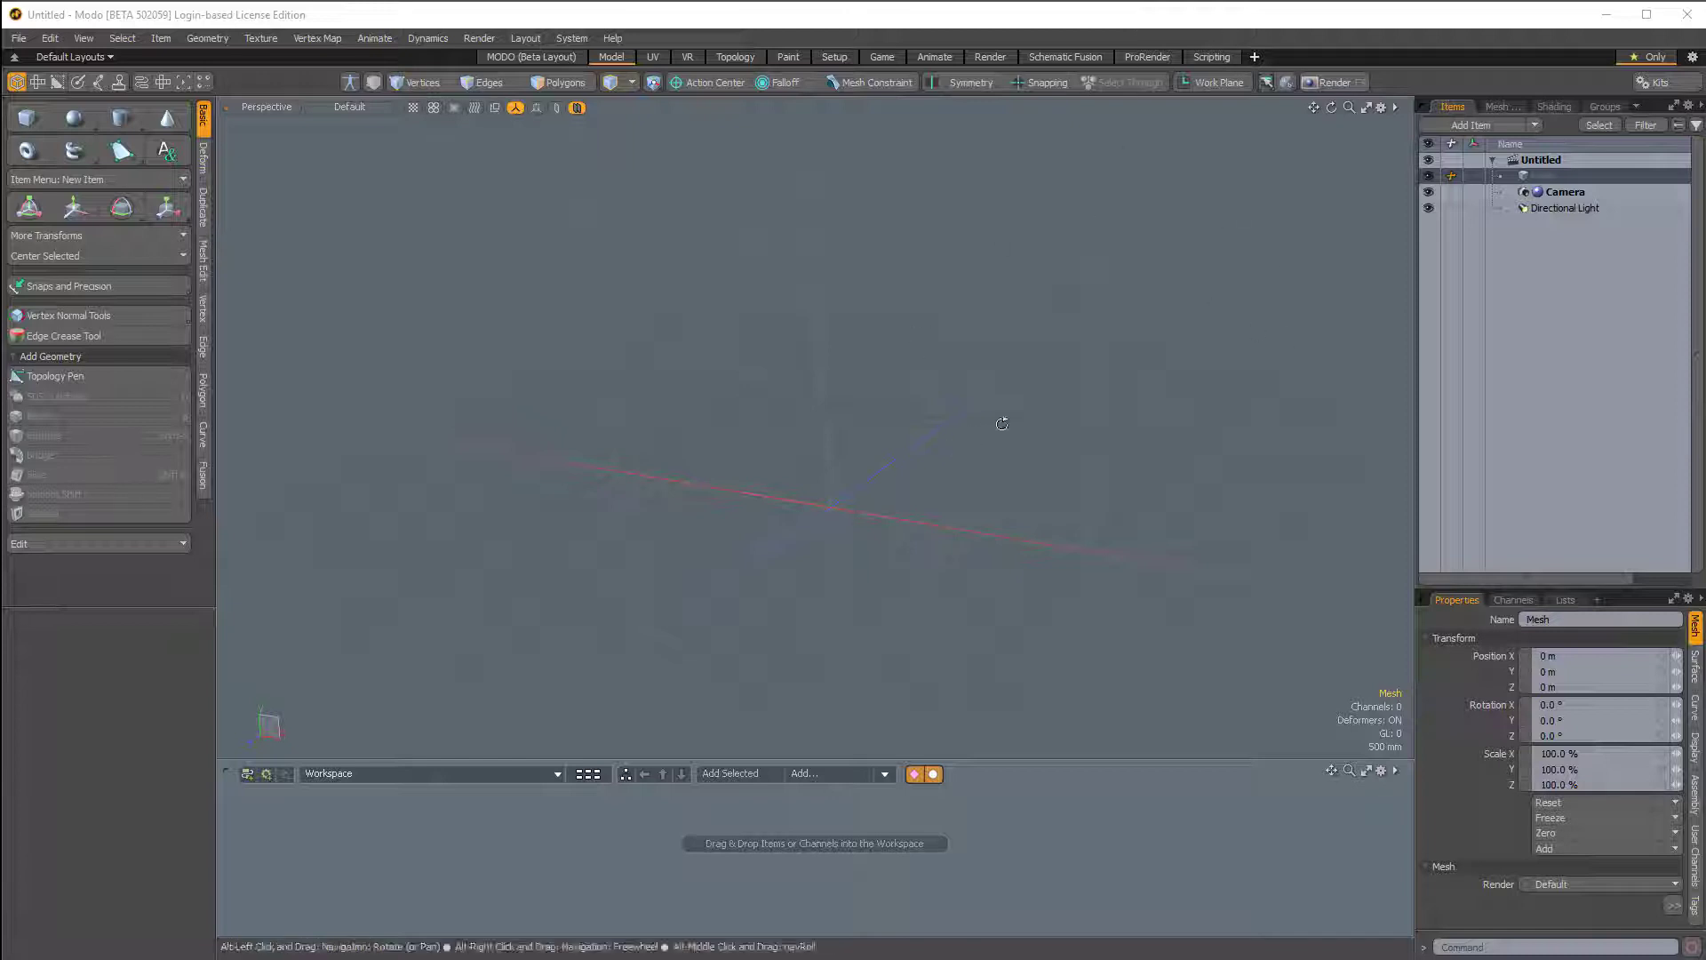
- Move the empty mesh item below the directional light and rename it Assembly_Demo
{"action": "left_click_drag", "start_coordinate": [998, 418], "coordinate": [1038, 354], "text": "alt"}
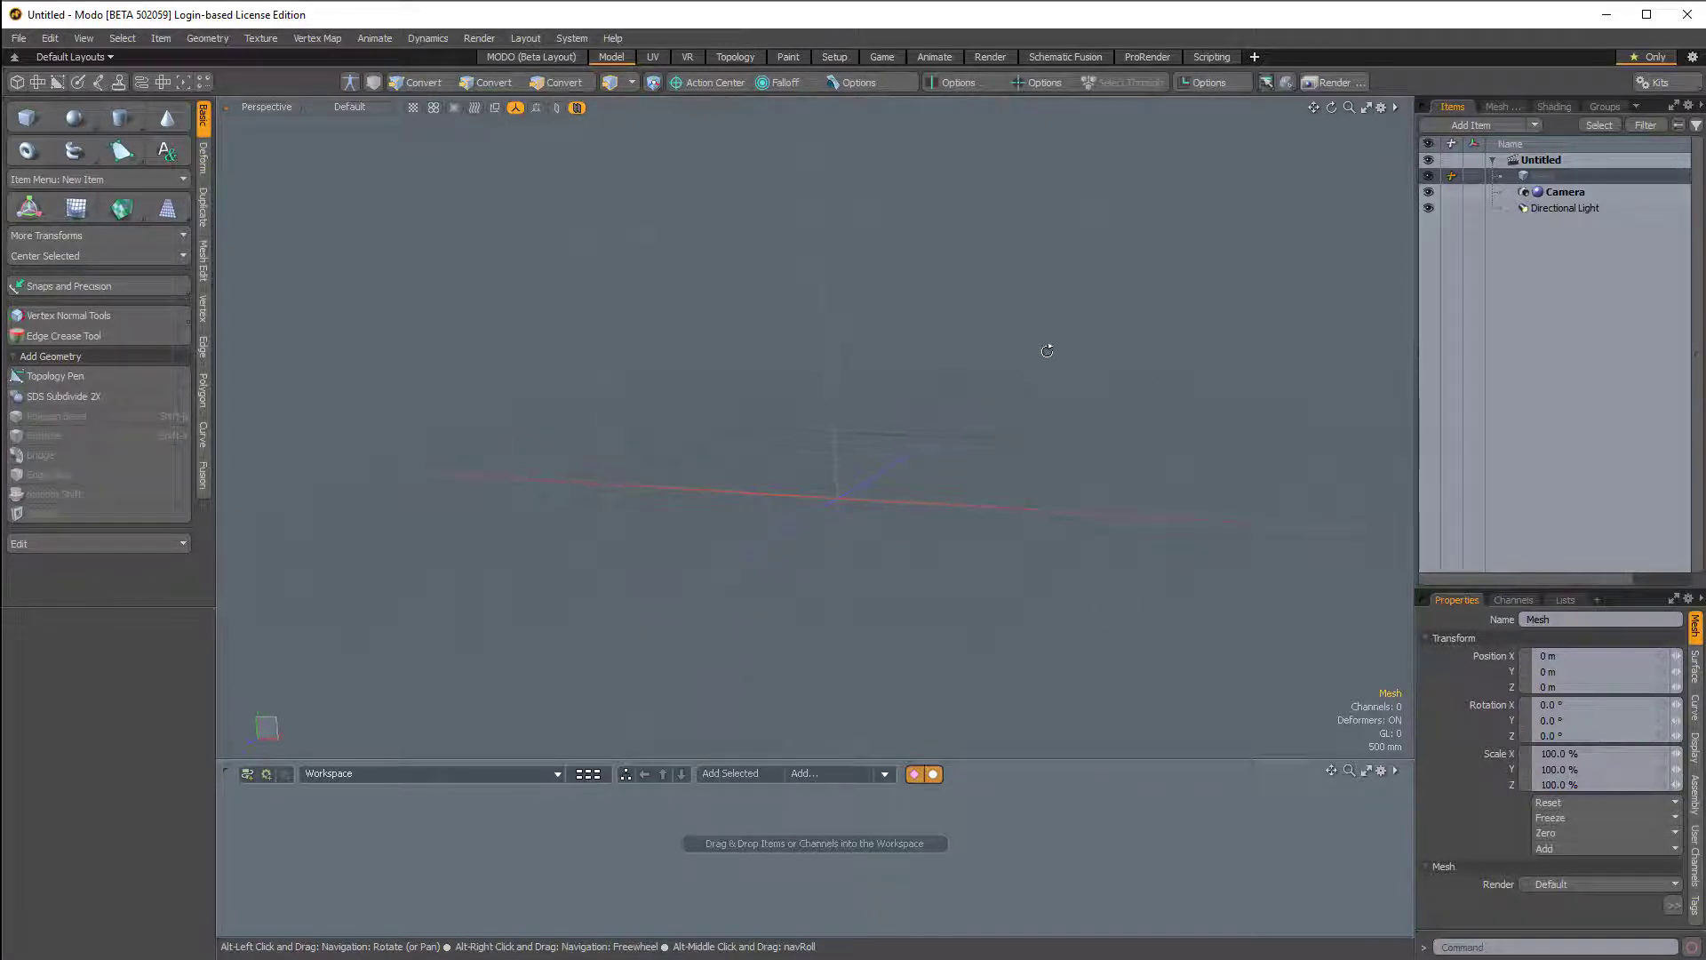
{"action": "left_click_drag", "start_coordinate": [1537, 176], "coordinate": [1548, 206]}
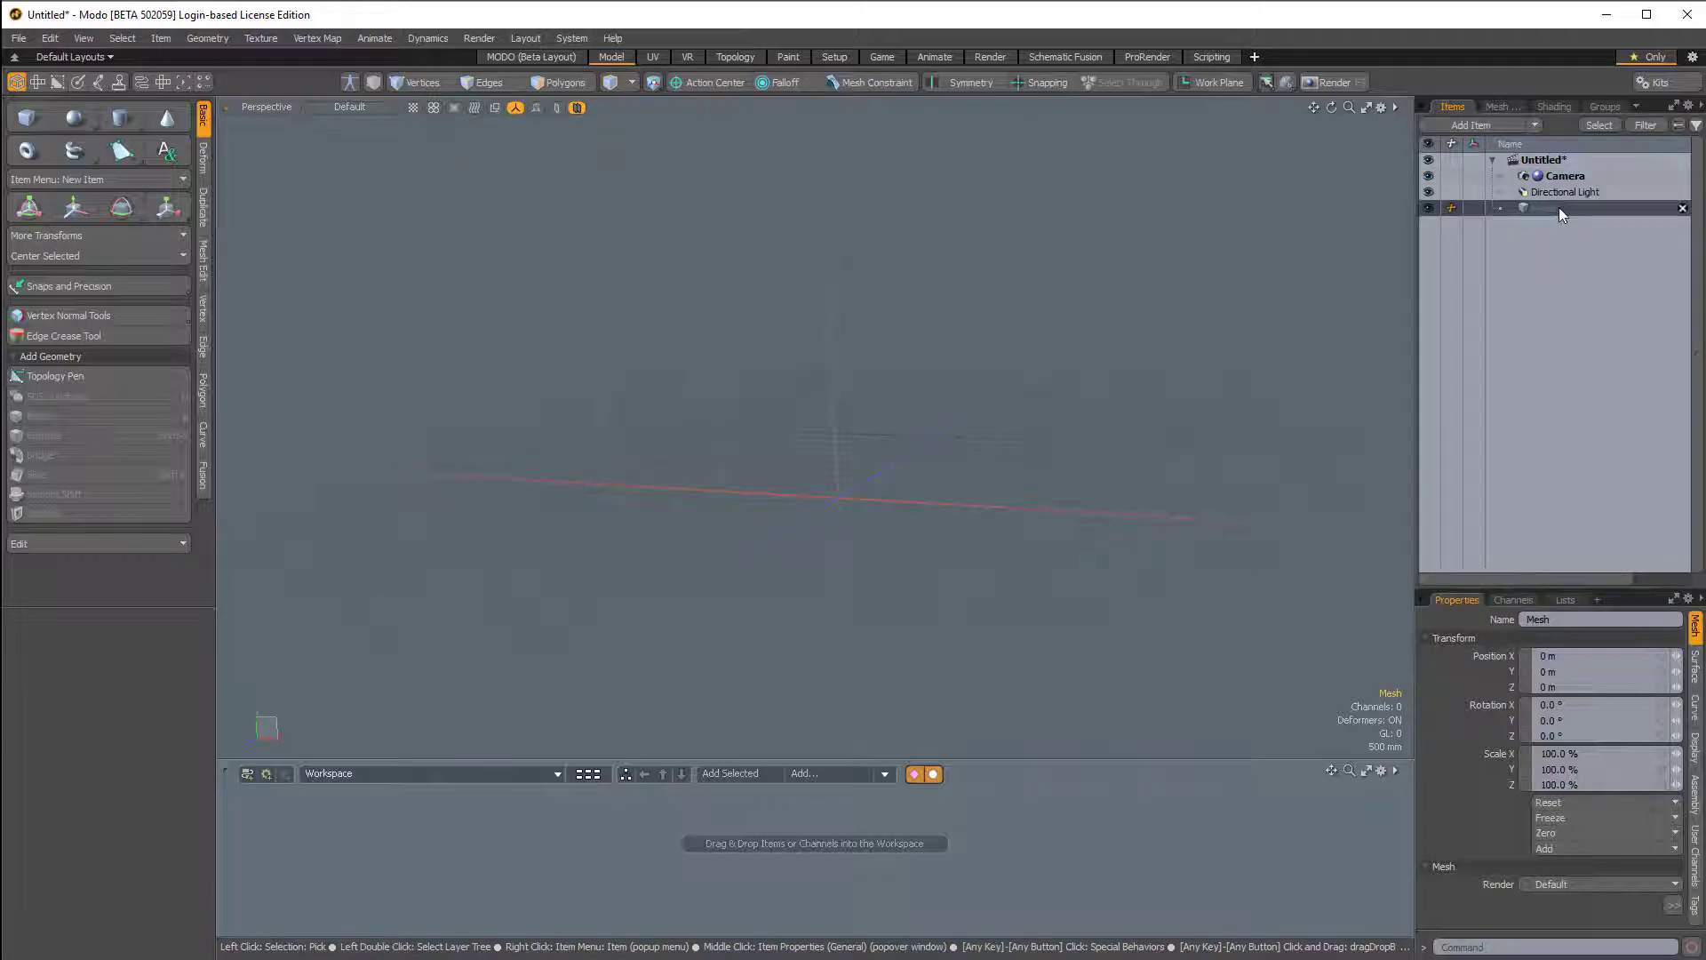
{"action": "double_click", "coordinate": [1559, 206]}
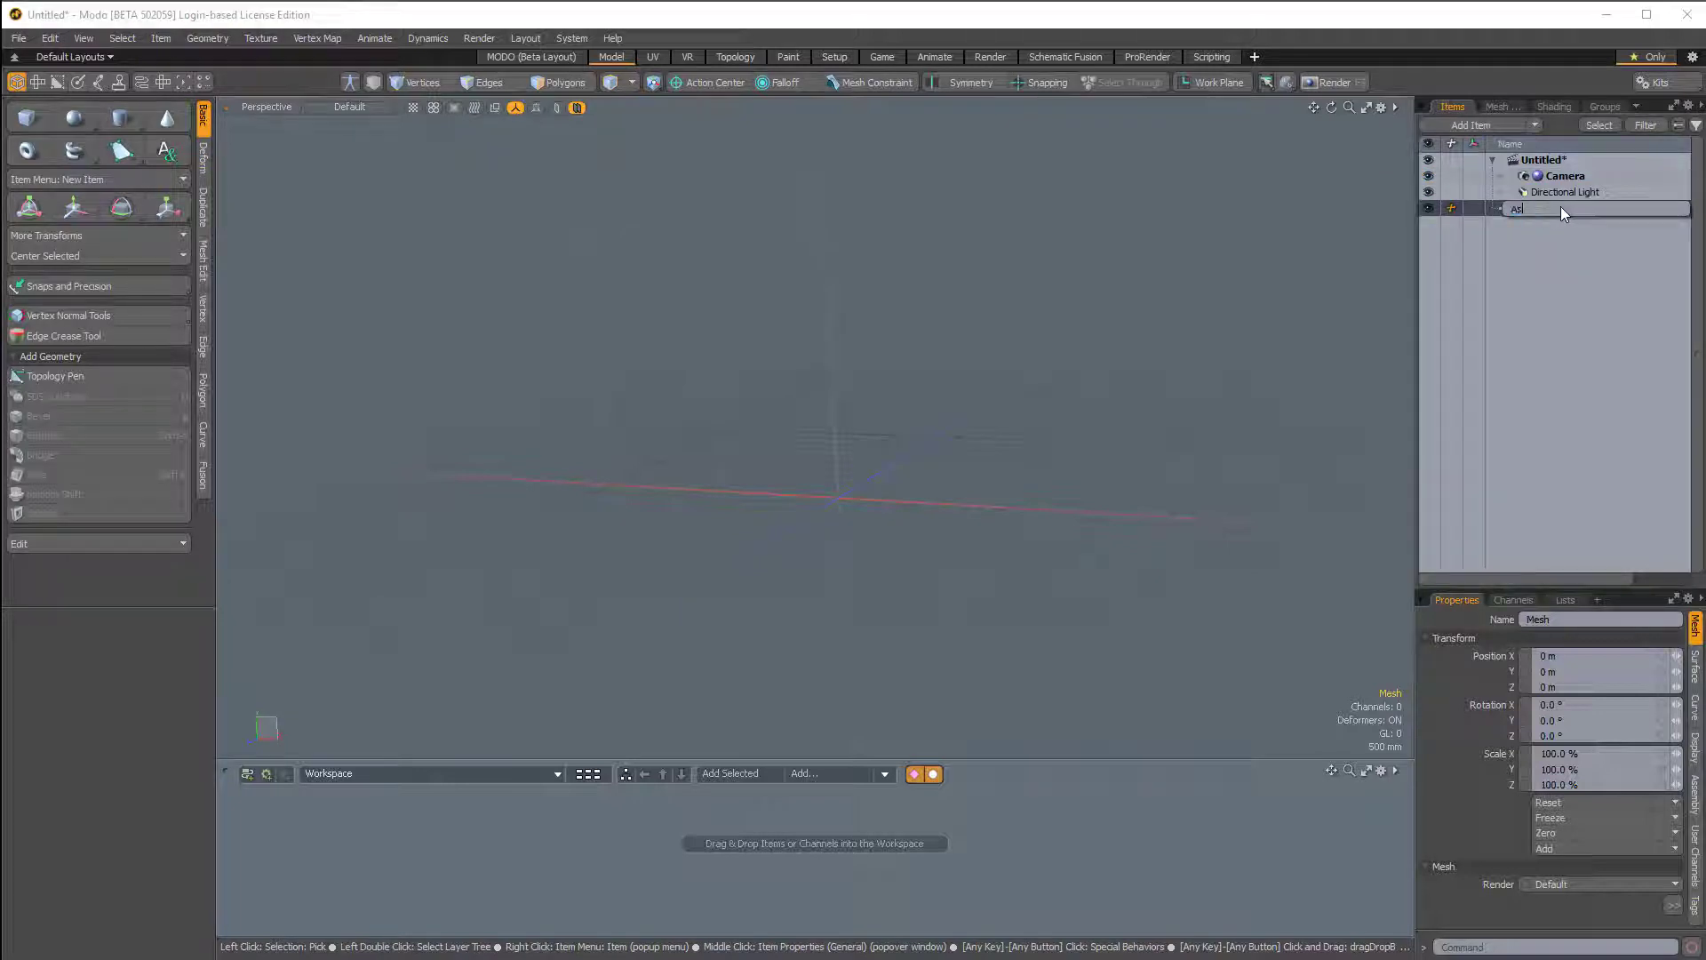
{"action": "type", "text": "Assembly_Demo"}
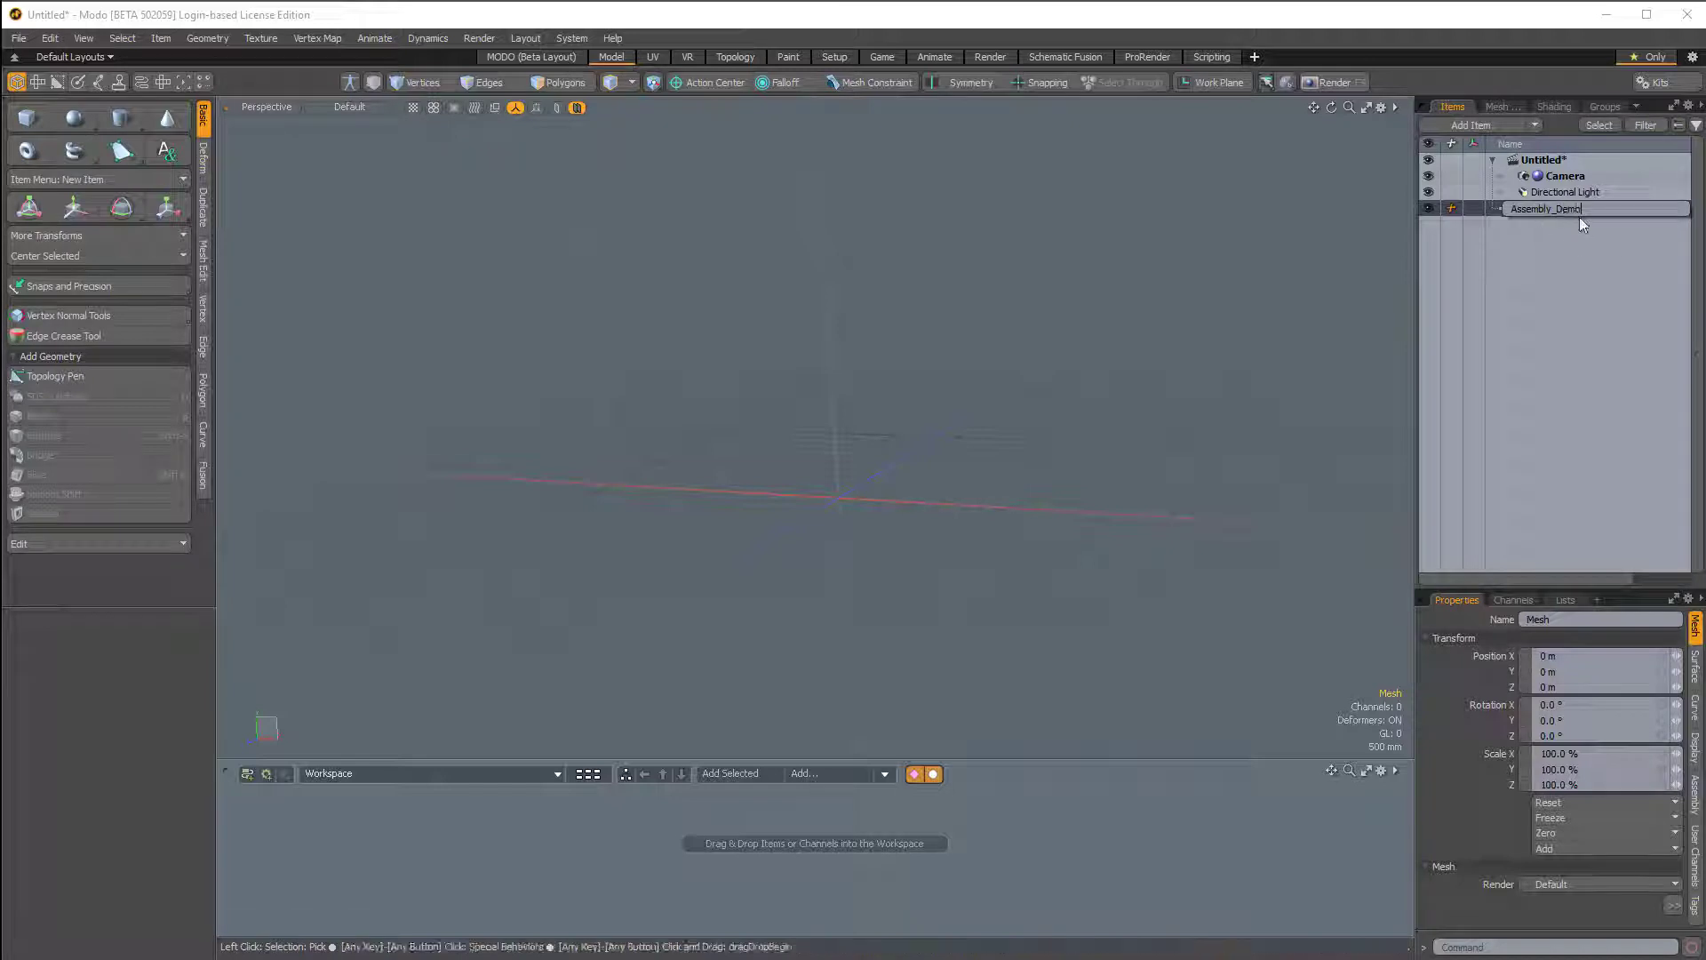
{"action": "key", "text": "Return"}
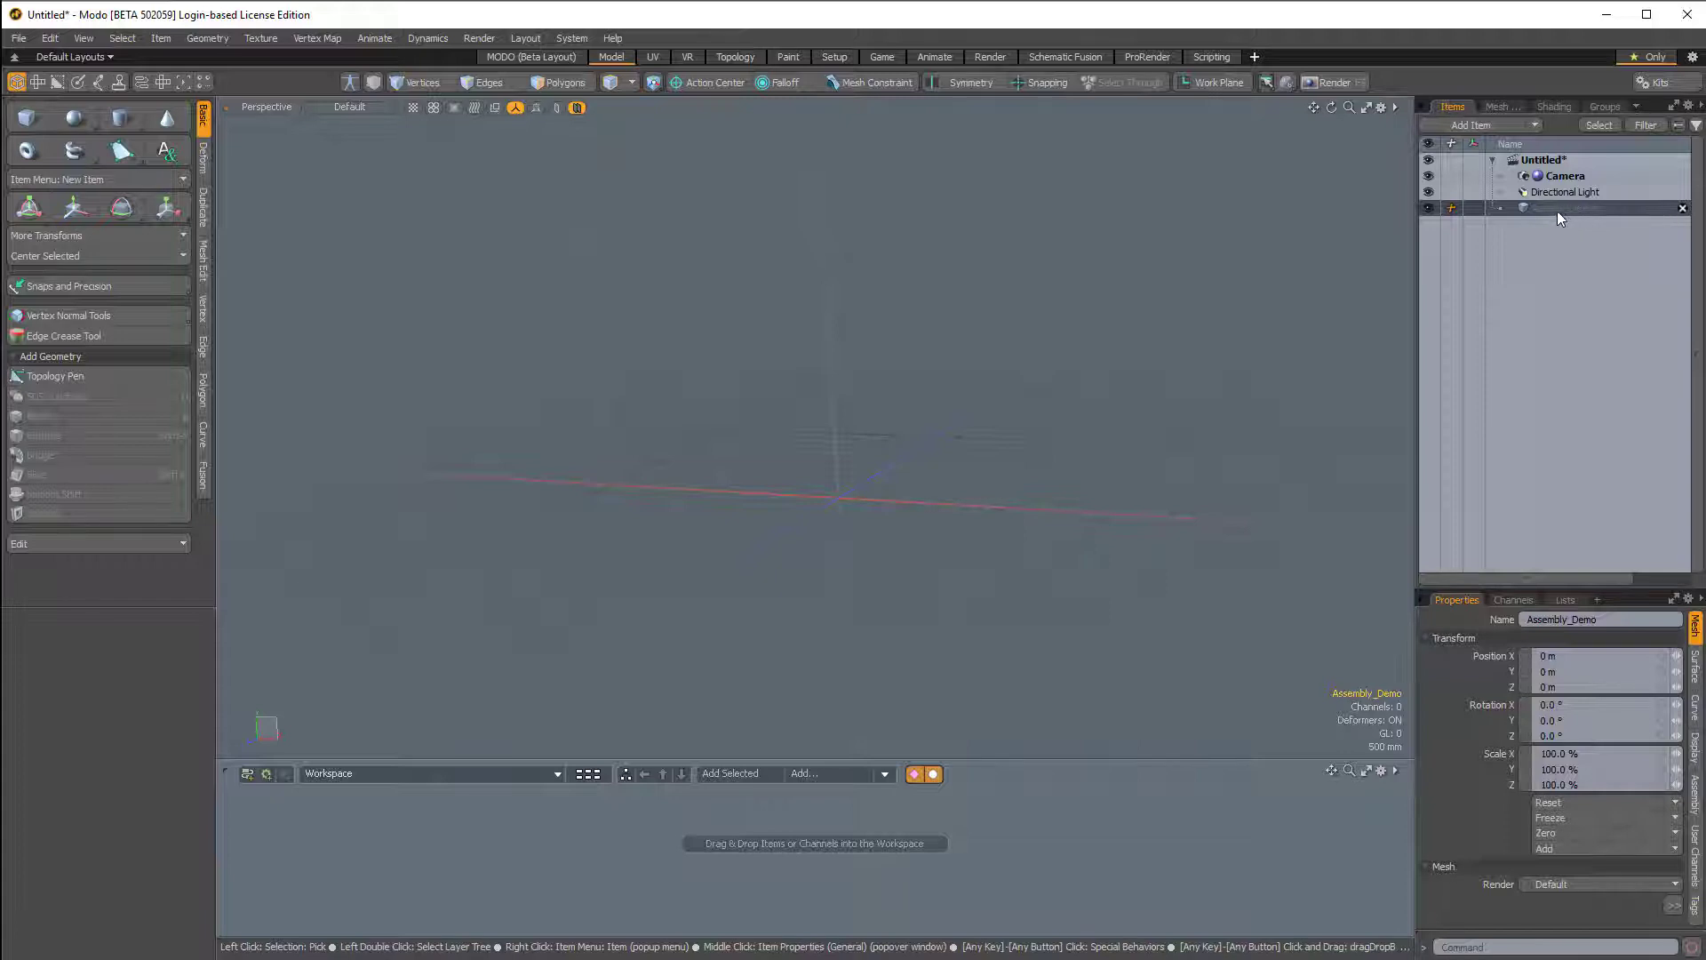
- Create a unit cube as its own mesh item and place it in the enlarged schematic workspace
{"action": "key", "text": "ctrl"}
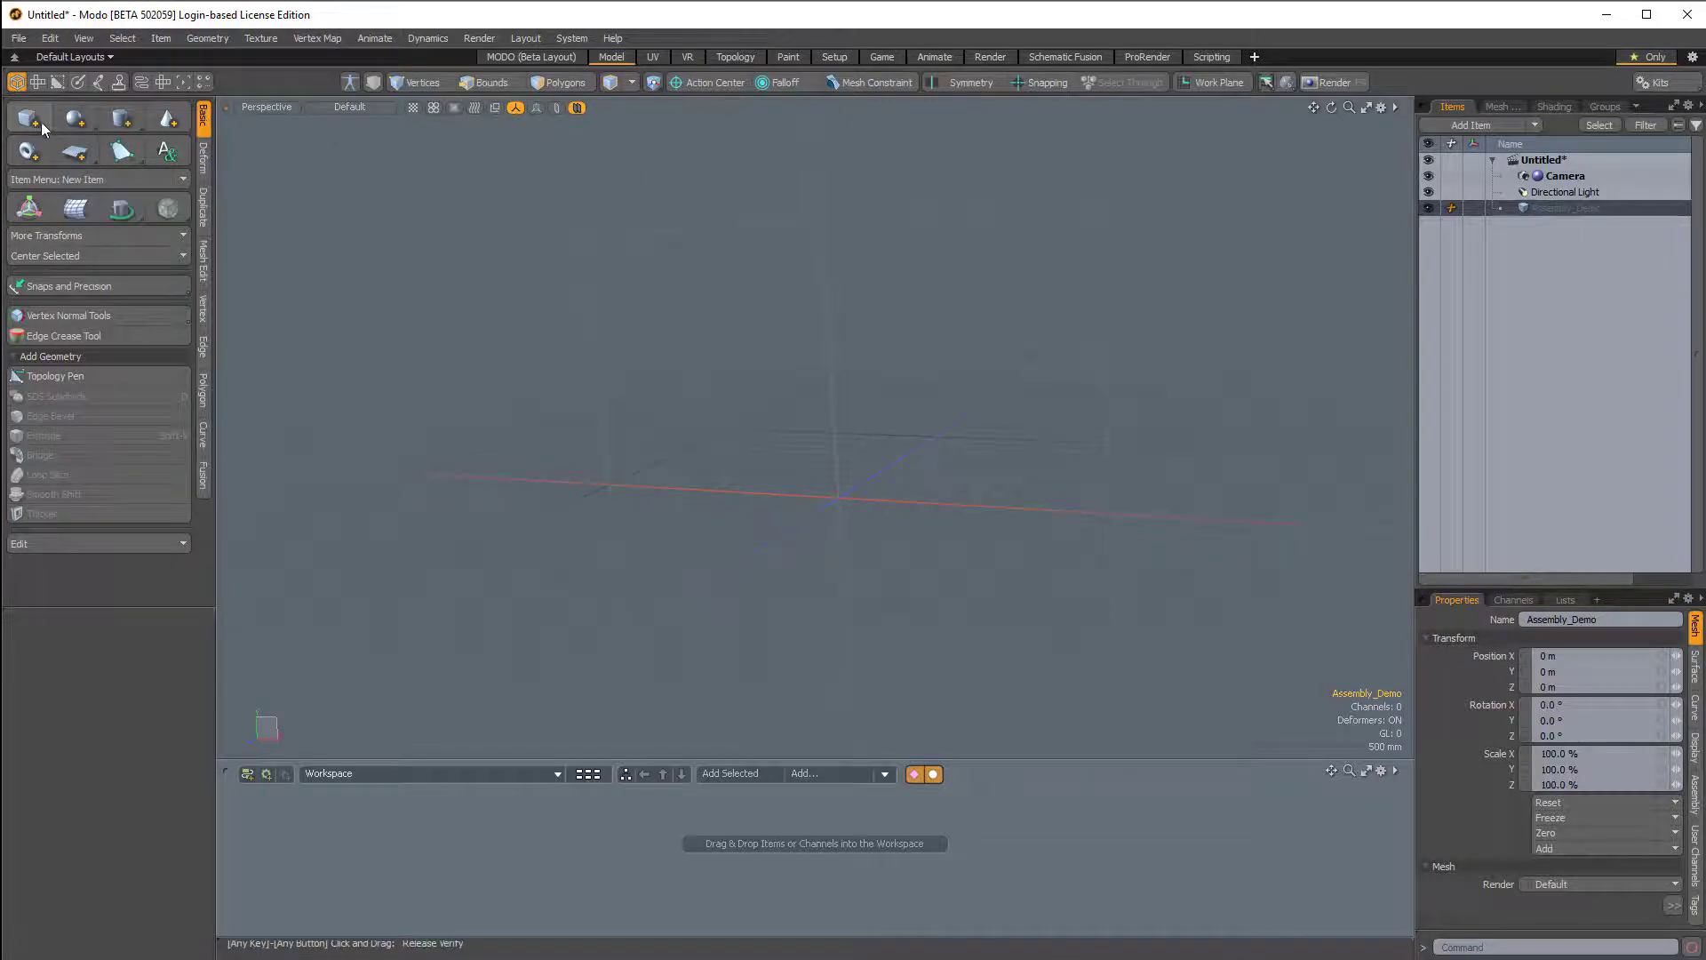
{"action": "left_click", "coordinate": [29, 122], "text": "ctrl"}
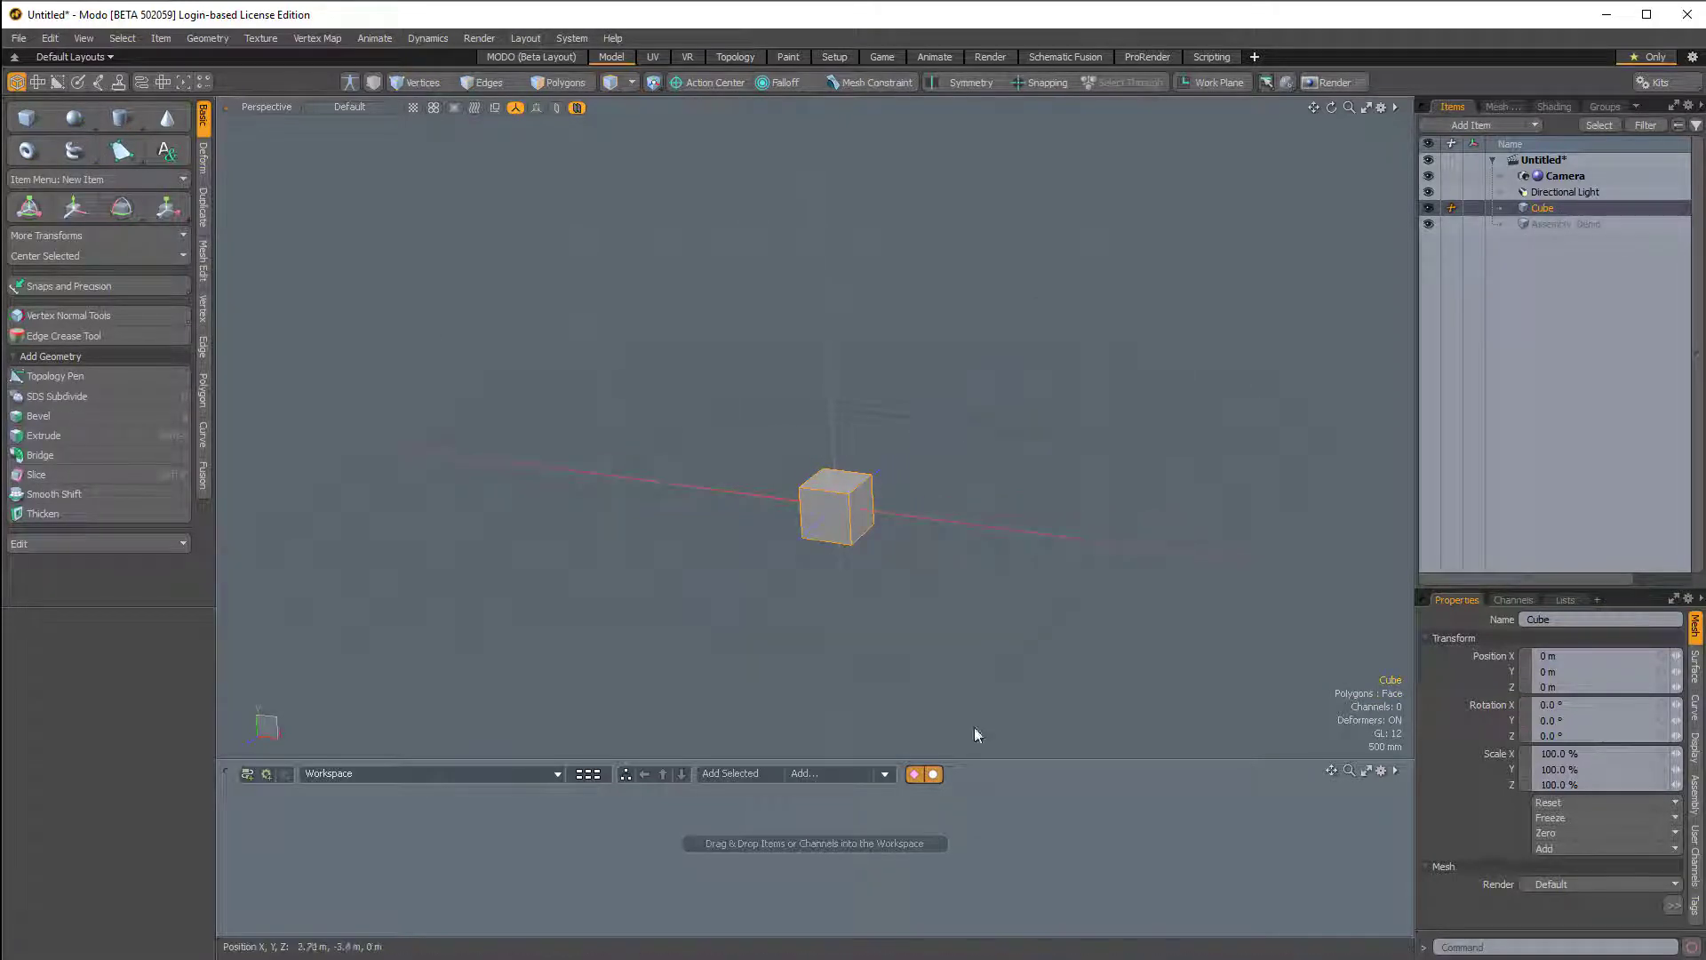
{"action": "left_click_drag", "start_coordinate": [965, 762], "coordinate": [977, 604]}
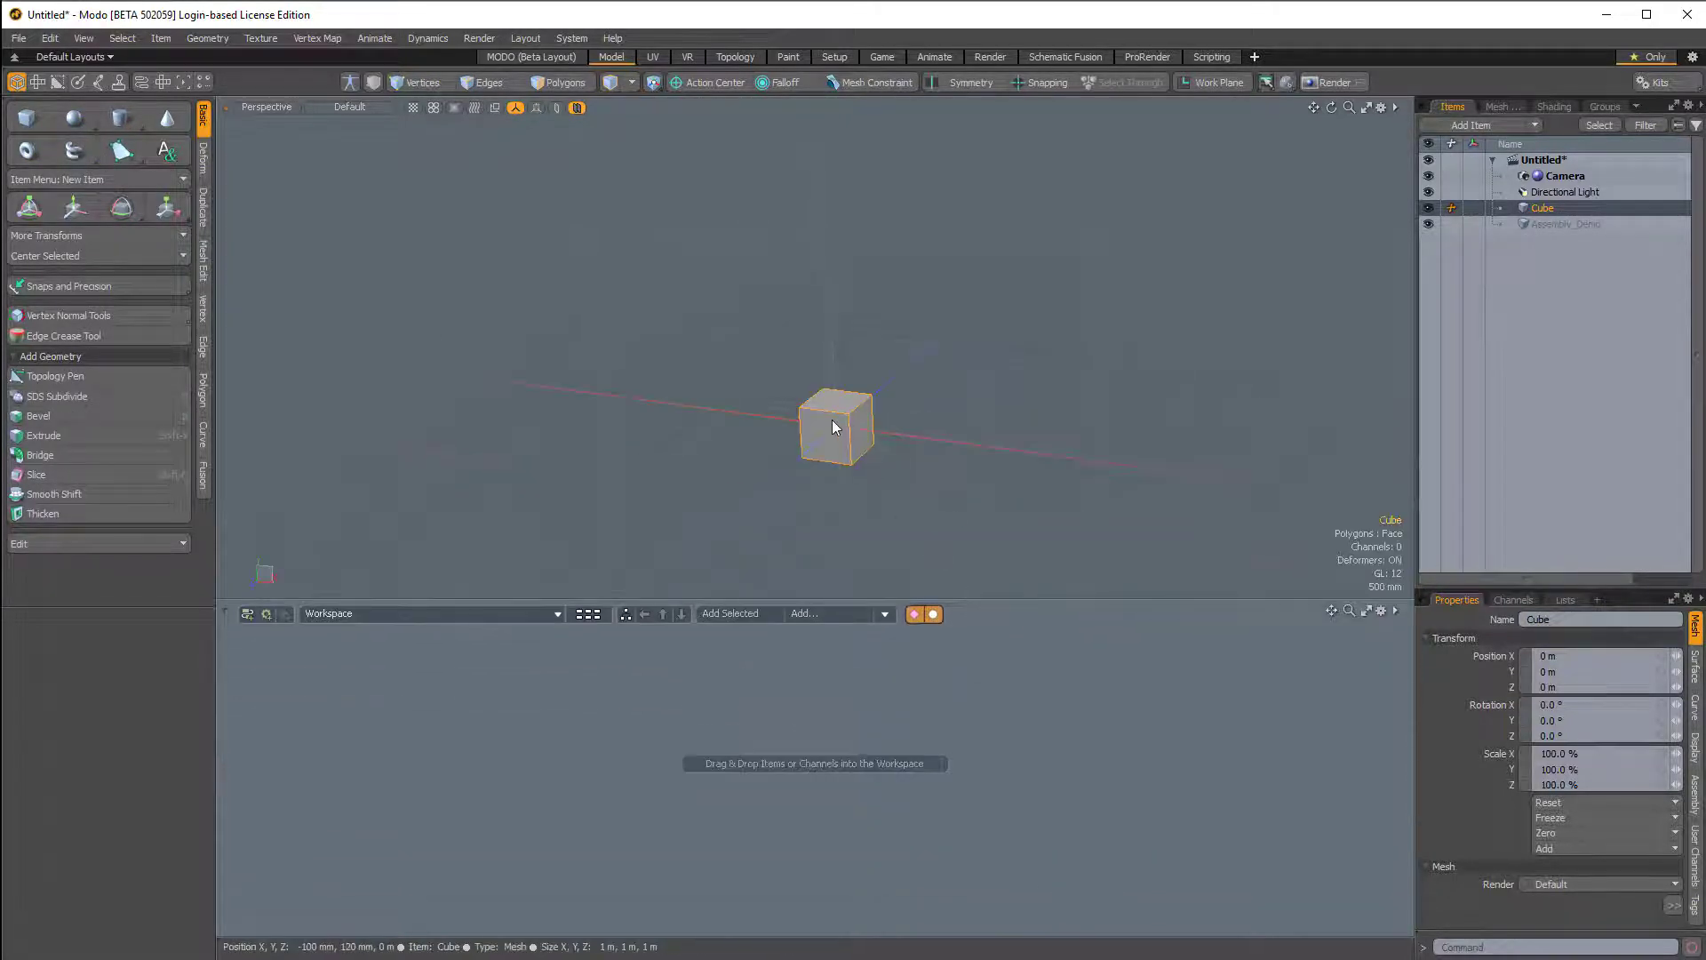
{"action": "left_click_drag", "start_coordinate": [834, 427], "coordinate": [610, 719]}
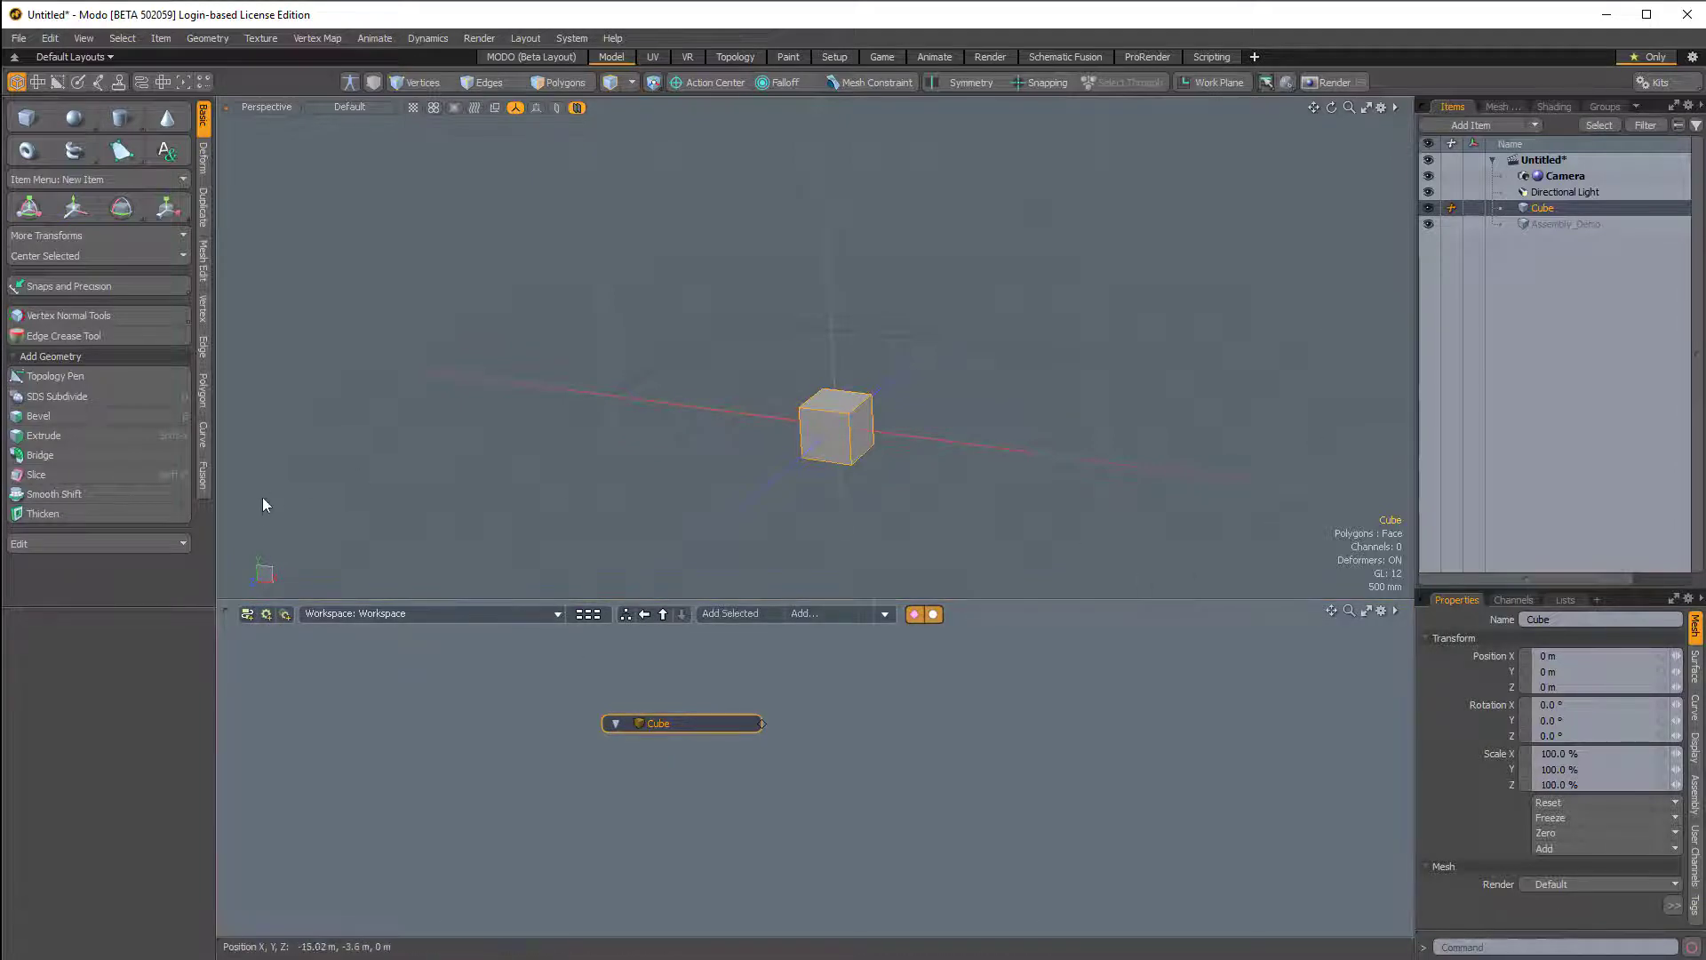
- Tear the schematic viewport off into a floating window and close it, leaving nothing selected
{"action": "left_click_drag", "start_coordinate": [224, 612], "coordinate": [307, 534]}
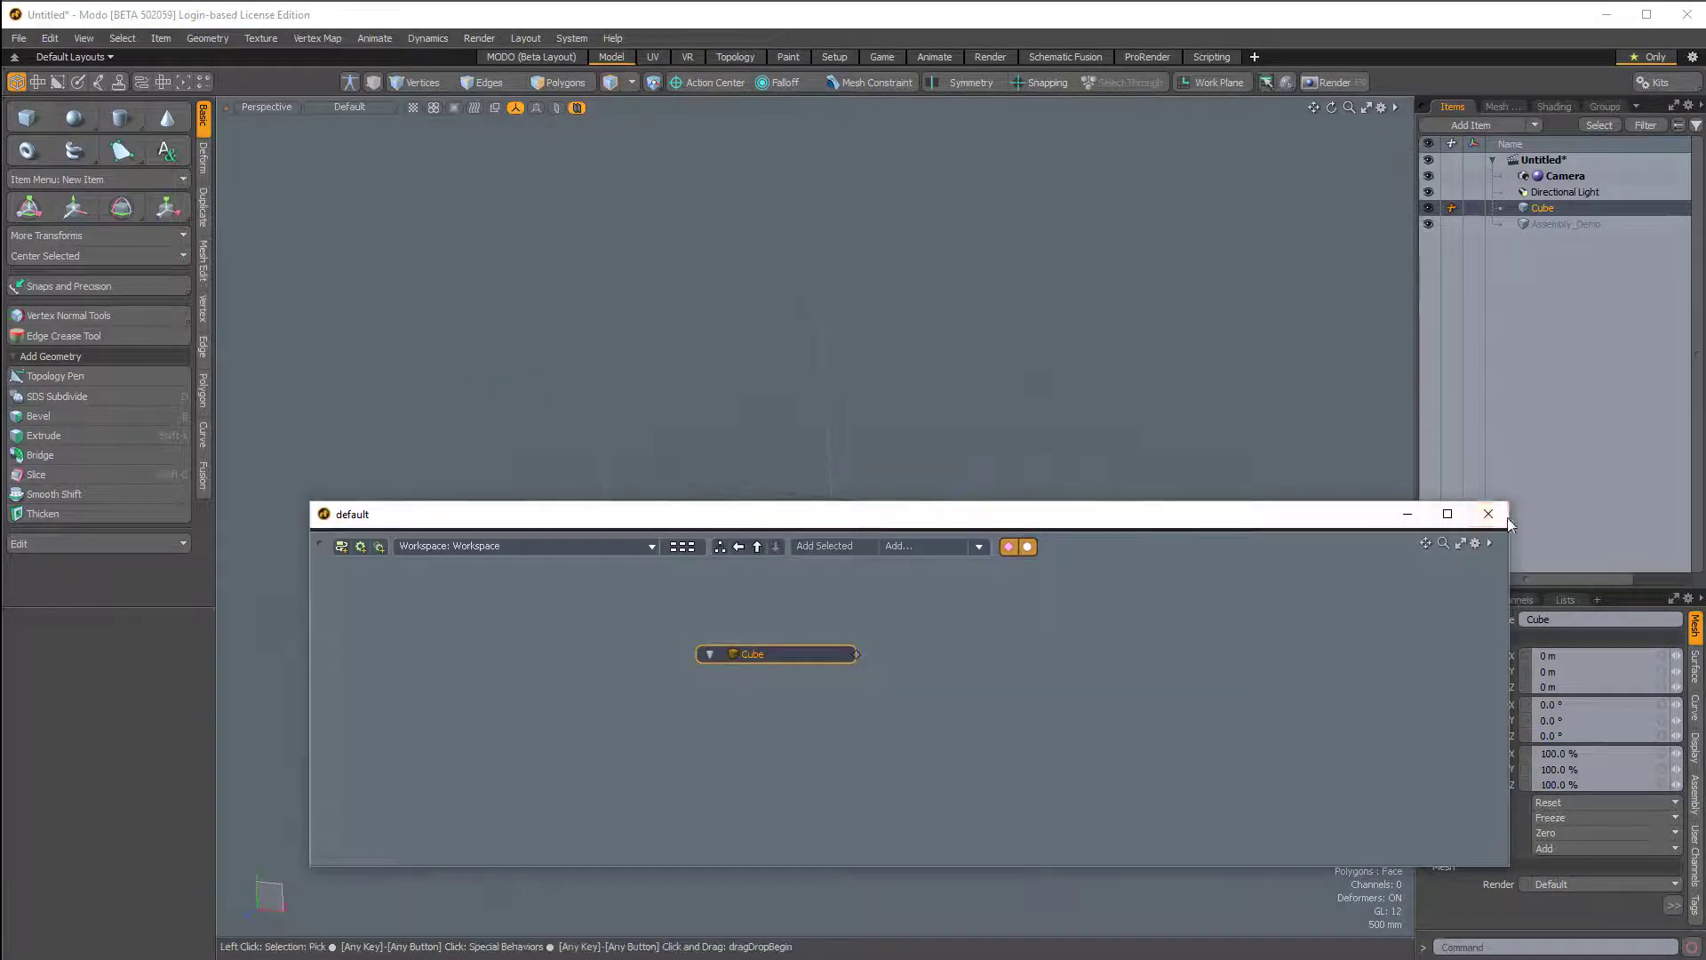
{"action": "left_click", "coordinate": [1505, 514]}
{"action": "left_click_drag", "start_coordinate": [874, 527], "coordinate": [904, 469], "text": "alt"}
{"action": "left_click", "coordinate": [826, 464]}
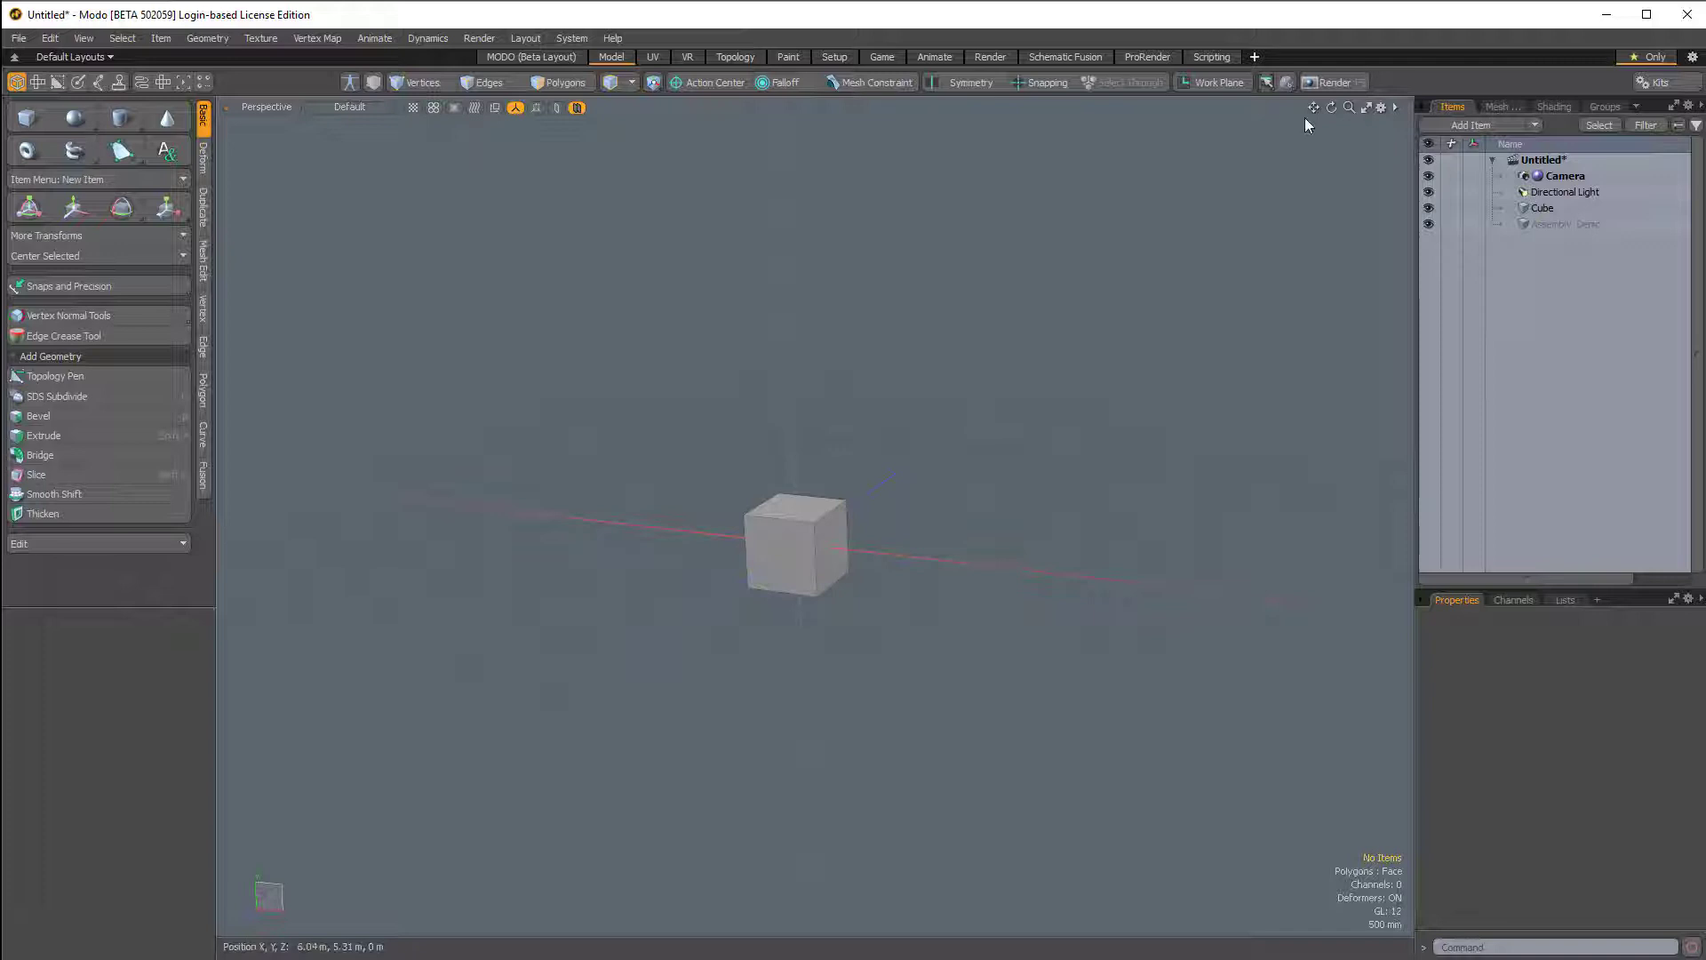
- Split the 3D viewport vertically into two stacked views and adjust the divider between them
{"action": "left_click", "coordinate": [1394, 108]}
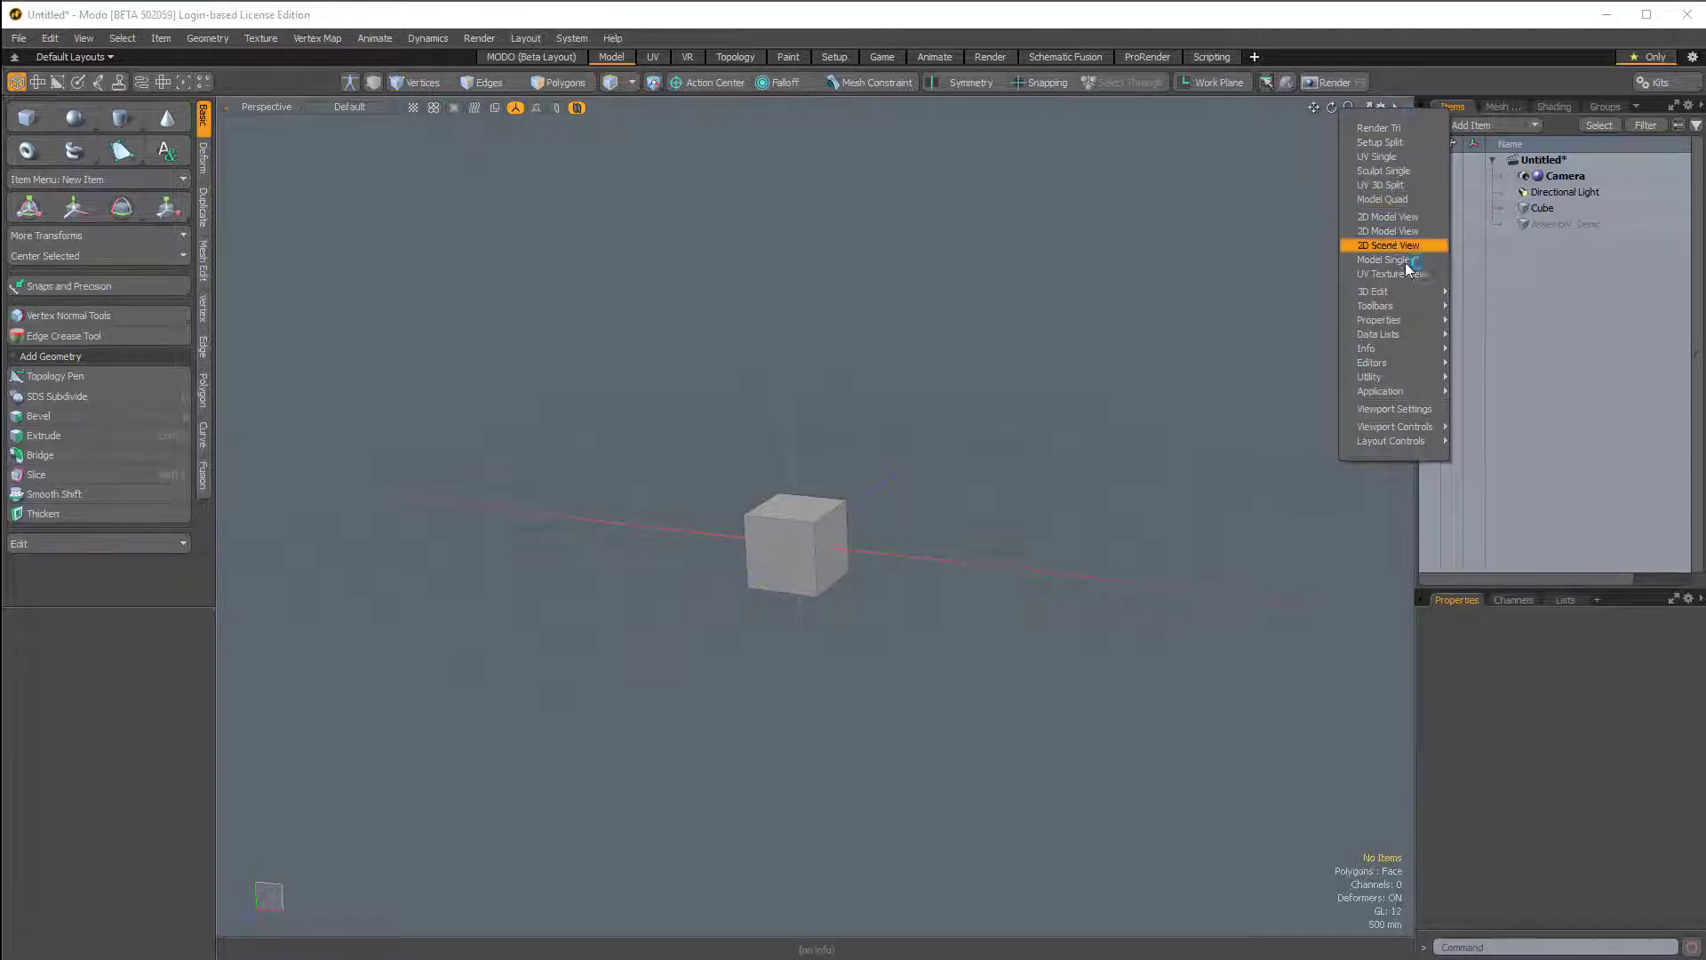
{"action": "mouse_move", "coordinate": [1404, 428]}
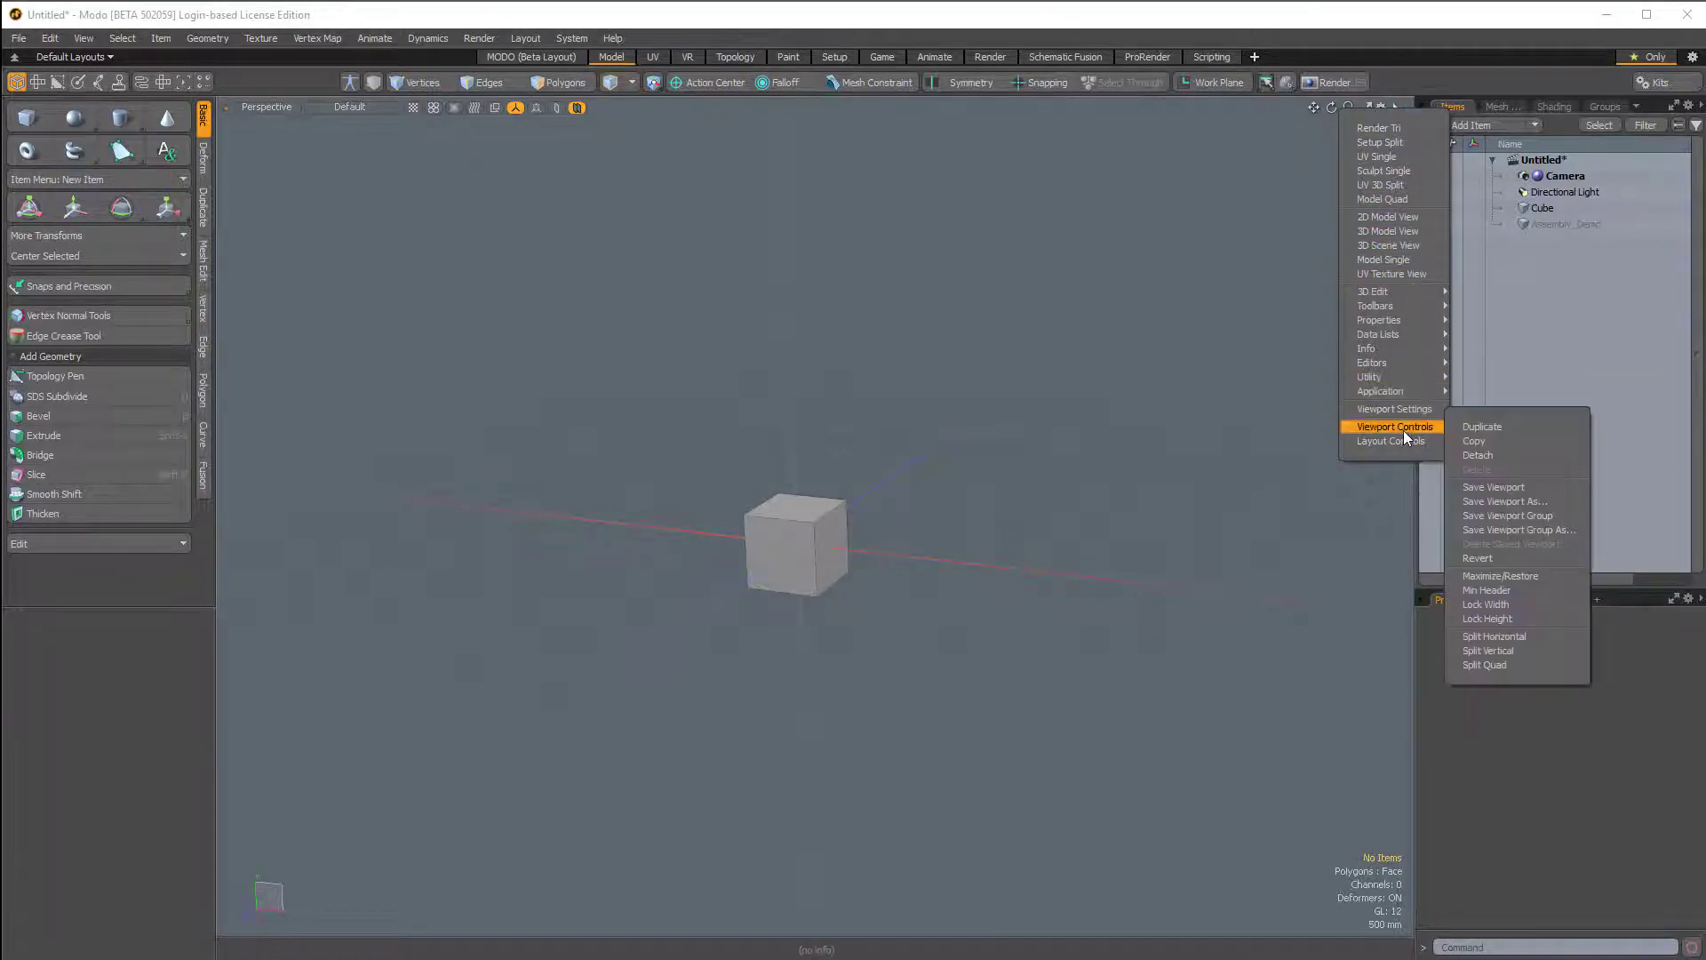
{"action": "left_click", "coordinate": [1512, 651]}
{"action": "left_click_drag", "start_coordinate": [921, 515], "coordinate": [925, 570]}
{"action": "left_click_drag", "start_coordinate": [942, 819], "coordinate": [1010, 684], "text": "alt"}
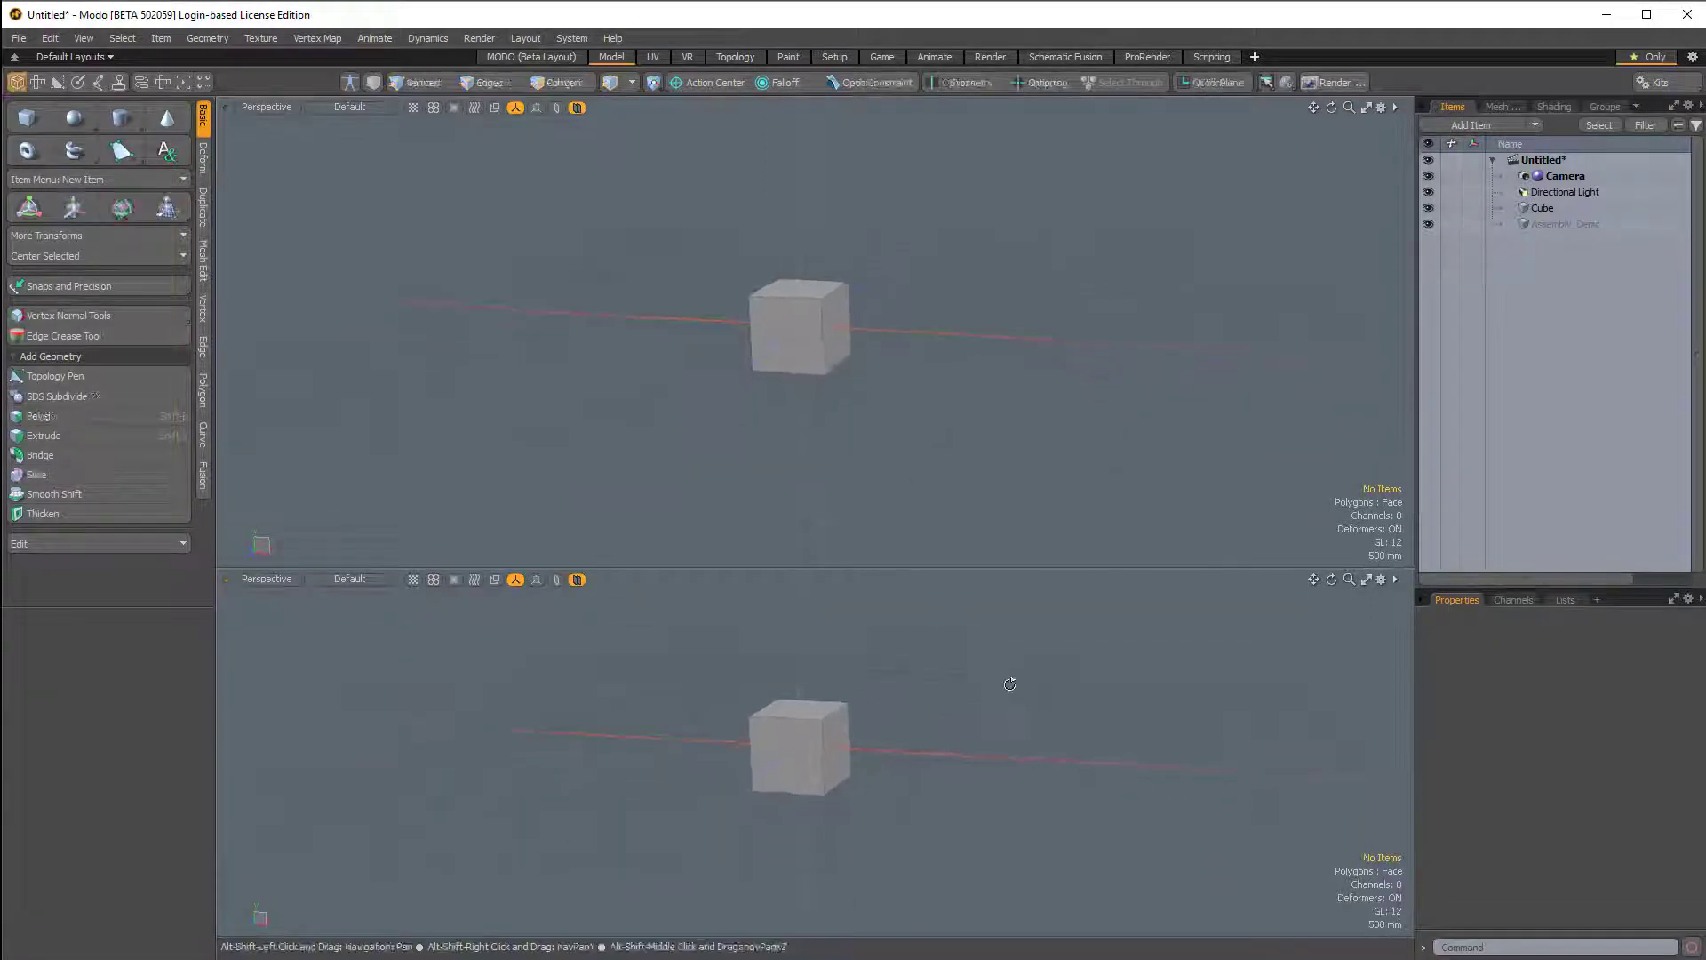
{"action": "left_click_drag", "start_coordinate": [1040, 565], "coordinate": [1119, 515]}
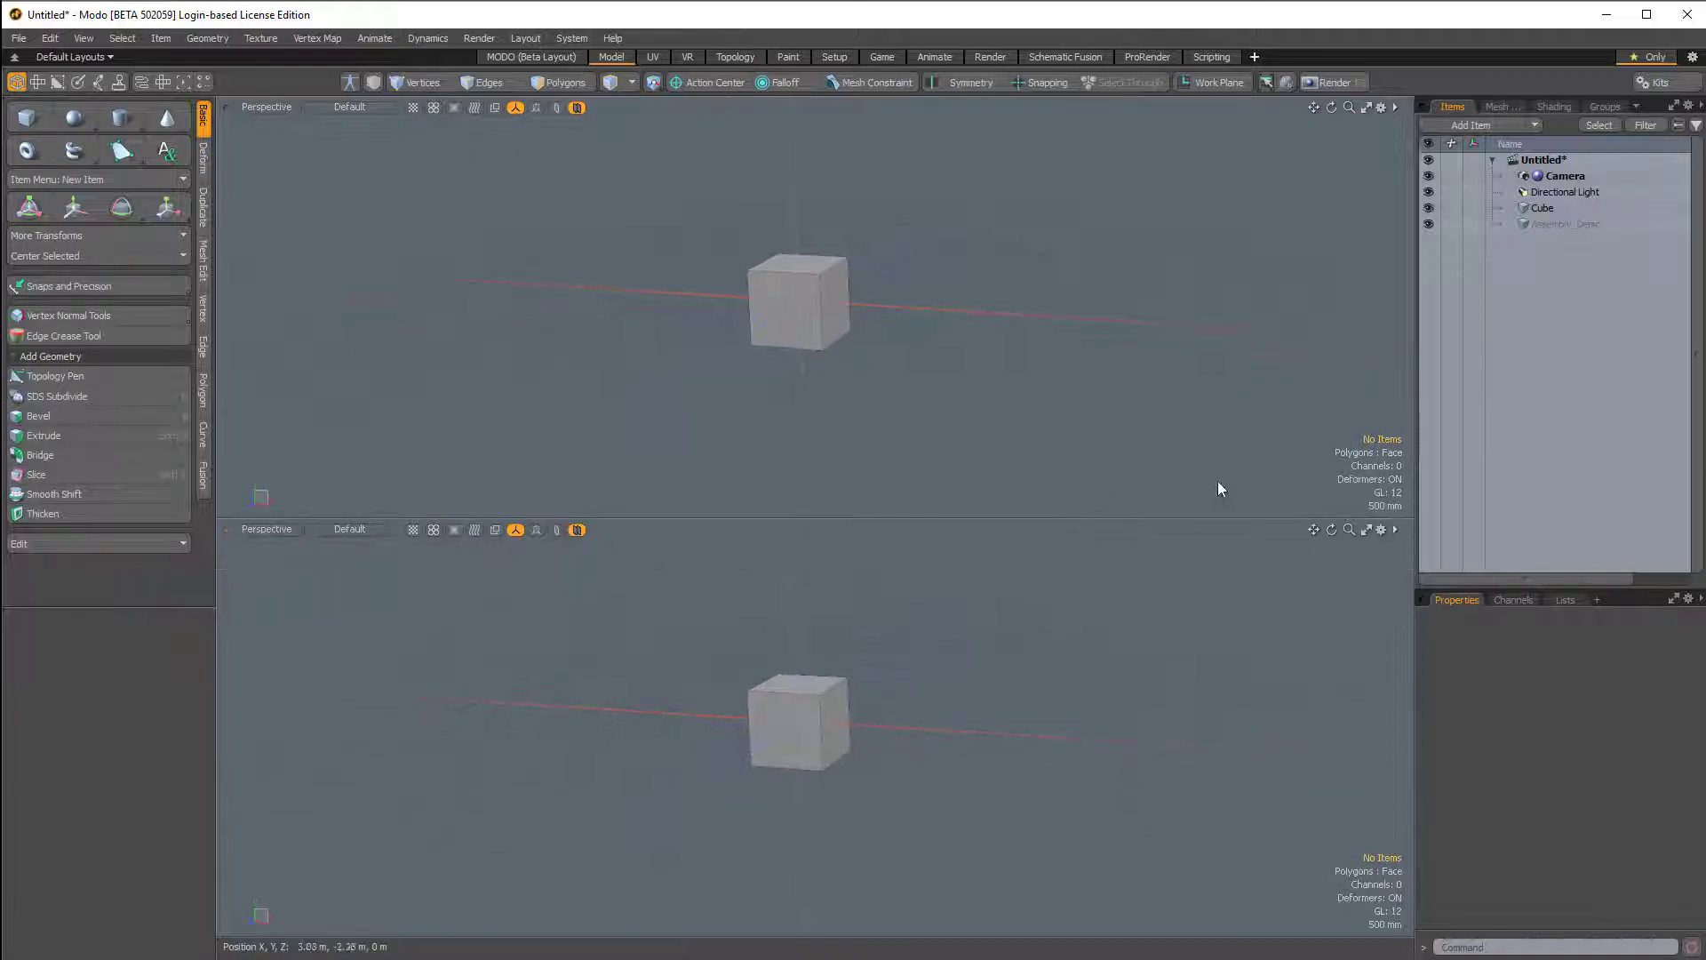
- Change the lower 3D view into a Schematic viewport
{"action": "left_click", "coordinate": [1396, 530]}
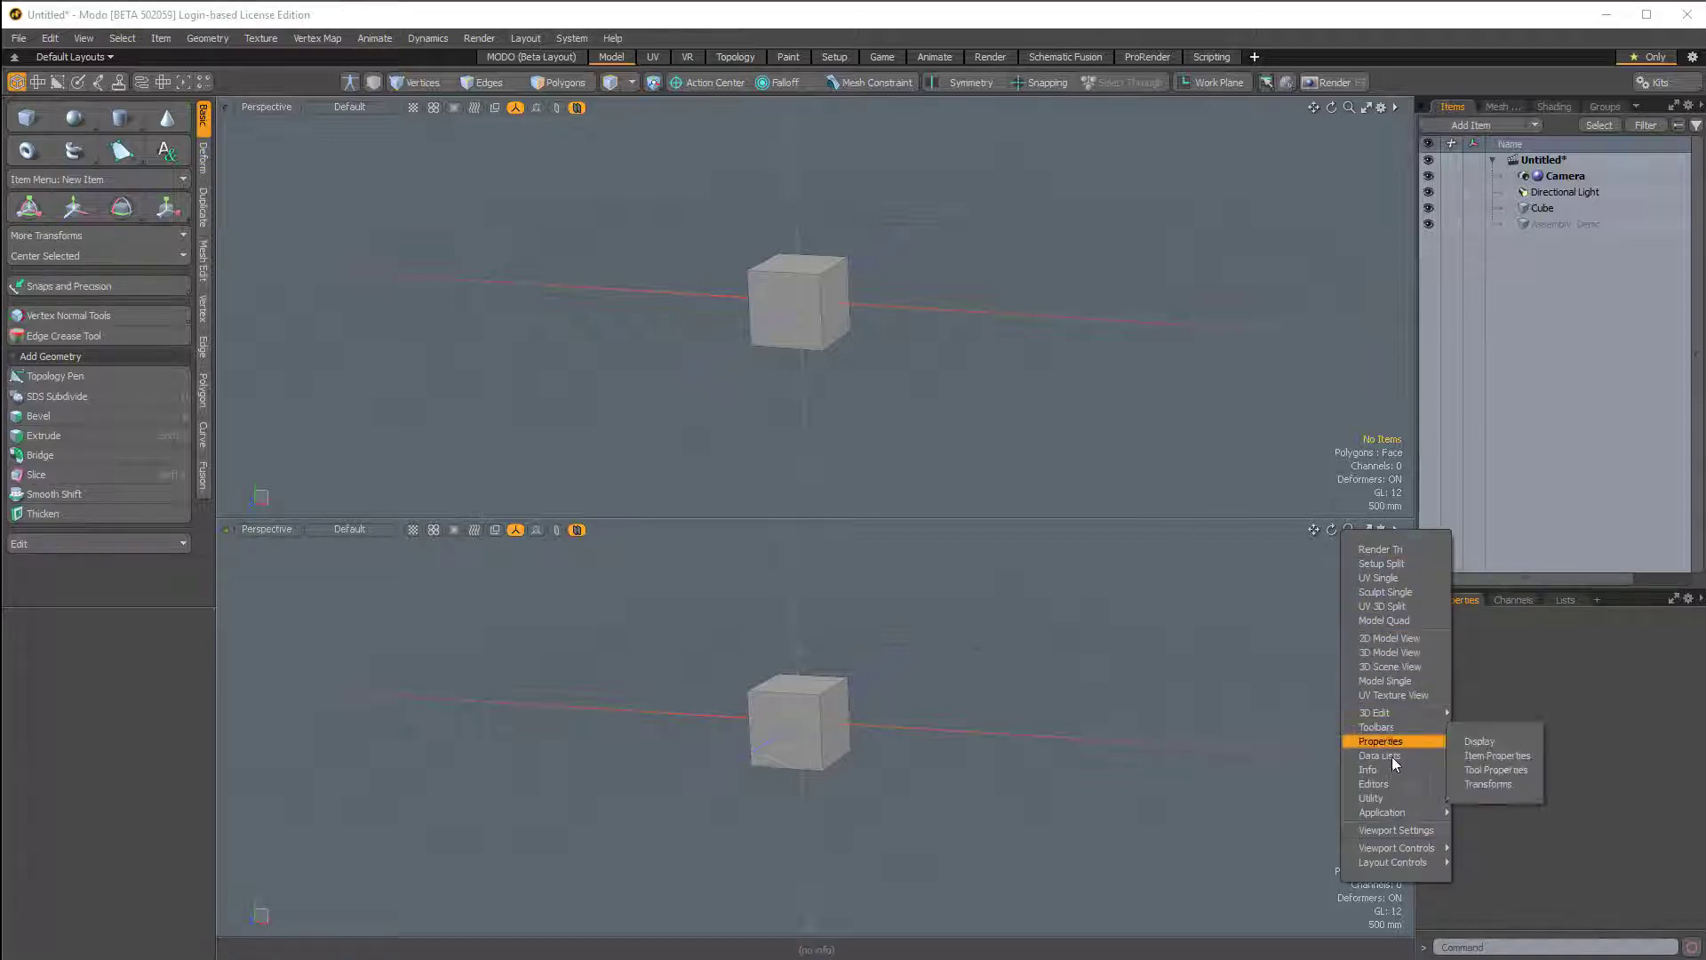
{"action": "mouse_move", "coordinate": [1389, 800]}
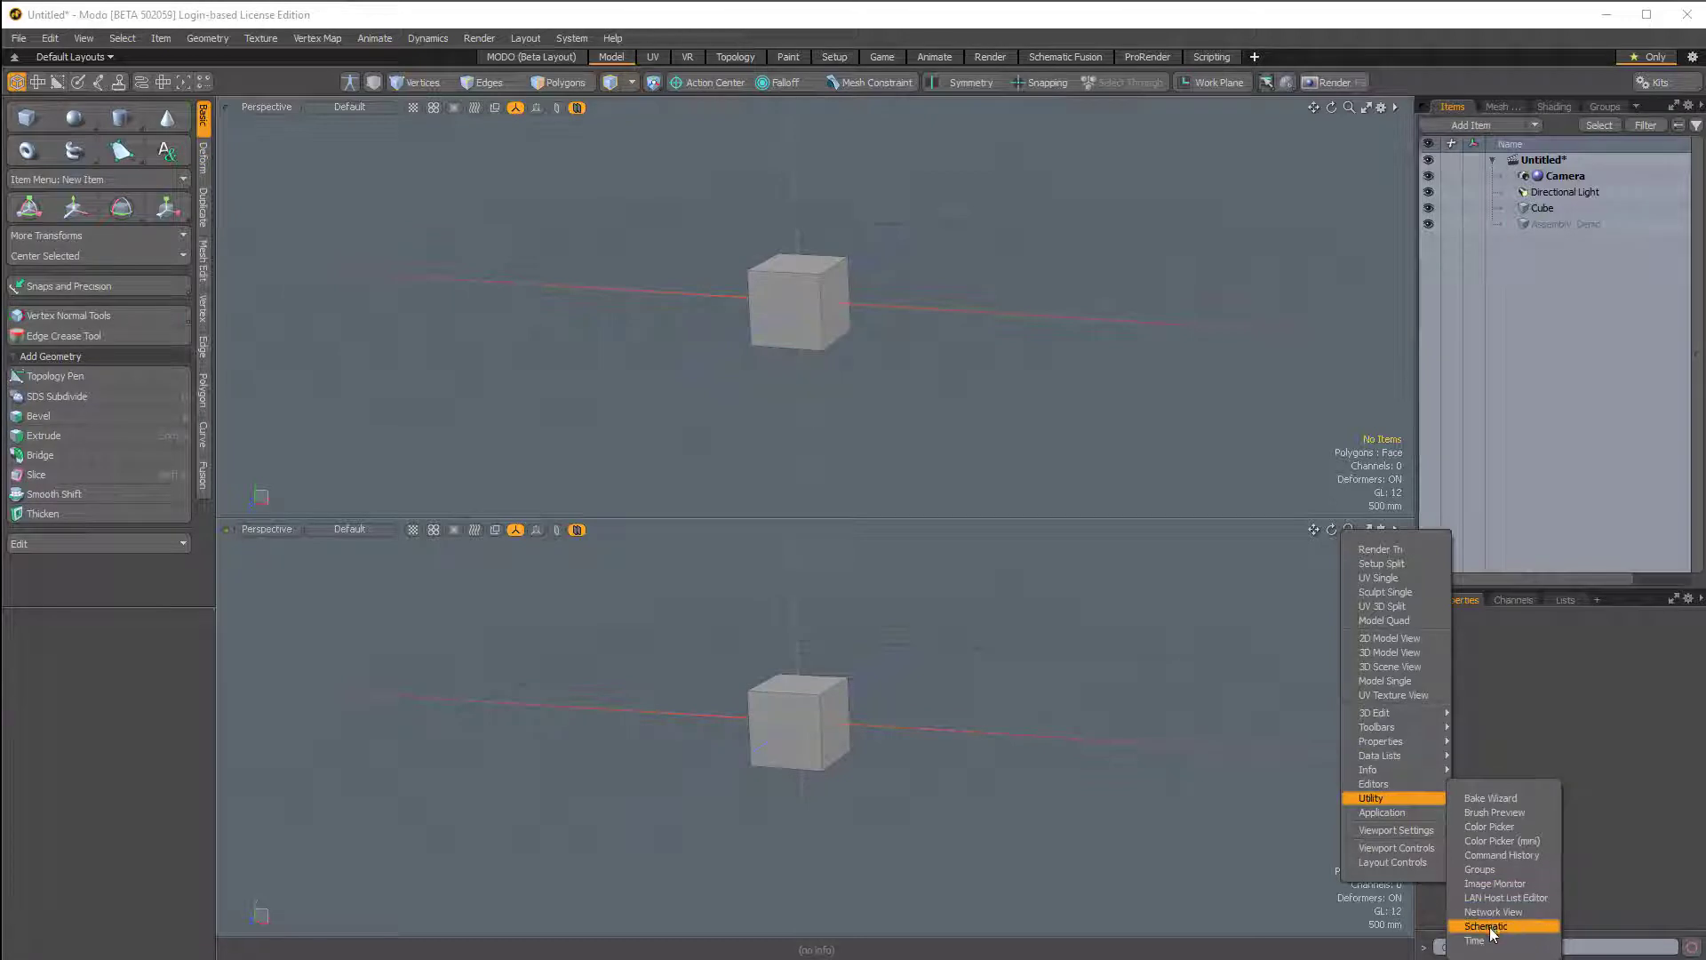
{"action": "left_click", "coordinate": [1488, 927]}
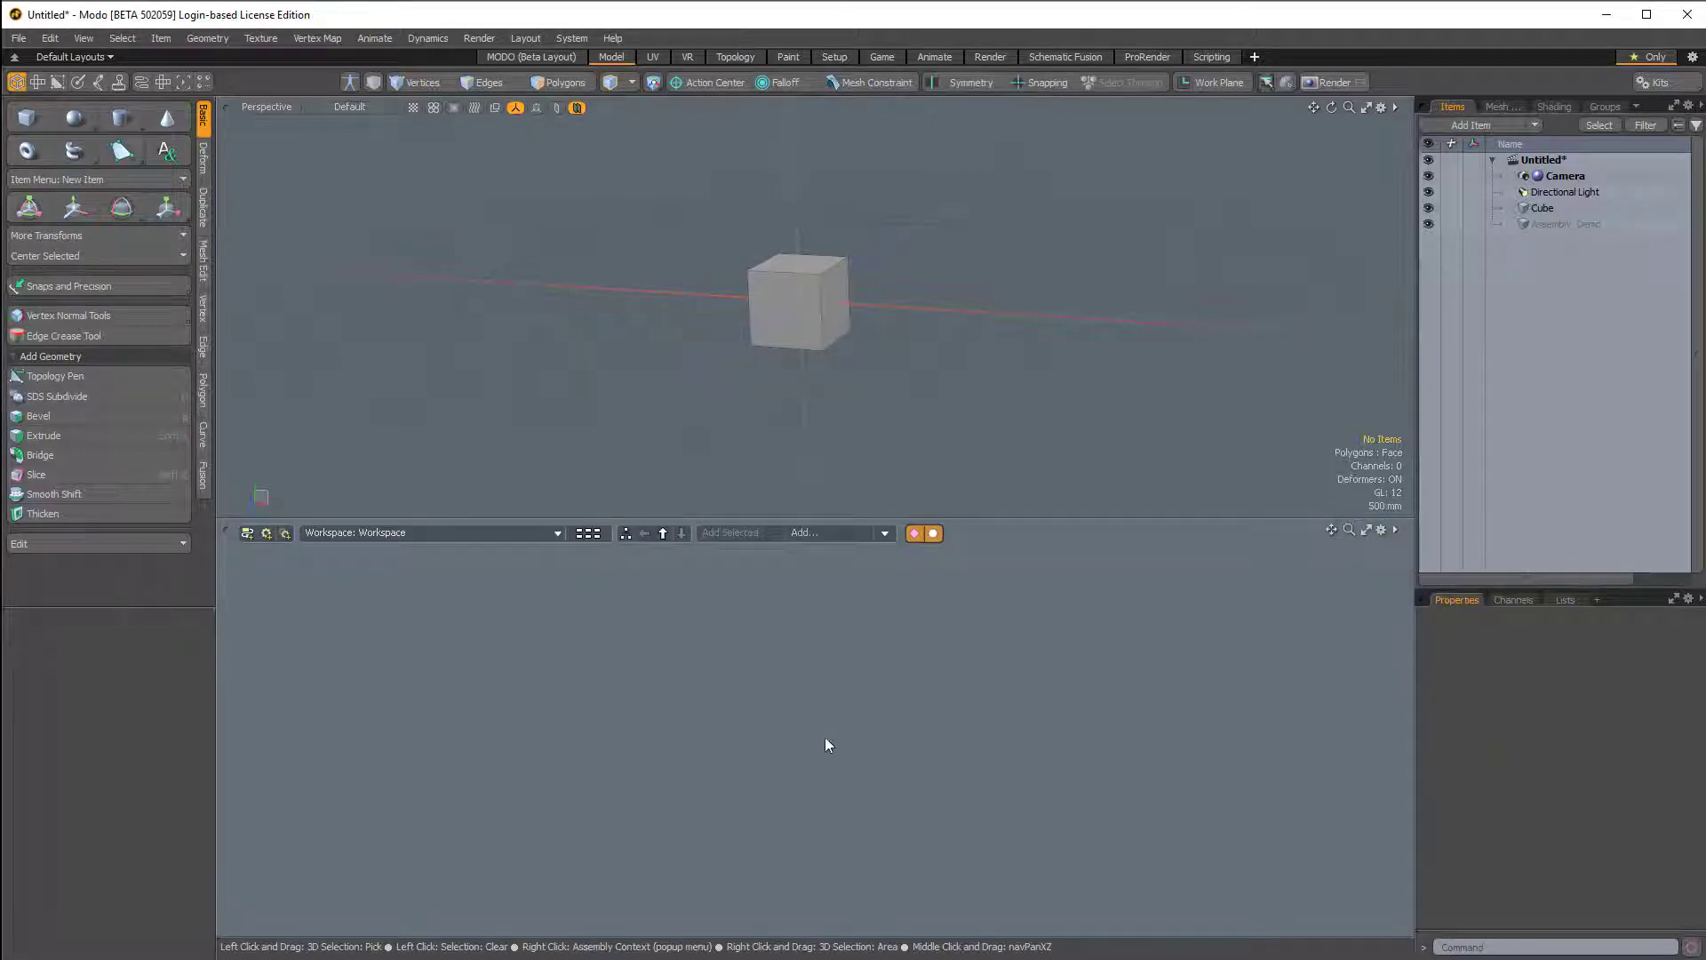
- Remove the Cube node from the schematic workspace while keeping the cube in the scene
{"action": "left_click_drag", "start_coordinate": [827, 743], "coordinate": [636, 708]}
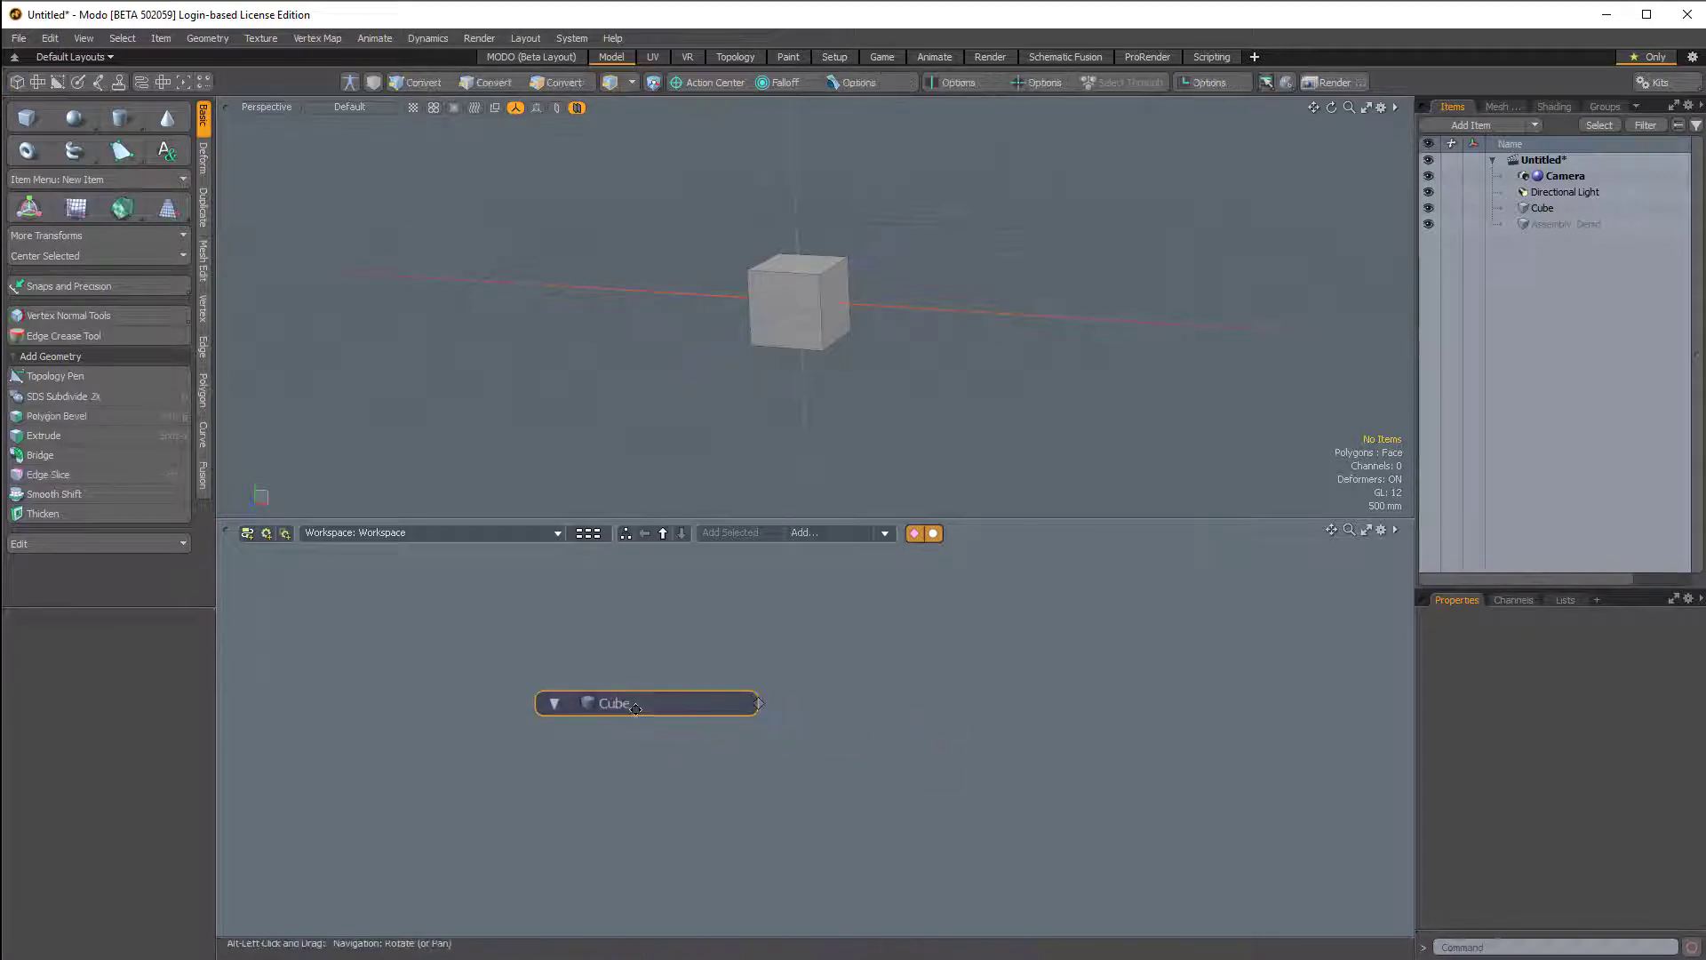
{"action": "left_click_drag", "start_coordinate": [789, 710], "coordinate": [686, 707], "text": "alt"}
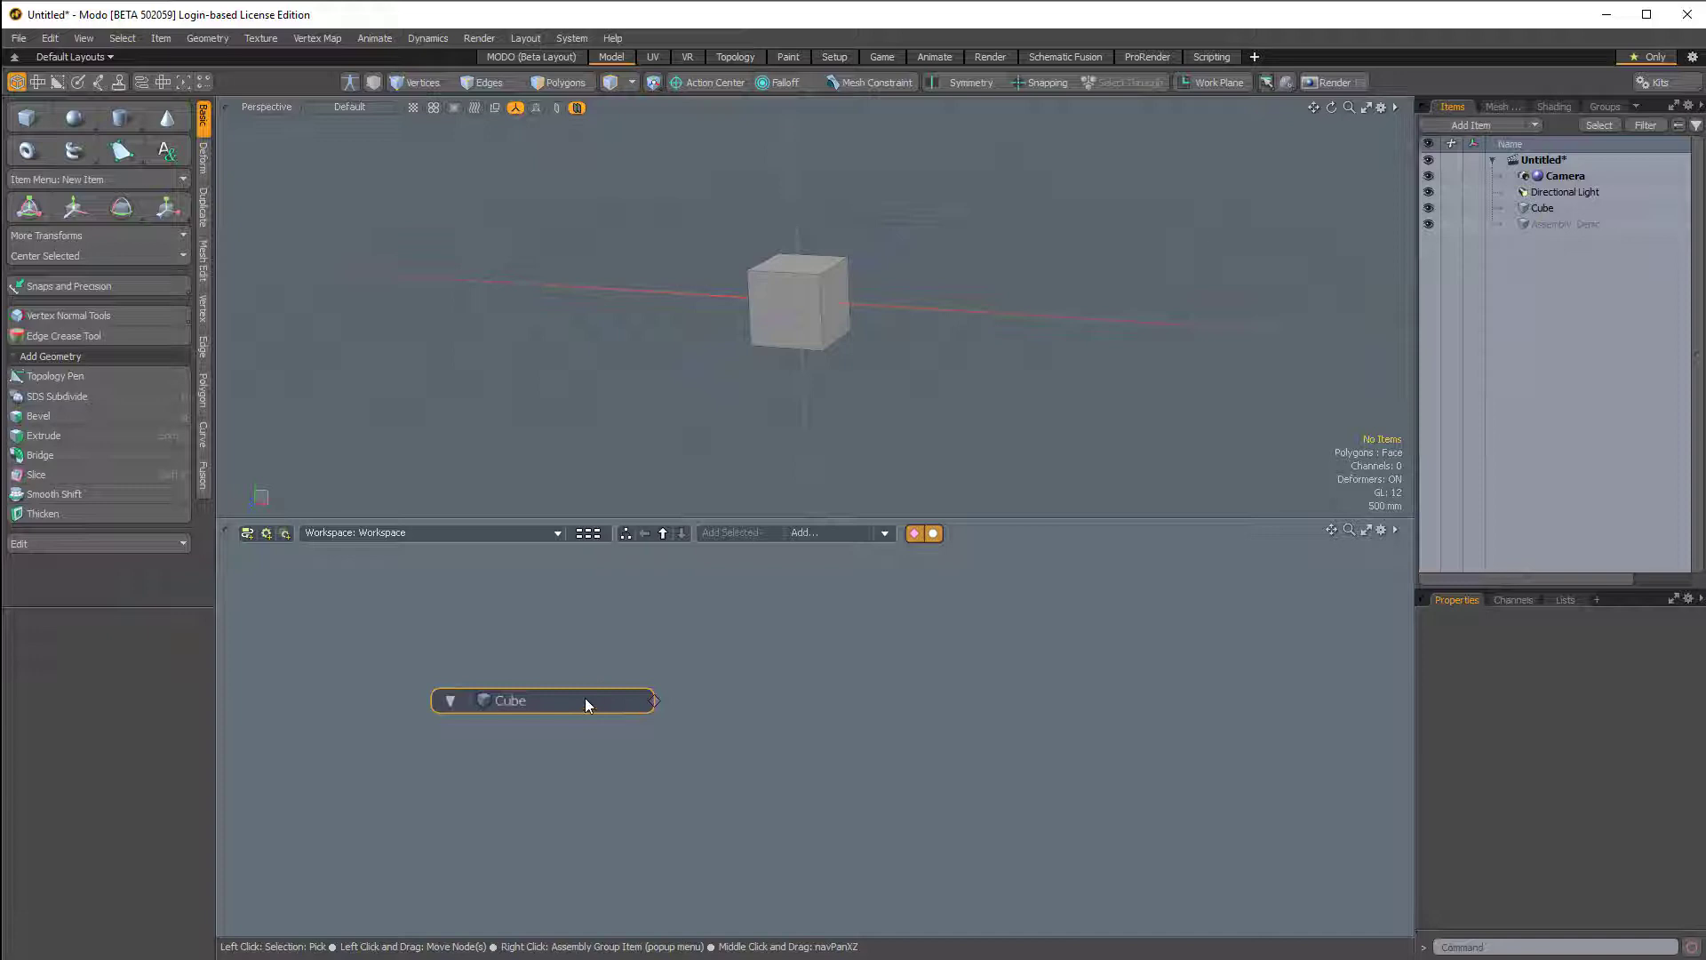
{"action": "right_click", "coordinate": [488, 700]}
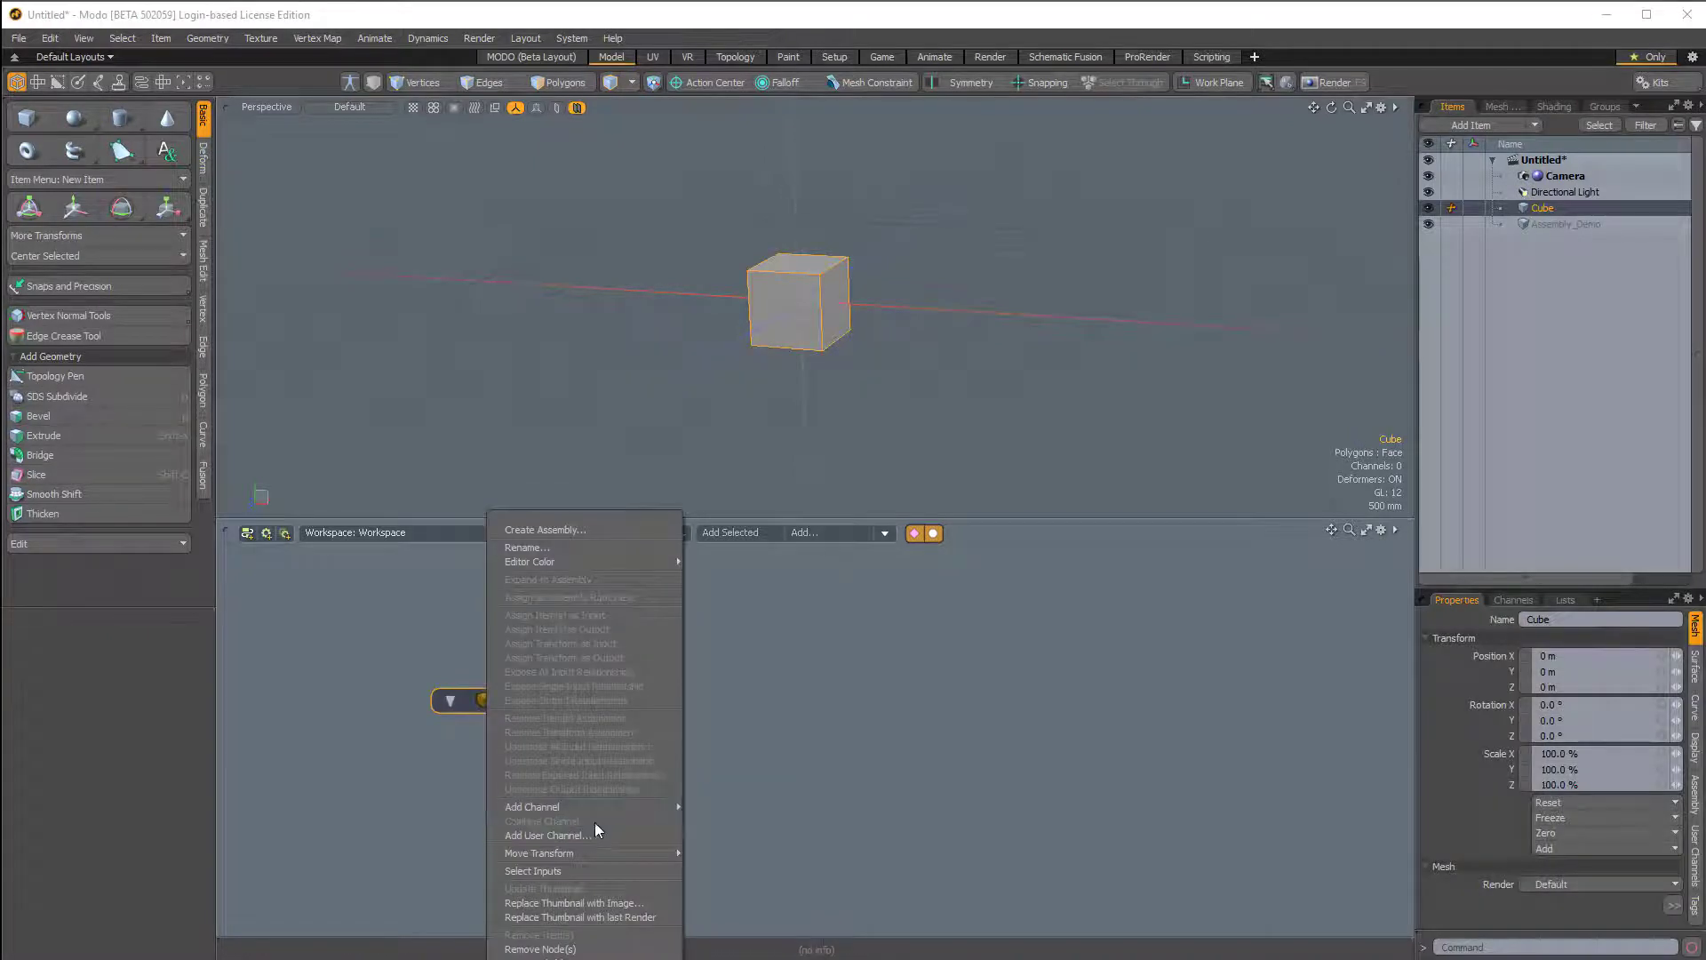
{"action": "left_click", "coordinate": [589, 949]}
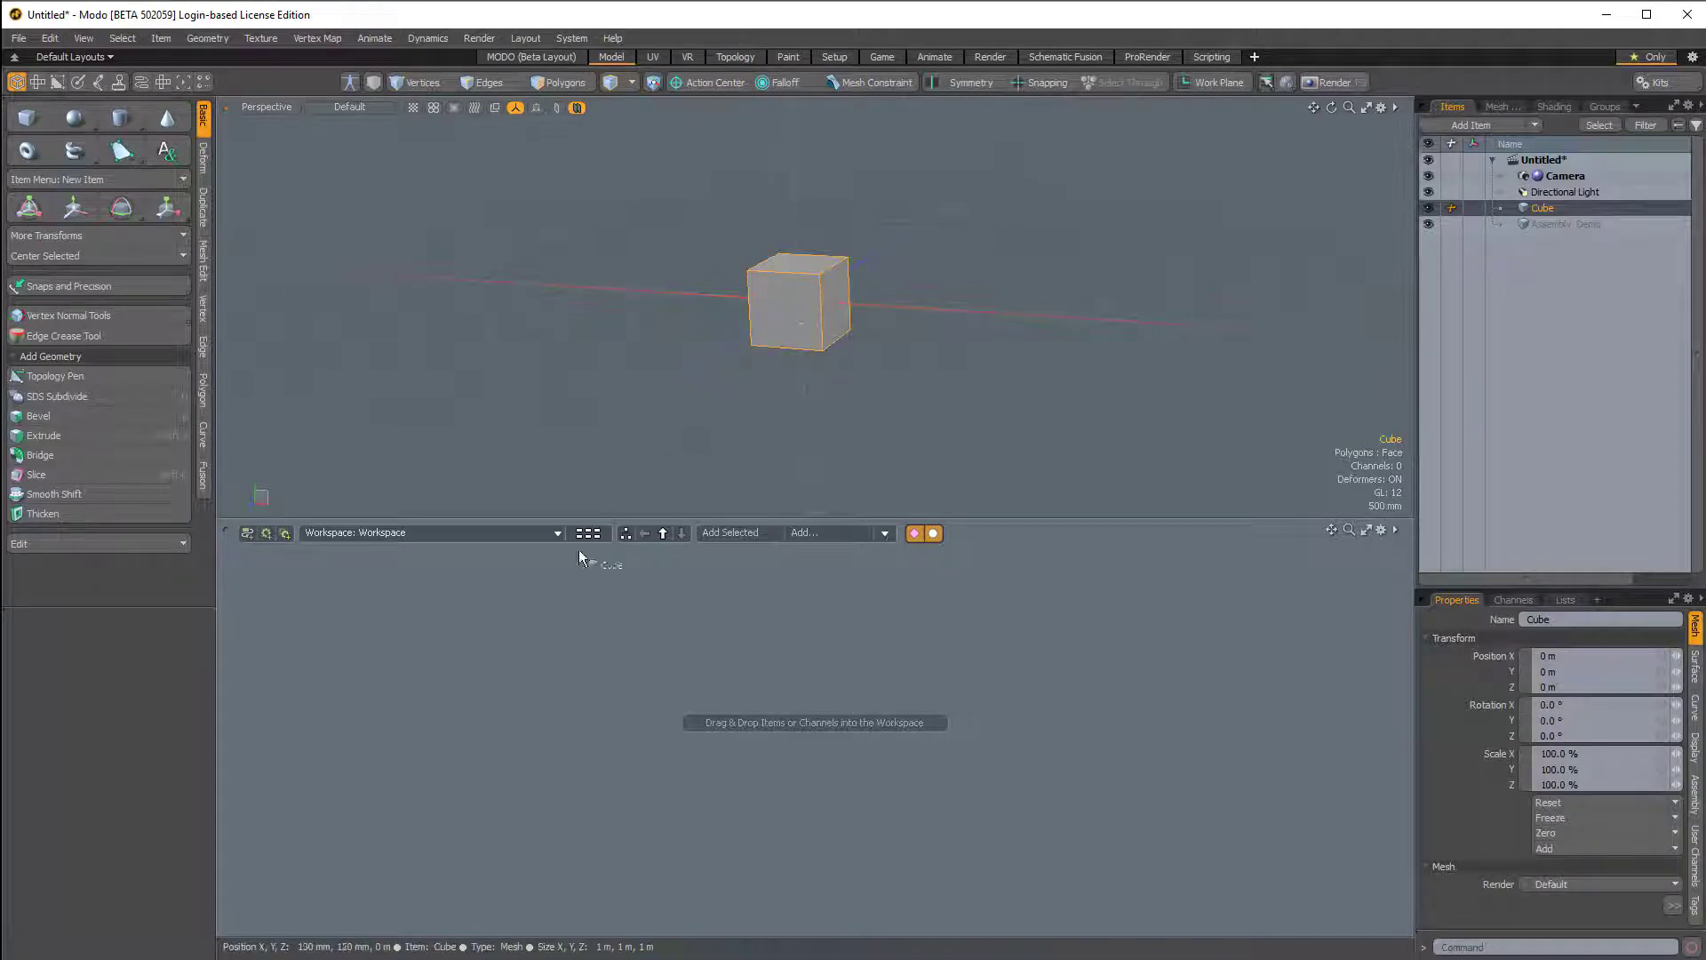
- Add the cube to the schematic from the 3D view, then remove its node again
{"action": "left_click_drag", "start_coordinate": [579, 557], "coordinate": [577, 697]}
{"action": "left_click", "coordinate": [857, 460]}
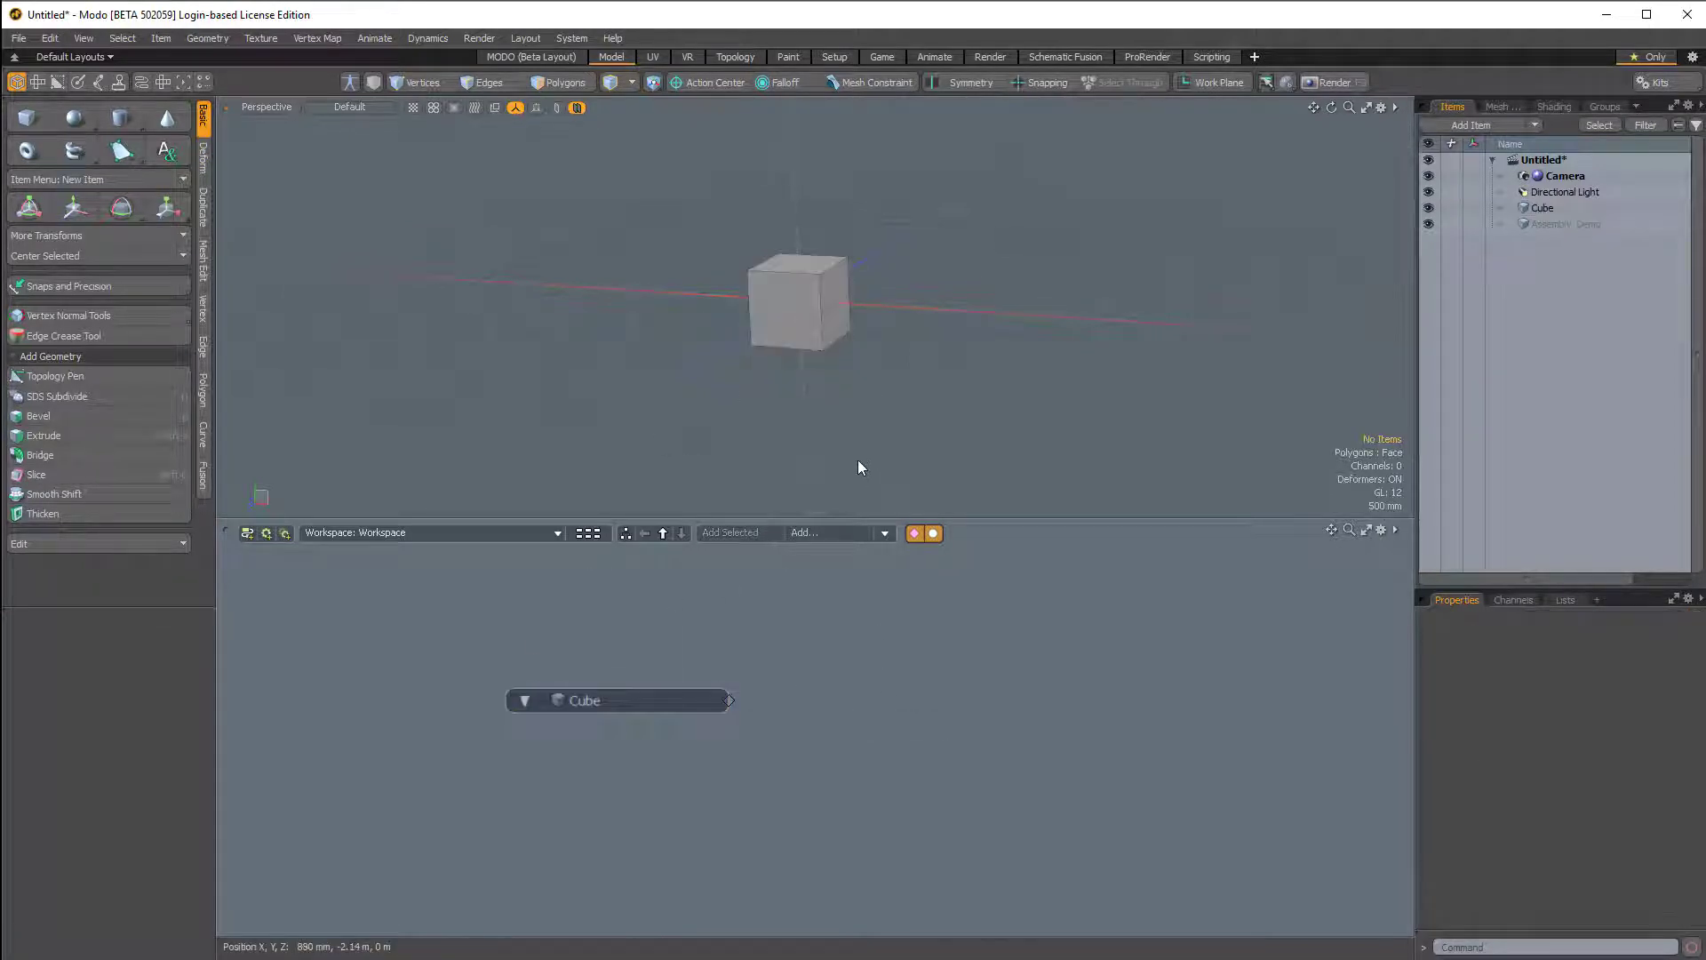
{"action": "left_click", "coordinate": [662, 701]}
{"action": "right_click", "coordinate": [663, 701]}
{"action": "left_click", "coordinate": [664, 933]}
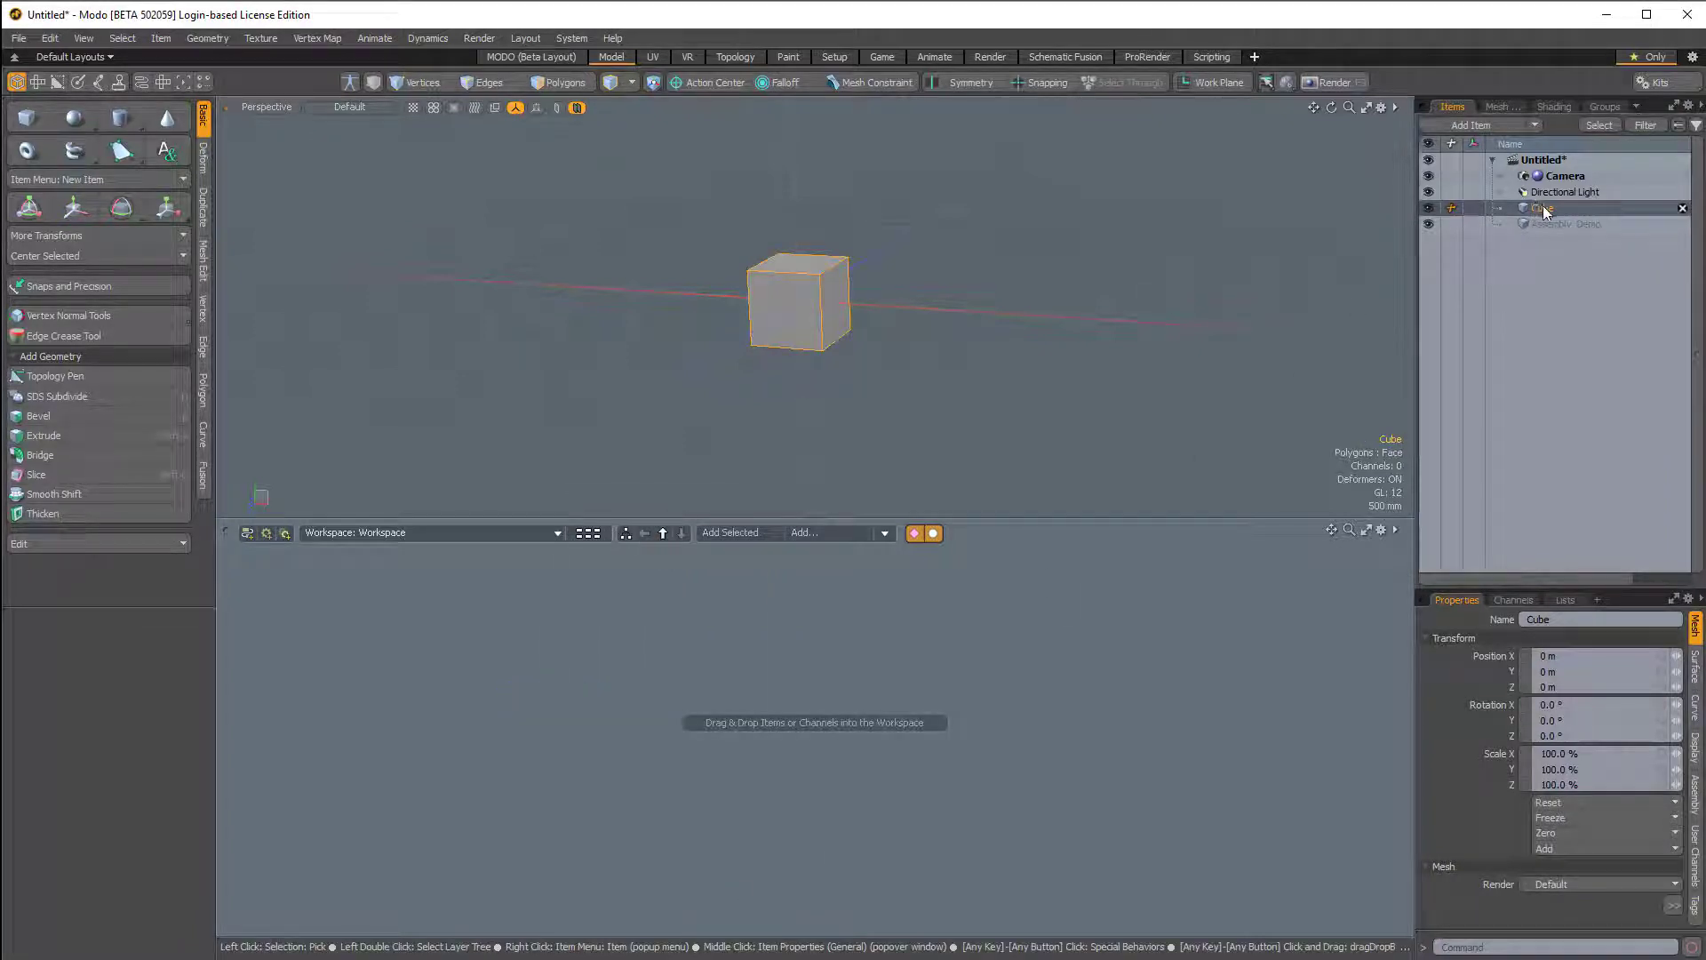
- Add the cube to the schematic from the item list, remove the node again and clear the selection
{"action": "left_click_drag", "start_coordinate": [1543, 205], "coordinate": [1066, 397]}
{"action": "left_click_drag", "start_coordinate": [697, 638], "coordinate": [689, 636]}
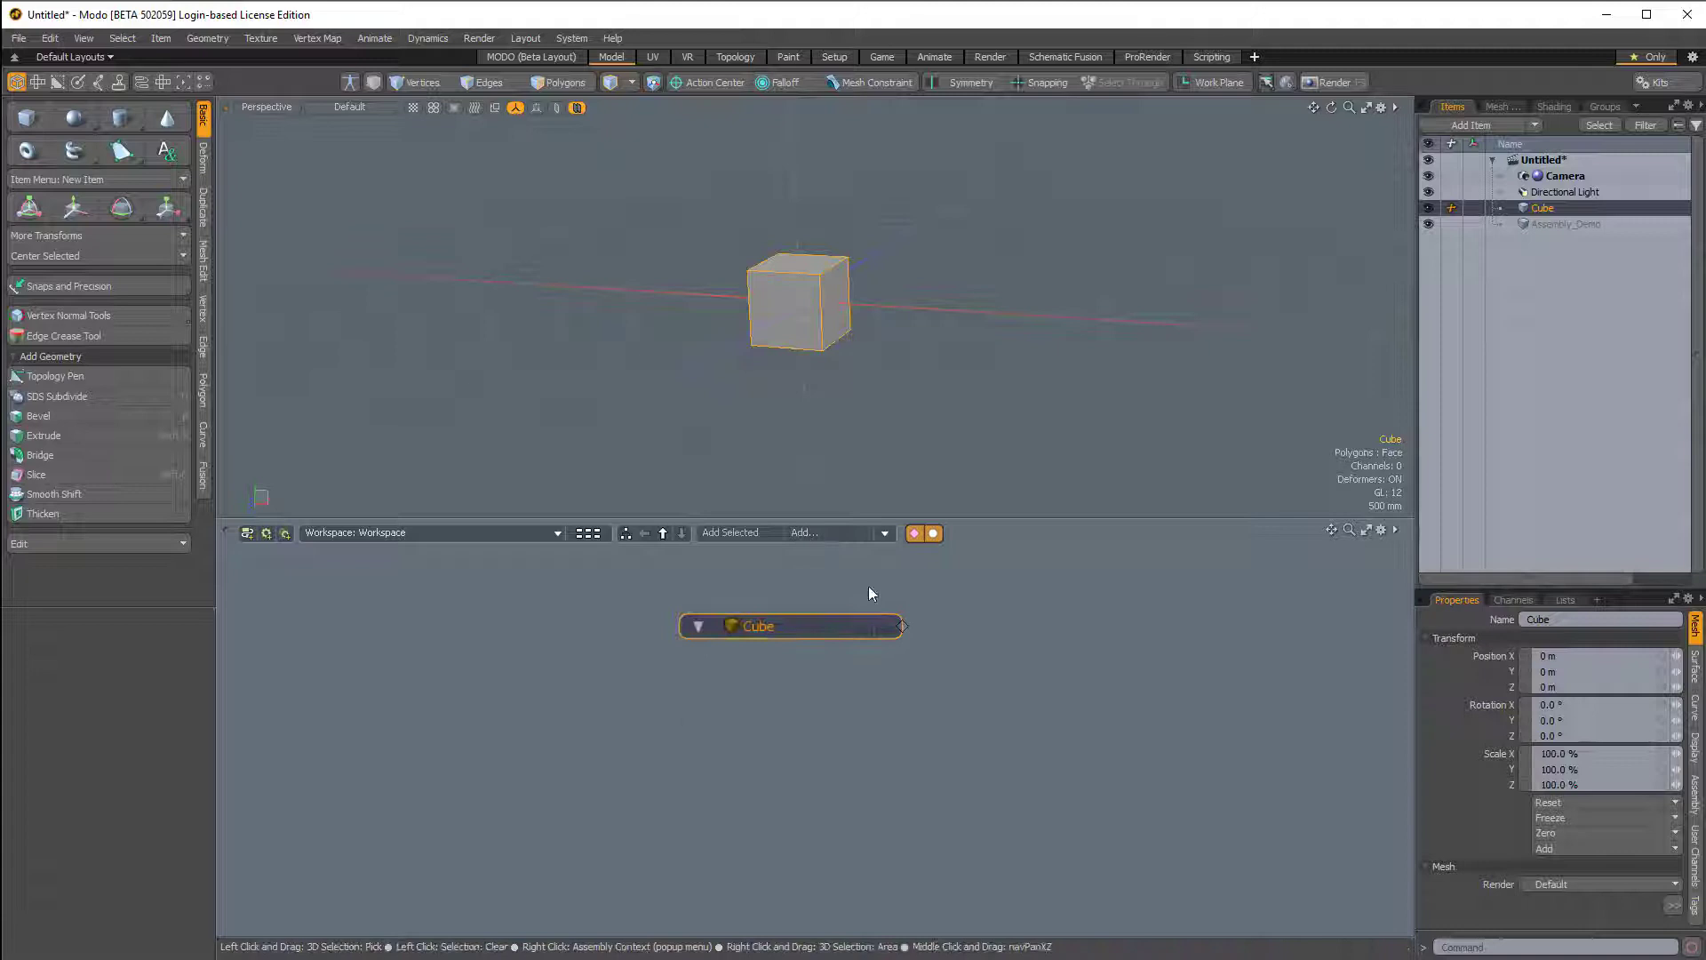
{"action": "right_click", "coordinate": [835, 624]}
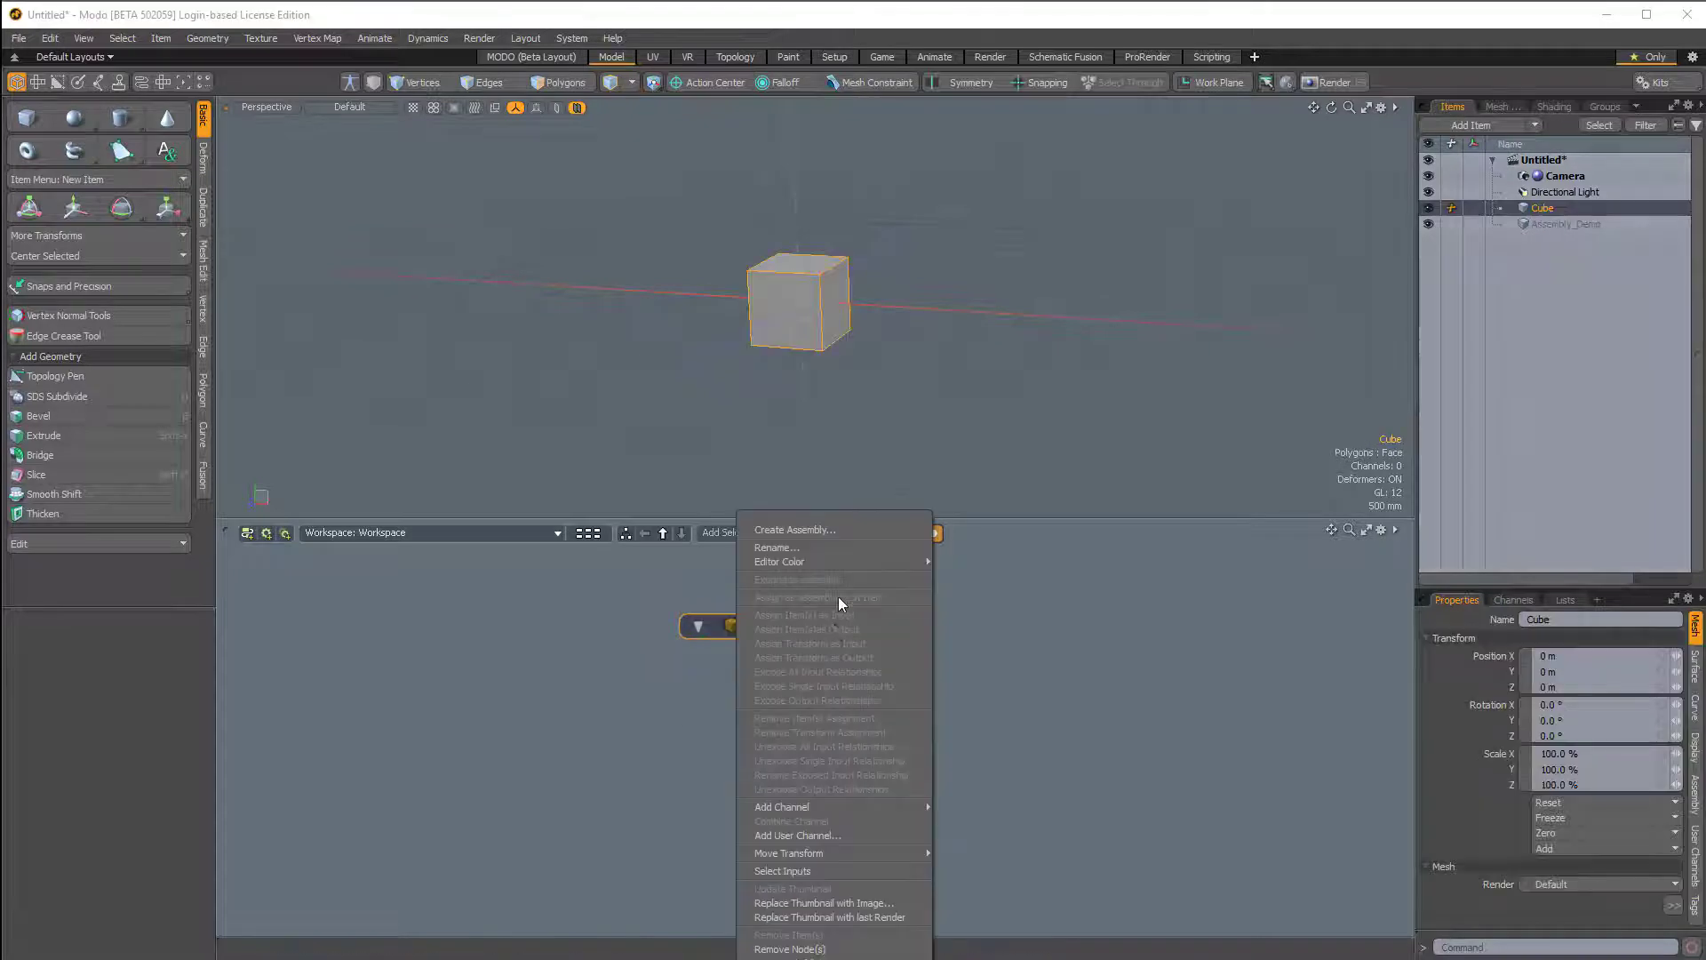
{"action": "left_click", "coordinate": [849, 949]}
{"action": "left_click", "coordinate": [1276, 229]}
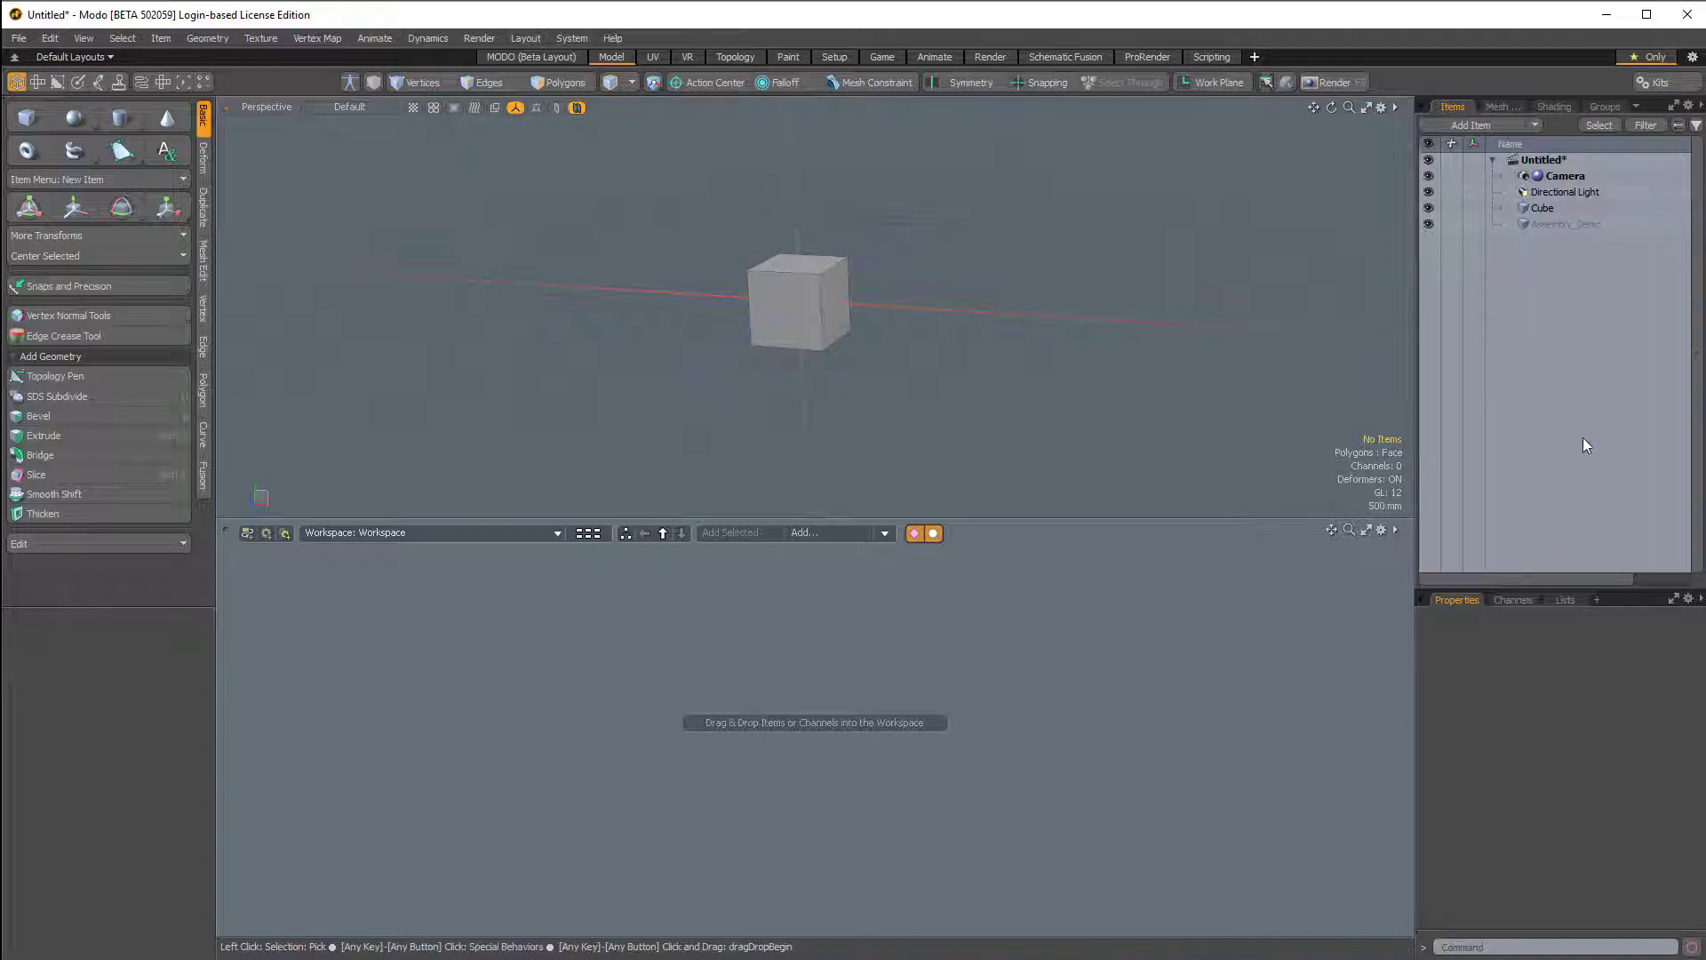
- Select the cube in the 3D view and place it in the schematic with Add Selected
{"action": "left_click", "coordinate": [823, 294]}
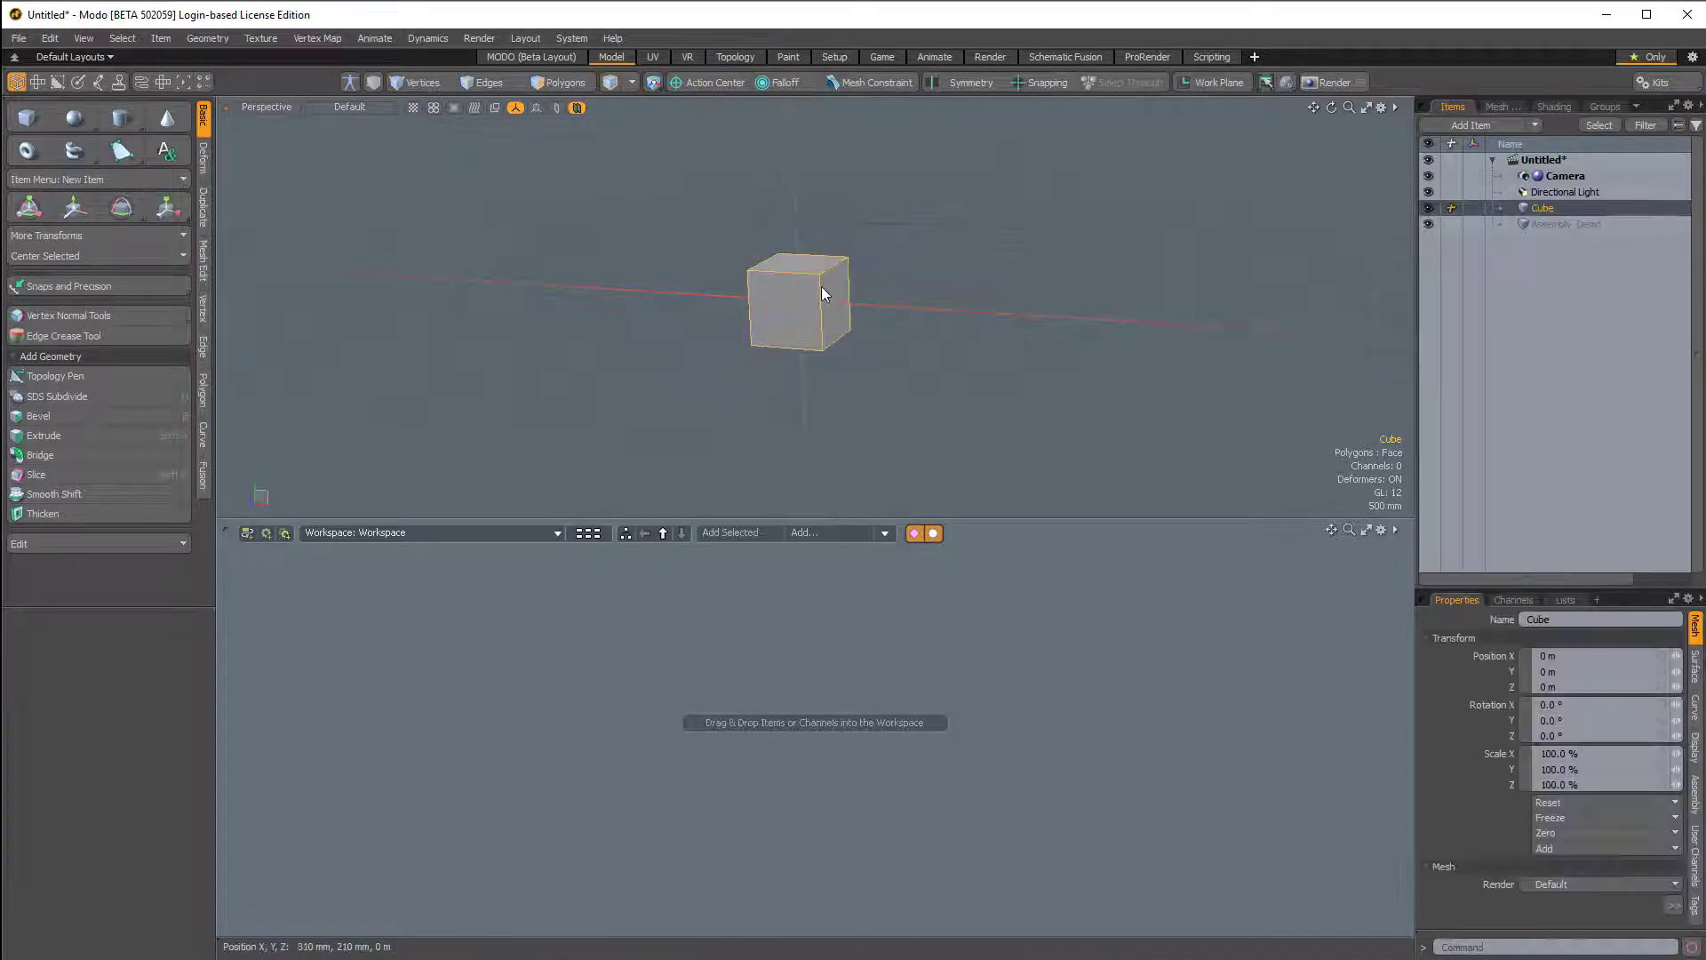
{"action": "left_click", "coordinate": [731, 532]}
{"action": "left_click_drag", "start_coordinate": [895, 851], "coordinate": [600, 704]}
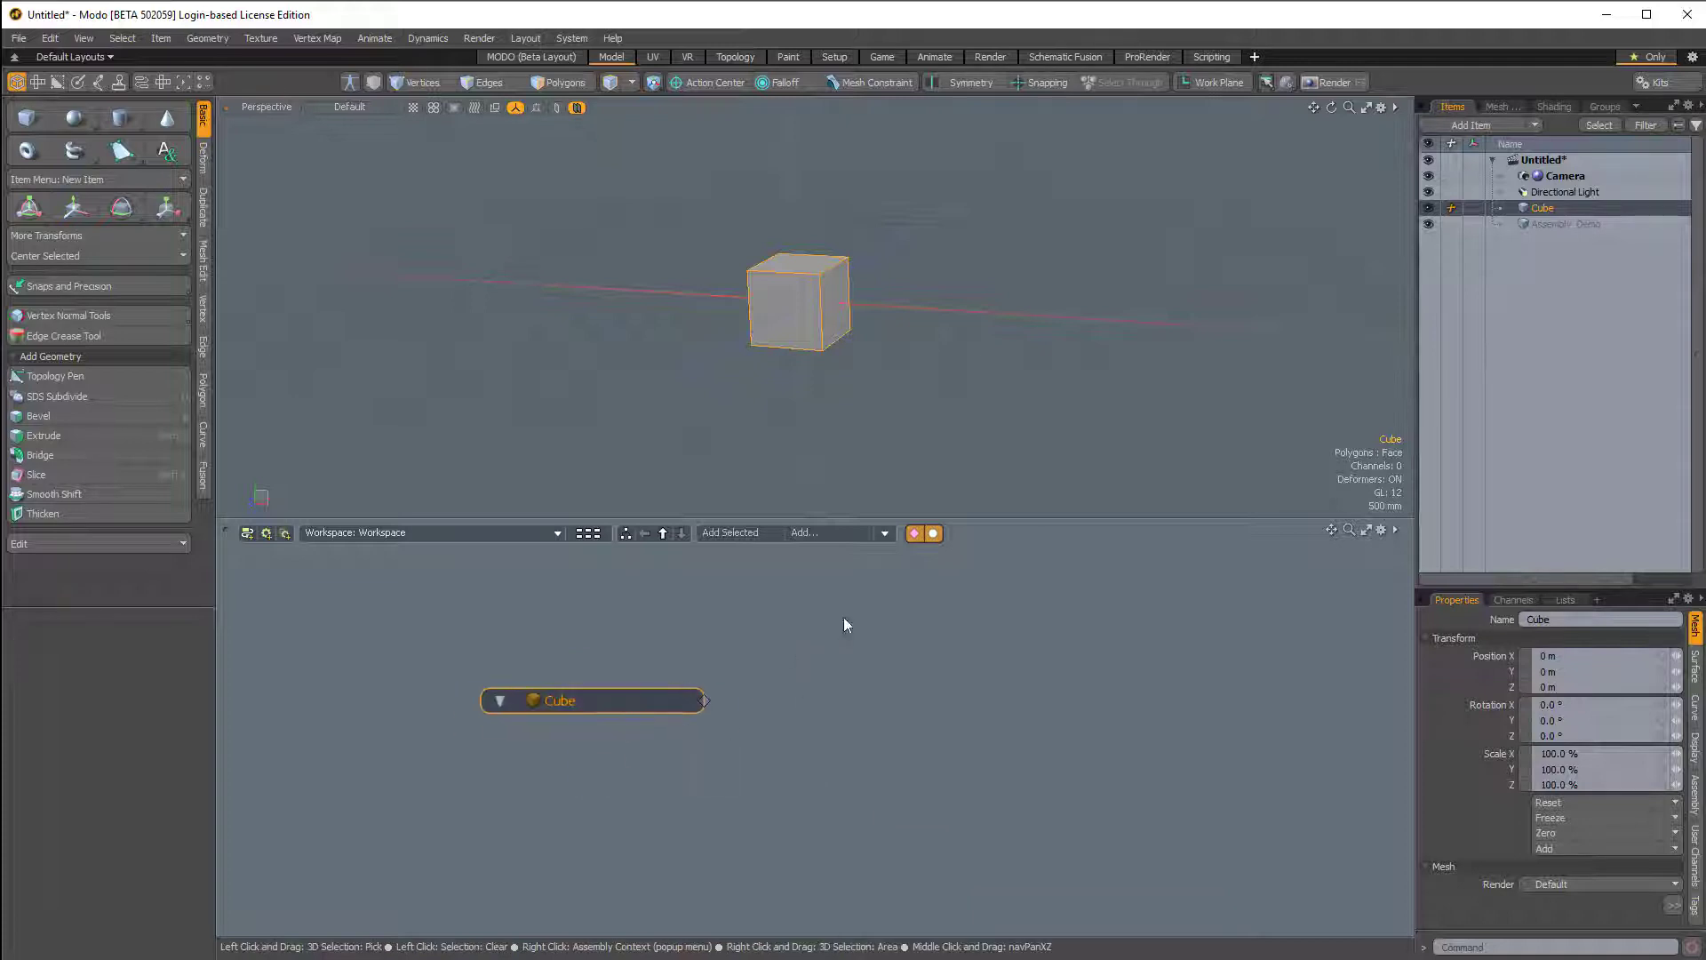
- Add a Merge Meshes operator to the Assembly_Demo mesh
{"action": "left_click", "coordinate": [1555, 223]}
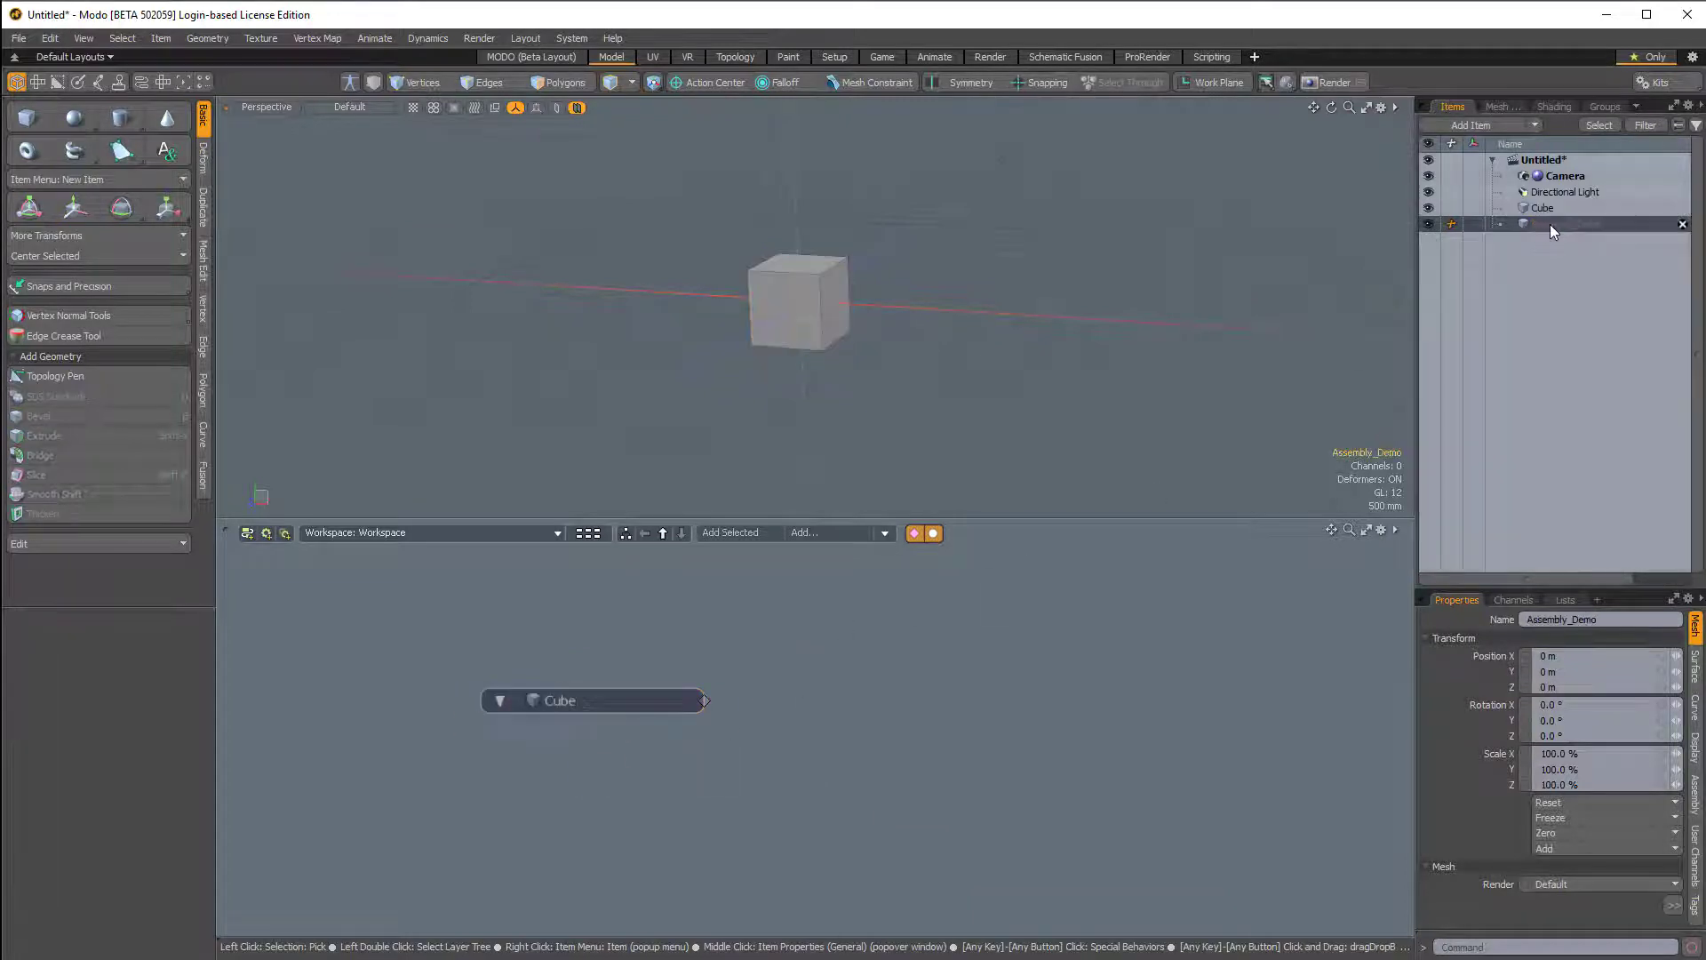
{"action": "left_click", "coordinate": [1501, 106]}
{"action": "left_click_drag", "start_coordinate": [1551, 369], "coordinate": [1560, 286]}
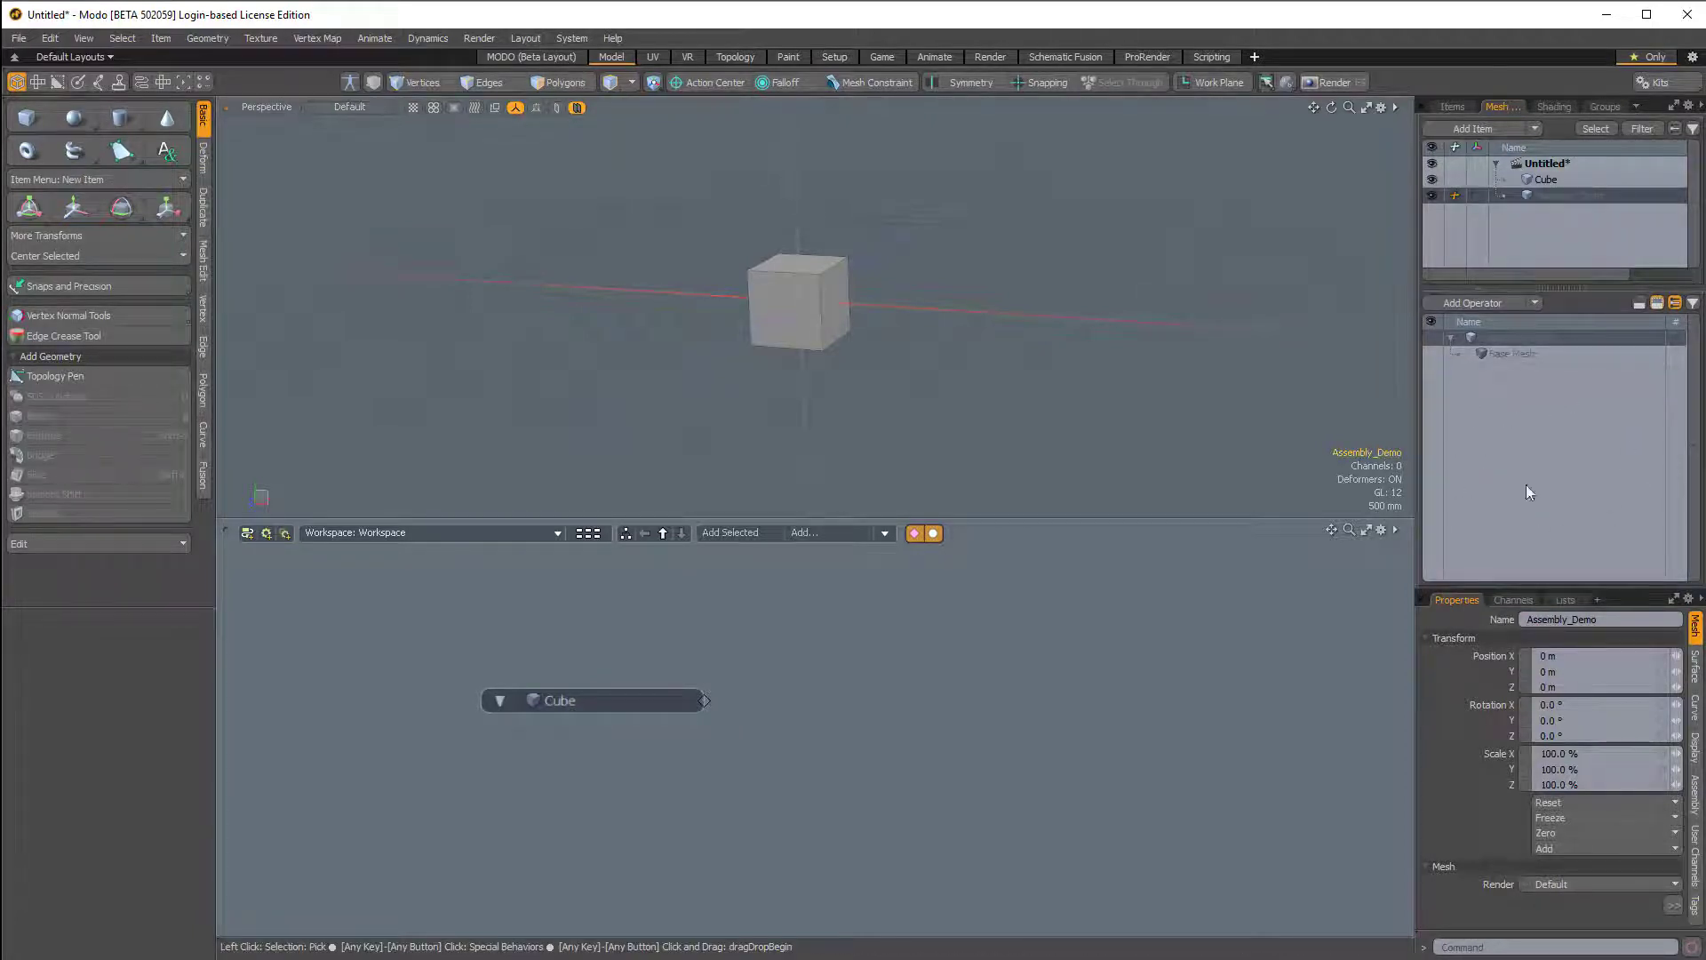
{"action": "left_click", "coordinate": [1490, 301]}
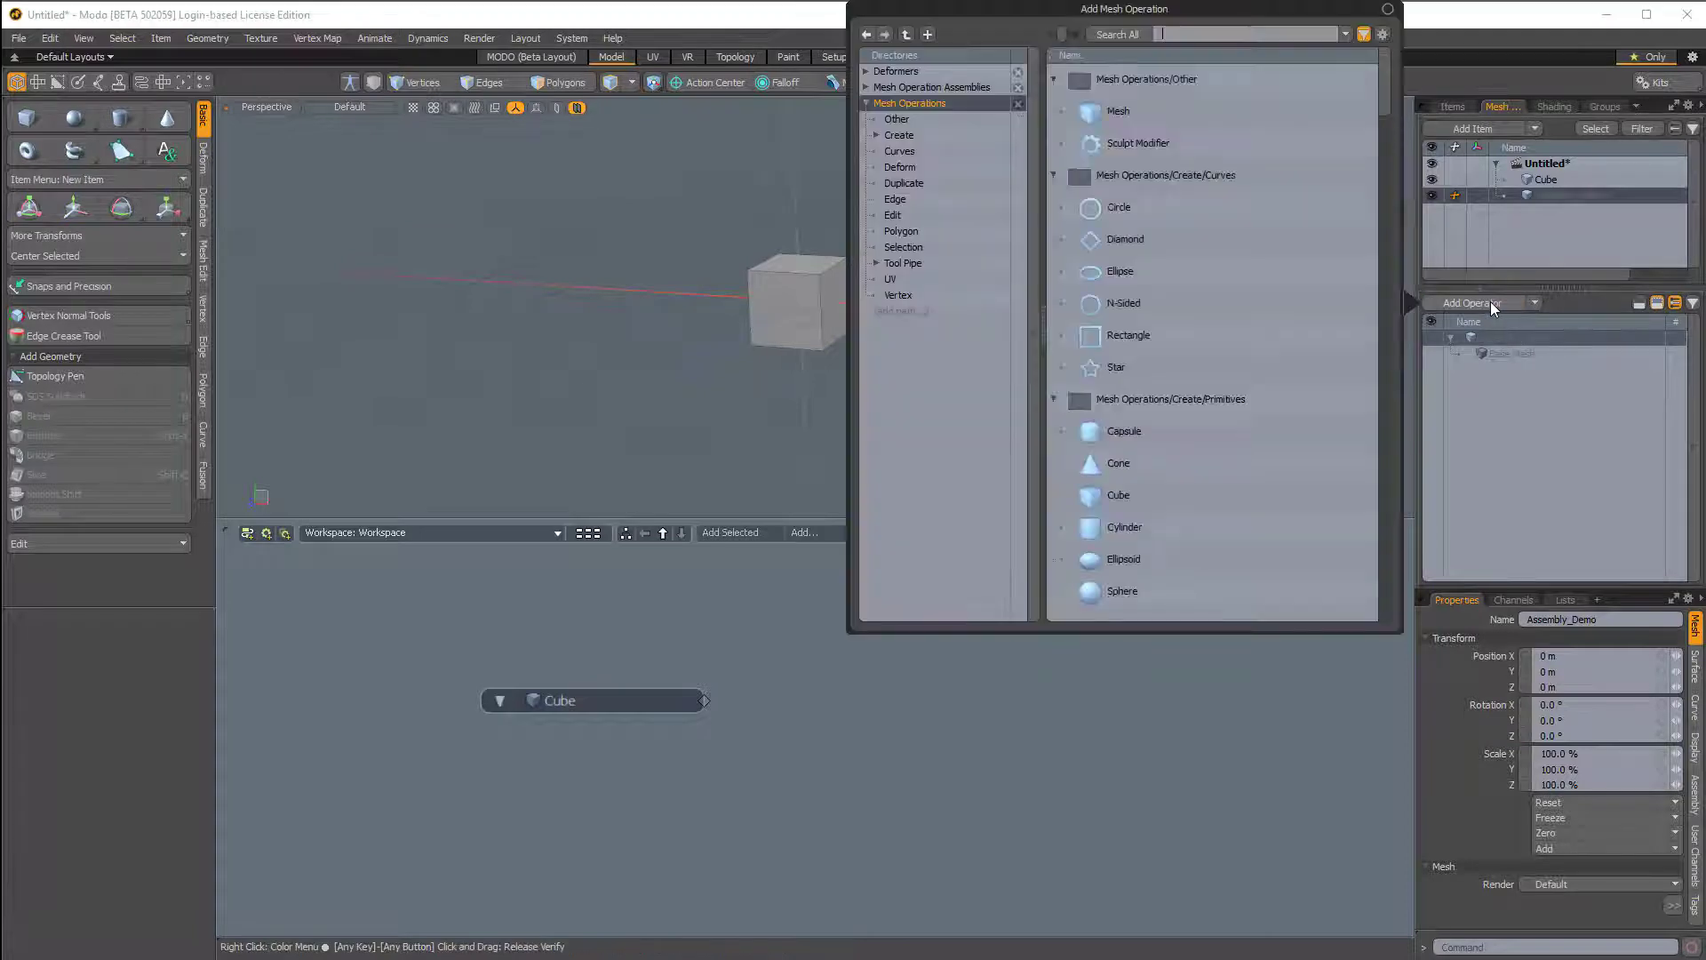
{"action": "left_click_drag", "start_coordinate": [1240, 11], "coordinate": [1218, 98]}
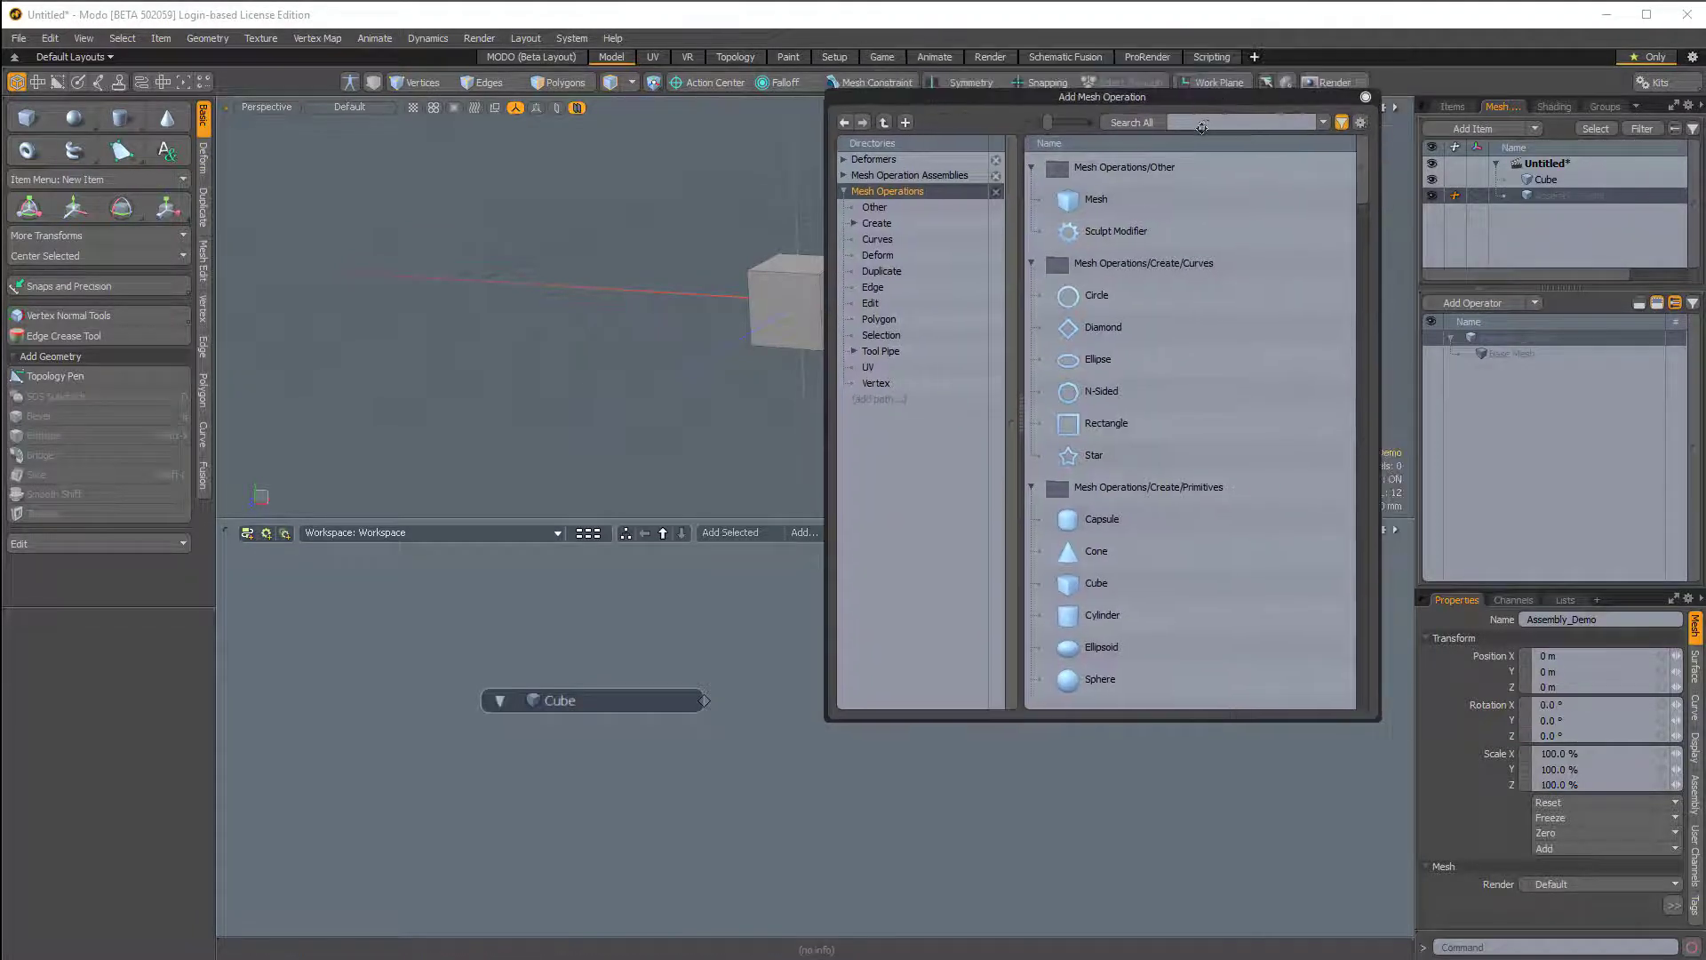
{"action": "left_click", "coordinate": [1215, 121]}
{"action": "type", "text": "merge"}
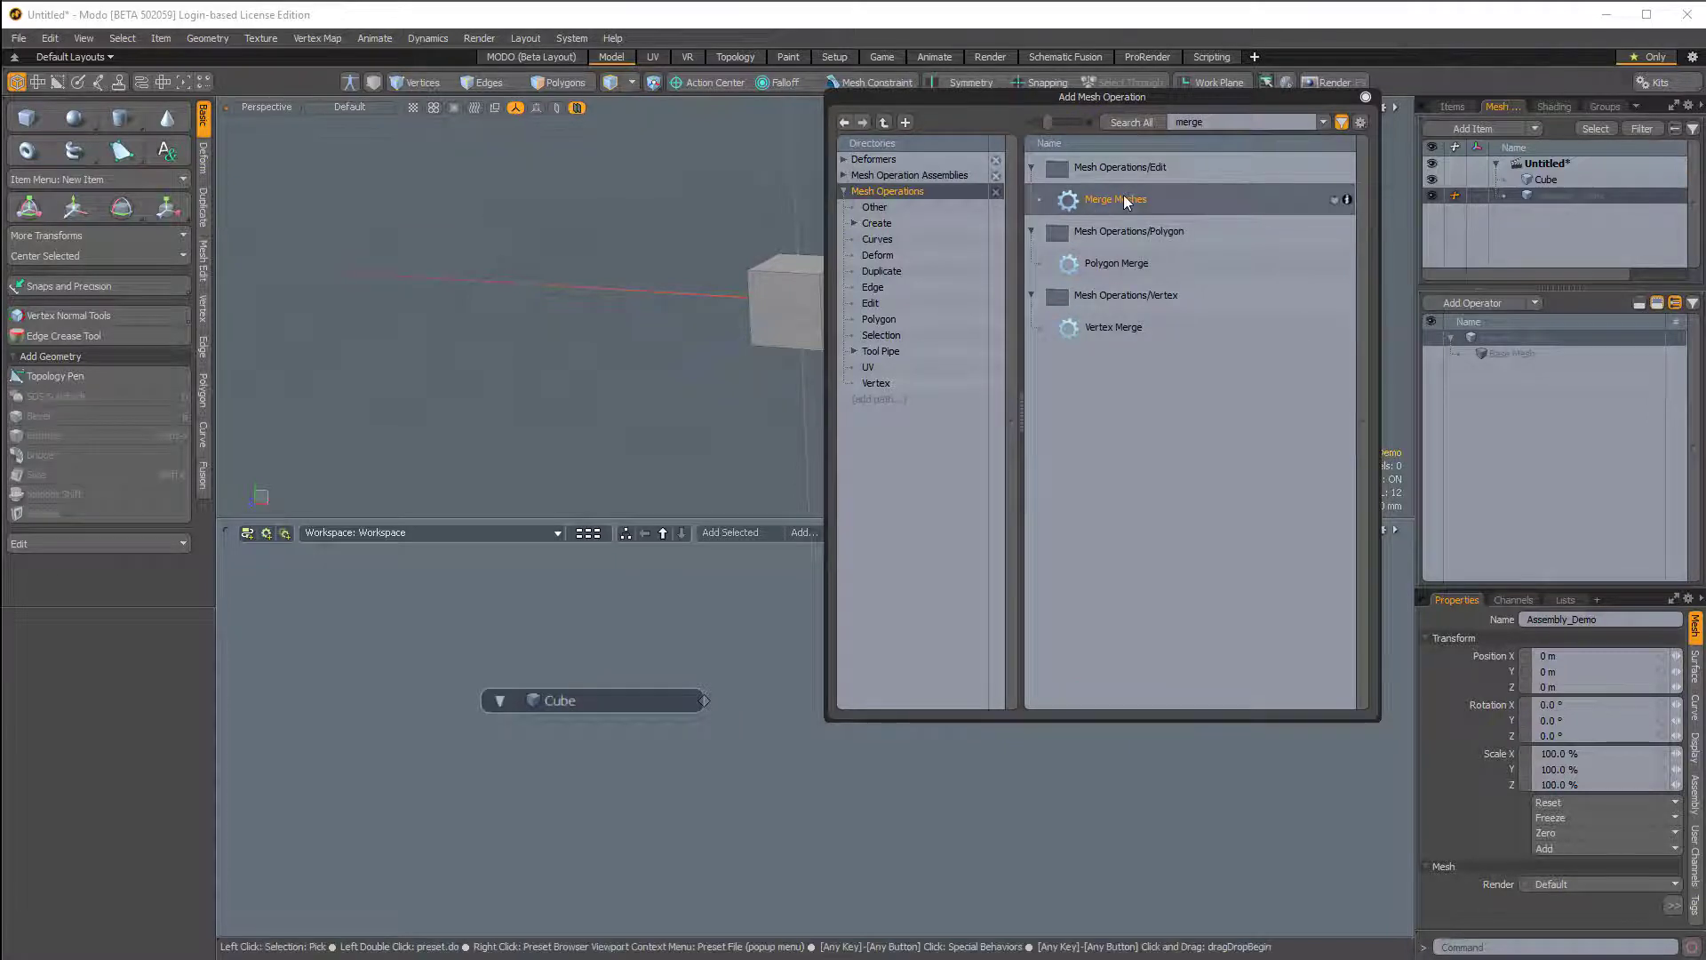
{"action": "double_click", "coordinate": [1125, 199]}
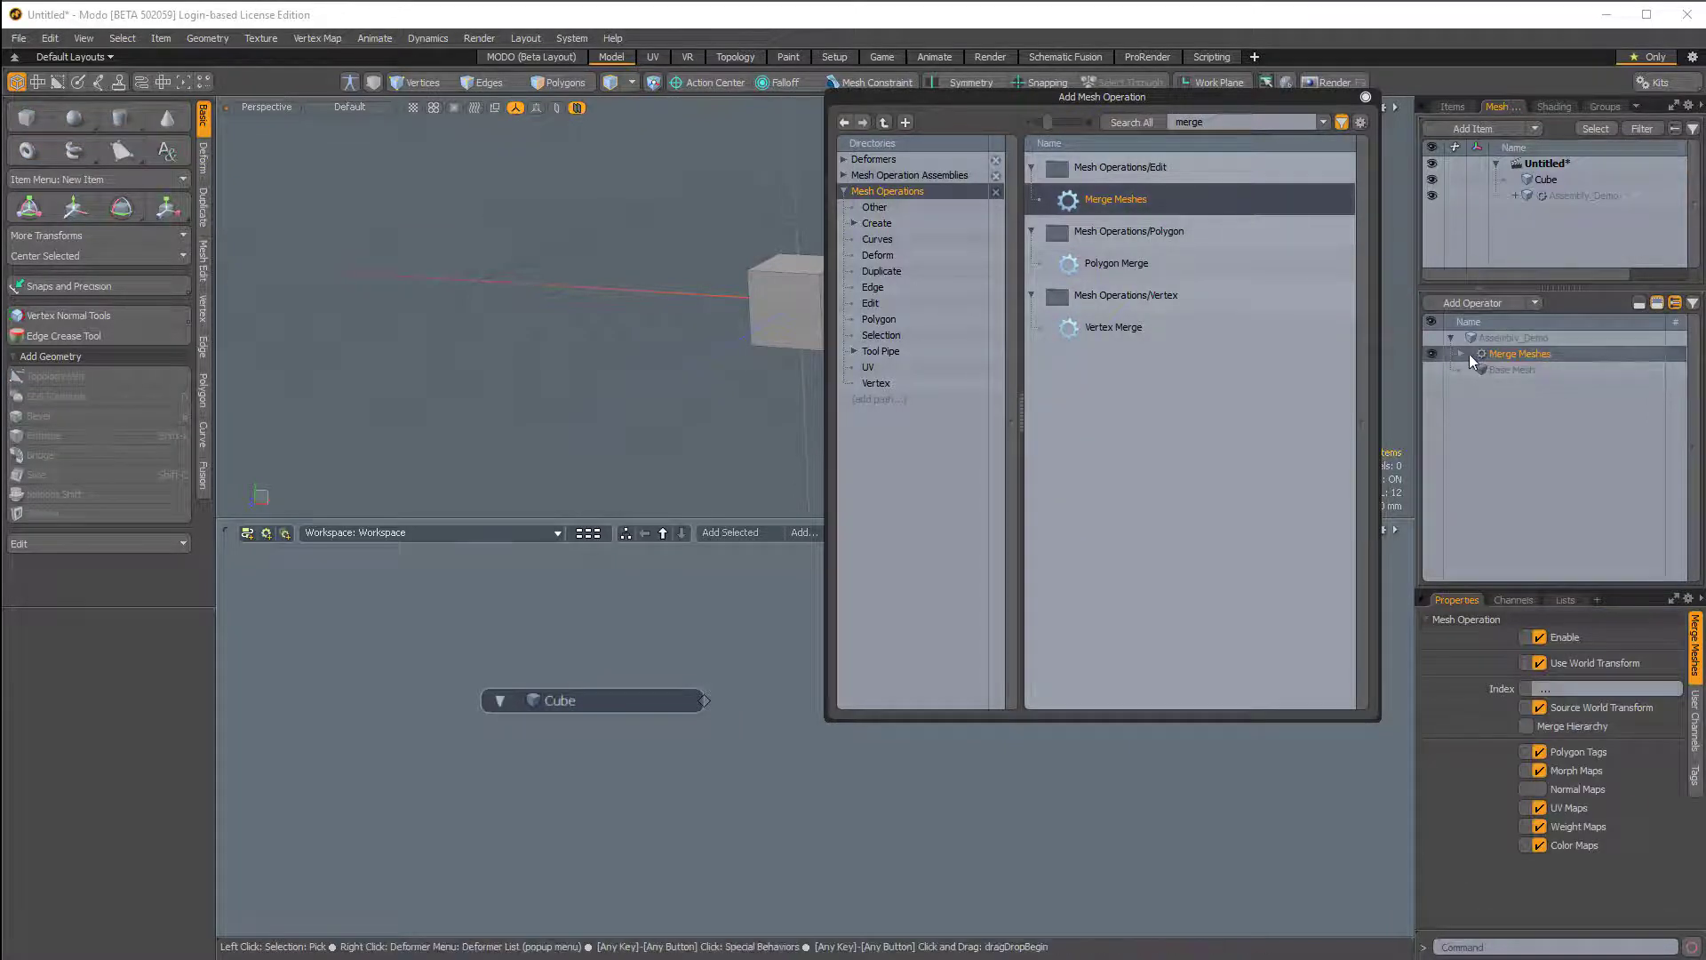
- Place the Merge Meshes operator in the schematic, bring in its linked Assembly_Demo geometry node and space the nodes apart
{"action": "left_click", "coordinate": [1366, 98]}
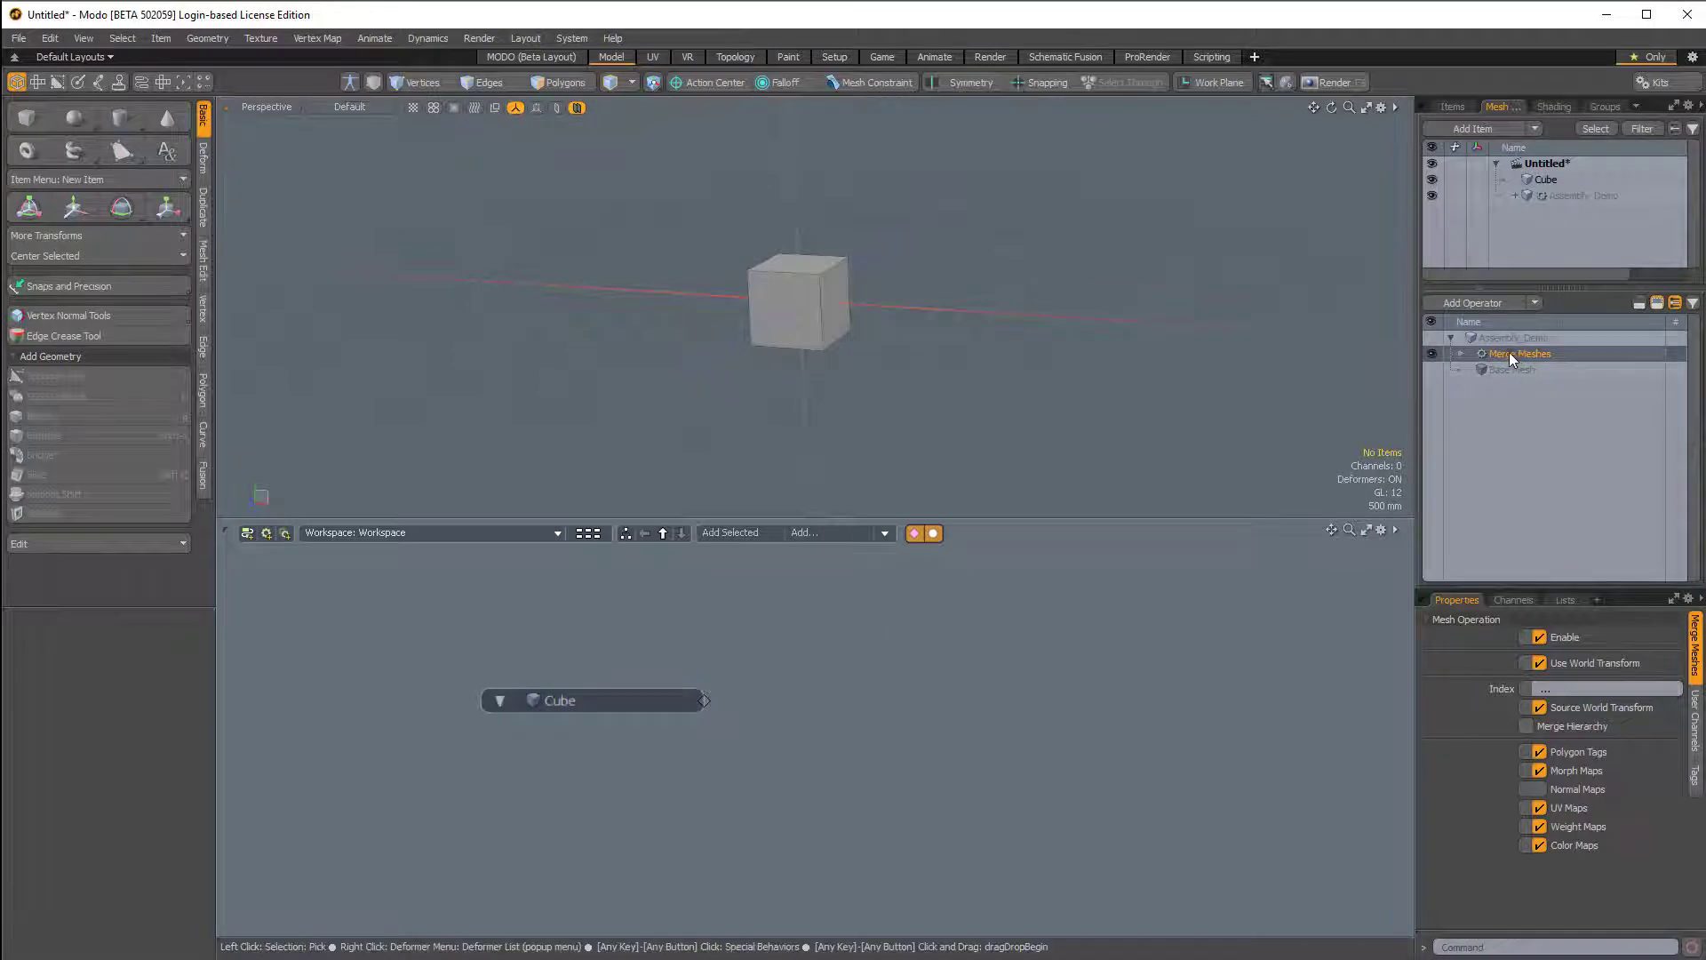
{"action": "left_click_drag", "start_coordinate": [1516, 350], "coordinate": [1004, 658]}
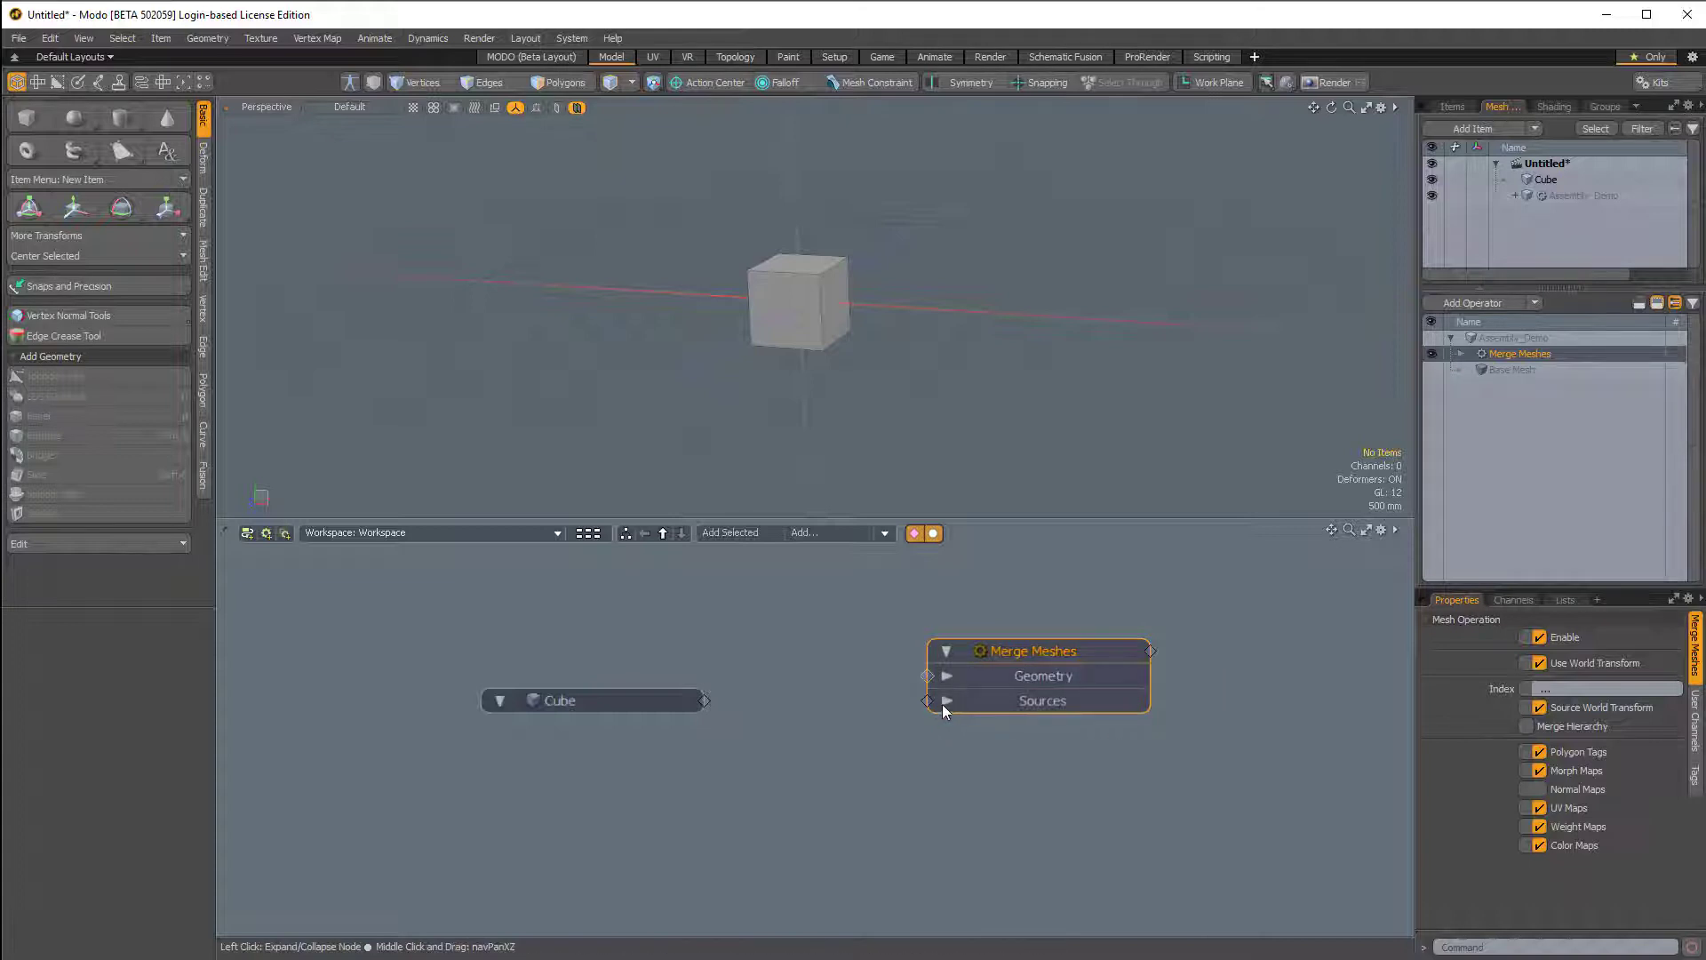
{"action": "double_click", "coordinate": [927, 676]}
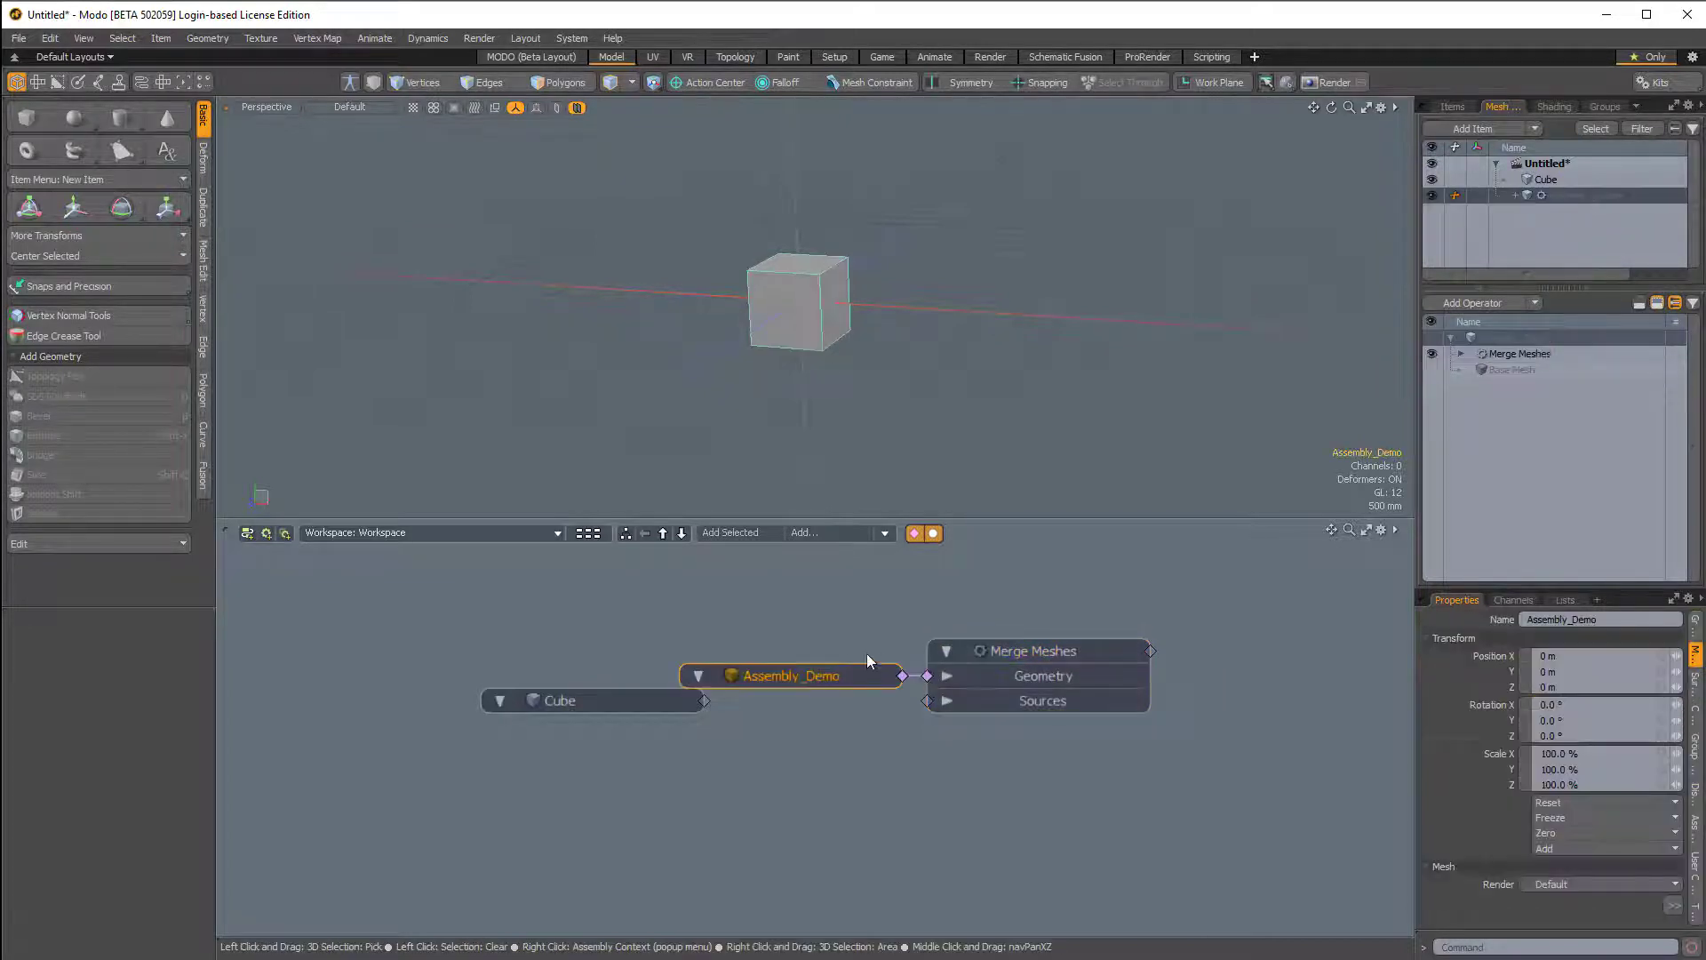
{"action": "left_click_drag", "start_coordinate": [866, 653], "coordinate": [692, 573]}
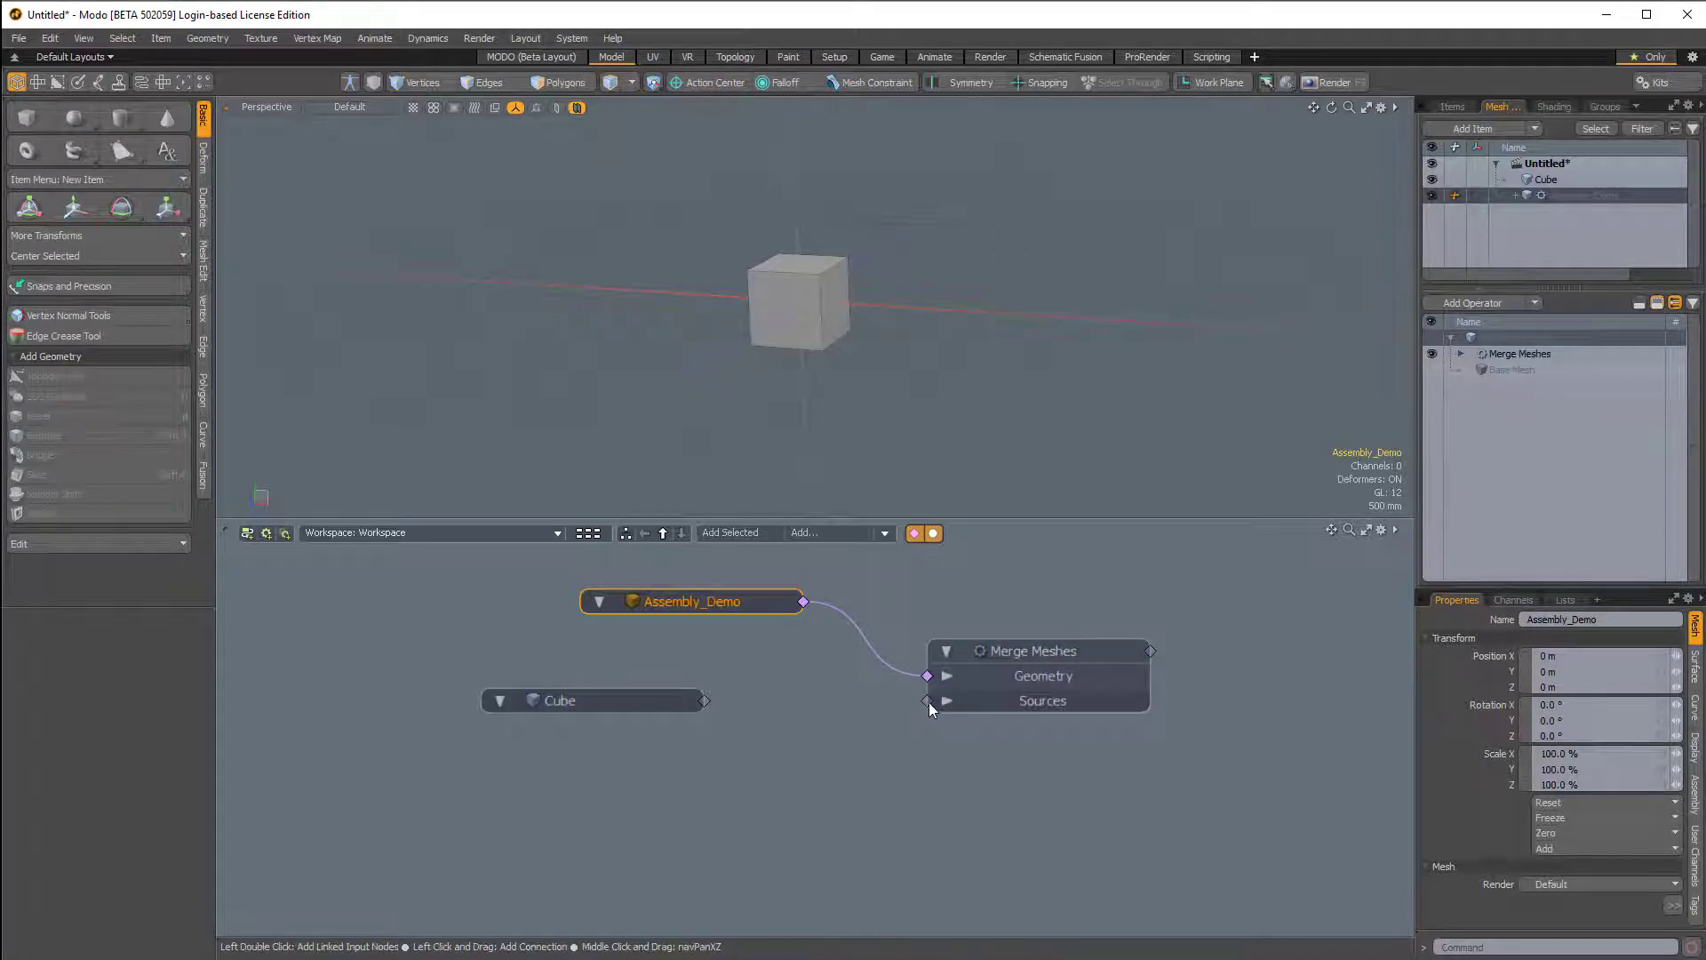
{"action": "left_click_drag", "start_coordinate": [626, 709], "coordinate": [601, 734]}
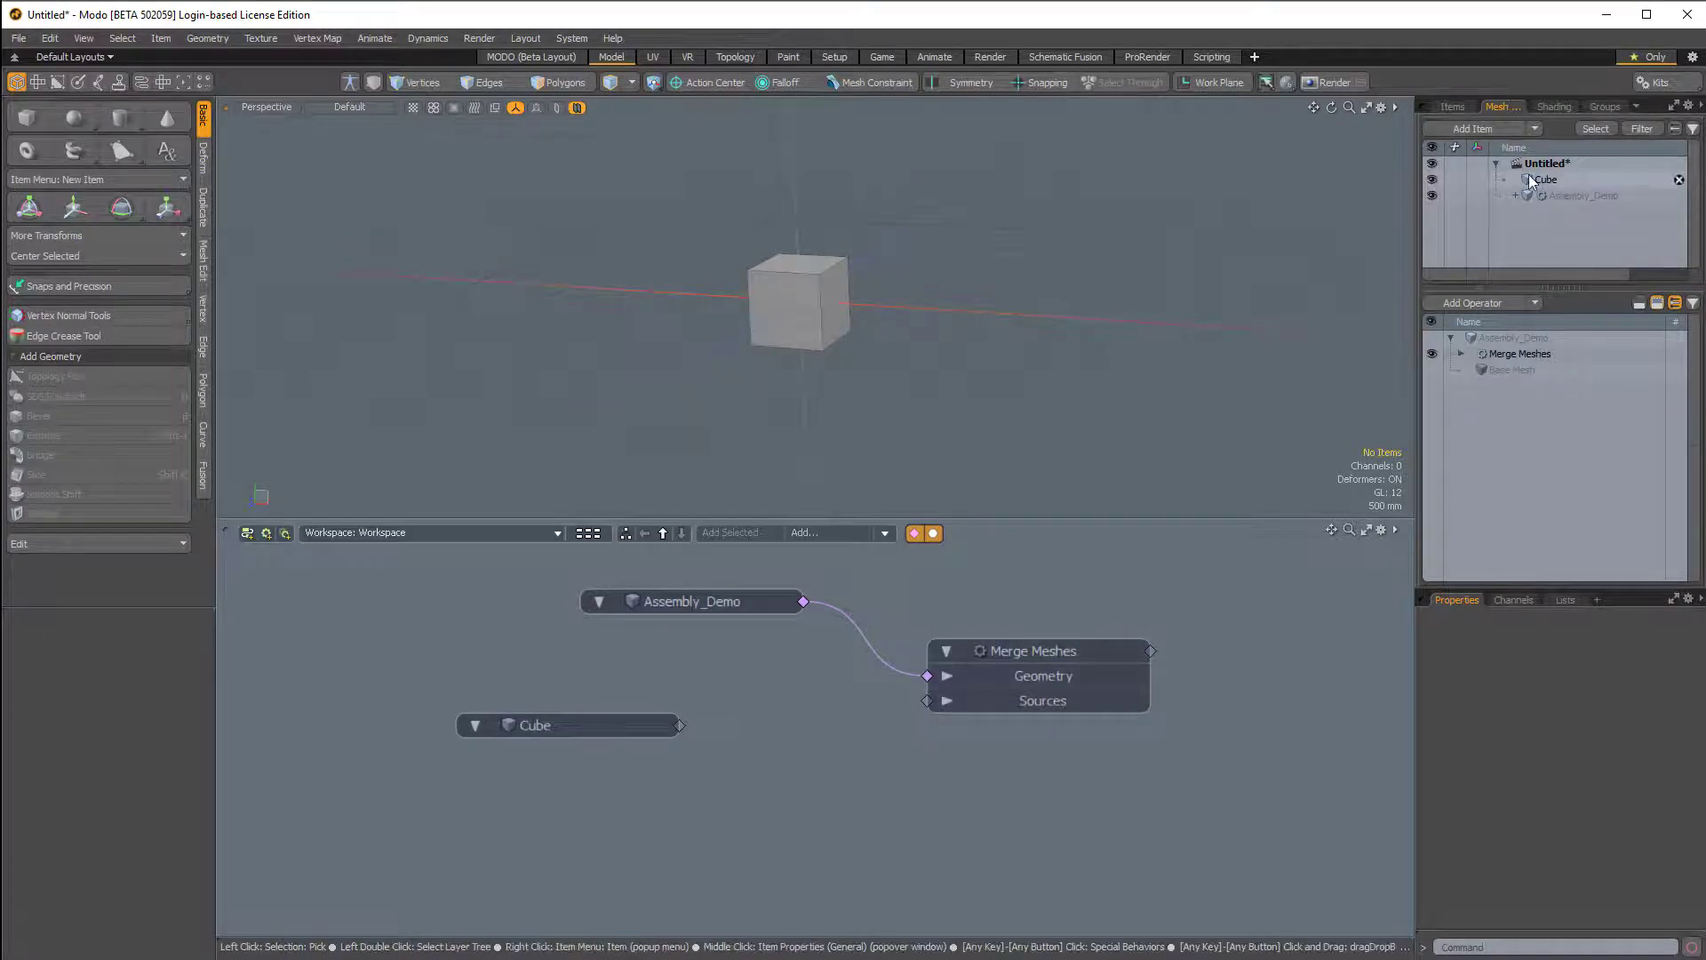
- Hide the source Cube and connect its schematic node to the Sources input of Merge Meshes
{"action": "left_click", "coordinate": [1432, 179]}
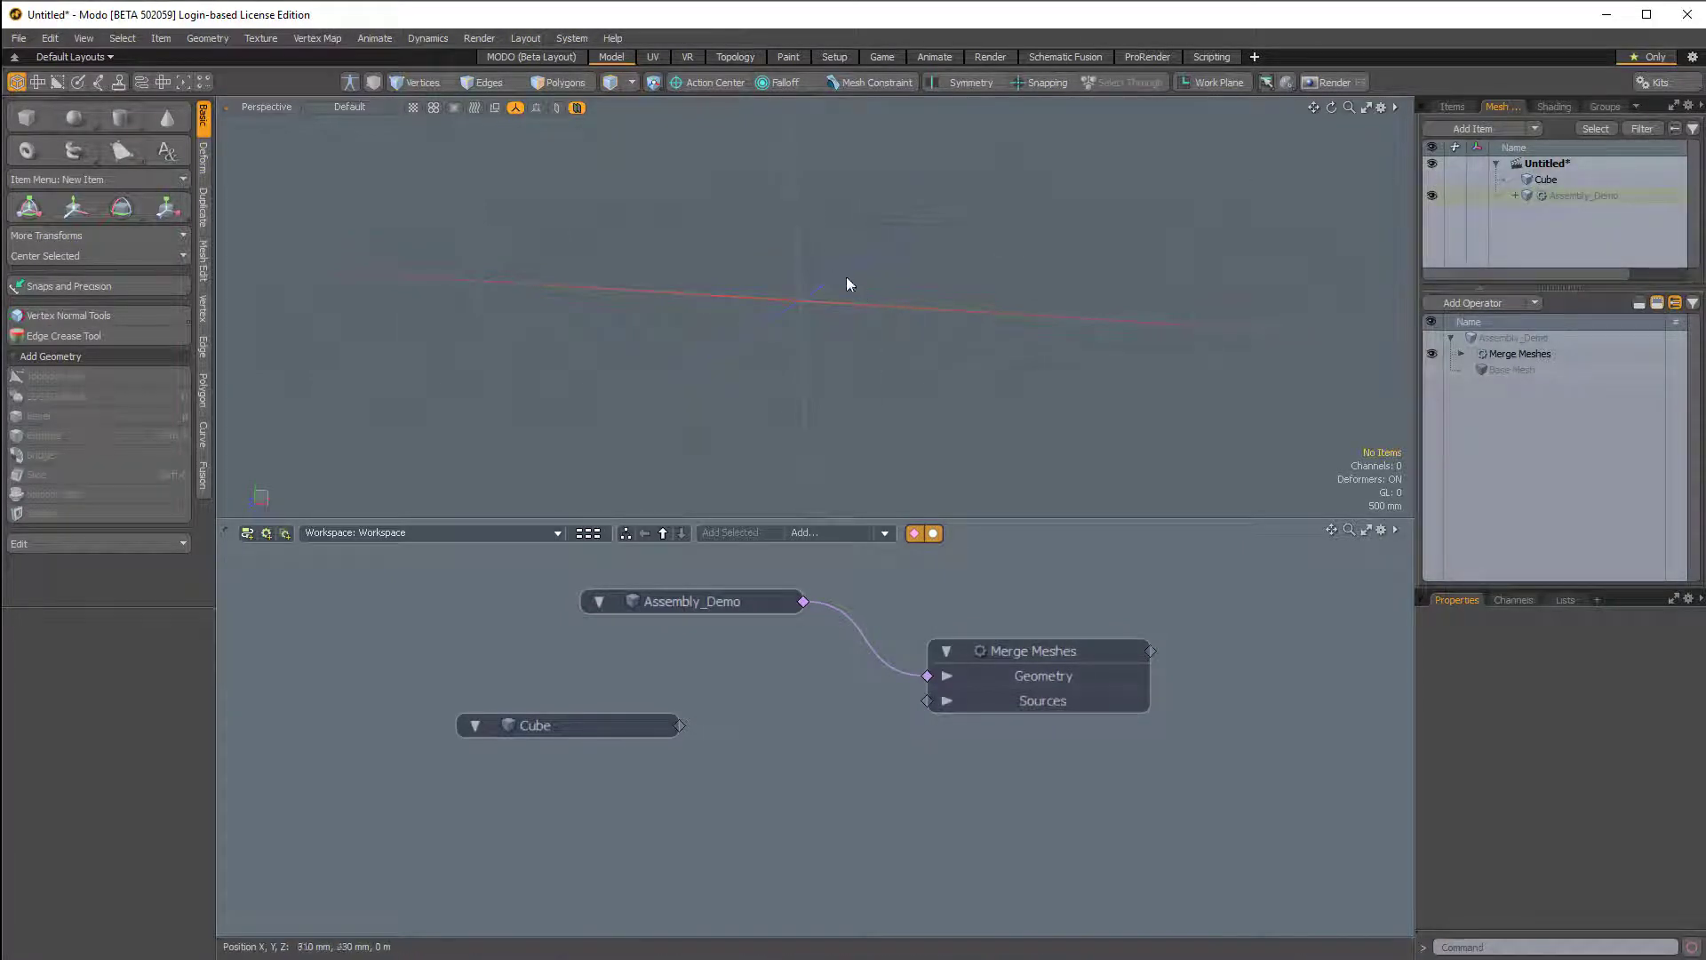
{"action": "left_click_drag", "start_coordinate": [680, 726], "coordinate": [548, 750]}
{"action": "left_click", "coordinate": [547, 750]}
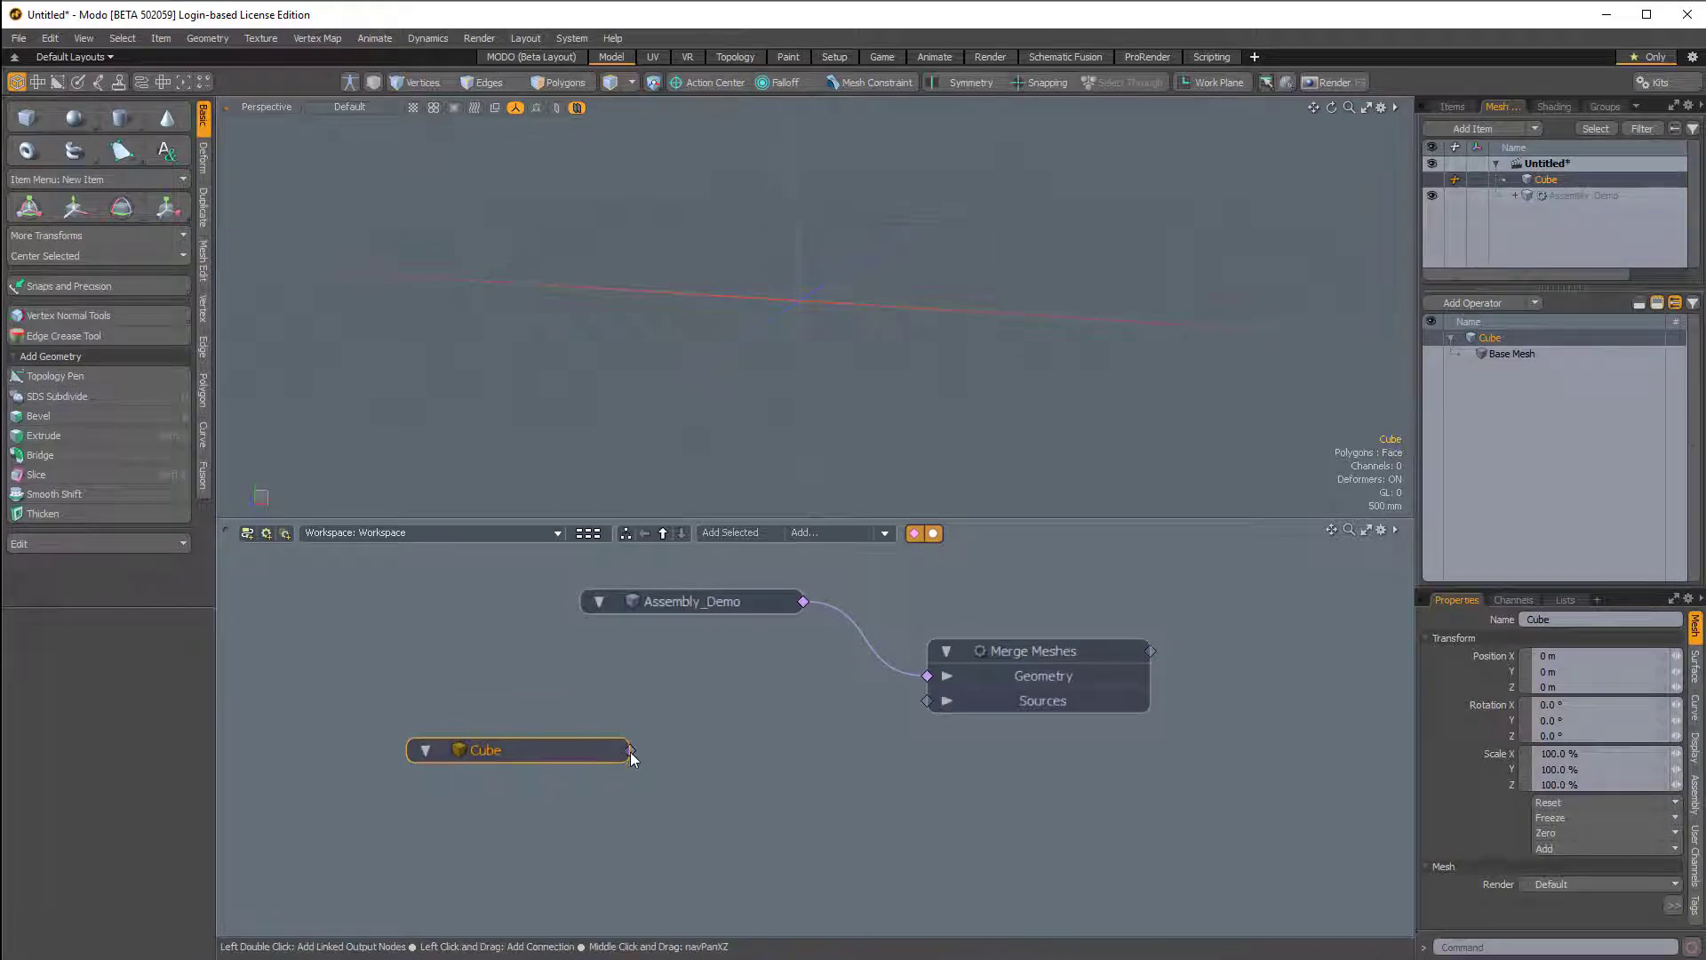
{"action": "left_click_drag", "start_coordinate": [631, 751], "coordinate": [927, 701]}
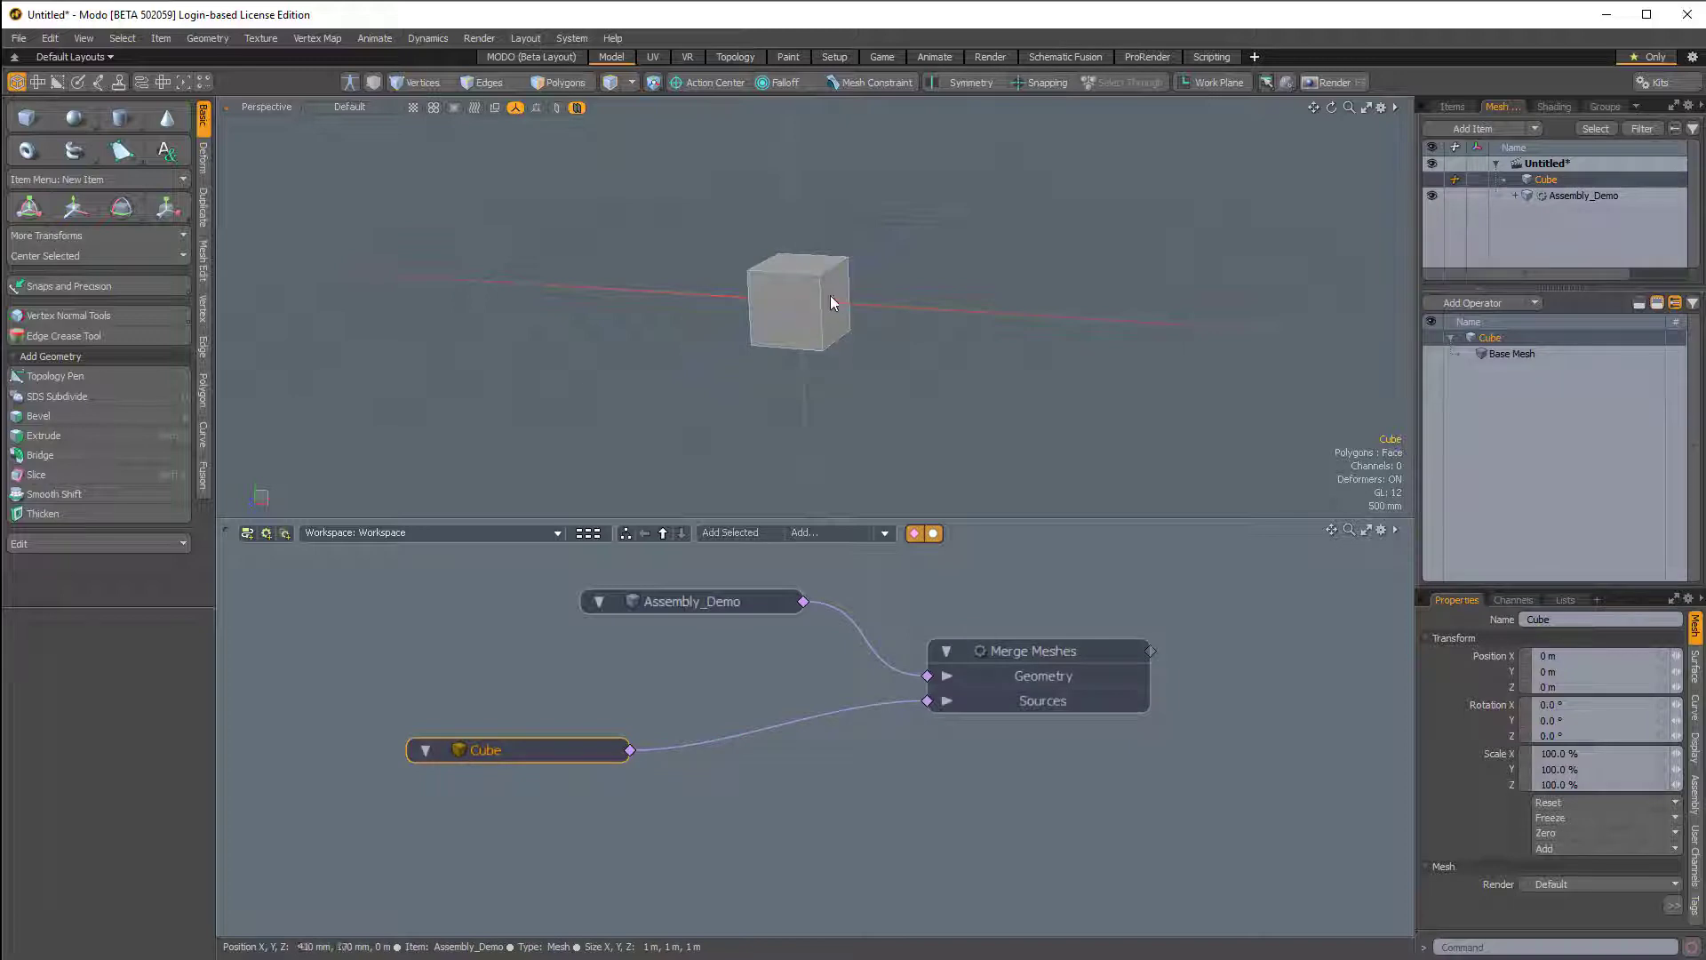
- Inspect the merged cube up close with nothing selected, showing the source Cube briefly and hiding it again
{"action": "left_click", "coordinate": [1542, 181]}
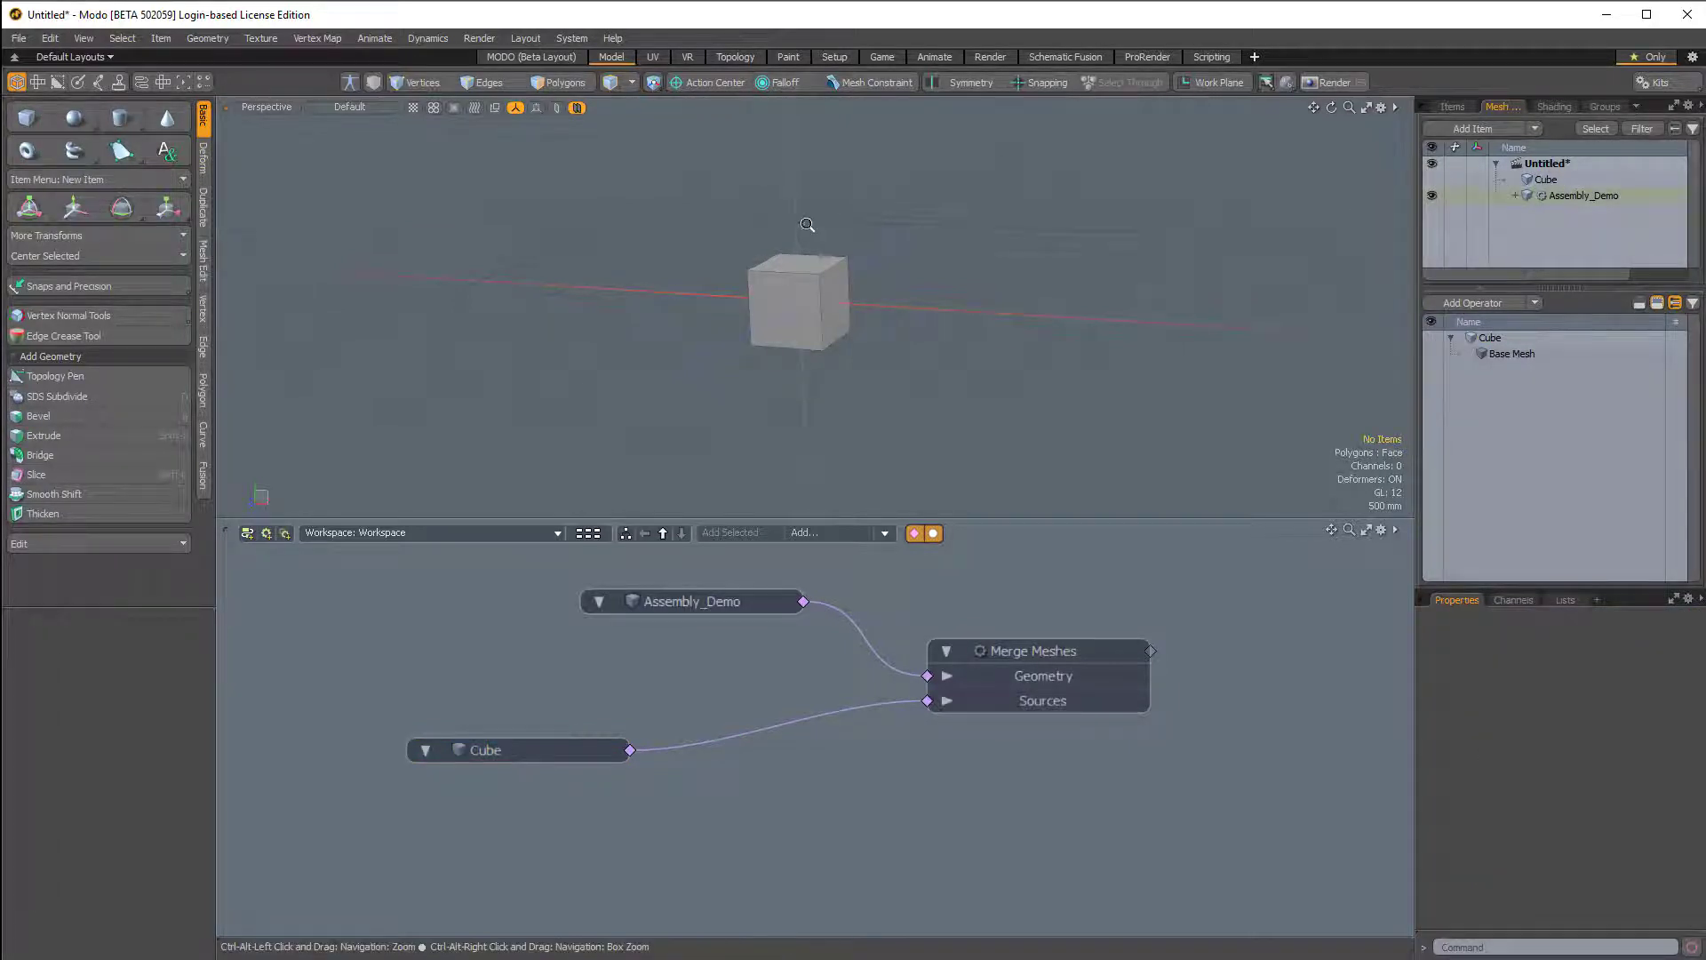
{"action": "left_click_drag", "start_coordinate": [807, 228], "coordinate": [914, 276], "text": "ctrl+alt"}
{"action": "left_click_drag", "start_coordinate": [914, 276], "coordinate": [917, 277], "text": "alt"}
{"action": "left_click", "coordinate": [1432, 178]}
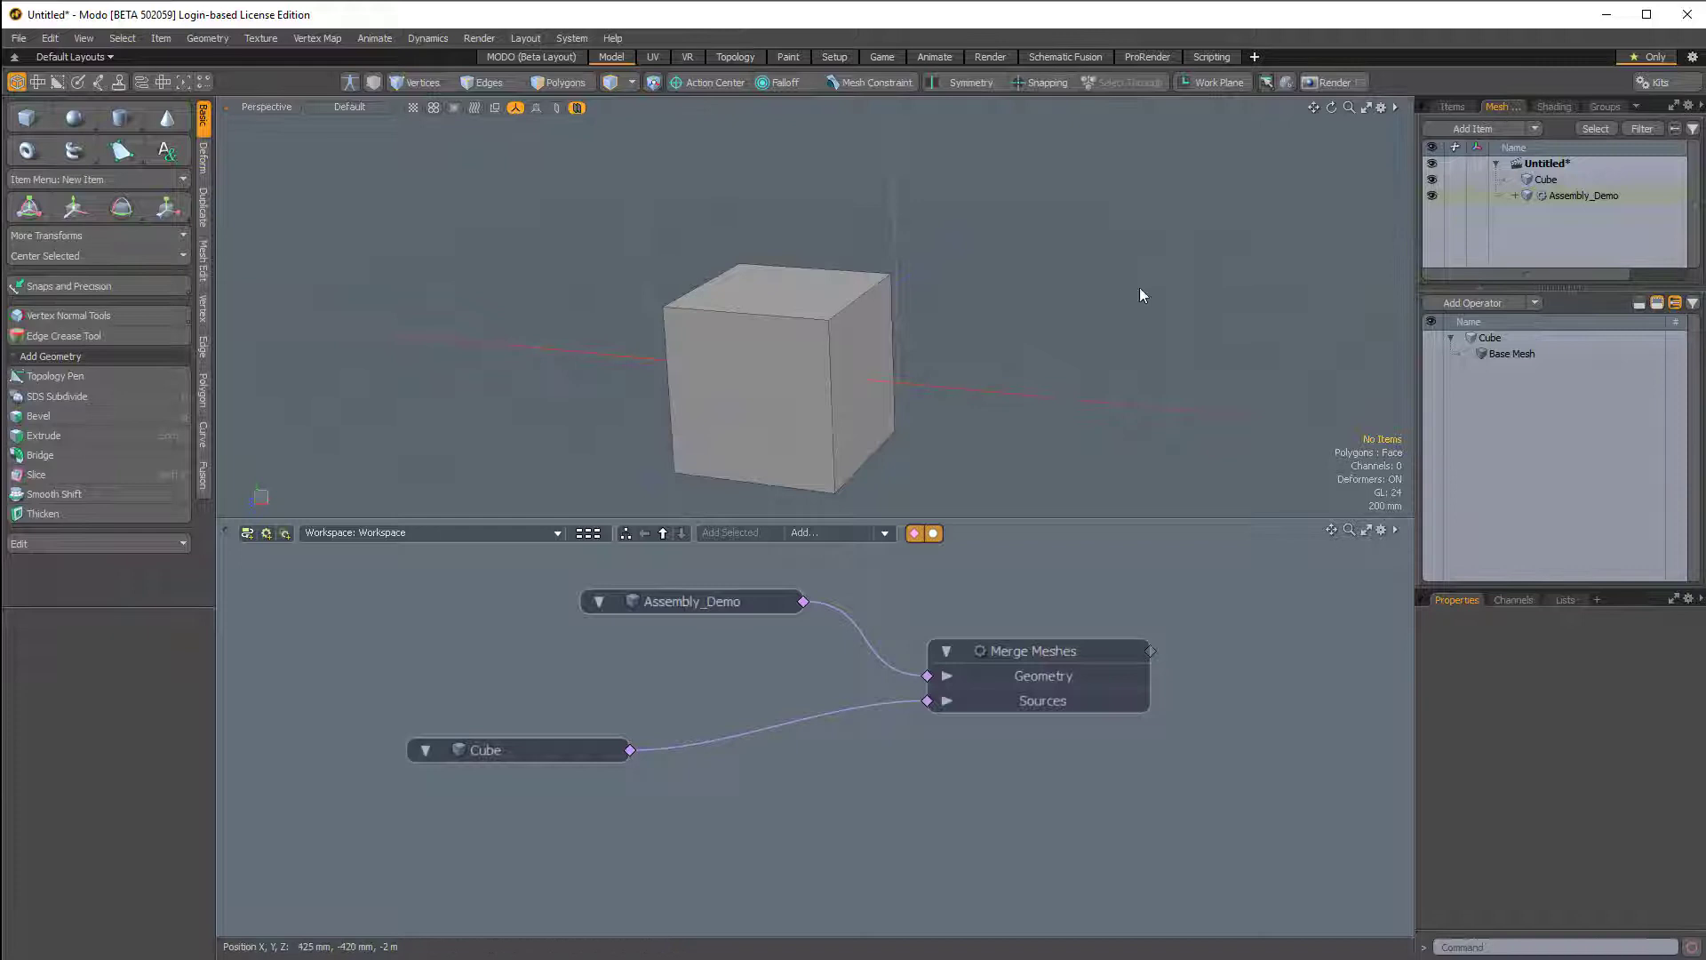
{"action": "left_click", "coordinate": [1432, 179]}
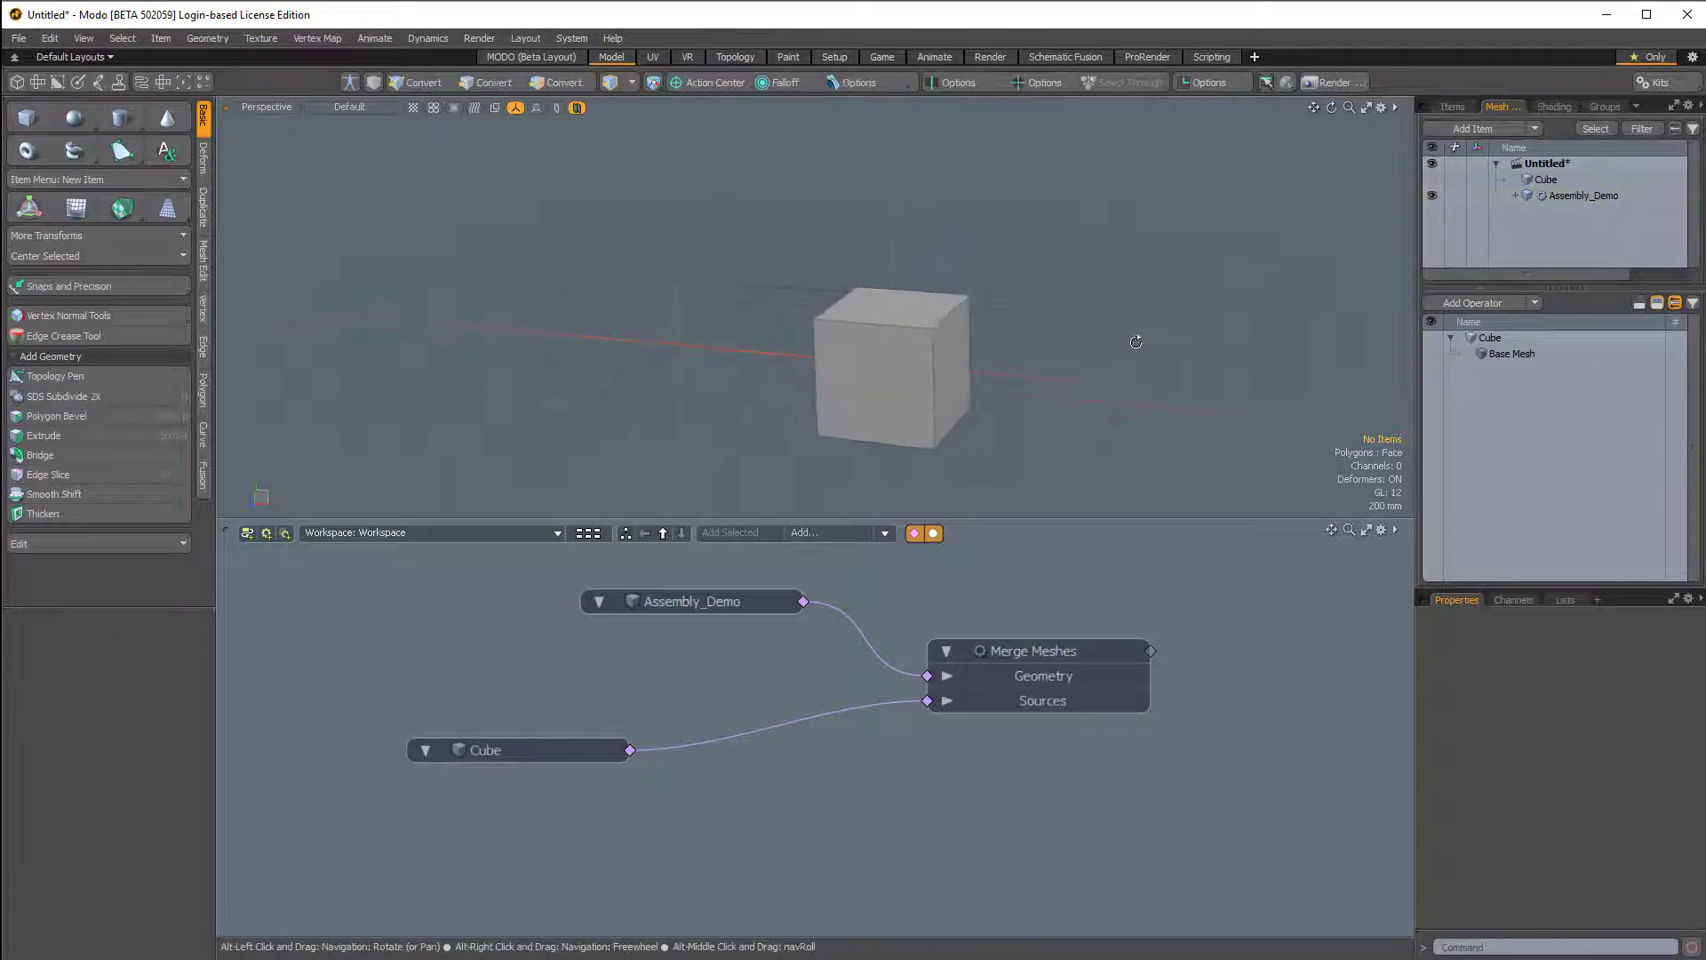
{"action": "left_click_drag", "start_coordinate": [1136, 342], "coordinate": [1128, 309], "text": "alt"}
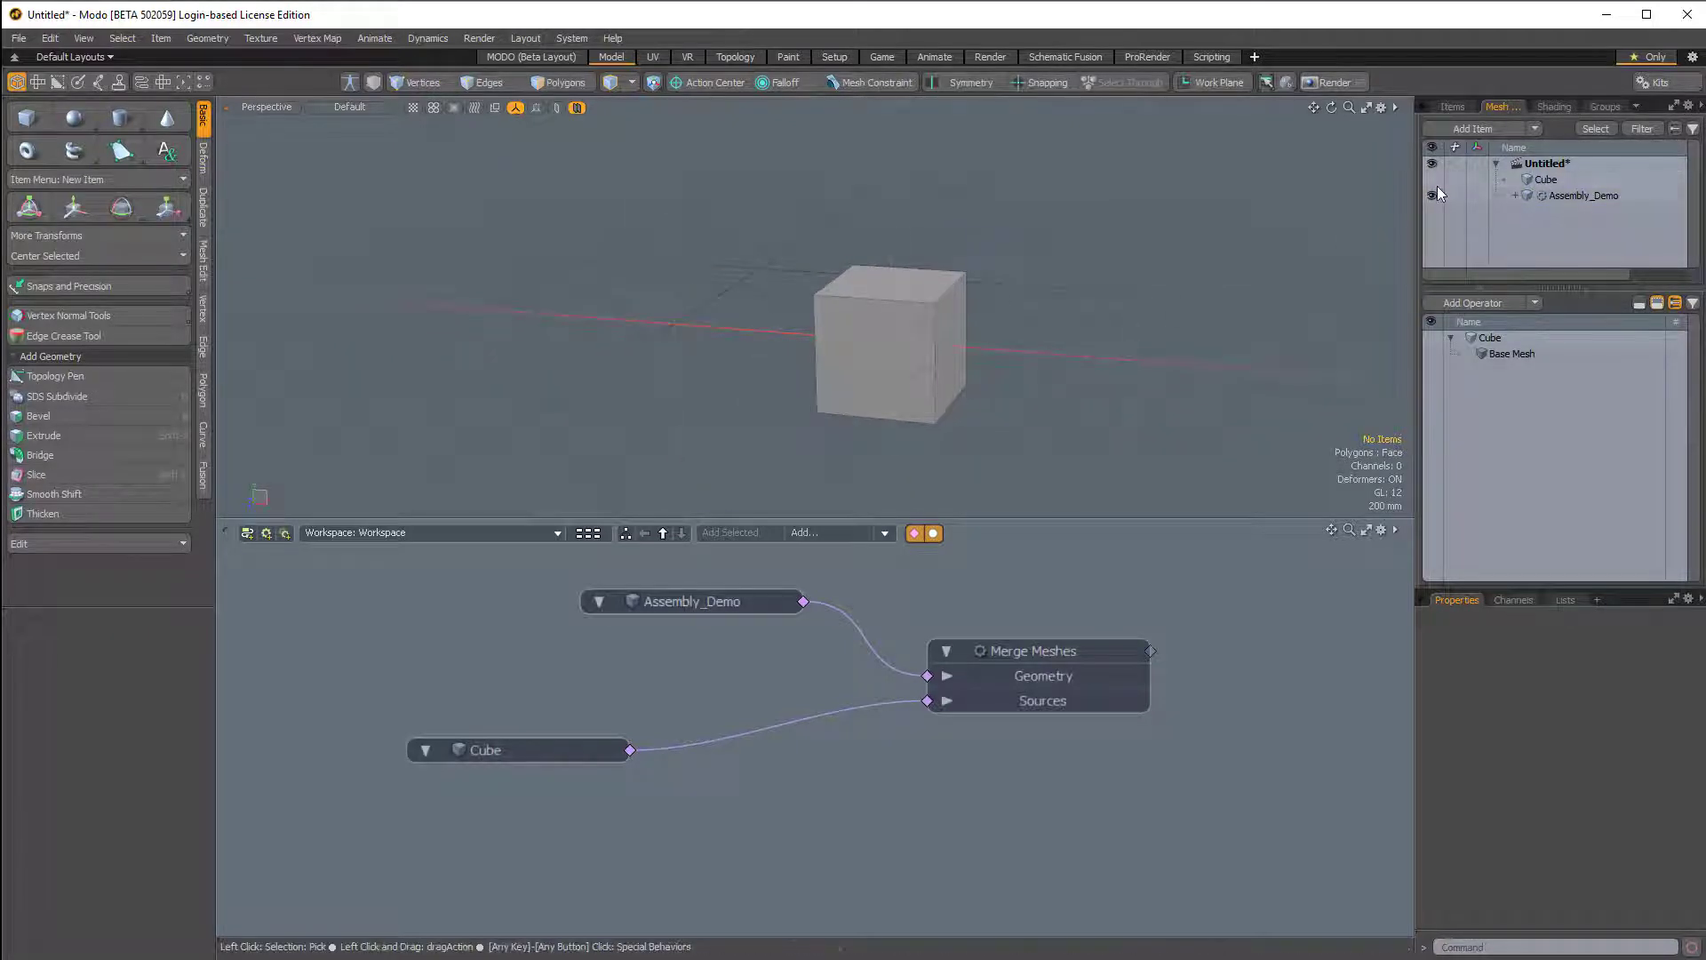
- Examine Assembly_Demo's operator stack, including the Cube listed under the Merge Meshes sources and the Merge Meshes node
{"action": "left_click", "coordinate": [1568, 196]}
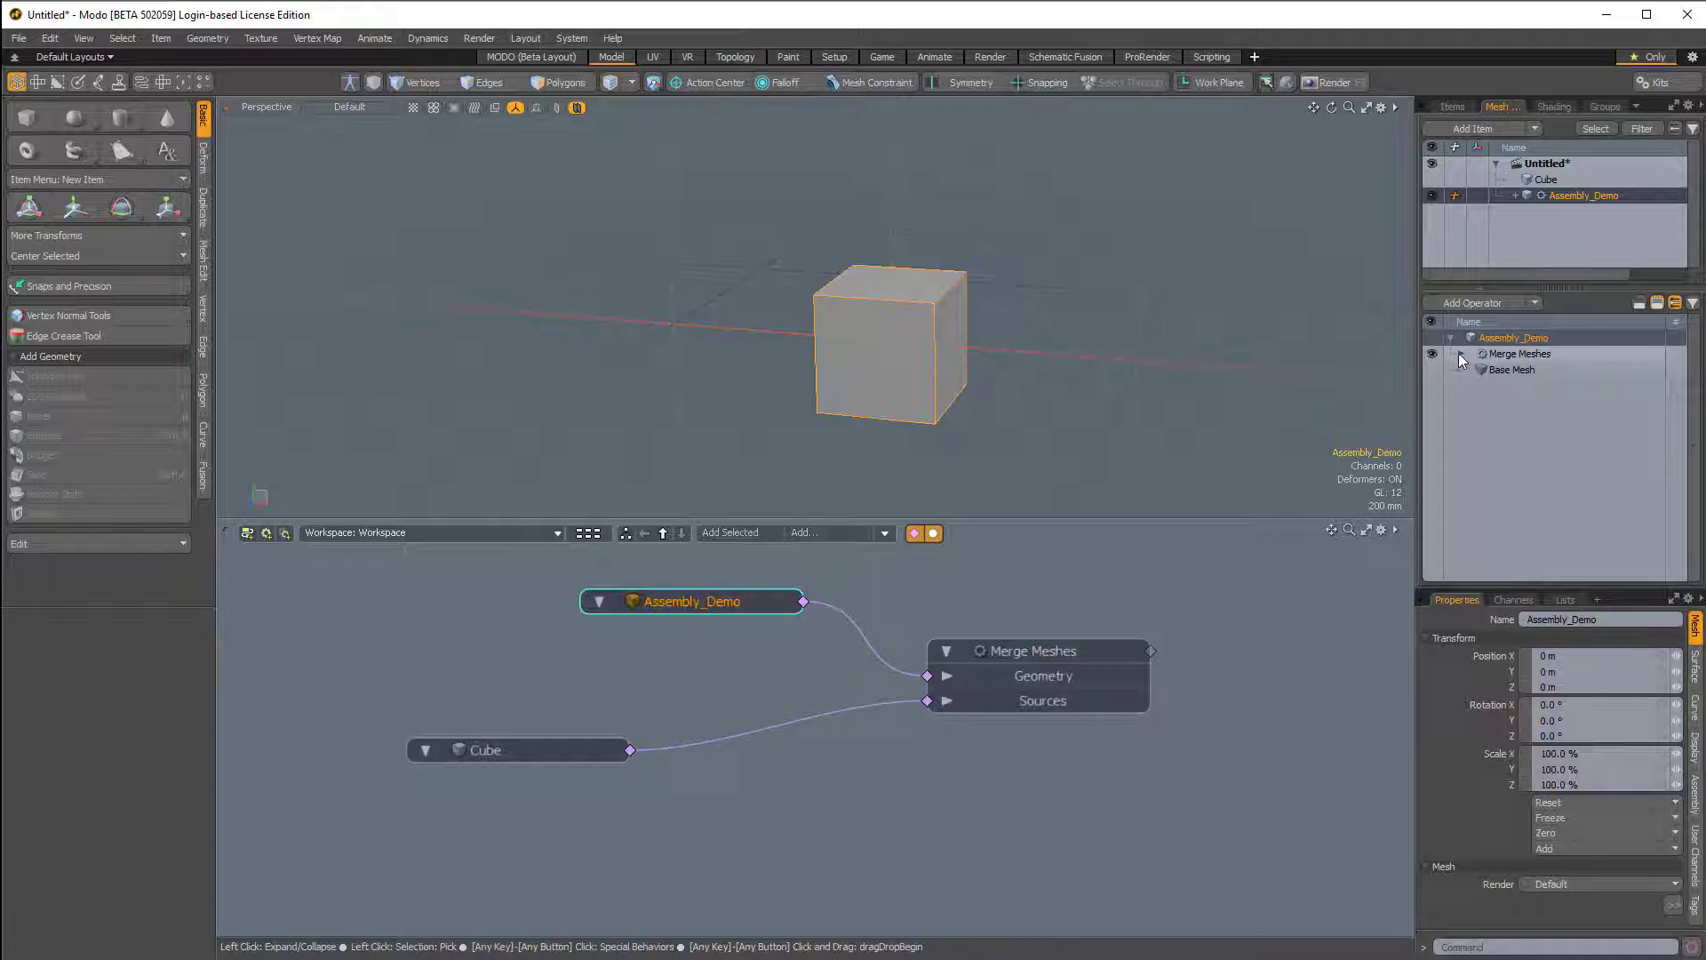
{"action": "left_click", "coordinate": [1460, 353]}
{"action": "left_click", "coordinate": [1470, 370]}
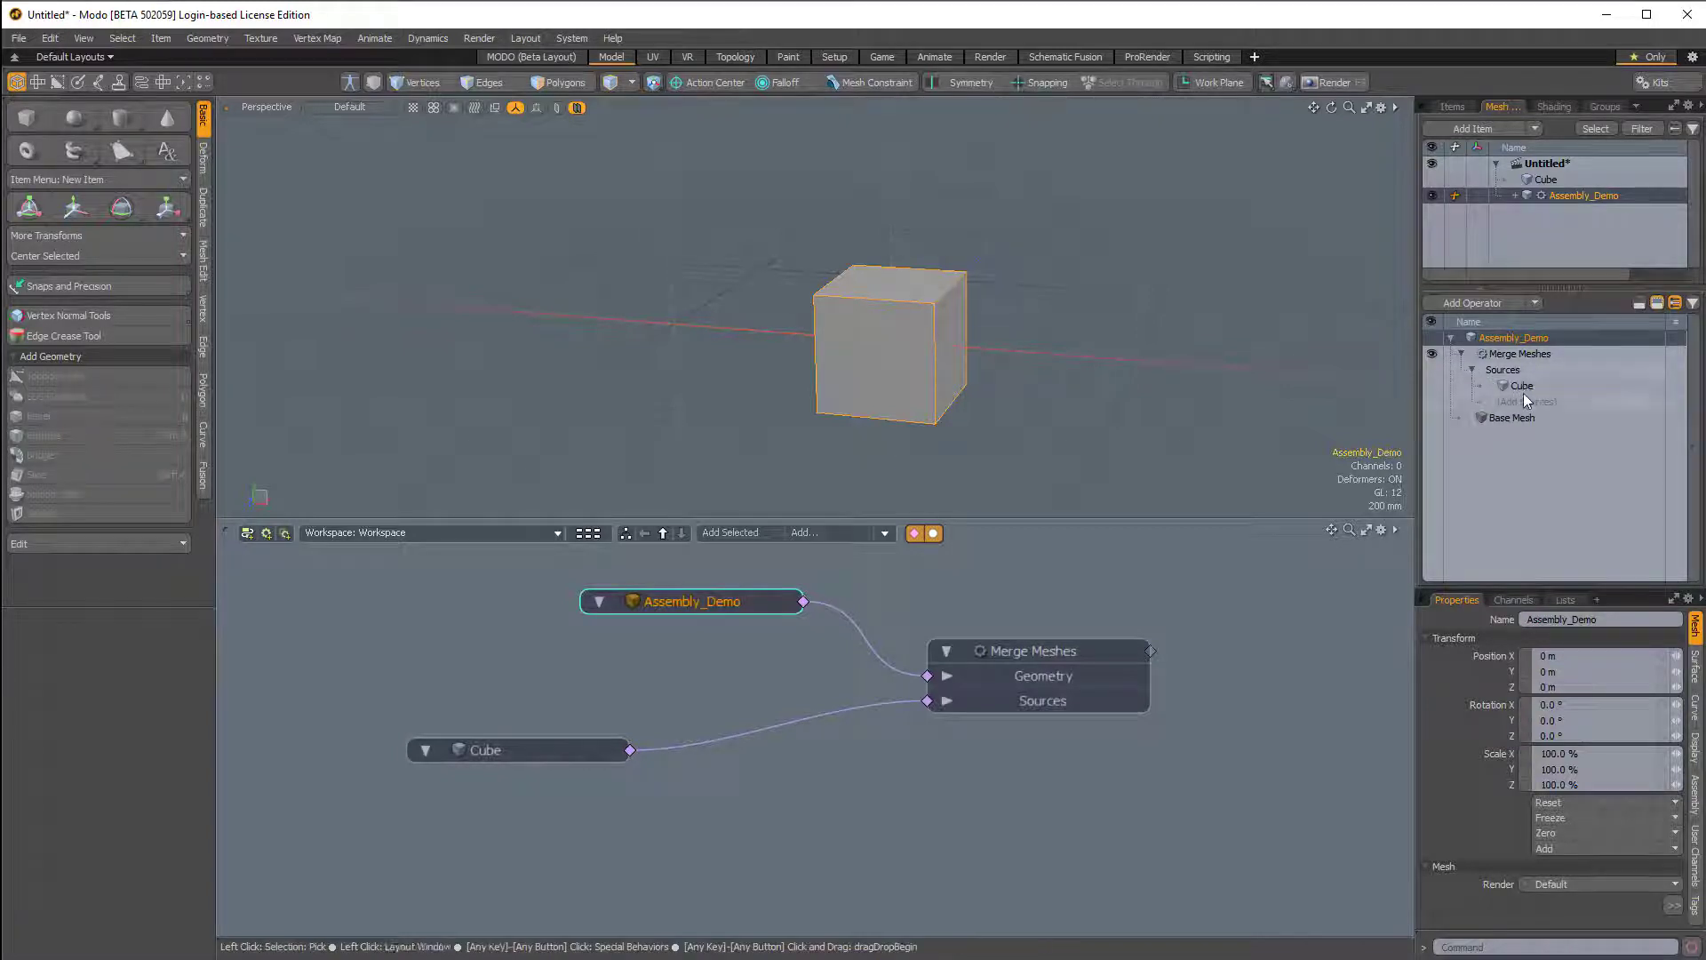
{"action": "left_click", "coordinate": [1517, 385]}
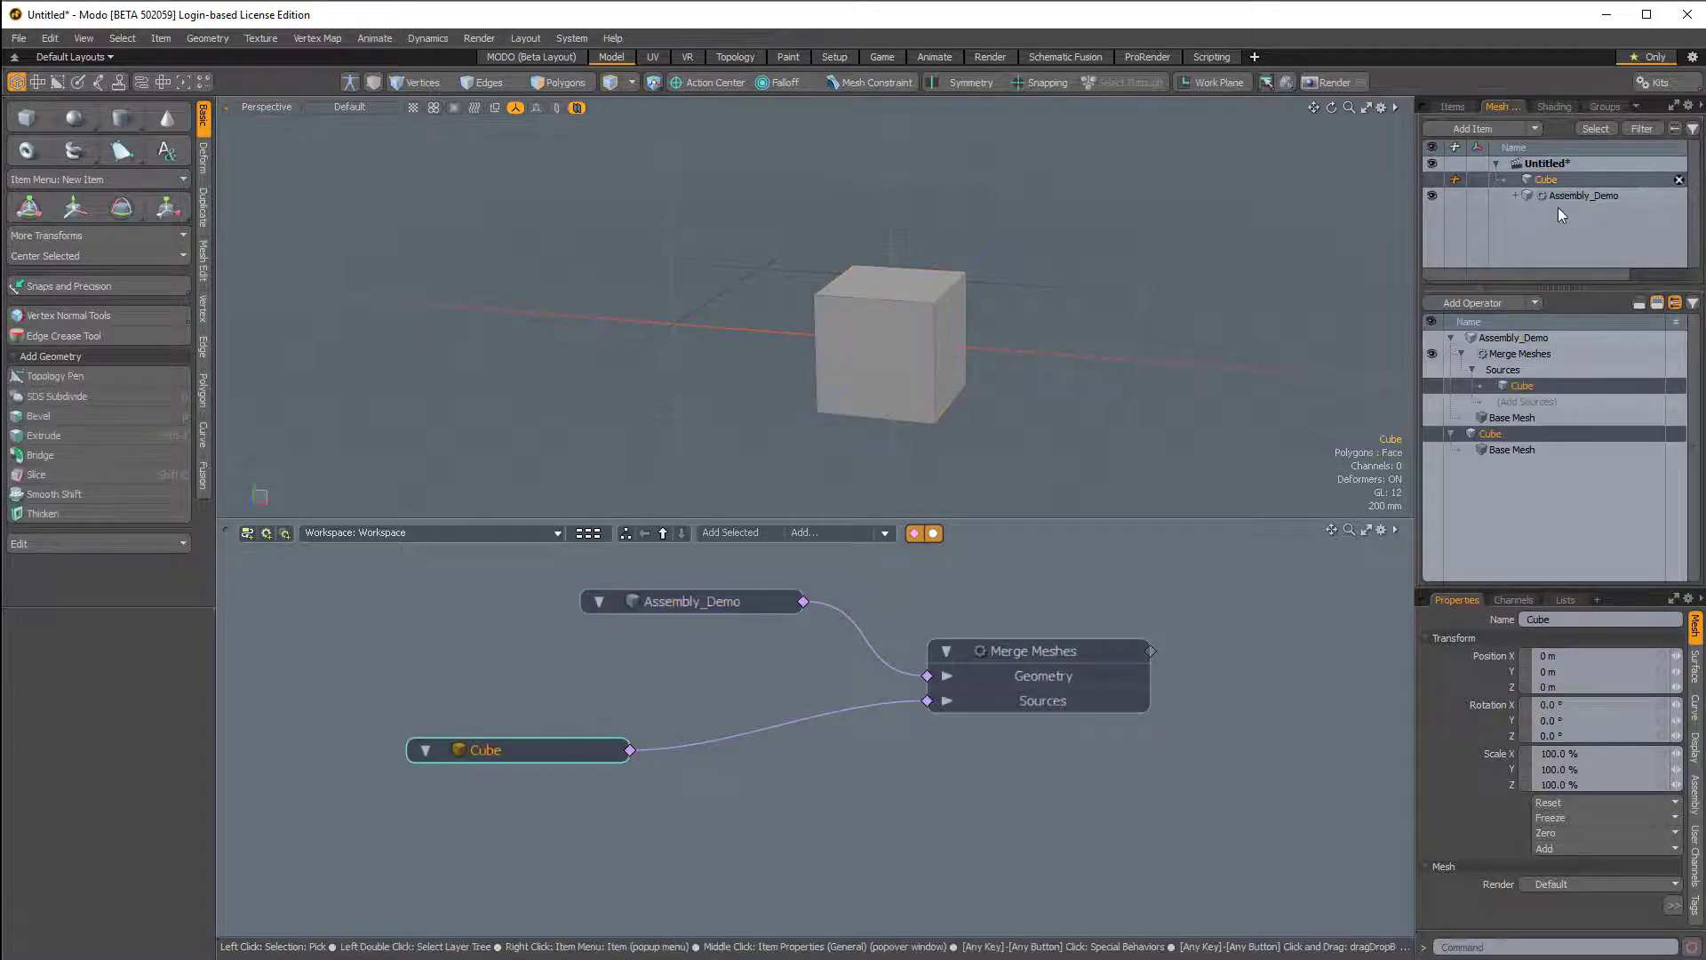
{"action": "left_click", "coordinate": [1521, 387], "text": "ctrl"}
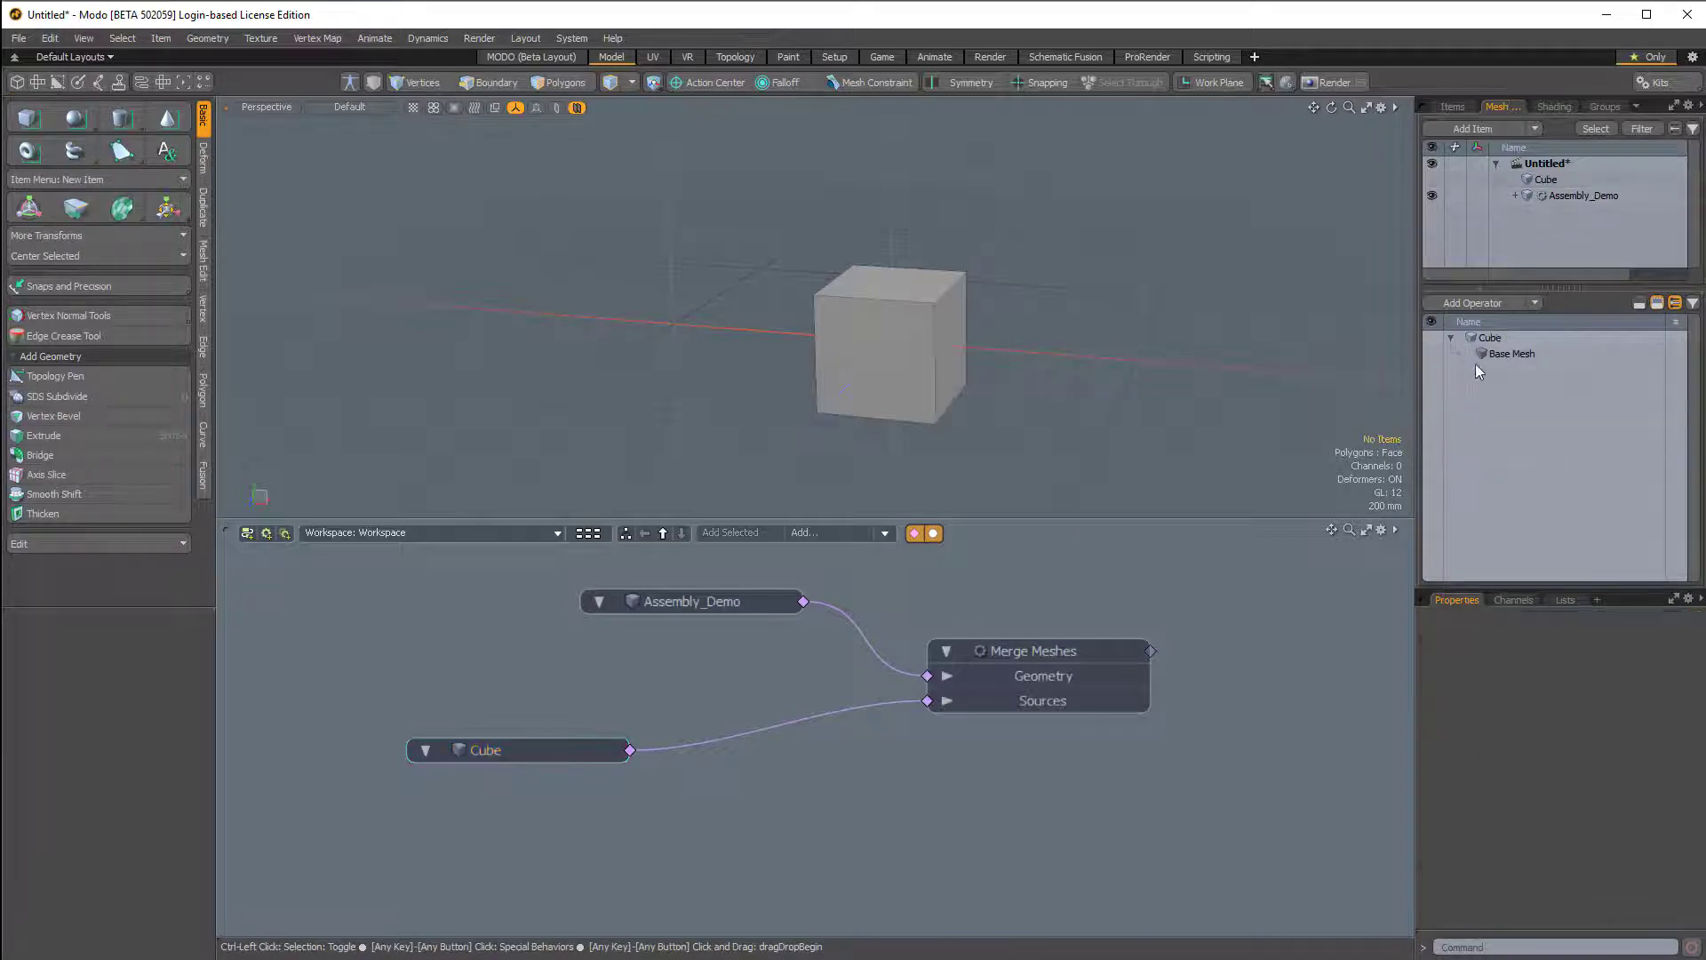
{"action": "left_click", "coordinate": [1016, 637]}
{"action": "scroll", "coordinate": [1016, 636], "scroll_direction": "down", "scroll_amount": 3}
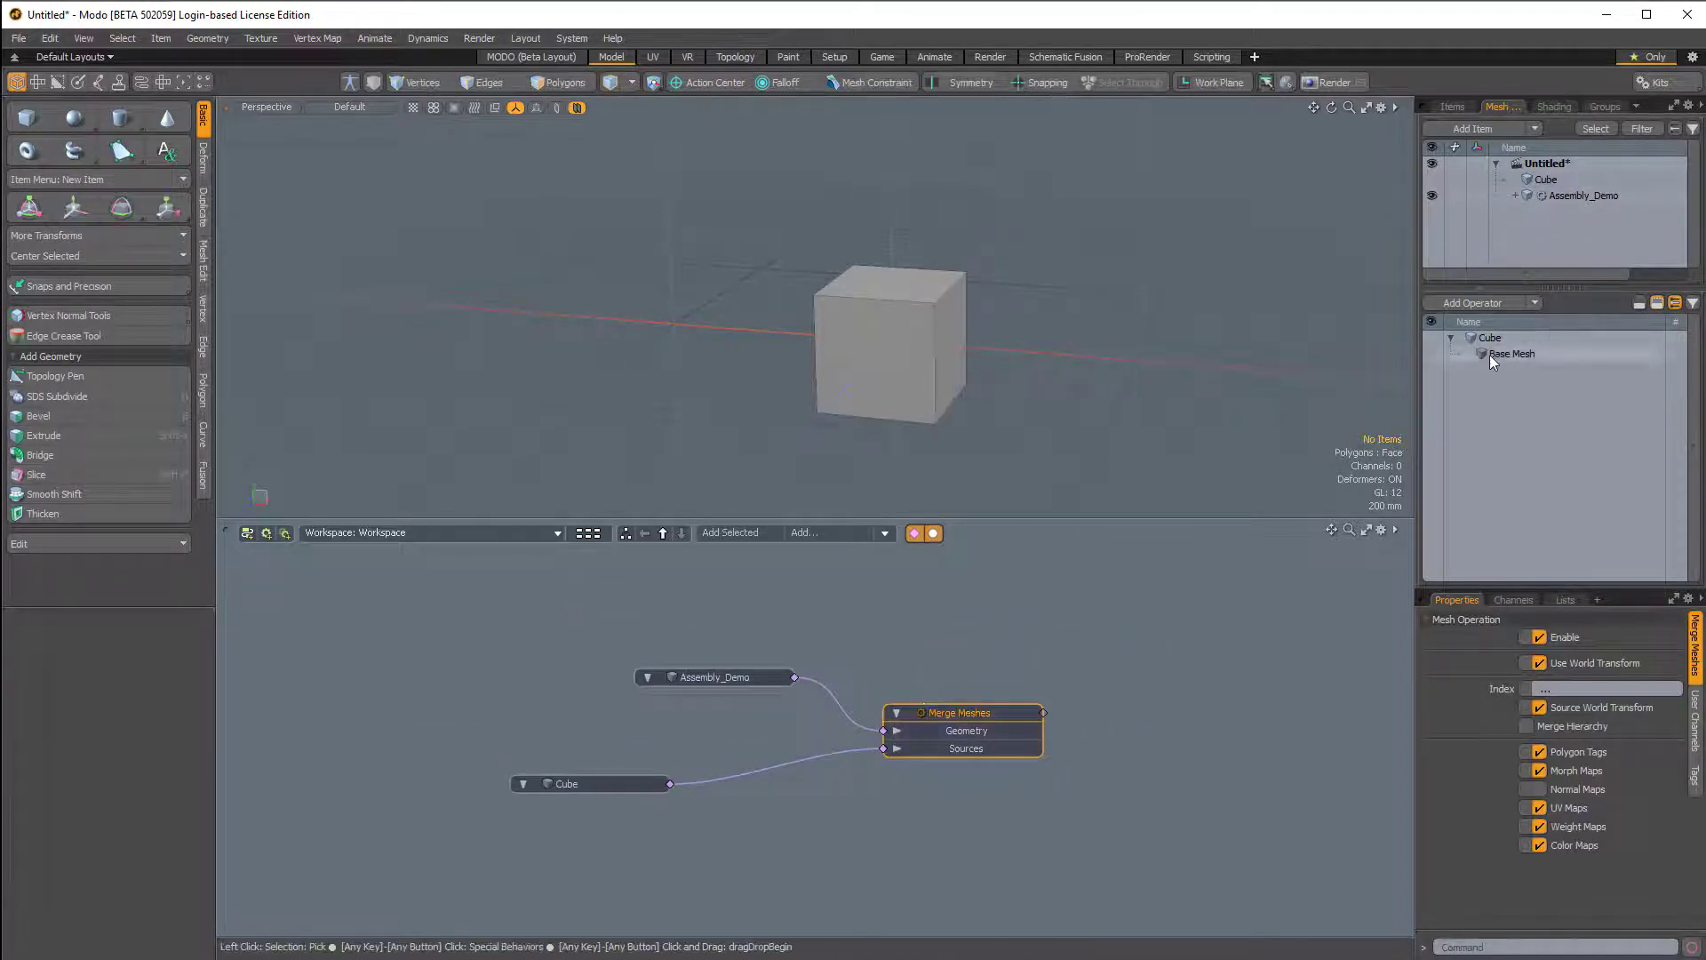
- Select the Assembly_Demo mesh and add a Subdivide operator above Merge Meshes
{"action": "left_click", "coordinate": [715, 674]}
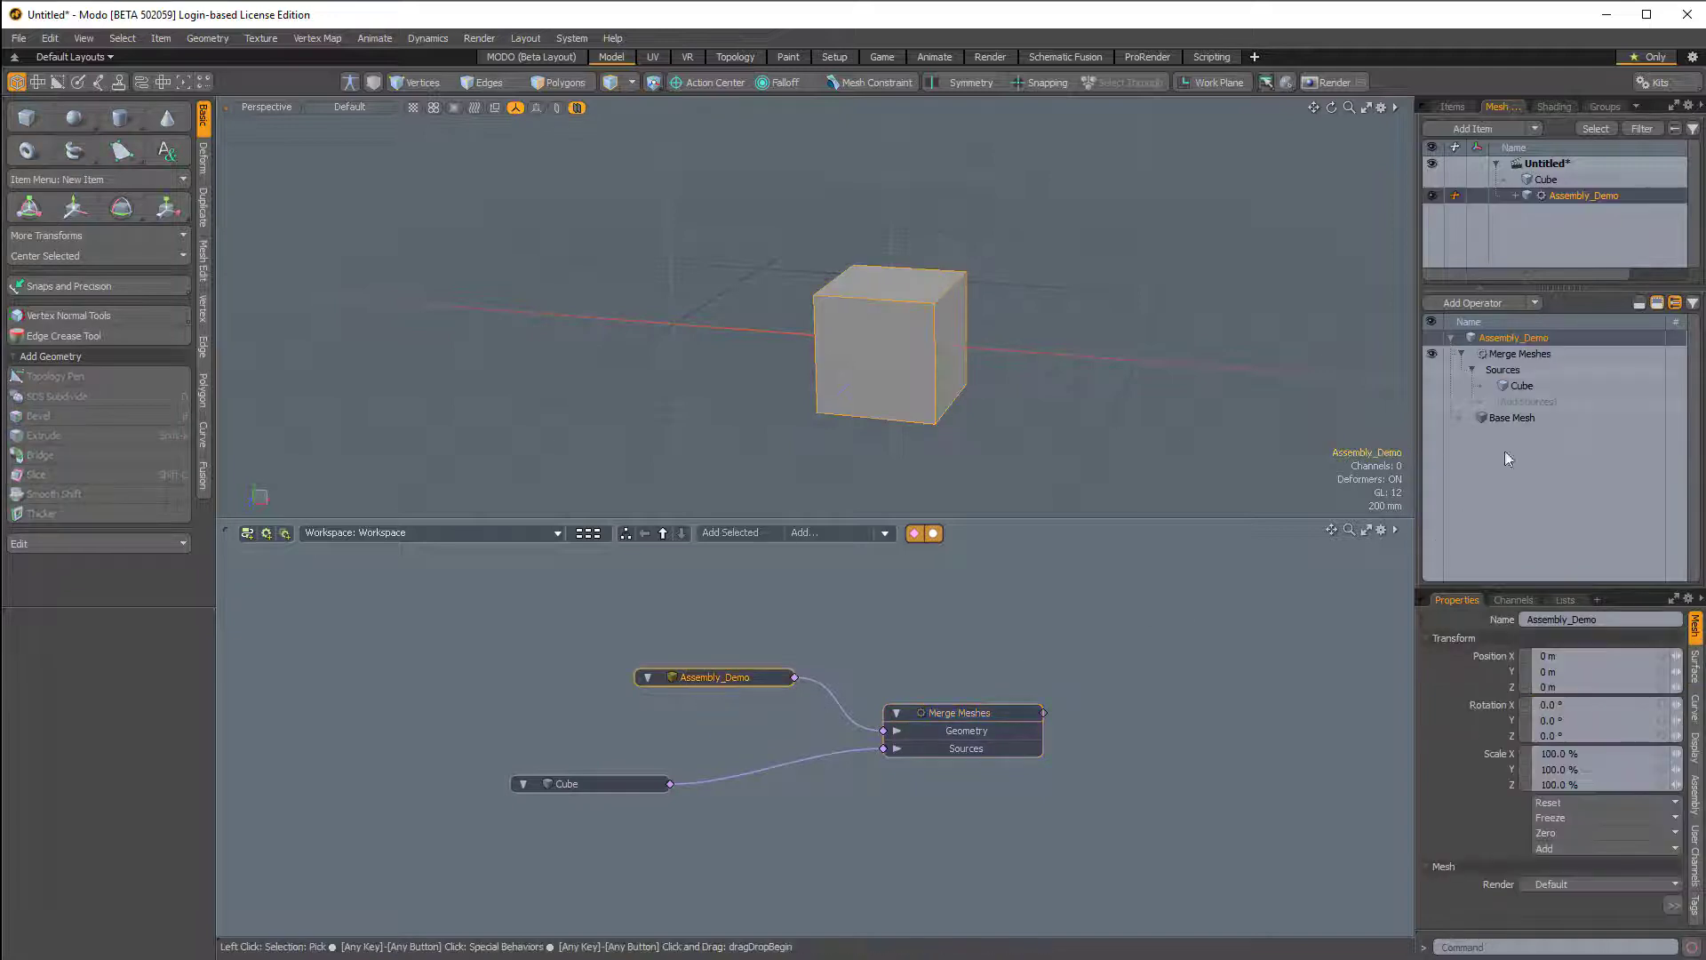
{"action": "left_click", "coordinate": [1461, 355]}
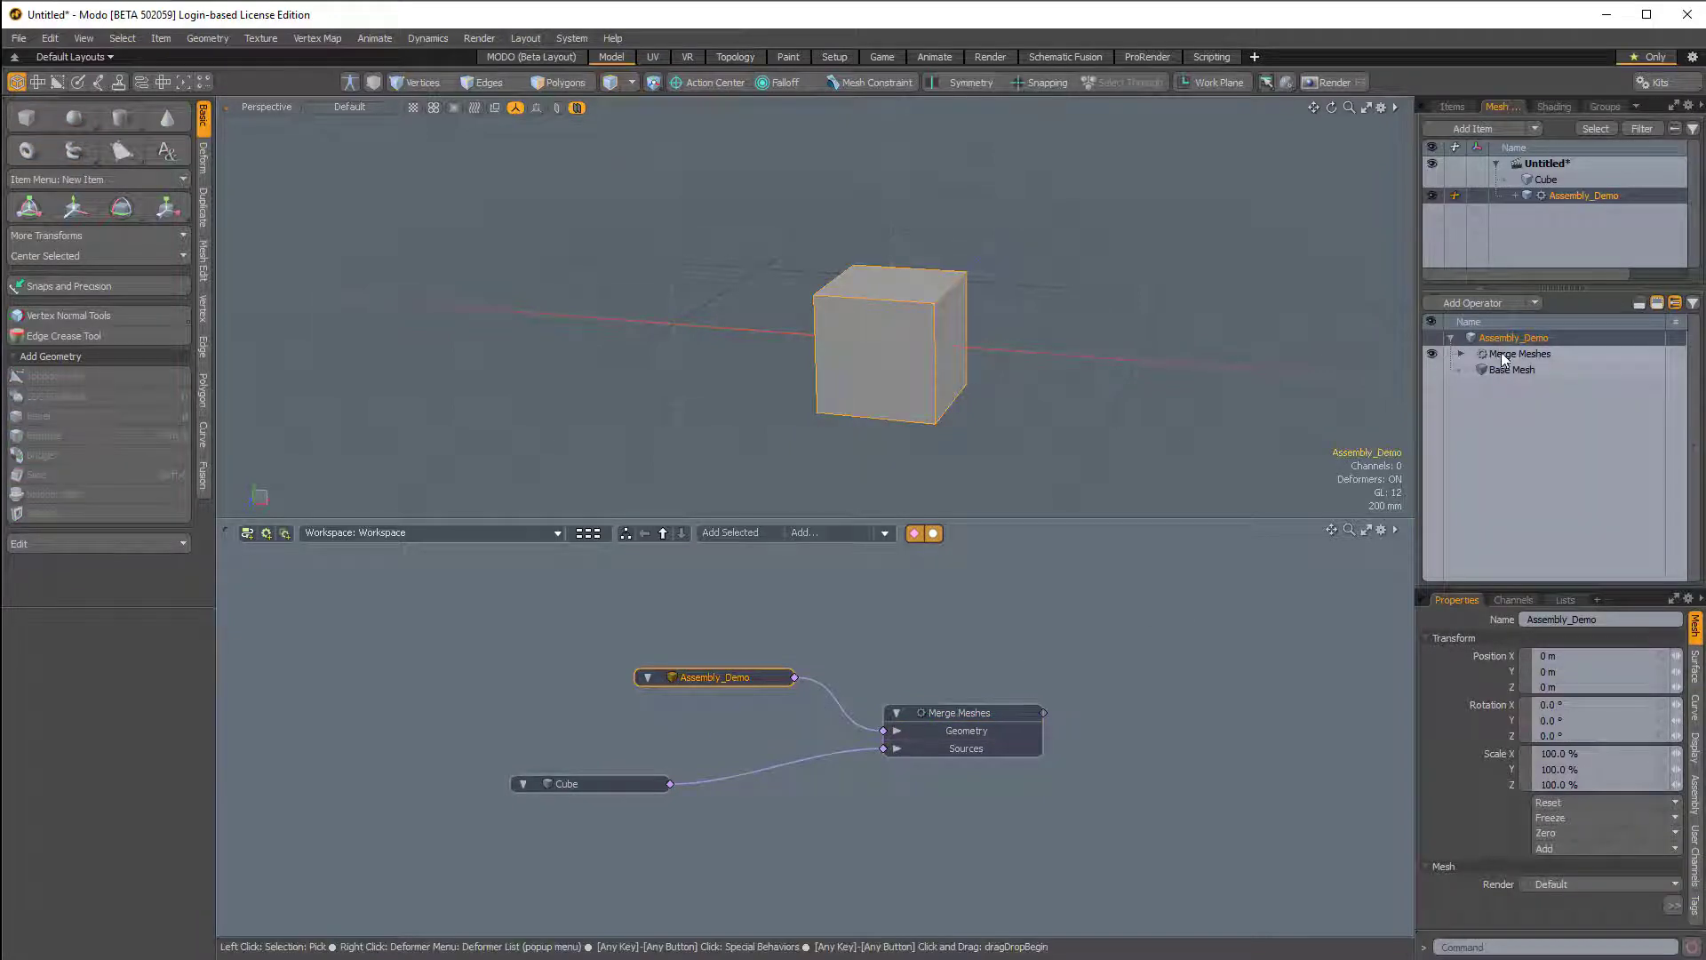
{"action": "left_click", "coordinate": [1461, 355]}
{"action": "left_click", "coordinate": [1490, 302]}
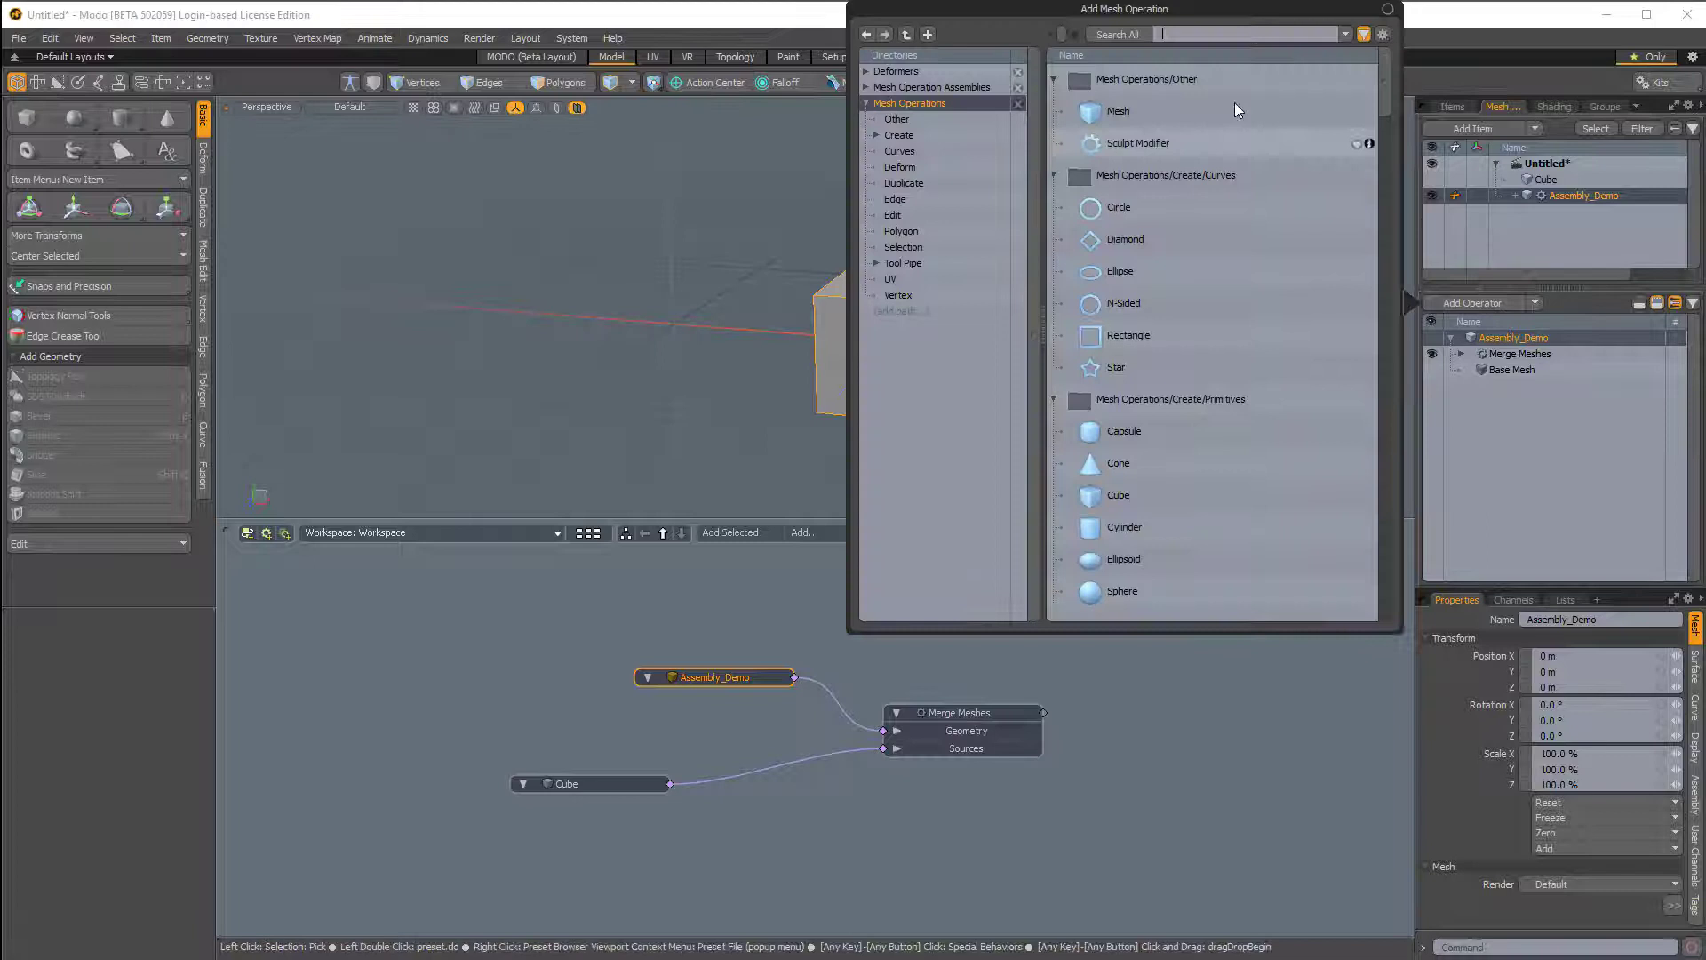
{"action": "type", "text": "subd"}
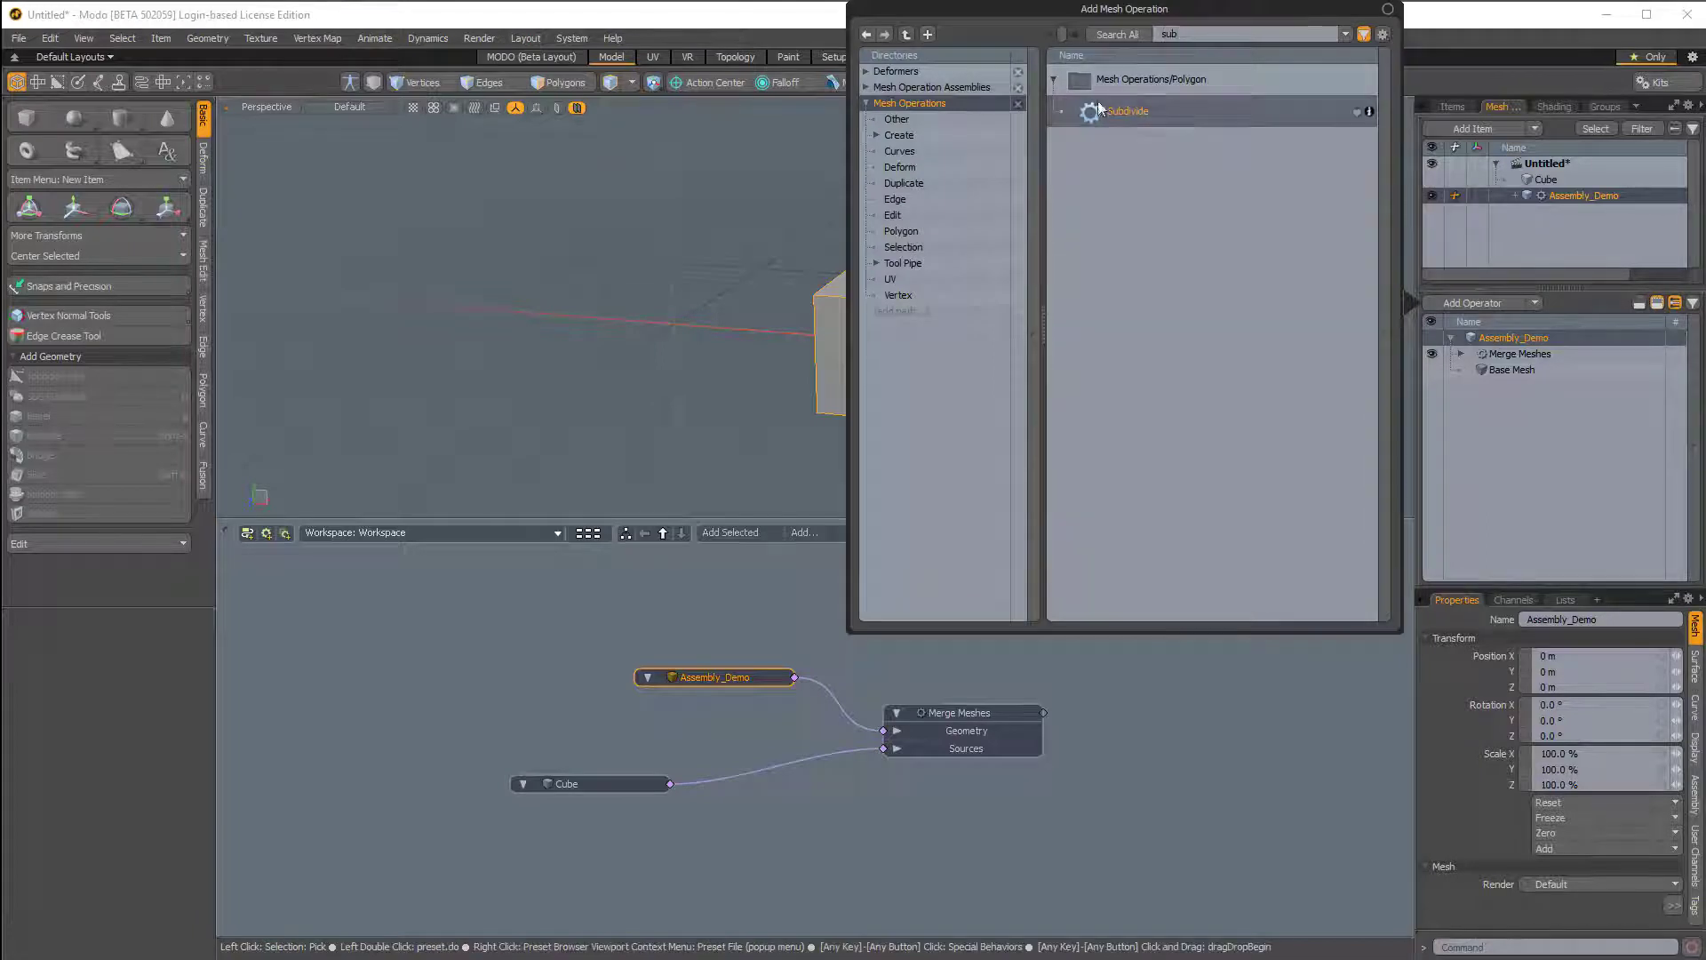
{"action": "double_click", "coordinate": [1134, 113]}
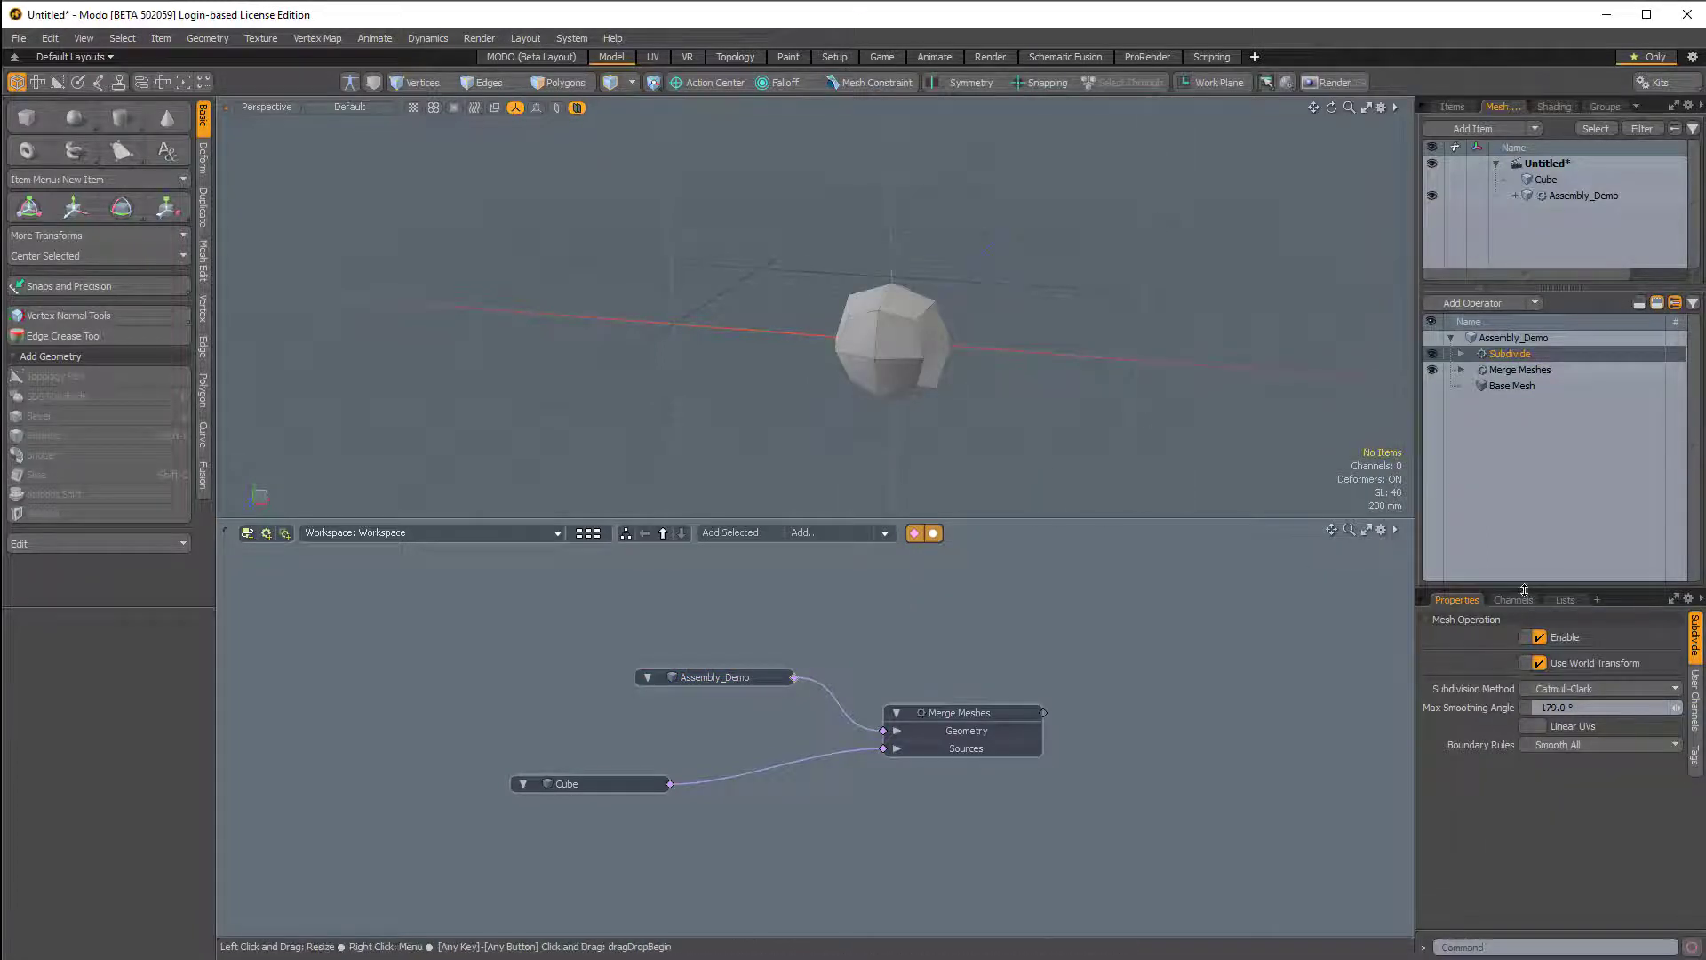
- Set the Subdivide operator's subdivision method to Faceted and give the properties and 3D view more room
{"action": "left_click_drag", "start_coordinate": [1525, 589], "coordinate": [1524, 536]}
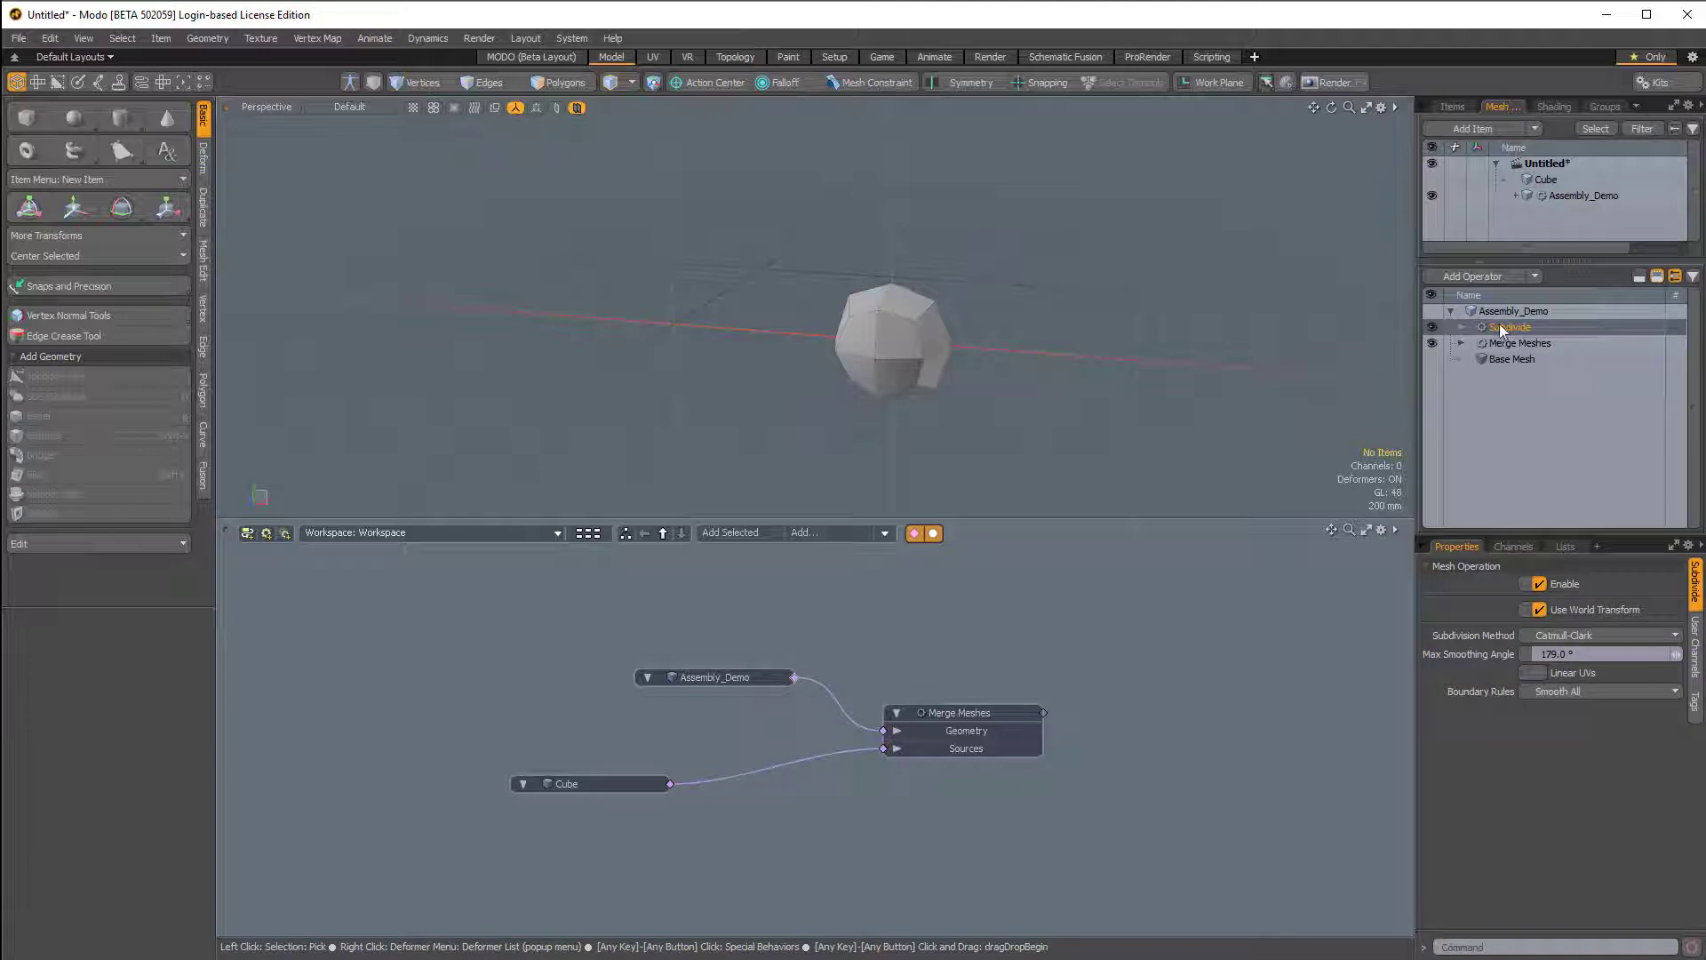
{"action": "left_click", "coordinate": [1555, 633]}
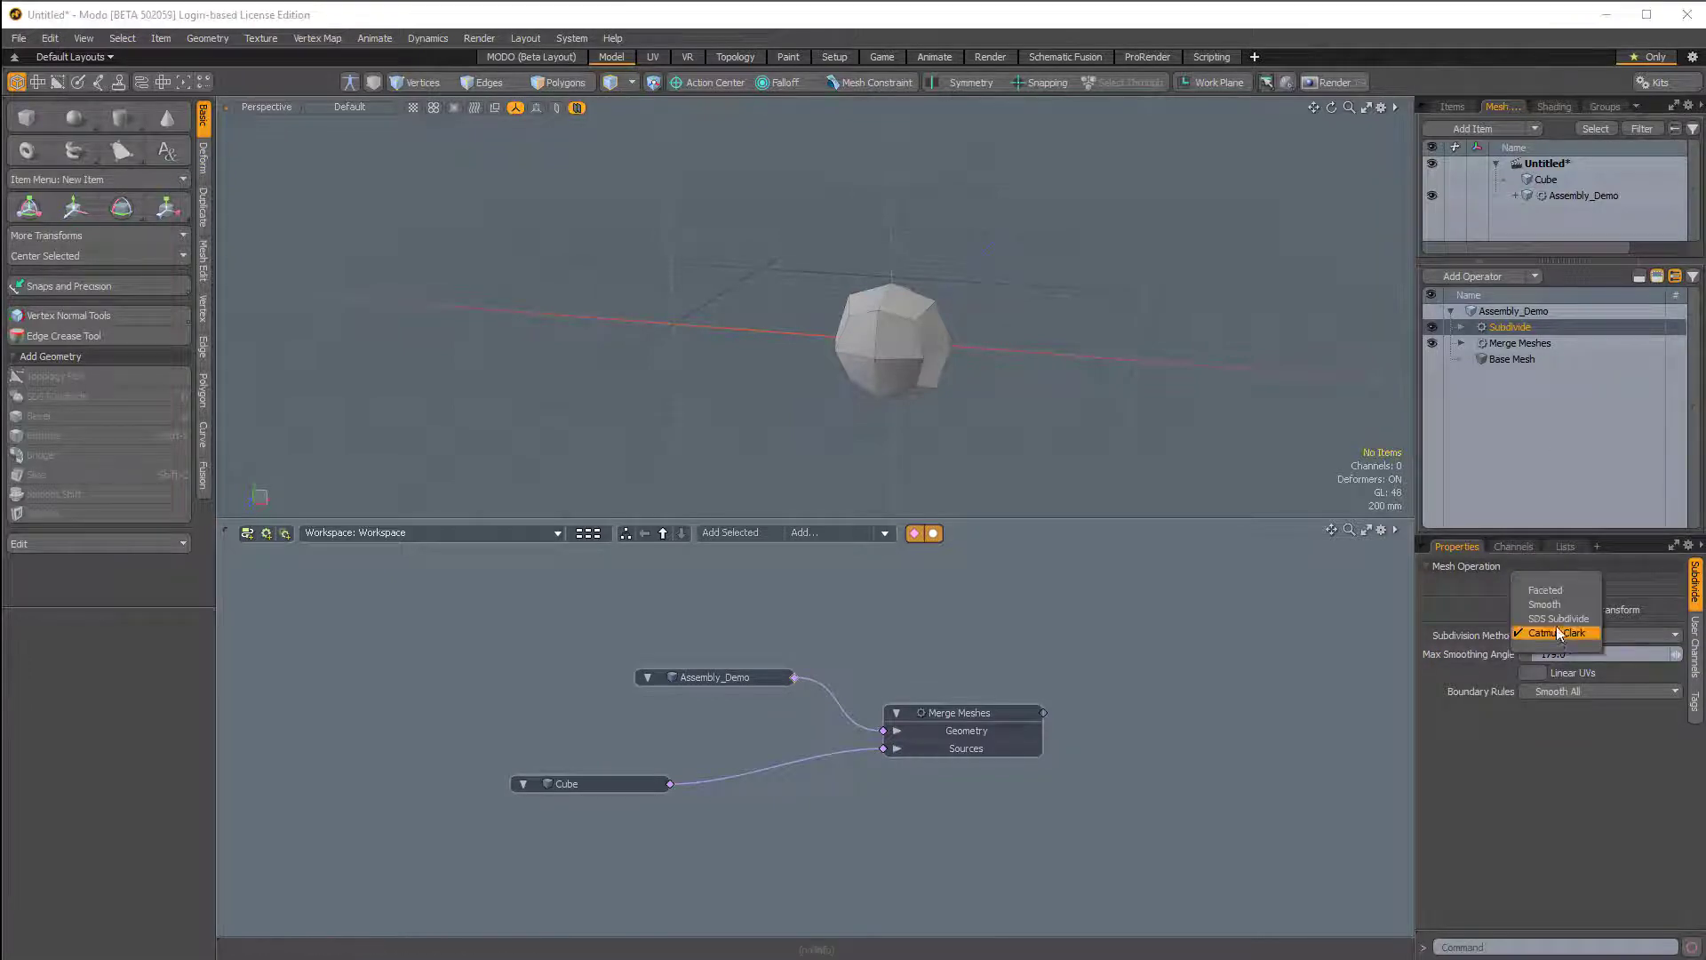
{"action": "left_click", "coordinate": [1545, 590]}
{"action": "left_click_drag", "start_coordinate": [1122, 519], "coordinate": [1116, 614]}
{"action": "left_click_drag", "start_coordinate": [1131, 445], "coordinate": [991, 437], "text": "alt"}
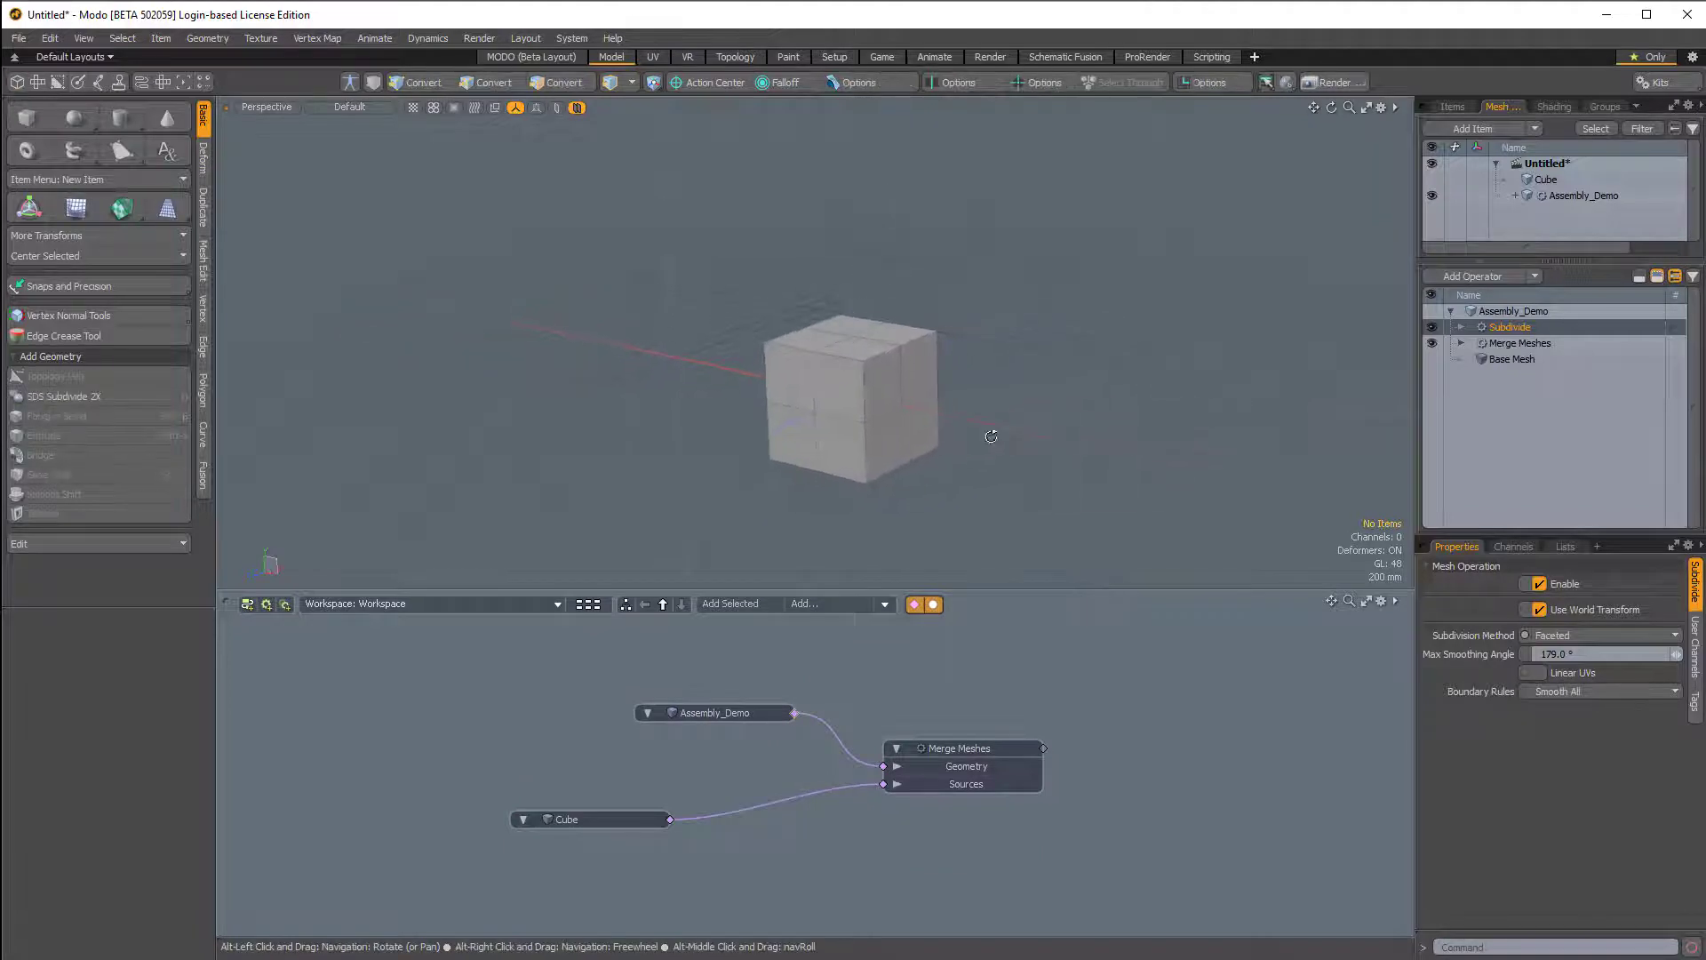
- Add a second Subdivide operator to Assembly_Demo and set its subdivision method to Faceted
{"action": "left_click", "coordinate": [1500, 277]}
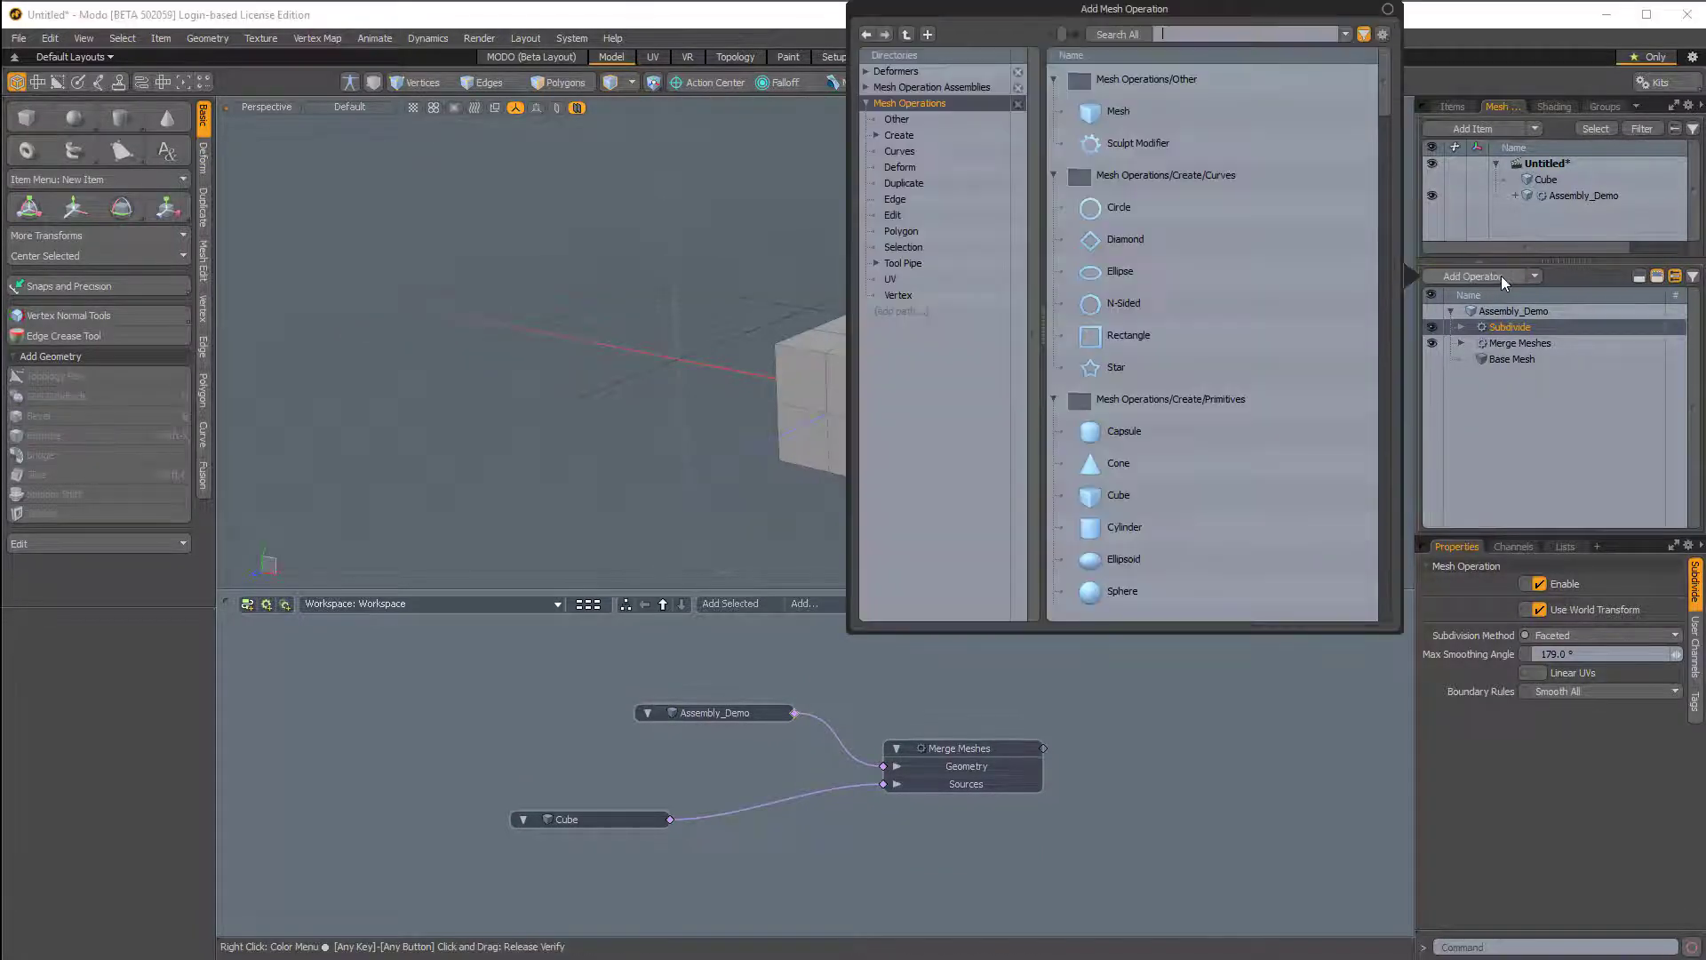
{"action": "left_click", "coordinate": [1184, 35]}
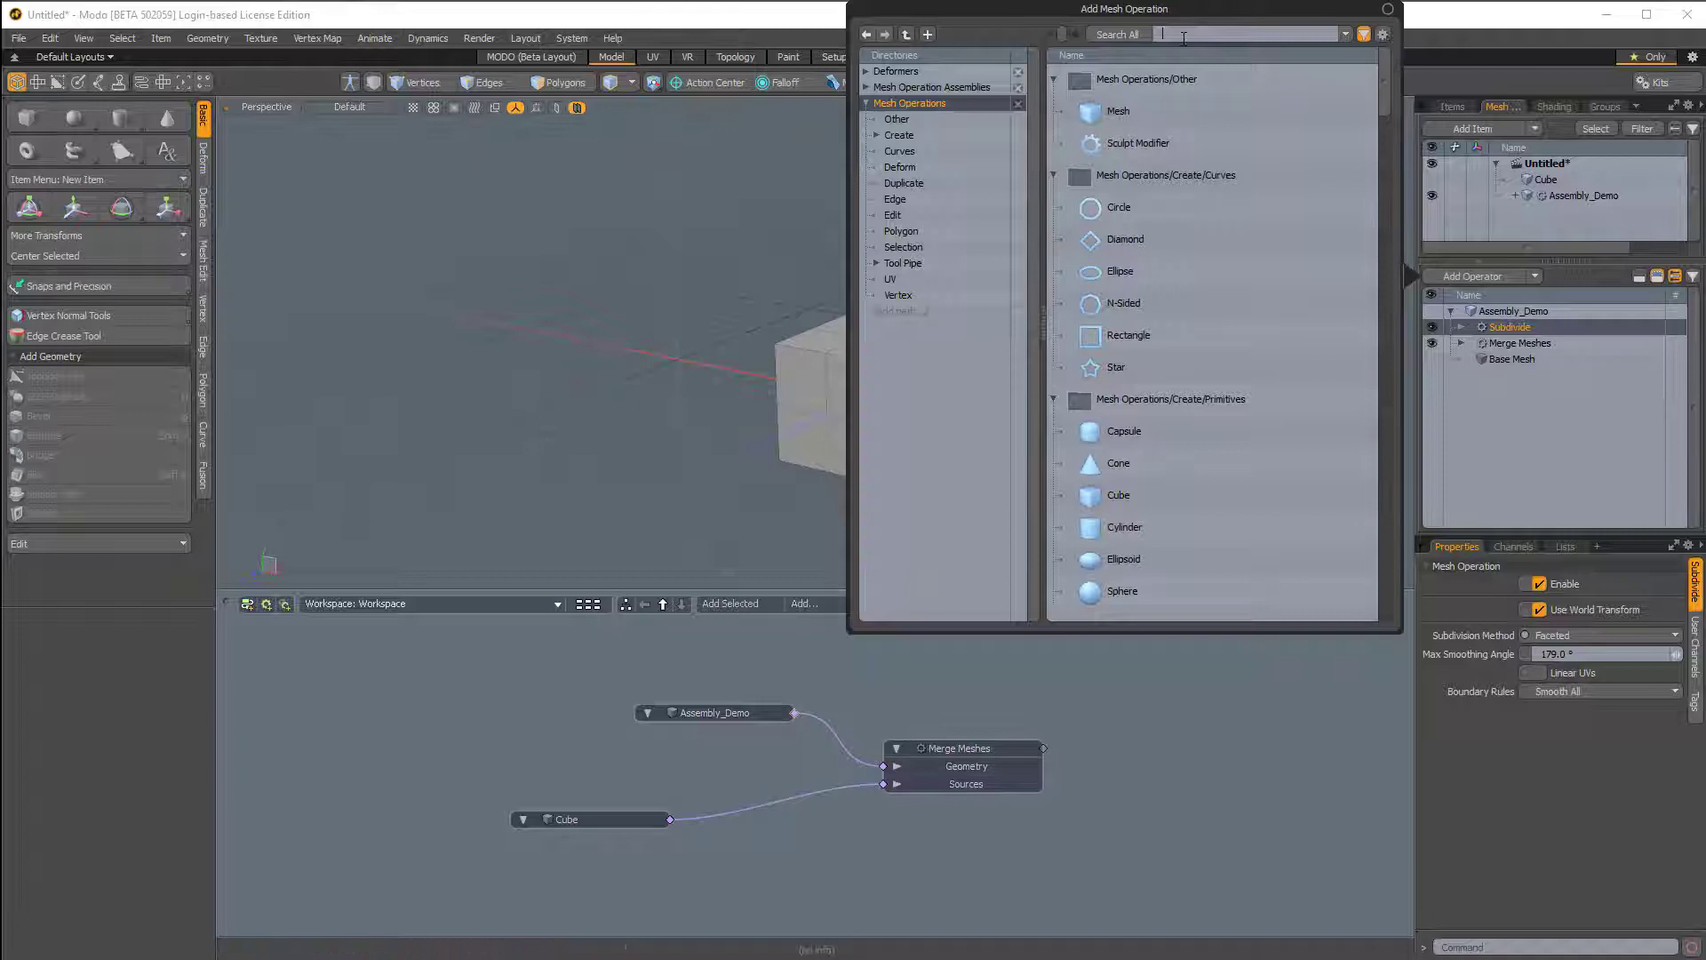
{"action": "type", "text": "subdi"}
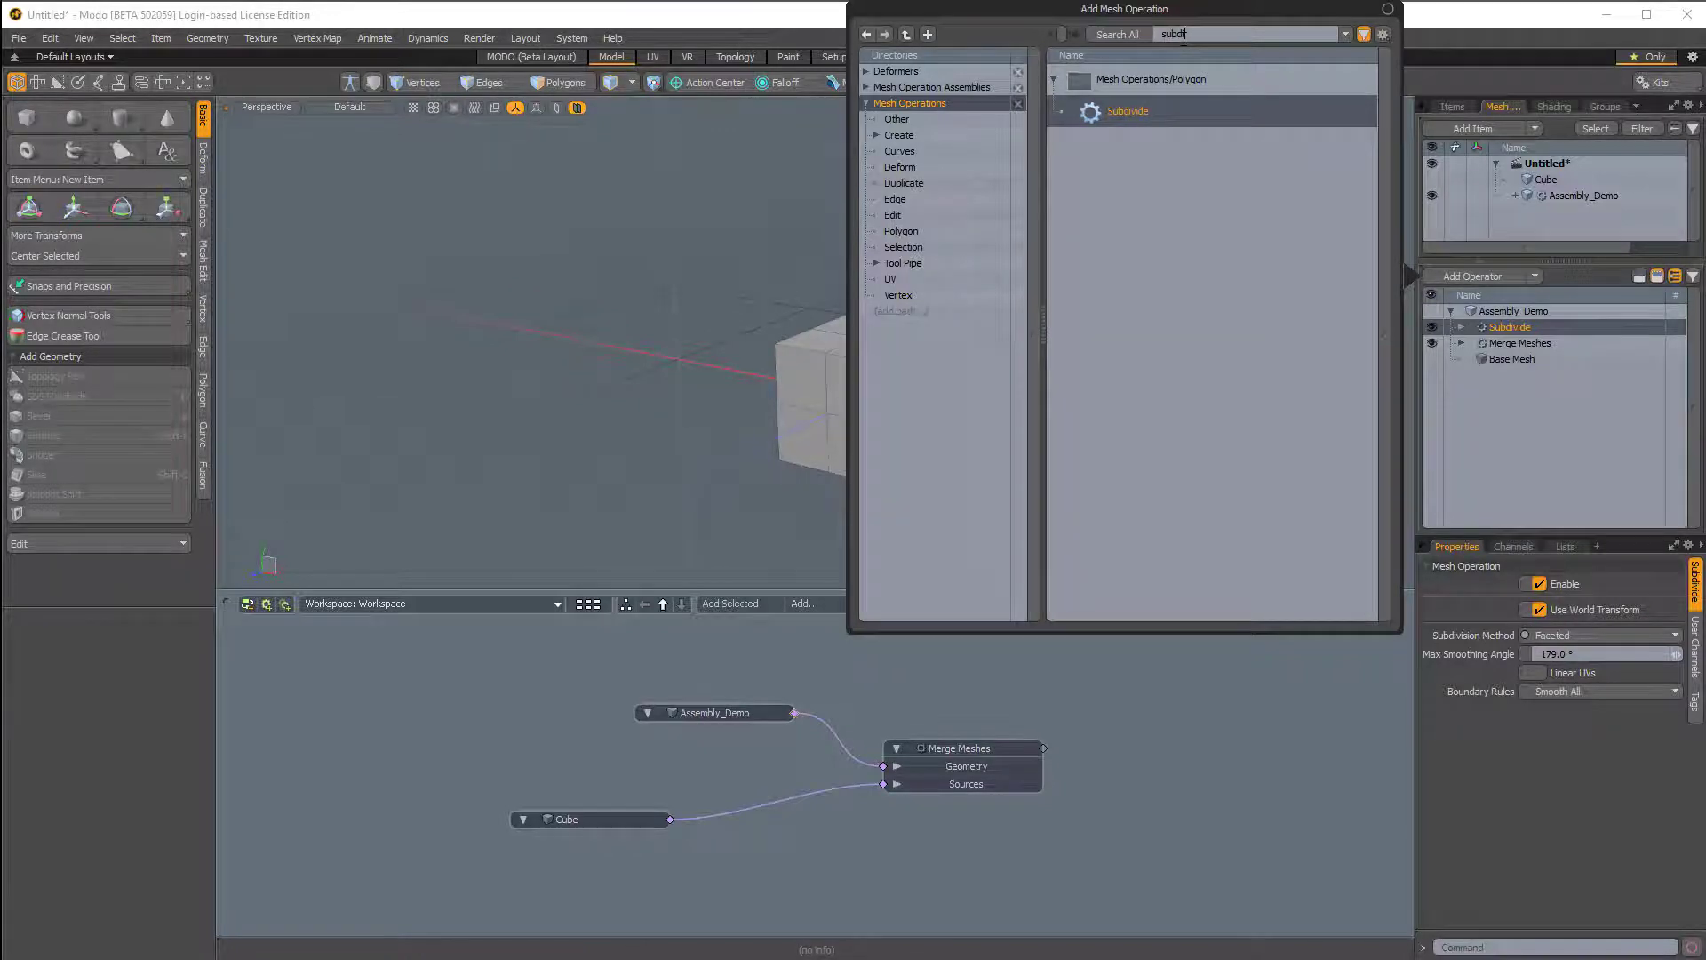
{"action": "double_click", "coordinate": [1128, 111]}
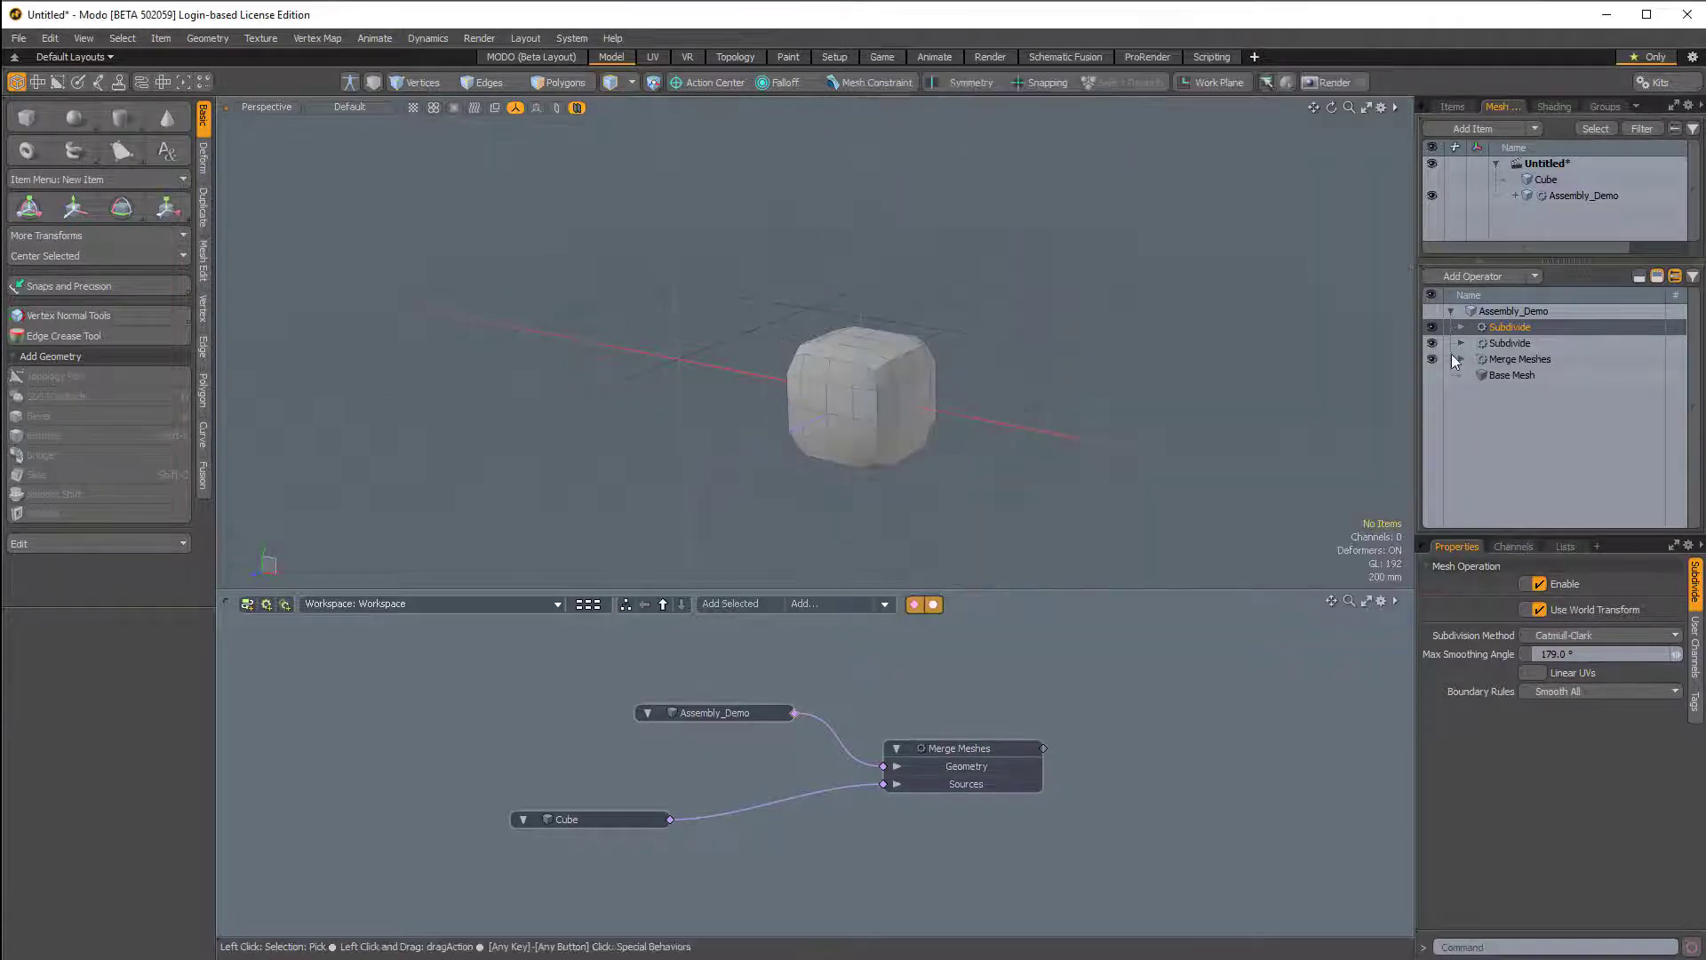
{"action": "left_click", "coordinate": [1561, 636]}
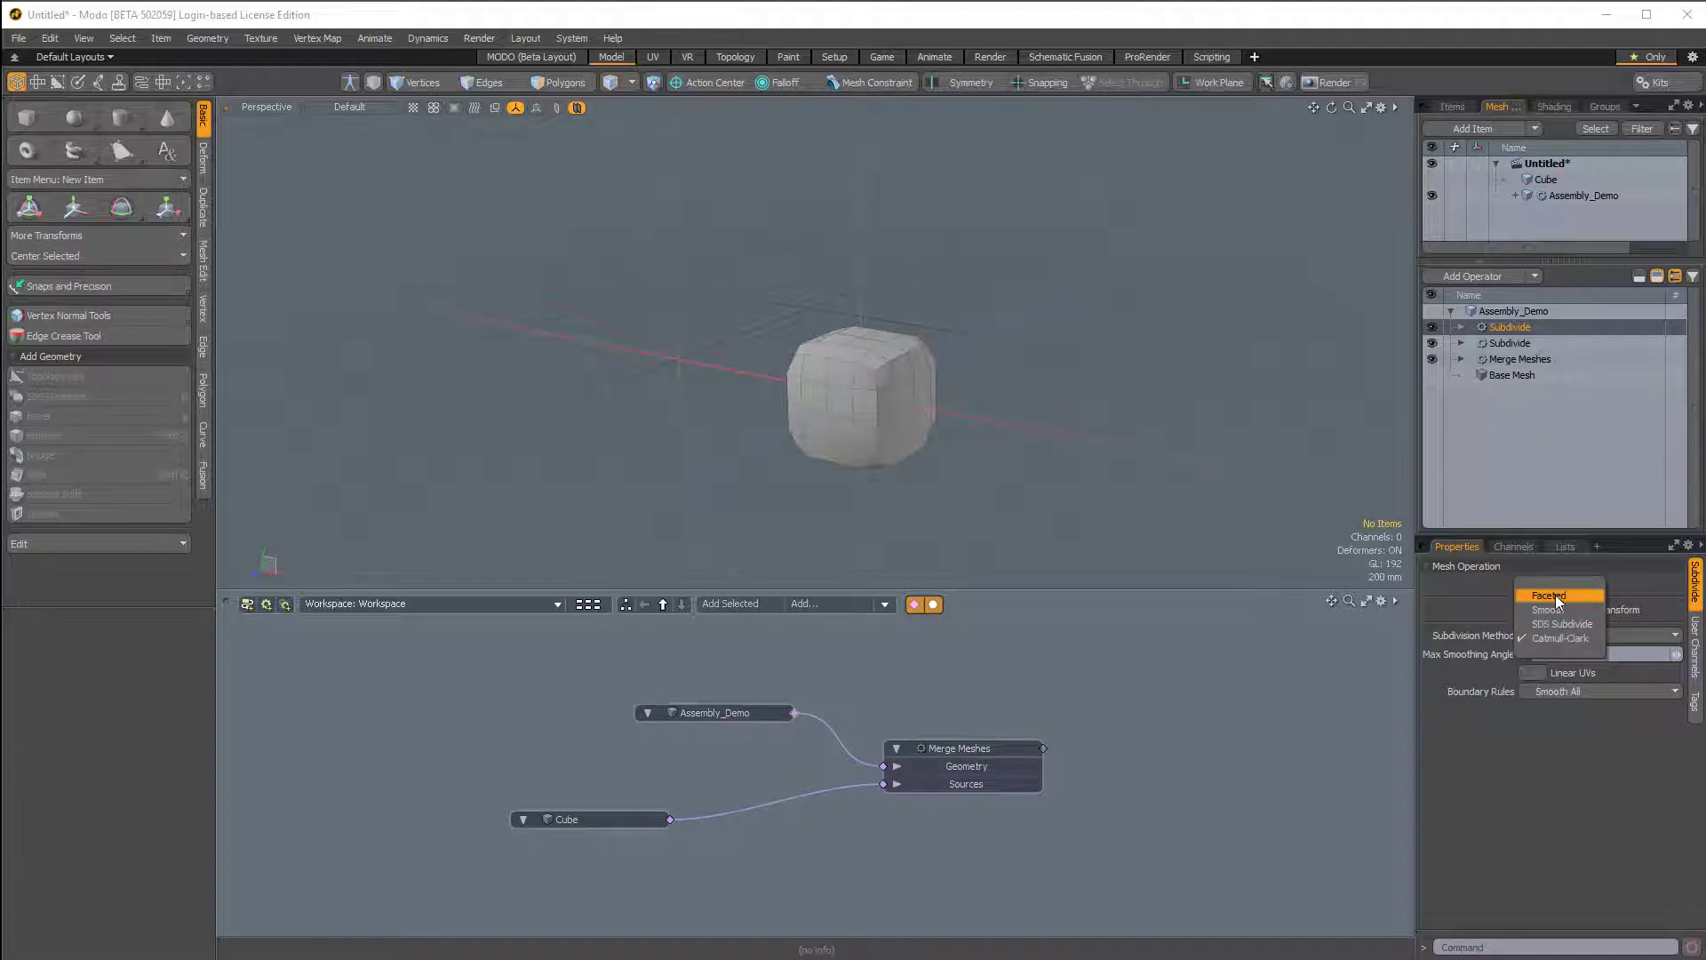
{"action": "left_click", "coordinate": [1557, 601]}
{"action": "left_click_drag", "start_coordinate": [1174, 421], "coordinate": [1230, 440], "text": "alt"}
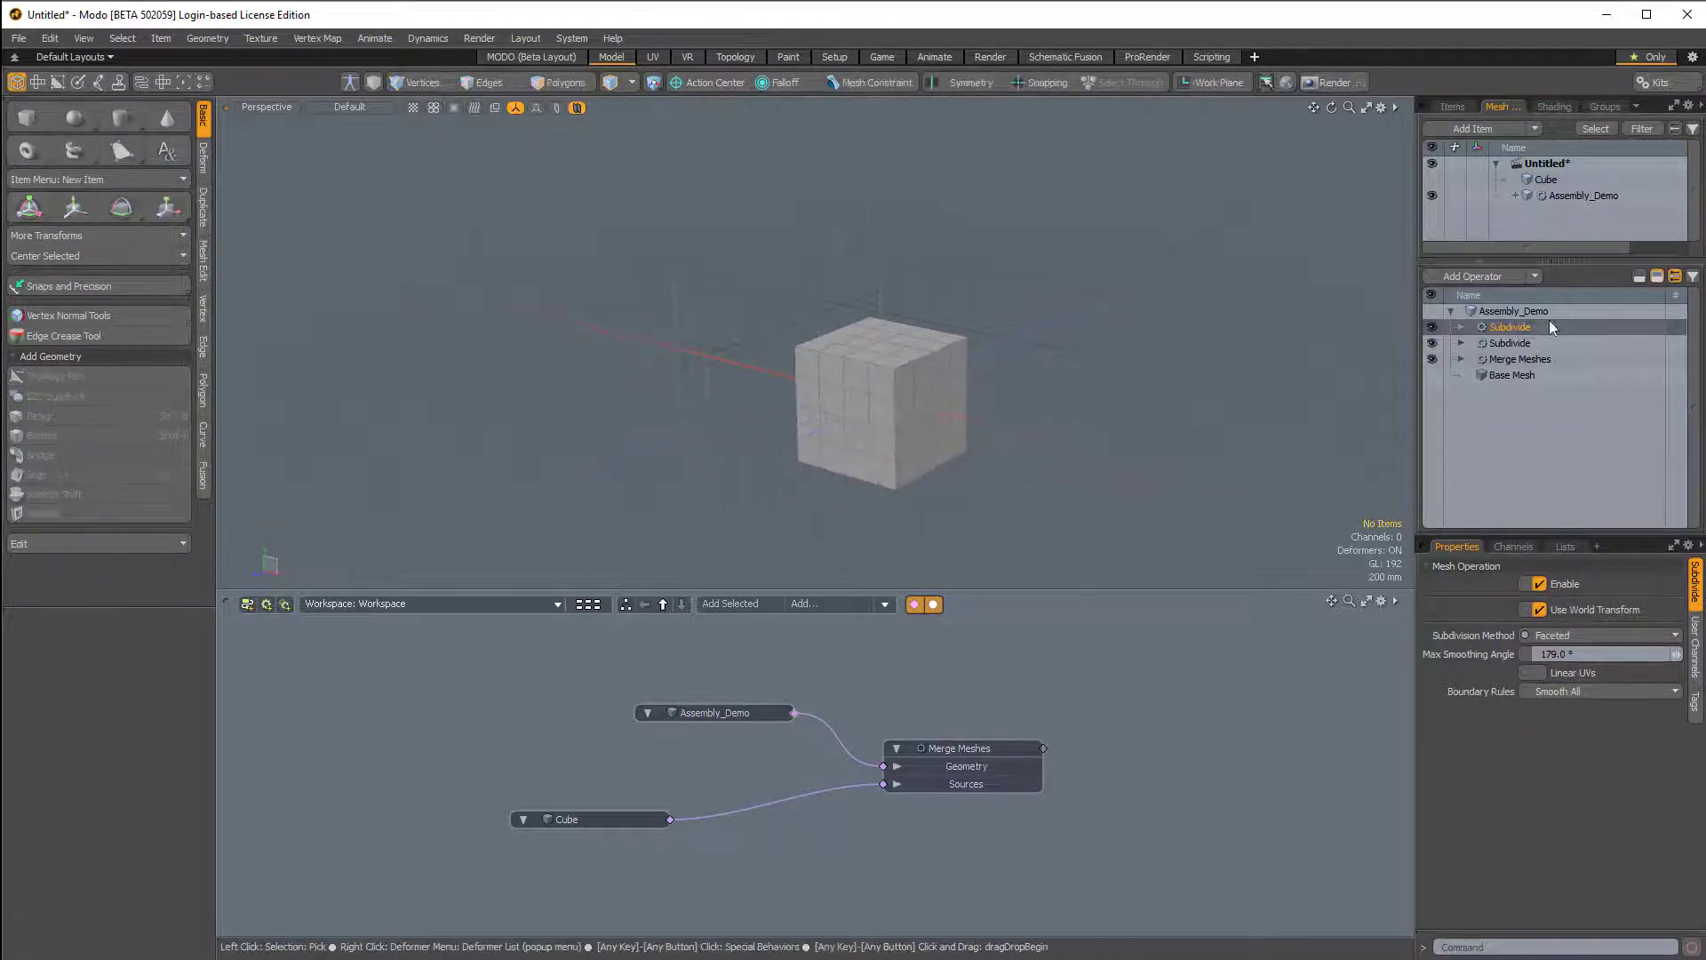
- Add a Polygon Bevel operator on top of the Assembly_Demo stack and set its Shift to 220 mm
{"action": "left_click", "coordinate": [1505, 276]}
{"action": "type", "text": "be"}
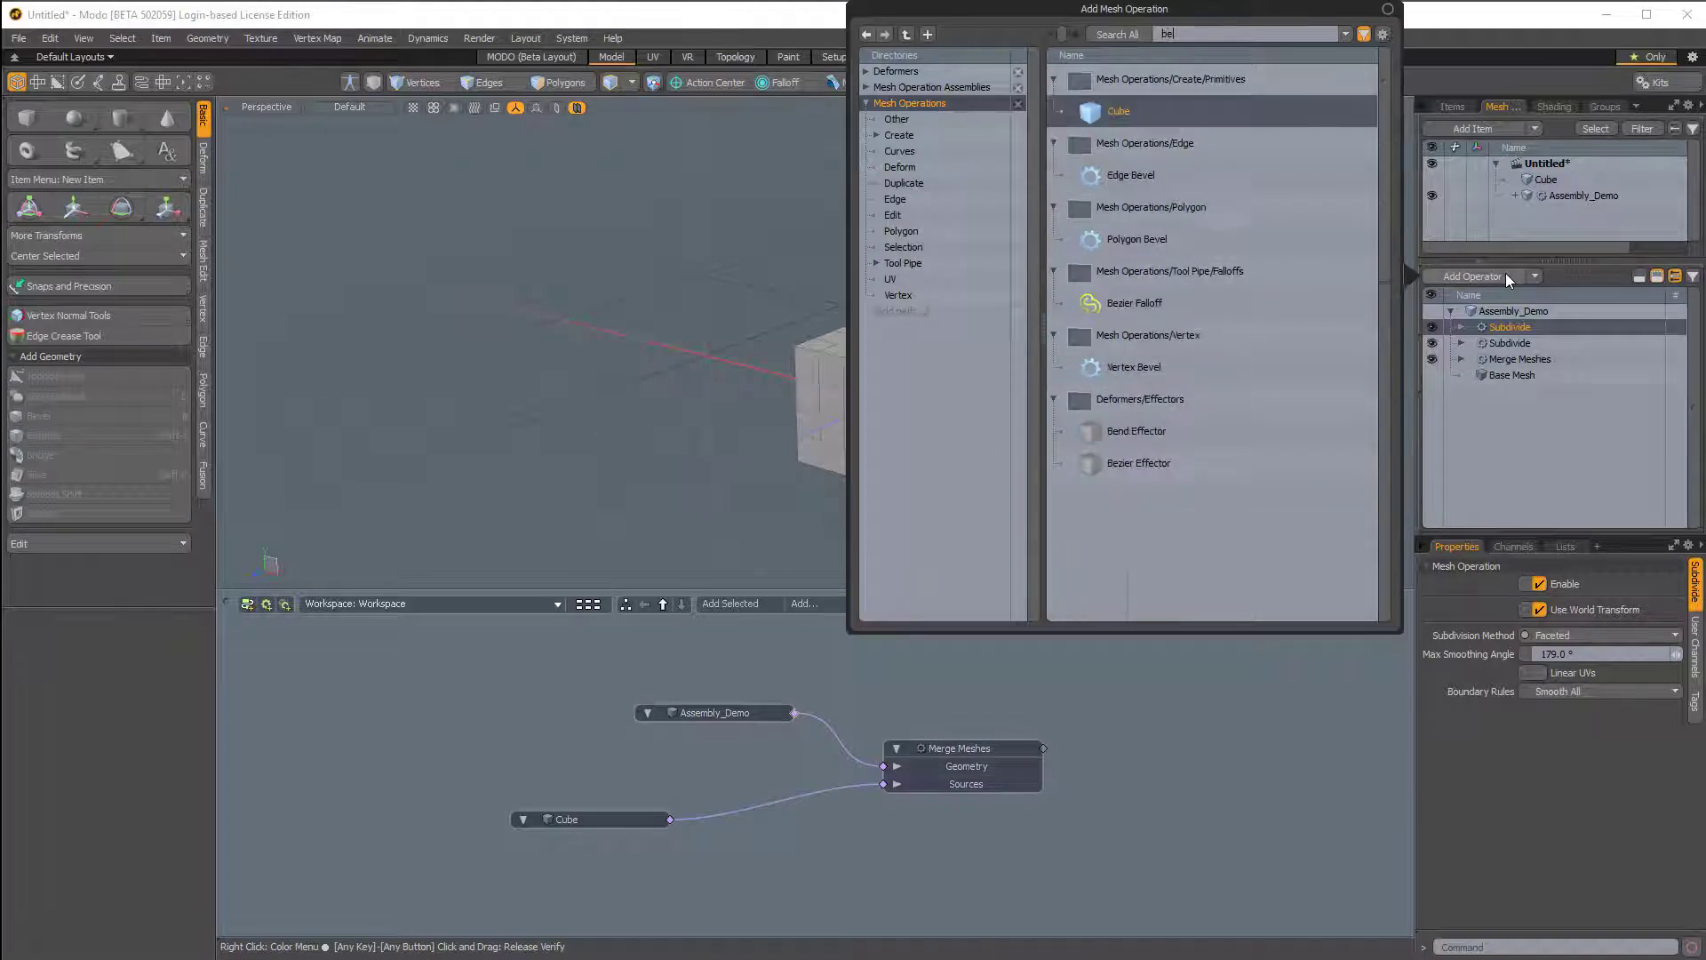
{"action": "type", "text": "vel"}
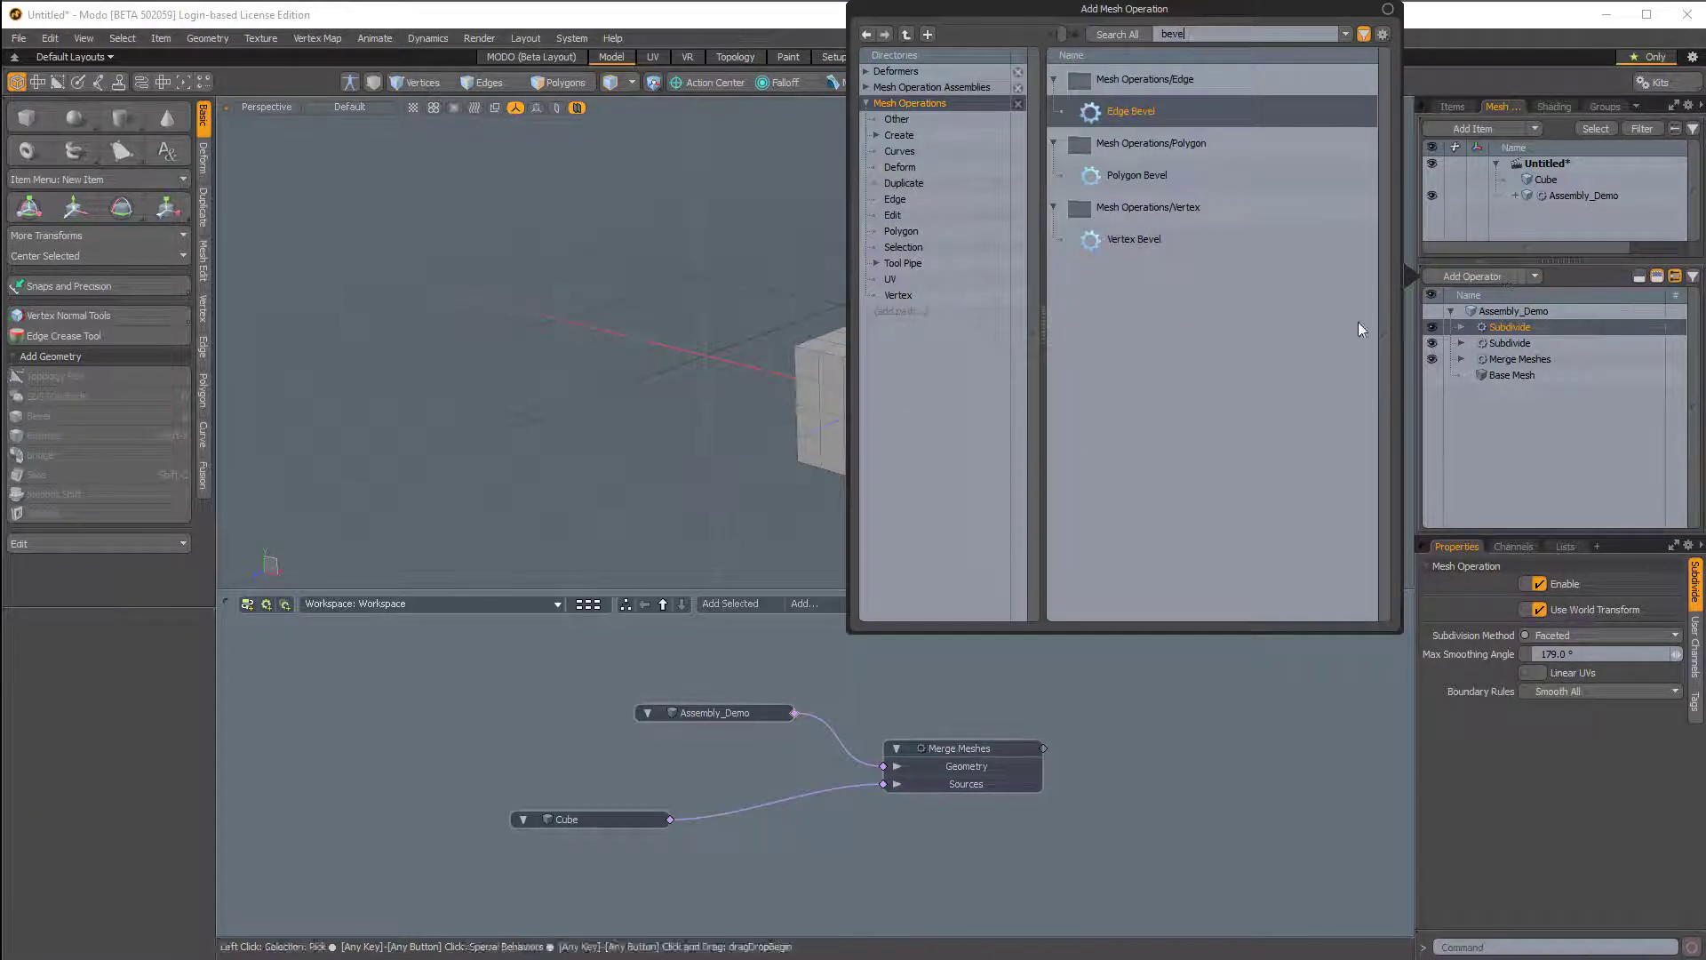
{"action": "double_click", "coordinate": [1117, 174]}
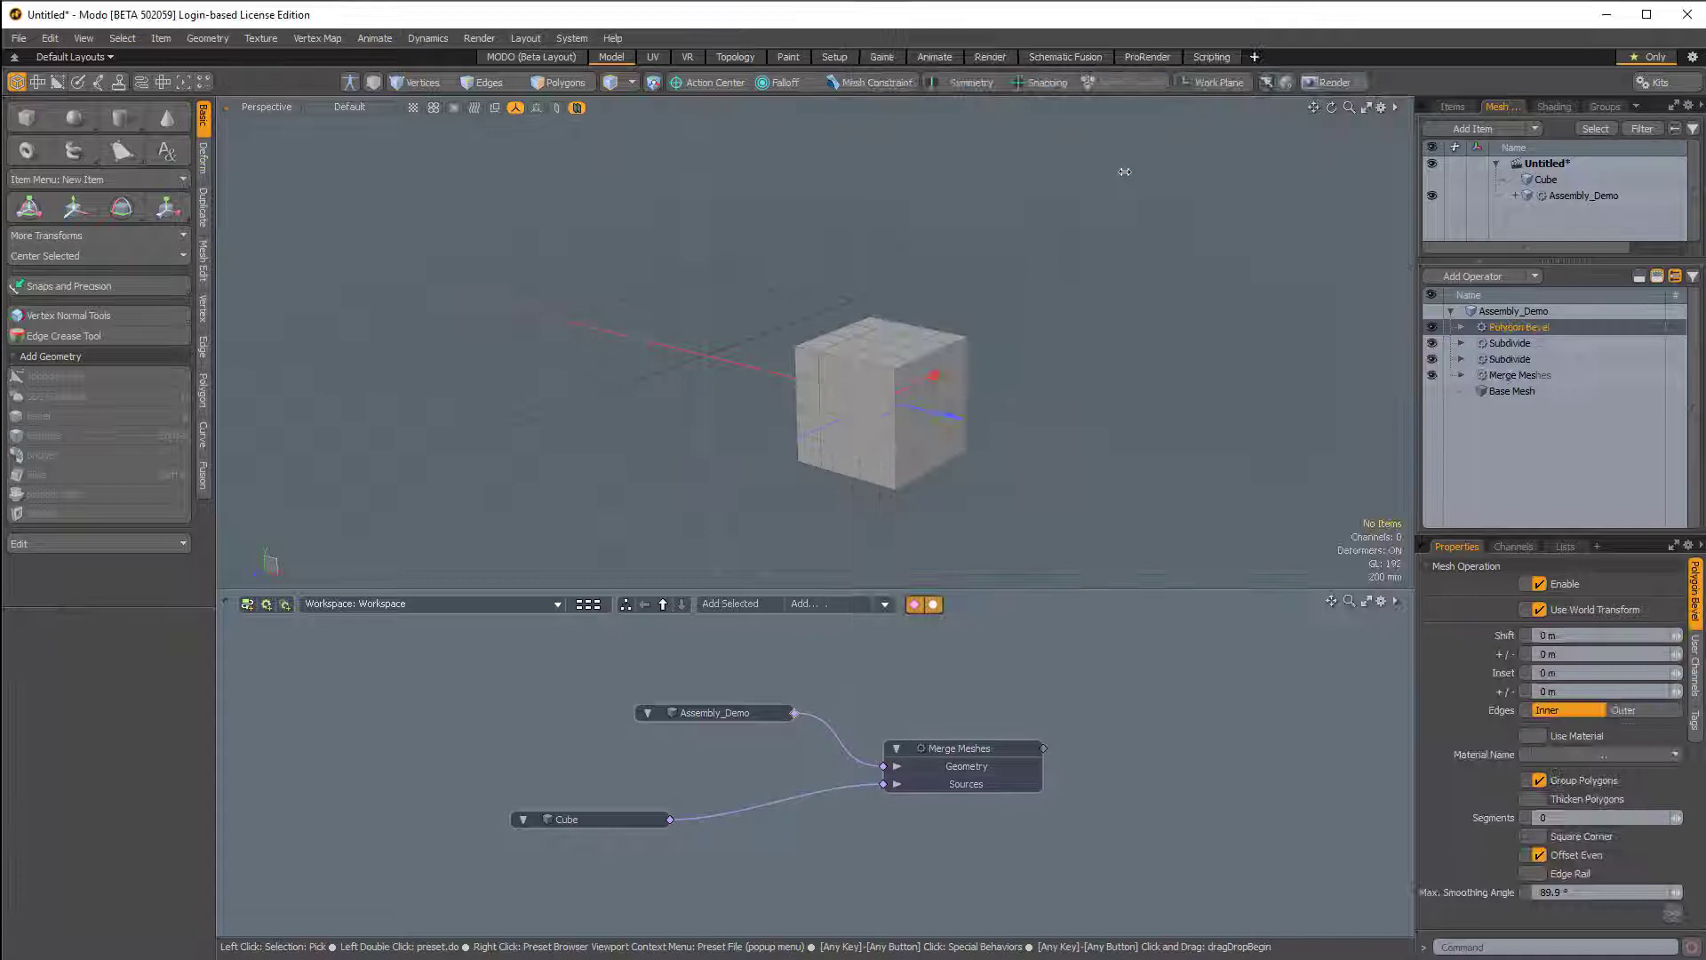
{"action": "left_click_drag", "start_coordinate": [1092, 361], "coordinate": [993, 420], "text": "alt"}
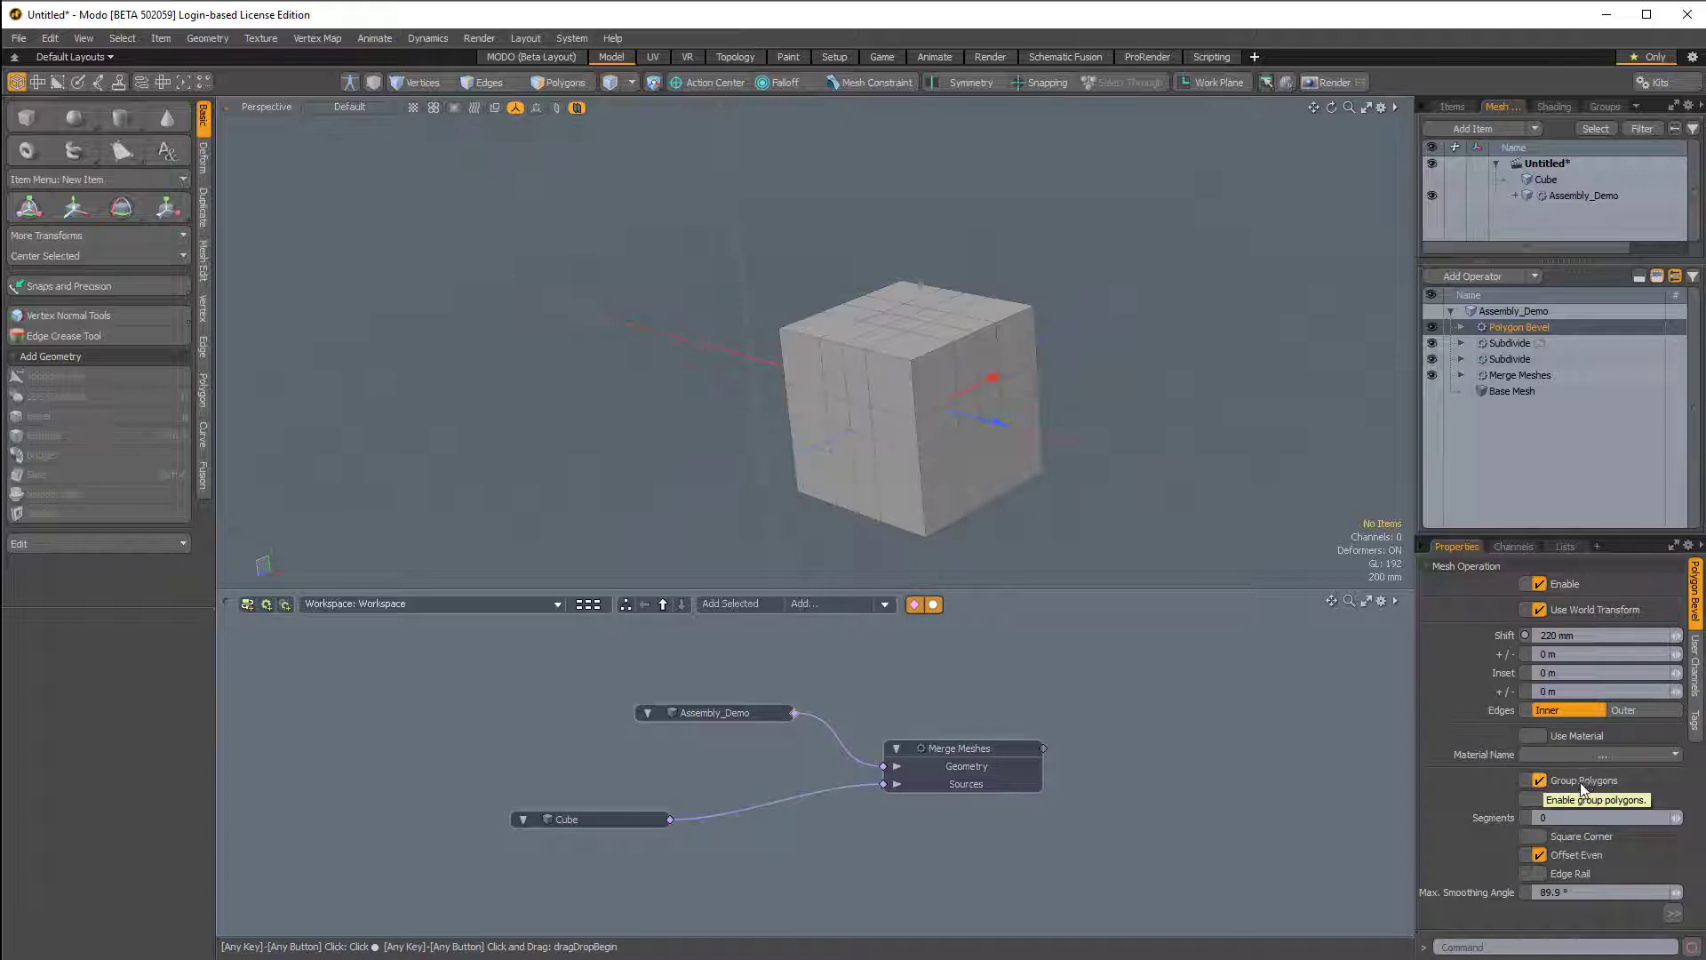
- Disable Group Polygons on the Polygon Bevel and set Shift to 390 mm, Inset to 70 mm and Segments to 3
{"action": "left_click", "coordinate": [1540, 782]}
{"action": "left_click_drag", "start_coordinate": [1001, 429], "coordinate": [1018, 380]}
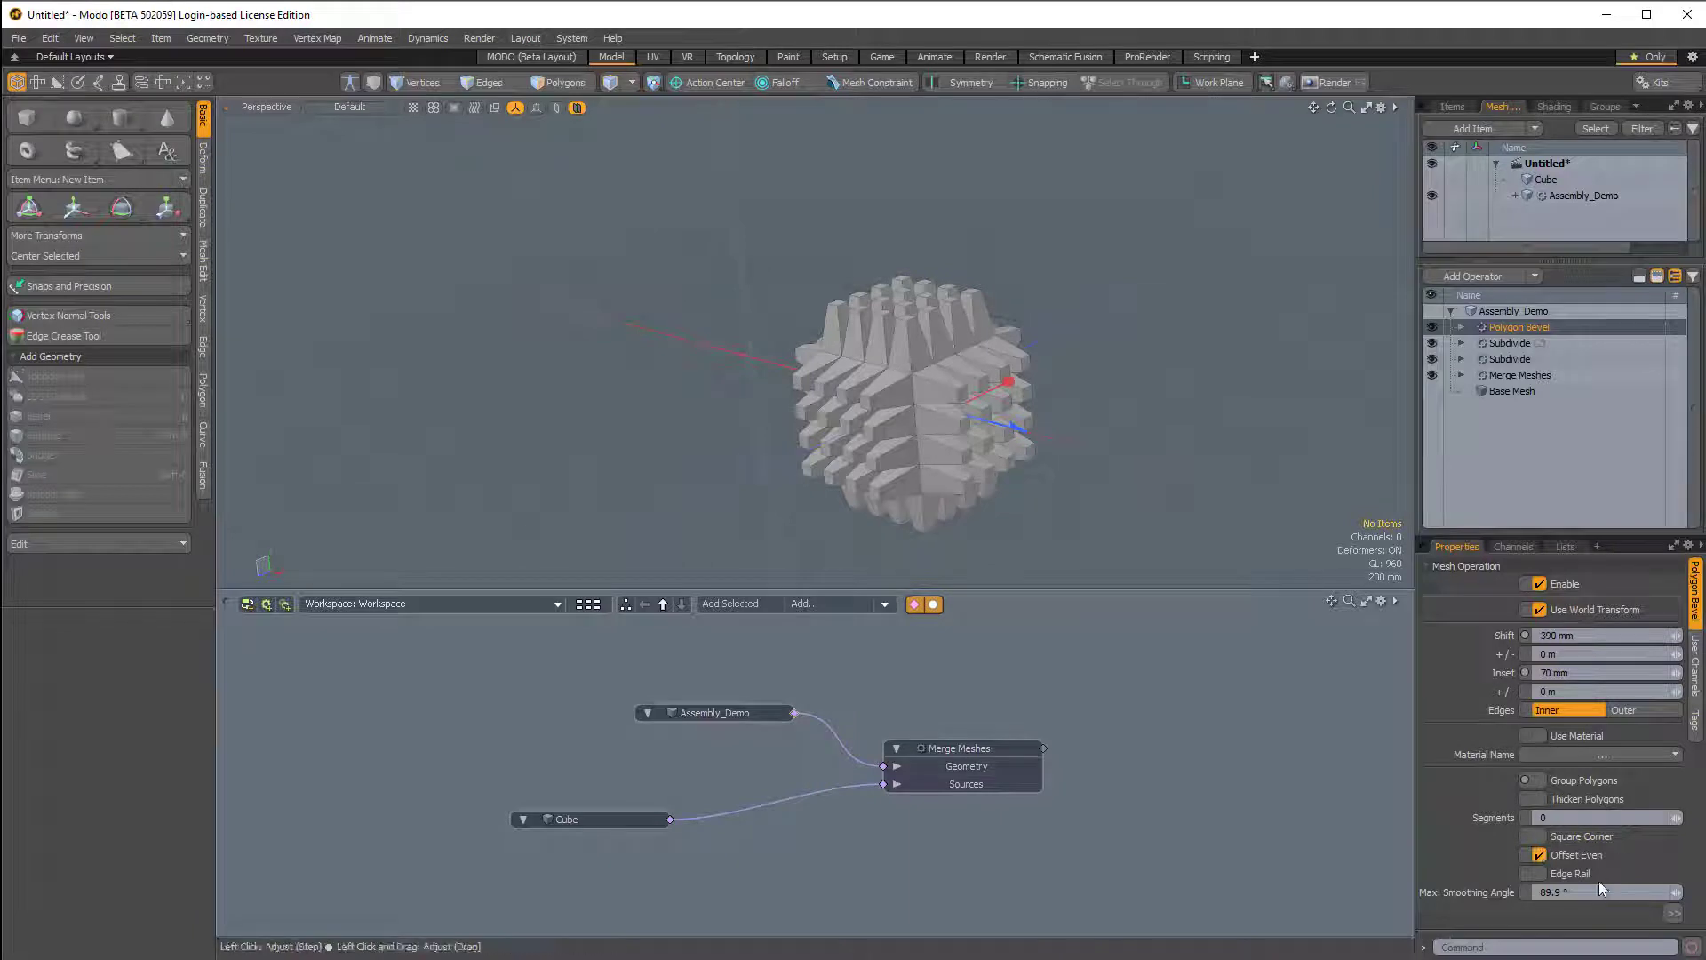
{"action": "left_click", "coordinate": [1677, 818]}
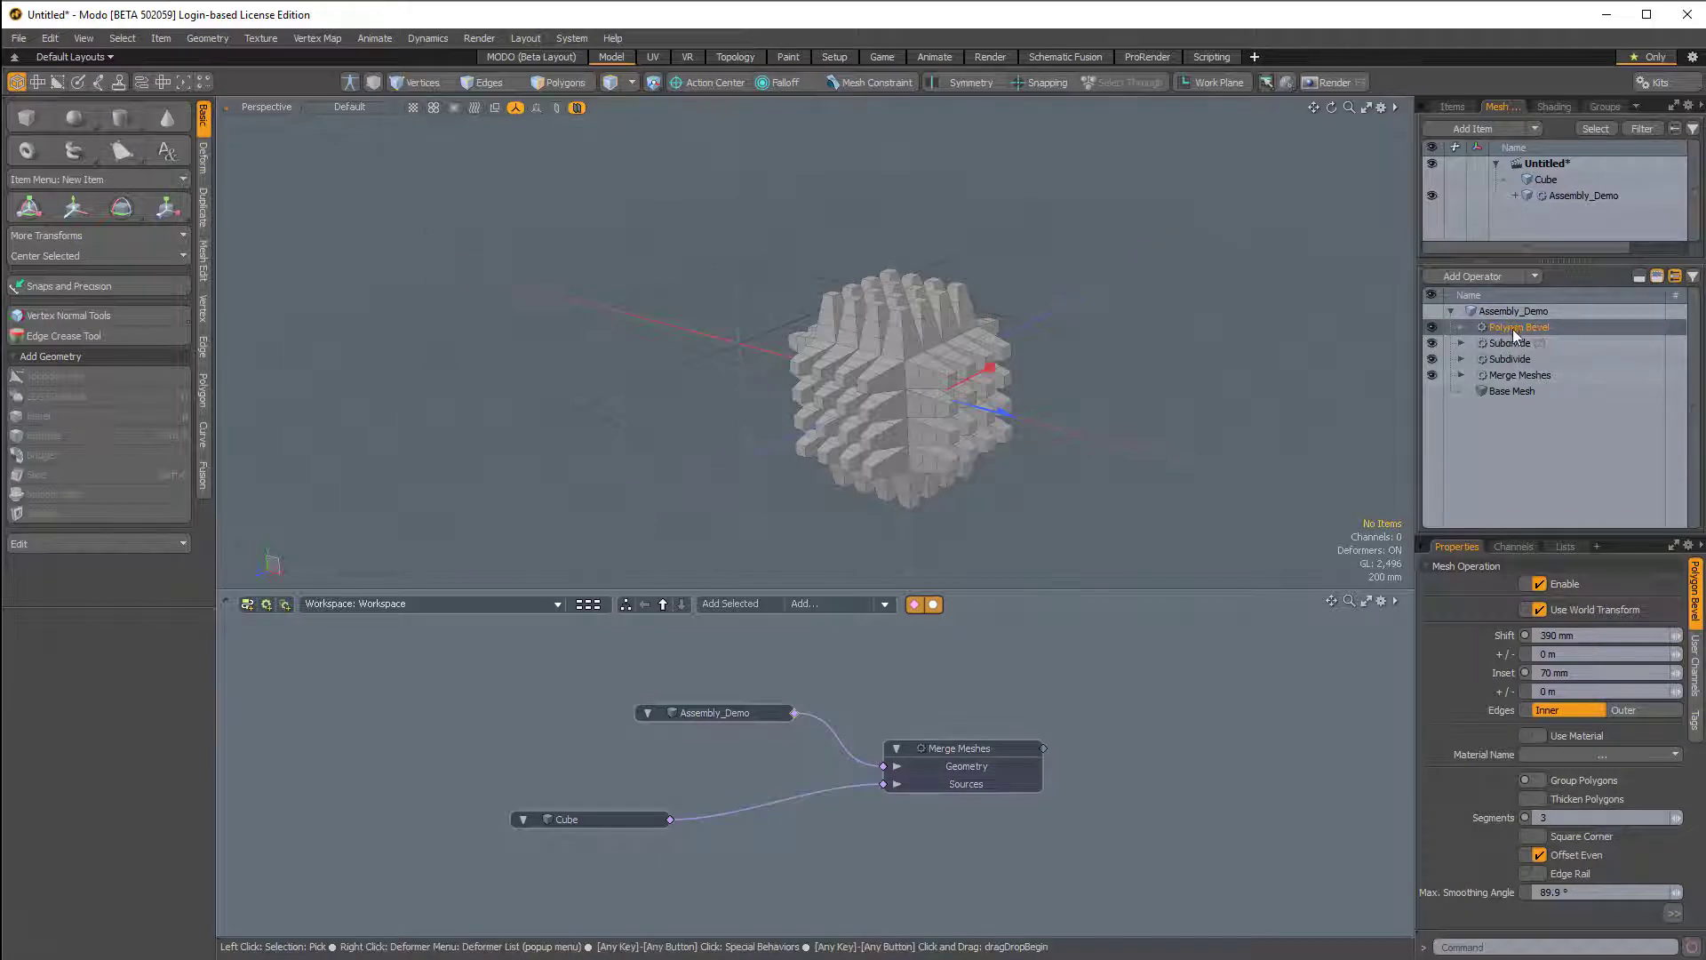
- Add a Smooth operator above Polygon Bevel and set its Iterations to 55
{"action": "left_click", "coordinate": [1496, 274]}
{"action": "type", "text": "s"}
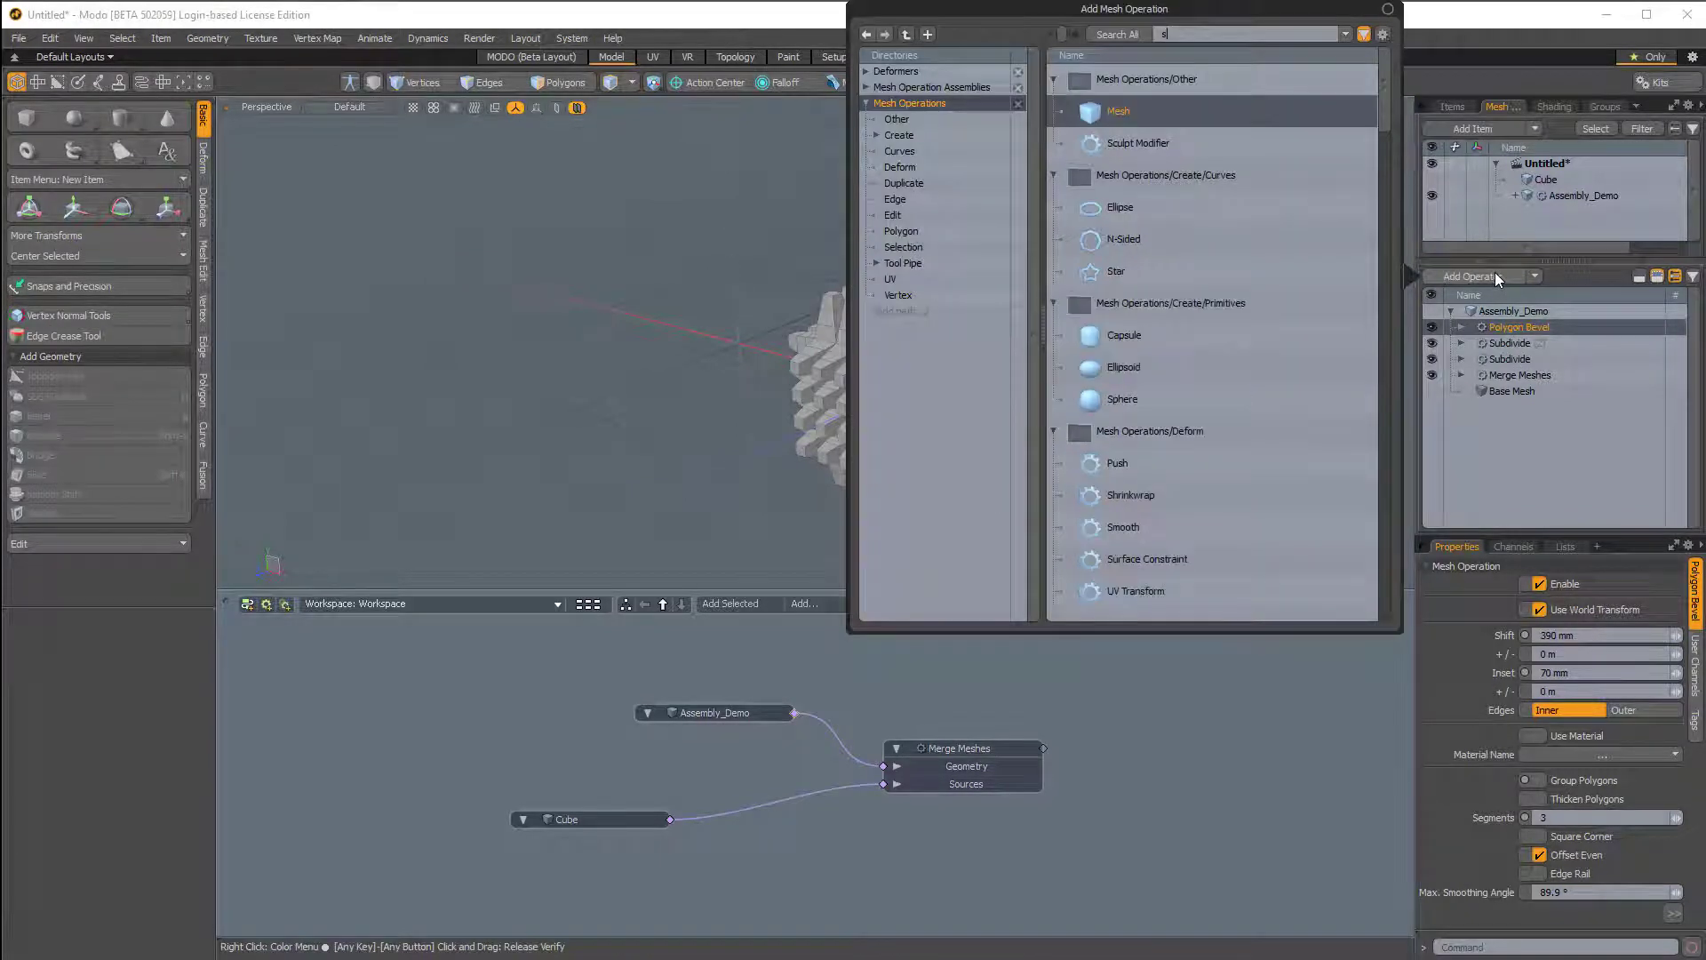
{"action": "type", "text": "mooth"}
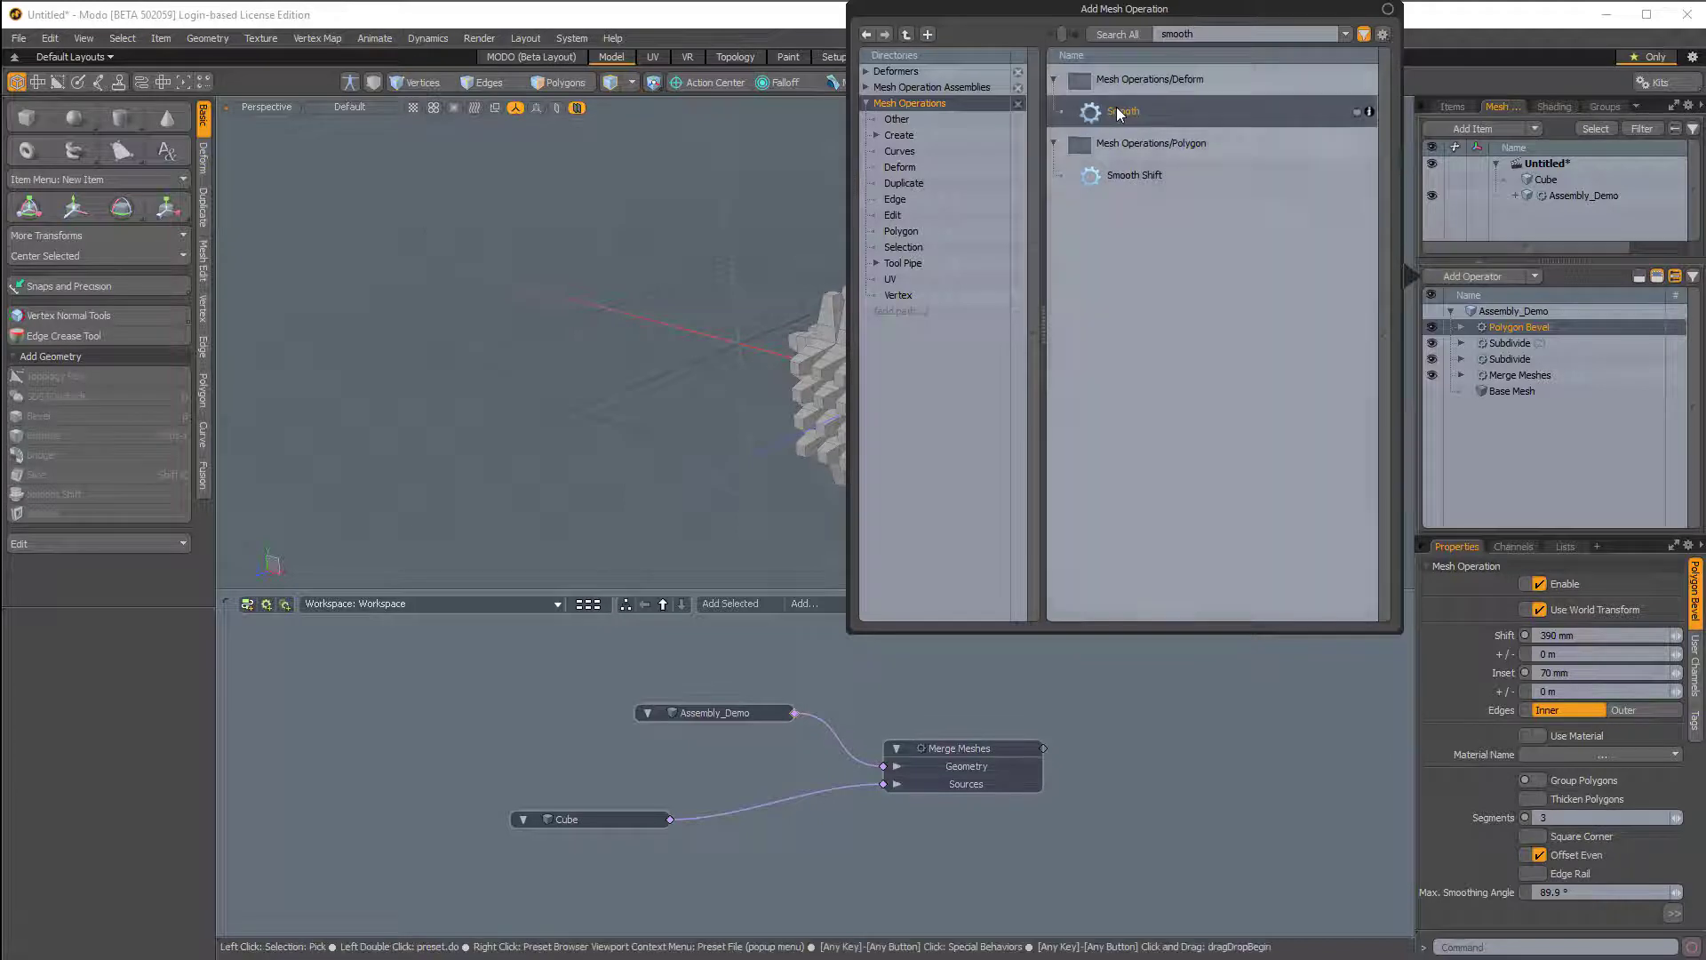
{"action": "double_click", "coordinate": [1117, 114]}
{"action": "left_click", "coordinate": [1567, 628]}
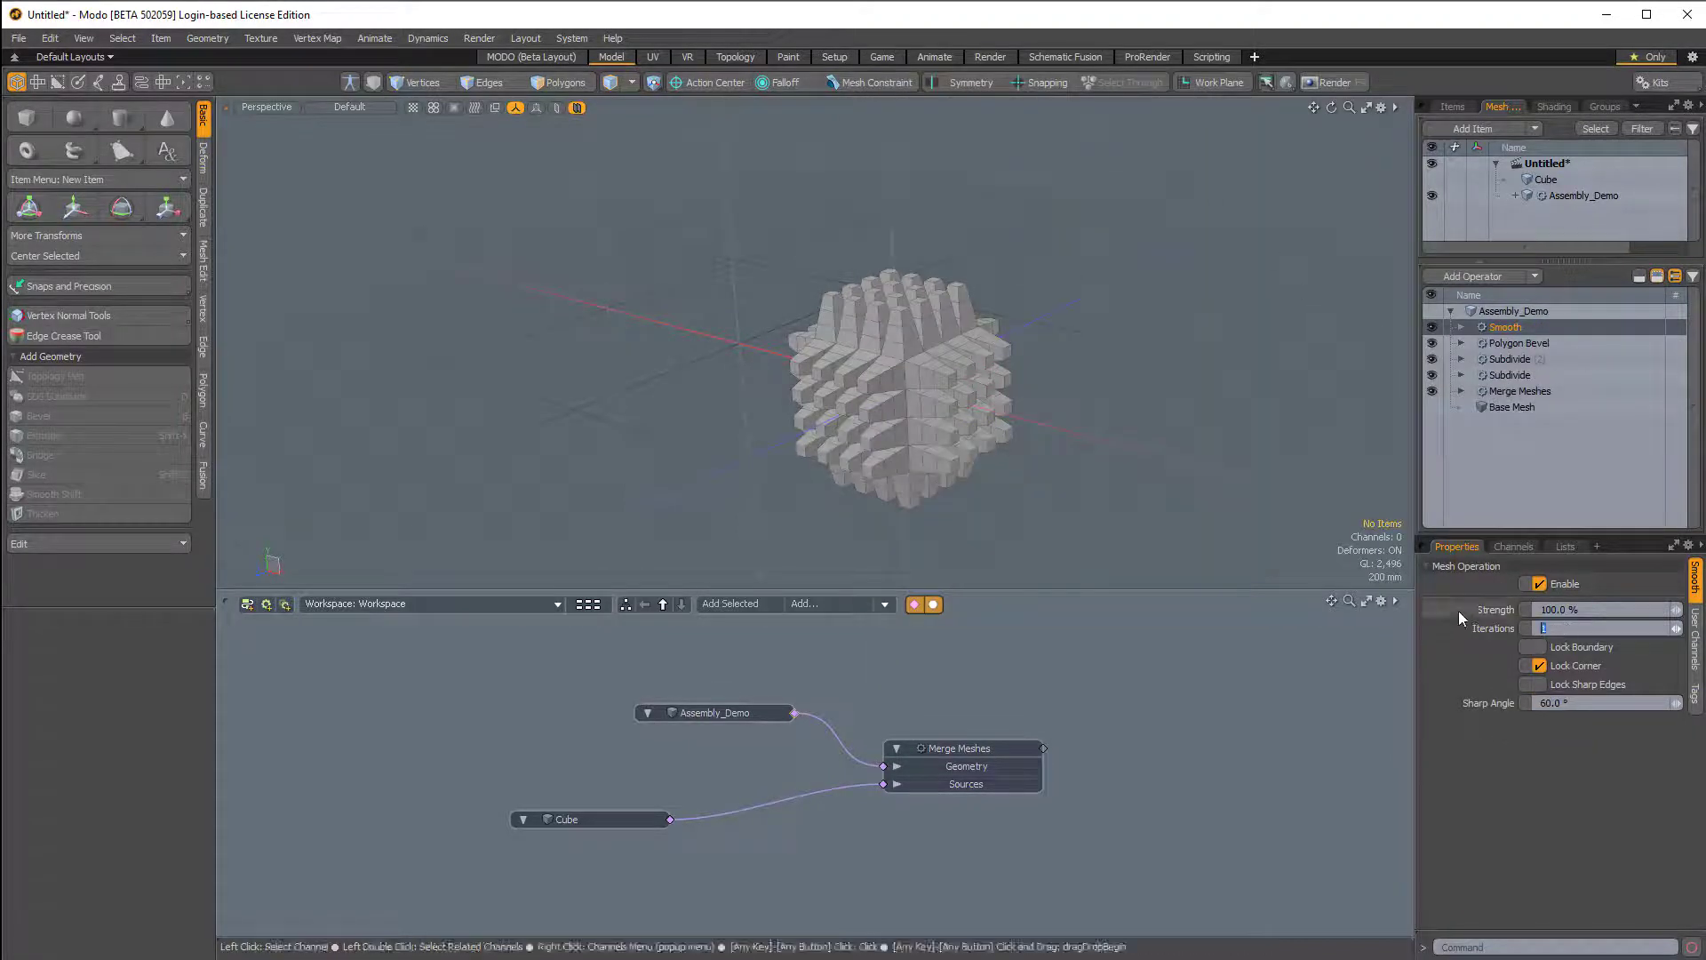
{"action": "type", "text": "55"}
{"action": "key", "text": "Return"}
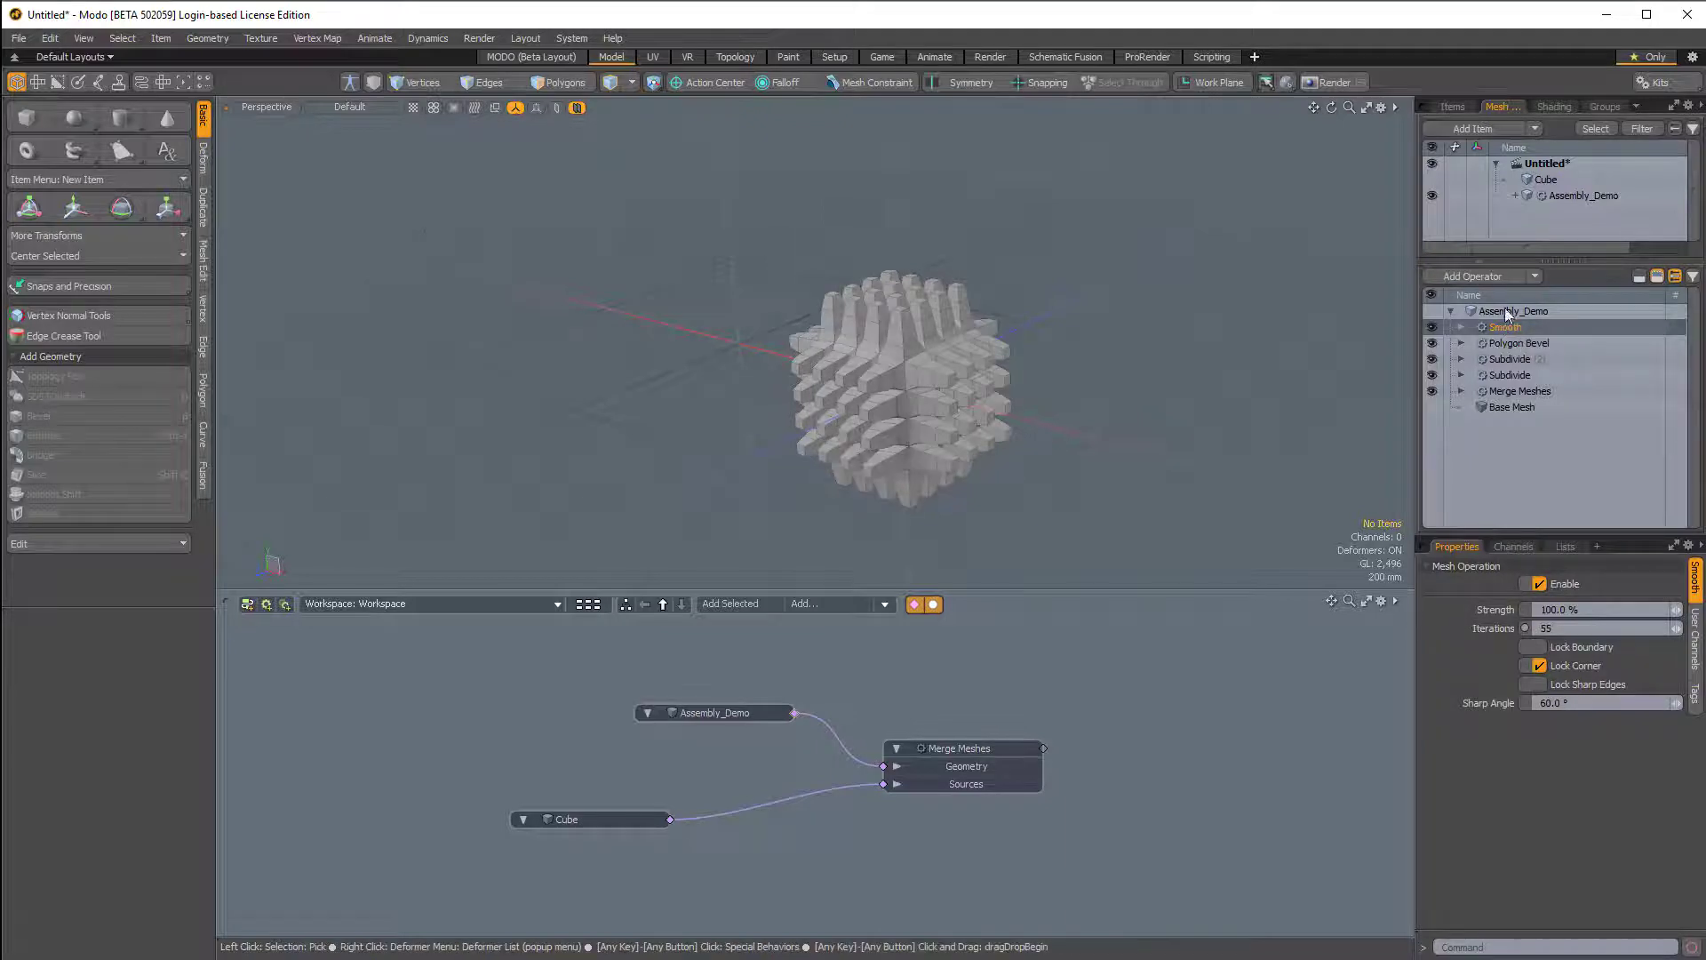
- Add a Set Polygon Type operator on top of the stack and set its polygon type to Catmull-Clark
{"action": "left_click", "coordinate": [1503, 276]}
{"action": "type", "text": "set"}
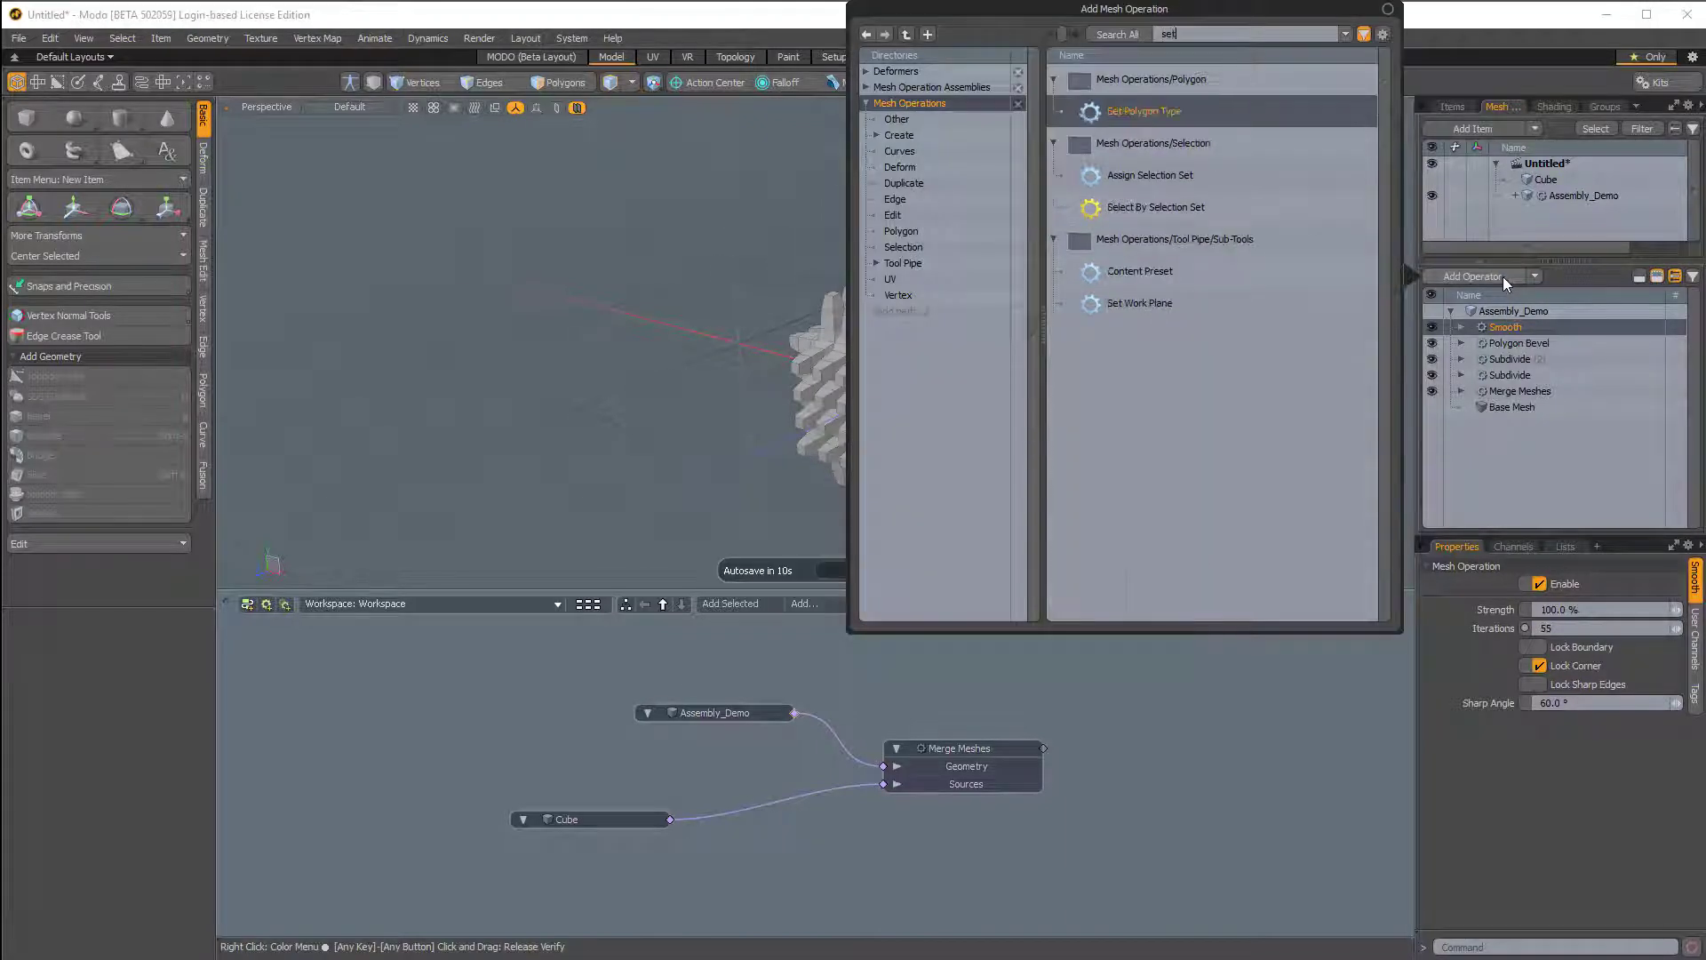
{"action": "double_click", "coordinate": [1137, 111]}
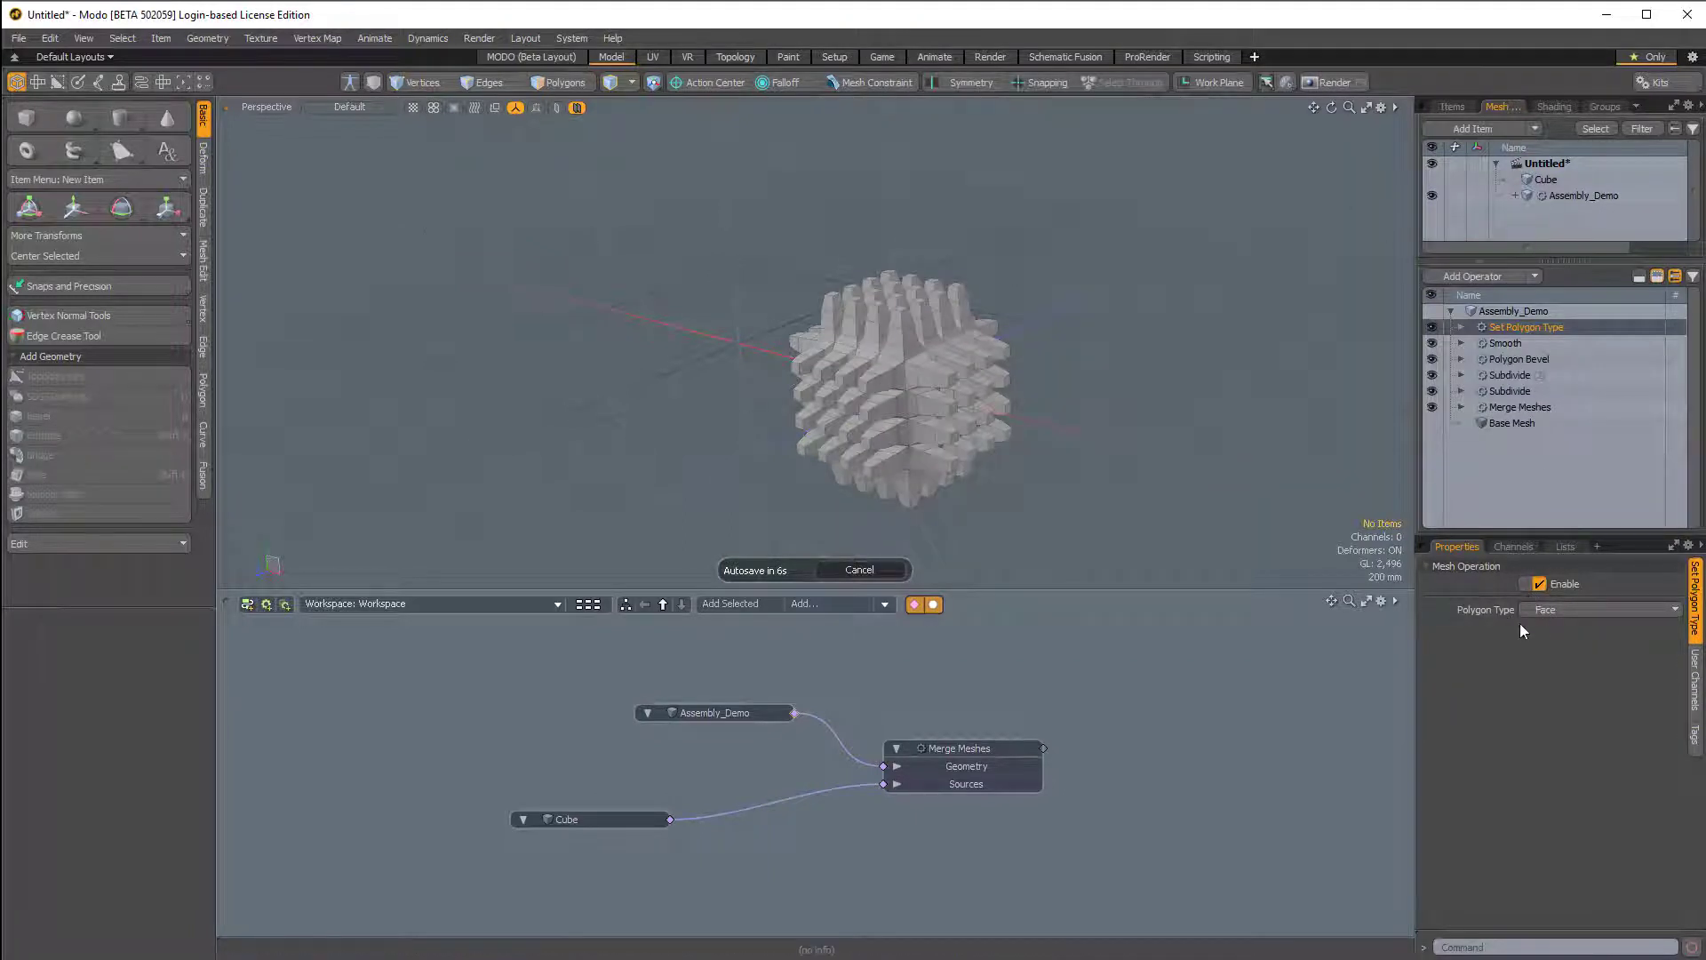
{"action": "left_click", "coordinate": [1548, 619]}
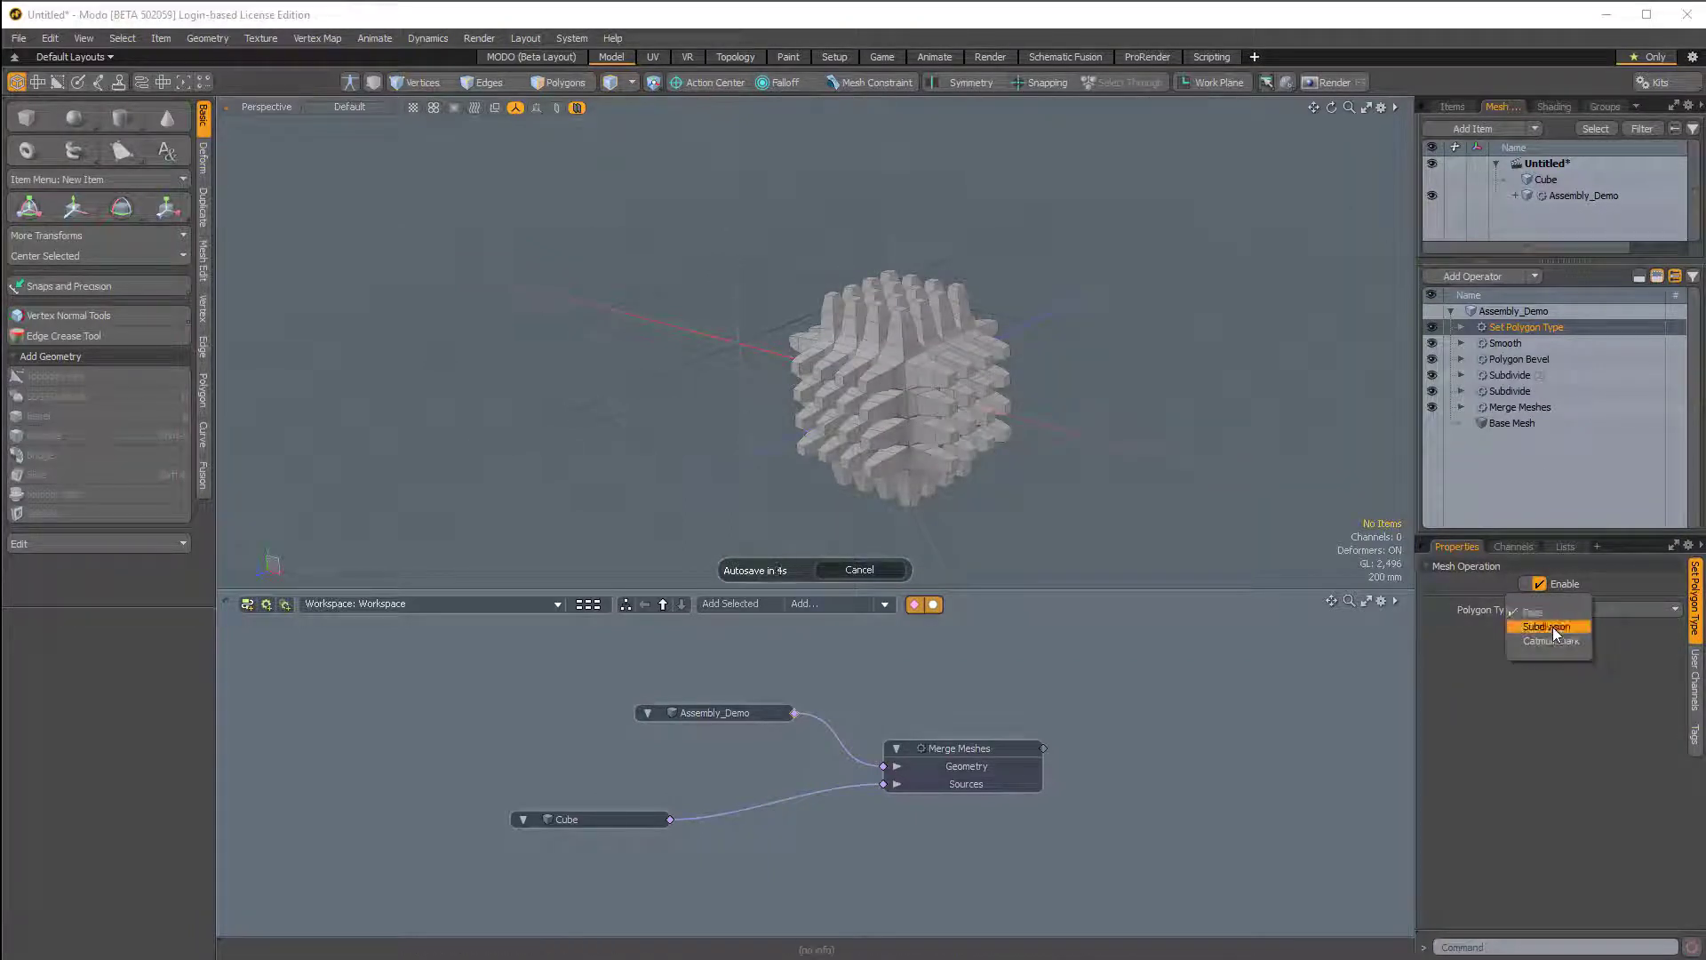
{"action": "left_click", "coordinate": [1552, 641]}
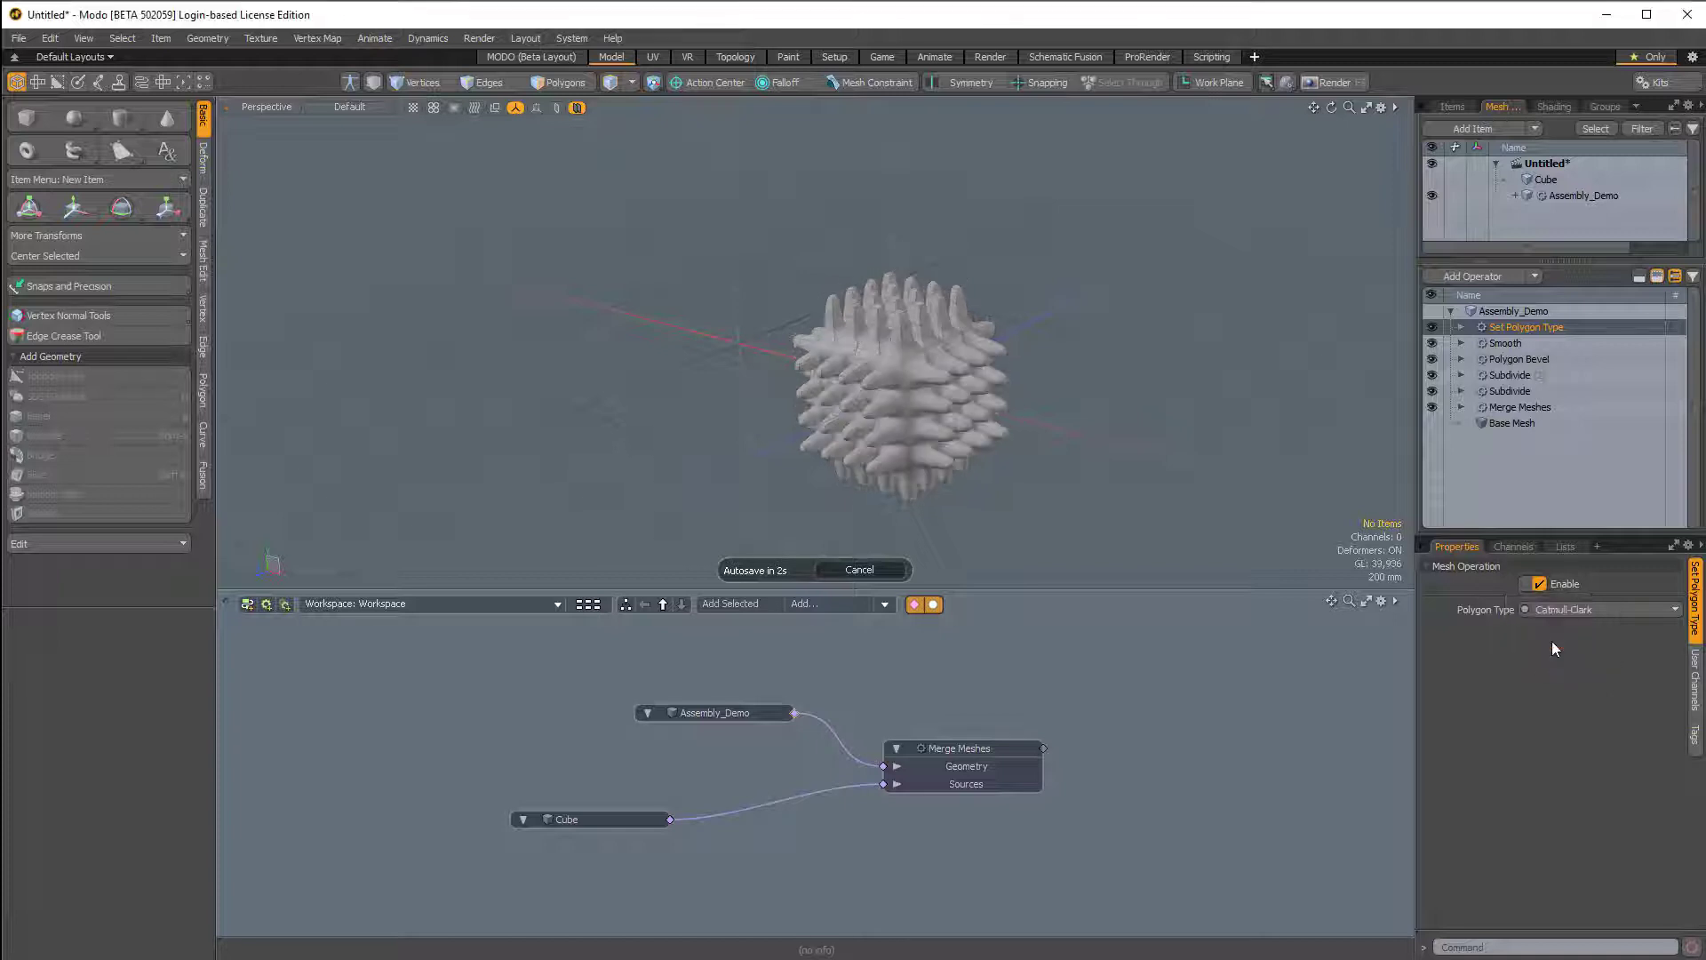
{"action": "left_click_drag", "start_coordinate": [853, 391], "coordinate": [942, 497], "text": "alt"}
{"action": "left_click_drag", "start_coordinate": [1015, 437], "coordinate": [915, 343], "text": "alt"}
- Give the schematic more room and add all operators from Set Polygon Type down to the first Subdivide to it
{"action": "left_click_drag", "start_coordinate": [587, 823], "coordinate": [516, 816]}
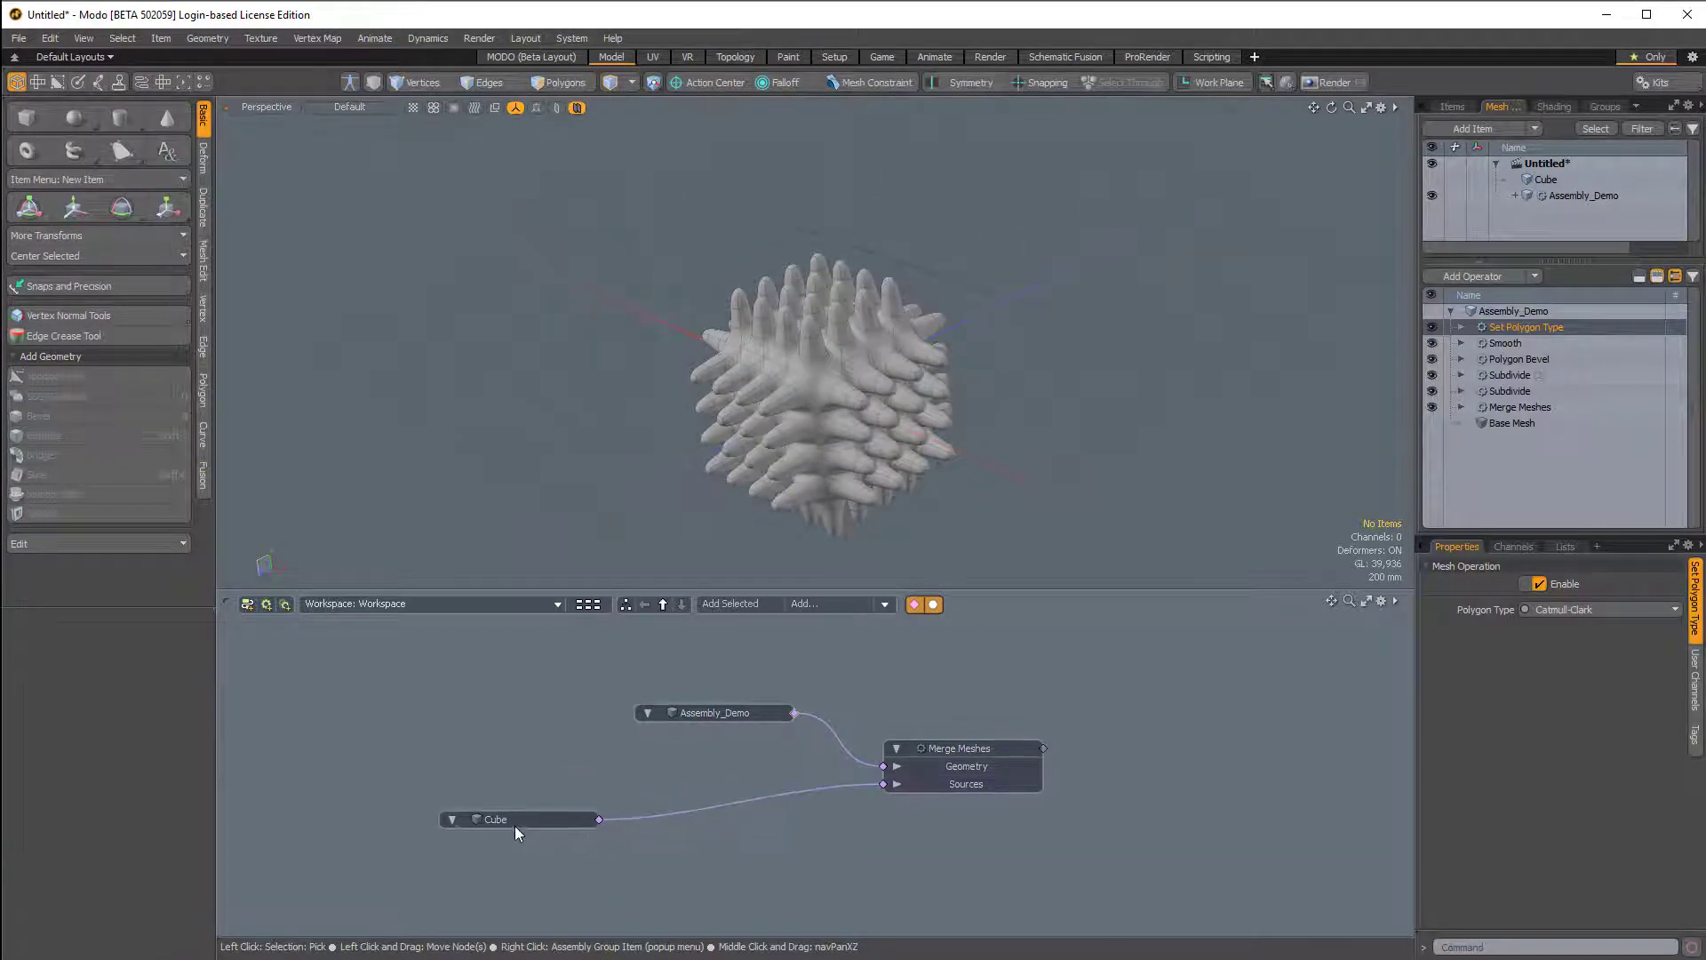
{"action": "scroll", "coordinate": [1257, 708], "scroll_direction": "down", "scroll_amount": 1}
{"action": "left_click_drag", "start_coordinate": [1258, 591], "coordinate": [1262, 504]}
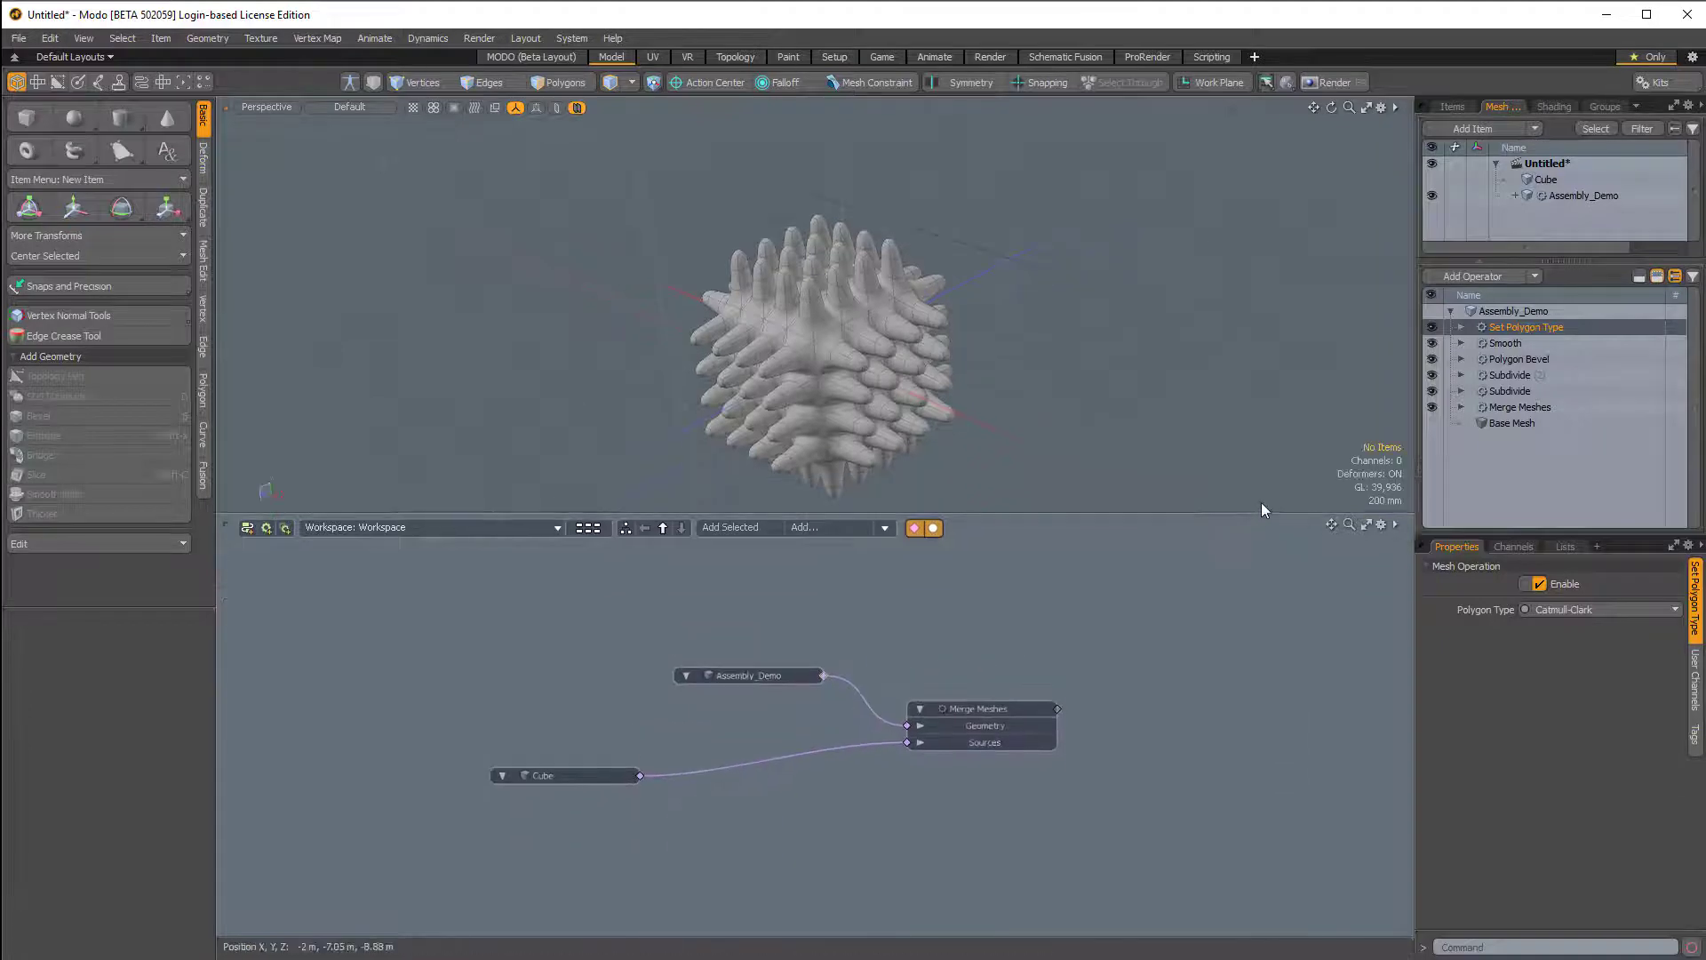
{"action": "left_click", "coordinate": [1502, 327]}
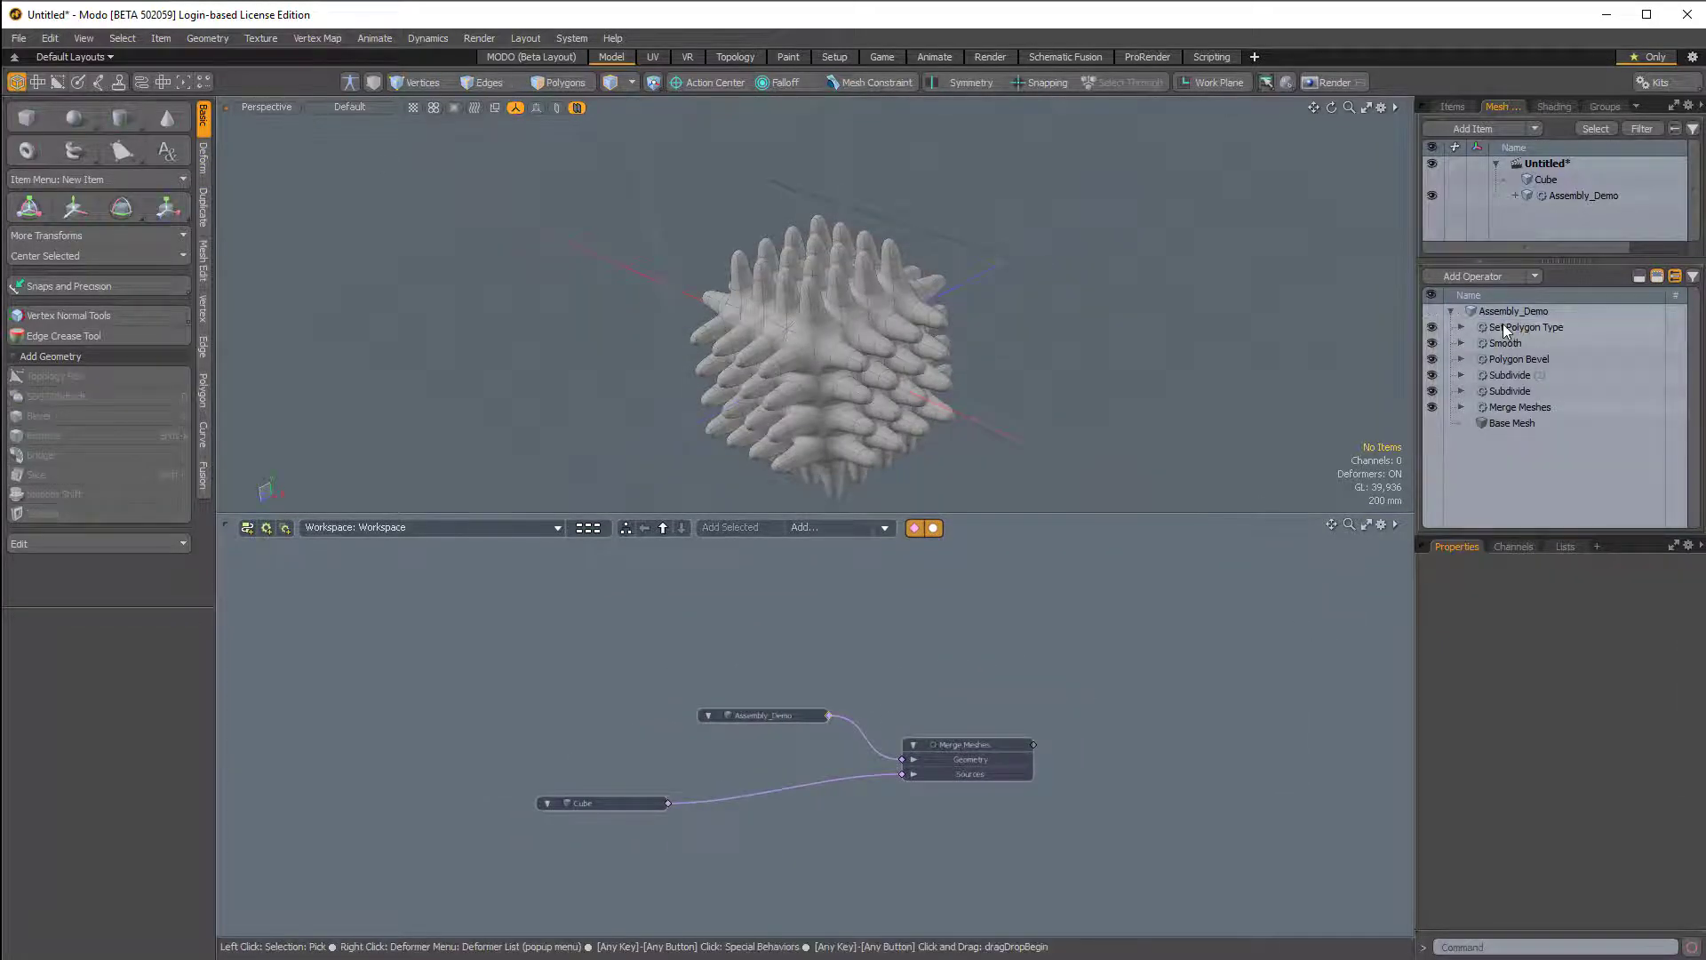
{"action": "left_click", "coordinate": [1502, 327]}
{"action": "left_click", "coordinate": [1510, 391], "text": "shift"}
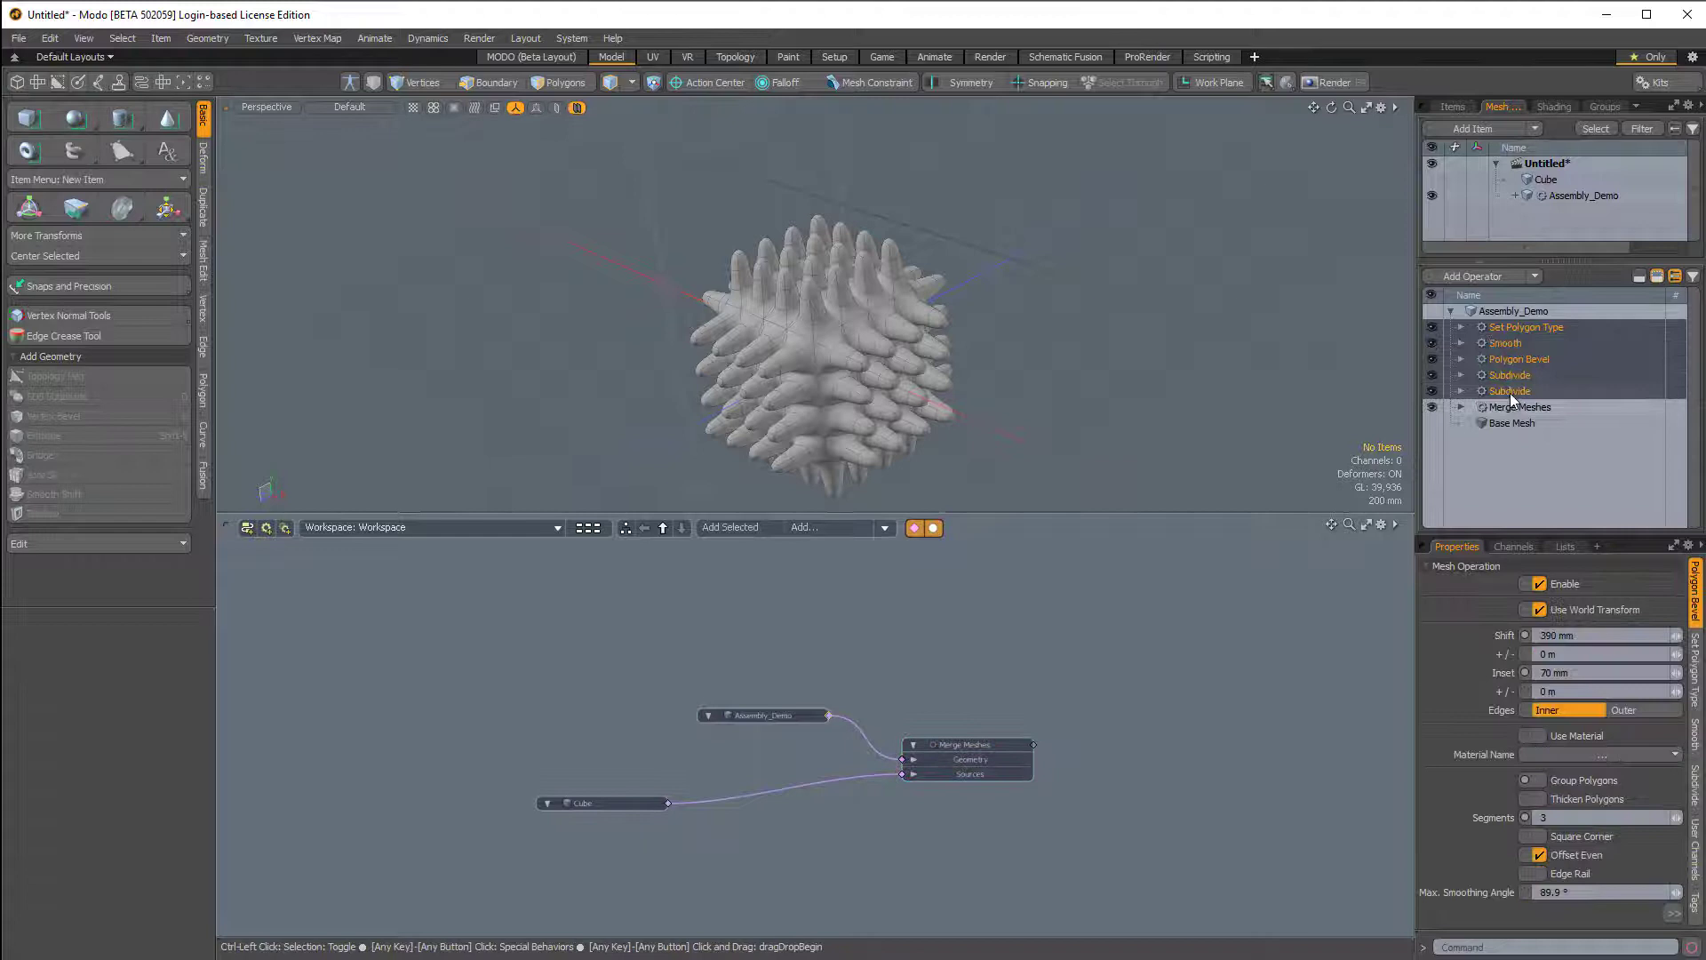
{"action": "left_click_drag", "start_coordinate": [1511, 395], "coordinate": [971, 662]}
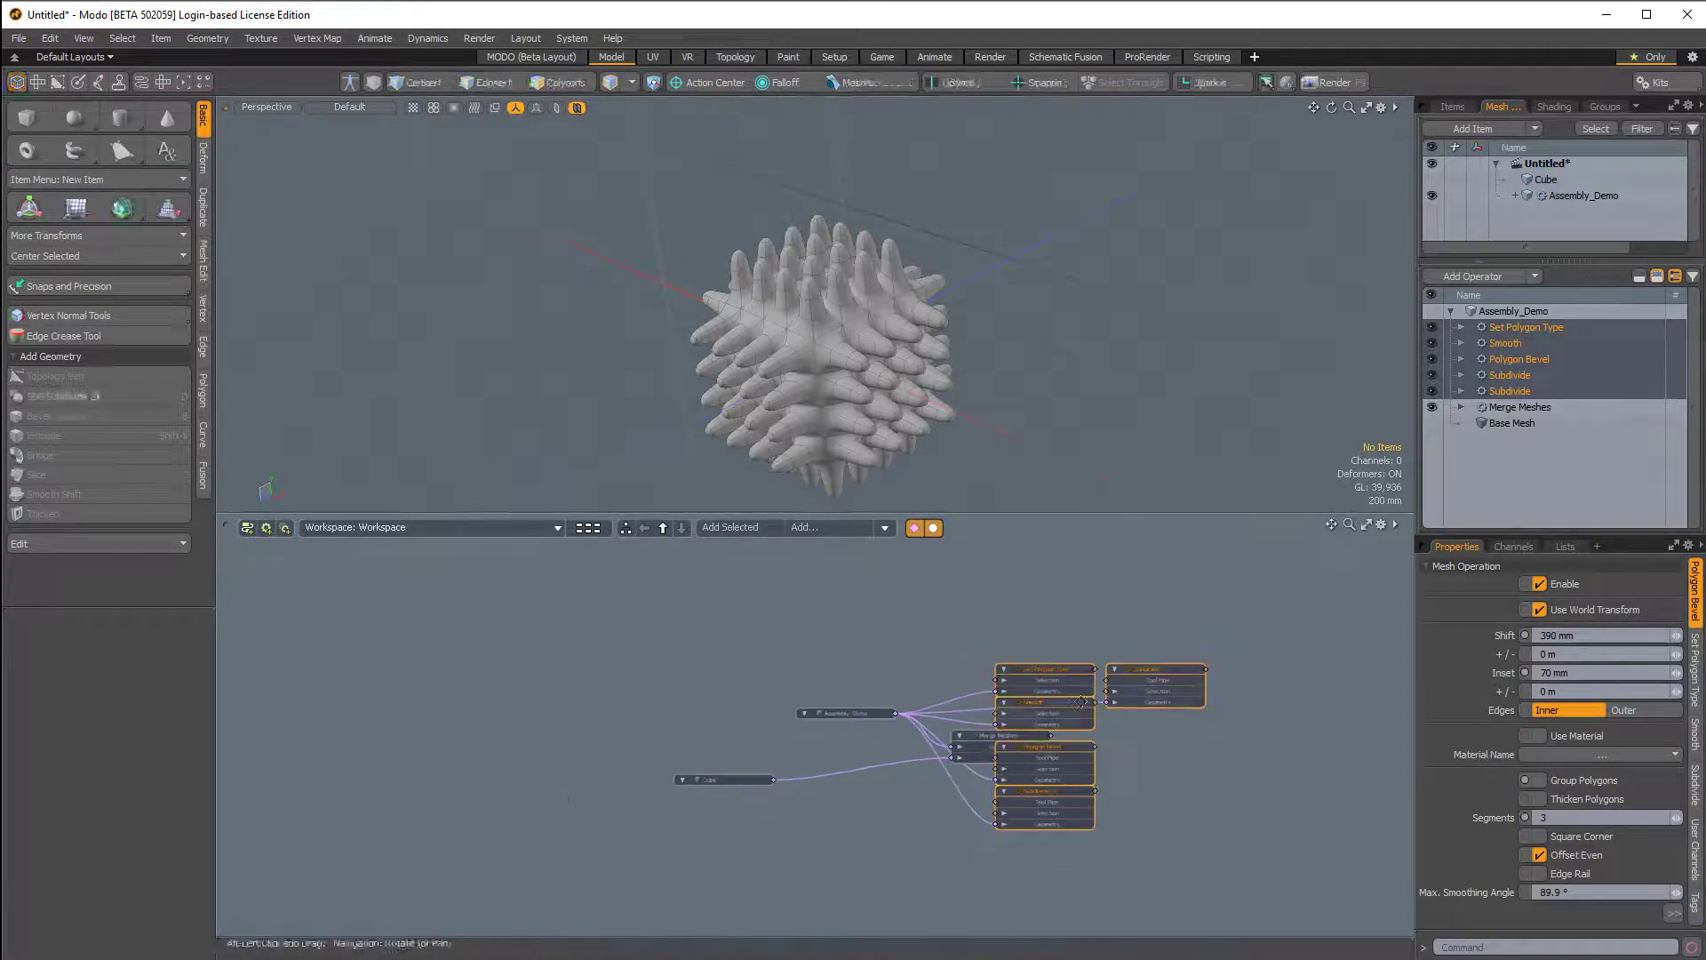
- Spread the overlapping Subdivide, Polygon Bevel, Set Polygon Type and Smooth nodes away from Merge Meshes in the schematic
{"action": "scroll", "coordinate": [1058, 691], "scroll_direction": "up", "scroll_amount": 5}
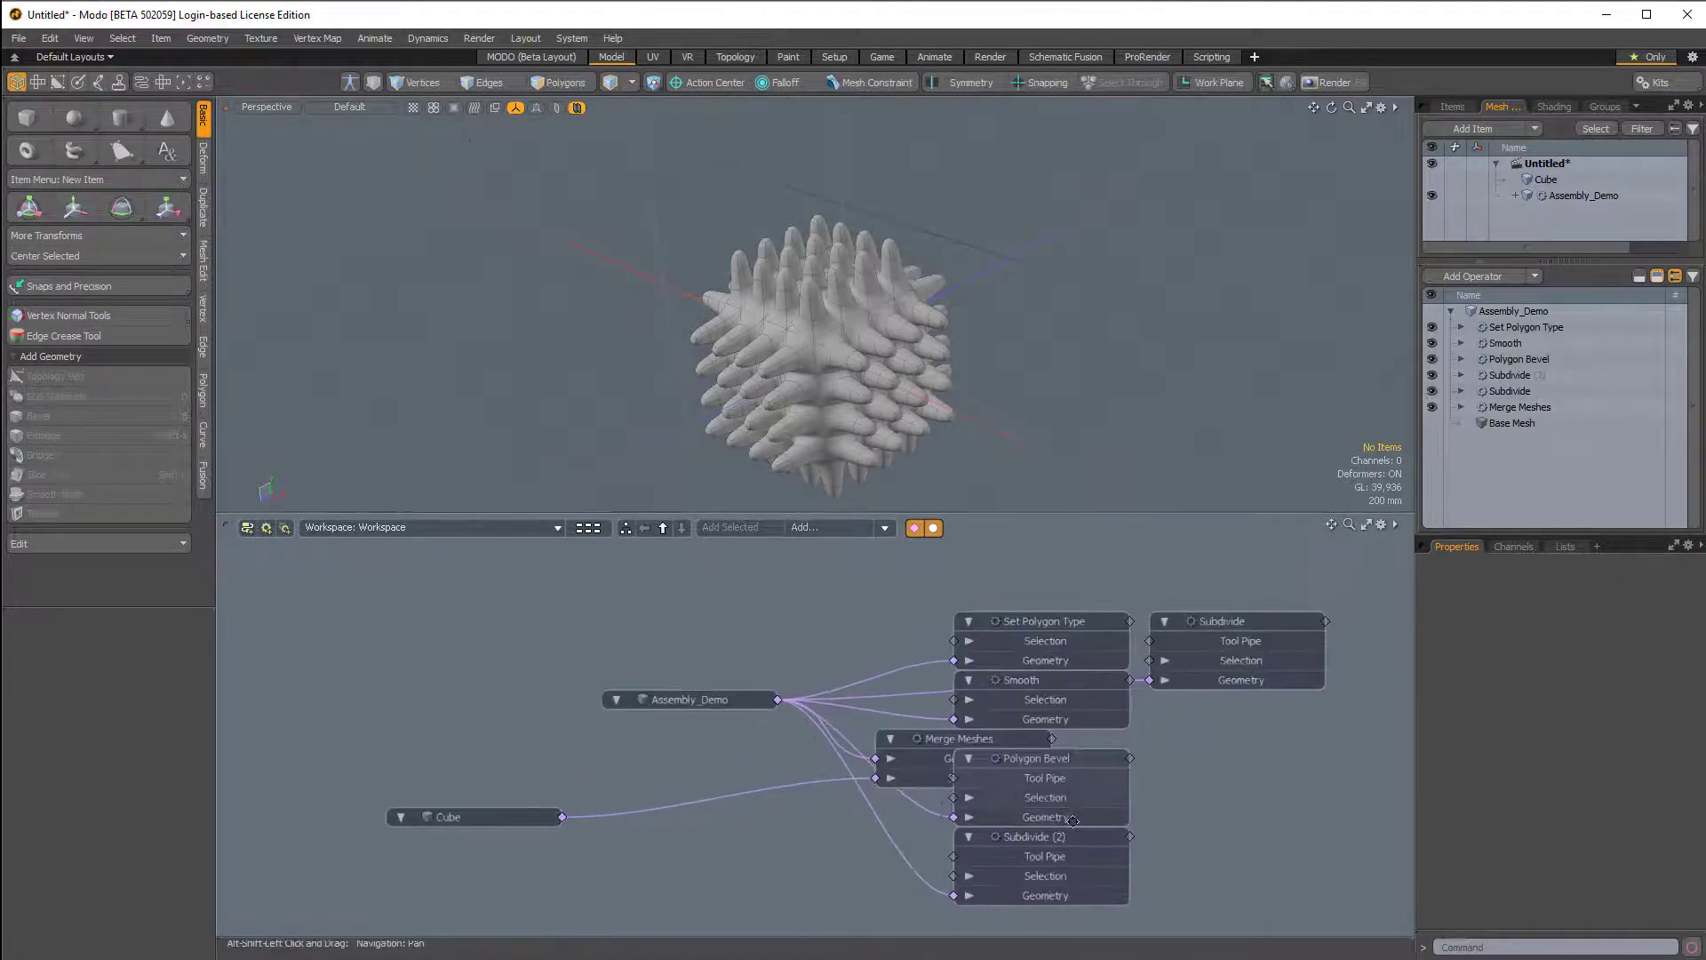
{"action": "left_click_drag", "start_coordinate": [1055, 846], "coordinate": [825, 614]}
{"action": "left_click_drag", "start_coordinate": [1229, 624], "coordinate": [802, 673]}
{"action": "middle_click_drag", "start_coordinate": [1016, 744], "coordinate": [999, 793]}
{"action": "scroll", "coordinate": [999, 793], "scroll_direction": "down", "scroll_amount": 1}
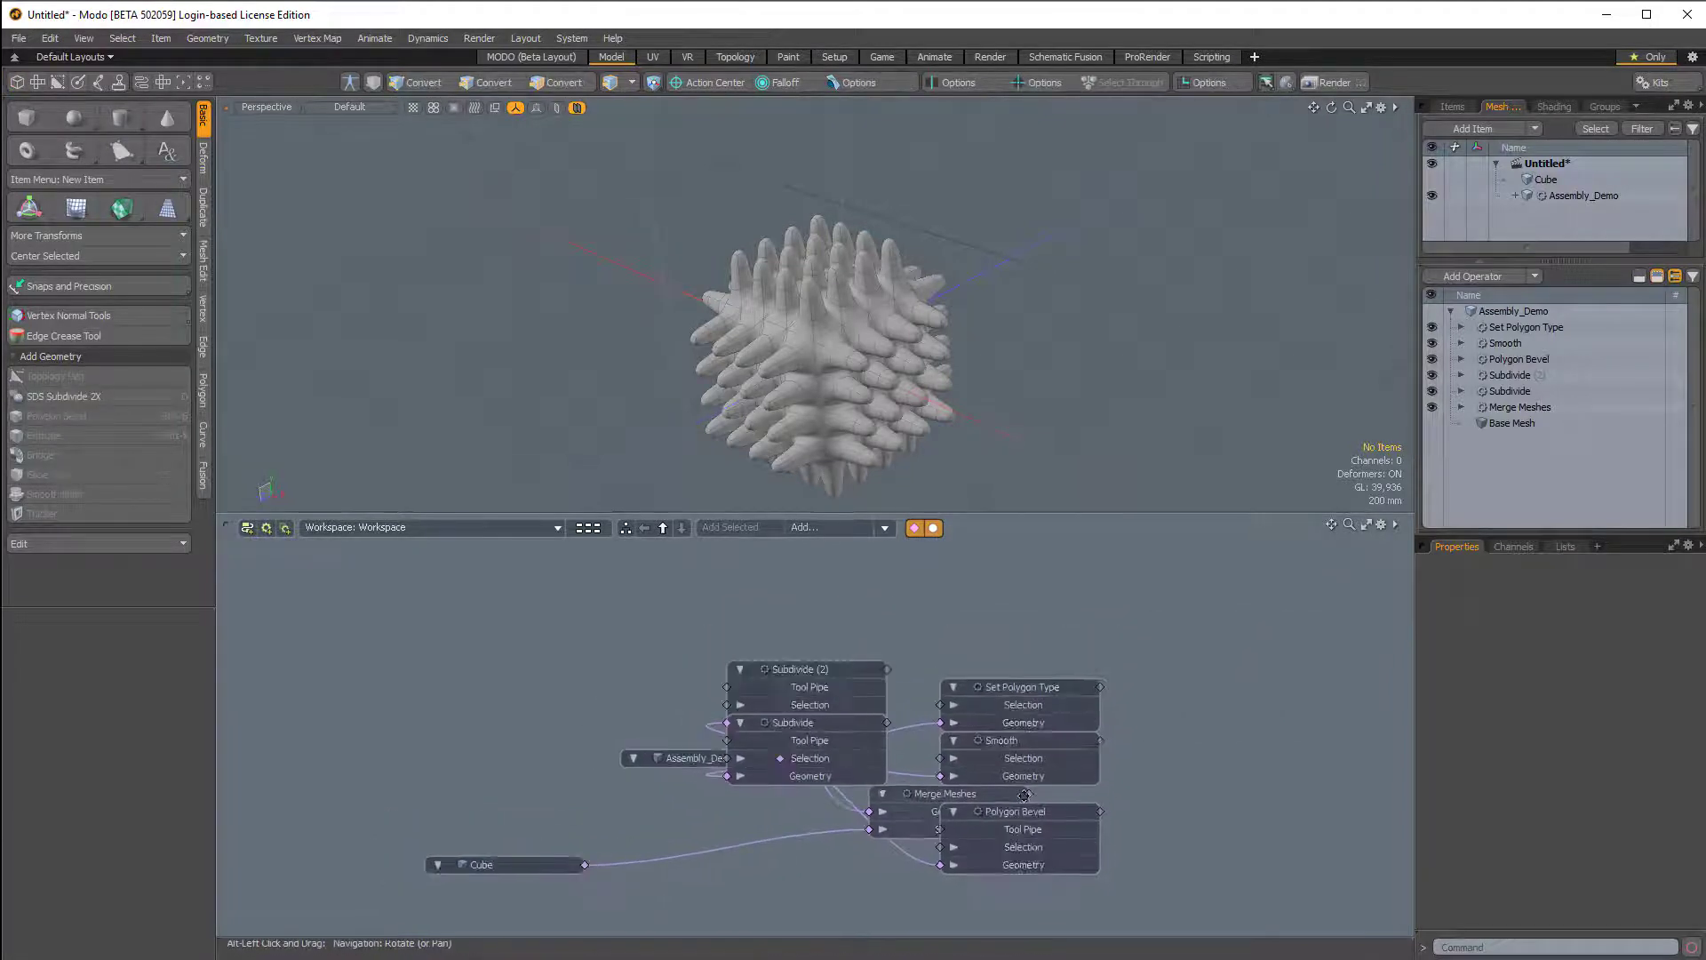
{"action": "left_click_drag", "start_coordinate": [1026, 816], "coordinate": [1007, 551]}
{"action": "left_click_drag", "start_coordinate": [1027, 690], "coordinate": [744, 529]}
{"action": "middle_click_drag", "start_coordinate": [1011, 738], "coordinate": [1013, 773]}
{"action": "left_click_drag", "start_coordinate": [1013, 773], "coordinate": [1191, 613]}
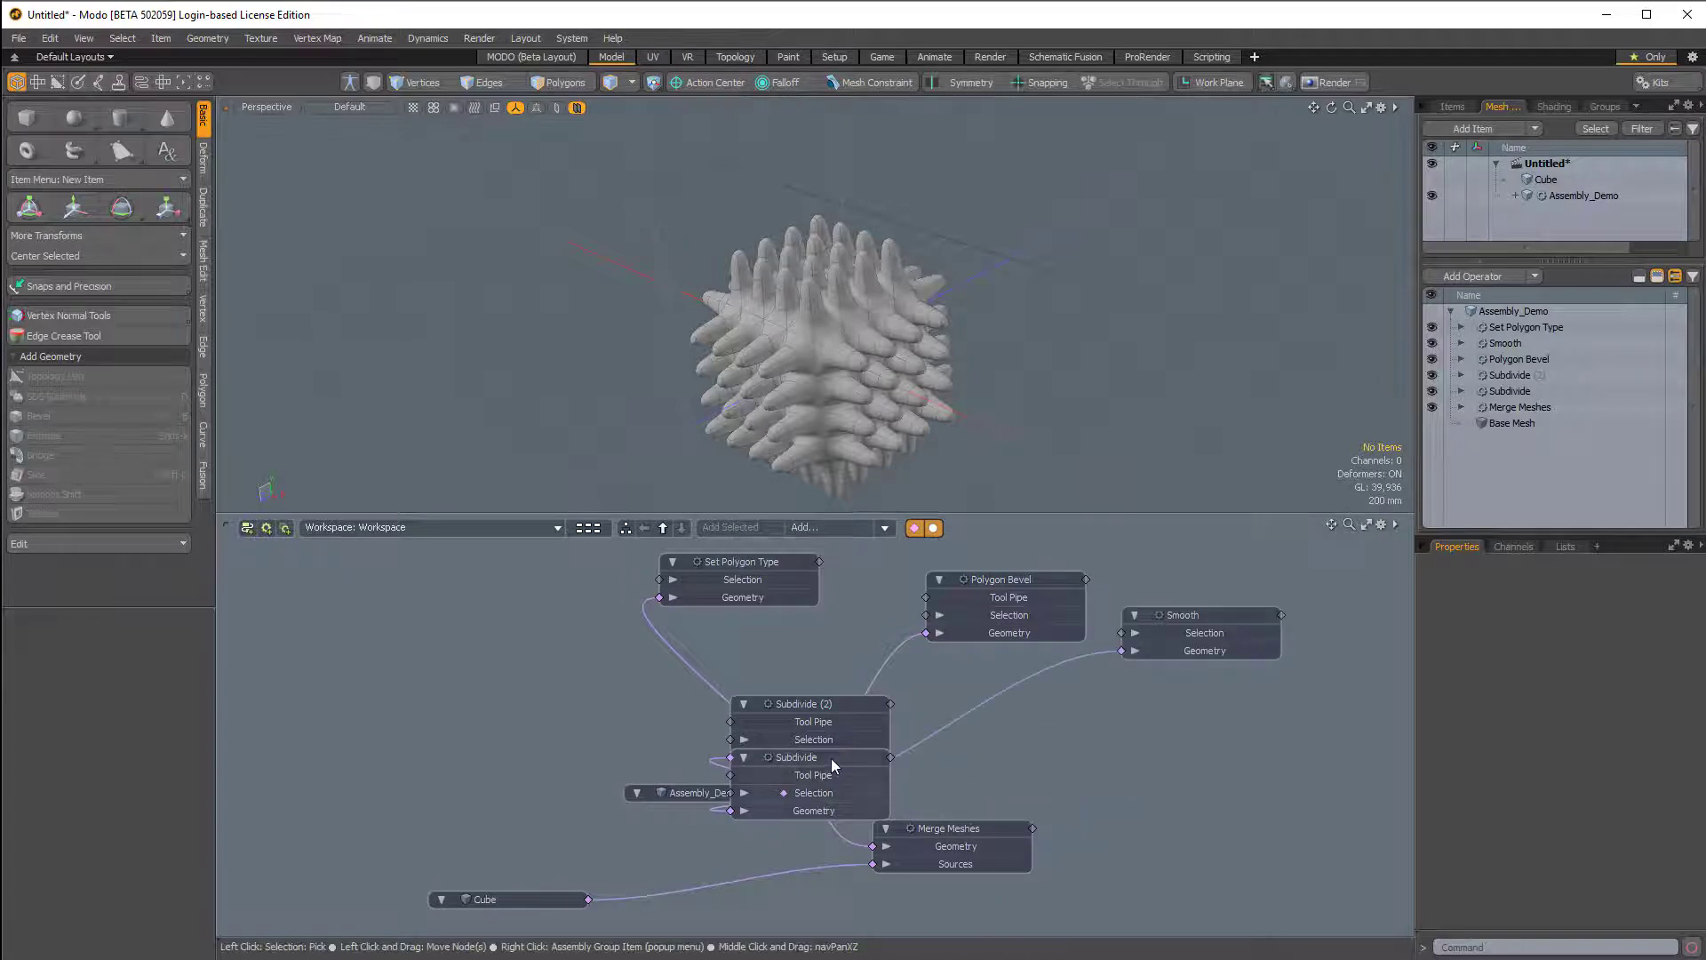
- Place the Subdivide node directly above Merge Meshes and Subdivide (2) above it in the schematic
{"action": "left_click_drag", "start_coordinate": [830, 759], "coordinate": [984, 743]}
{"action": "scroll", "coordinate": [1013, 741], "scroll_direction": "down", "scroll_amount": 1}
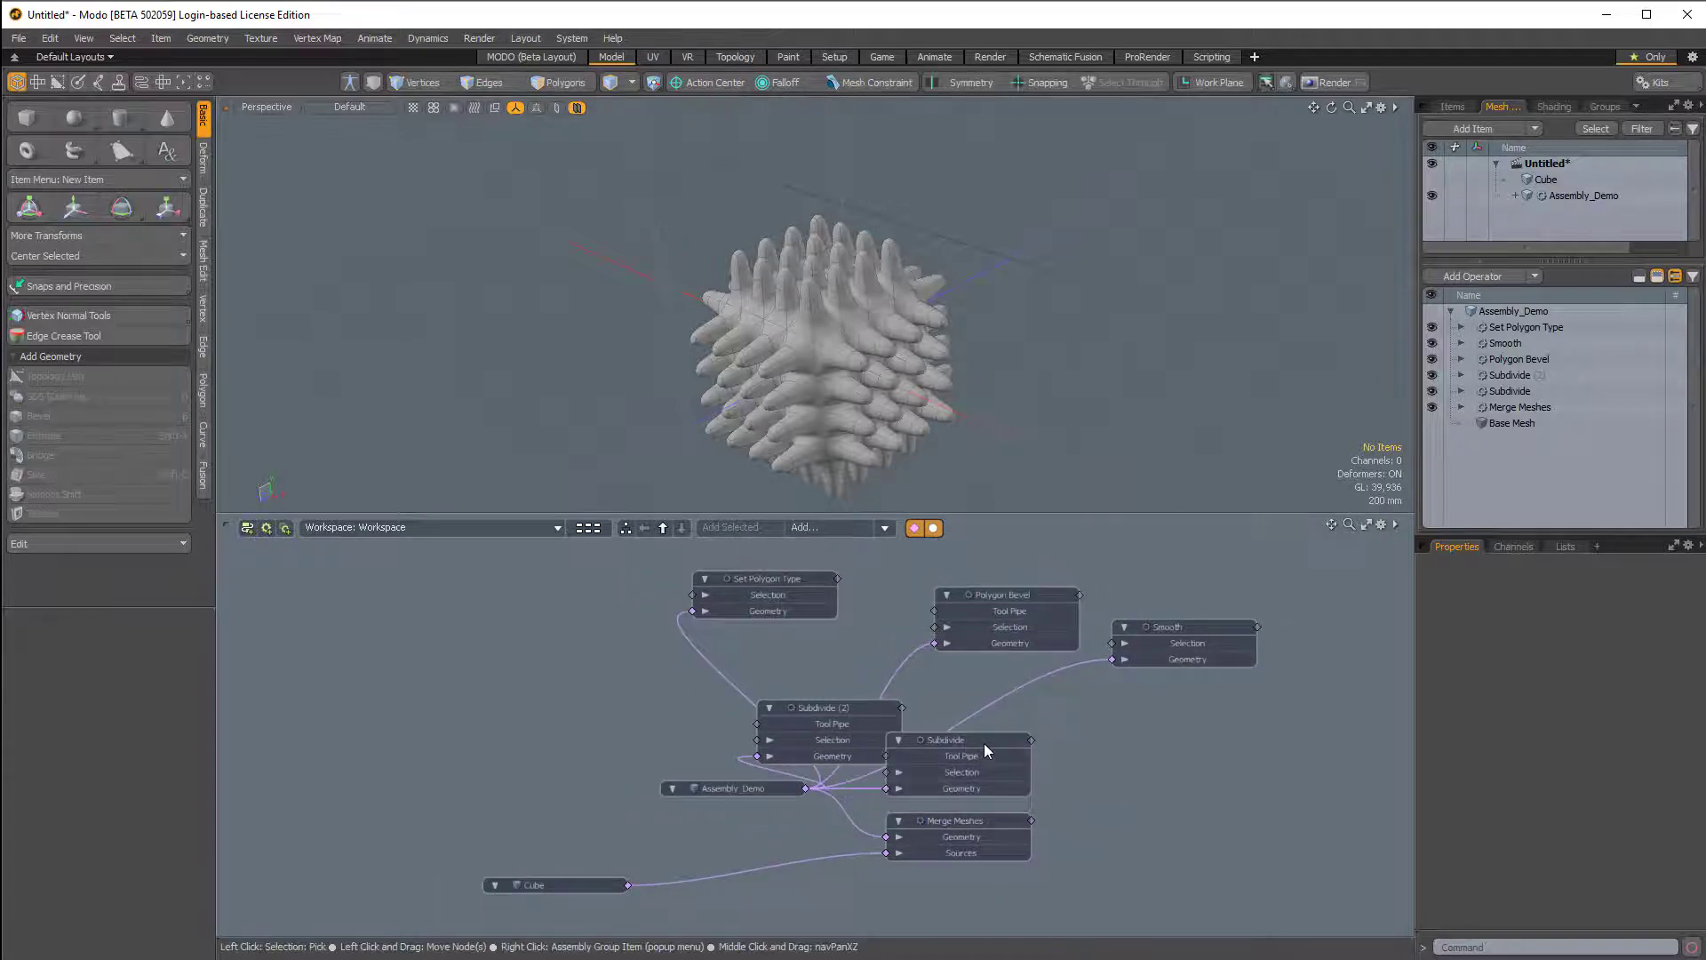
{"action": "left_click_drag", "start_coordinate": [848, 708], "coordinate": [963, 659]}
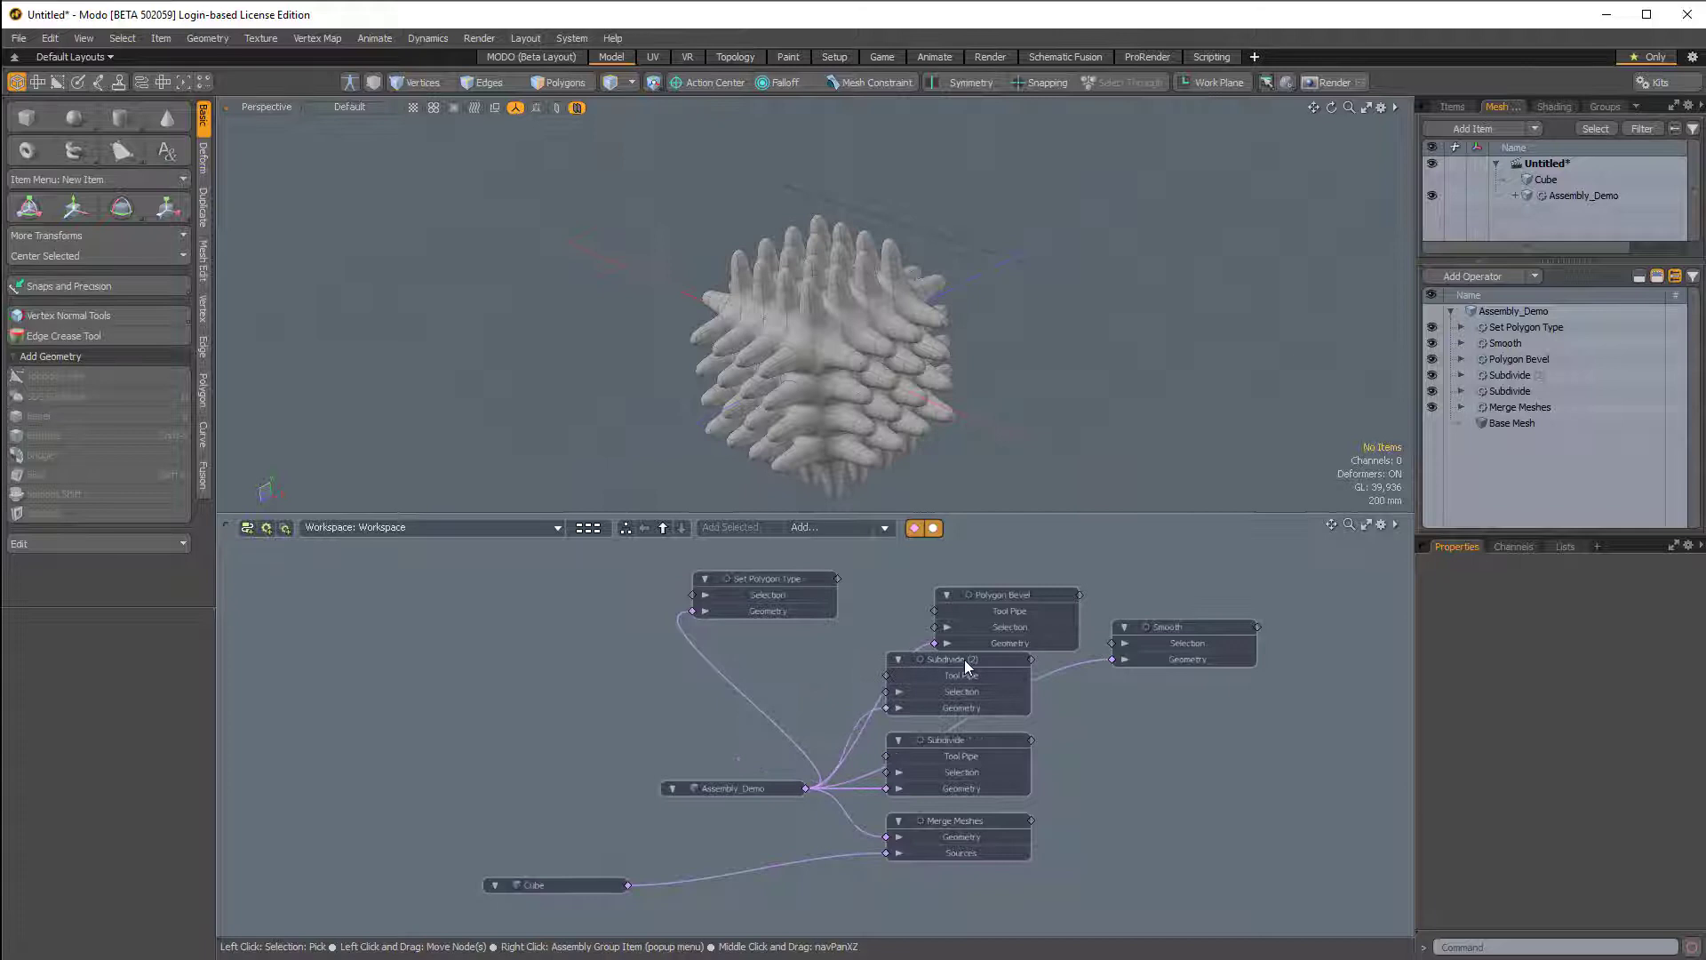
{"action": "middle_click_drag", "start_coordinate": [964, 660], "coordinate": [959, 687]}
{"action": "scroll", "coordinate": [950, 695], "scroll_direction": "down", "scroll_amount": 3}
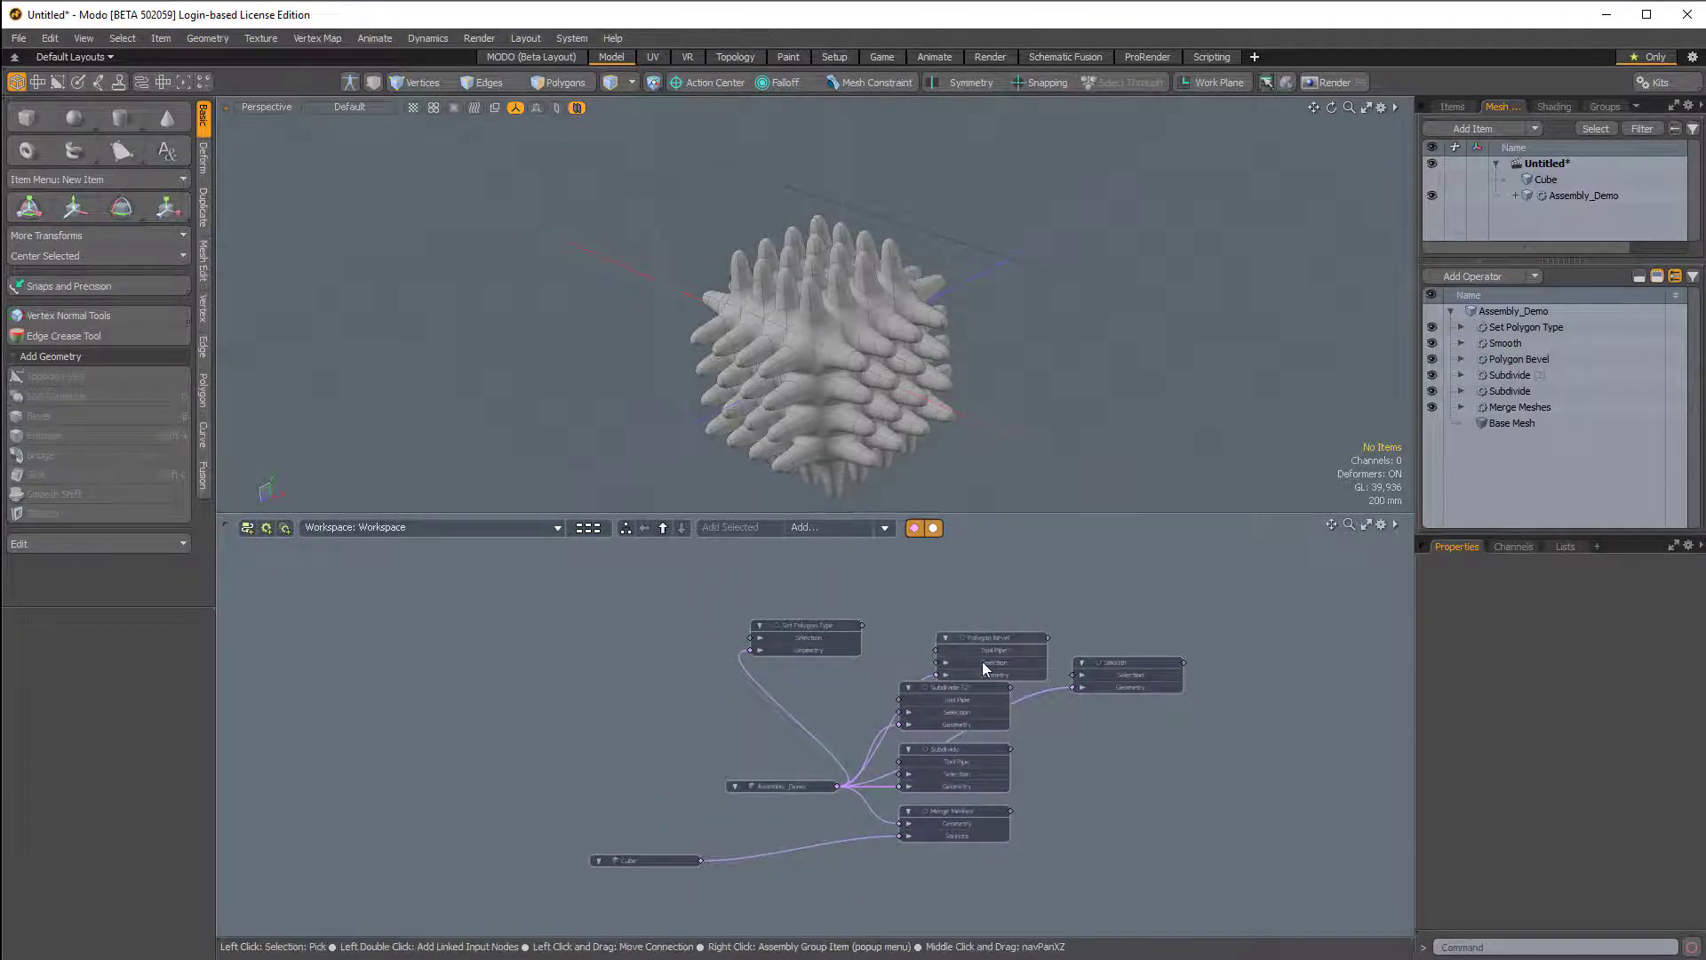
- Stack the Polygon Bevel, Smooth and Set Polygon Type nodes above Subdivide (2) in one evenly spaced column matching the operator order
{"action": "left_click_drag", "start_coordinate": [971, 633], "coordinate": [795, 622]}
{"action": "left_click_drag", "start_coordinate": [1107, 661], "coordinate": [1144, 612]}
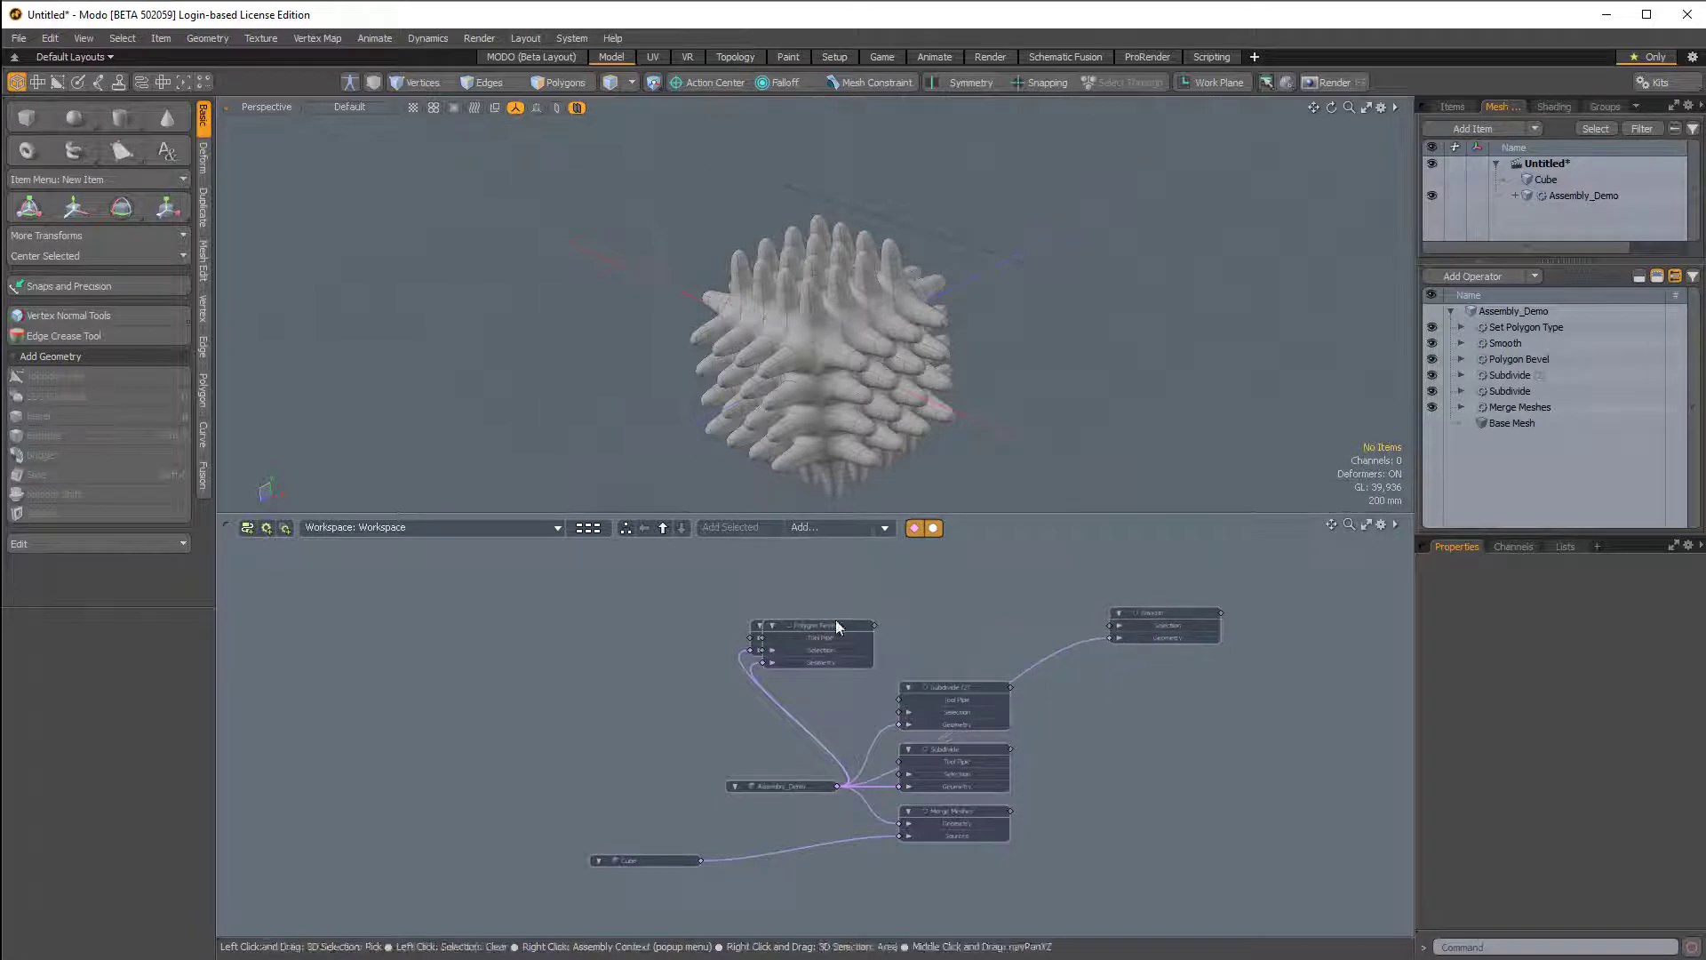
{"action": "left_click_drag", "start_coordinate": [830, 621], "coordinate": [962, 635]}
{"action": "left_click_drag", "start_coordinate": [1157, 625], "coordinate": [939, 594]}
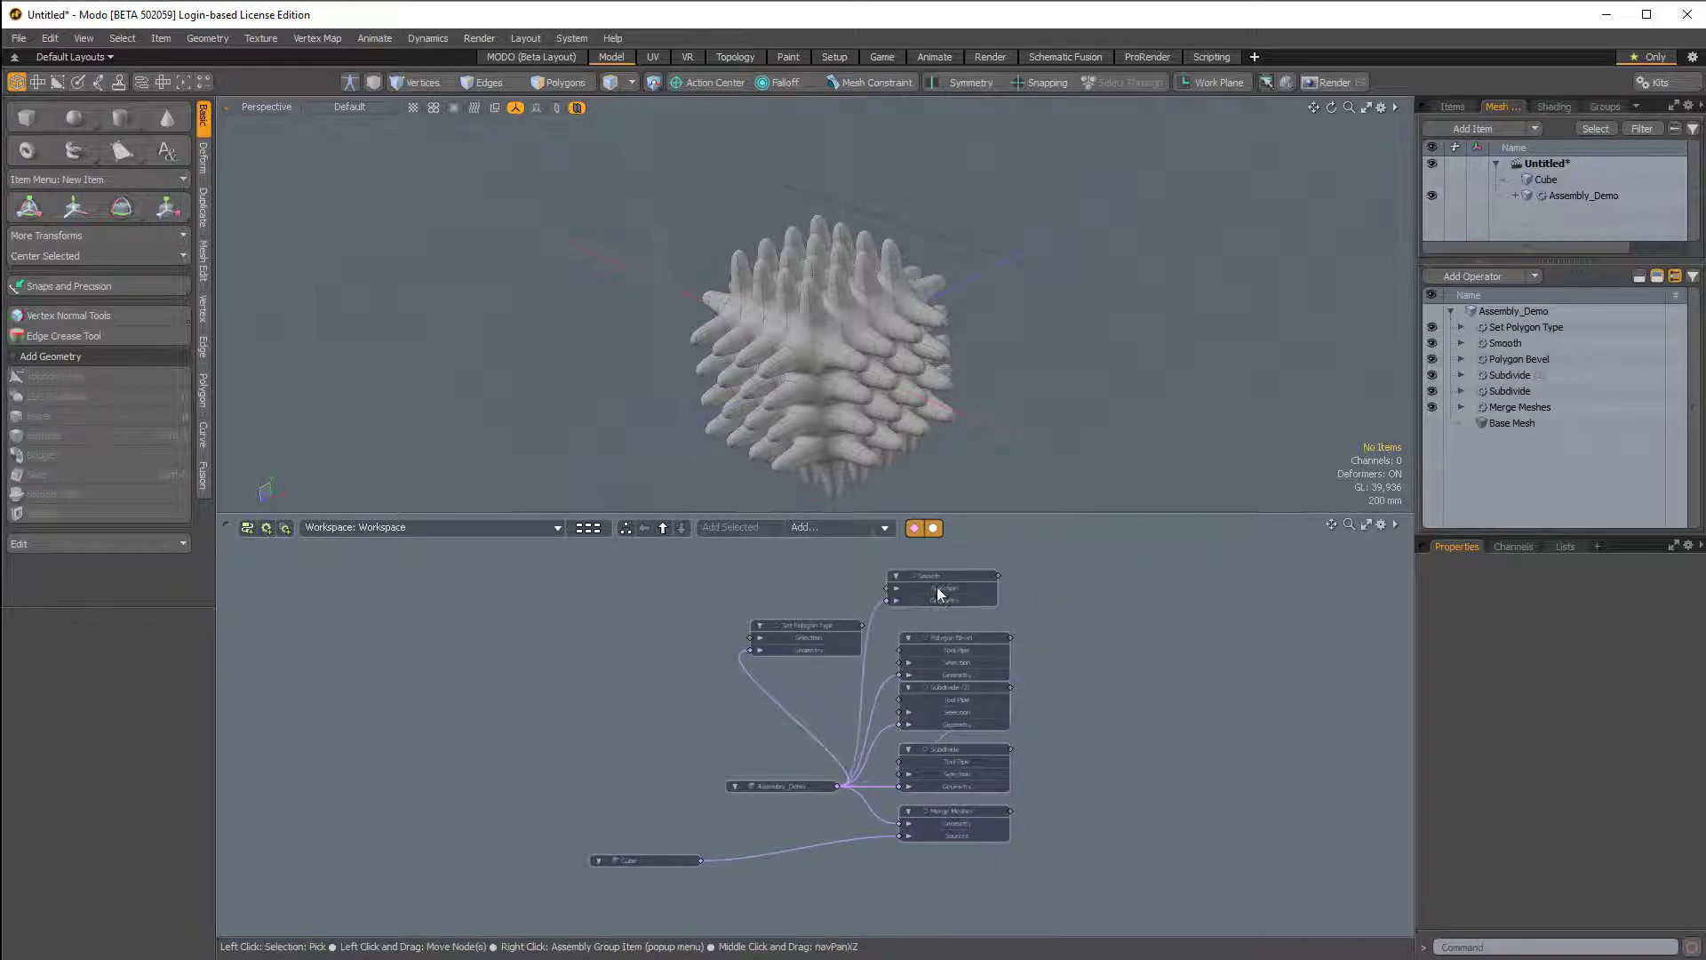
{"action": "left_click_drag", "start_coordinate": [819, 626], "coordinate": [967, 549]}
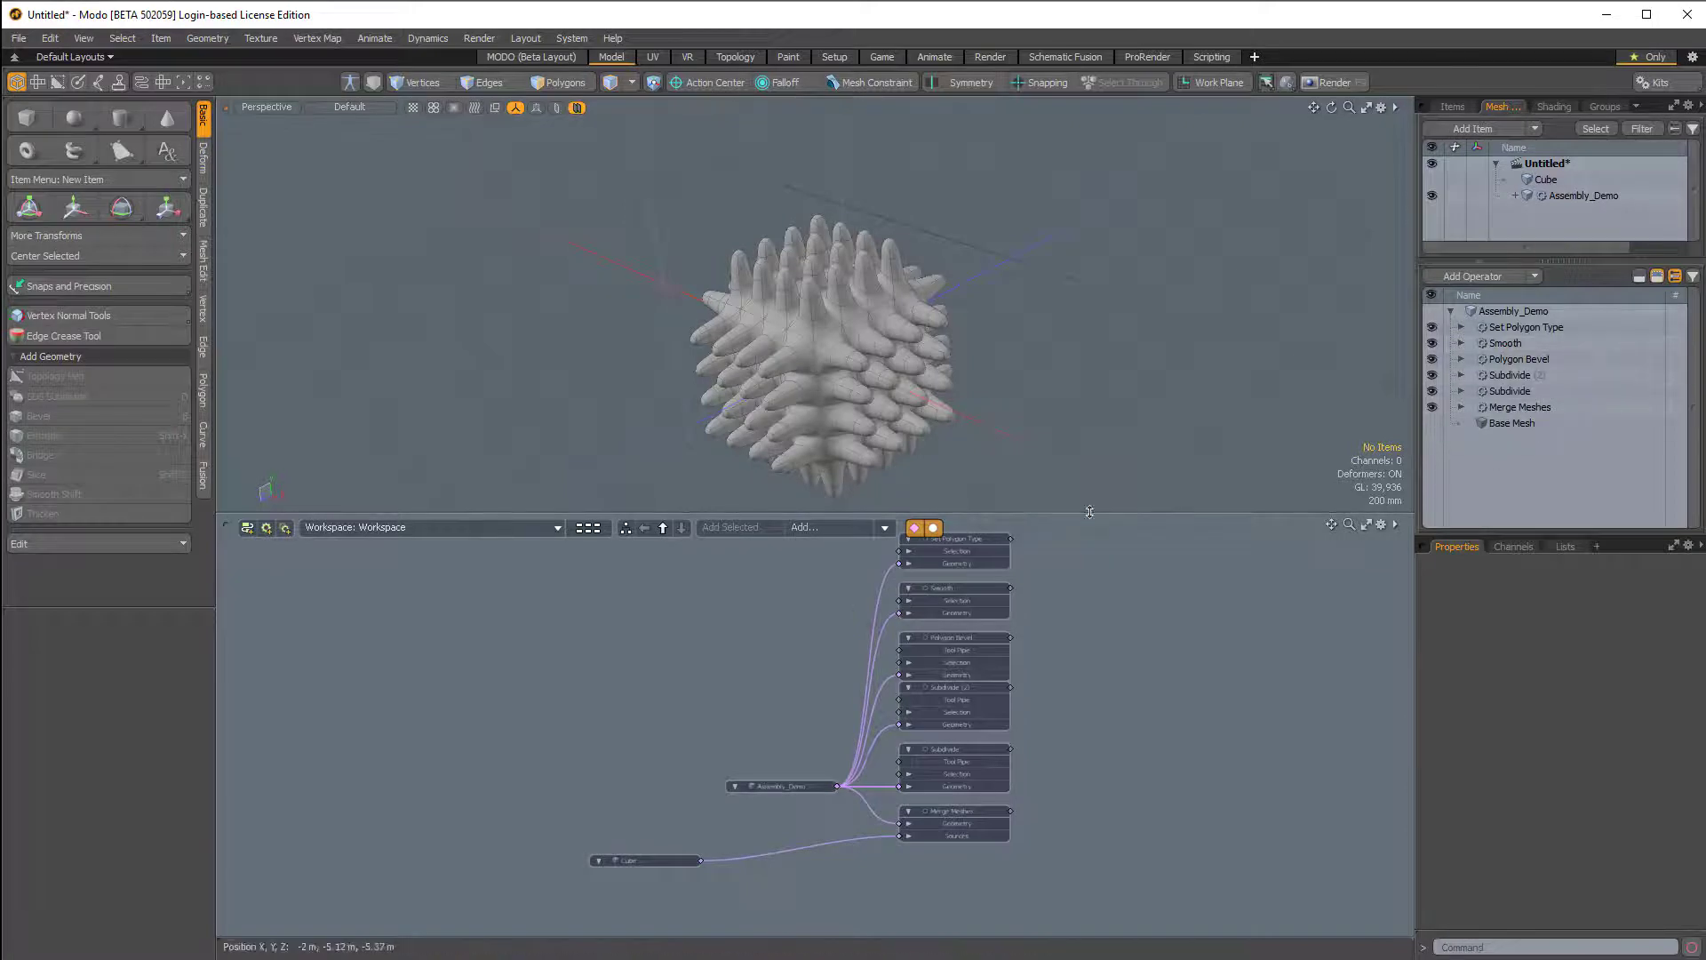
{"action": "left_click_drag", "start_coordinate": [1091, 589], "coordinate": [1135, 629], "text": "ctrl+alt"}
{"action": "left_click", "coordinate": [1101, 637]}
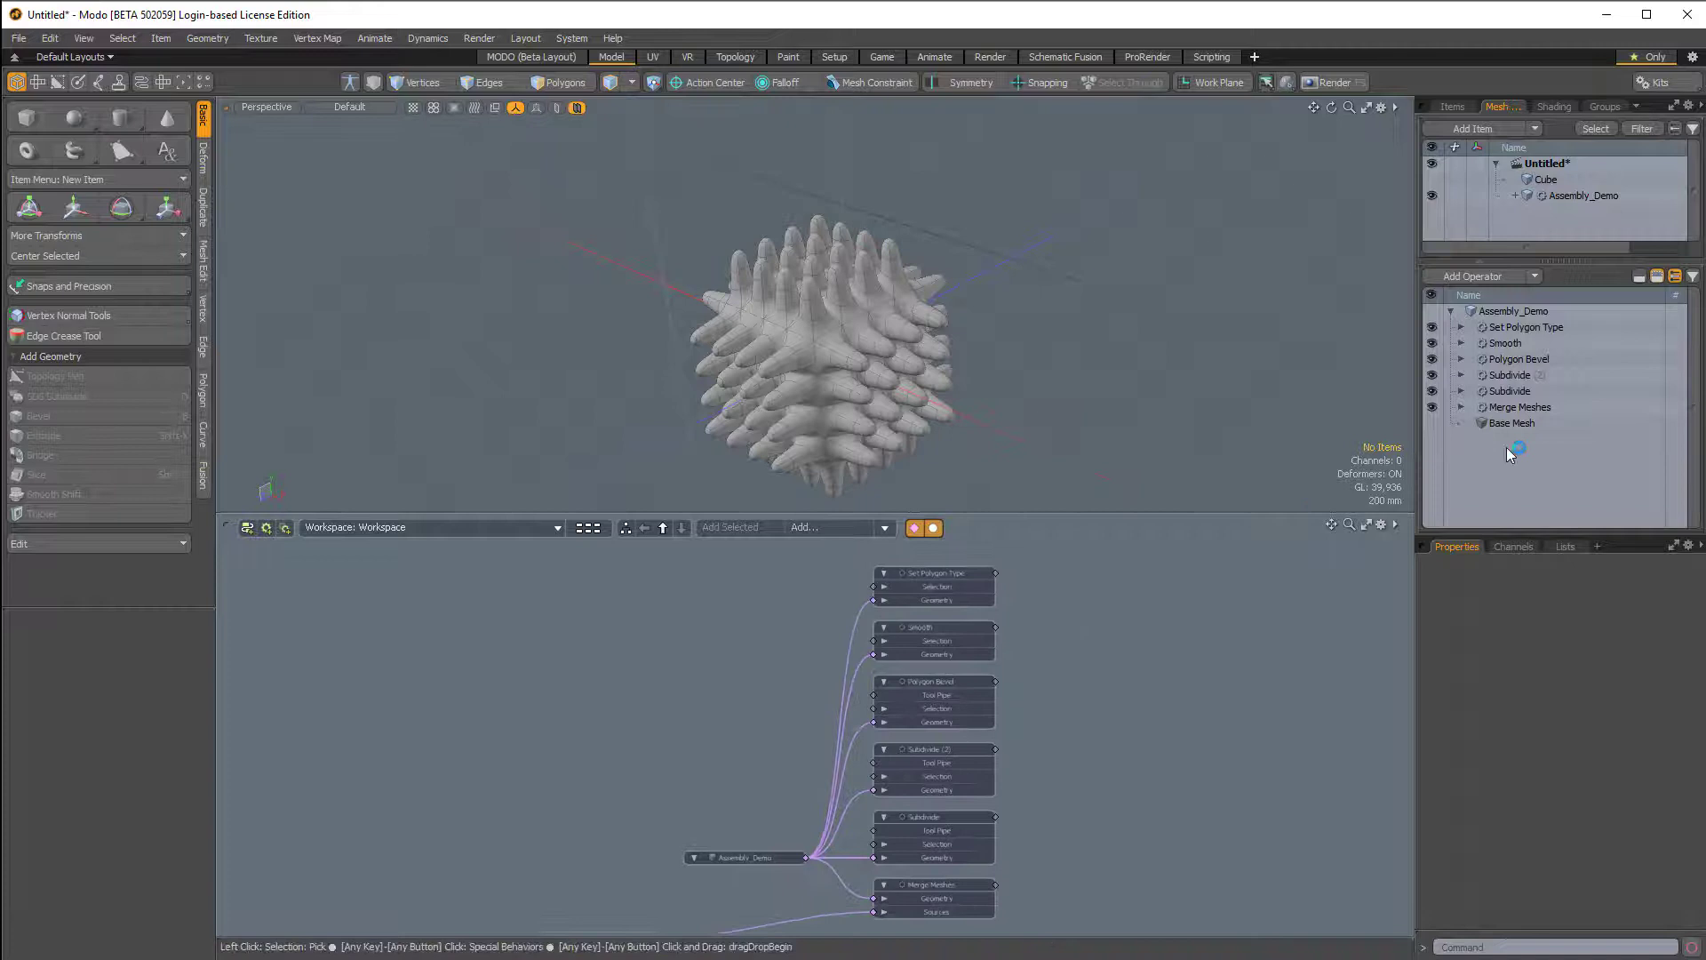
- Examine the mesh at each operator in the stack, going from Merge Meshes up to Set Polygon Type
{"action": "left_click", "coordinate": [1508, 410]}
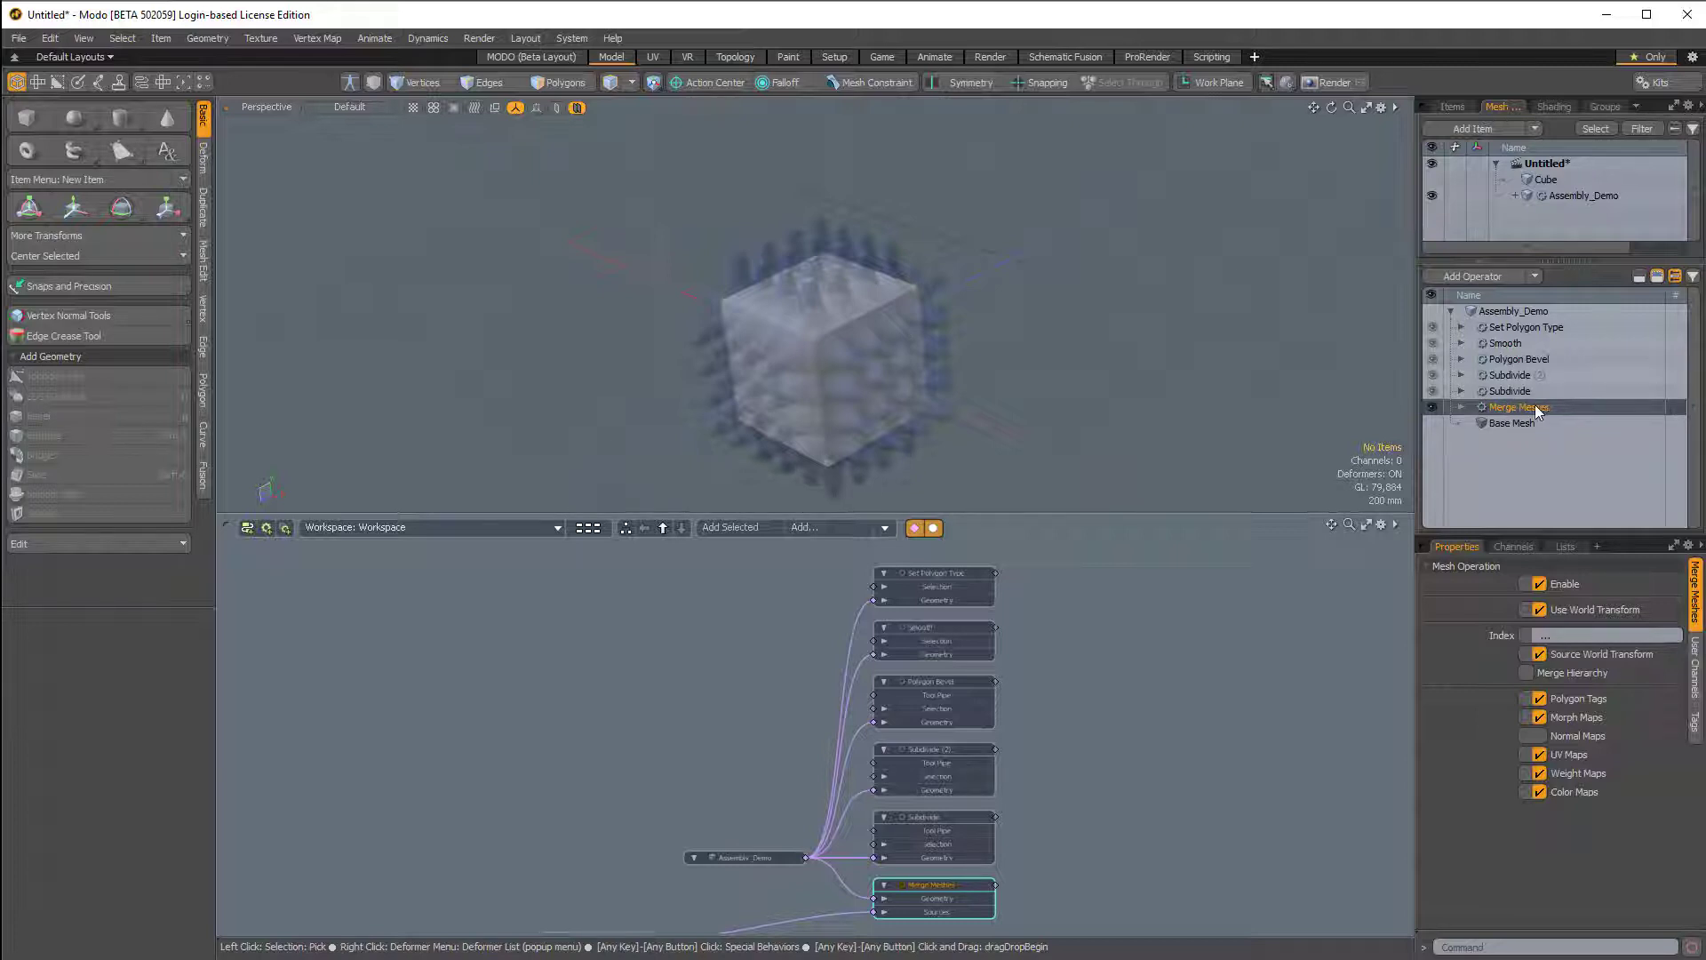
{"action": "left_click", "coordinate": [1508, 392]}
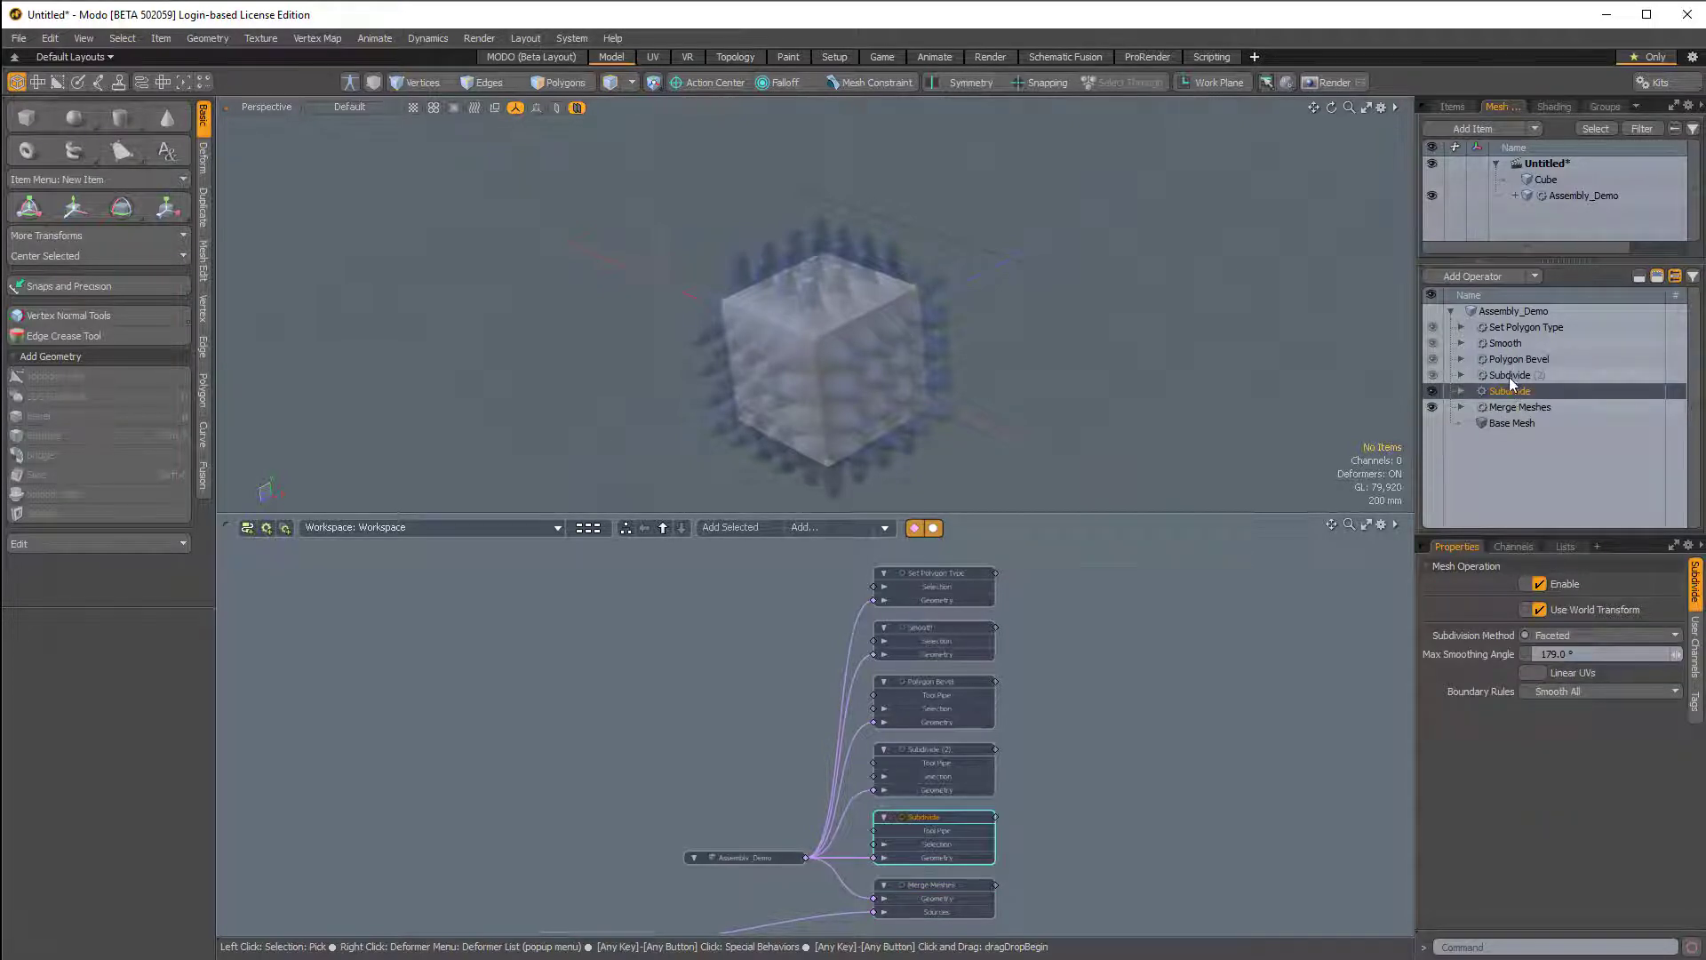
{"action": "left_click", "coordinate": [1516, 373]}
{"action": "left_click", "coordinate": [1517, 359]}
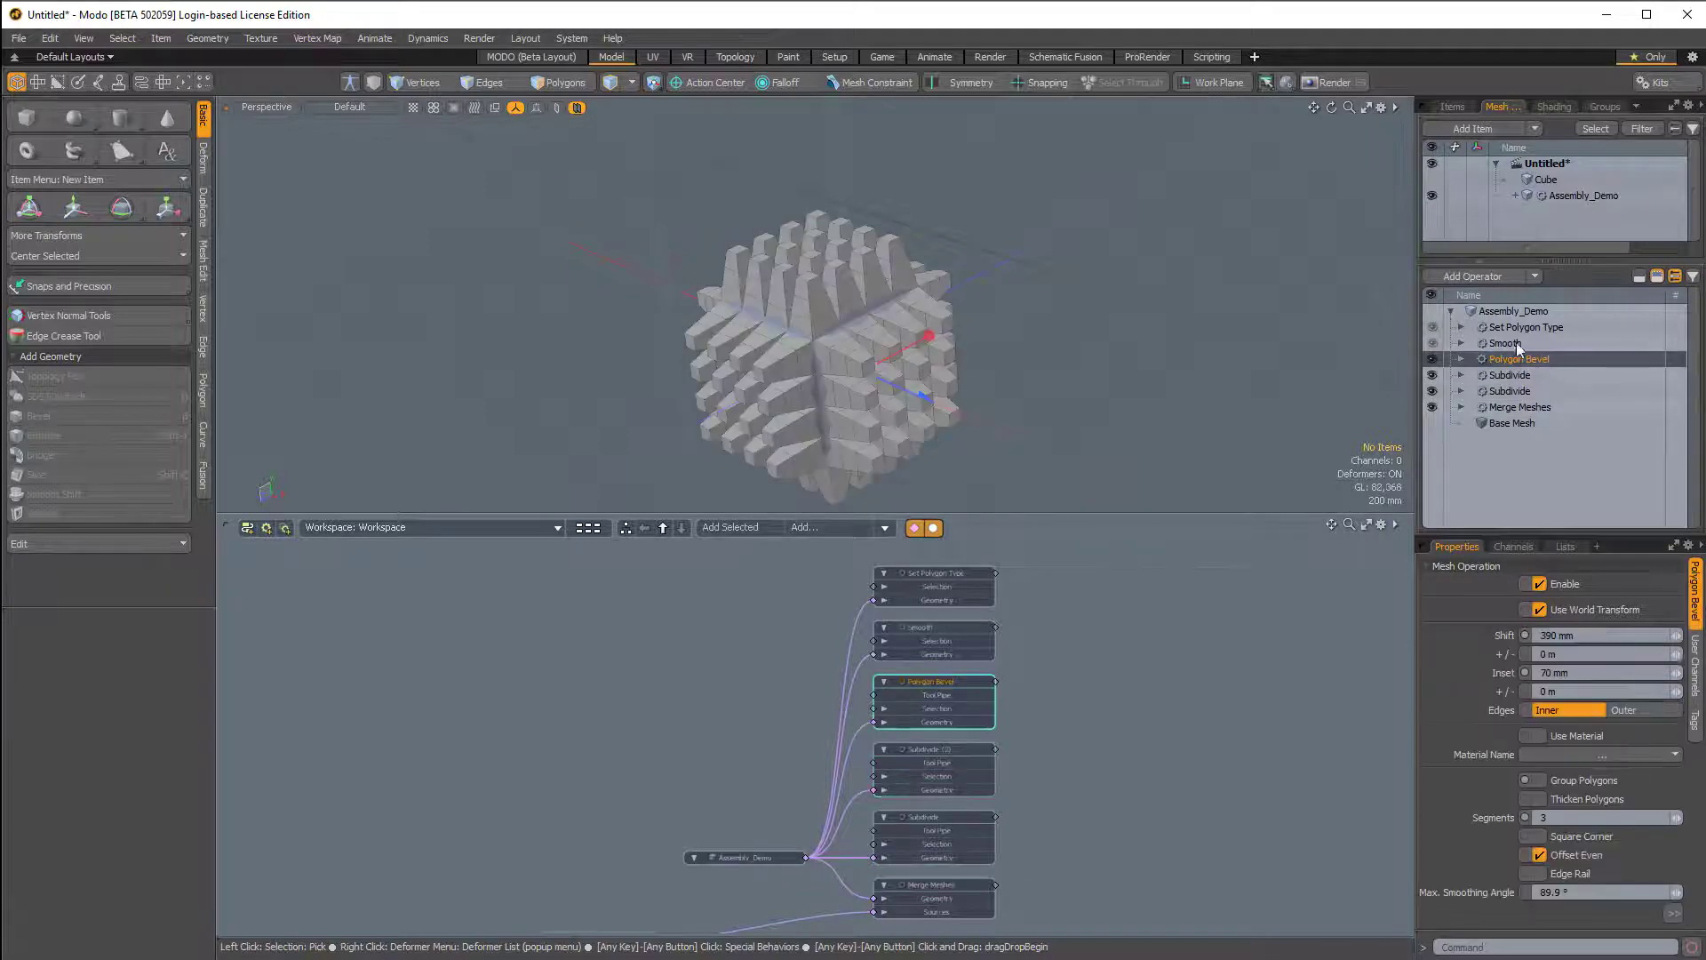
{"action": "left_click", "coordinate": [1505, 344]}
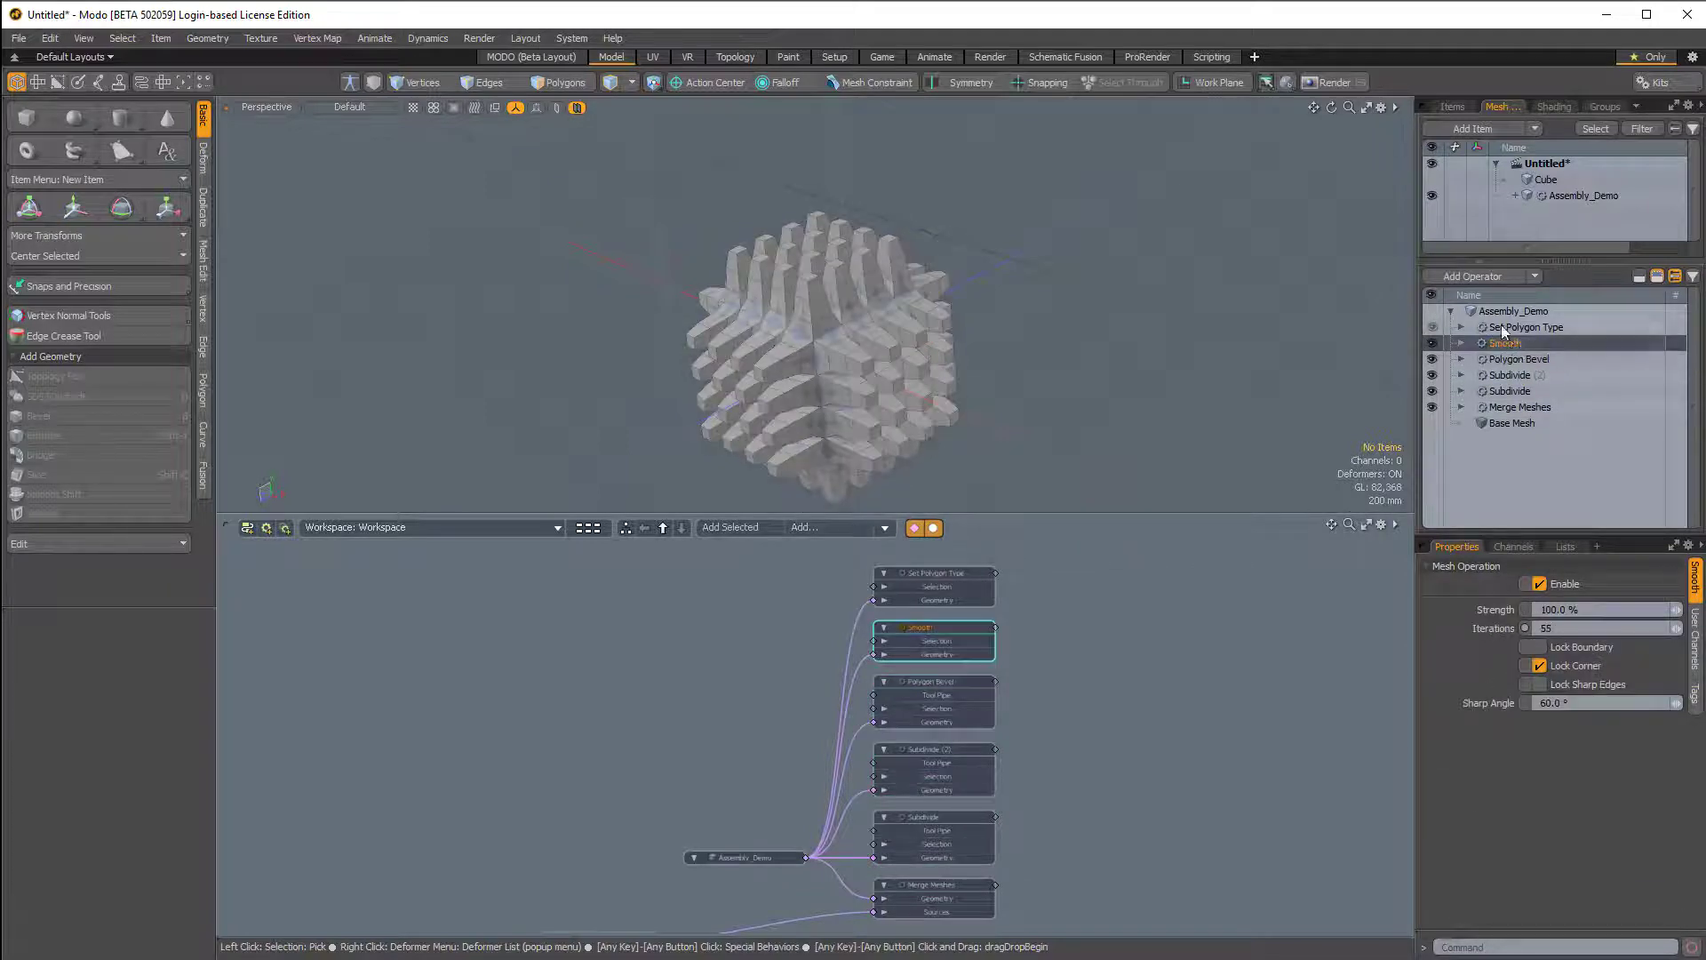
{"action": "left_click", "coordinate": [1503, 327]}
- Move the Assembly_Demo node up beside the middle of the operator column in the schematic and clear the selection
{"action": "scroll", "coordinate": [1127, 681], "scroll_direction": "down", "scroll_amount": 1}
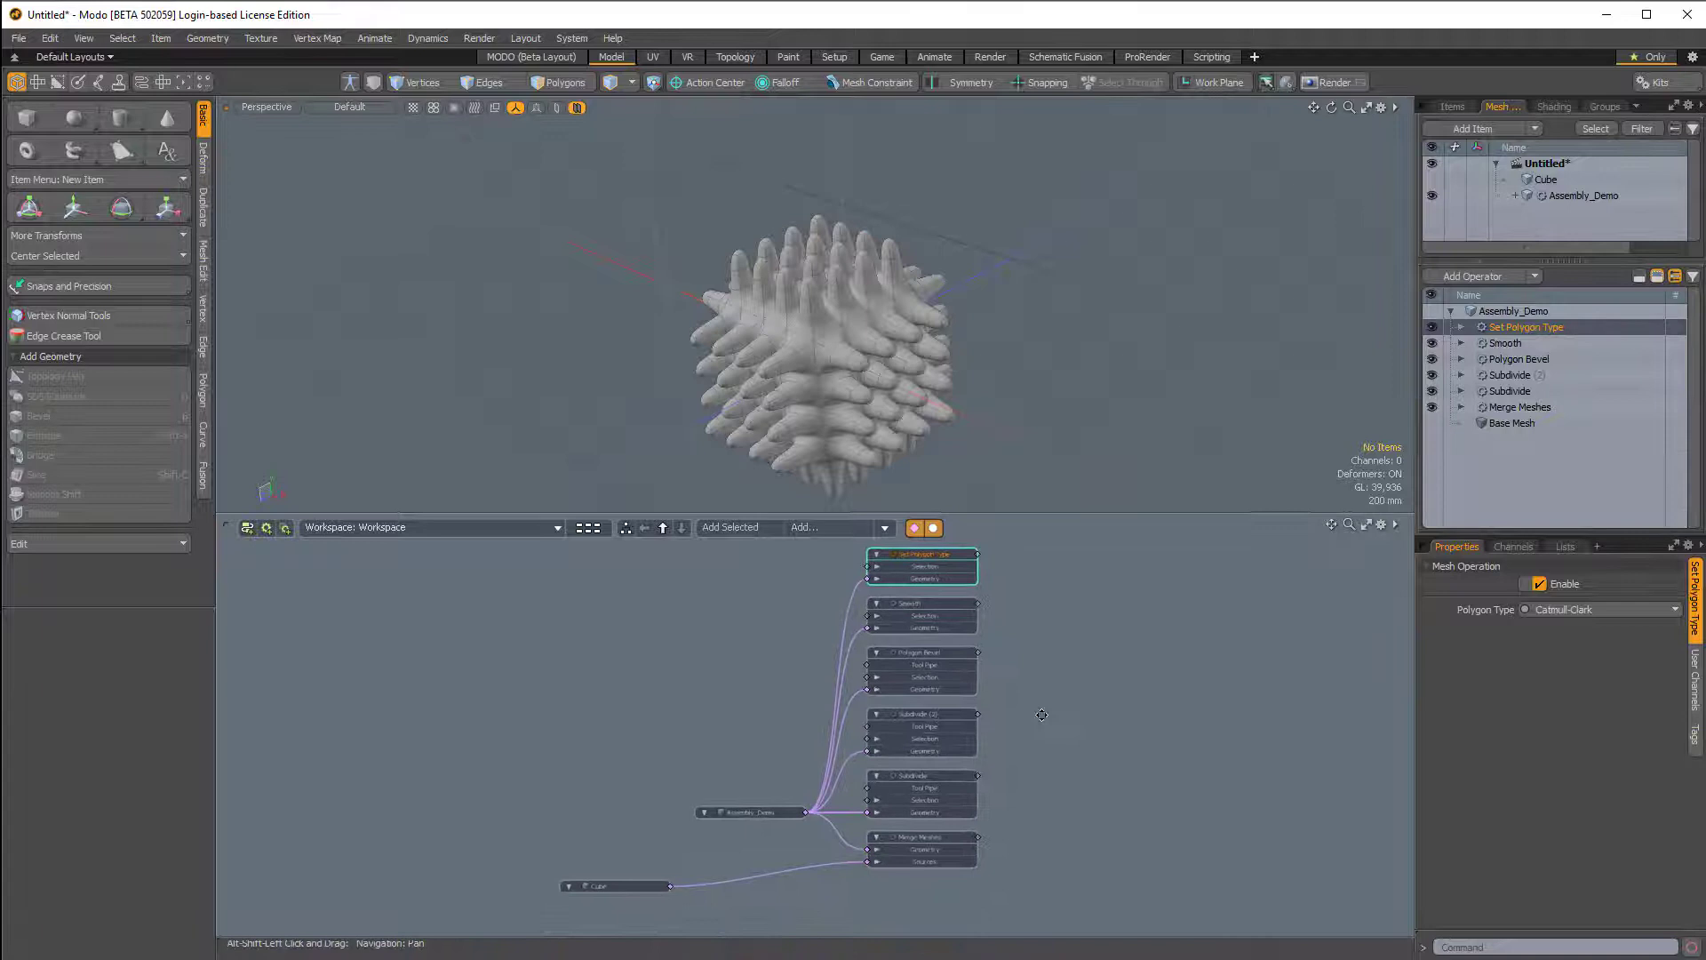
{"action": "left_click_drag", "start_coordinate": [1041, 715], "coordinate": [1037, 742], "text": "alt+shift"}
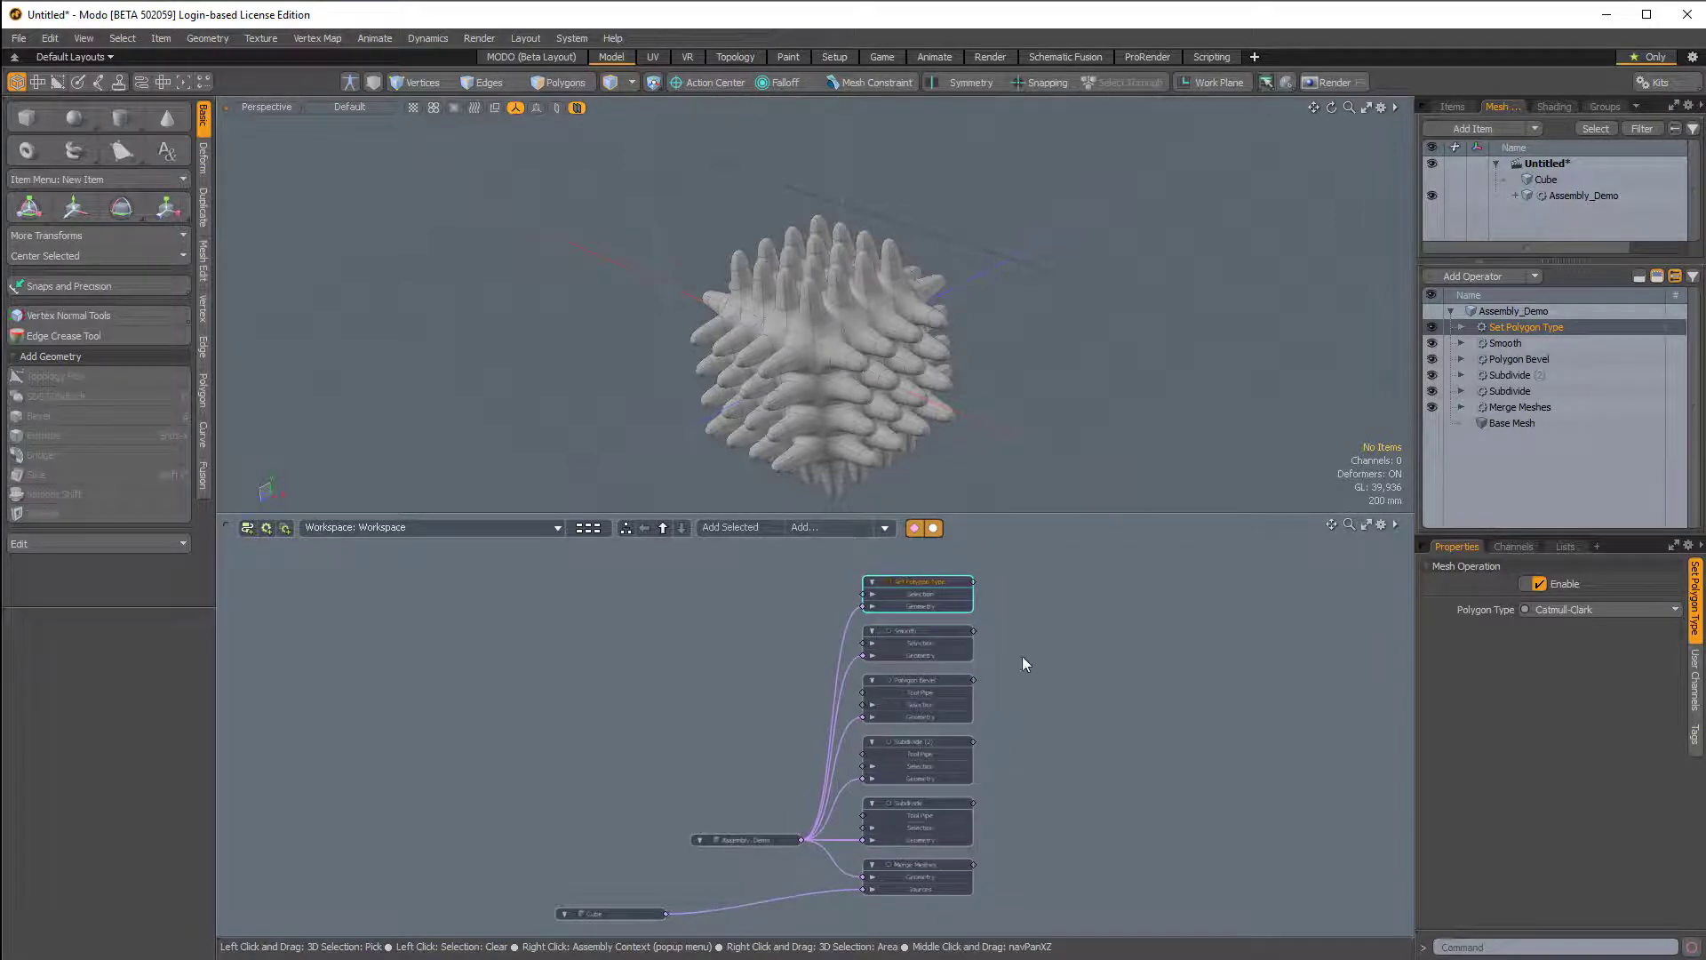
{"action": "scroll", "coordinate": [1025, 662], "scroll_direction": "down", "scroll_amount": 2}
{"action": "left_click", "coordinate": [786, 800]}
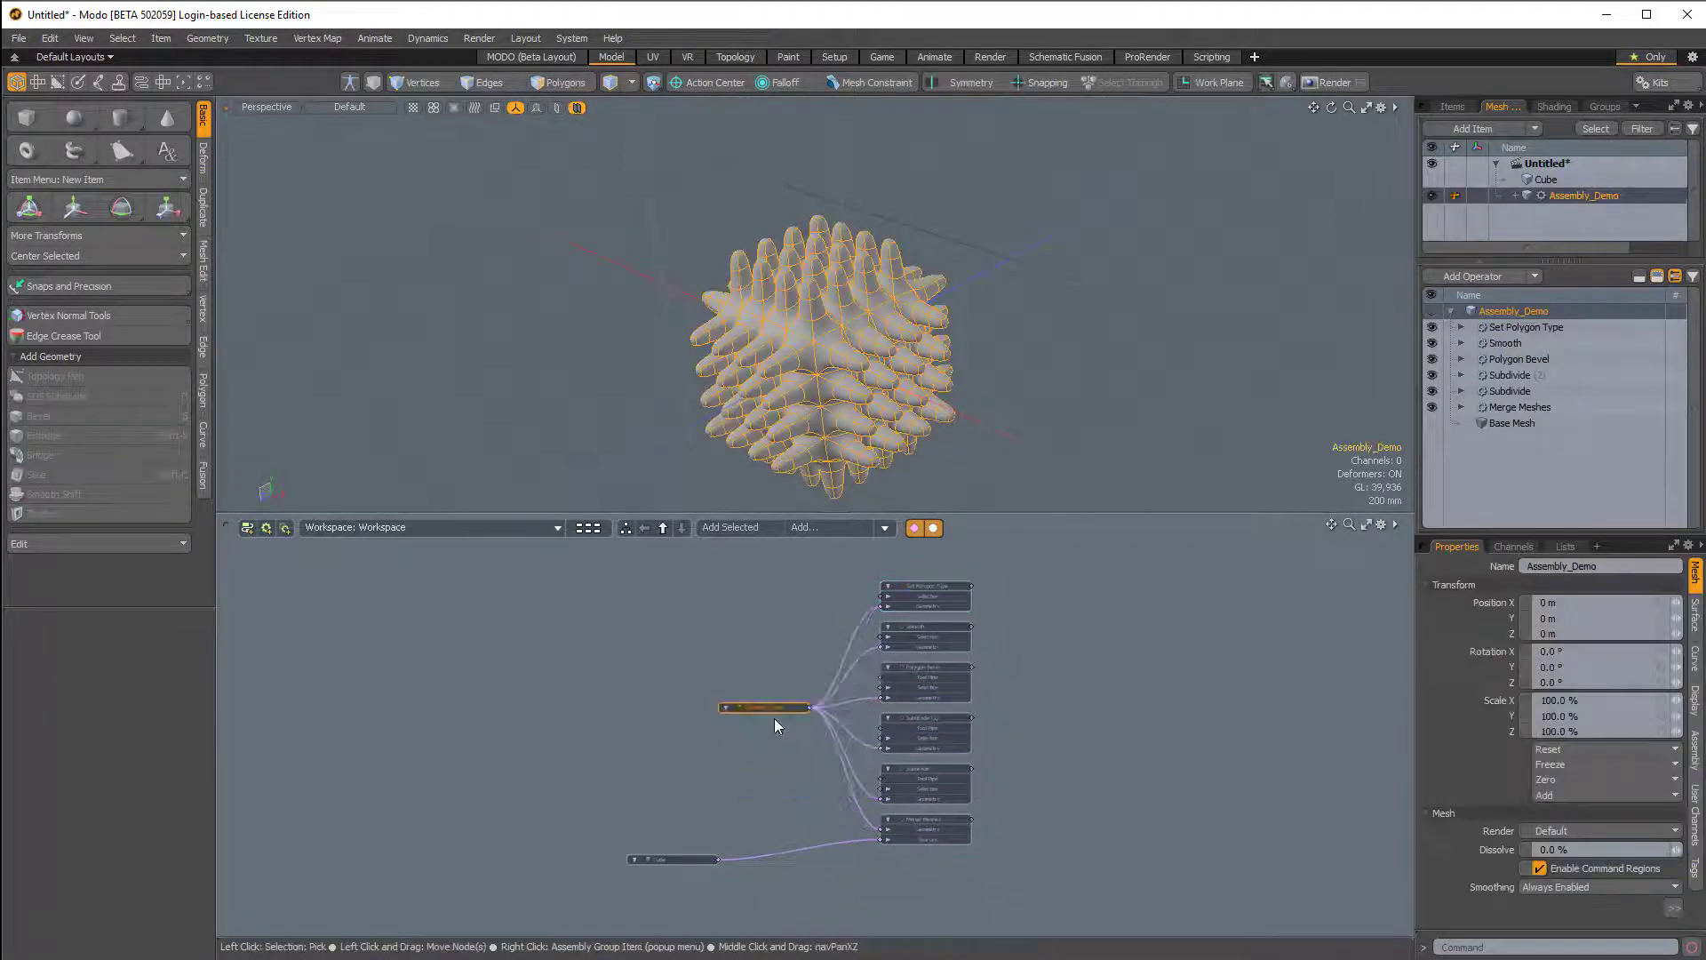
{"action": "left_click_drag", "start_coordinate": [942, 636], "coordinate": [1013, 666], "text": "ctrl+alt"}
{"action": "scroll", "coordinate": [1240, 582], "scroll_direction": "down", "scroll_amount": 1}
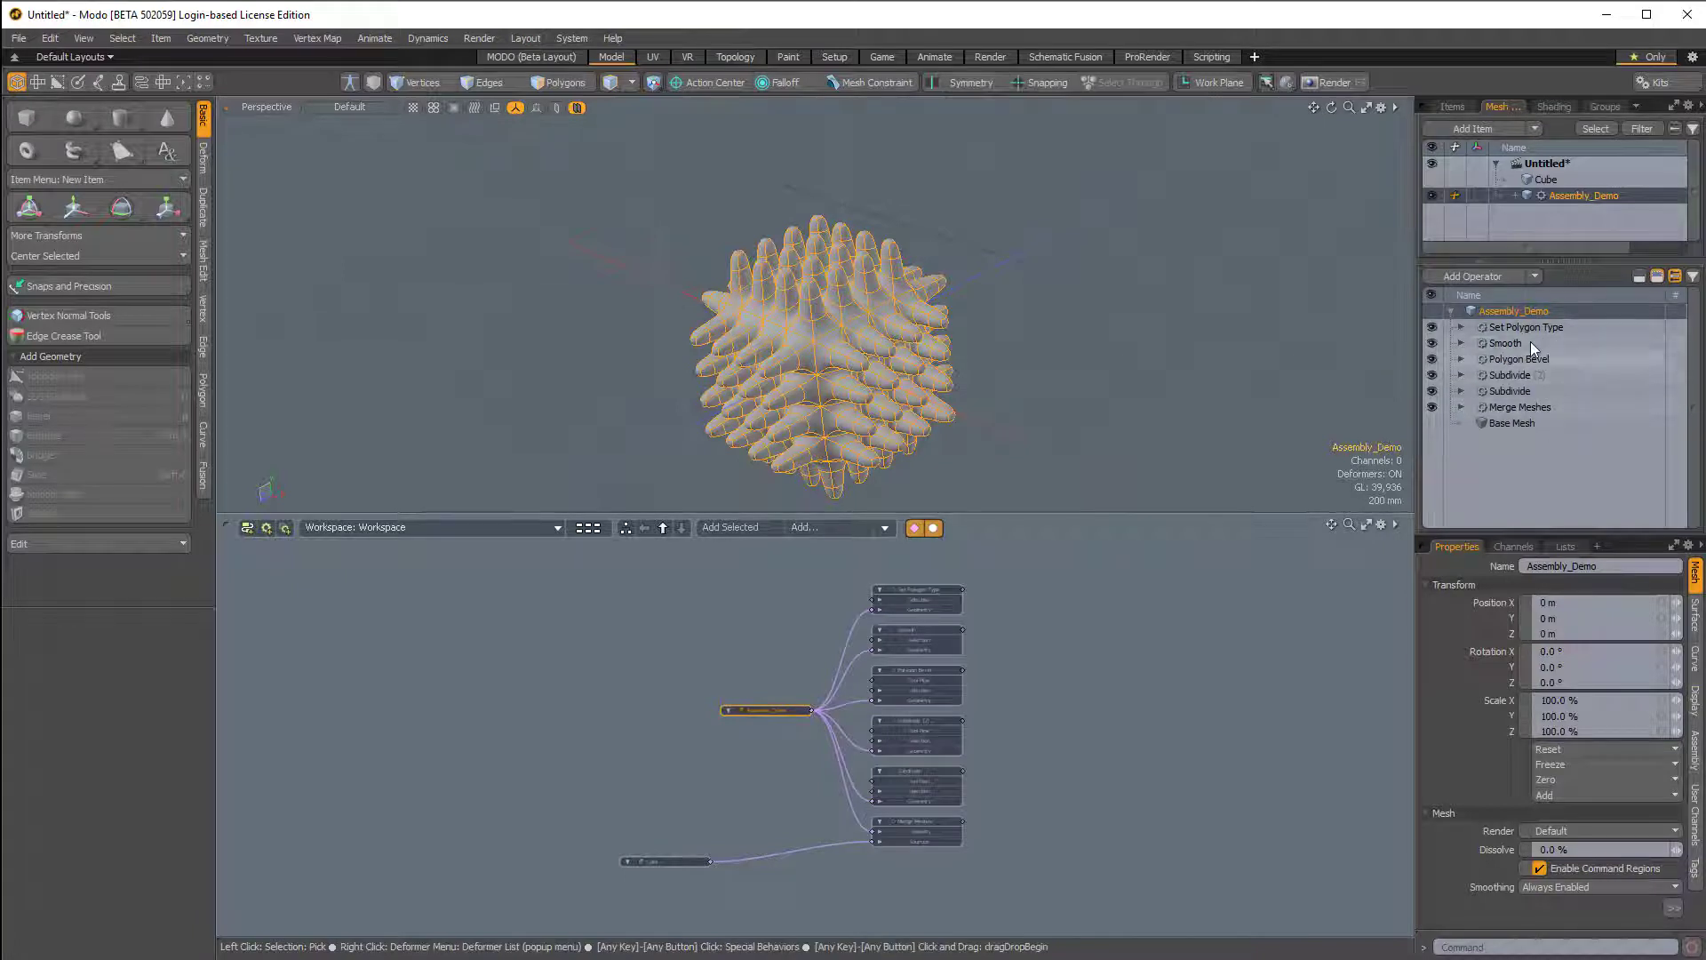
{"action": "scroll", "coordinate": [1164, 662], "scroll_direction": "down", "scroll_amount": 1}
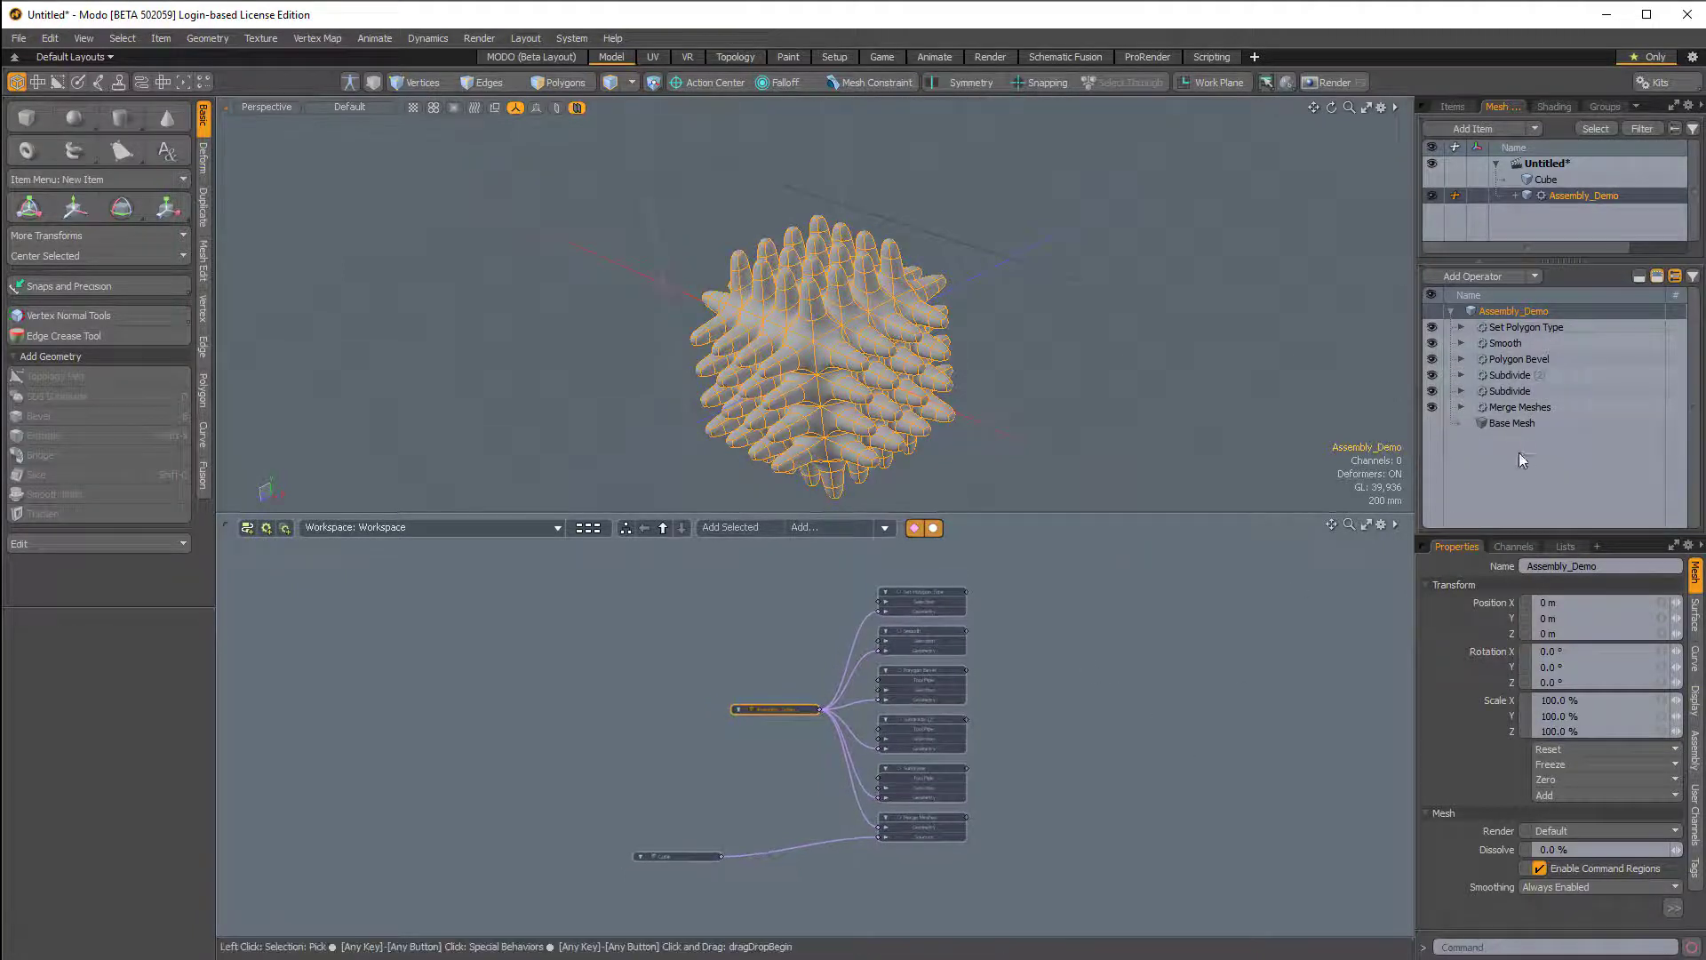
{"action": "left_click", "coordinate": [1038, 693]}
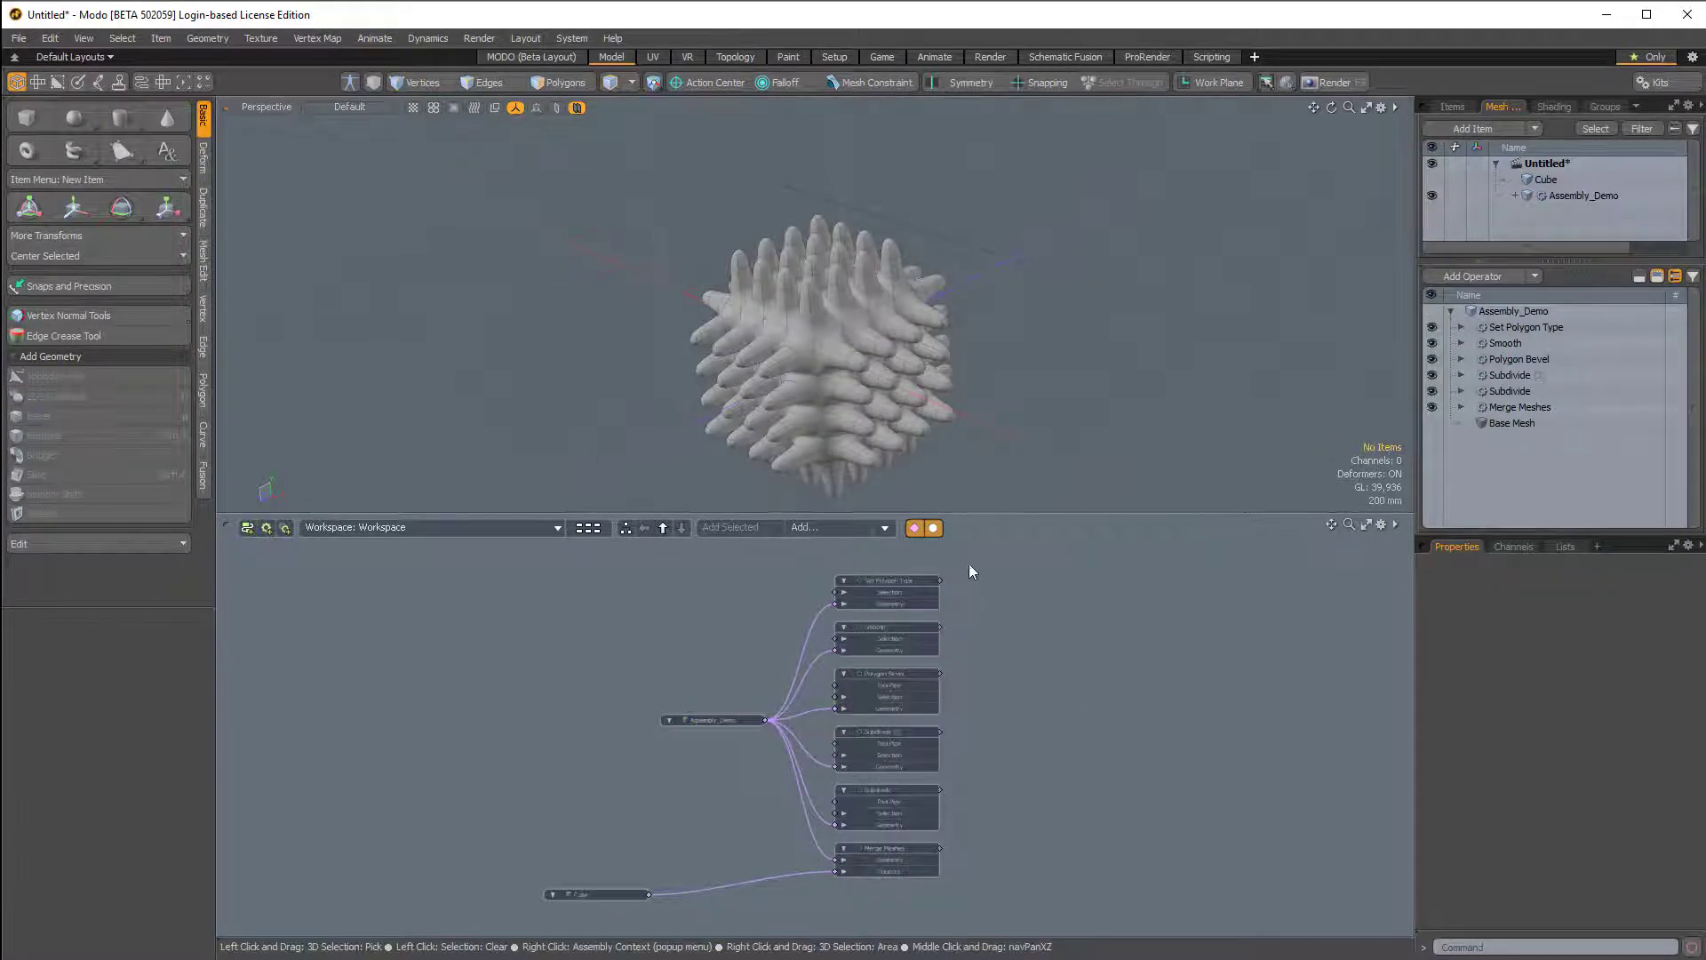
{"action": "left_click", "coordinate": [930, 581]}
{"action": "left_click", "coordinate": [1004, 563]}
{"action": "left_click_drag", "start_coordinate": [993, 562], "coordinate": [746, 902]}
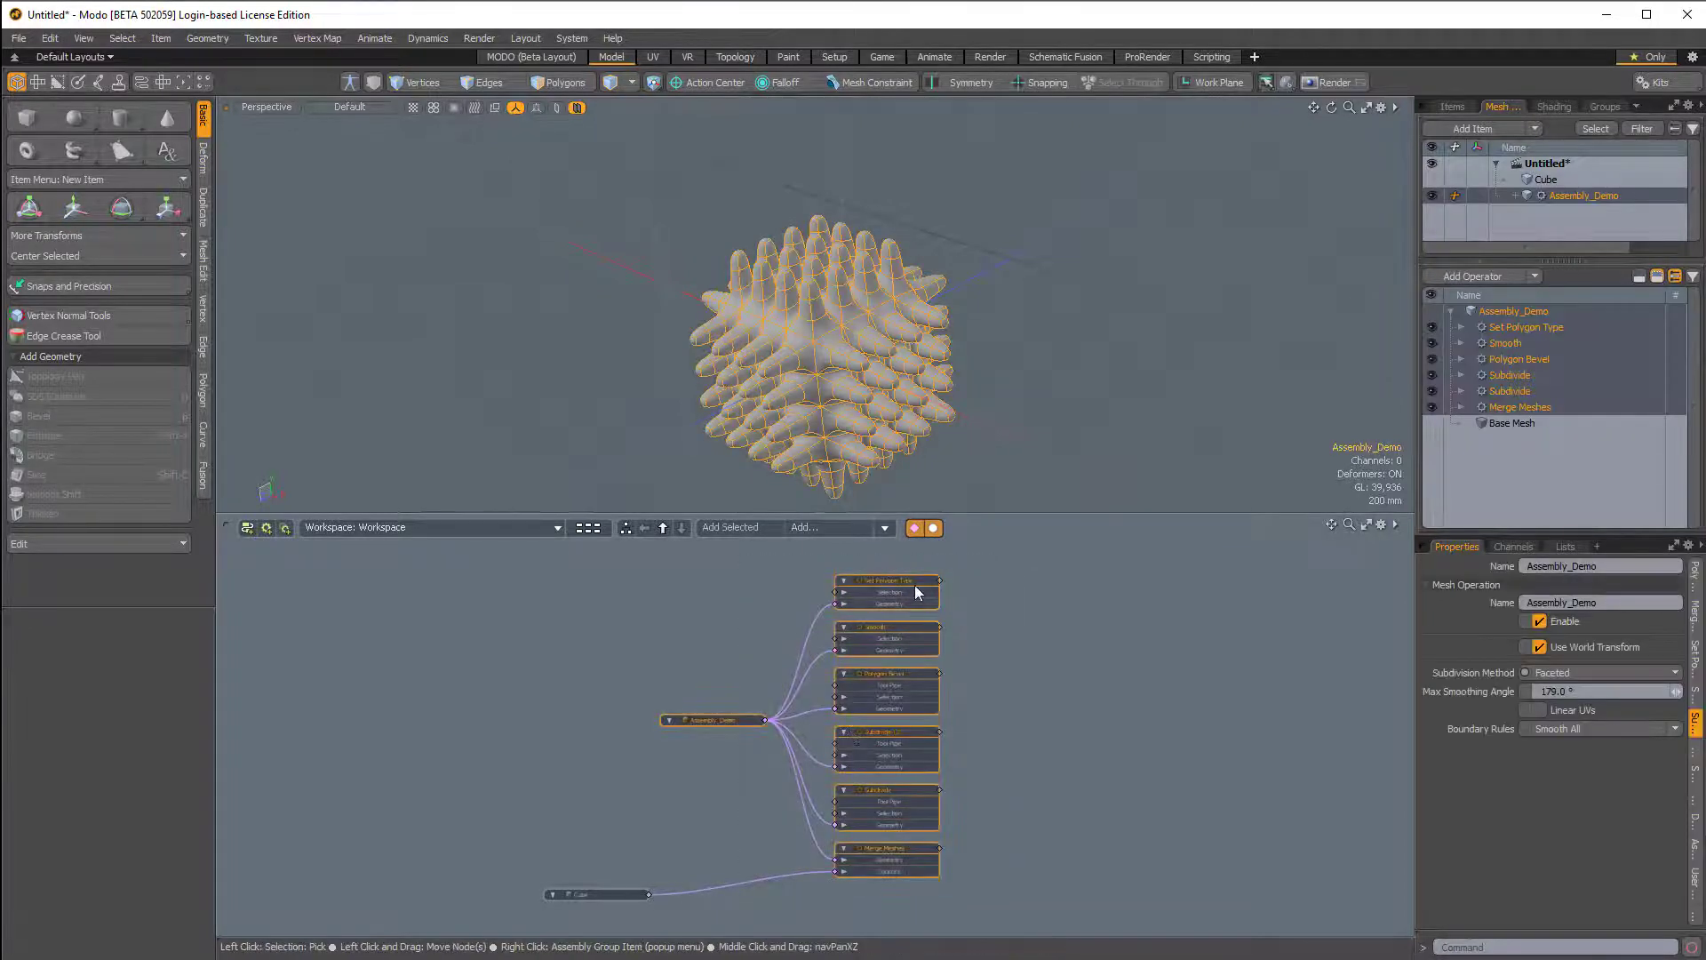
{"action": "right_click", "coordinate": [915, 585]}
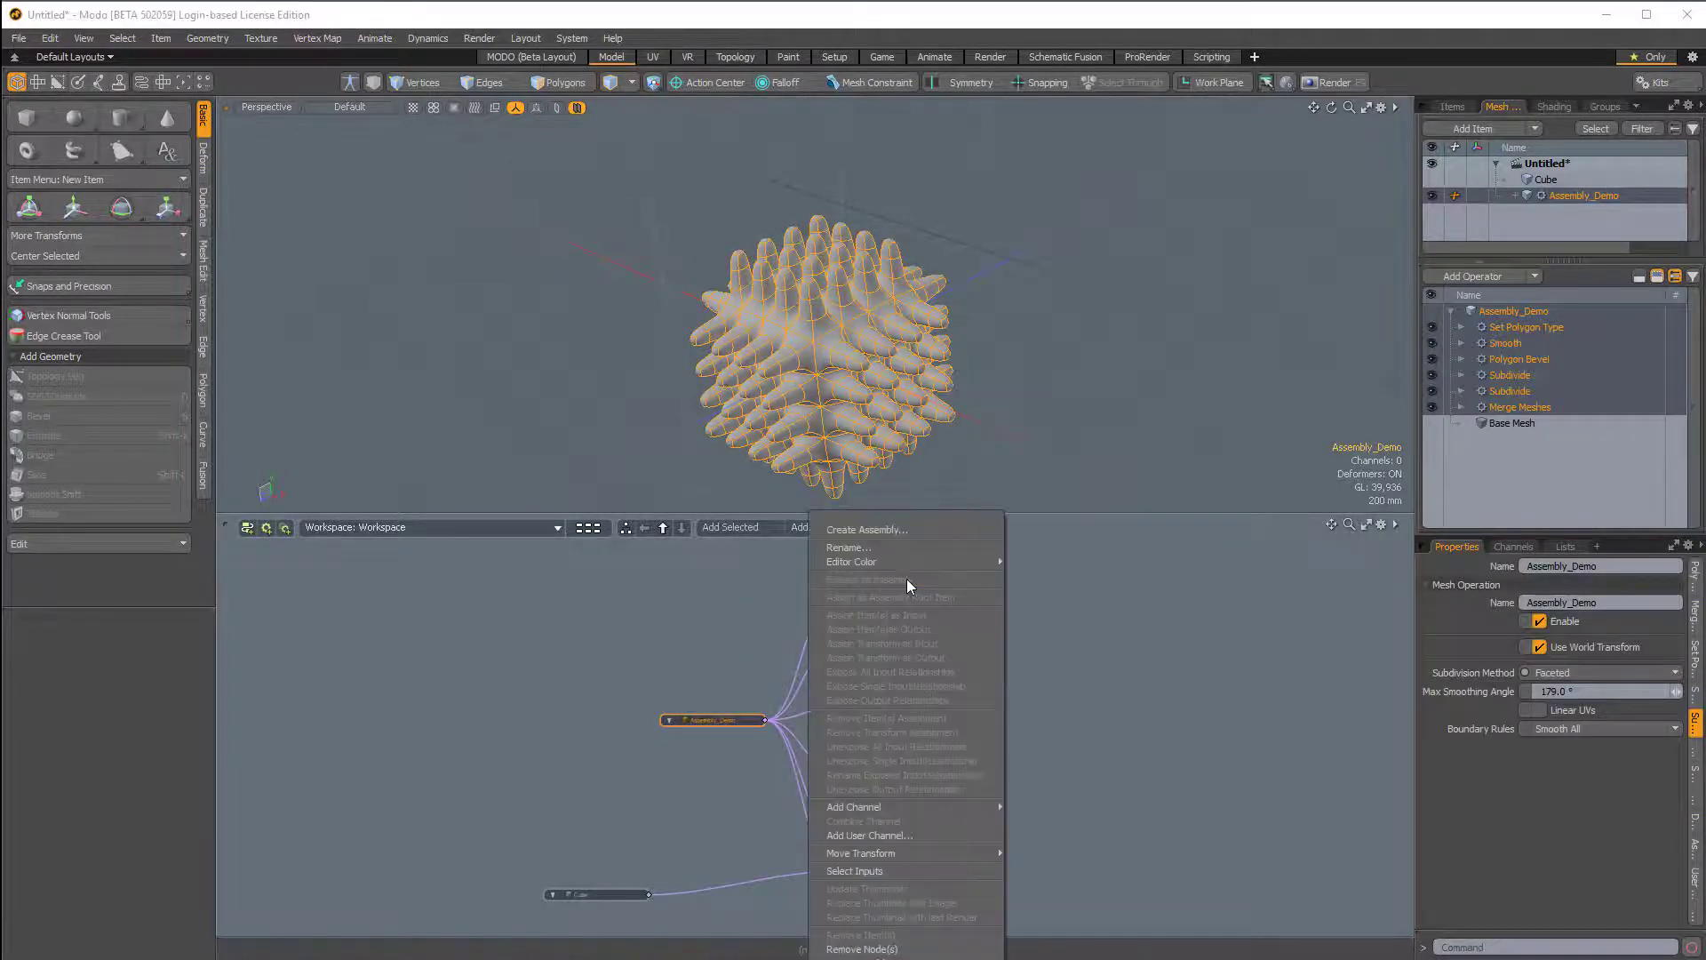
{"action": "left_click", "coordinate": [1080, 559]}
{"action": "left_click", "coordinate": [1076, 561]}
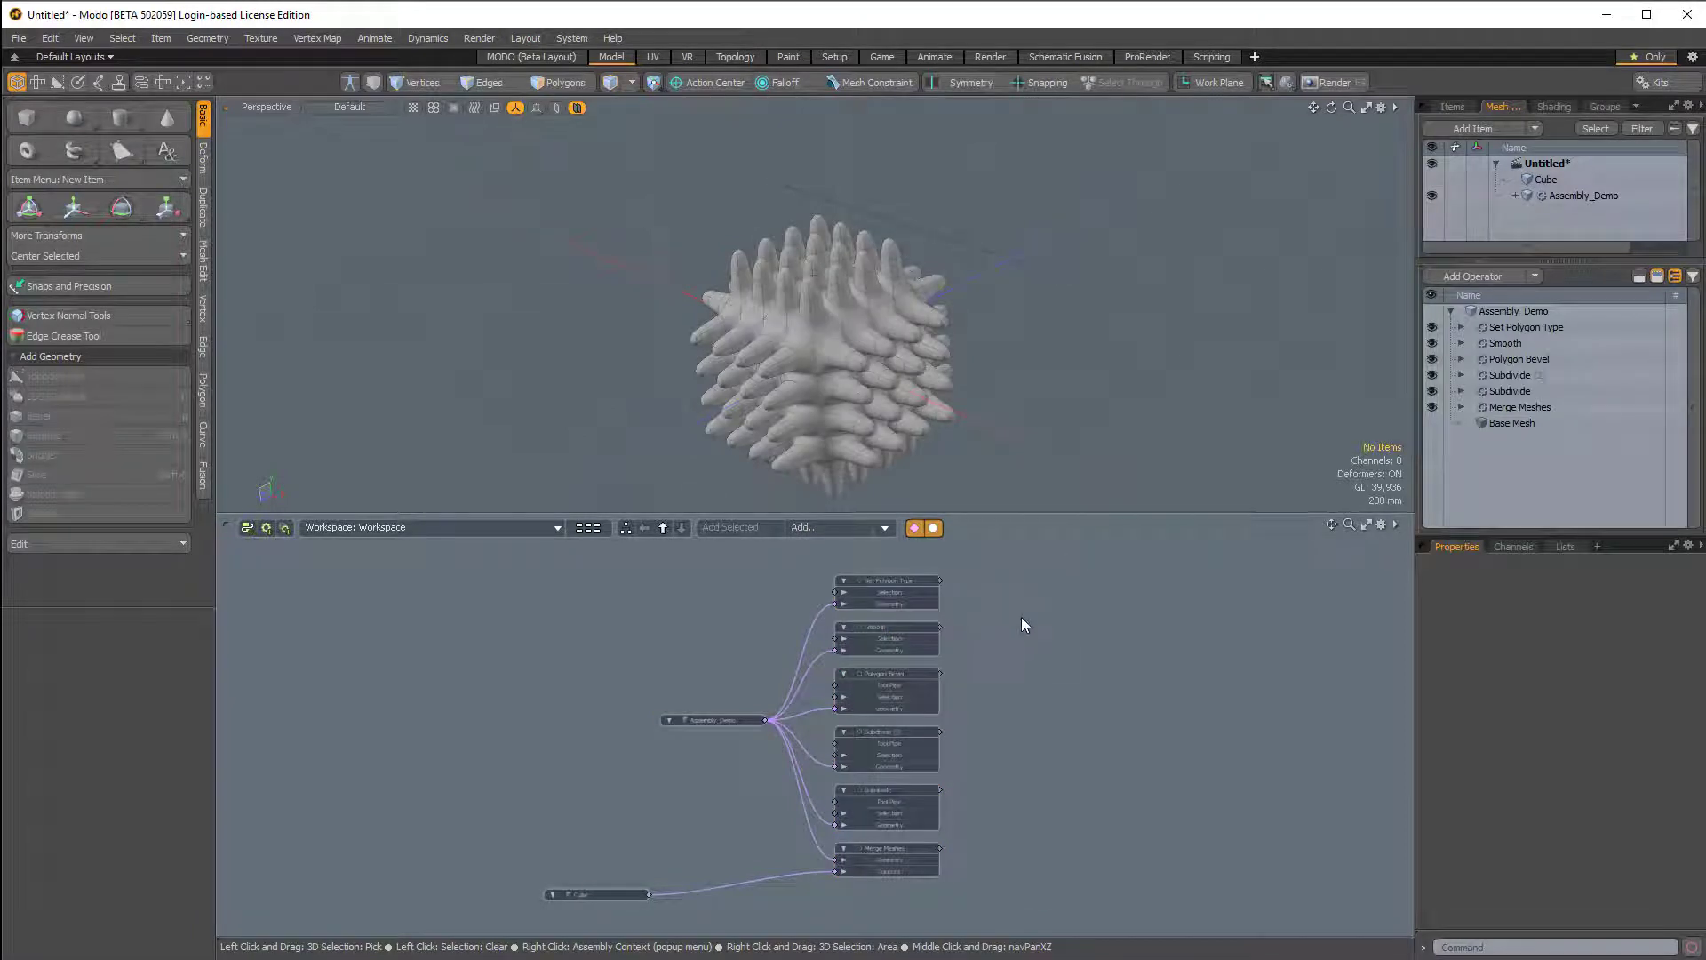
{"action": "left_click", "coordinate": [1510, 392], "text": "shift"}
{"action": "left_click", "coordinate": [1511, 375], "text": "shift"}
{"action": "left_click", "coordinate": [1515, 331], "text": "shift"}
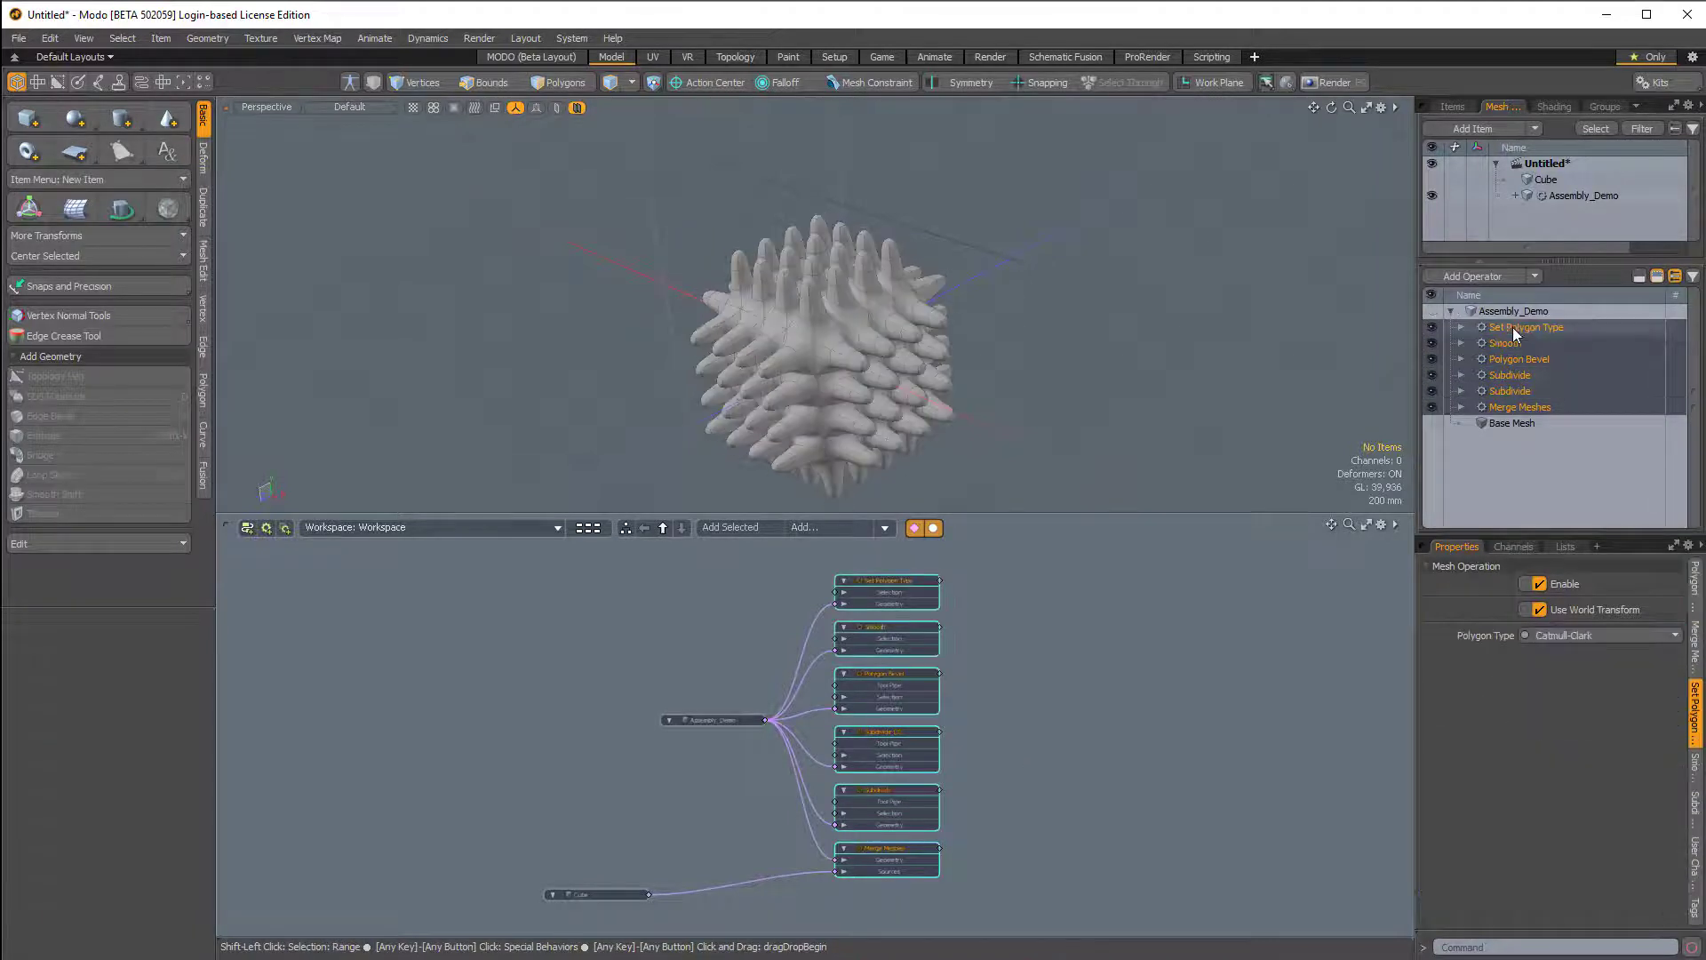
{"action": "left_click", "coordinate": [1281, 581]}
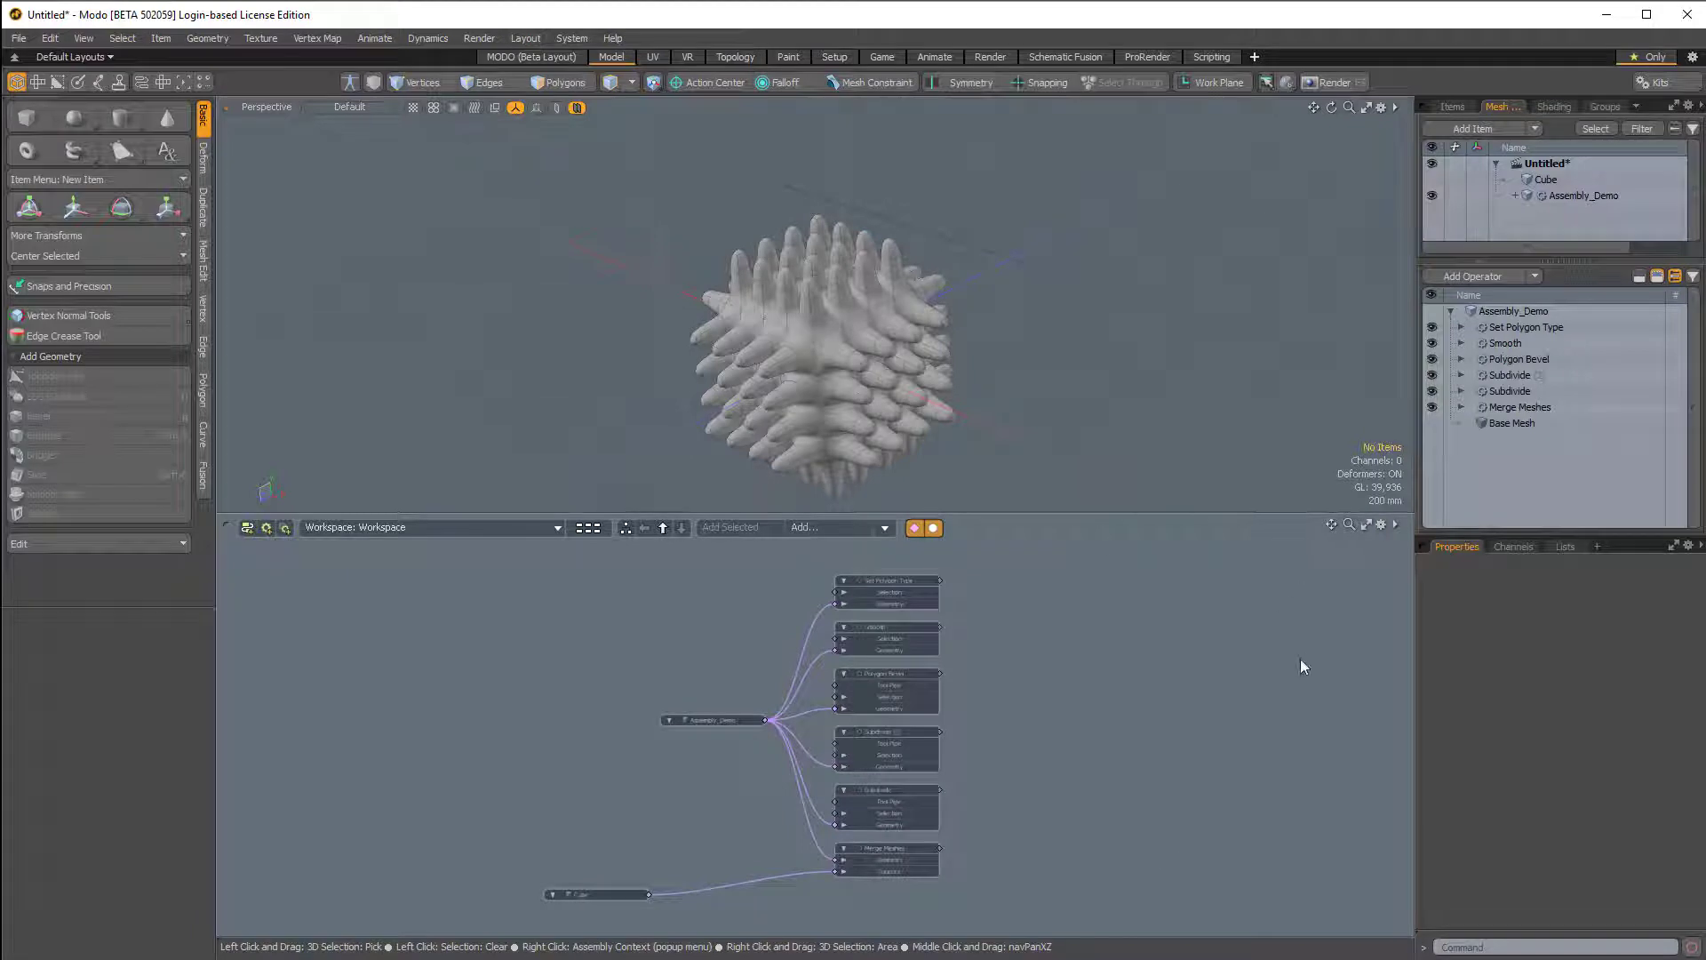
- Group the operators from Merge Meshes to Set Polygon Type in a Deform Folder and add its node beside the operator column in the schematic
{"action": "left_click", "coordinate": [1505, 407]}
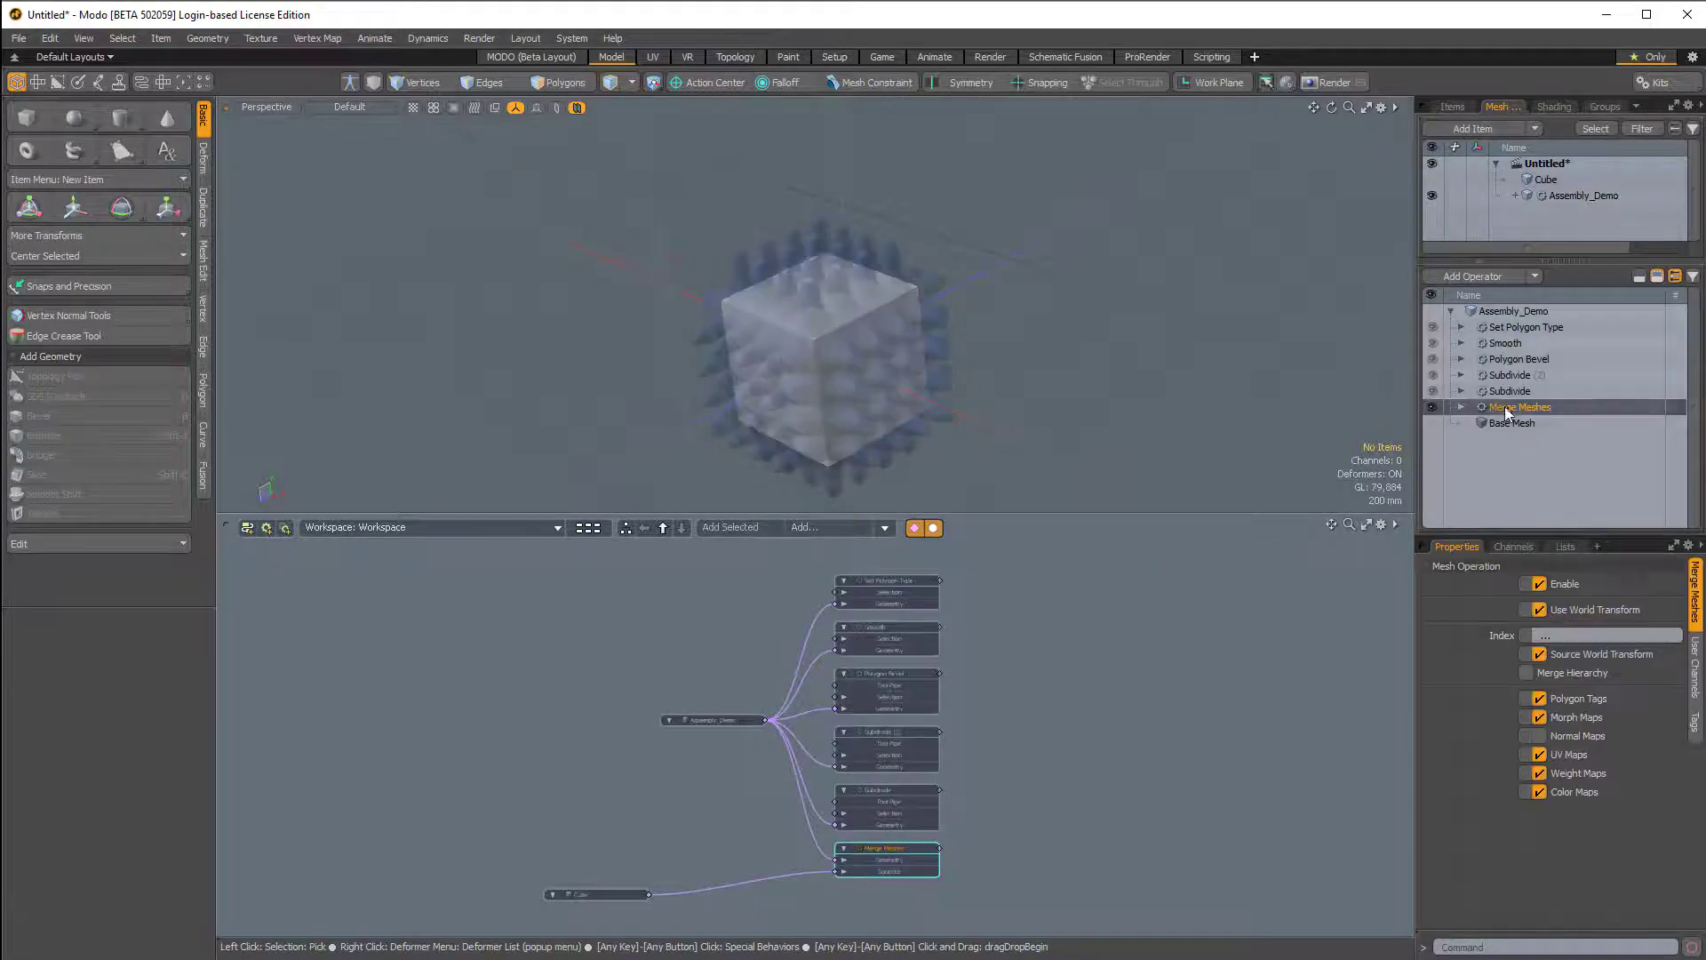
{"action": "left_click", "coordinate": [1514, 328], "text": "shift"}
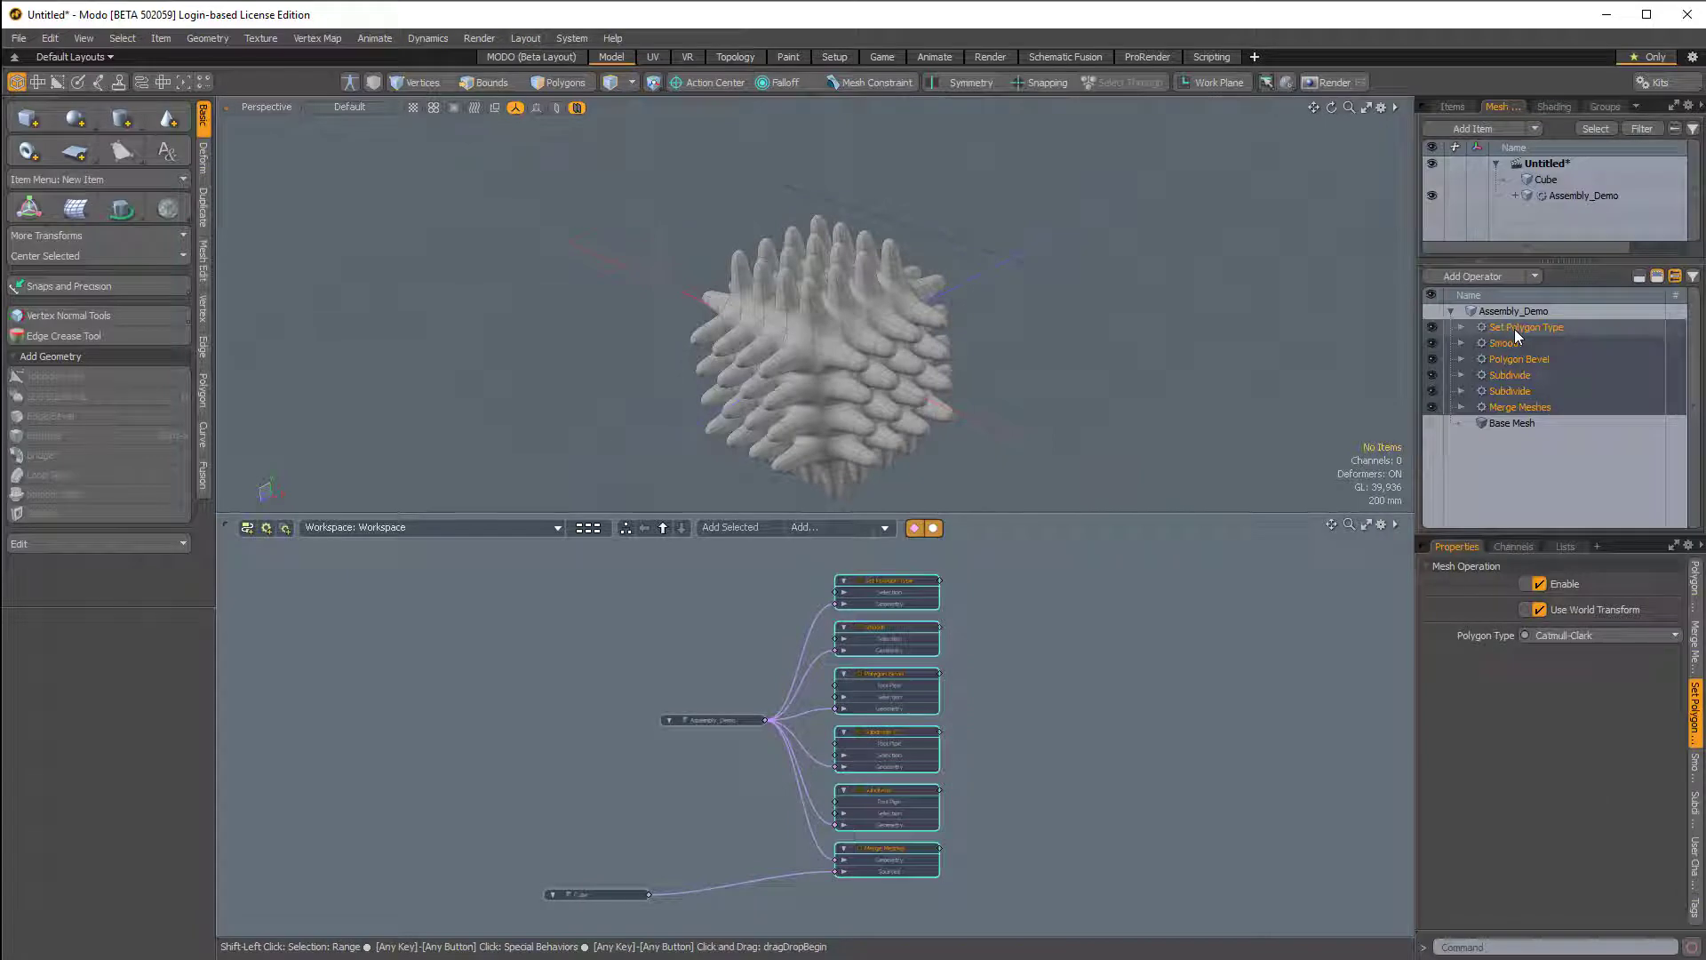
{"action": "left_click", "coordinate": [1537, 278]}
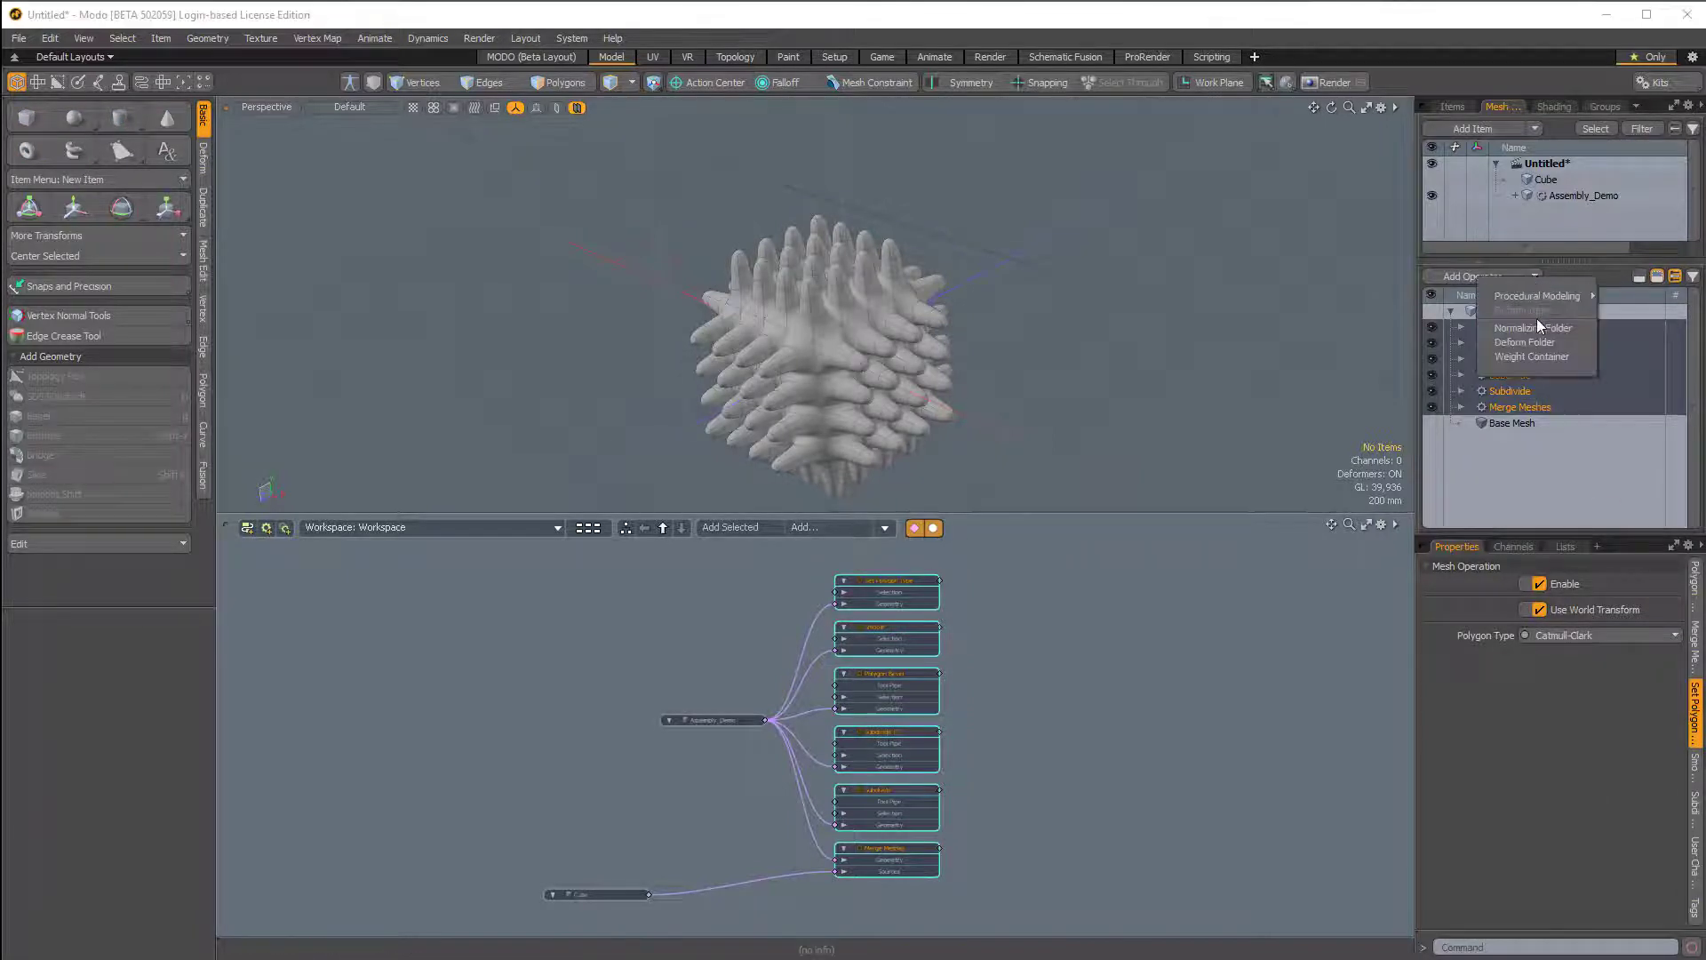
{"action": "left_click", "coordinate": [1520, 344]}
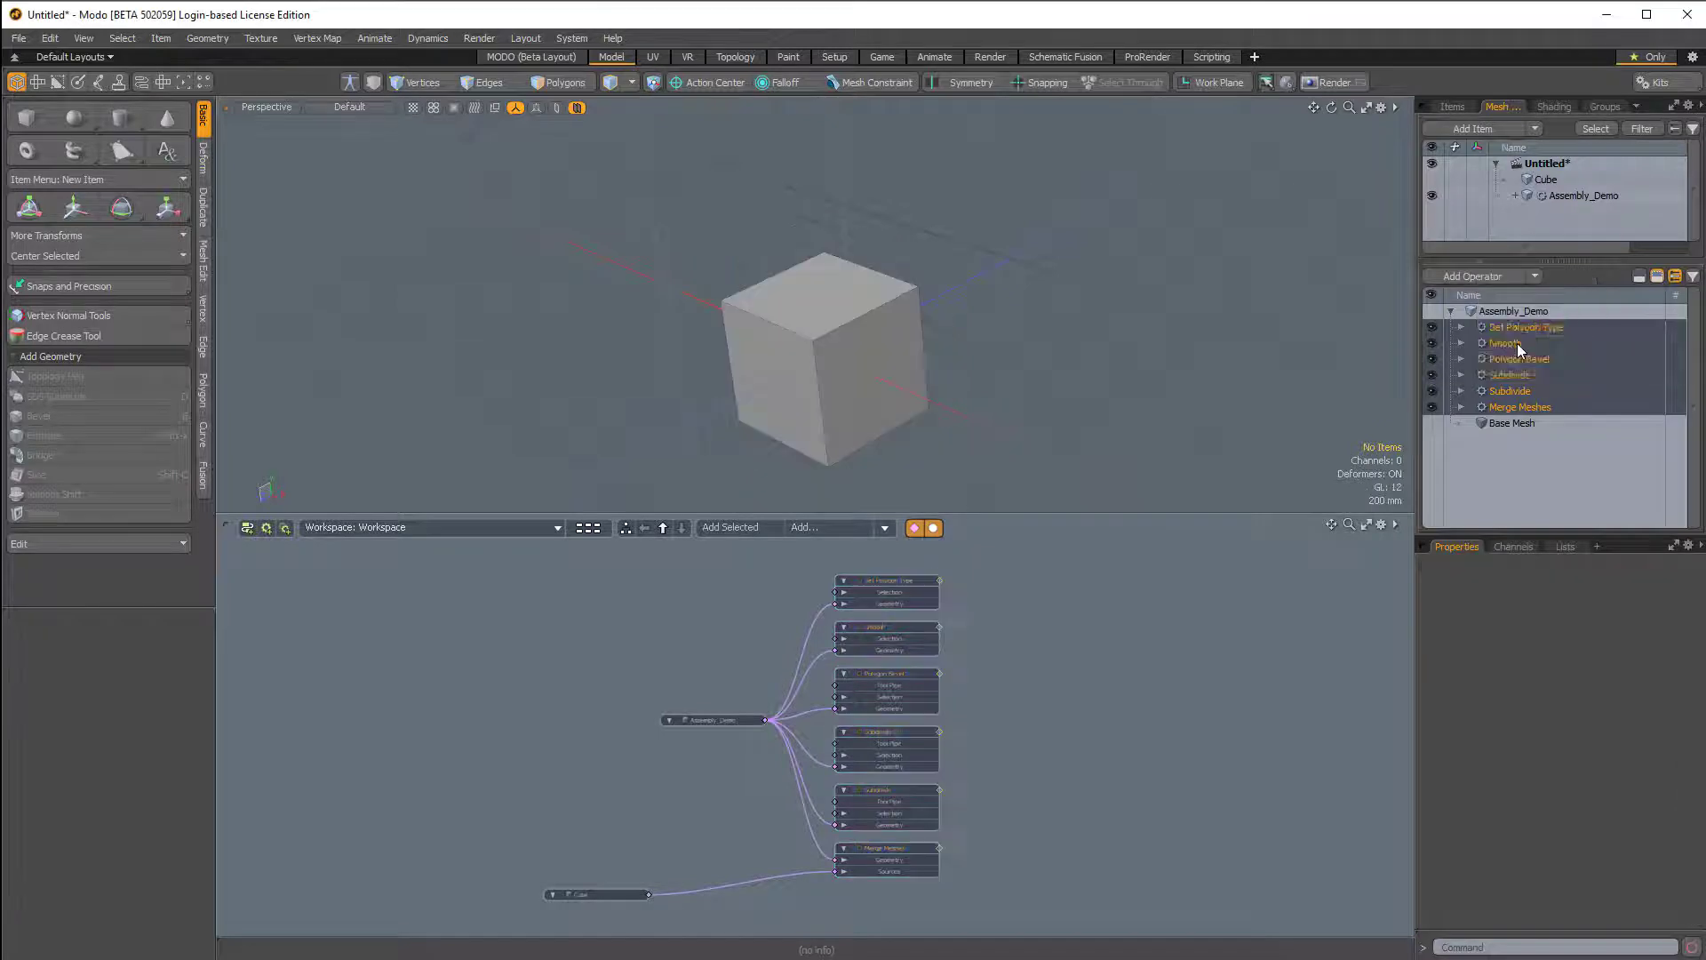
{"action": "left_click_drag", "start_coordinate": [1506, 325], "coordinate": [1058, 700]}
{"action": "left_click", "coordinate": [1099, 683]}
{"action": "left_click_drag", "start_coordinate": [1057, 700], "coordinate": [1074, 668], "text": "alt"}
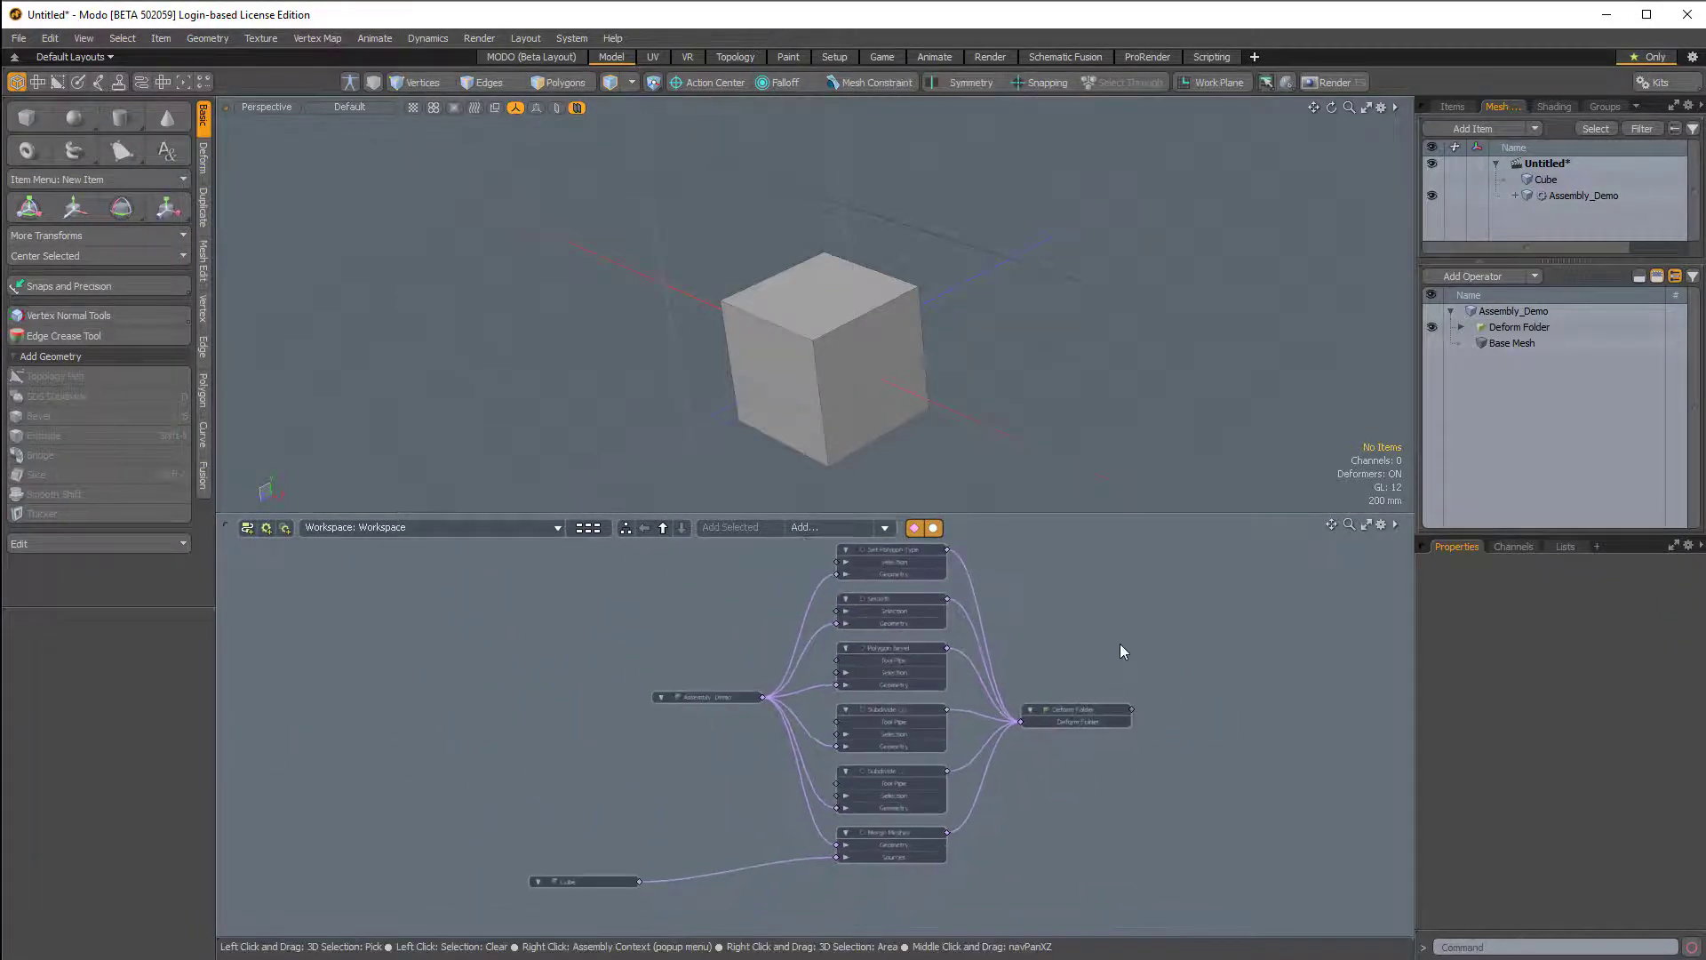
- Expand the Deform Folder in the operator list and check its links to the operator nodes in the schematic
{"action": "left_click", "coordinate": [1461, 328]}
{"action": "left_click", "coordinate": [1080, 710]}
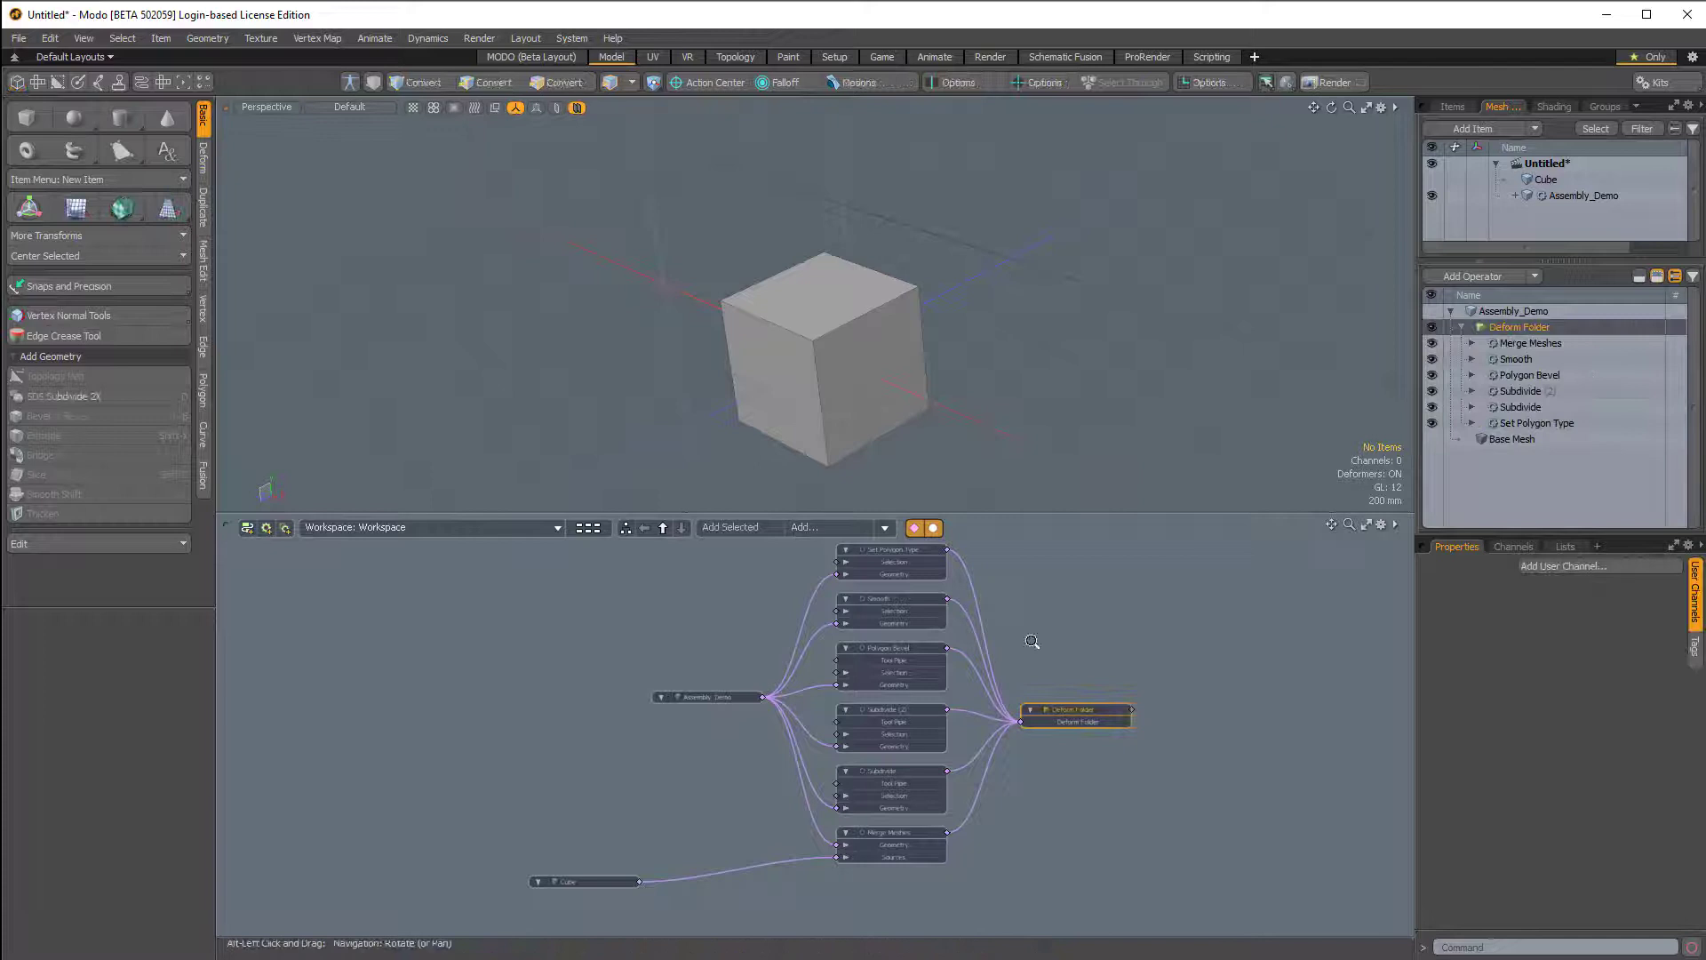
{"action": "key", "text": "a"}
{"action": "left_click_drag", "start_coordinate": [916, 903], "coordinate": [923, 576]}
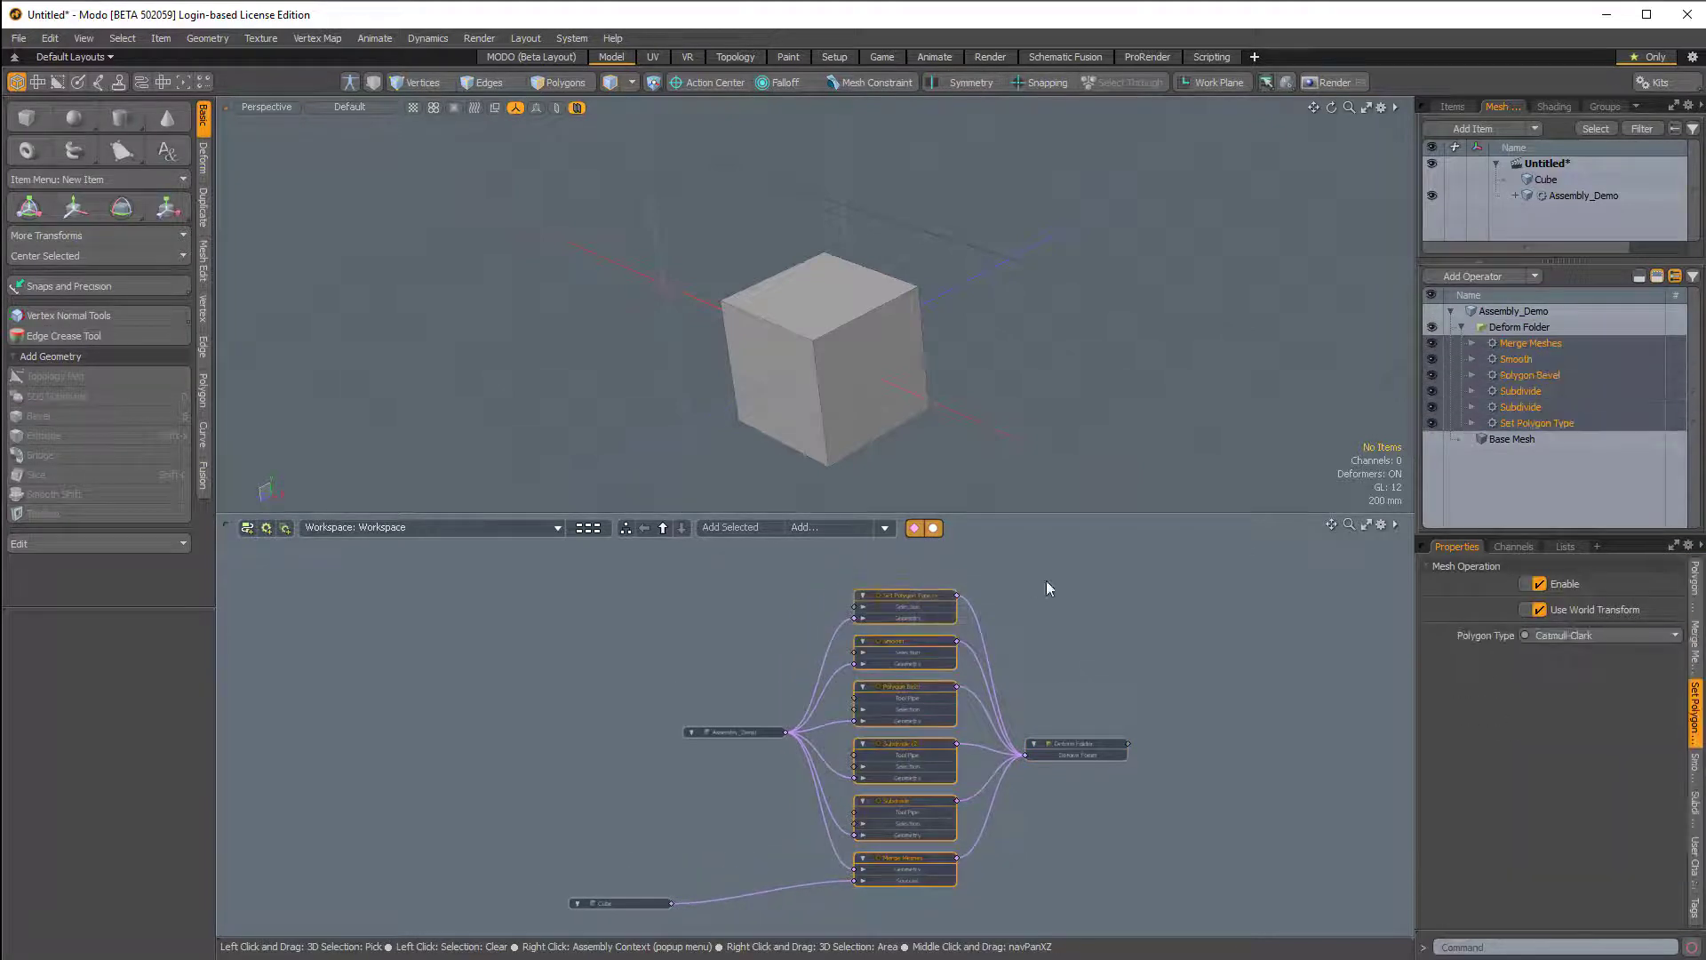
- Disconnect the Cube node from the Sources channel of Merge Meshes
{"action": "left_click", "coordinate": [1166, 597]}
{"action": "mouse_move", "coordinate": [1048, 827]}
{"action": "left_mouse_down", "text": "ctrl+alt"}
{"action": "mouse_move", "coordinate": [1075, 810]}
{"action": "mouse_move", "coordinate": [1064, 835]}
{"action": "left_mouse_up", "text": "ctrl+alt"}
{"action": "left_click_drag", "start_coordinate": [849, 864], "coordinate": [800, 889]}
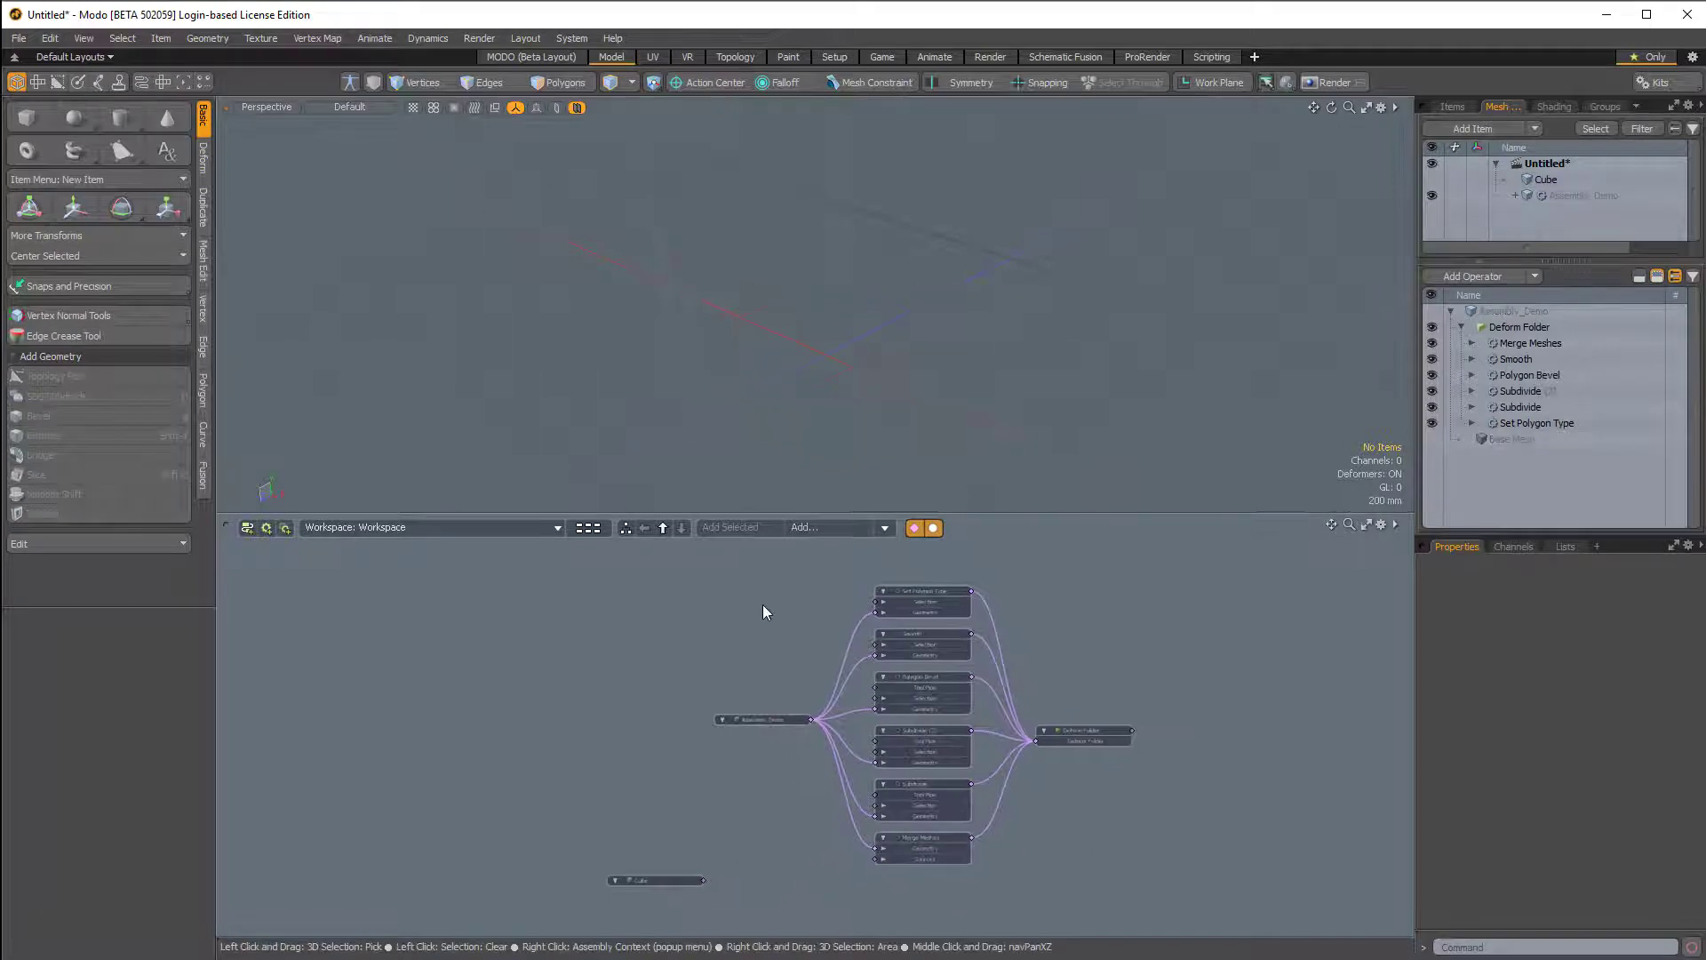
- Create an assembly named Ed_Assembly from the Assembly_Demo, operator and Deform Folder nodes, leaving the Cube node out
{"action": "left_click_drag", "start_coordinate": [778, 569], "coordinate": [1100, 877]}
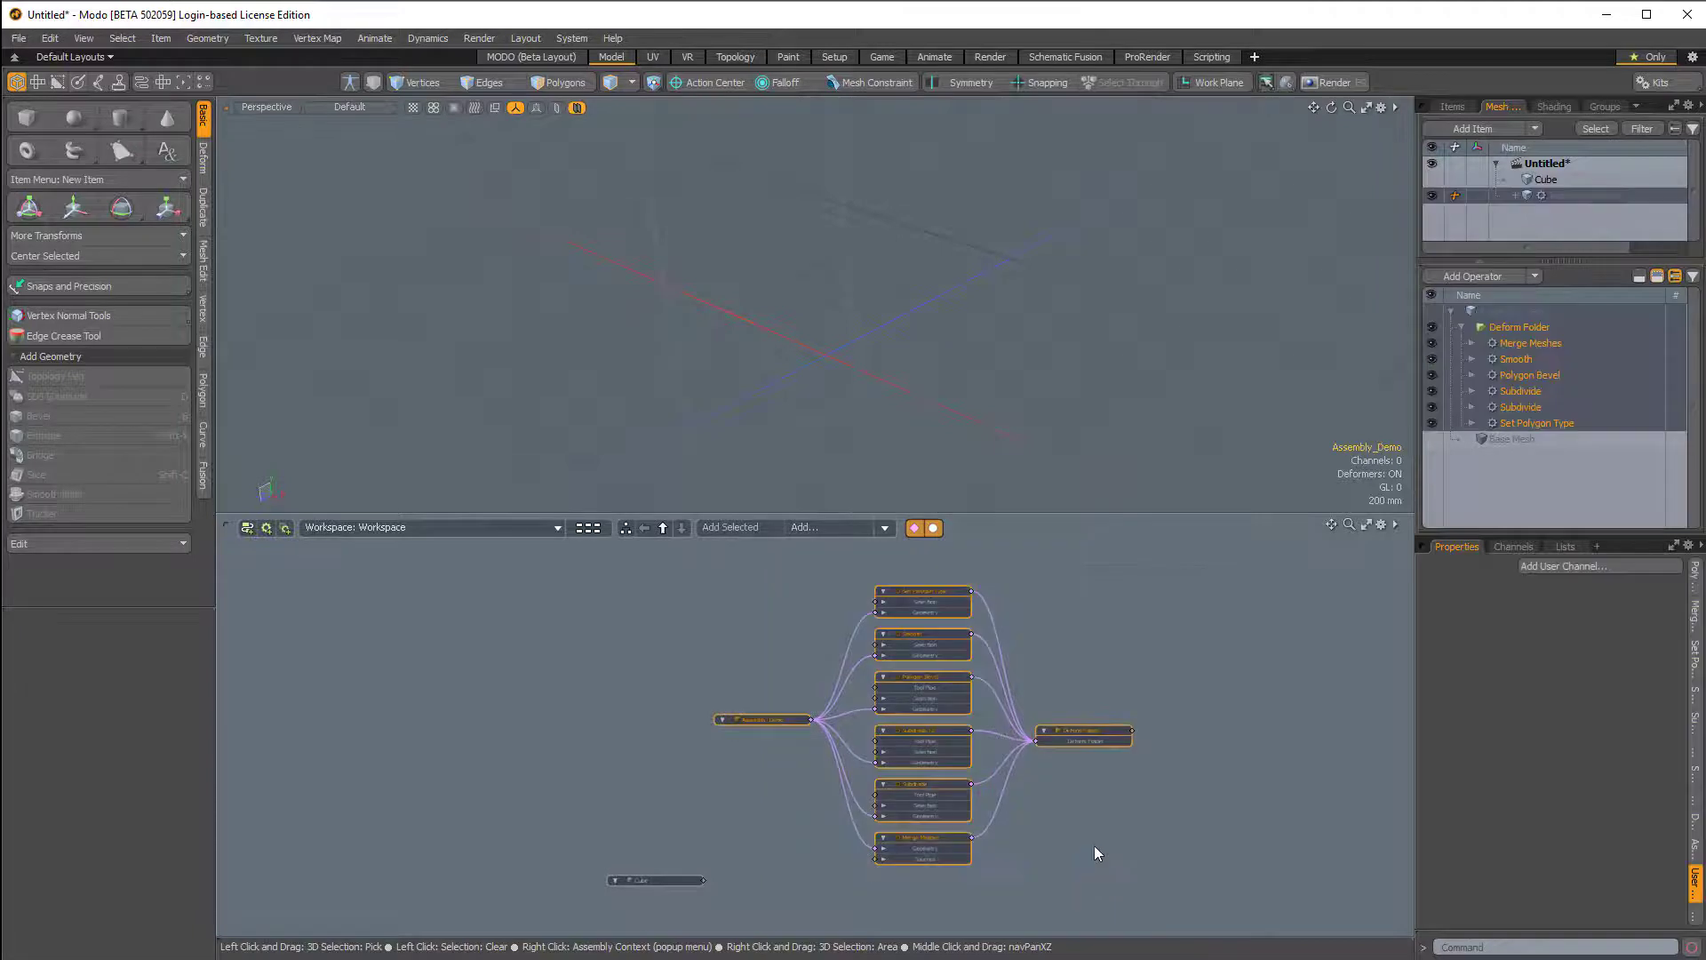
{"action": "right_click", "coordinate": [934, 590]}
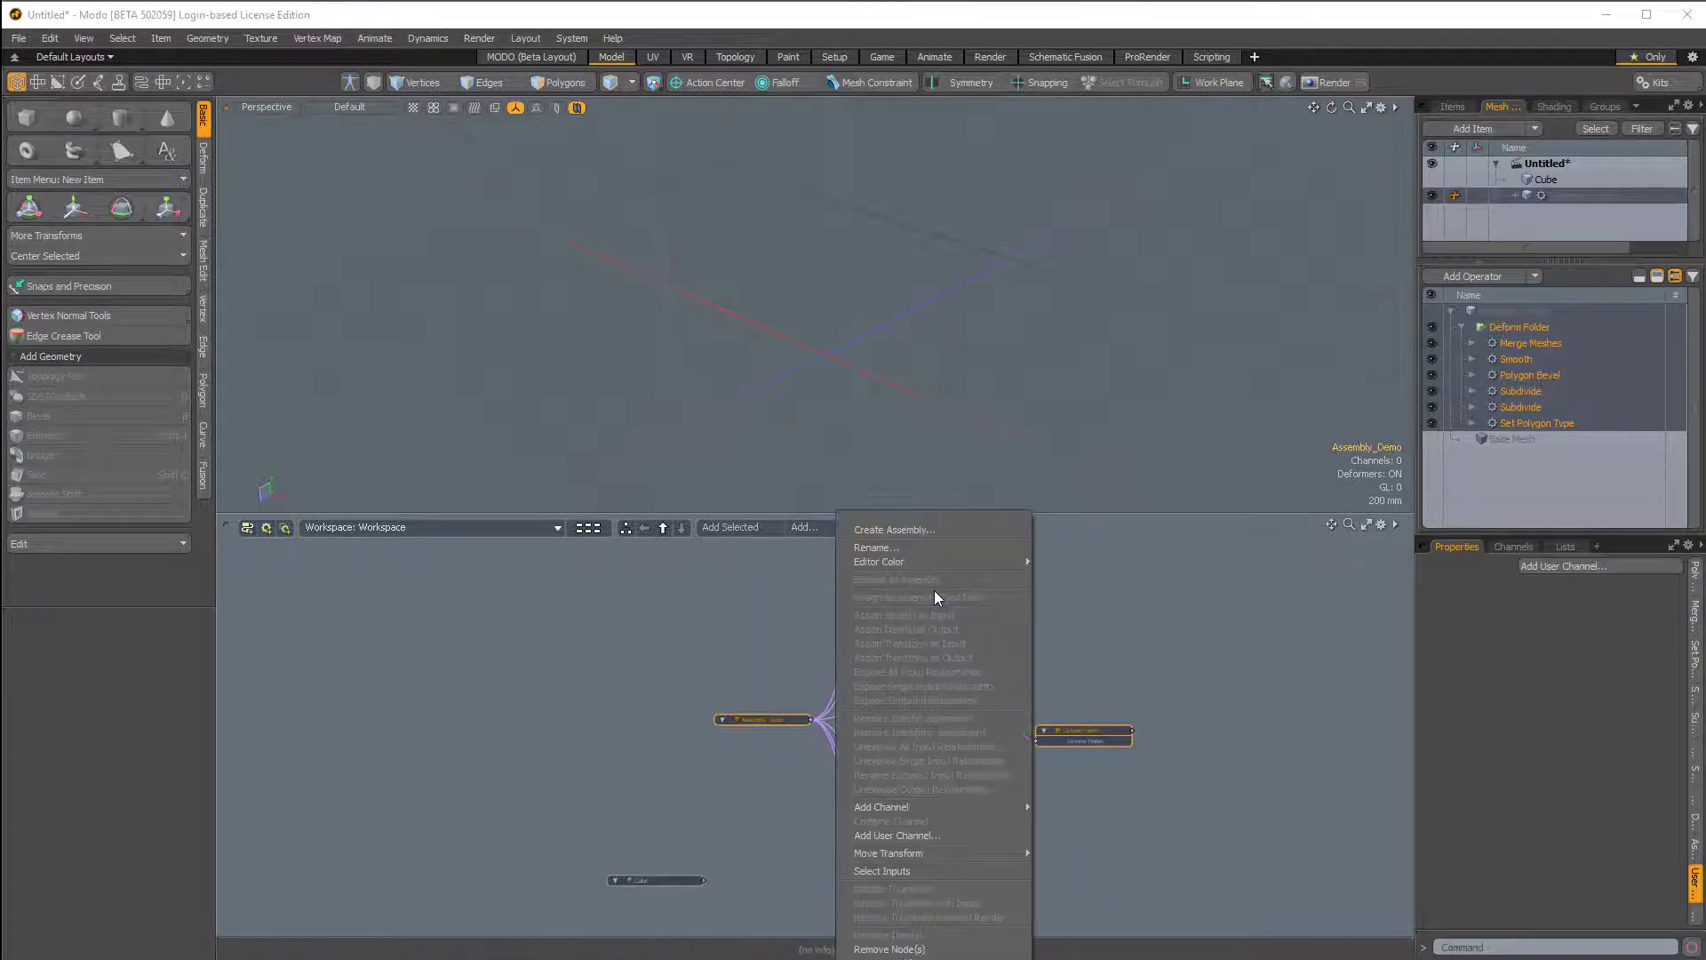
{"action": "left_click", "coordinate": [900, 530]}
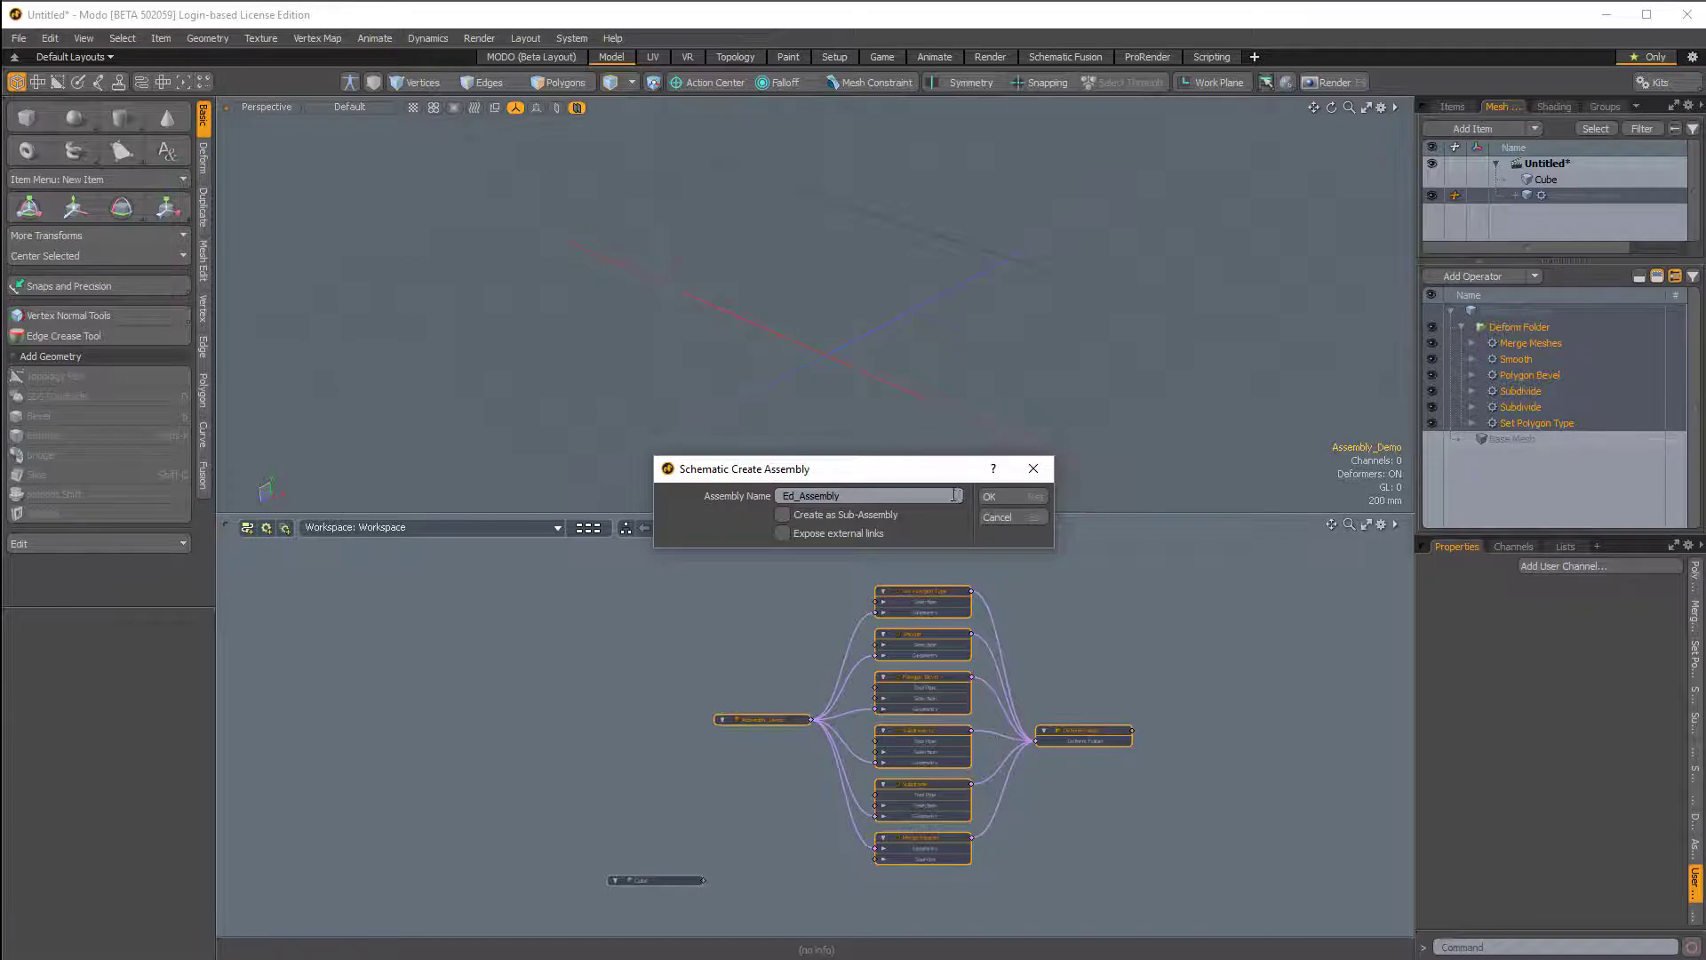
{"action": "left_click_drag", "start_coordinate": [938, 476], "coordinate": [841, 512]}
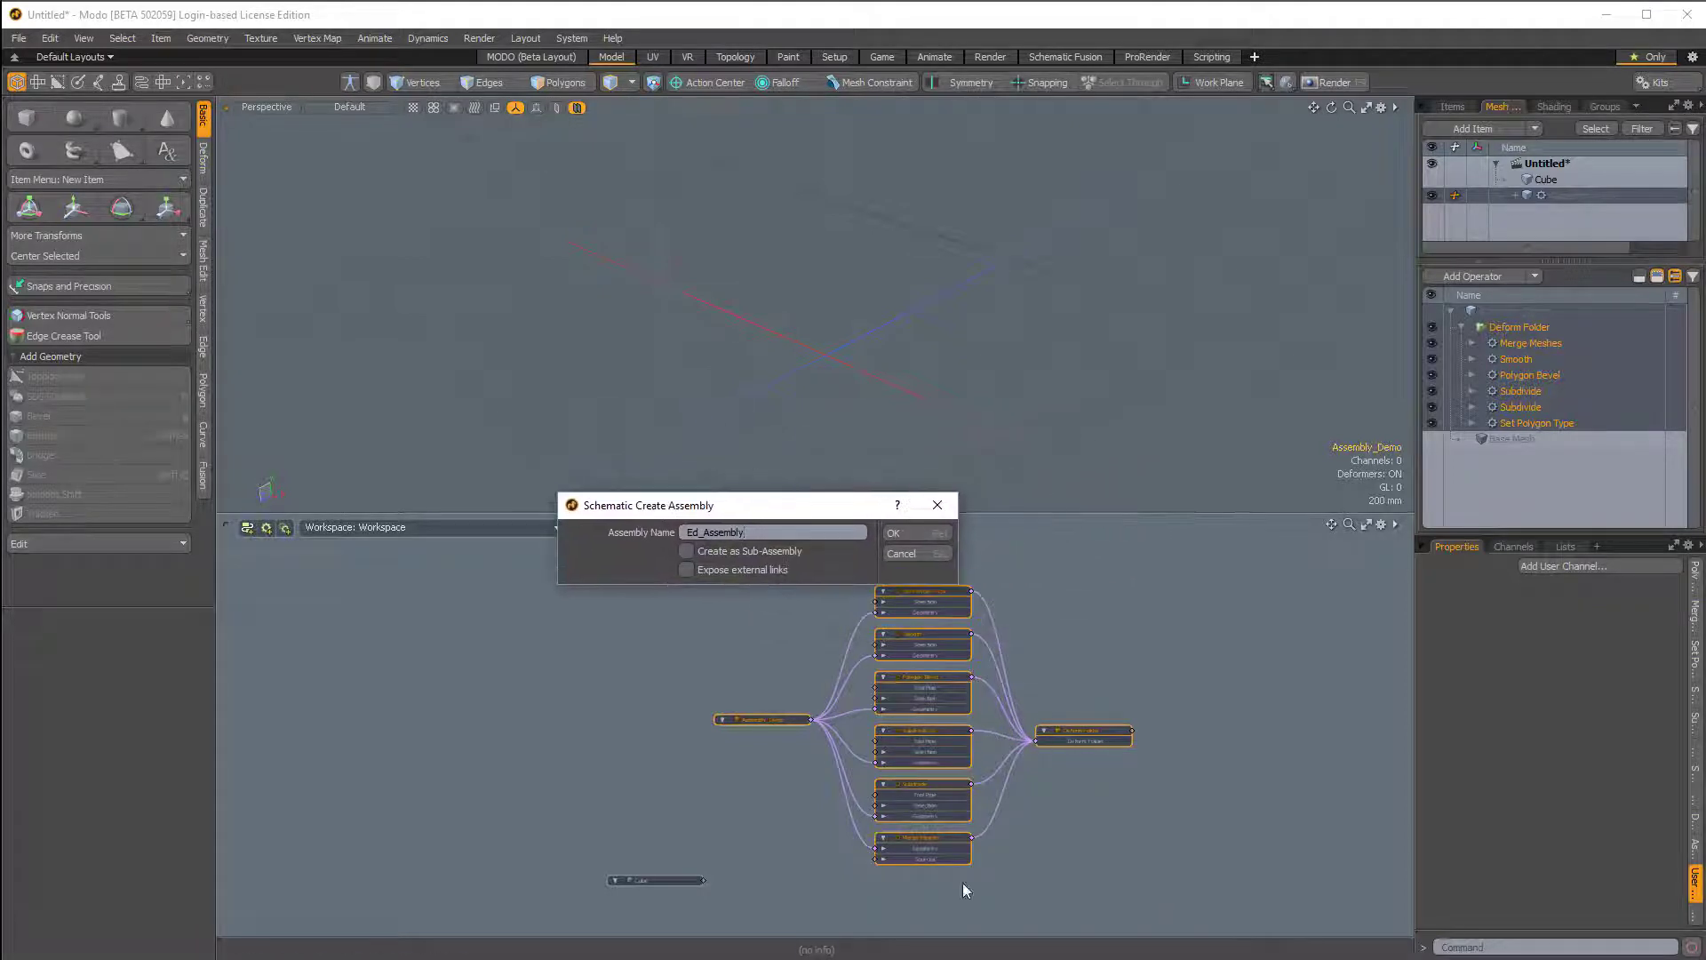
{"action": "left_click", "coordinate": [904, 532]}
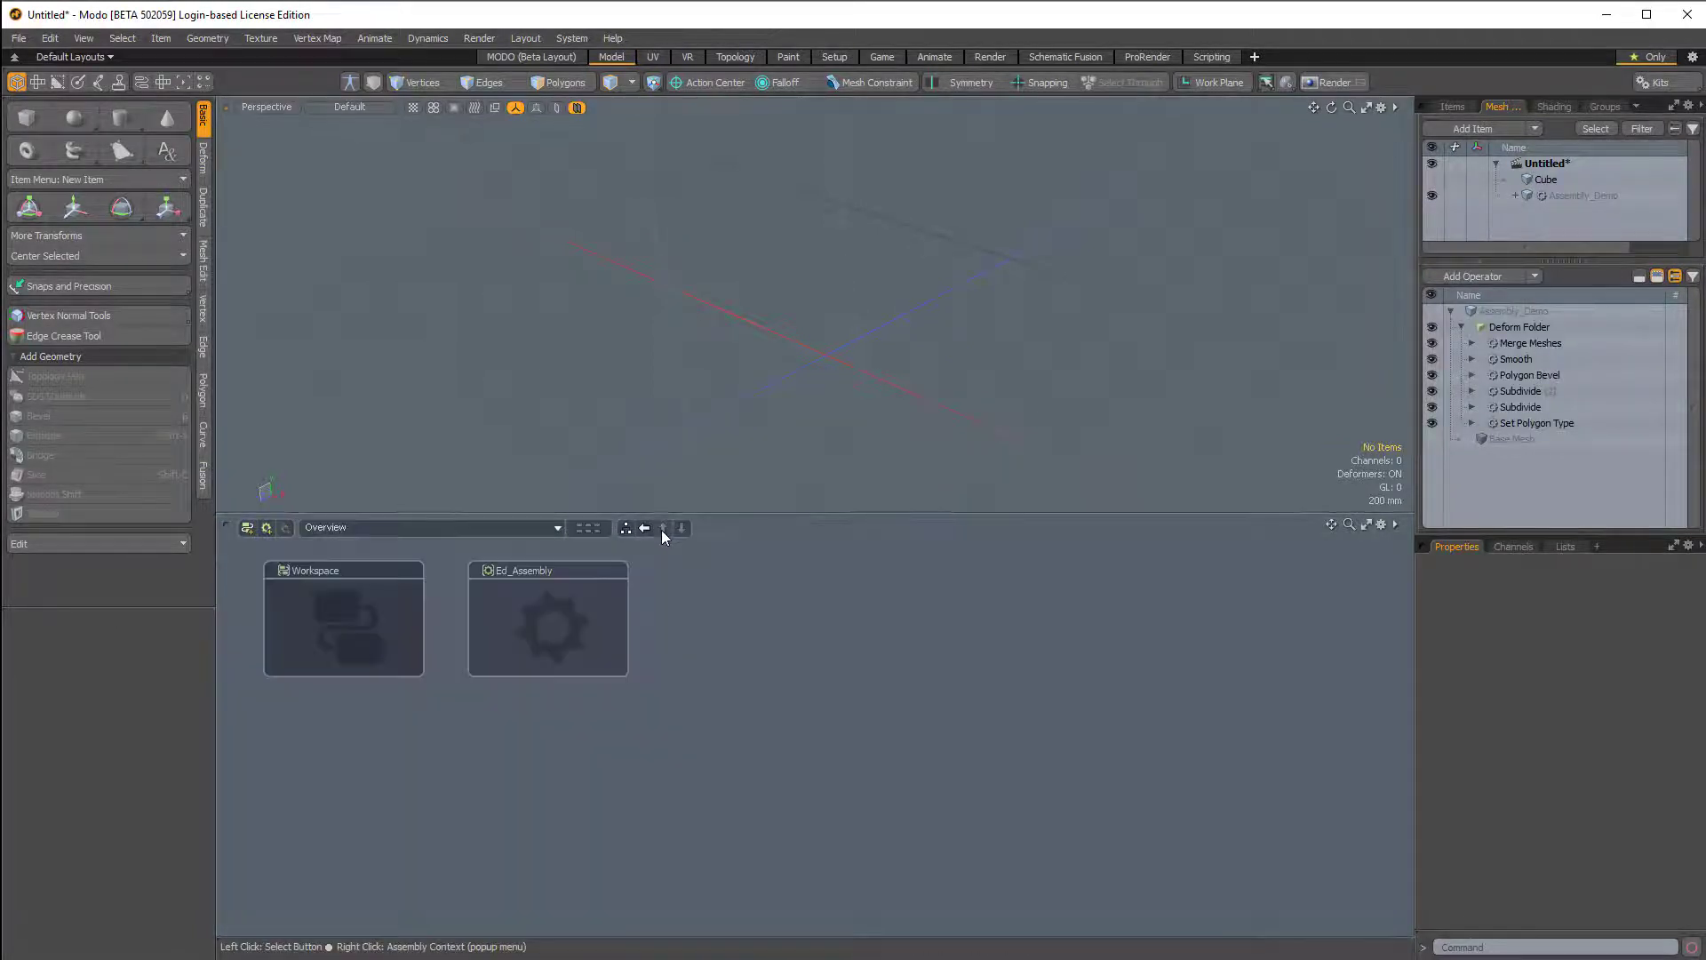
- View the Workspace and Ed_Assembly in the schematic overview and open Ed_Assembly from within the Workspace
{"action": "left_click", "coordinate": [663, 528]}
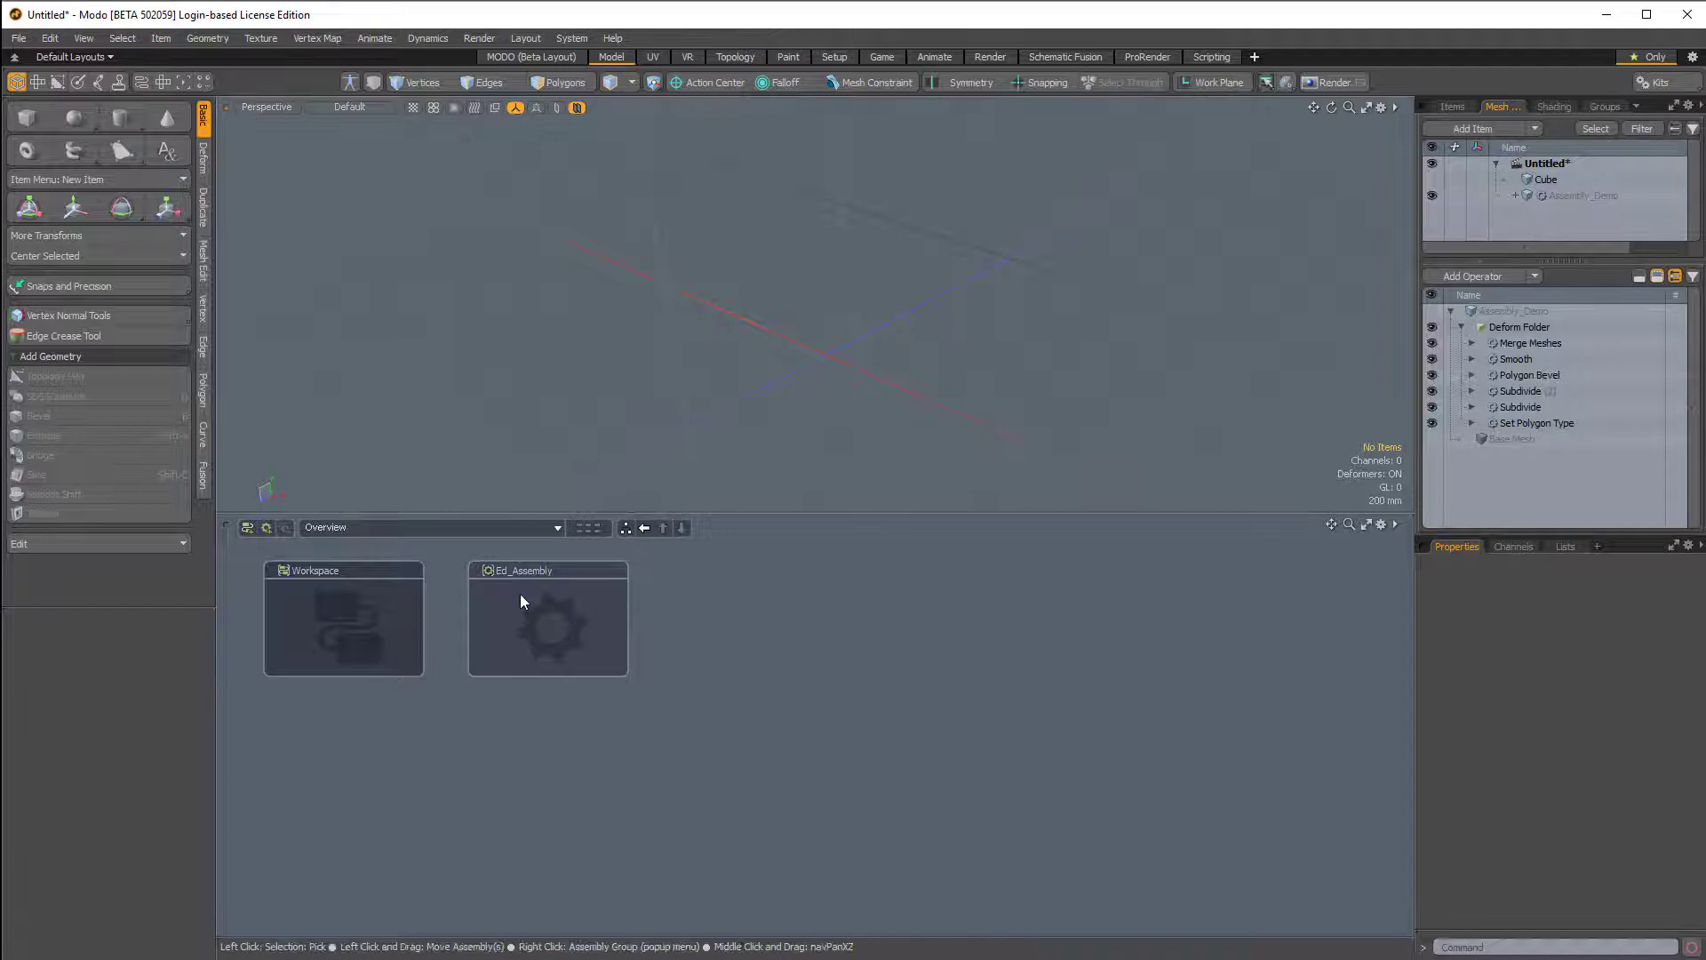
{"action": "left_click", "coordinate": [565, 615]}
{"action": "left_click_drag", "start_coordinate": [563, 622], "coordinate": [347, 620]}
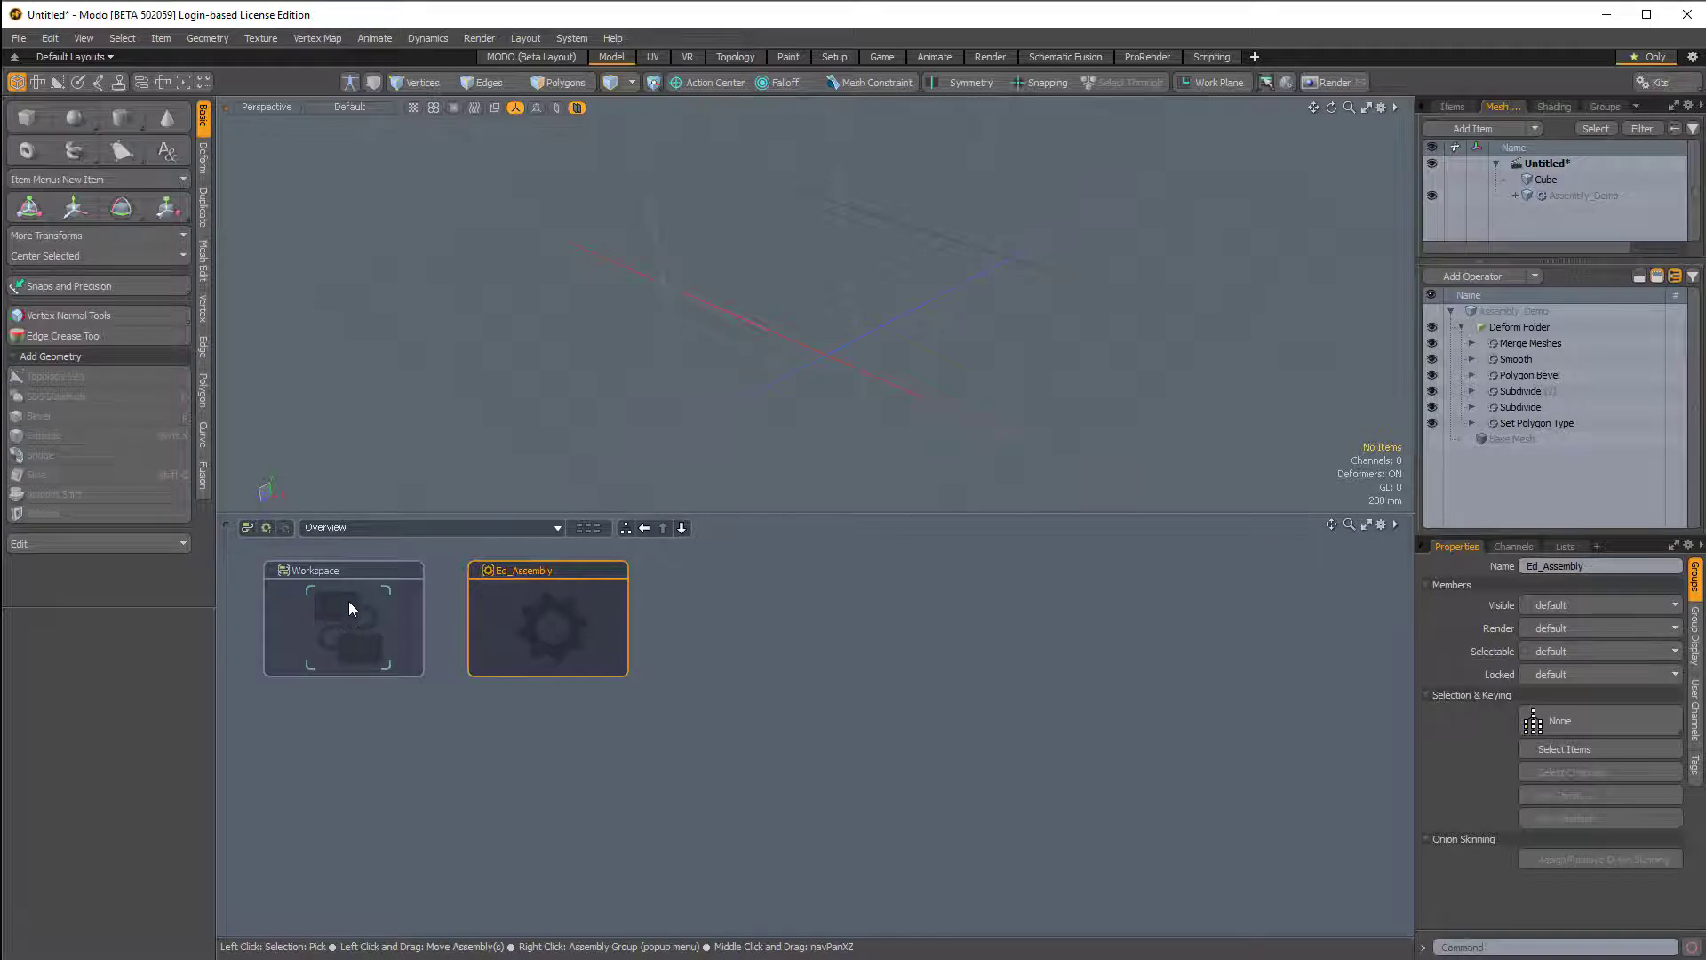
{"action": "left_click", "coordinate": [351, 612]}
{"action": "left_click_drag", "start_coordinate": [773, 736], "coordinate": [830, 743], "text": "ctrl+alt"}
{"action": "left_click_drag", "start_coordinate": [691, 782], "coordinate": [940, 680], "text": "ctrl+alt"}
{"action": "scroll", "coordinate": [940, 680], "scroll_direction": "up", "scroll_amount": 2}
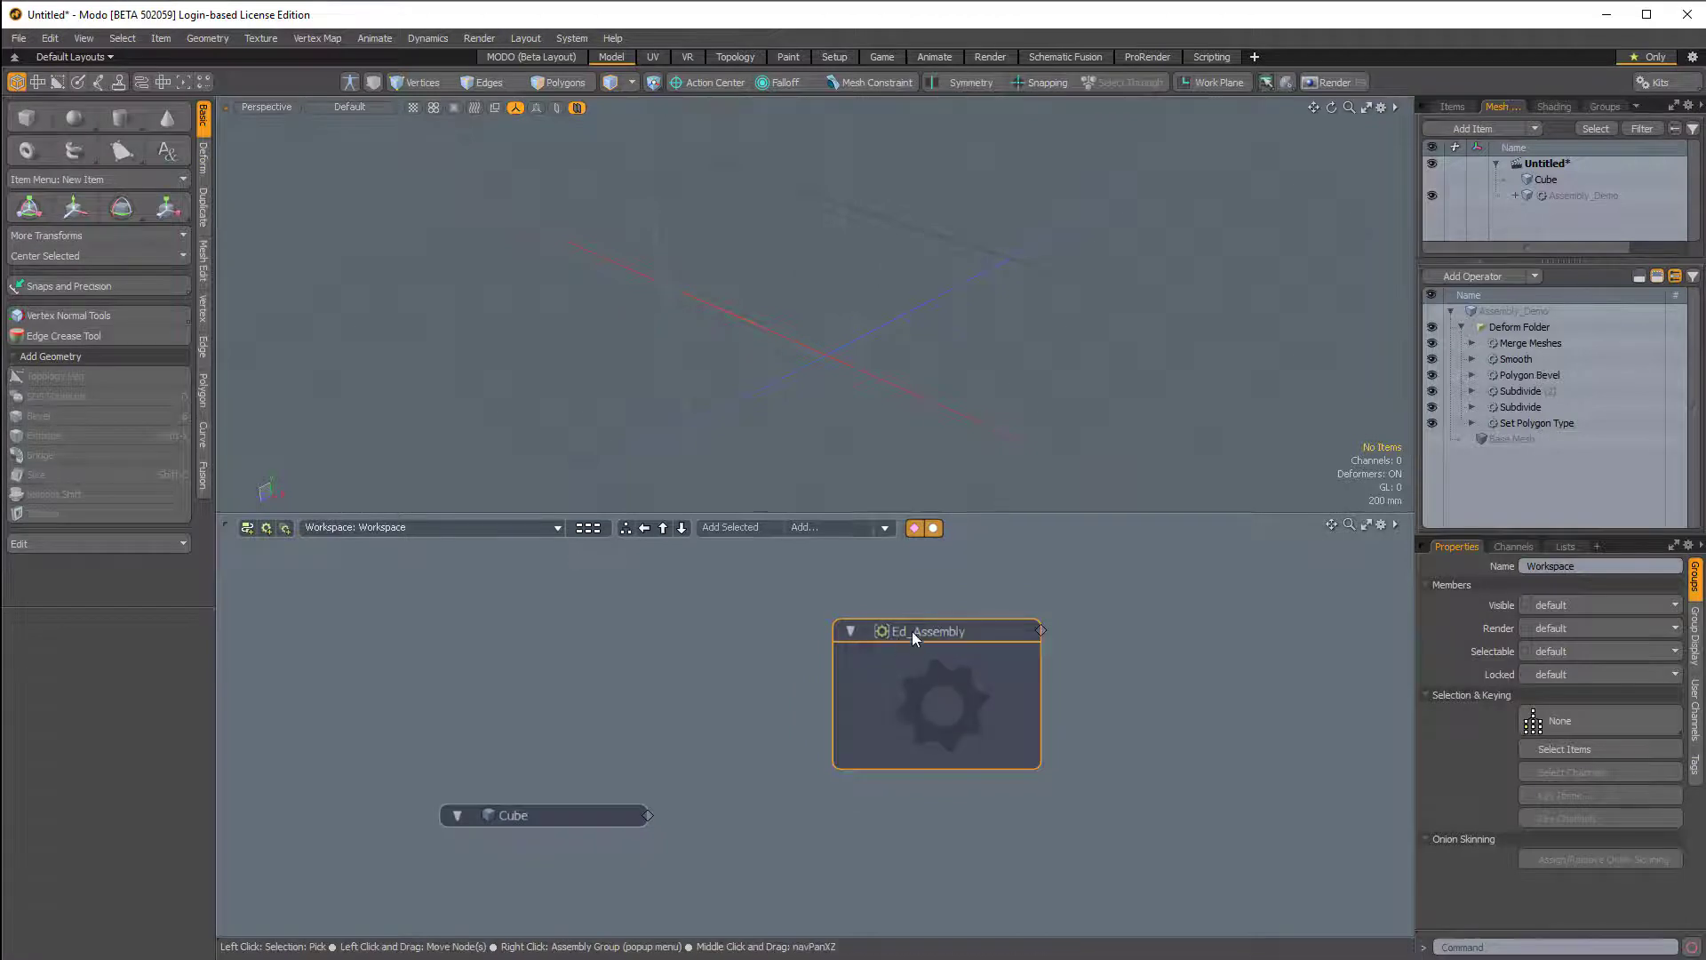
{"action": "double_click", "coordinate": [944, 691]}
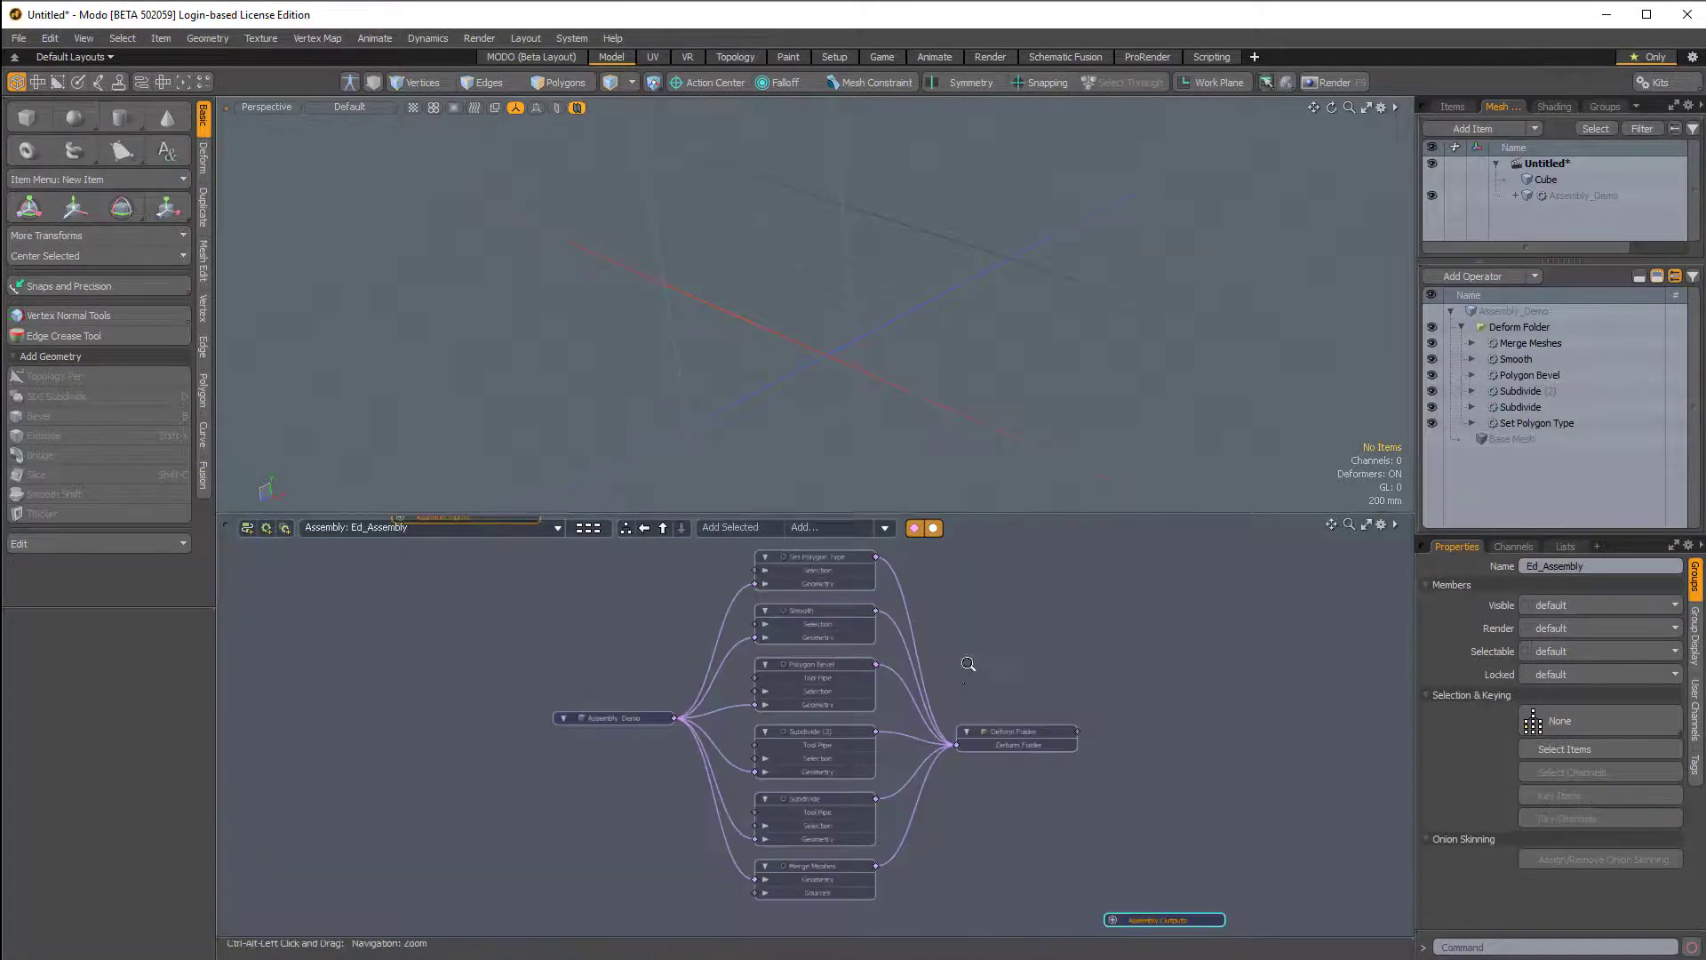
- Examine the nodes inside Ed_Assembly, including the Assembly_Demo mesh, the operator column, the Deform Folder and Merge Meshes
{"action": "left_click_drag", "start_coordinate": [967, 667], "coordinate": [921, 722], "text": "ctrl+alt"}
{"action": "left_click_drag", "start_coordinate": [490, 712], "coordinate": [558, 741], "text": "alt+shift"}
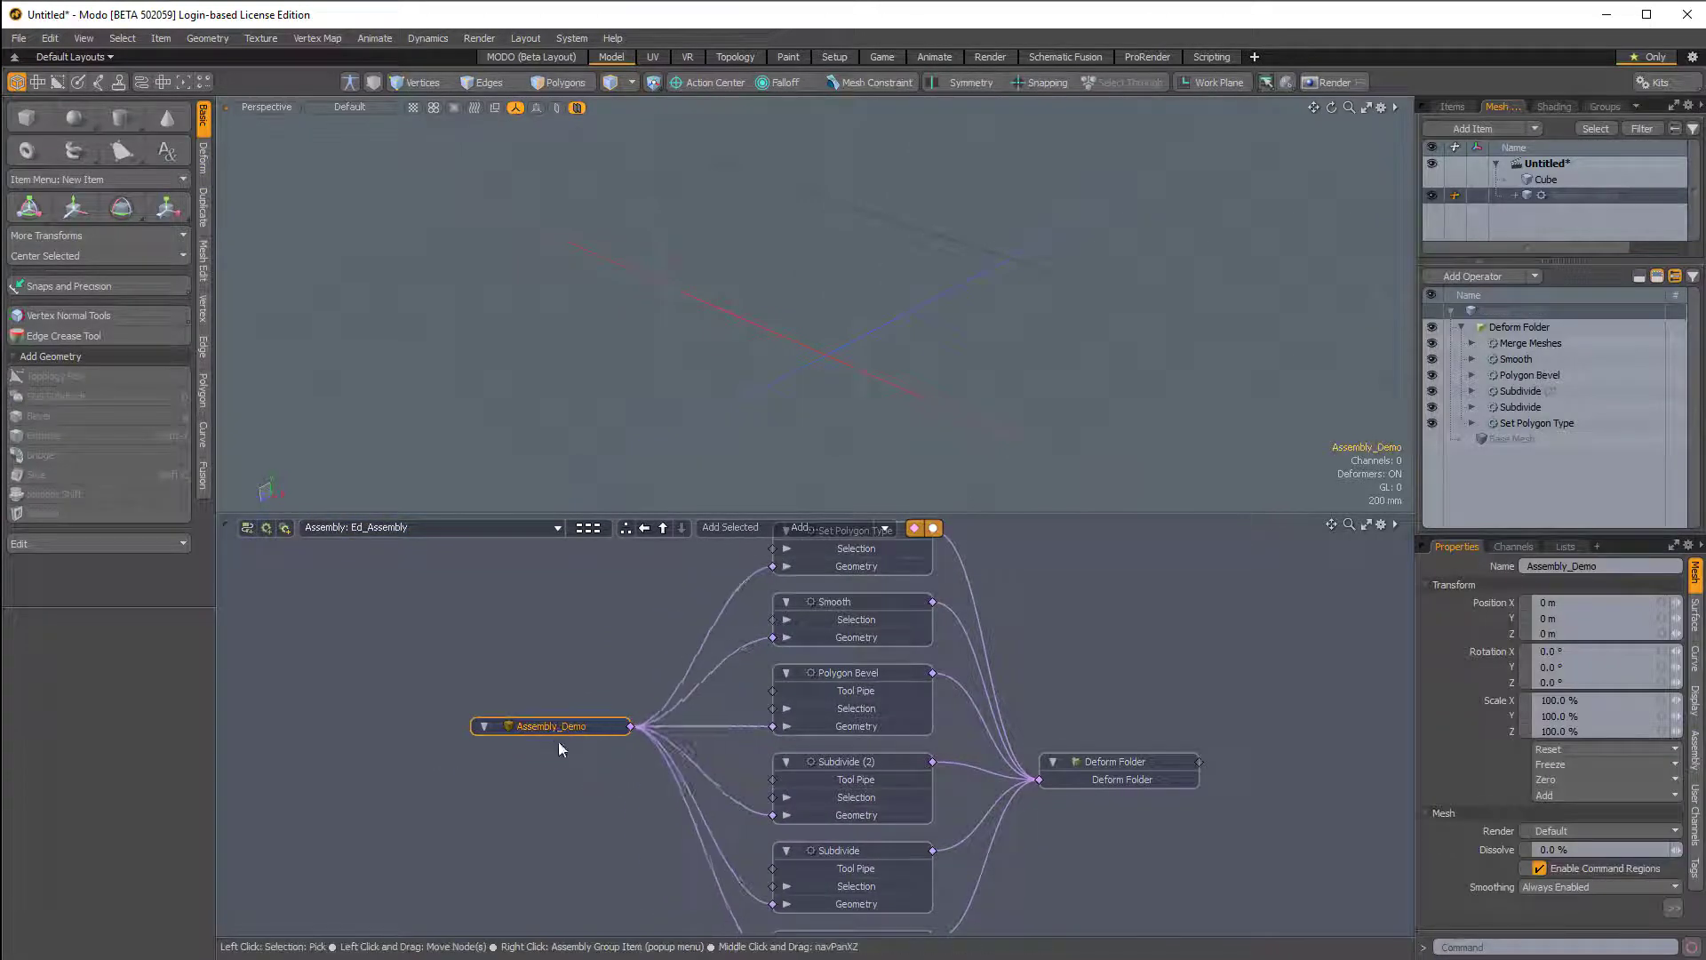
{"action": "left_click_drag", "start_coordinate": [908, 690], "coordinate": [854, 699], "text": "ctrl+alt"}
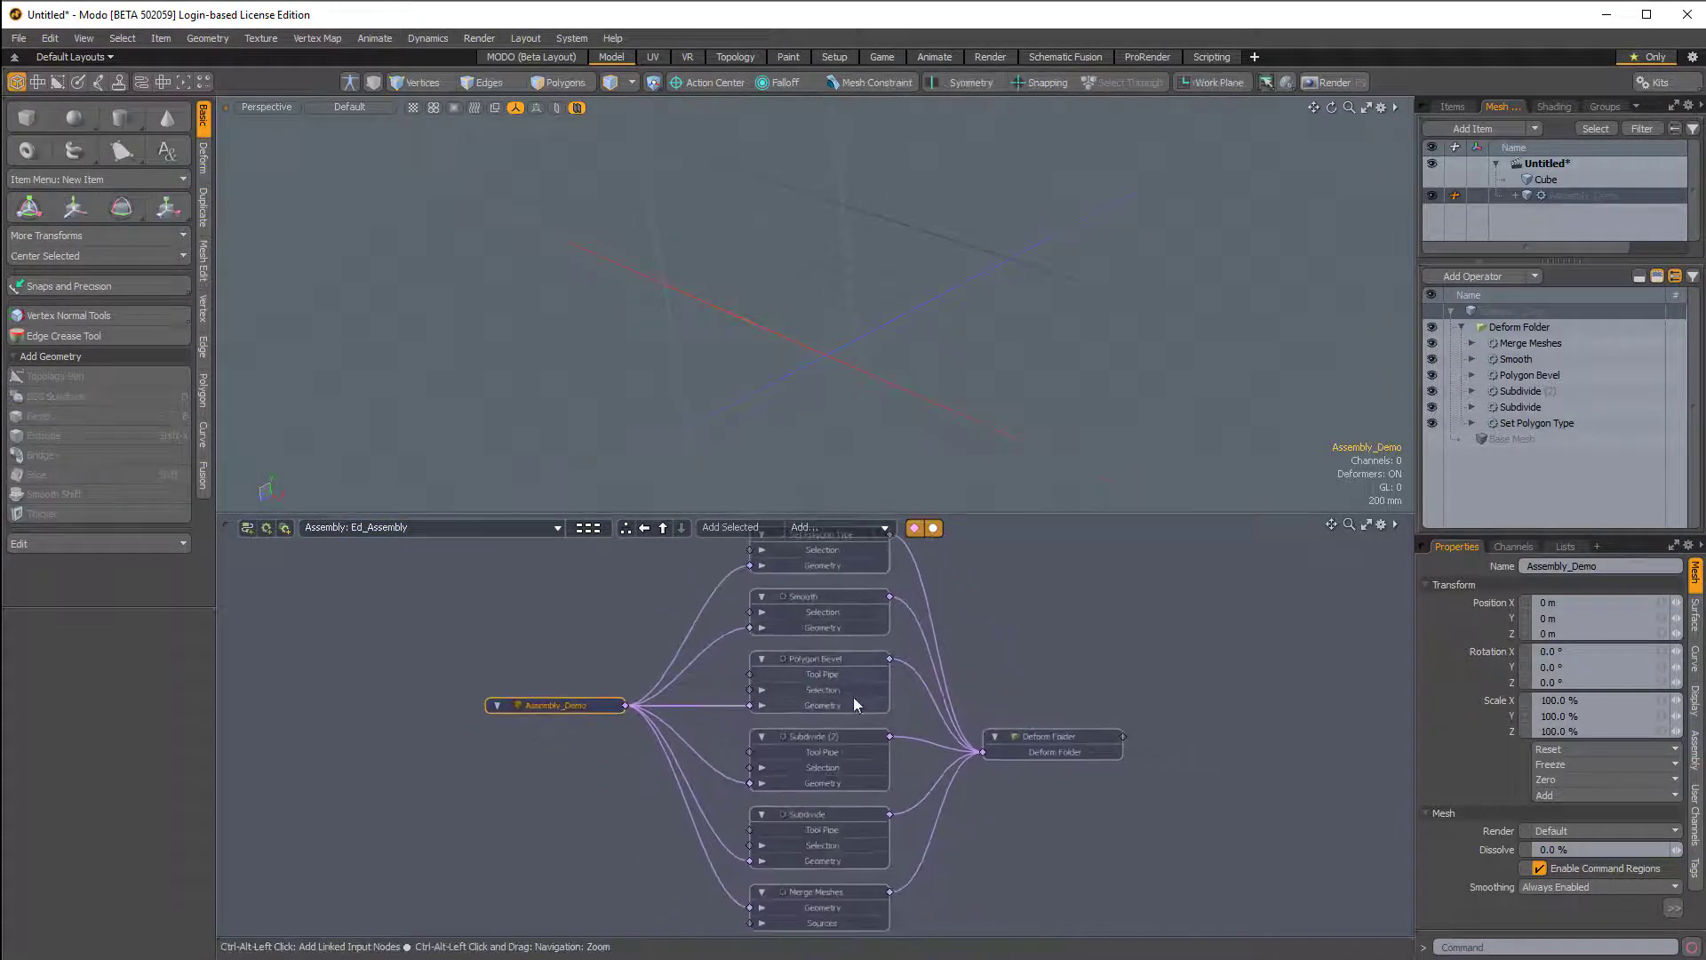
{"action": "scroll", "coordinate": [855, 704], "scroll_direction": "down", "scroll_amount": 2}
{"action": "left_click_drag", "start_coordinate": [760, 893], "coordinate": [882, 562]}
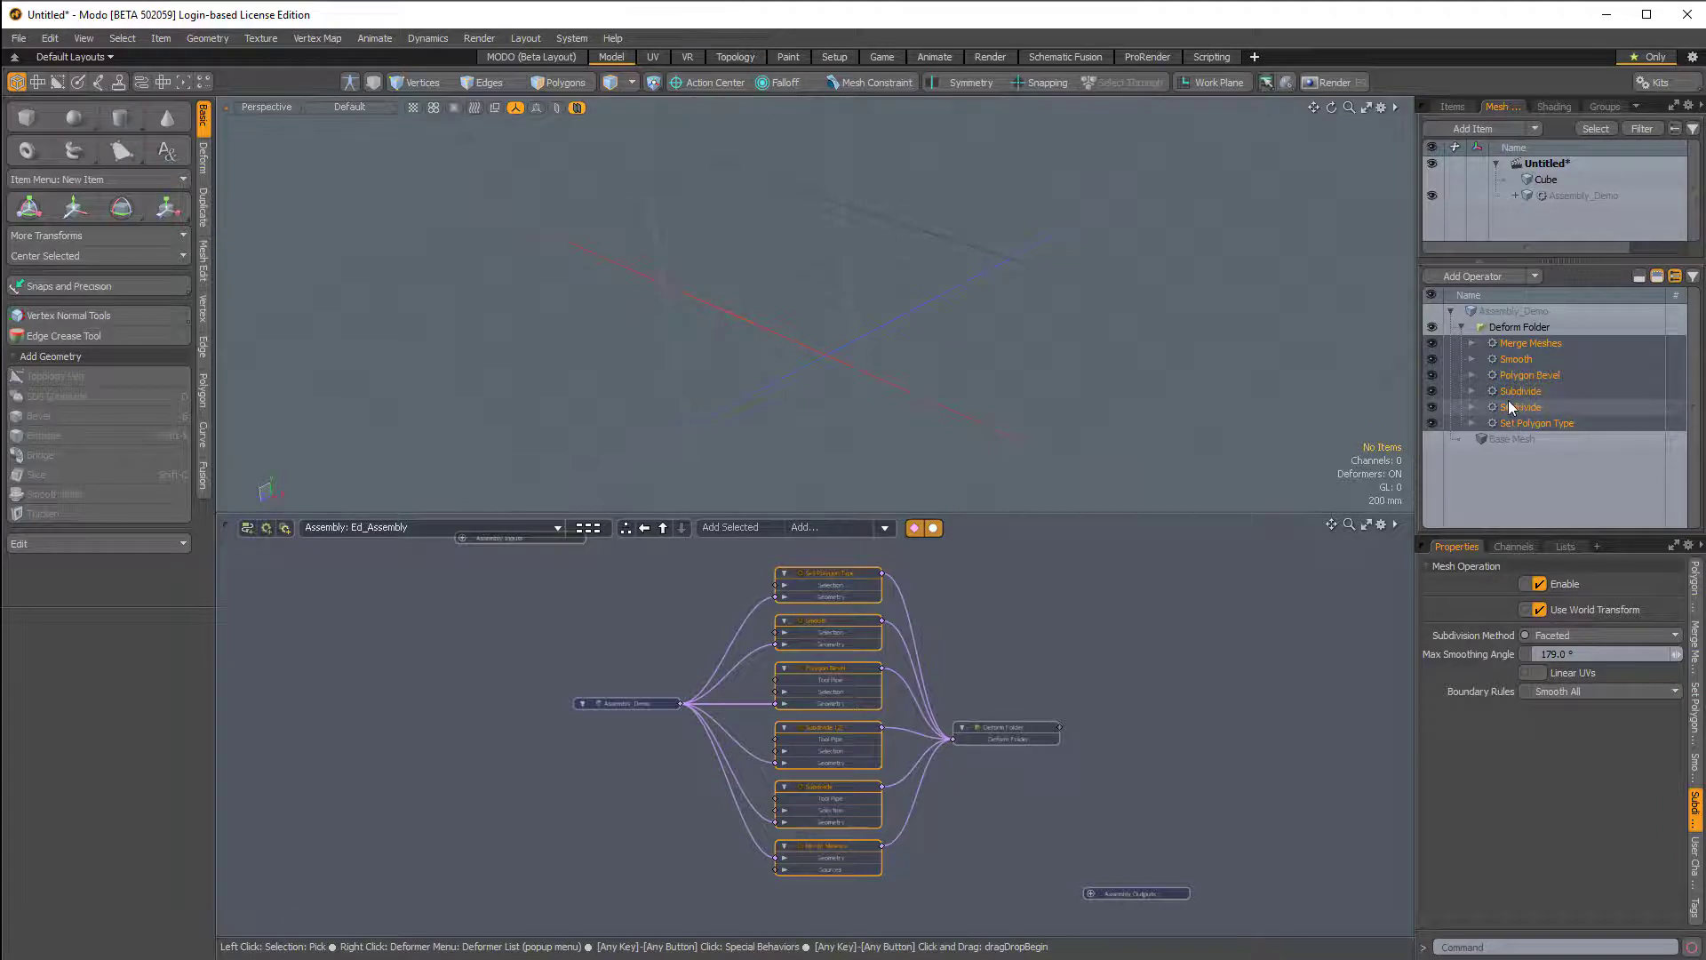
{"action": "left_click", "coordinate": [1023, 665]}
{"action": "left_click_drag", "start_coordinate": [991, 716], "coordinate": [1018, 693], "text": "ctrl+alt"}
{"action": "left_click", "coordinate": [1023, 762]}
{"action": "left_click_drag", "start_coordinate": [1013, 698], "coordinate": [636, 574], "text": "ctrl+alt"}
{"action": "left_click", "coordinate": [919, 877]}
- In the Workspace schematic, move the Cube node slightly up and try to link it directly to the Ed_Assembly node
{"action": "left_click", "coordinate": [664, 529]}
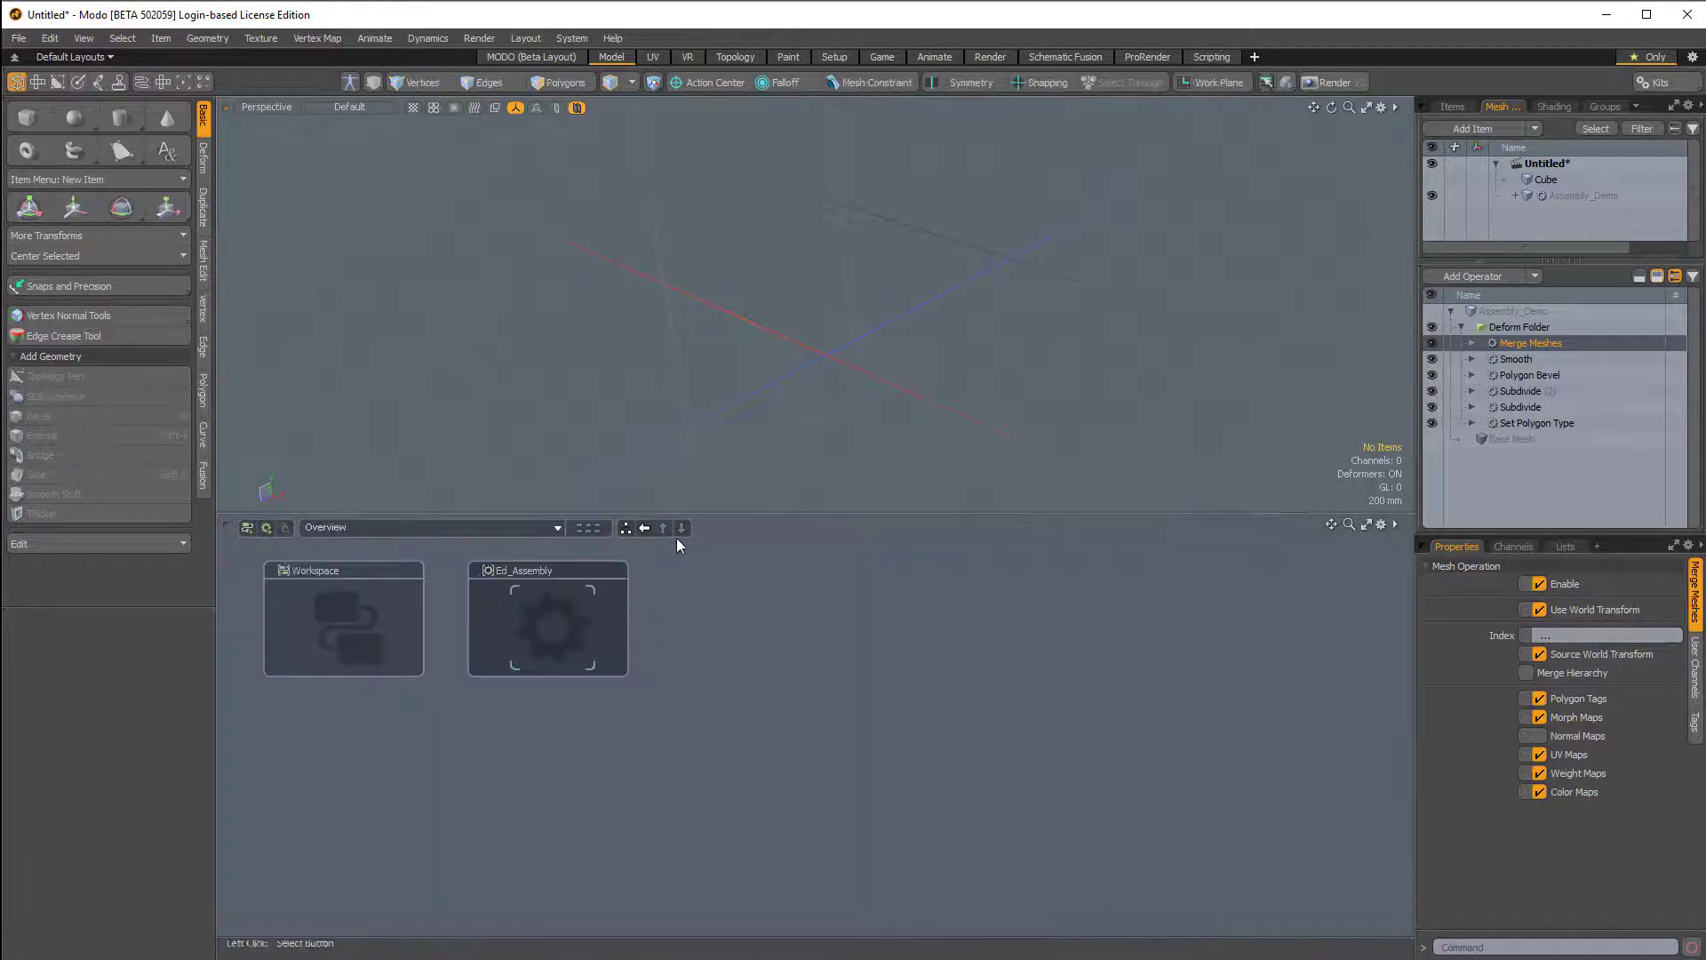
{"action": "double_click", "coordinate": [348, 611]}
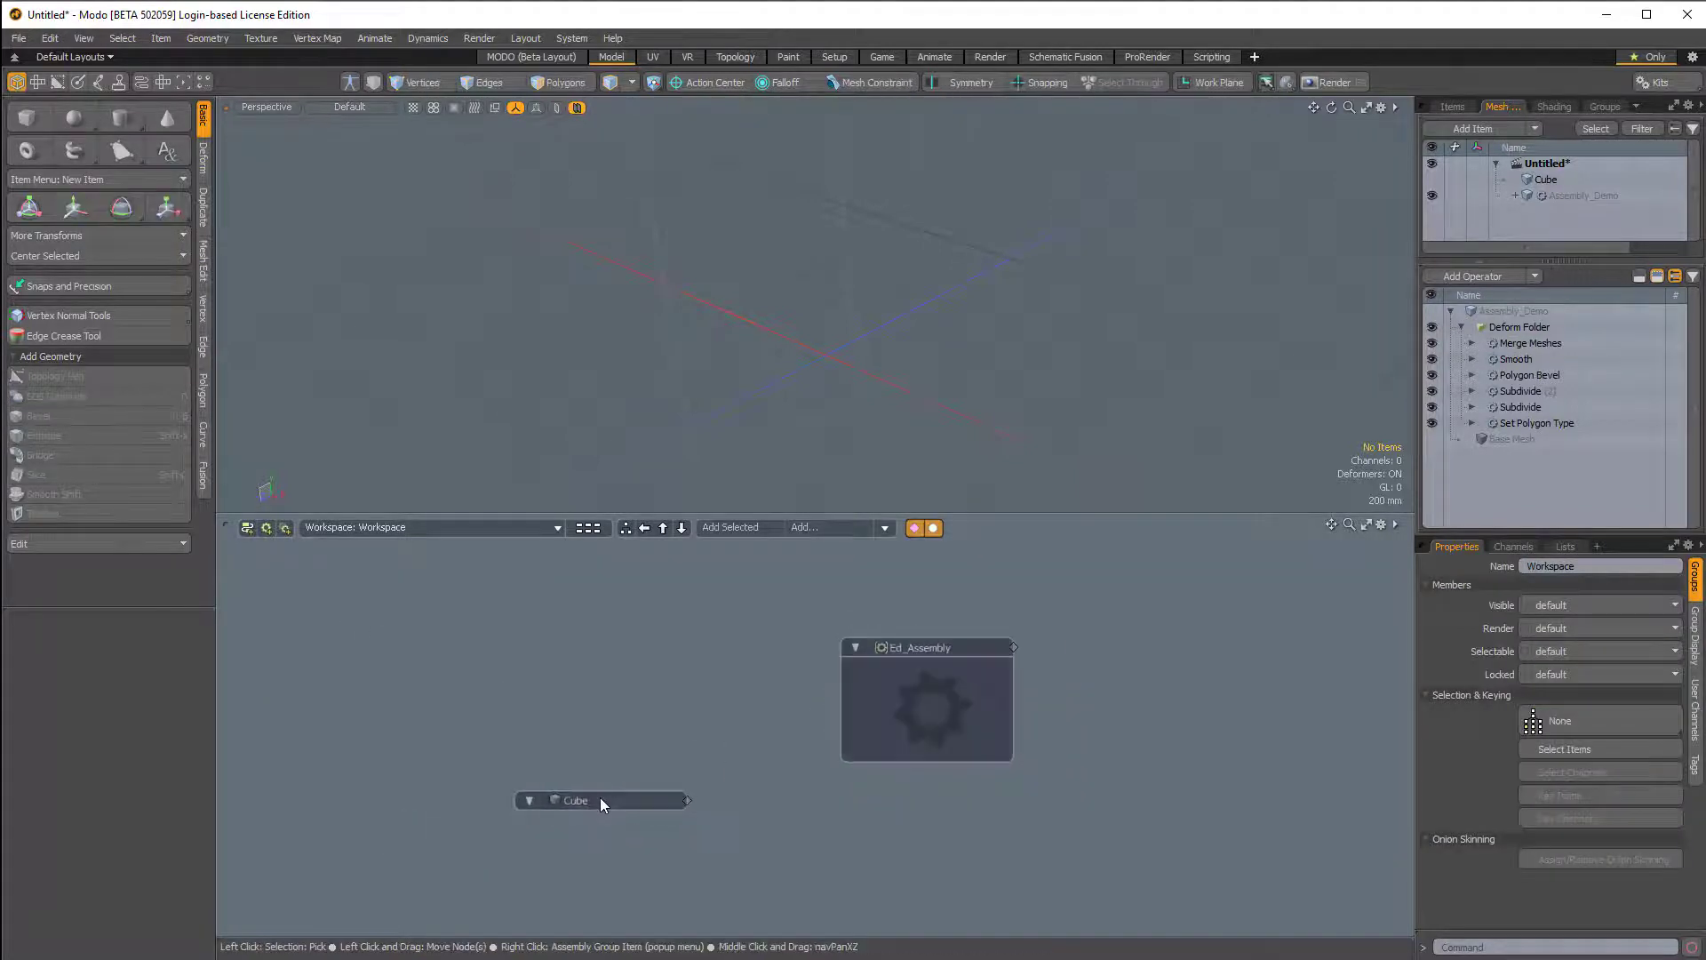
{"action": "left_click_drag", "start_coordinate": [601, 803], "coordinate": [563, 764]}
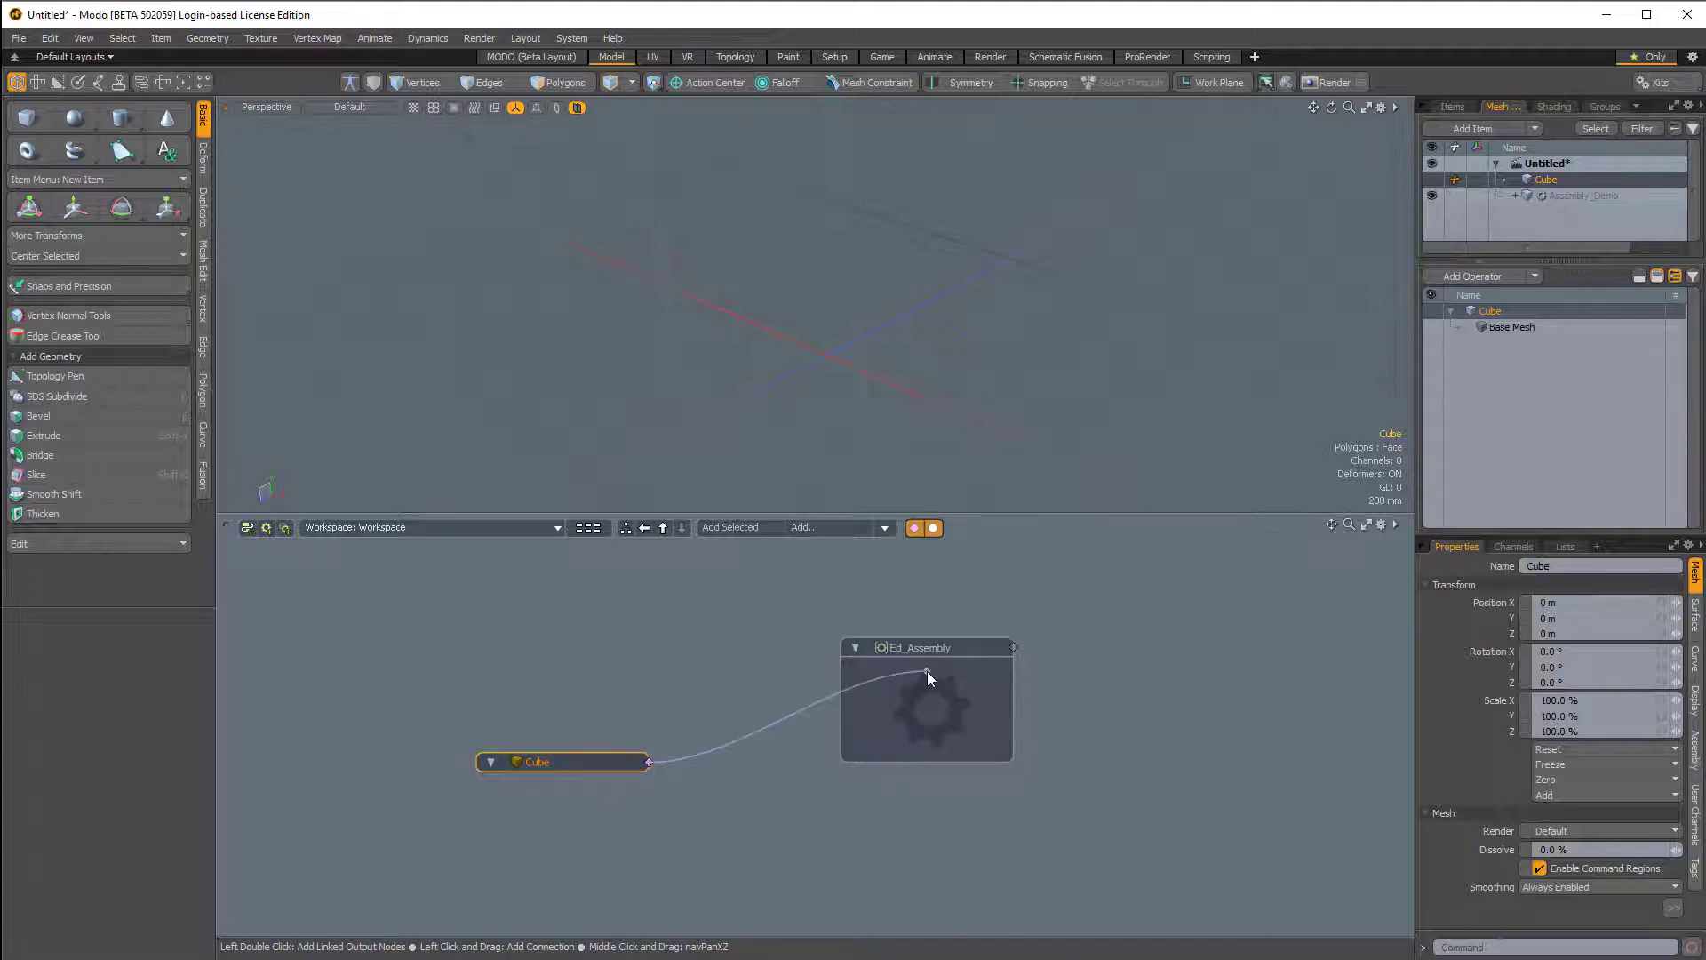
{"action": "left_click_drag", "start_coordinate": [841, 771], "coordinate": [839, 772]}
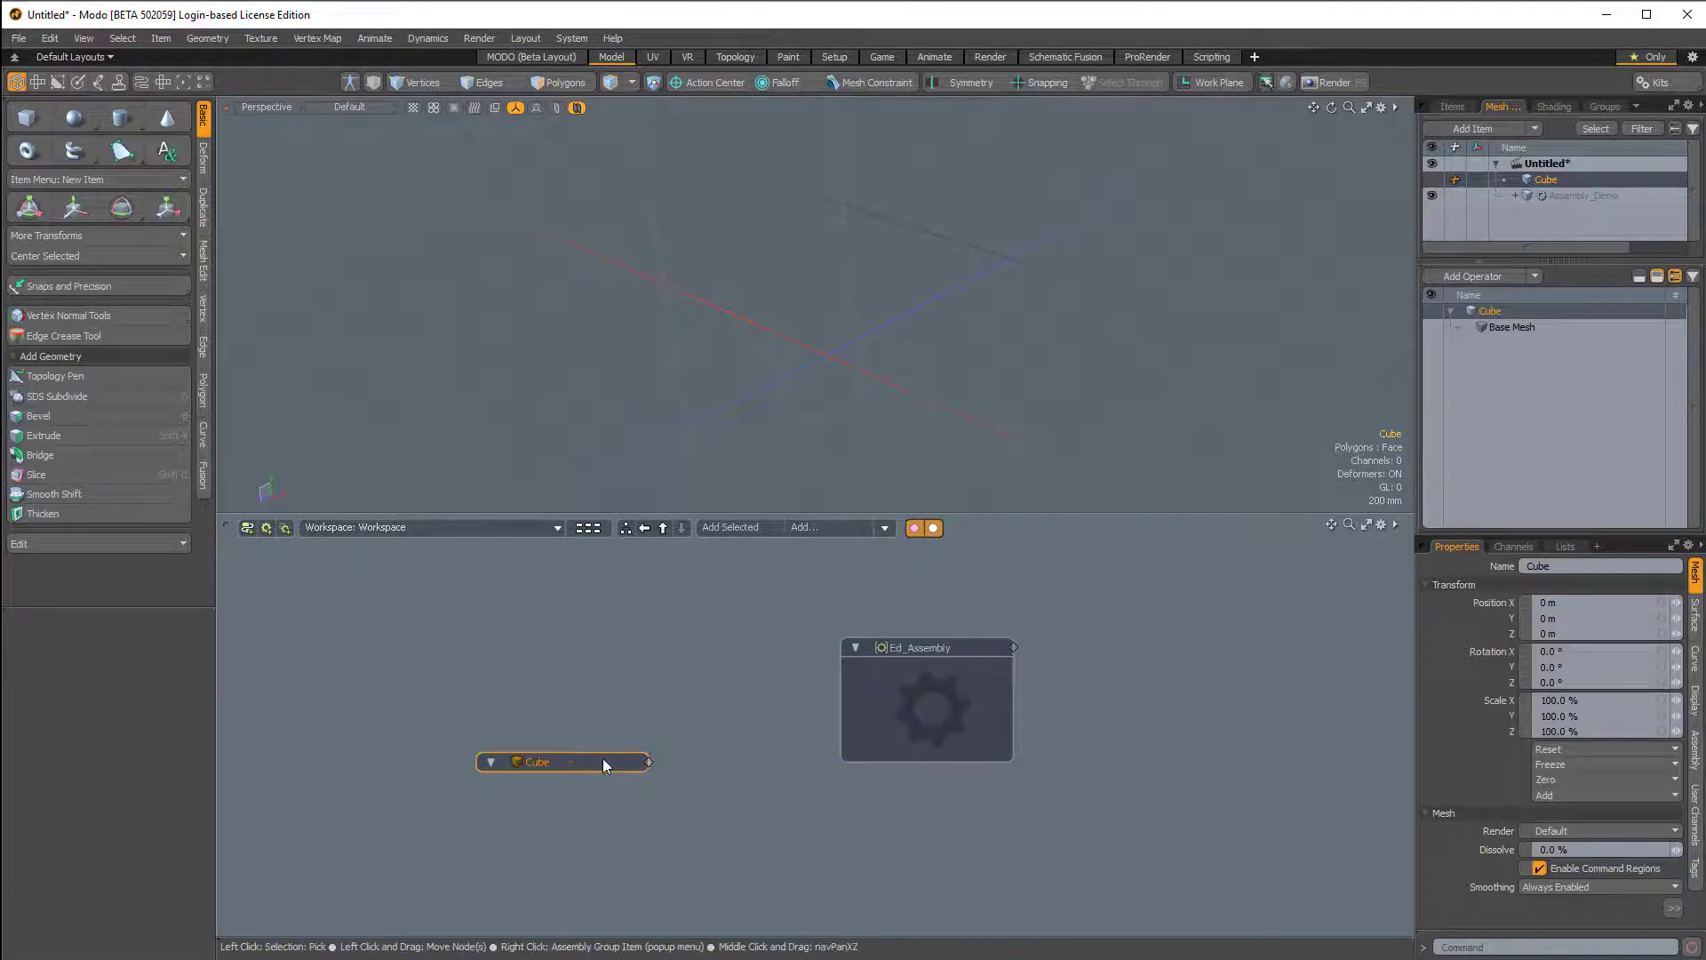
{"action": "left_click_drag", "start_coordinate": [603, 759], "coordinate": [857, 770]}
{"action": "left_click_drag", "start_coordinate": [914, 688], "coordinate": [899, 773]}
- Inside Ed_Assembly, place Assembly Inputs just below the Assembly_Demo node and connect the Sources channel of Merge Meshes to it
{"action": "double_click", "coordinate": [961, 713]}
{"action": "left_click_drag", "start_coordinate": [969, 840], "coordinate": [1015, 852], "text": "alt"}
{"action": "left_click_drag", "start_coordinate": [838, 713], "coordinate": [762, 700], "text": "alt"}
{"action": "left_click_drag", "start_coordinate": [669, 558], "coordinate": [678, 583], "text": "alt"}
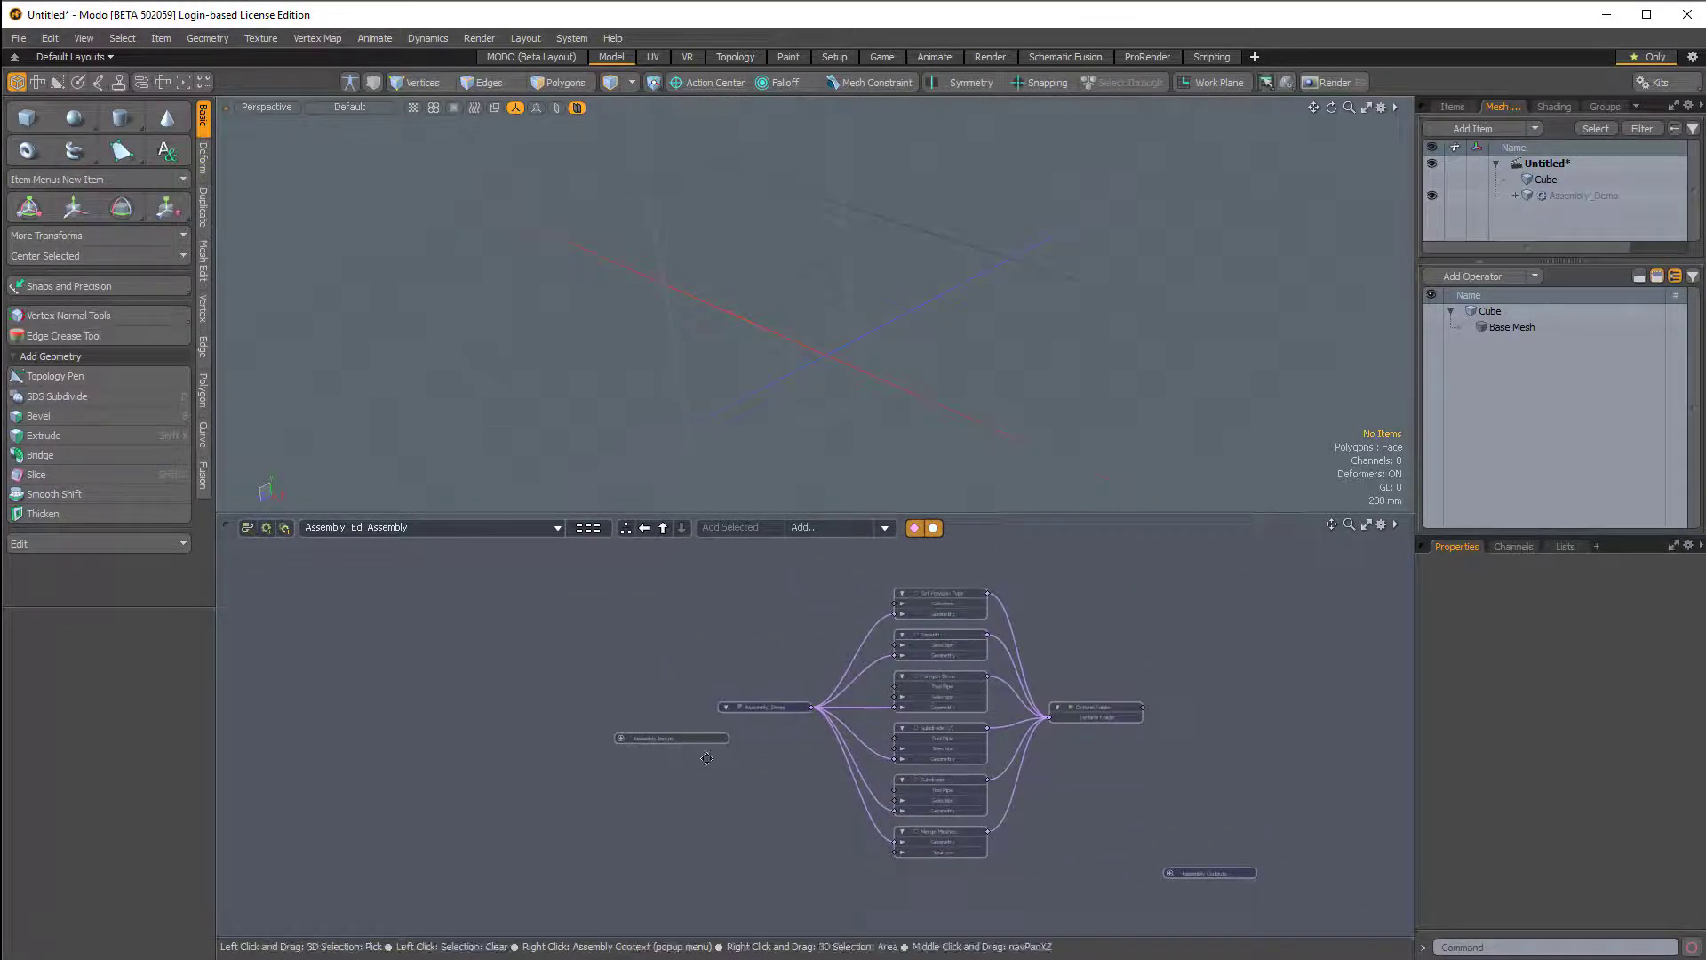
{"action": "left_click_drag", "start_coordinate": [608, 738], "coordinate": [940, 879], "text": "ctrl+alt"}
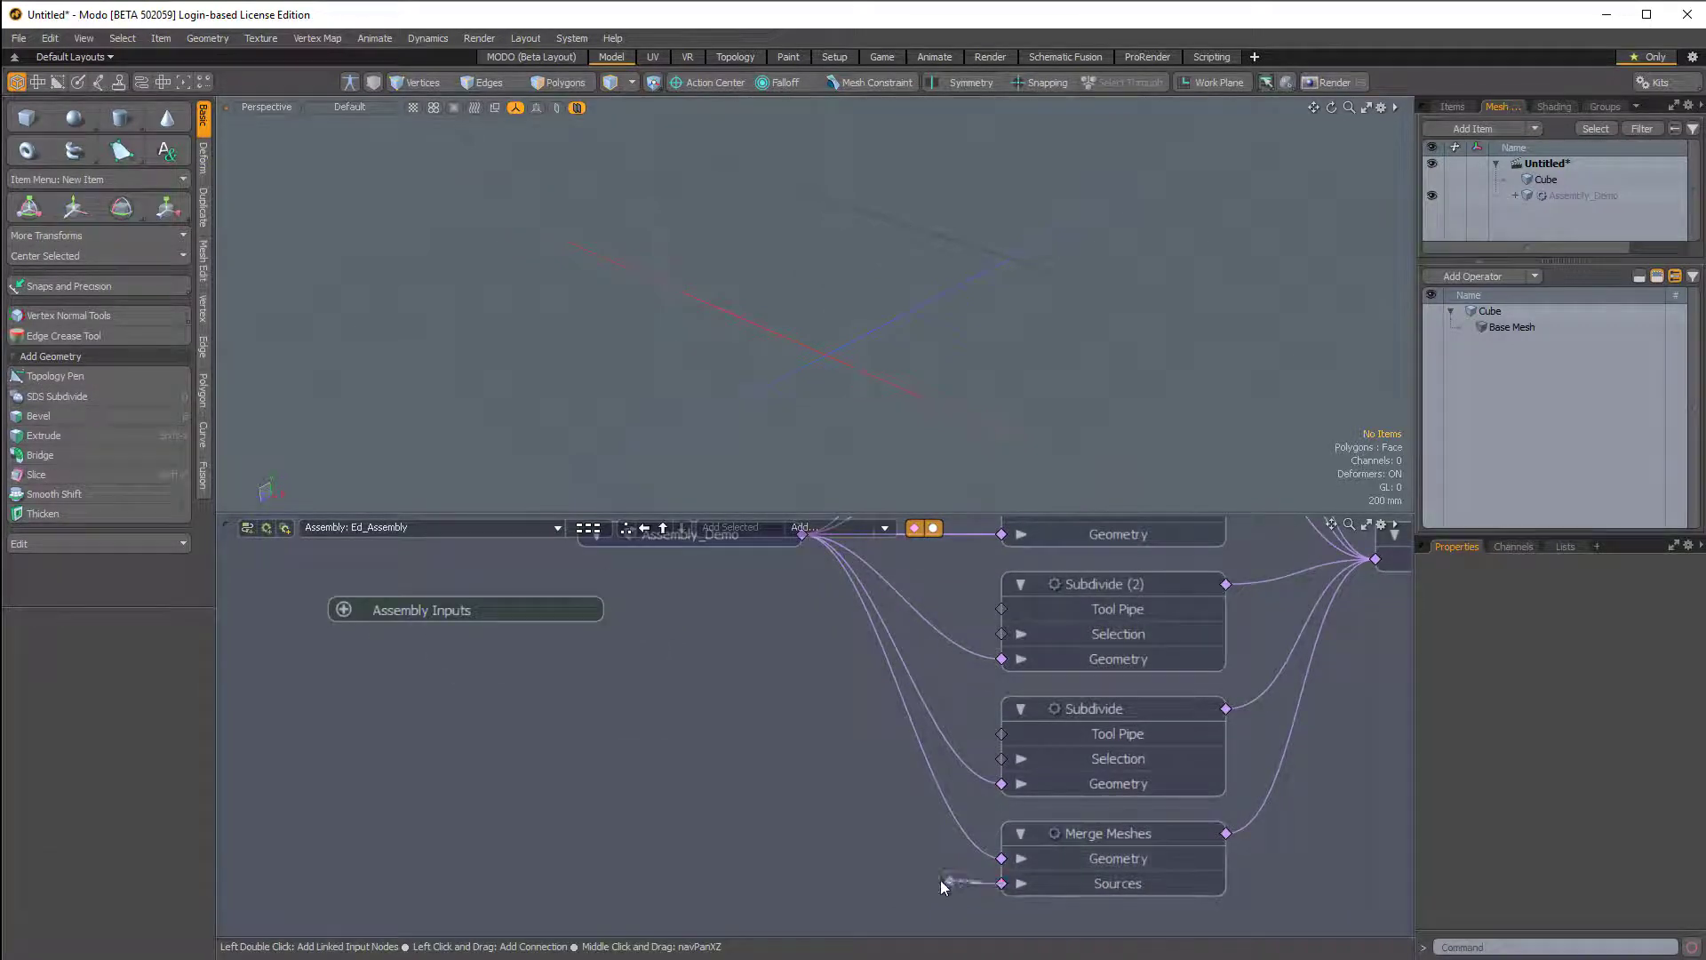
{"action": "left_click_drag", "start_coordinate": [720, 795], "coordinate": [346, 613]}
{"action": "left_click_drag", "start_coordinate": [587, 708], "coordinate": [473, 670], "text": "ctrl+alt"}
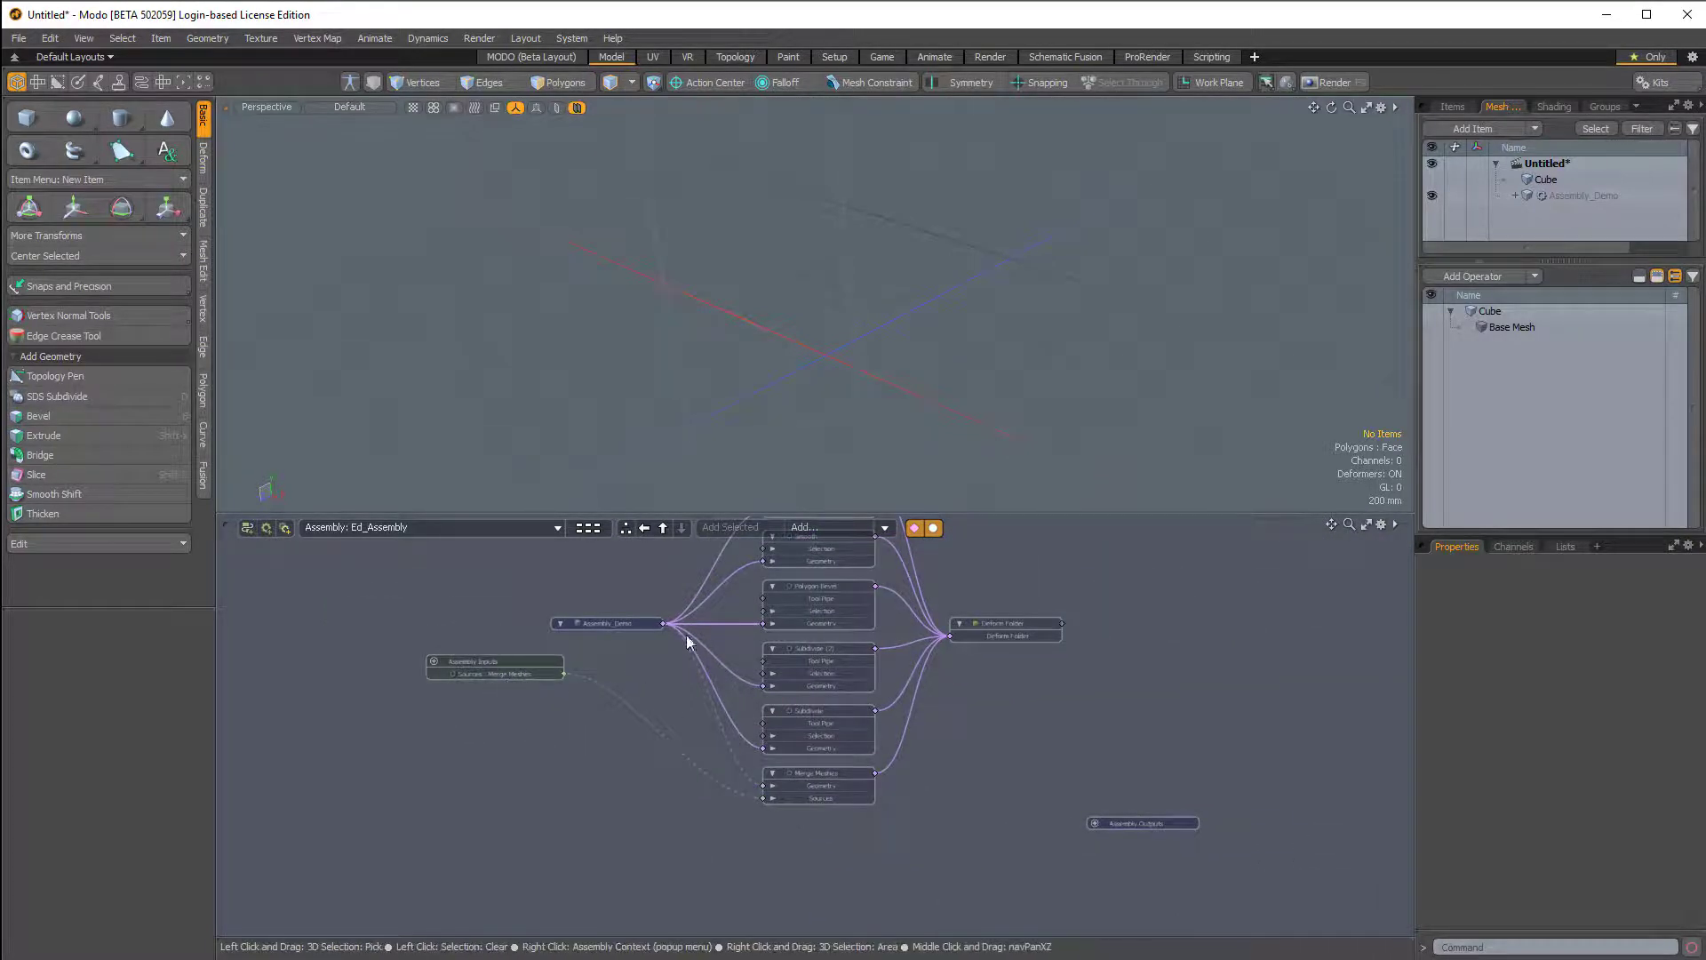
- Return to the Workspace schematic and inspect the Merge Meshes Sources input on the Ed_Assembly node
{"action": "left_click", "coordinate": [645, 527]}
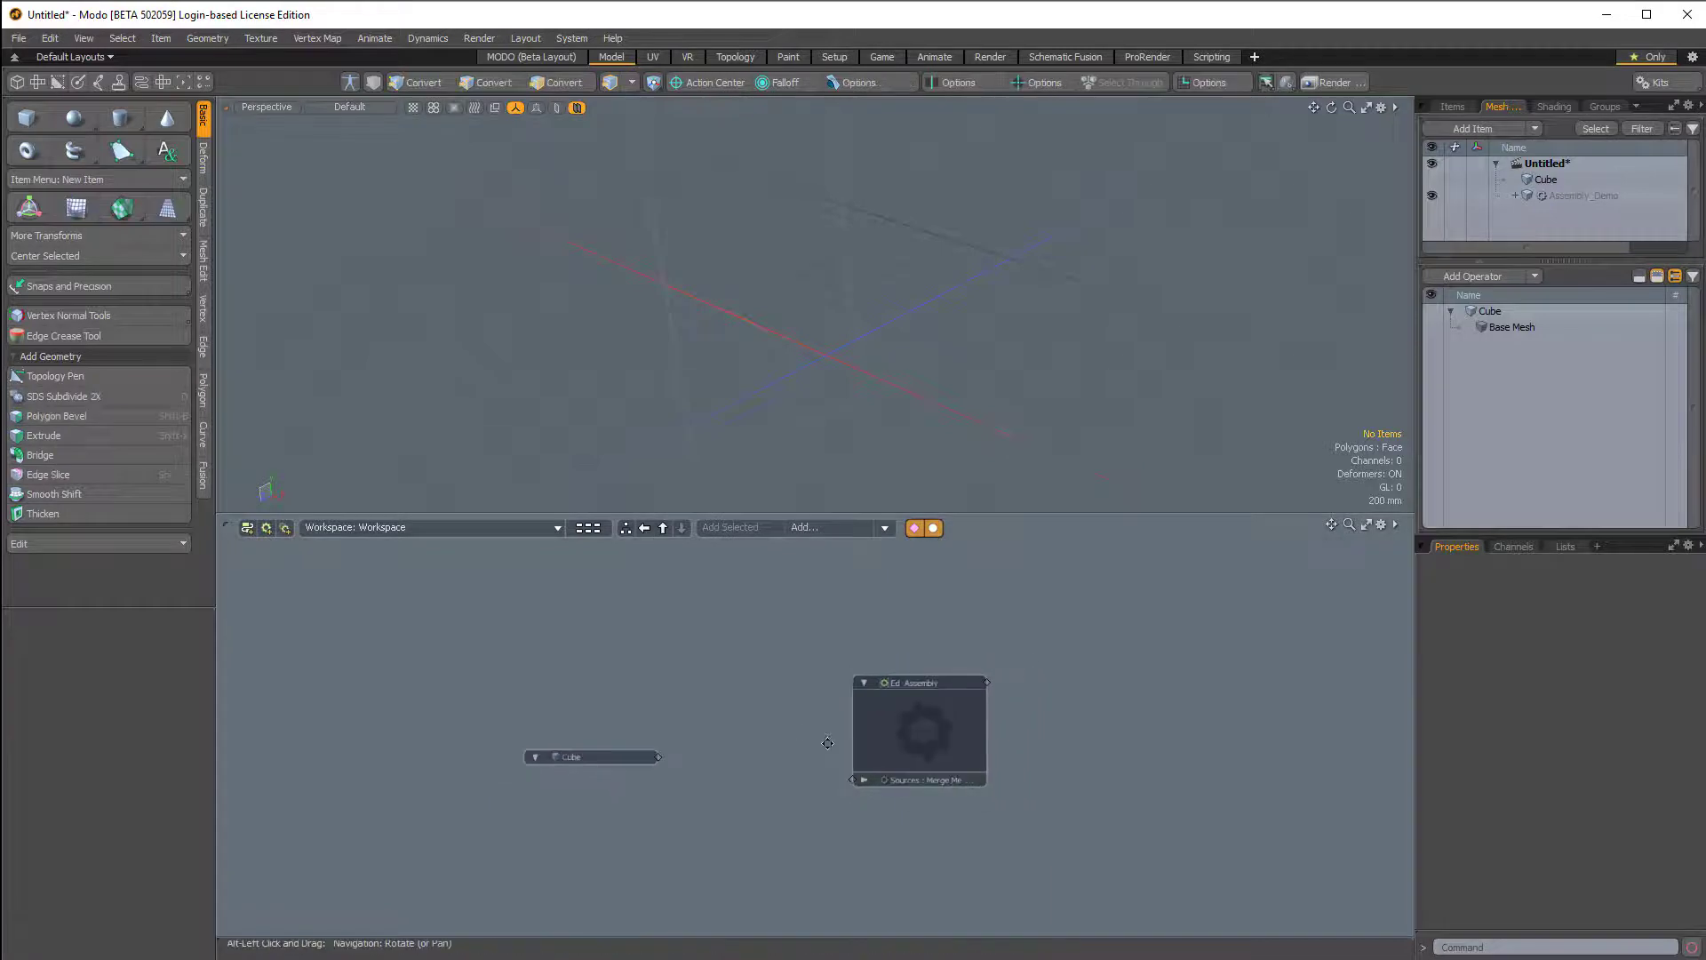
{"action": "scroll", "coordinate": [827, 743], "scroll_direction": "up", "scroll_amount": 3}
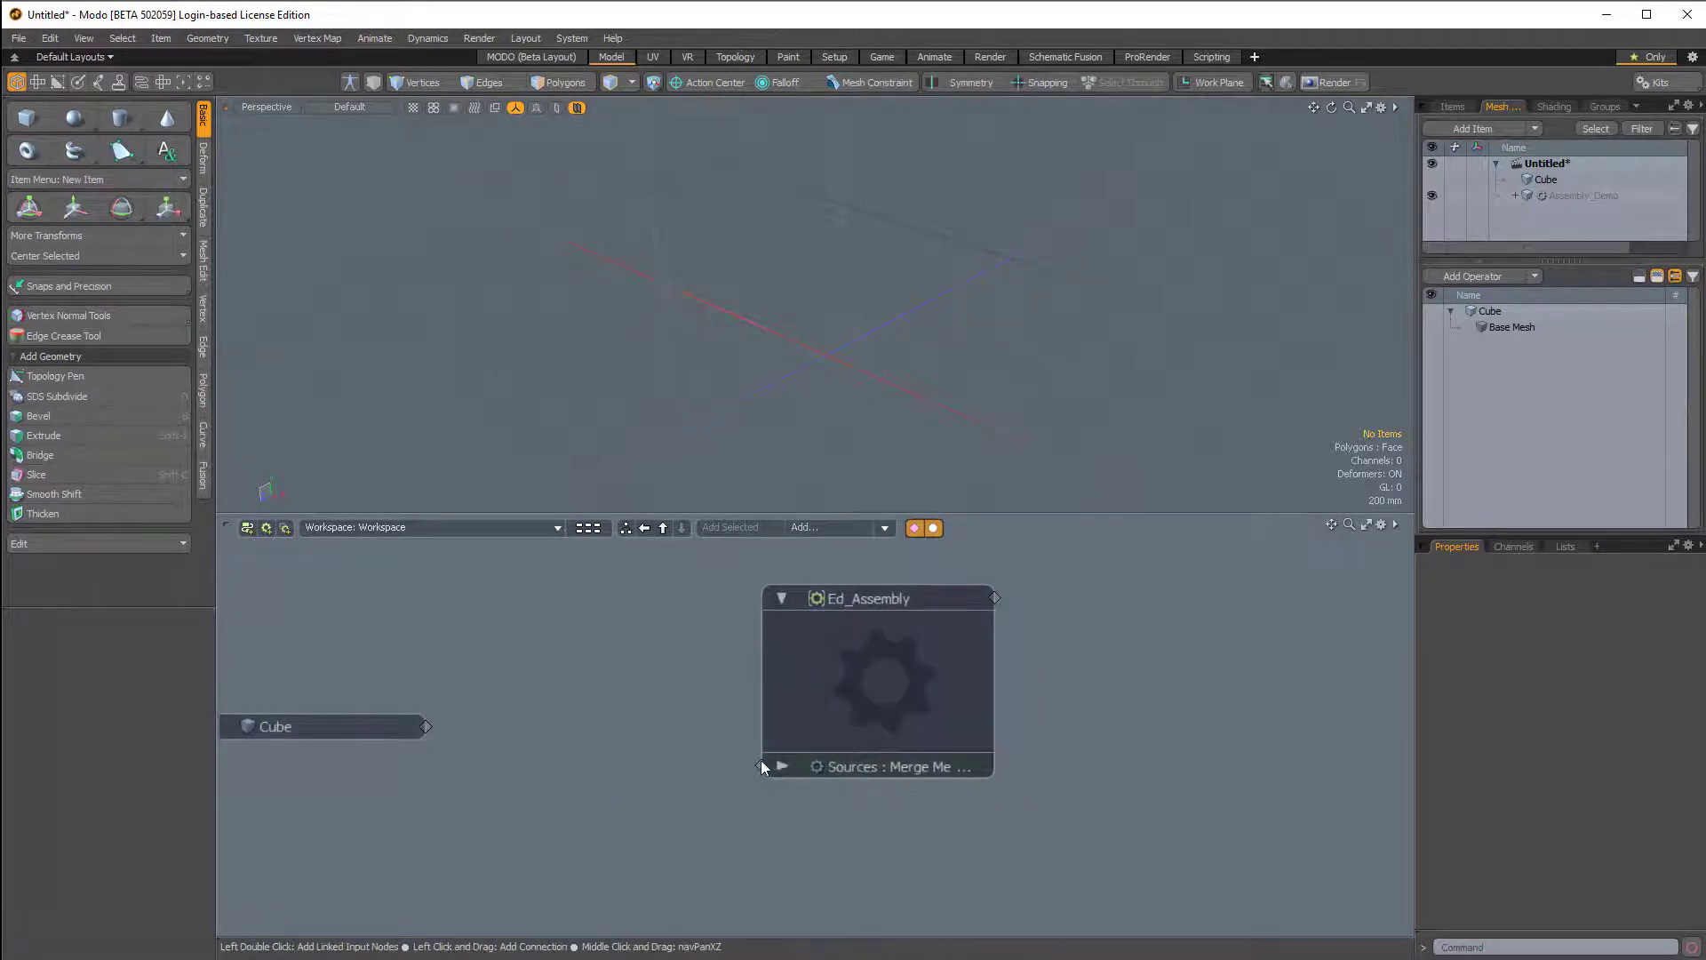
{"action": "scroll", "coordinate": [760, 755], "scroll_direction": "down", "scroll_amount": 4}
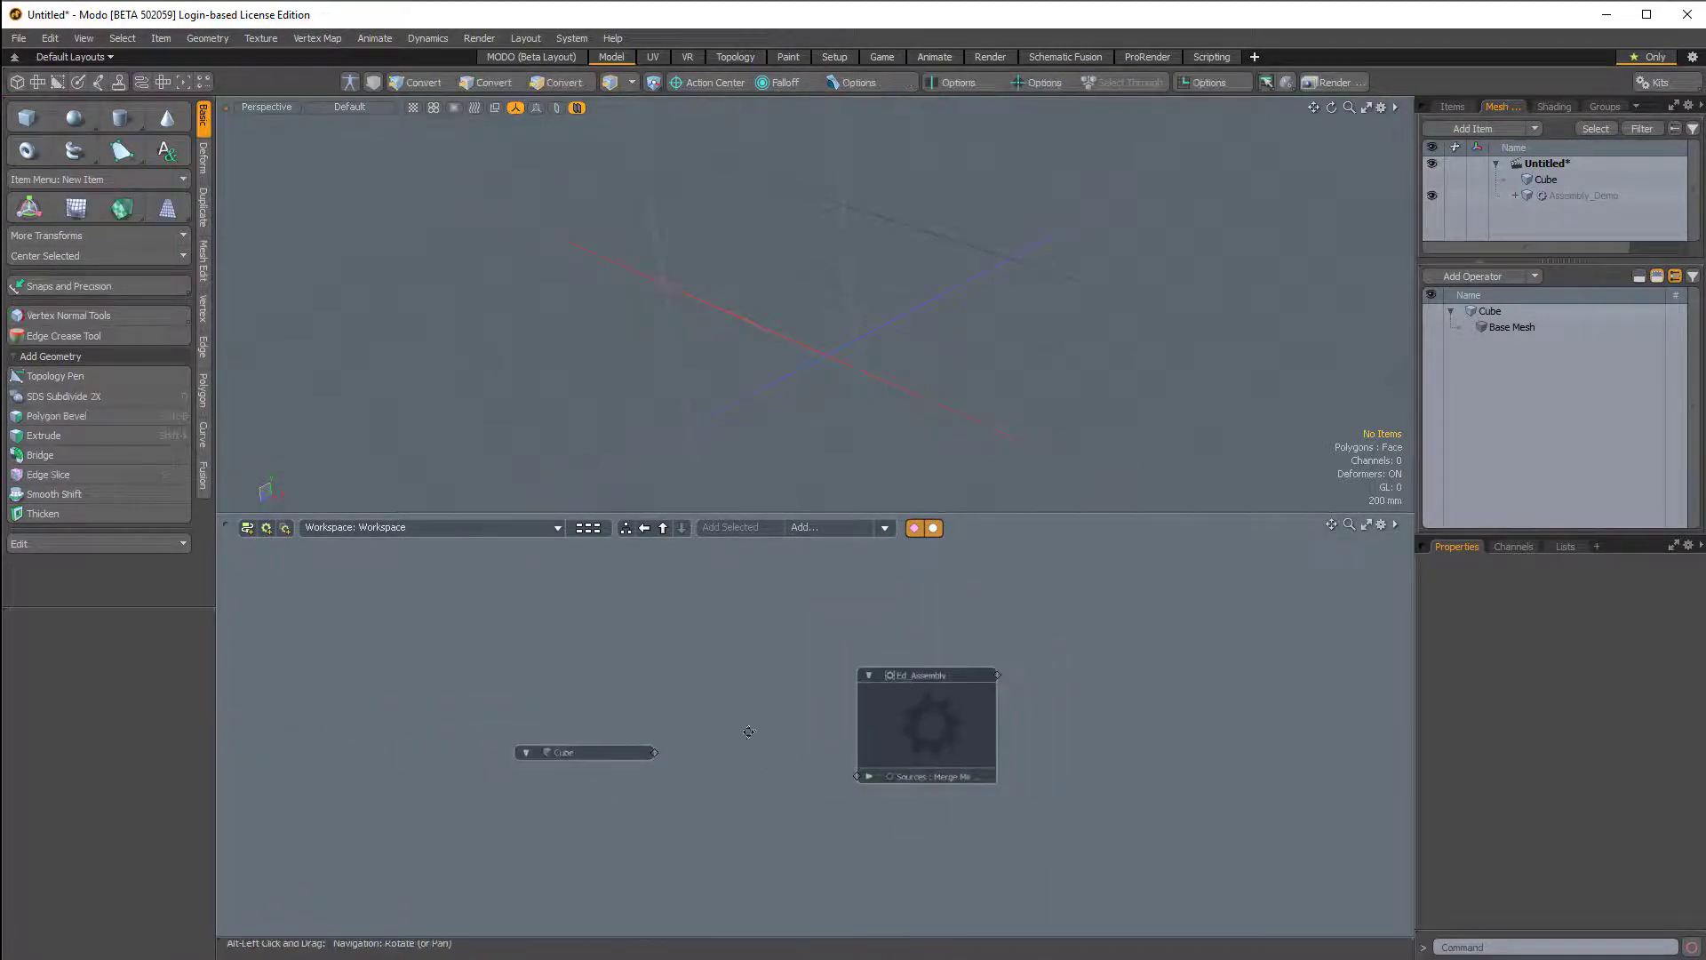
- Link the Cube node to the Merge Meshes Sources input of the Ed_Assembly node
{"action": "left_click_drag", "start_coordinate": [654, 753], "coordinate": [858, 777]}
{"action": "middle_click_drag", "start_coordinate": [908, 612], "coordinate": [849, 647]}
{"action": "scroll", "coordinate": [897, 676], "scroll_direction": "down", "scroll_amount": 2}
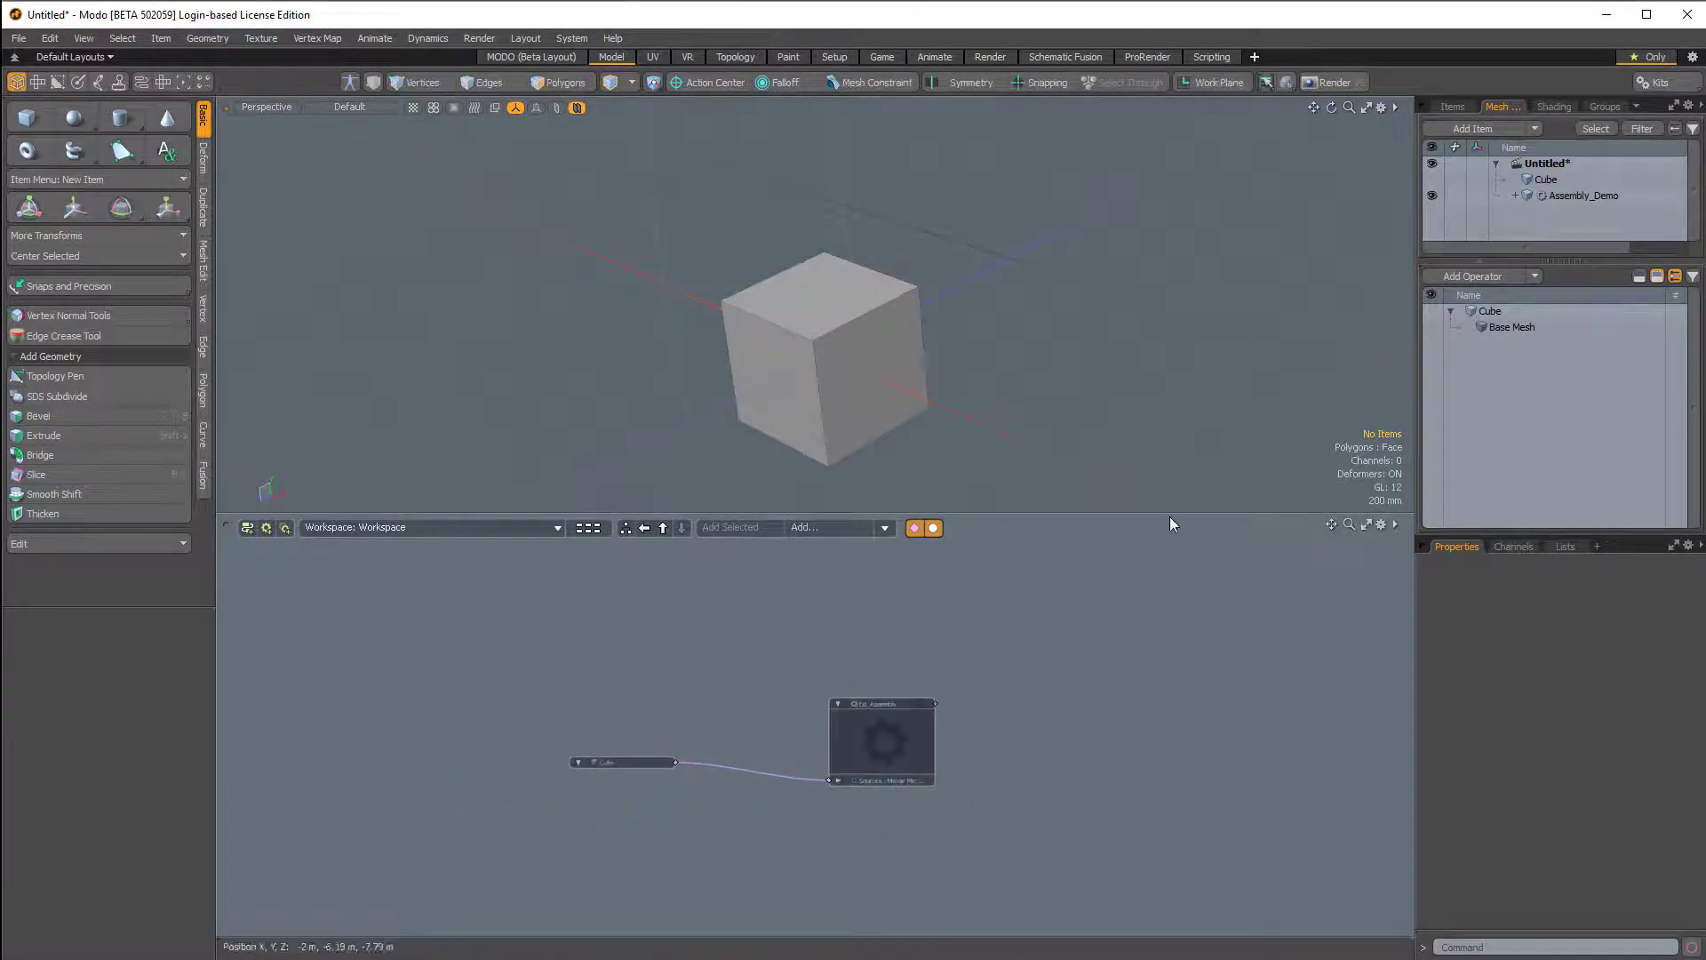
{"action": "left_click", "coordinate": [897, 745]}
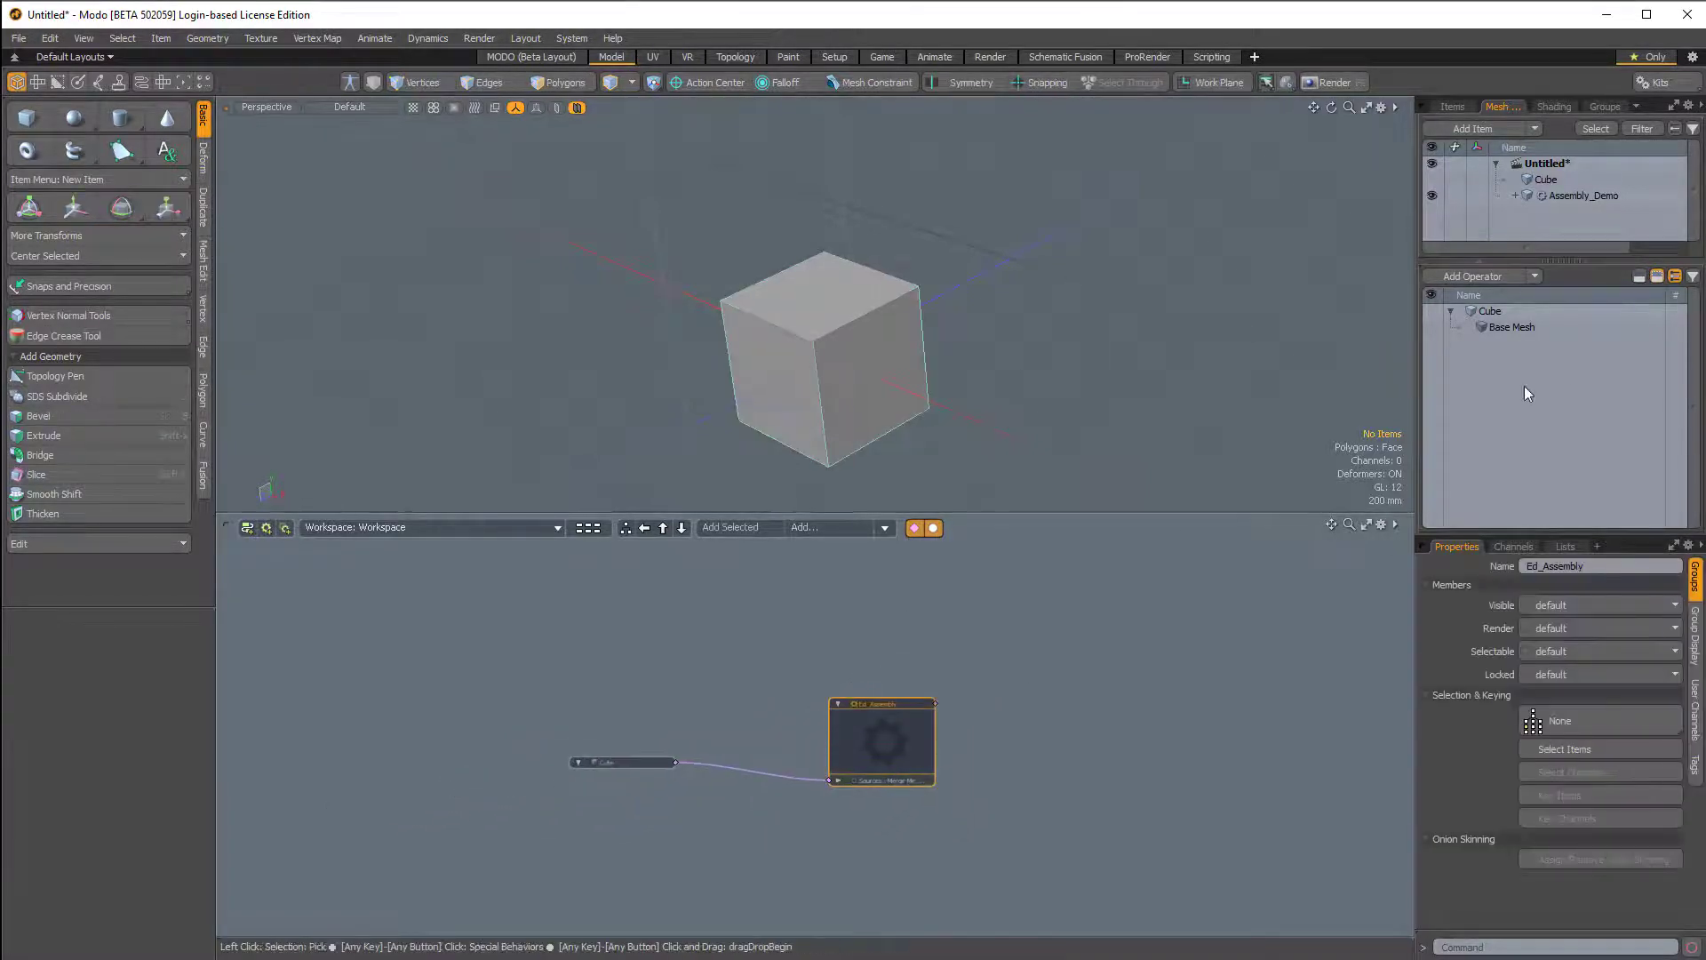
- In Assembly_Demo's Deform Folder, put Set Polygon Type first and Merge Meshes last, and check the effect of each operator on the mesh
{"action": "left_click", "coordinate": [1556, 196]}
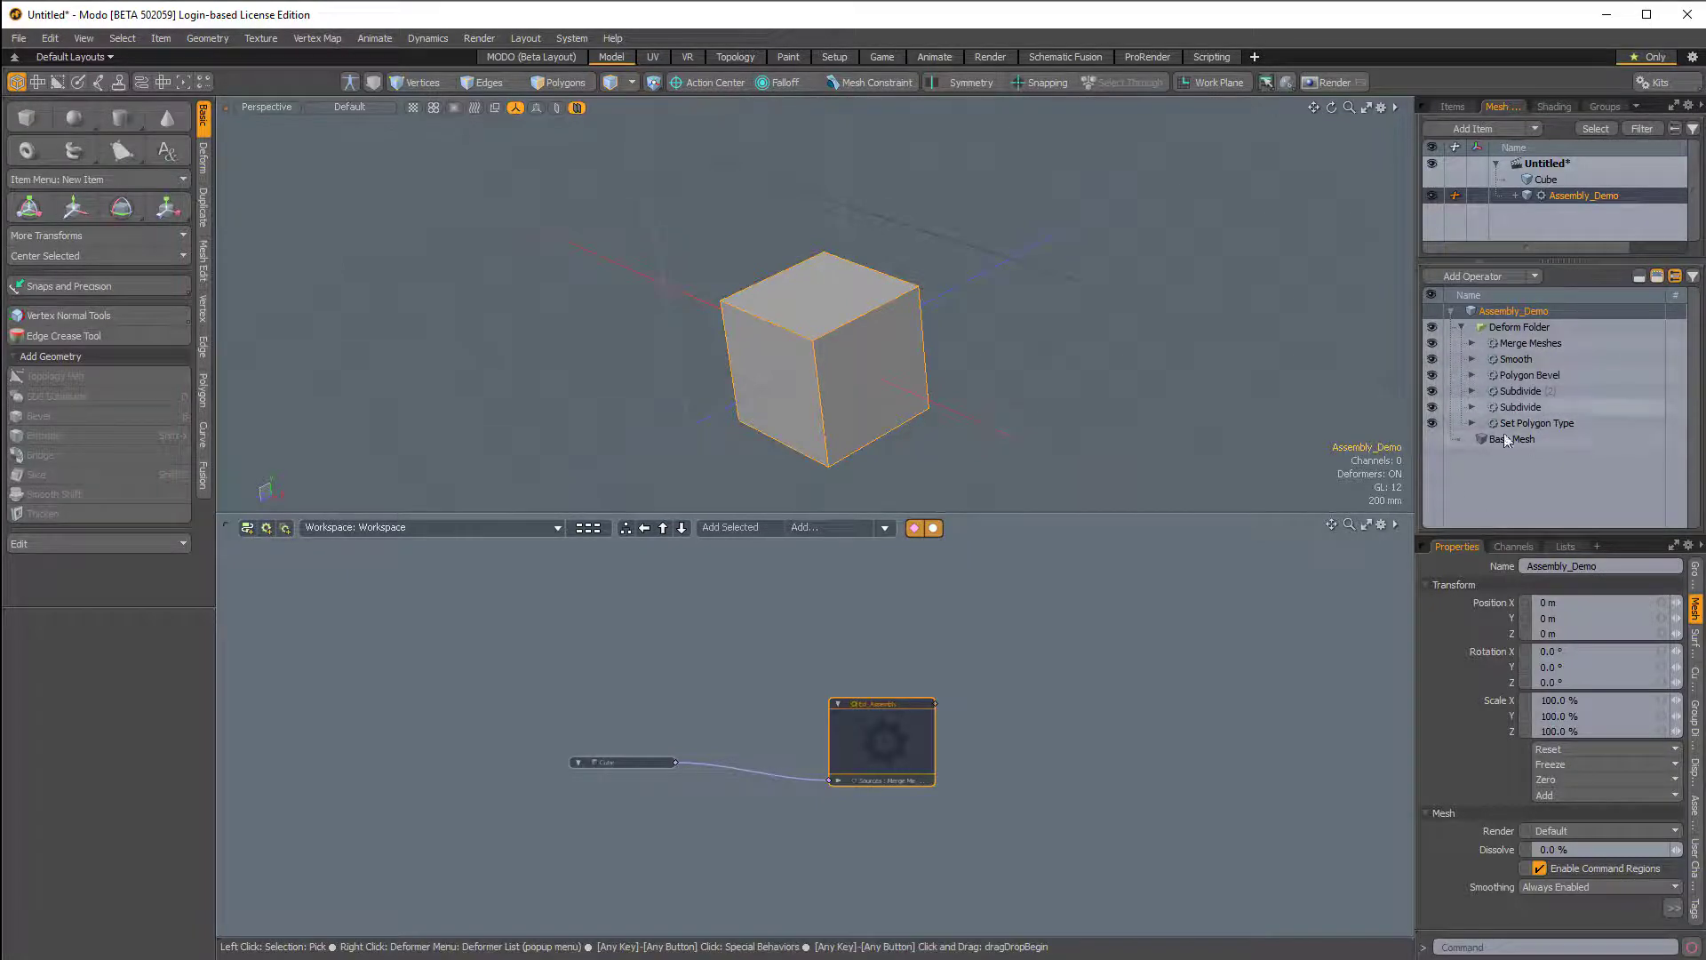
{"action": "left_click", "coordinate": [1525, 345]}
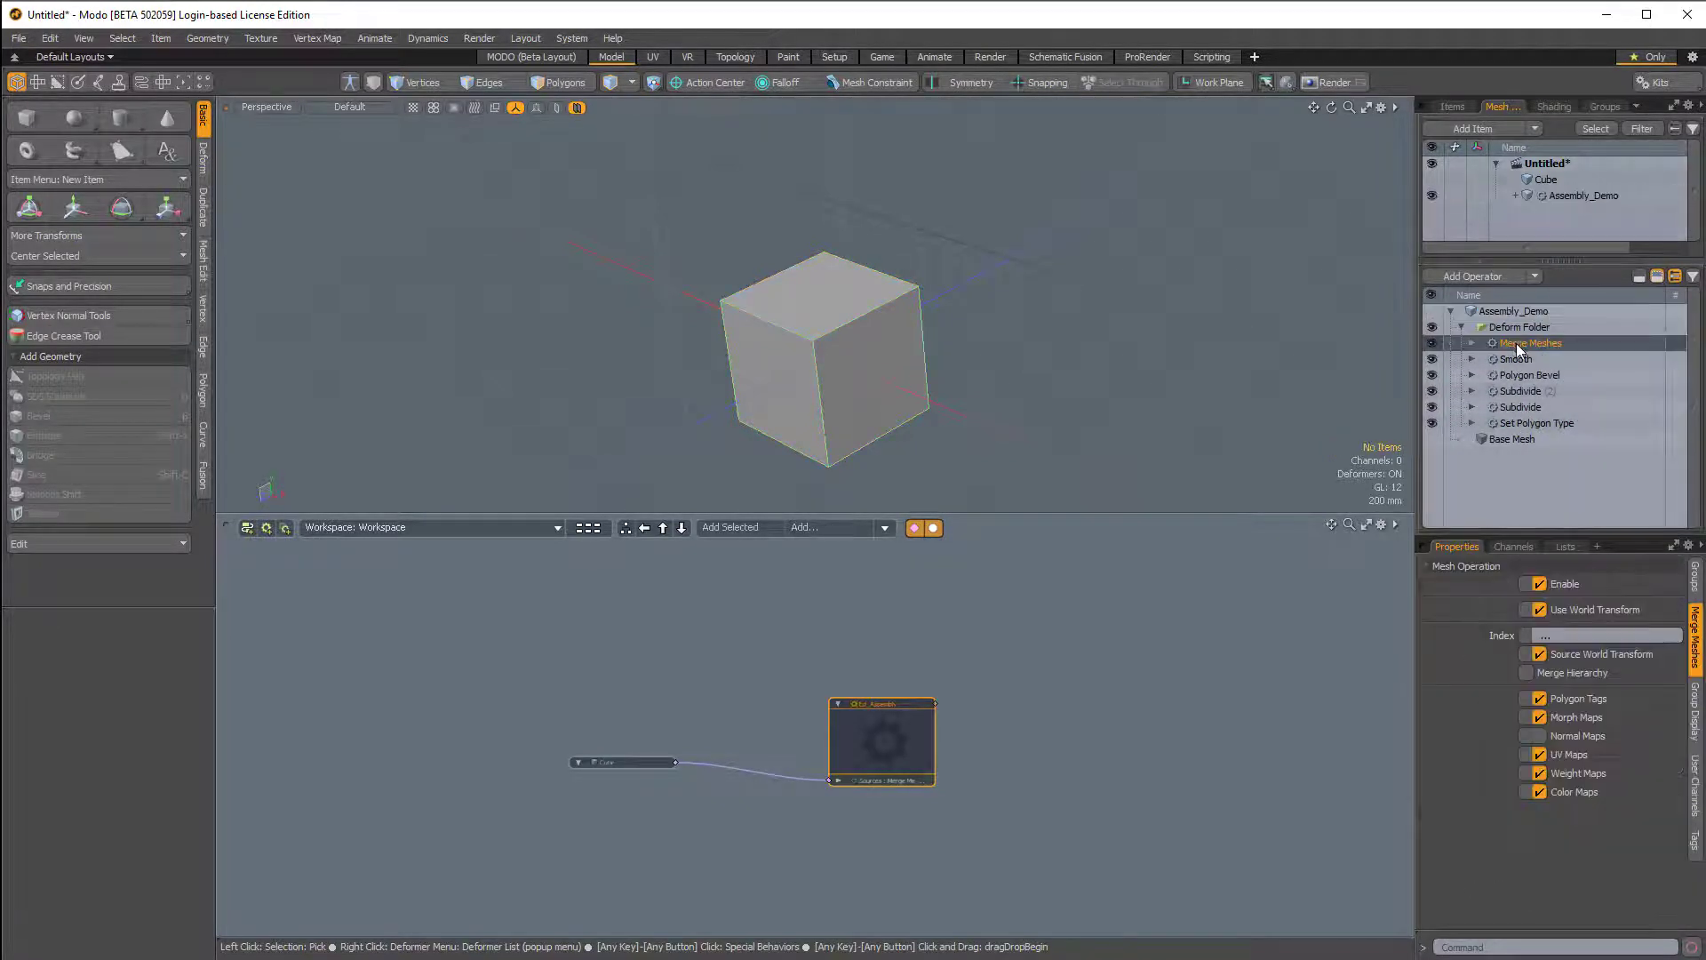
{"action": "left_click_drag", "start_coordinate": [1522, 435], "coordinate": [1537, 336]}
{"action": "left_click", "coordinate": [1523, 405]}
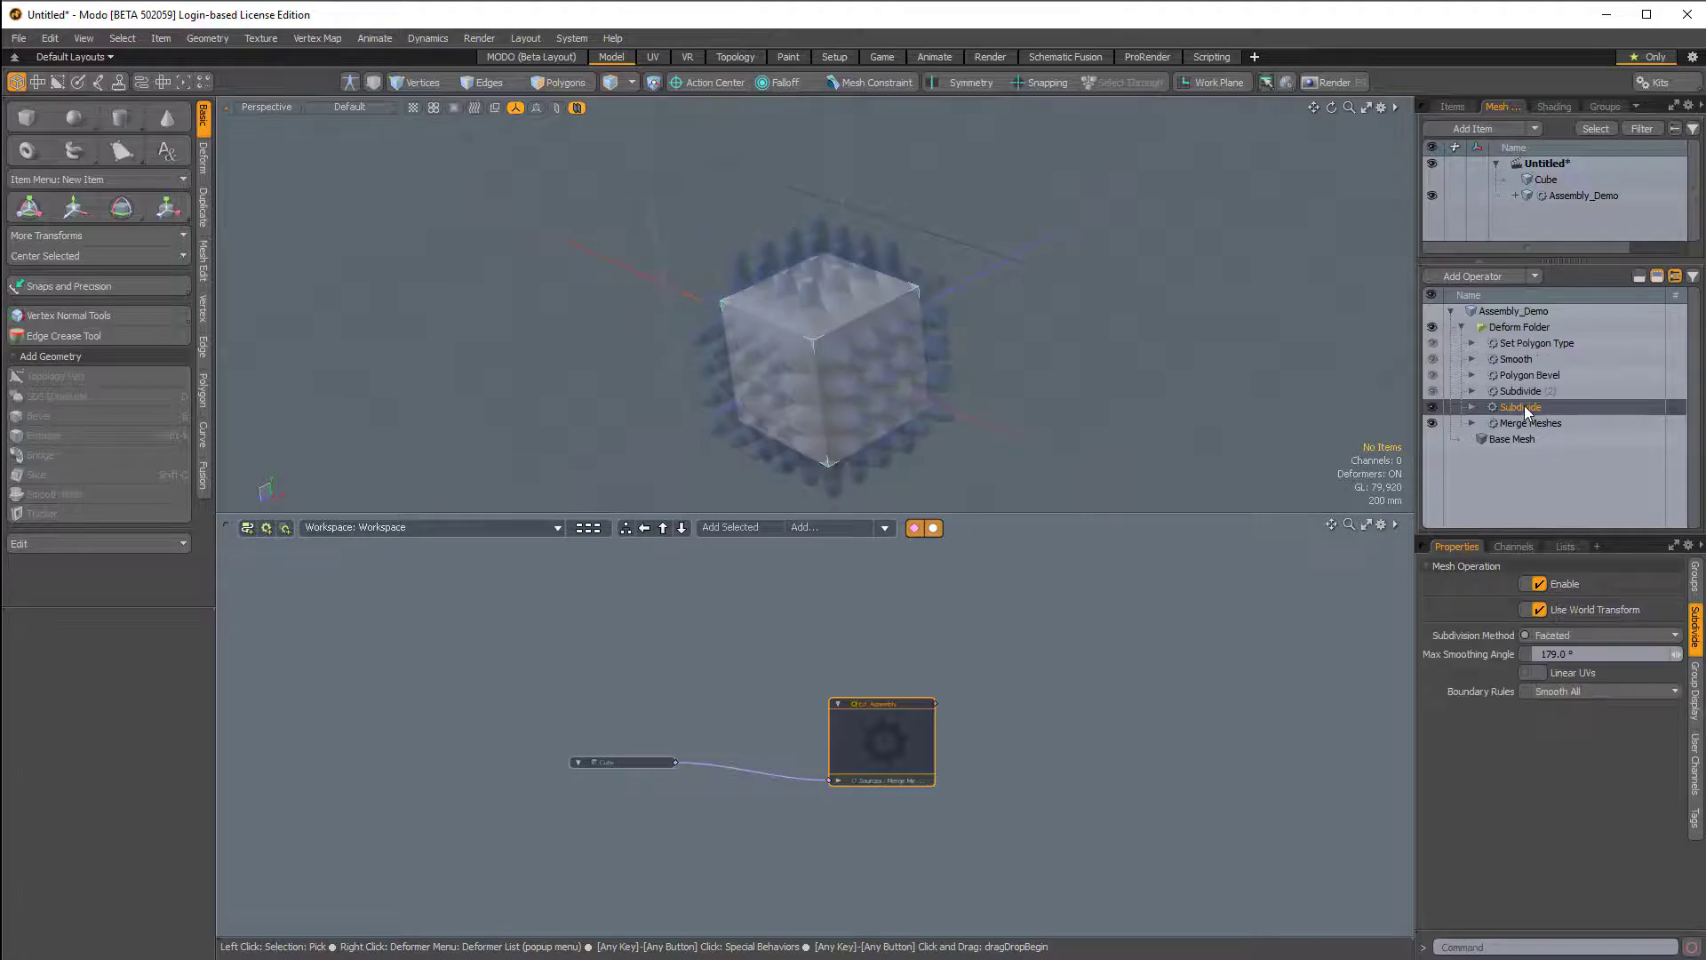
{"action": "left_click", "coordinate": [1525, 392]}
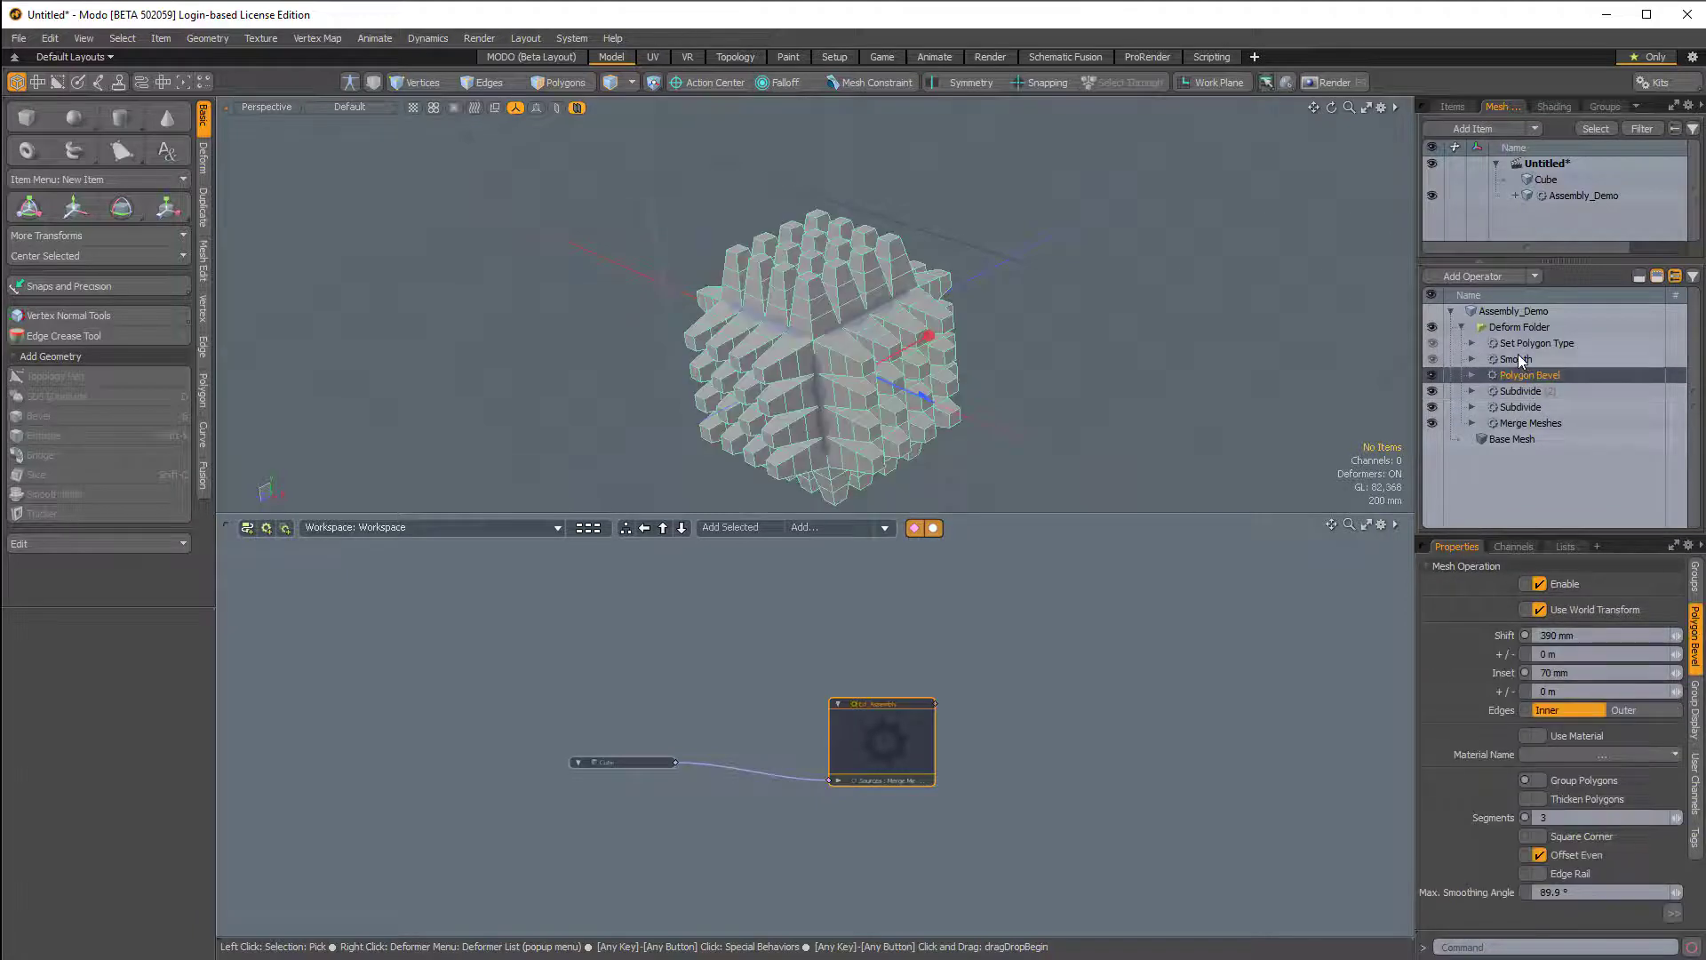
{"action": "left_click", "coordinate": [1517, 346]}
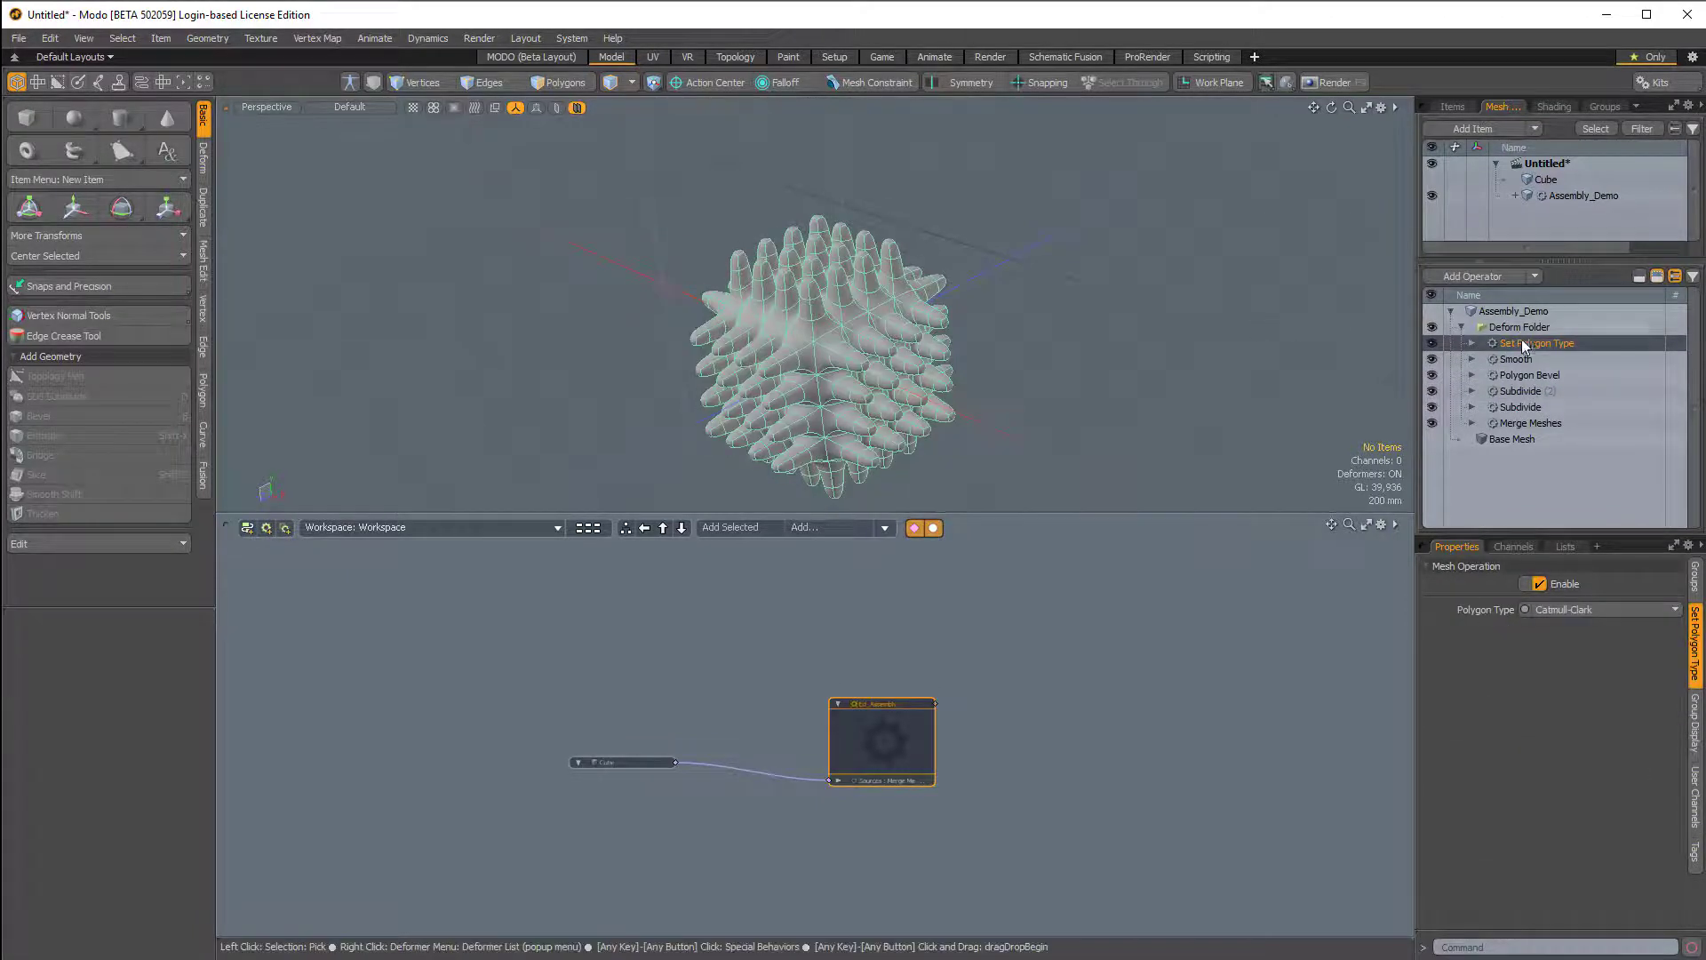
{"action": "left_click", "coordinate": [1515, 327]}
{"action": "left_click", "coordinate": [1461, 327]}
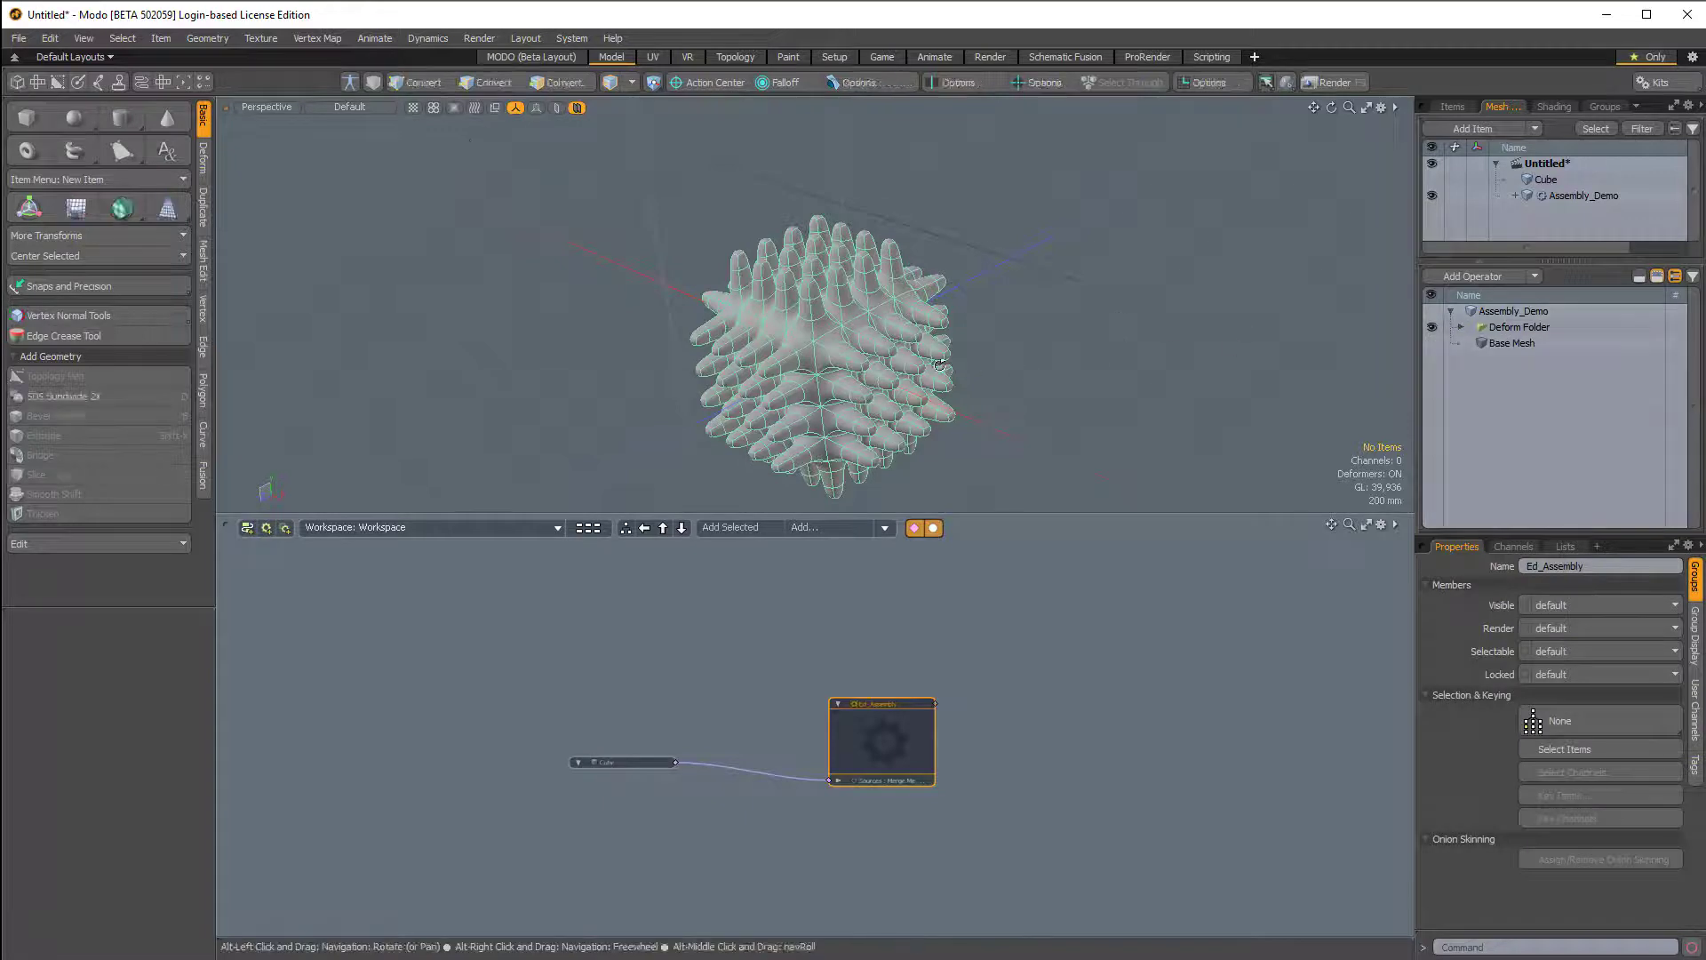
{"action": "left_click_drag", "start_coordinate": [1066, 342], "coordinate": [869, 430], "text": "ctrl+alt"}
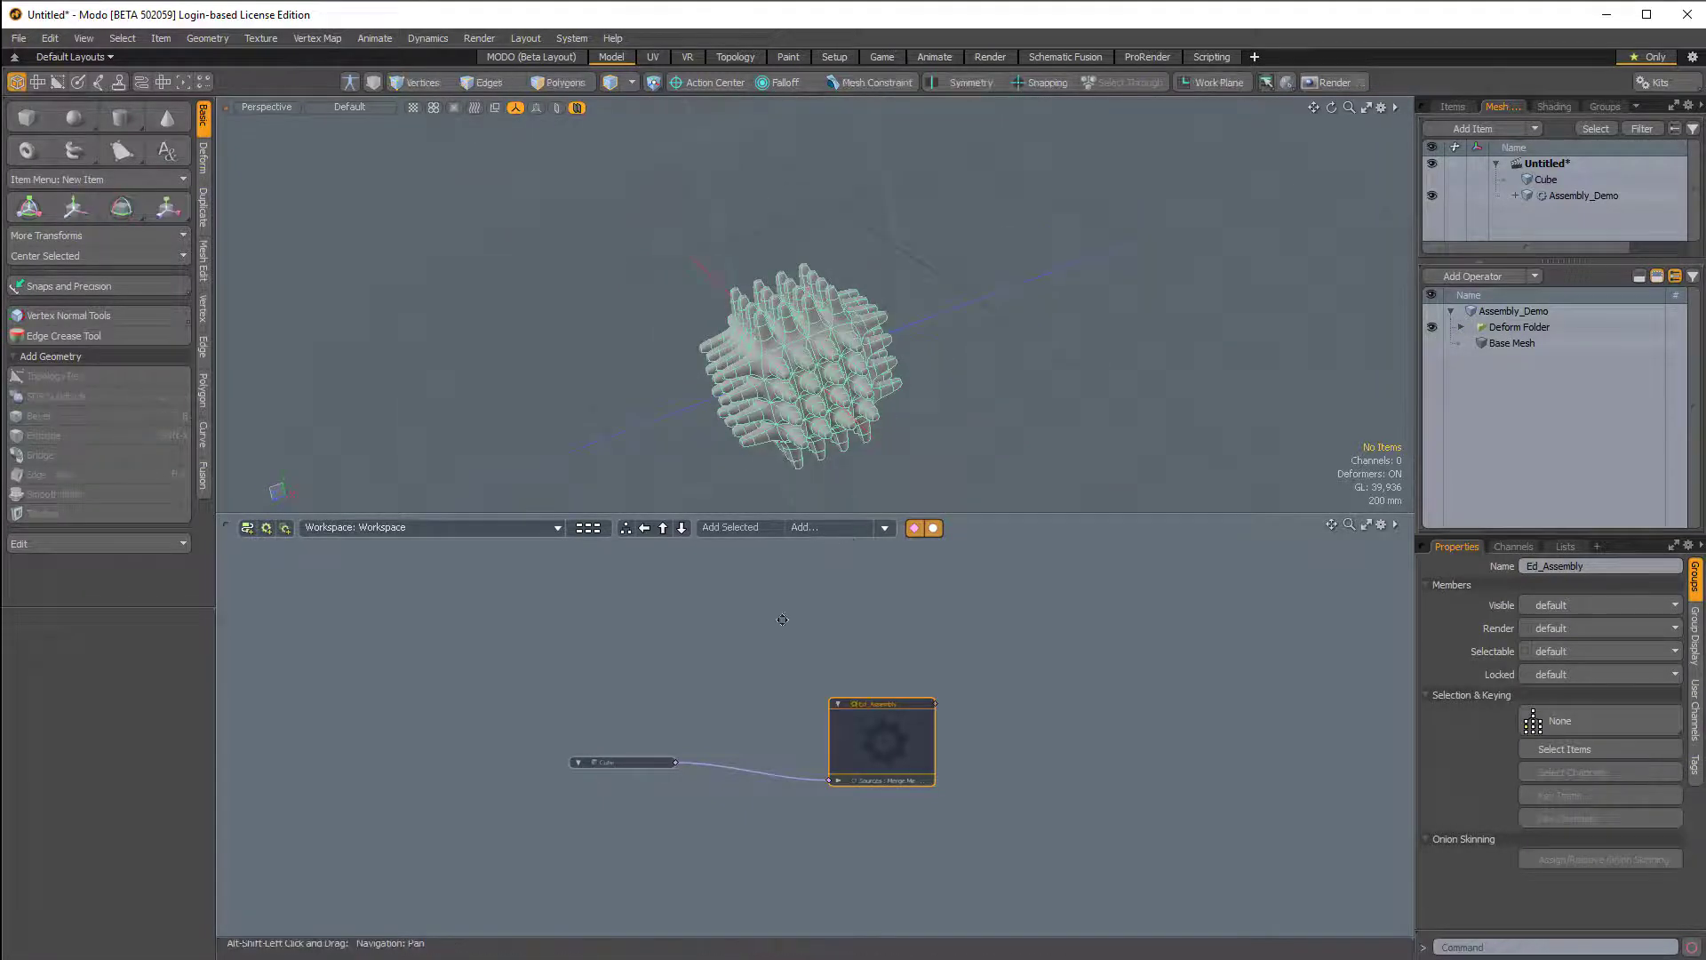
- Disconnect the Cube node from the Sources input of Ed_Assembly
{"action": "left_click_drag", "start_coordinate": [781, 617], "coordinate": [780, 649], "text": "alt"}
{"action": "scroll", "coordinate": [678, 795], "scroll_direction": "up", "scroll_amount": 2}
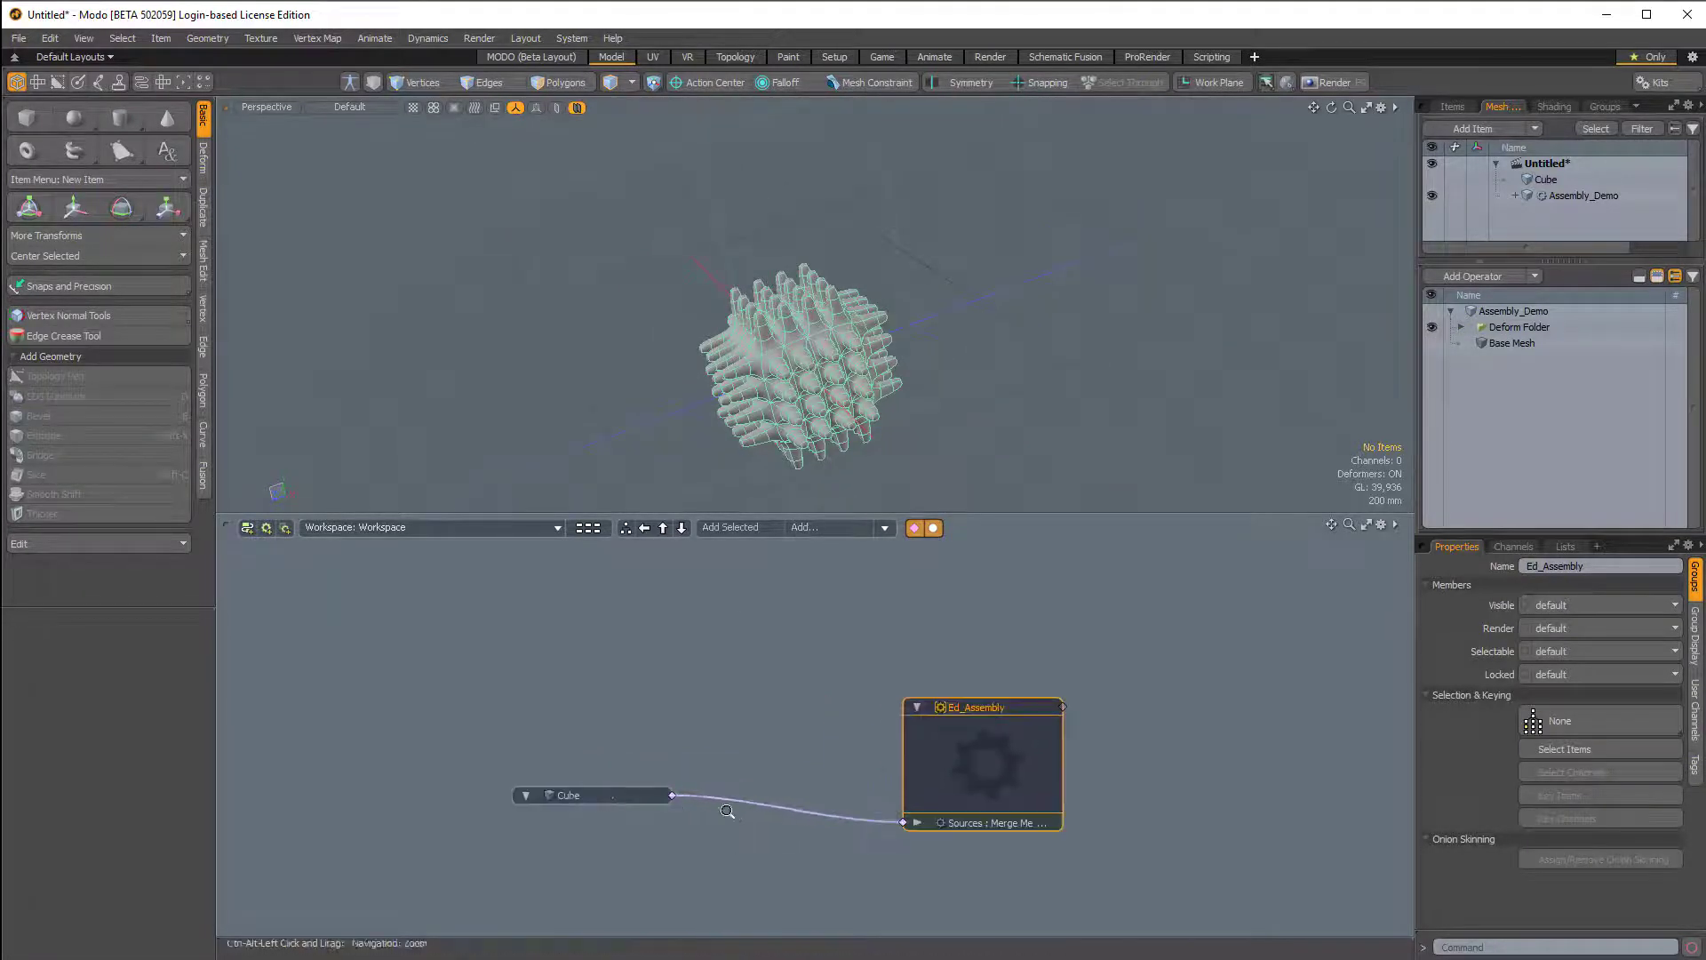
{"action": "left_click_drag", "start_coordinate": [902, 823], "coordinate": [858, 867]}
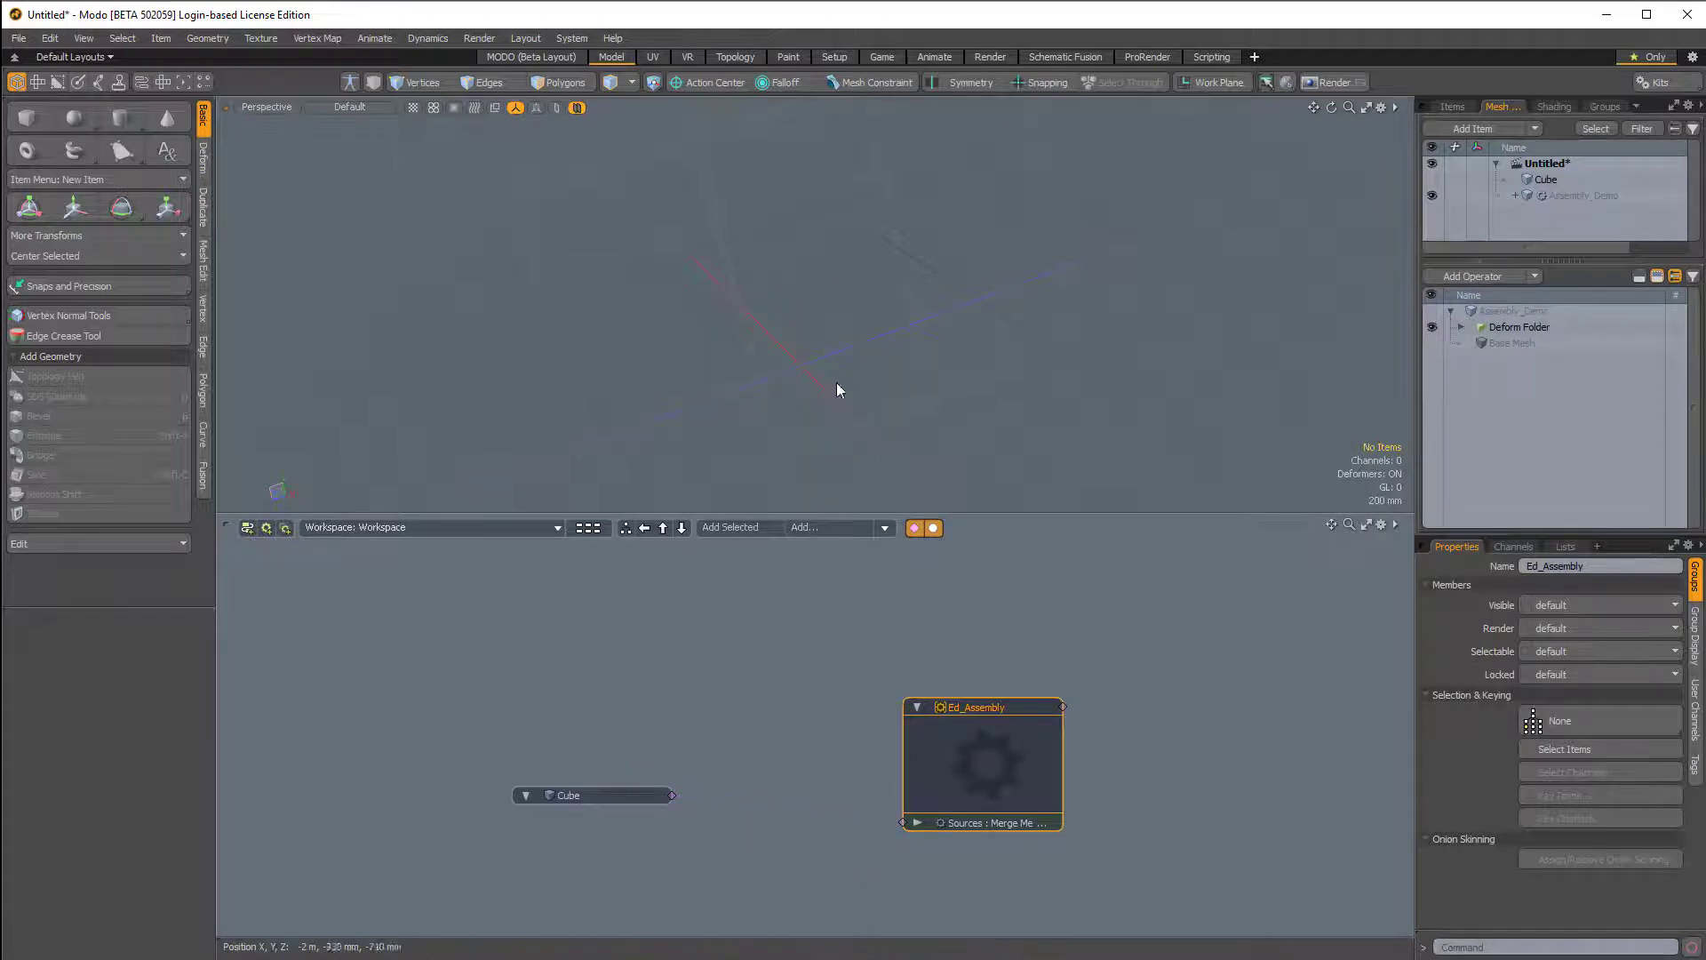
- Add a second unit cube as a new mesh item and move it to about -2.59 m along Z
{"action": "left_click", "coordinate": [29, 118]}
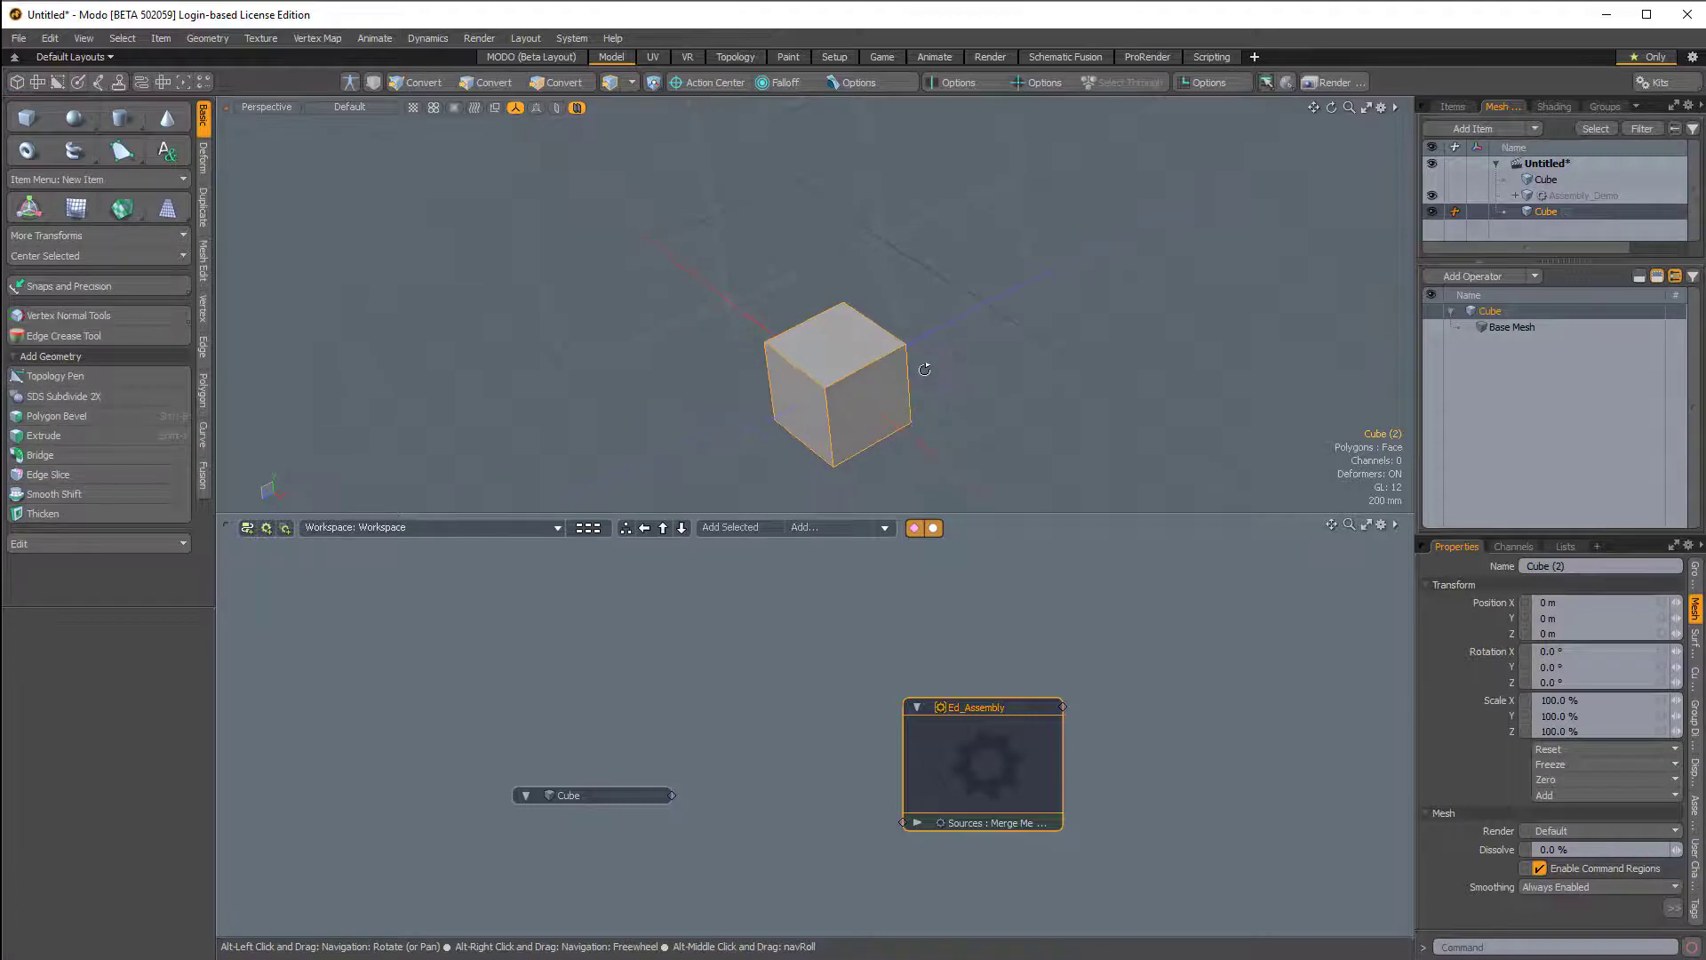
{"action": "key", "text": "w"}
{"action": "left_click_drag", "start_coordinate": [788, 415], "coordinate": [962, 315]}
{"action": "left_click_drag", "start_coordinate": [986, 382], "coordinate": [1070, 404], "text": "alt"}
{"action": "key", "text": "q"}
{"action": "left_click", "coordinate": [1112, 333]}
{"action": "left_click_drag", "start_coordinate": [1113, 333], "coordinate": [1077, 336], "text": "alt"}
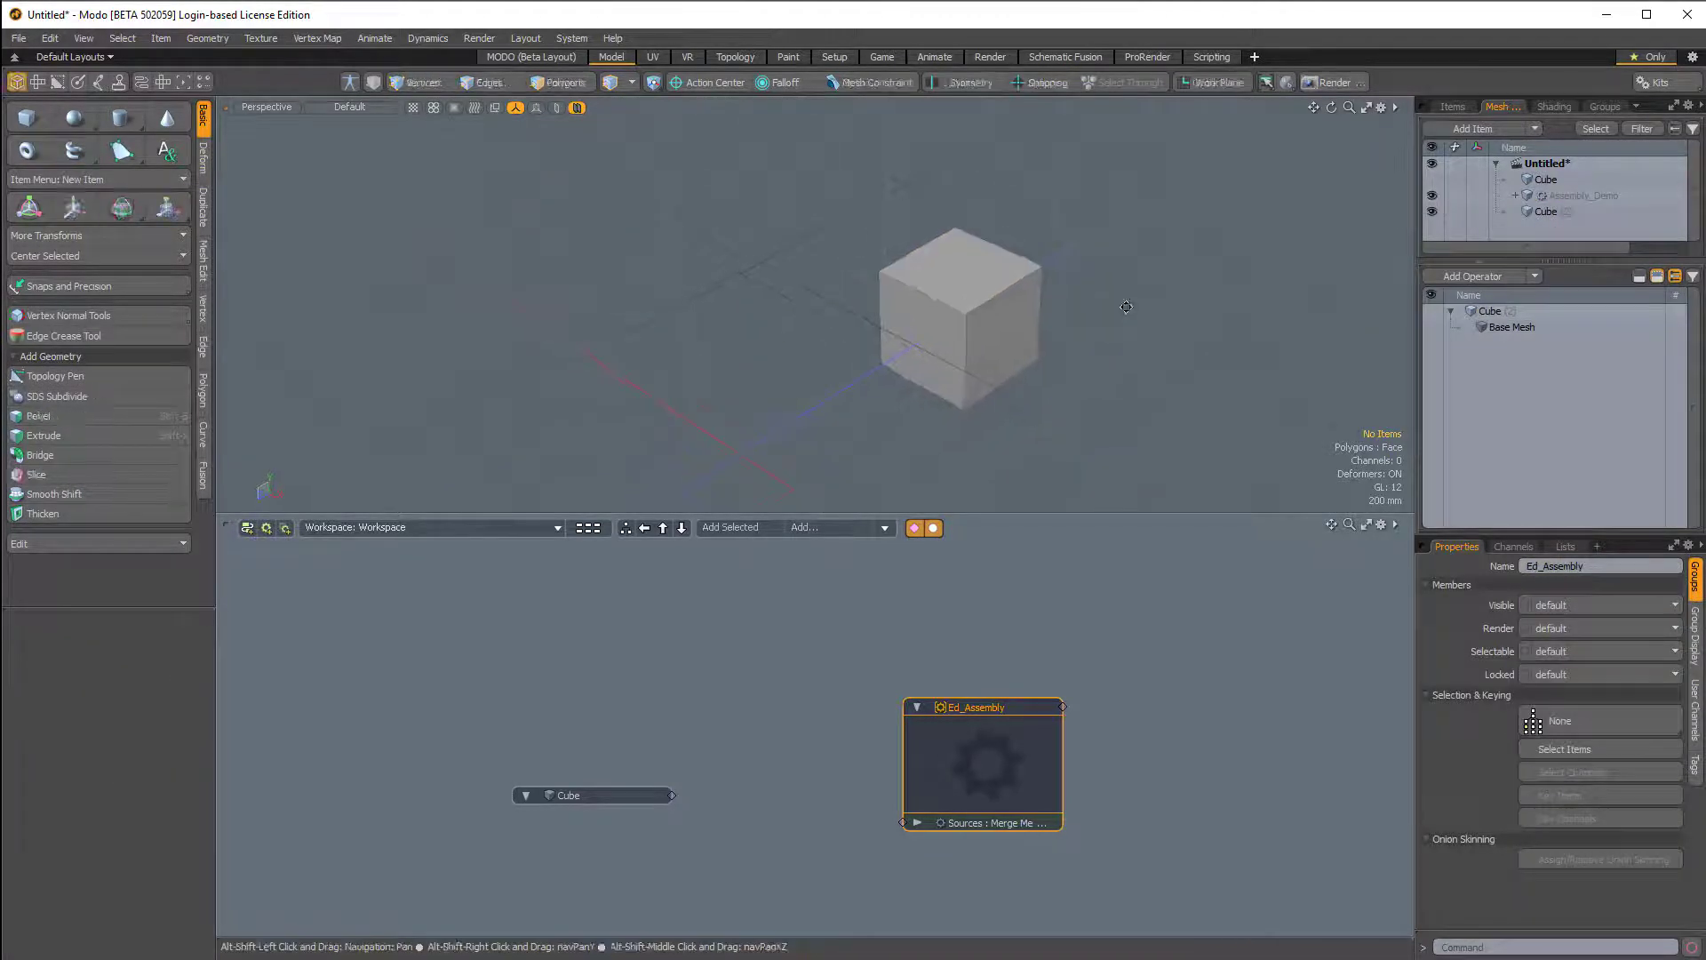
- Bevel the +X polygon of Cube (2) outward to about X 2.15 m, forming a horizontal arm
{"action": "key", "text": "3"}
{"action": "left_click", "coordinate": [1008, 327]}
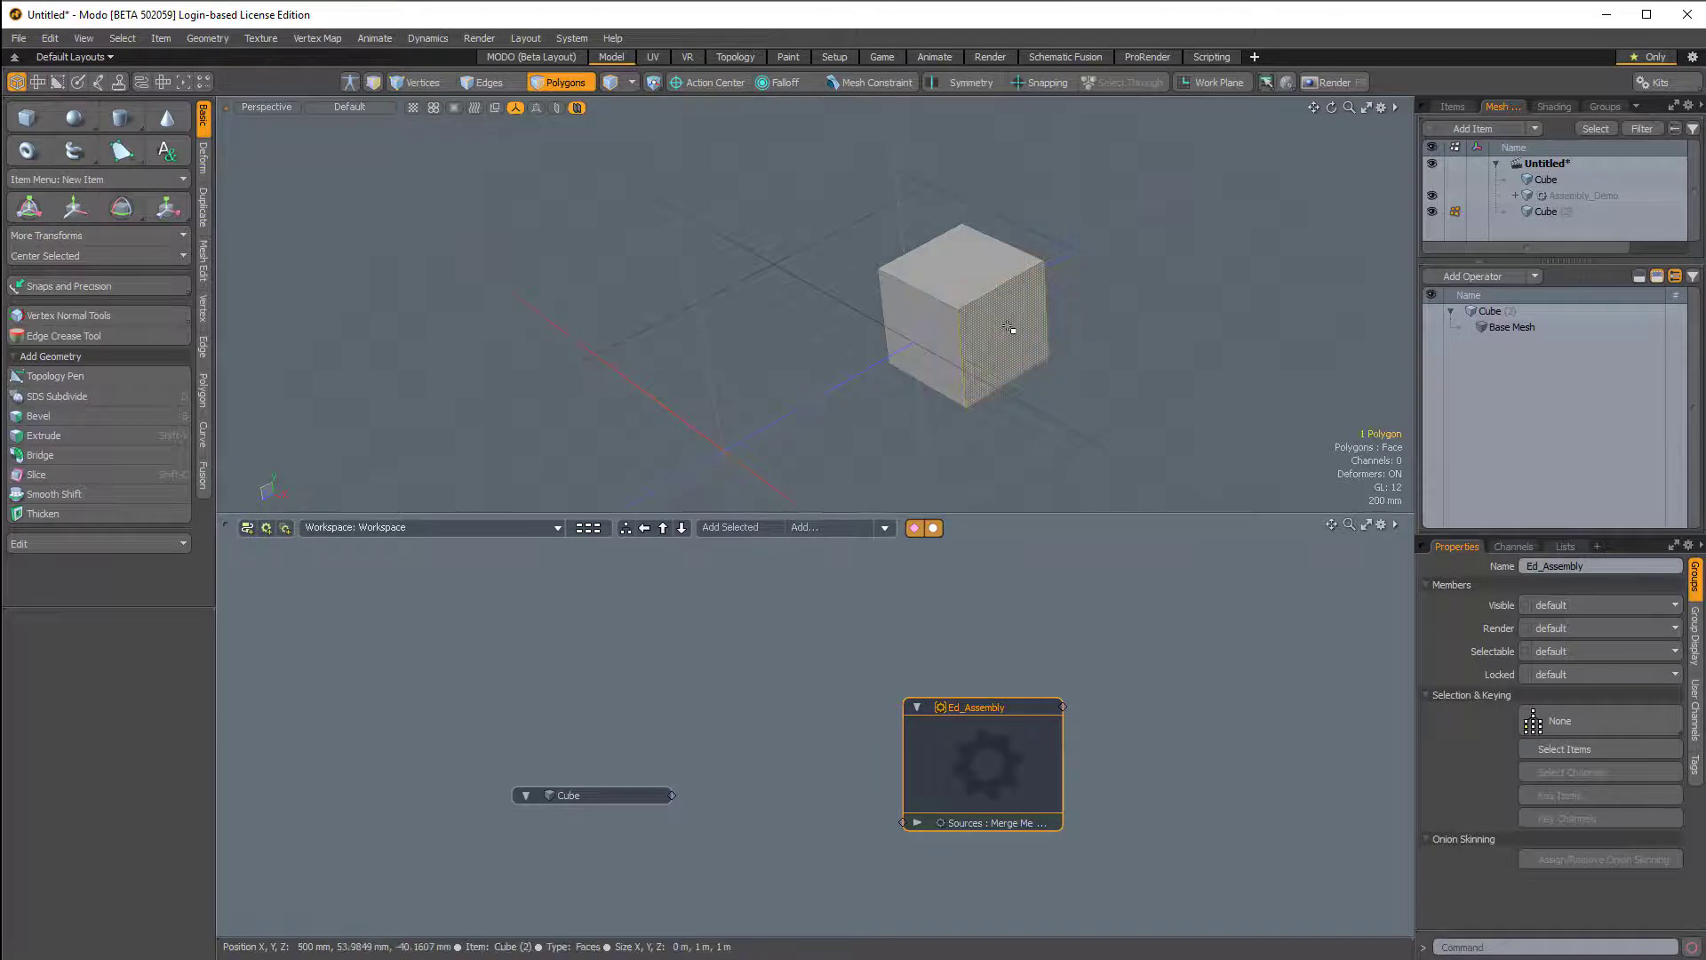
{"action": "key", "text": "b"}
{"action": "left_click_drag", "start_coordinate": [1051, 365], "coordinate": [1182, 422]}
{"action": "key", "text": "space"}
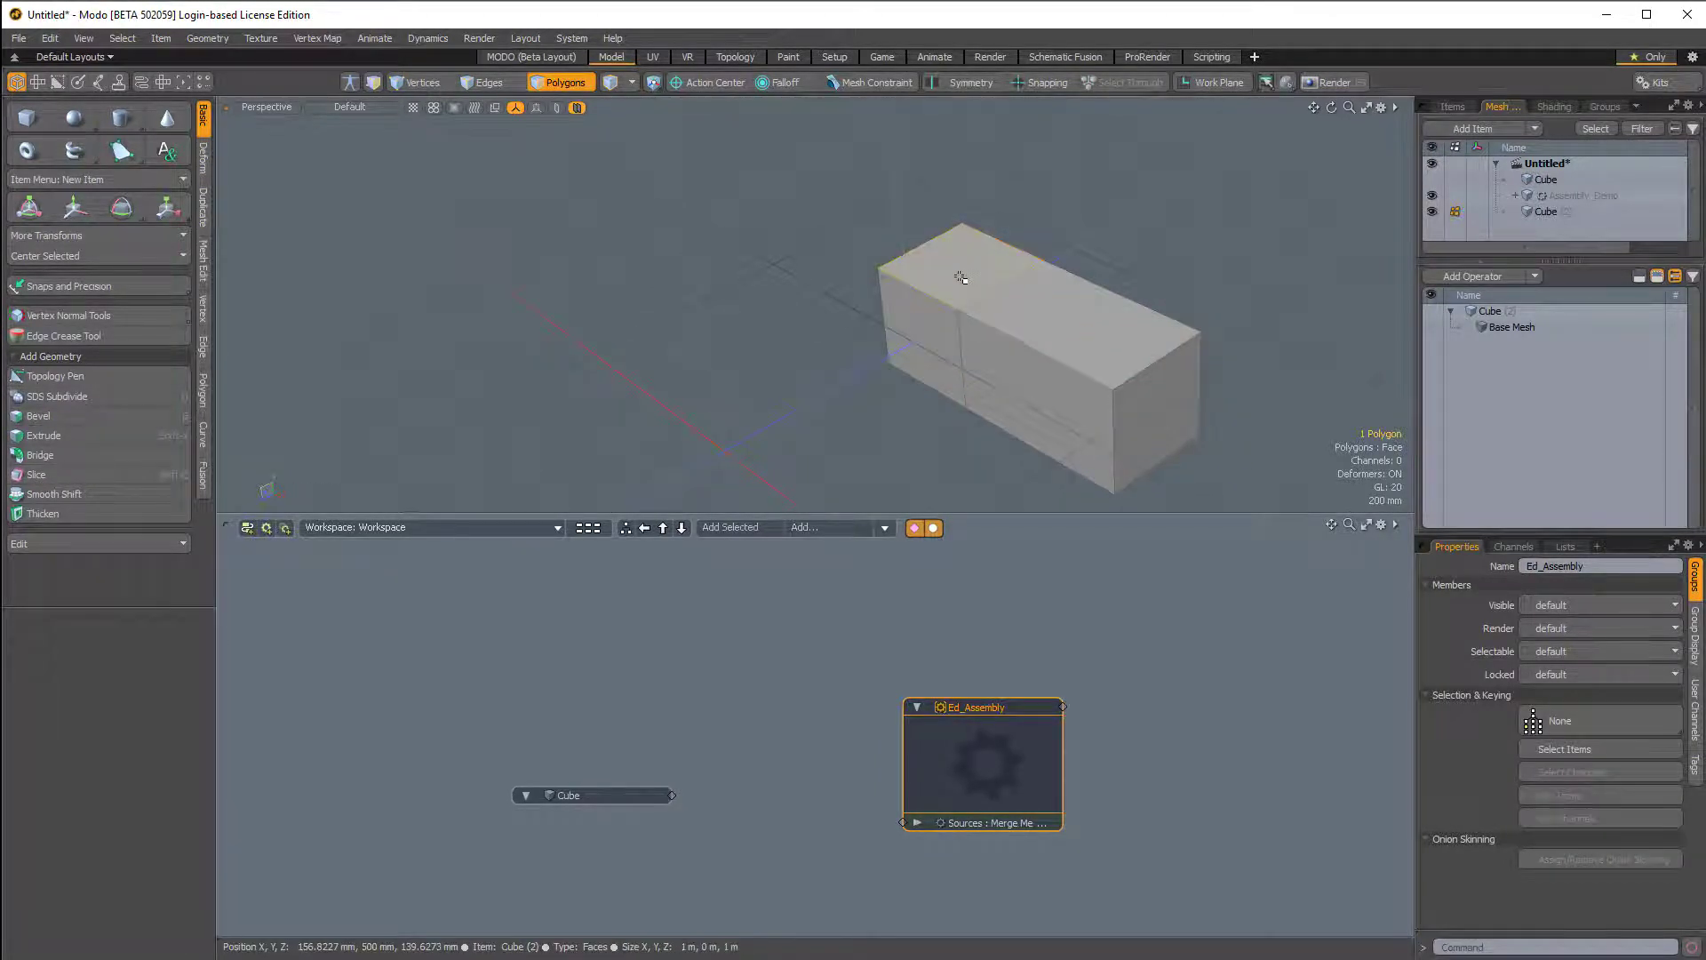
- Bevel the top polygon of Cube (2)'s original block upward to form the vertical leg of an L shape
{"action": "left_click", "coordinate": [961, 278]}
{"action": "key", "text": "b"}
{"action": "left_click_drag", "start_coordinate": [956, 221], "coordinate": [953, 113]}
{"action": "left_click_drag", "start_coordinate": [1071, 335], "coordinate": [1026, 366], "text": "alt+shift"}
{"action": "left_click_drag", "start_coordinate": [1132, 349], "coordinate": [1108, 282], "text": "alt+shift"}
{"action": "key", "text": "space"}
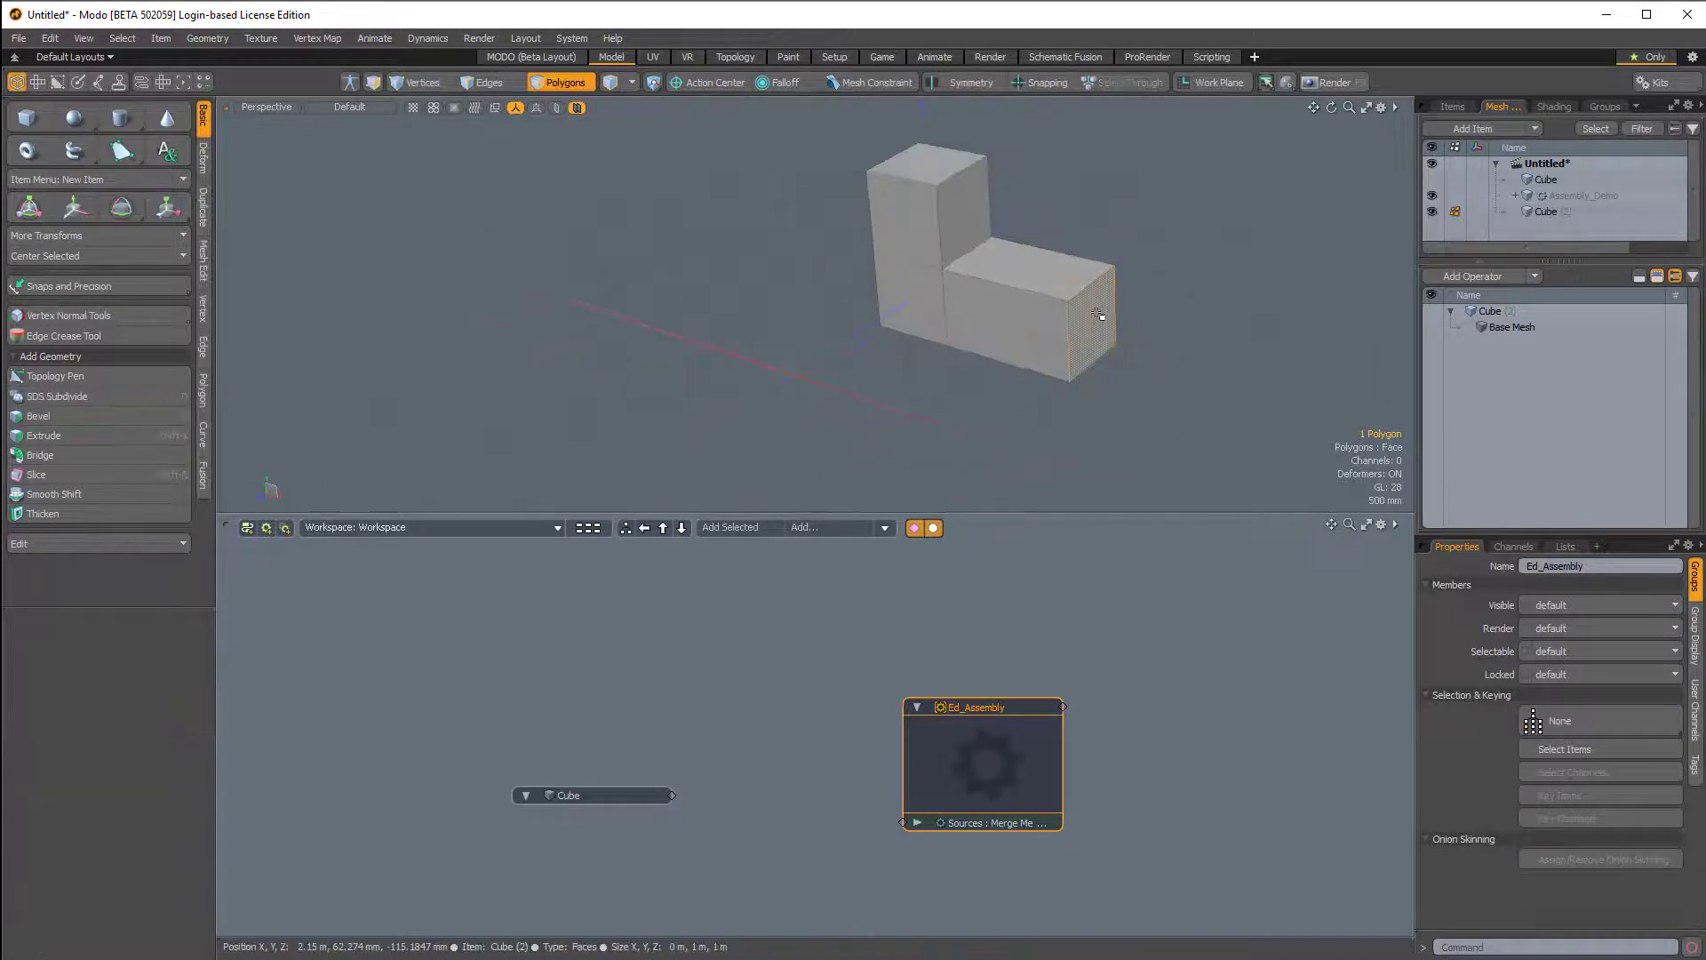
- Move the end polygon of Cube (2)'s horizontal arm inward to shorten the arm to about 1.02 m, and clear the selection
{"action": "key", "text": "w"}
{"action": "mouse_move", "coordinate": [1136, 344]}
{"action": "left_mouse_down"}
{"action": "mouse_move", "coordinate": [1080, 328]}
{"action": "mouse_move", "coordinate": [1109, 338]}
{"action": "left_mouse_up"}
{"action": "key", "text": "space"}
{"action": "left_click", "coordinate": [1138, 281]}
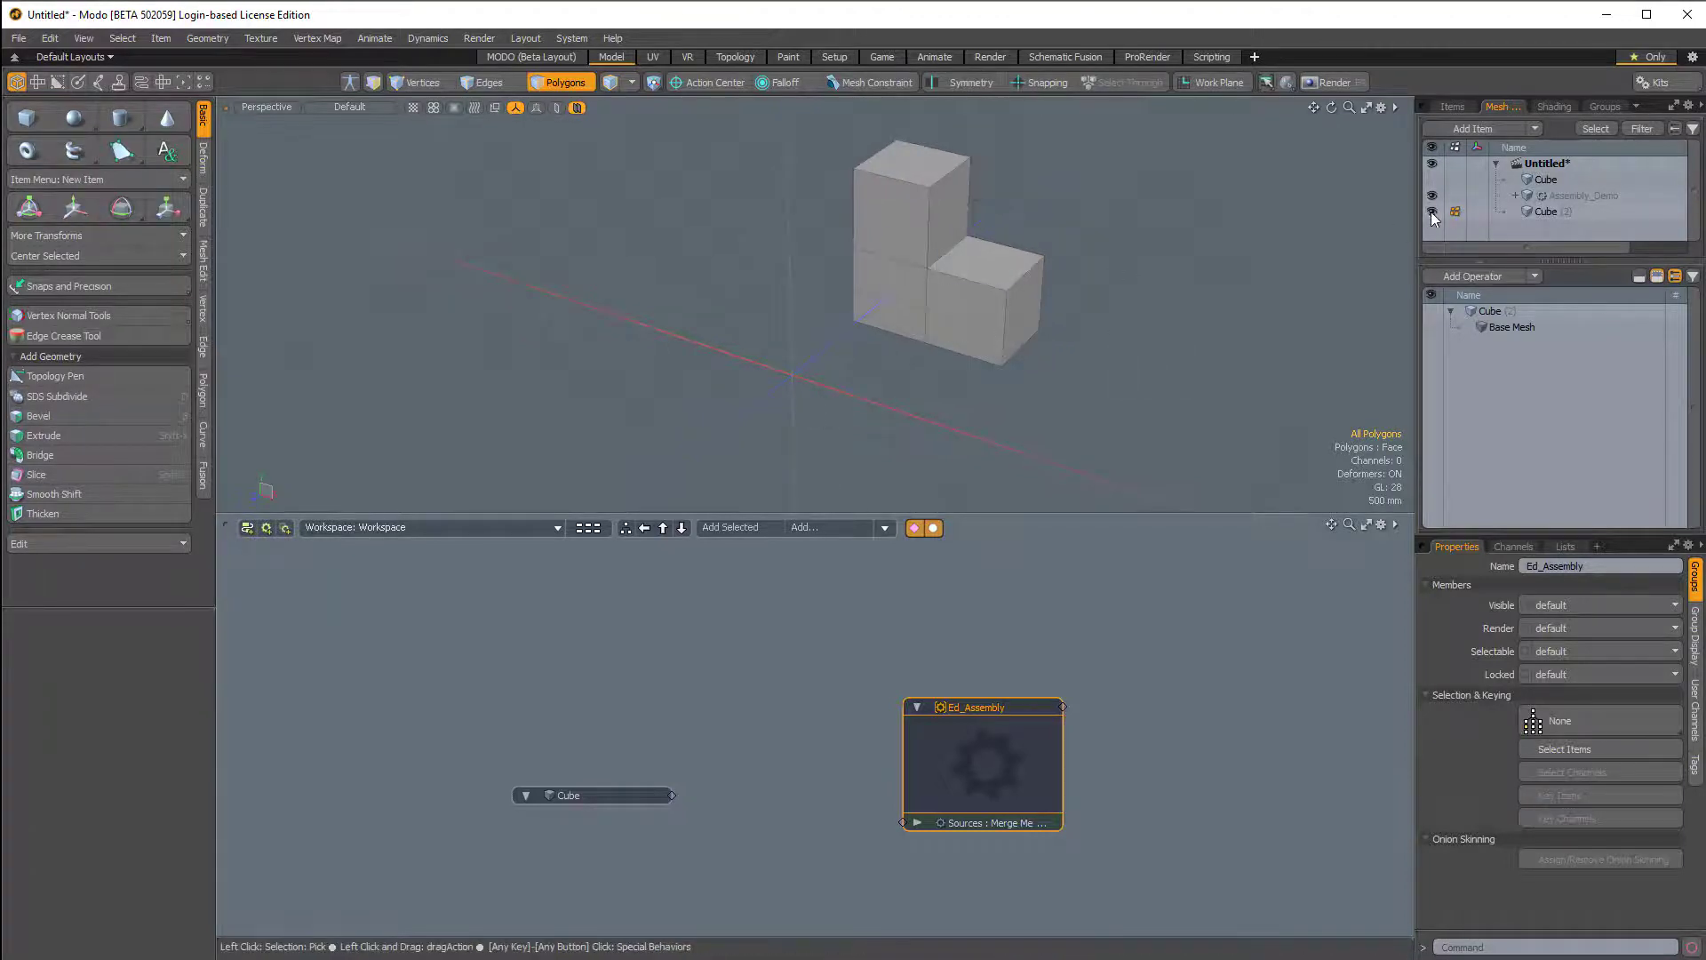
- Add Cube (2) to the Workspace schematic just above the Cube node and hide its mesh in the viewport
{"action": "left_click_drag", "start_coordinate": [1547, 211], "coordinate": [654, 663]}
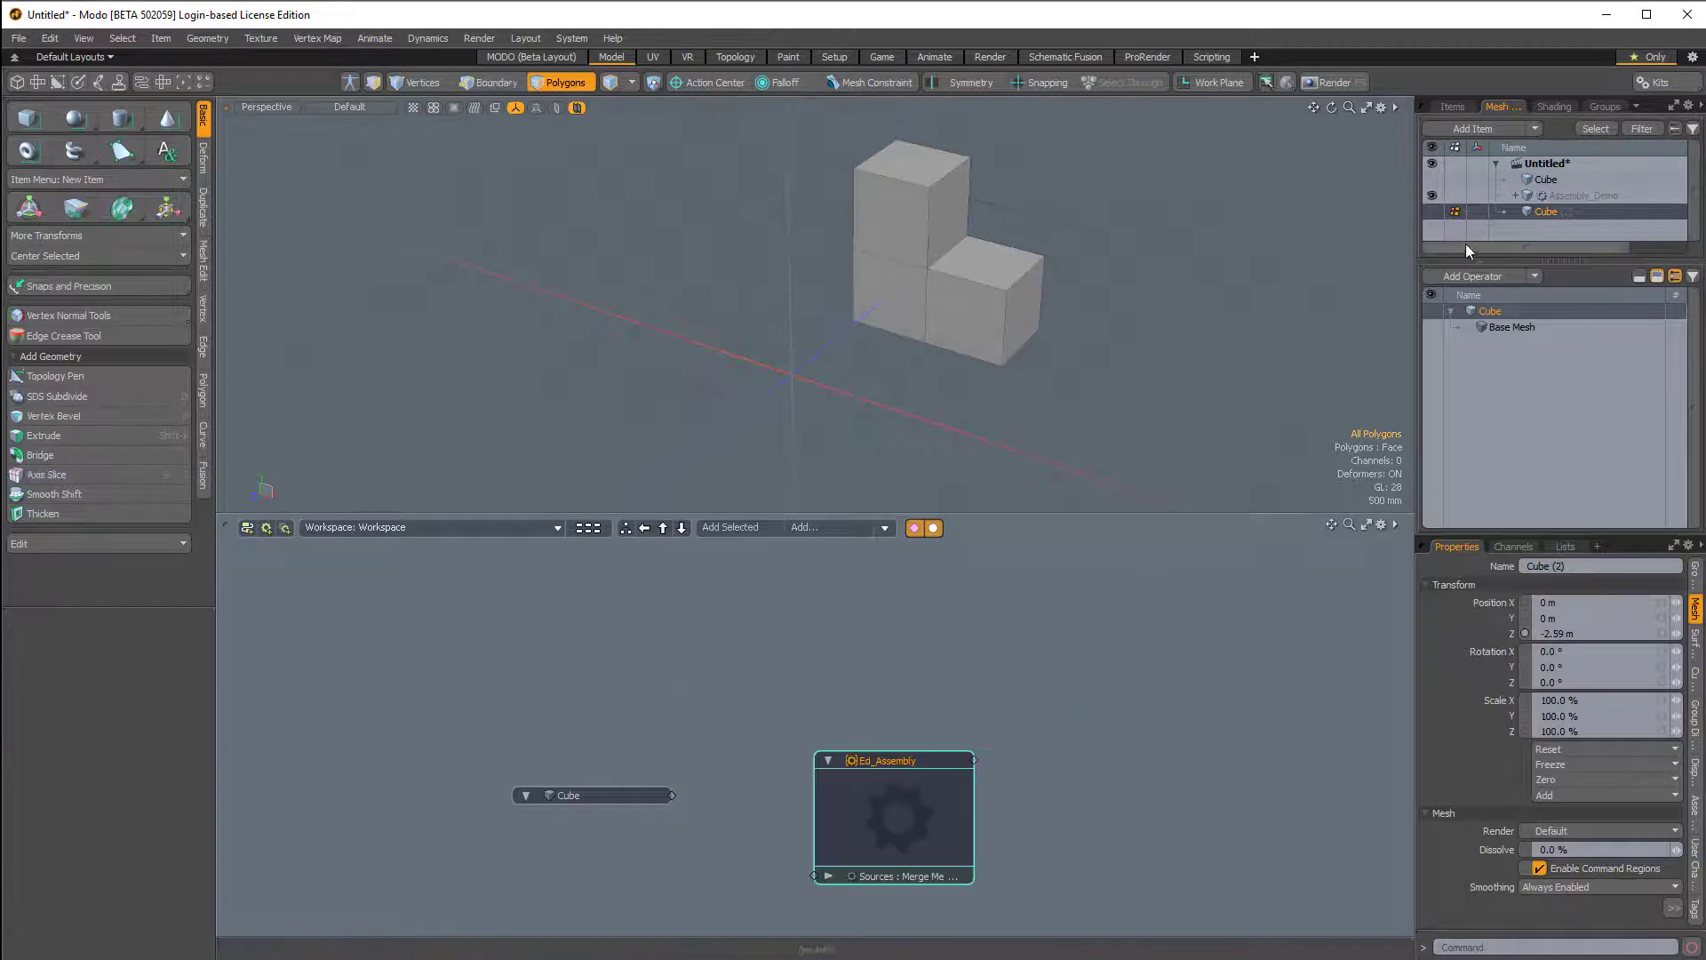
{"action": "left_click", "coordinate": [1525, 232]}
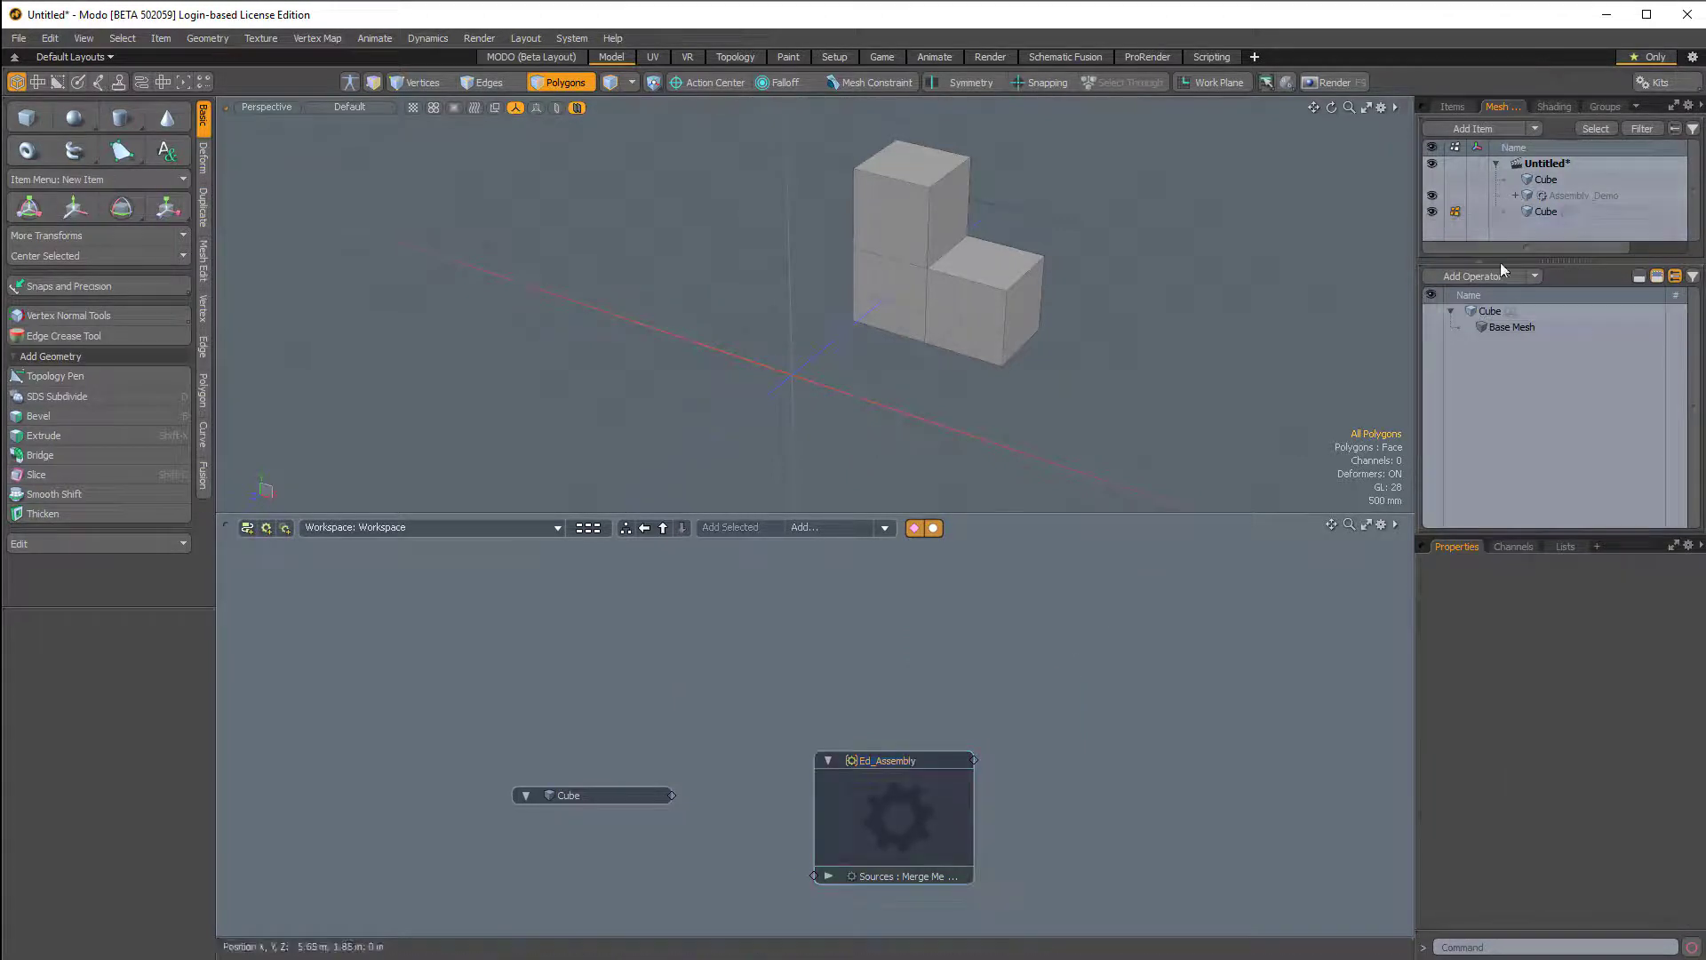
{"action": "left_click_drag", "start_coordinate": [1557, 211], "coordinate": [604, 680]}
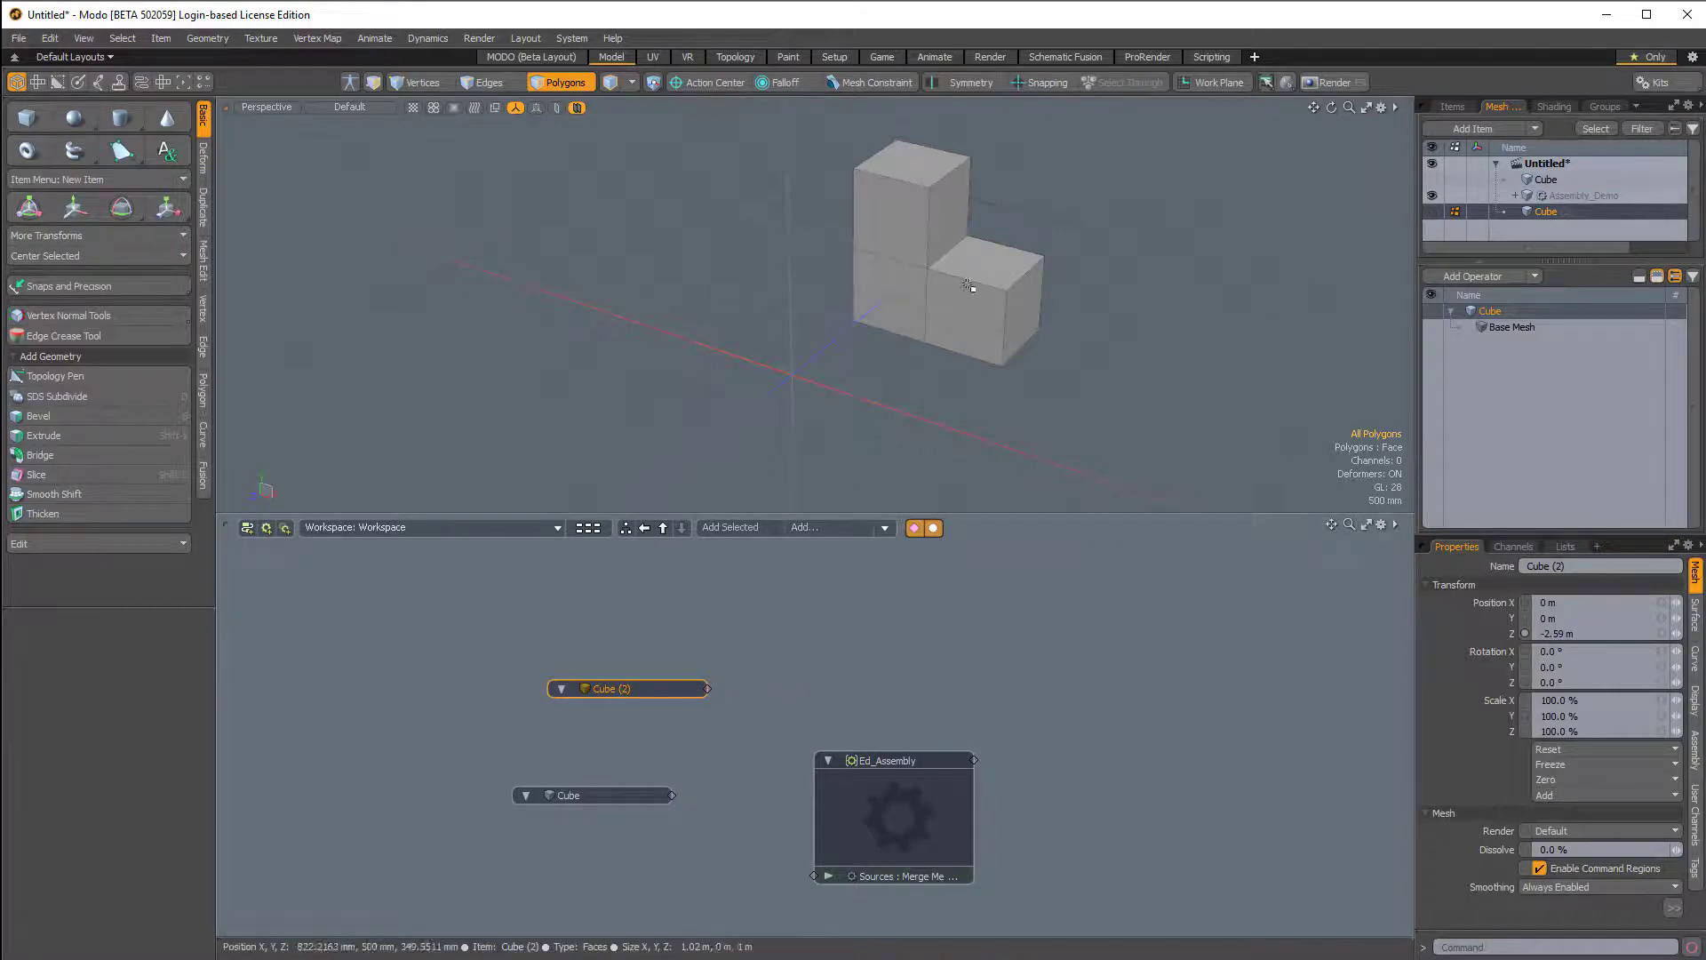
- Select Assembly_Demo and link Cube (2) to the Sources input of Ed_Assembly, checking the result on the L-shaped mesh
{"action": "left_click", "coordinate": [1510, 197]}
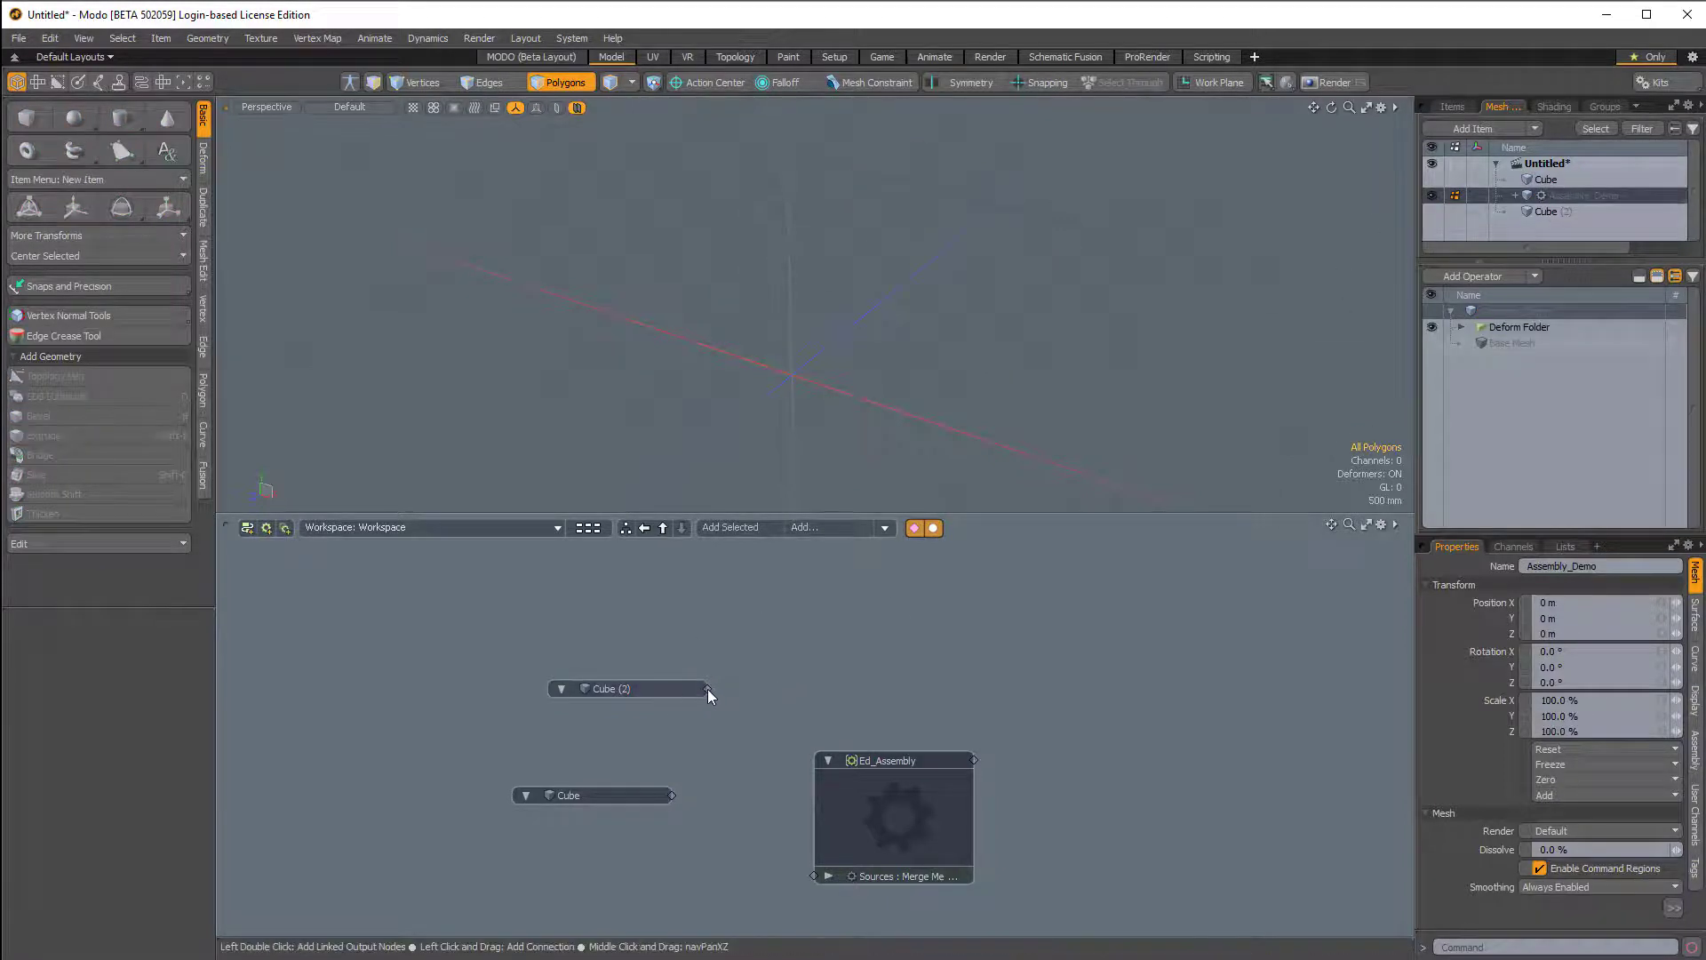
{"action": "left_click_drag", "start_coordinate": [707, 689], "coordinate": [814, 875]}
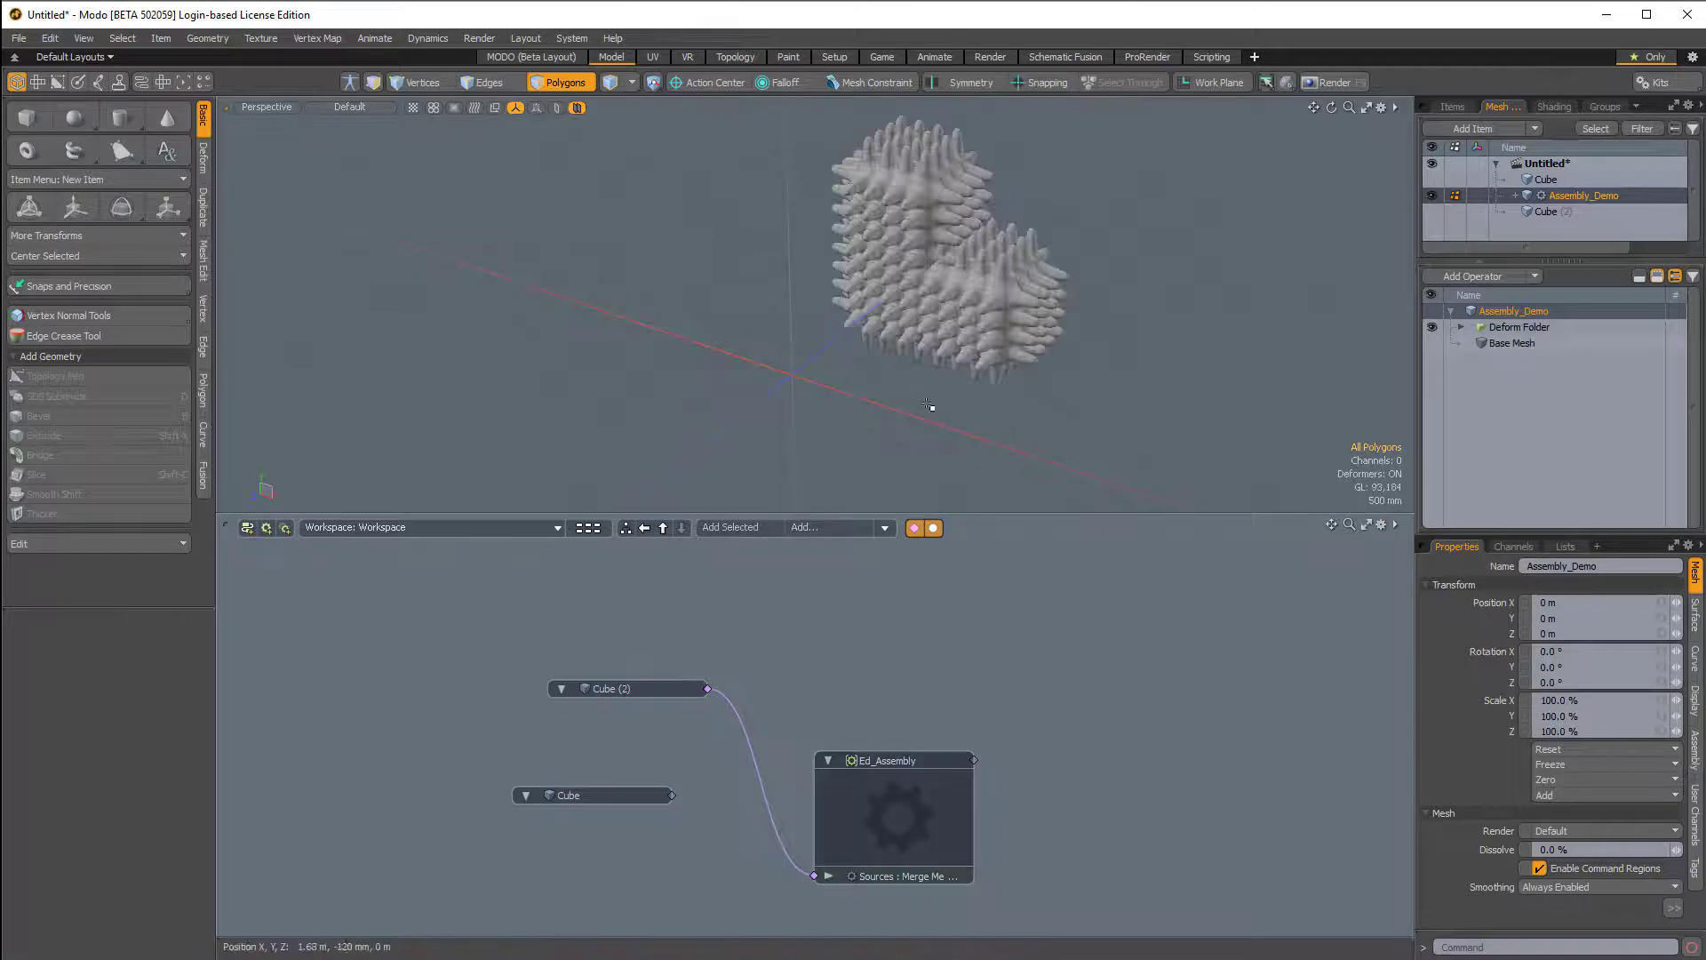
{"action": "left_click_drag", "start_coordinate": [927, 405], "coordinate": [946, 280], "text": "alt+shift"}
{"action": "left_click_drag", "start_coordinate": [947, 280], "coordinate": [720, 297], "text": "alt"}
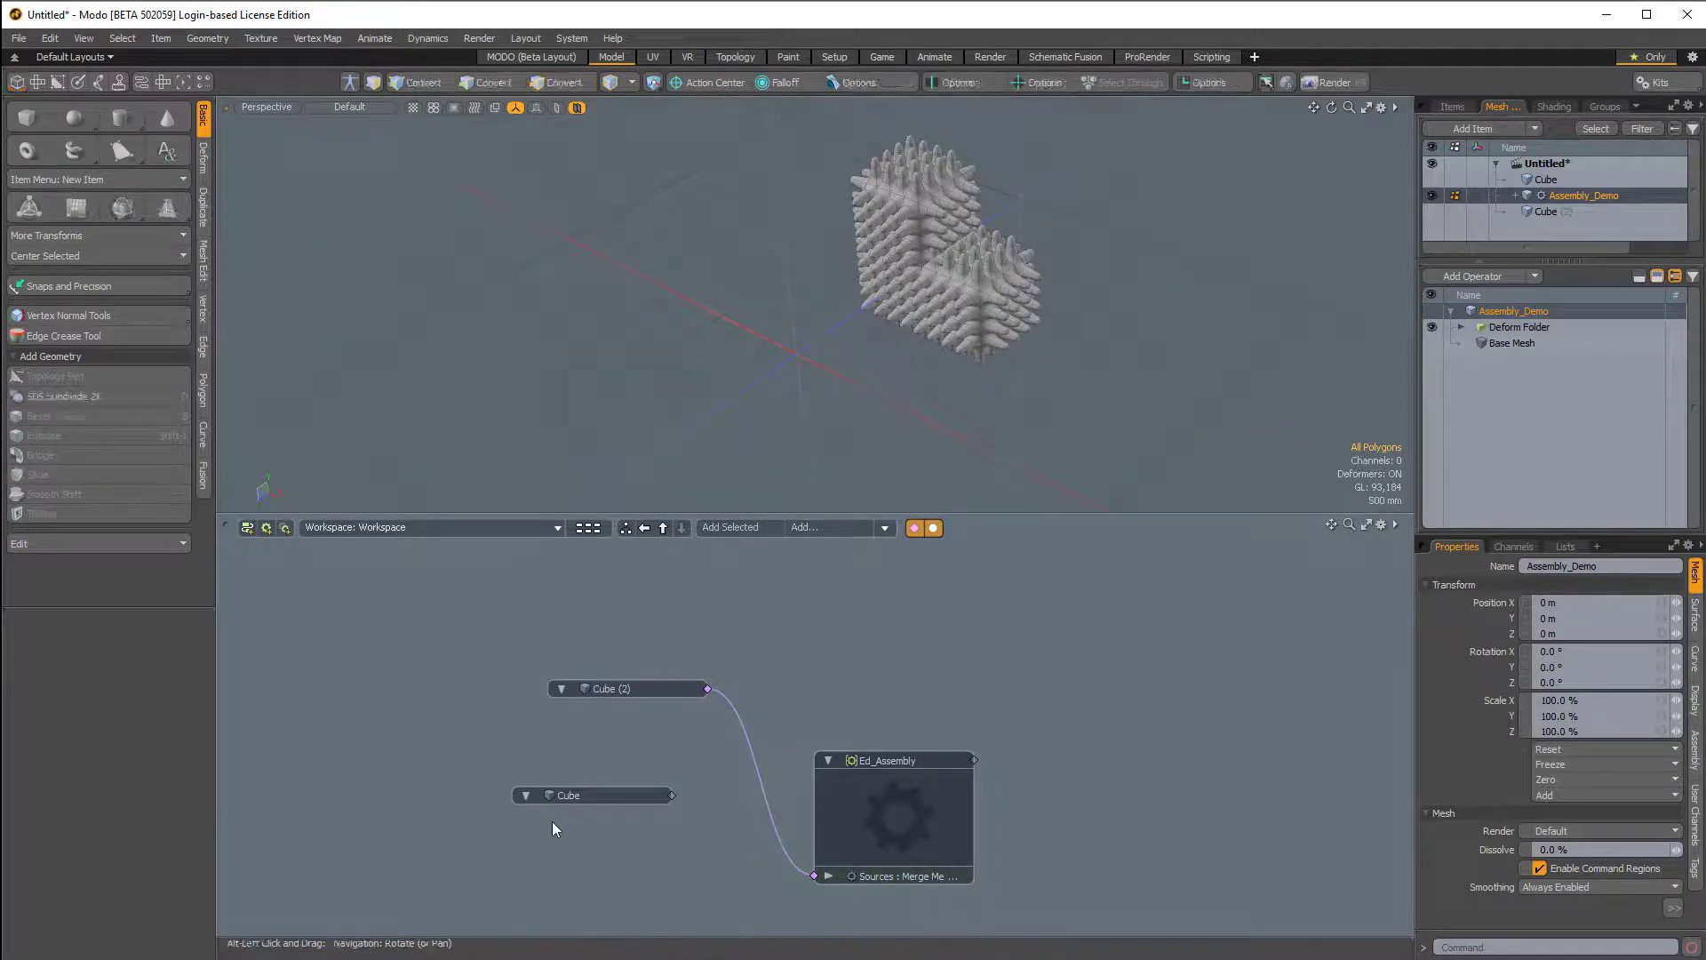
- Link Cube to the same Sources input alongside Cube (2), and check the combined meshes at the Merge Meshes operator
{"action": "left_click_drag", "start_coordinate": [672, 796], "coordinate": [814, 875]}
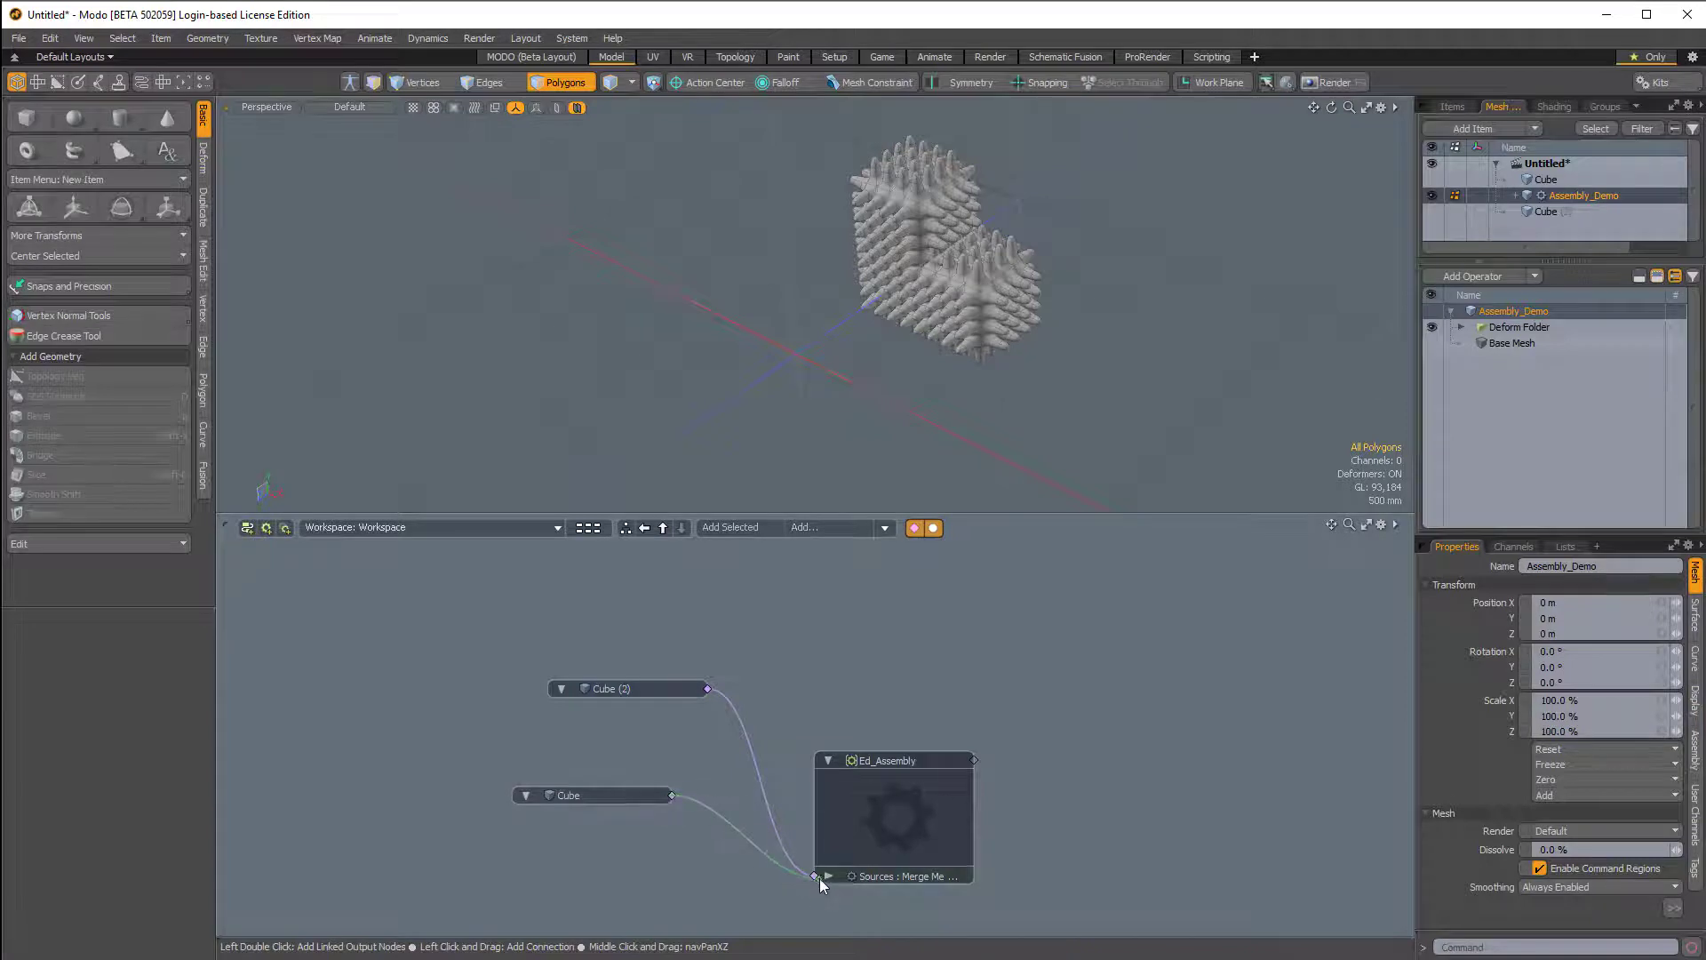
{"action": "left_click_drag", "start_coordinate": [860, 400], "coordinate": [1017, 258], "text": "alt"}
{"action": "left_click", "coordinate": [1461, 327]}
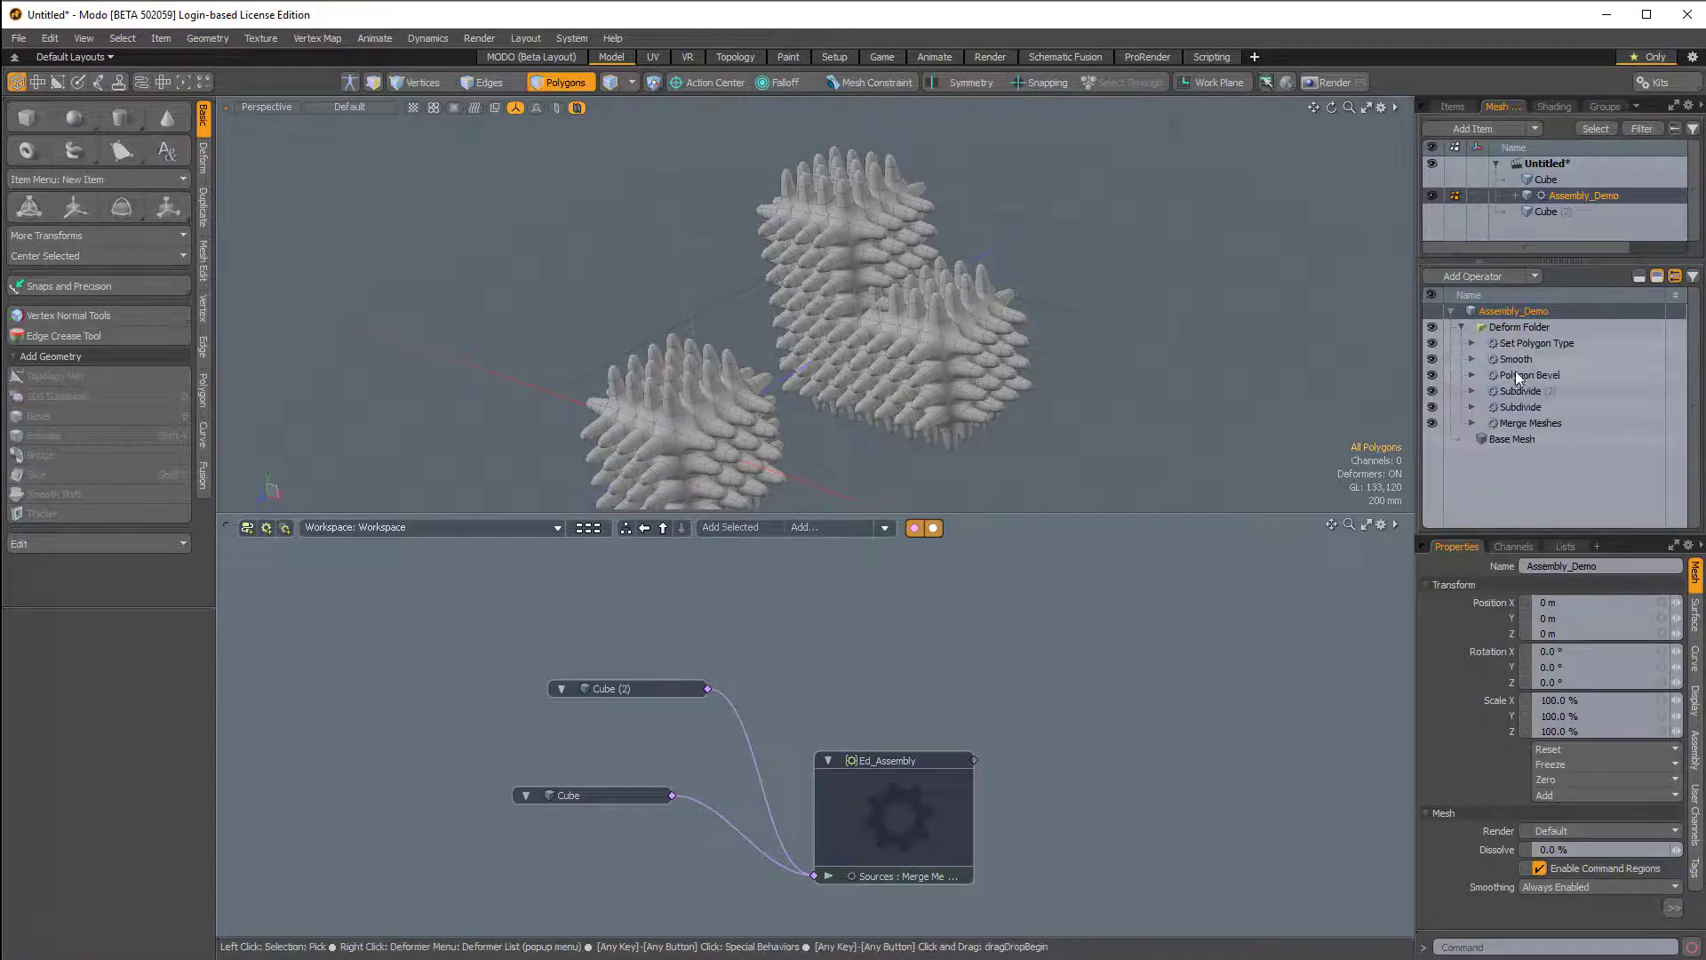
{"action": "left_click", "coordinate": [1516, 424]}
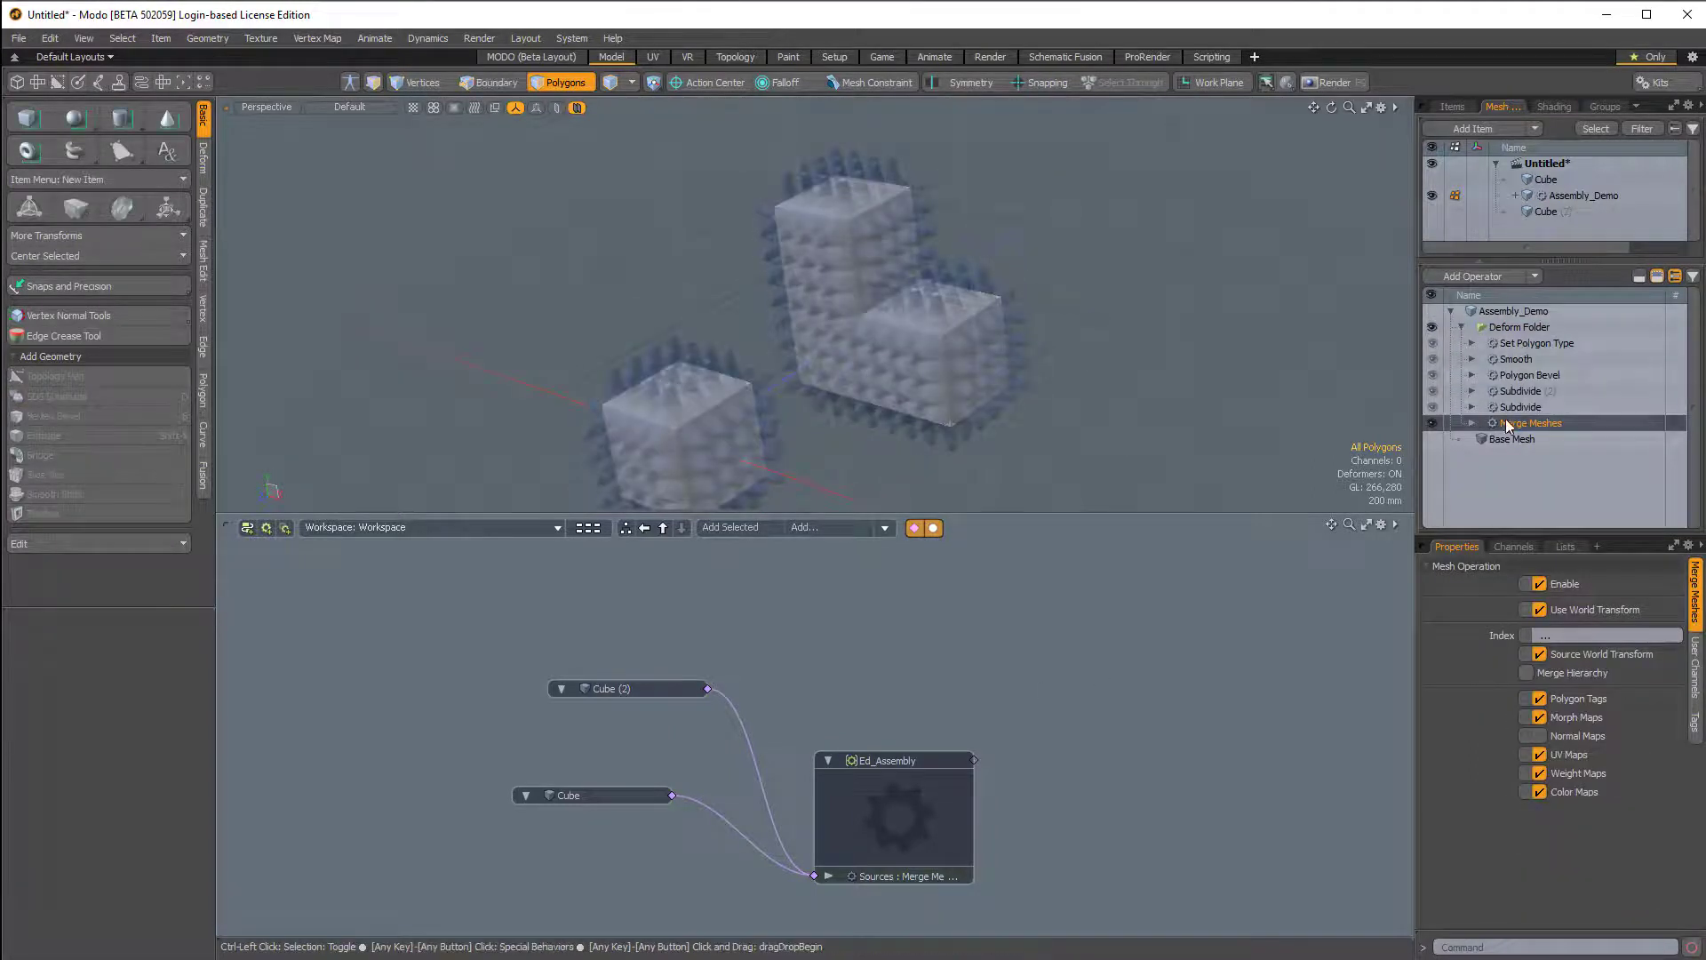
- Move the Cube and Cube (2) nodes together farther from Ed_Assembly, and look at the assembly's internal nodes before returning to the Workspace
{"action": "left_click", "coordinate": [719, 844]}
{"action": "left_click_drag", "start_coordinate": [708, 742], "coordinate": [772, 709], "text": "alt"}
{"action": "right_click_drag", "start_coordinate": [682, 602], "coordinate": [685, 834]}
{"action": "left_click_drag", "start_coordinate": [685, 841], "coordinate": [568, 725]}
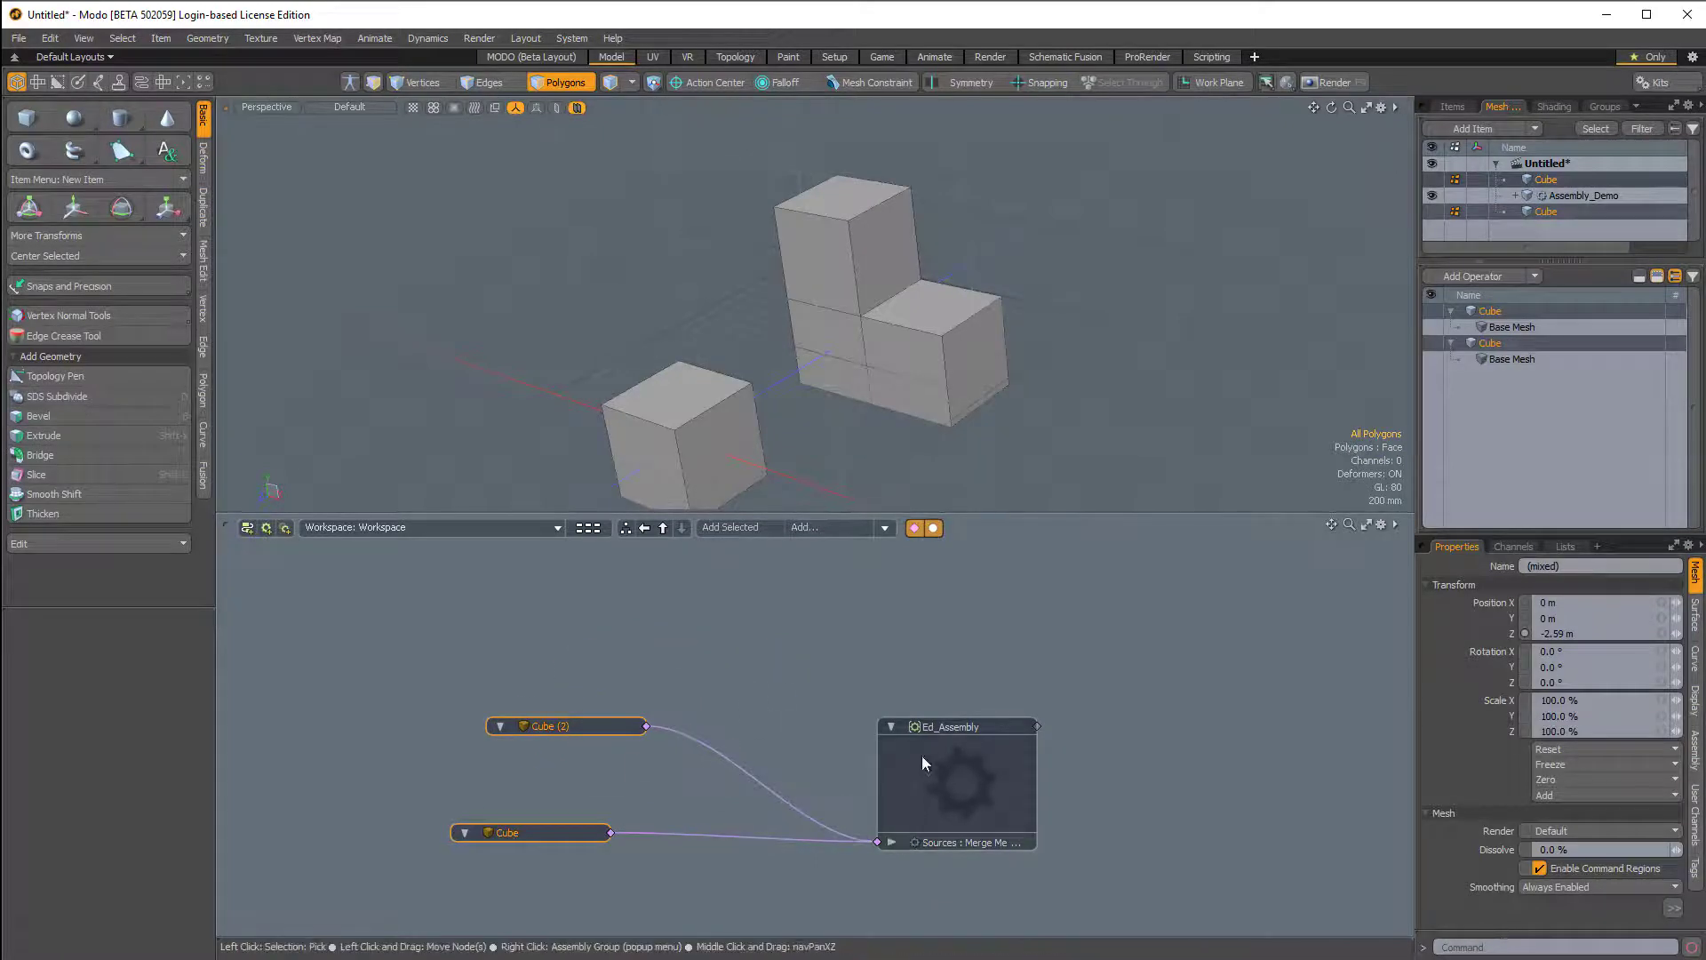
{"action": "double_click", "coordinate": [973, 764]}
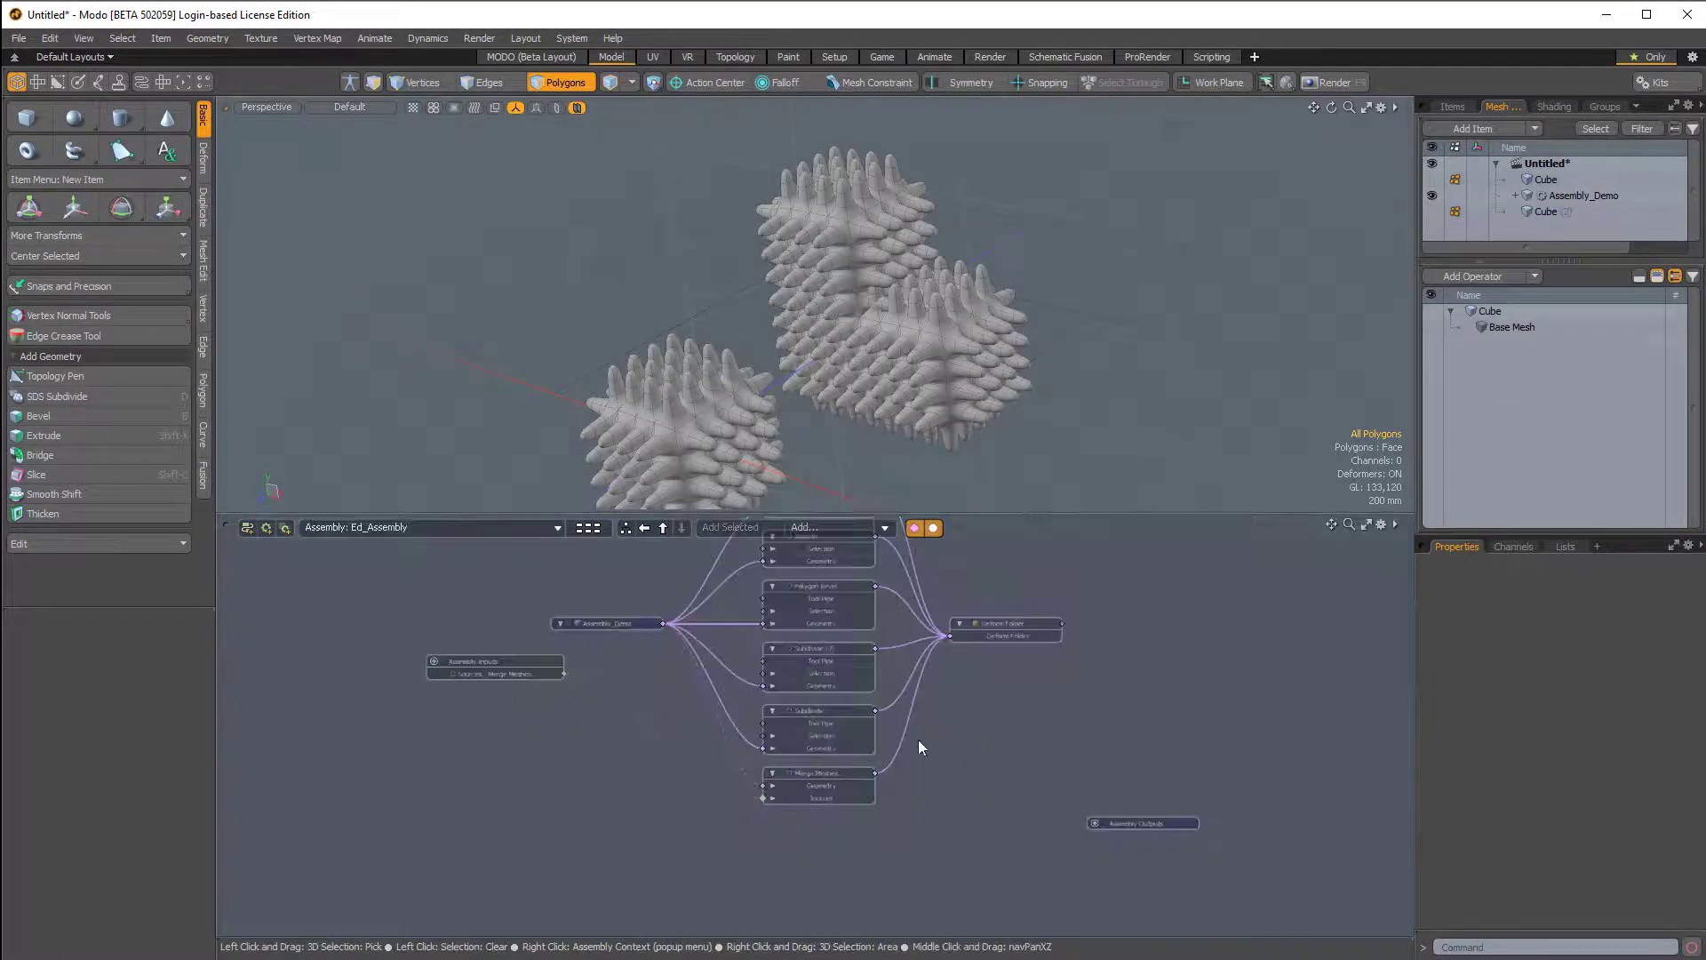
{"action": "left_click", "coordinate": [646, 527]}
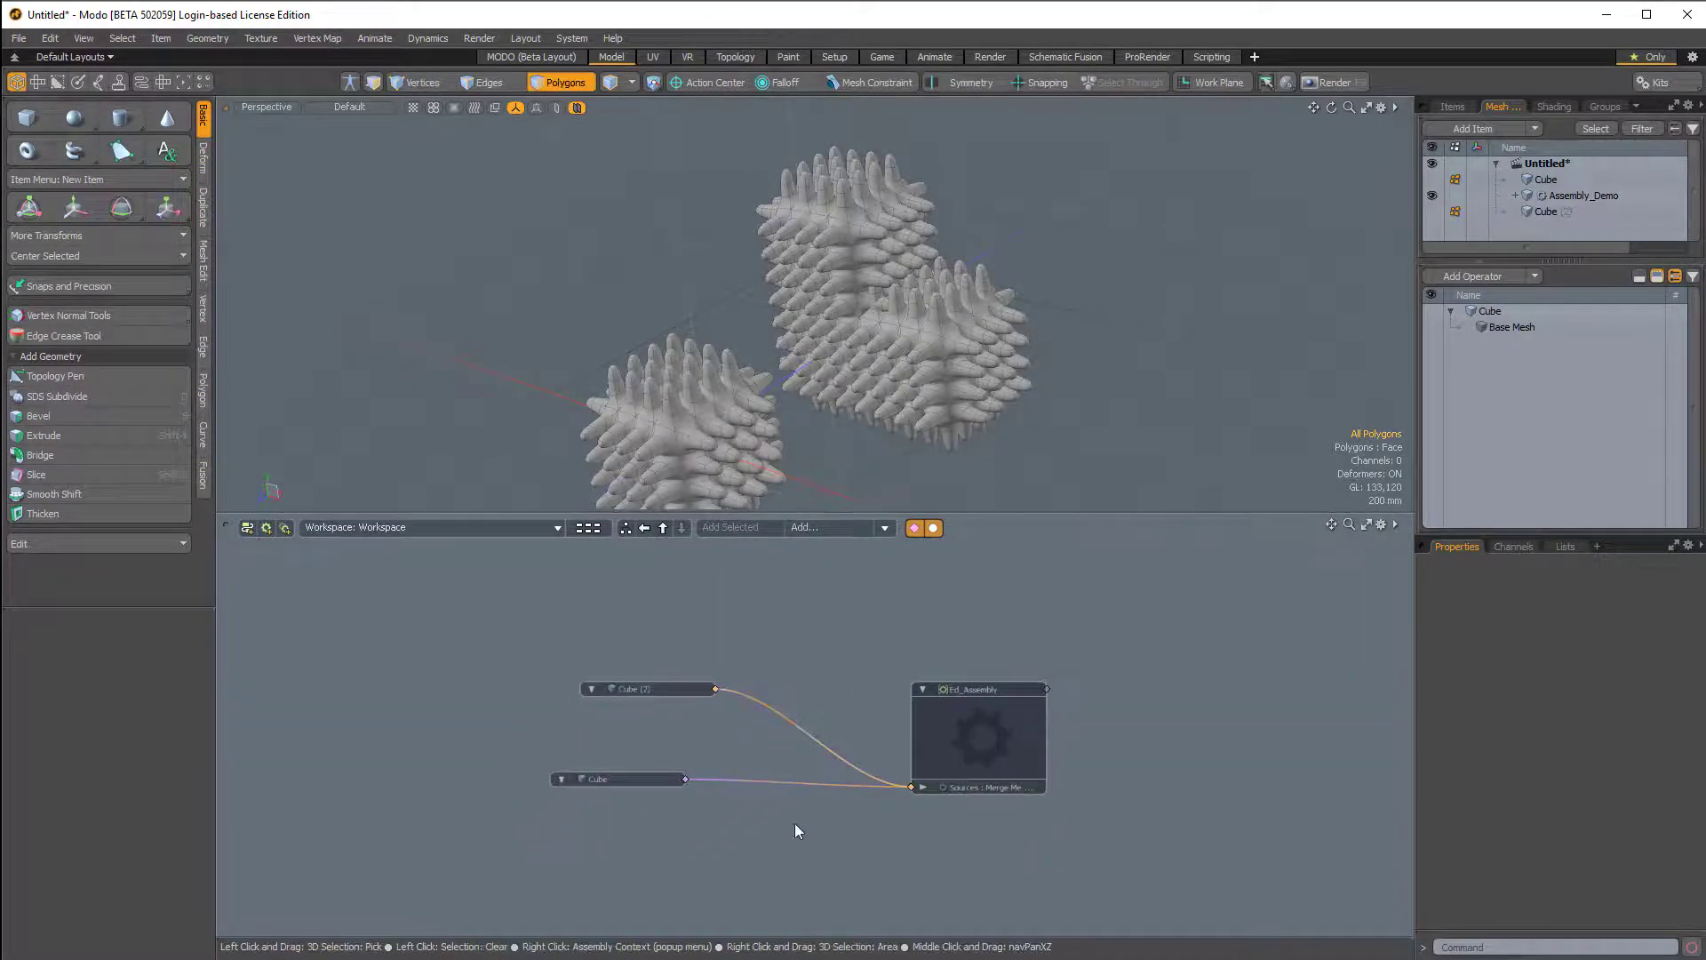
- Remove both cube links from the Sources input of Ed_Assembly and move the assembly node slightly closer to the cube nodes
{"action": "left_click_drag", "start_coordinate": [834, 753], "coordinate": [861, 686]}
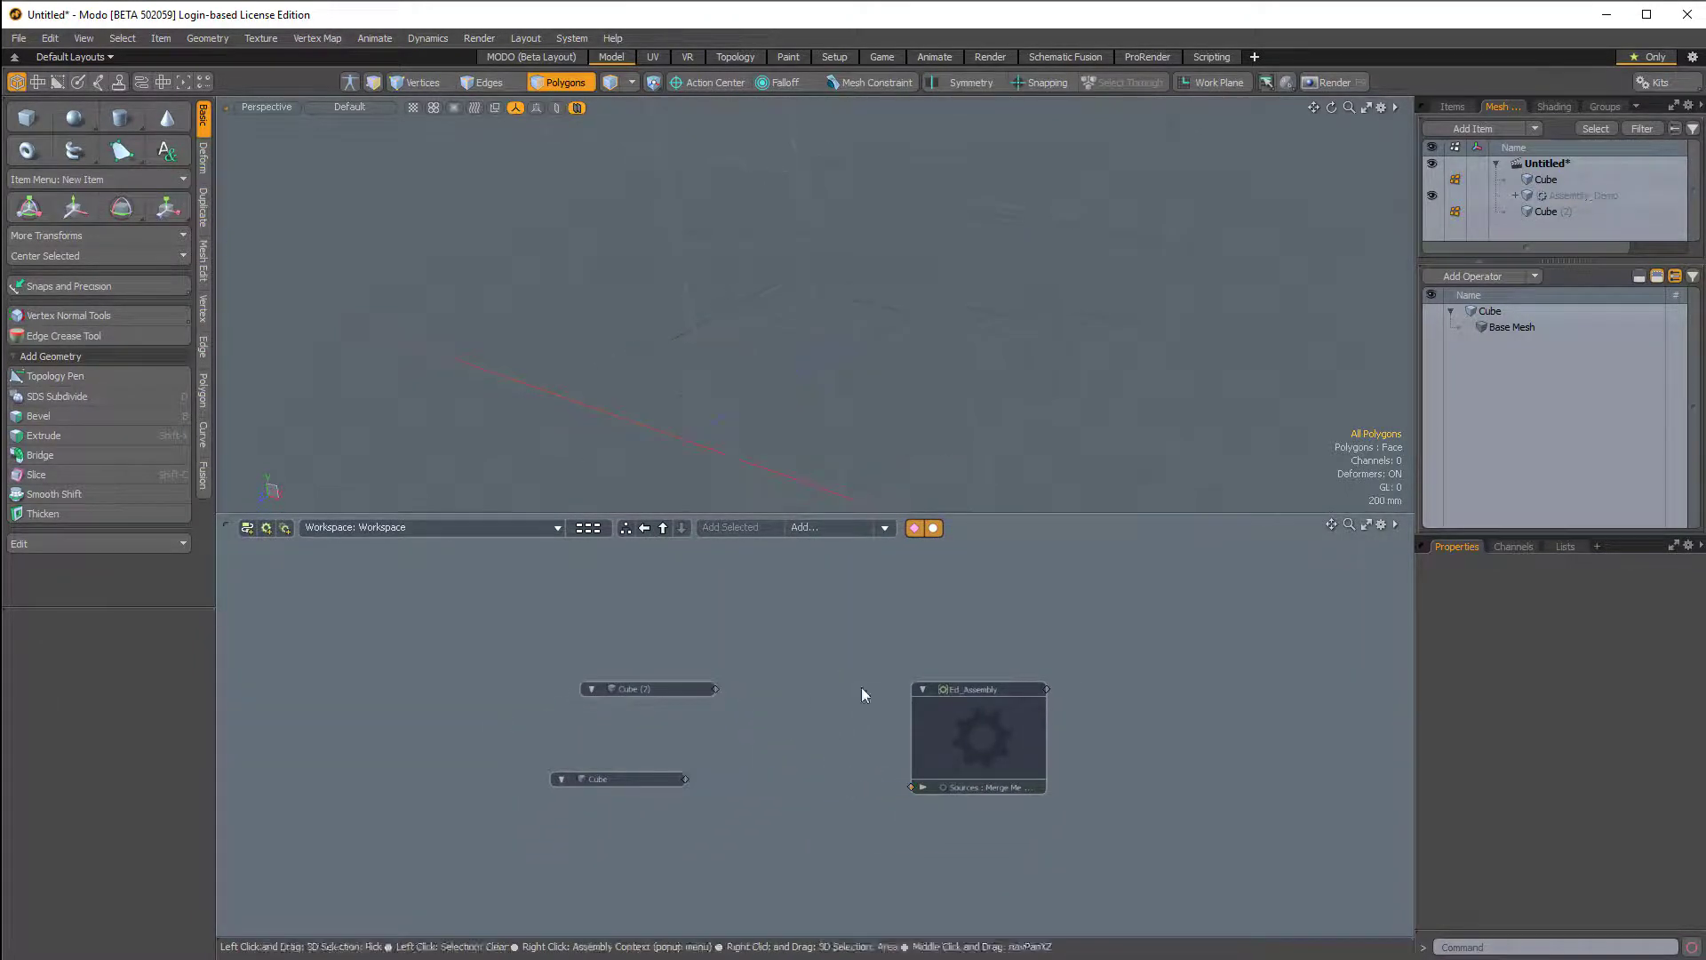
{"action": "left_click", "coordinate": [977, 734]}
{"action": "left_click_drag", "start_coordinate": [986, 692], "coordinate": [900, 633]}
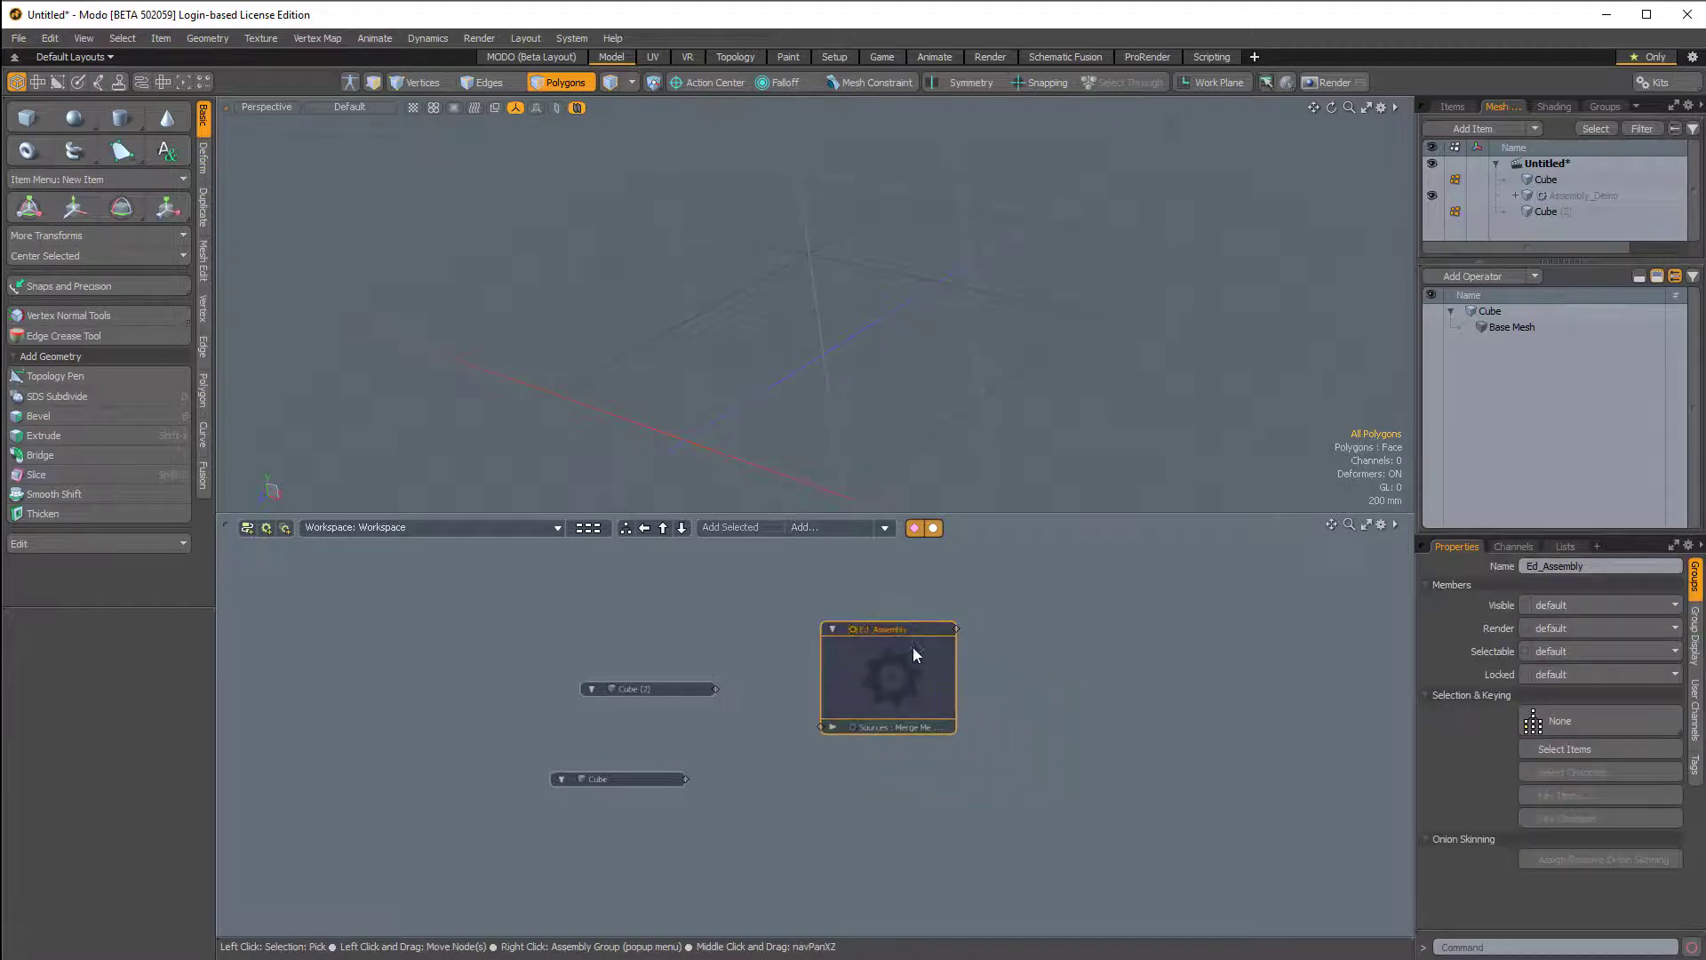
- Save Ed_Assembly as the assembly preset Demo_Assembly.lxp in the Assemblies/Ed_Assemblies folder and clear the node selection
{"action": "right_click", "coordinate": [908, 648]}
{"action": "mouse_move", "coordinate": [909, 711]}
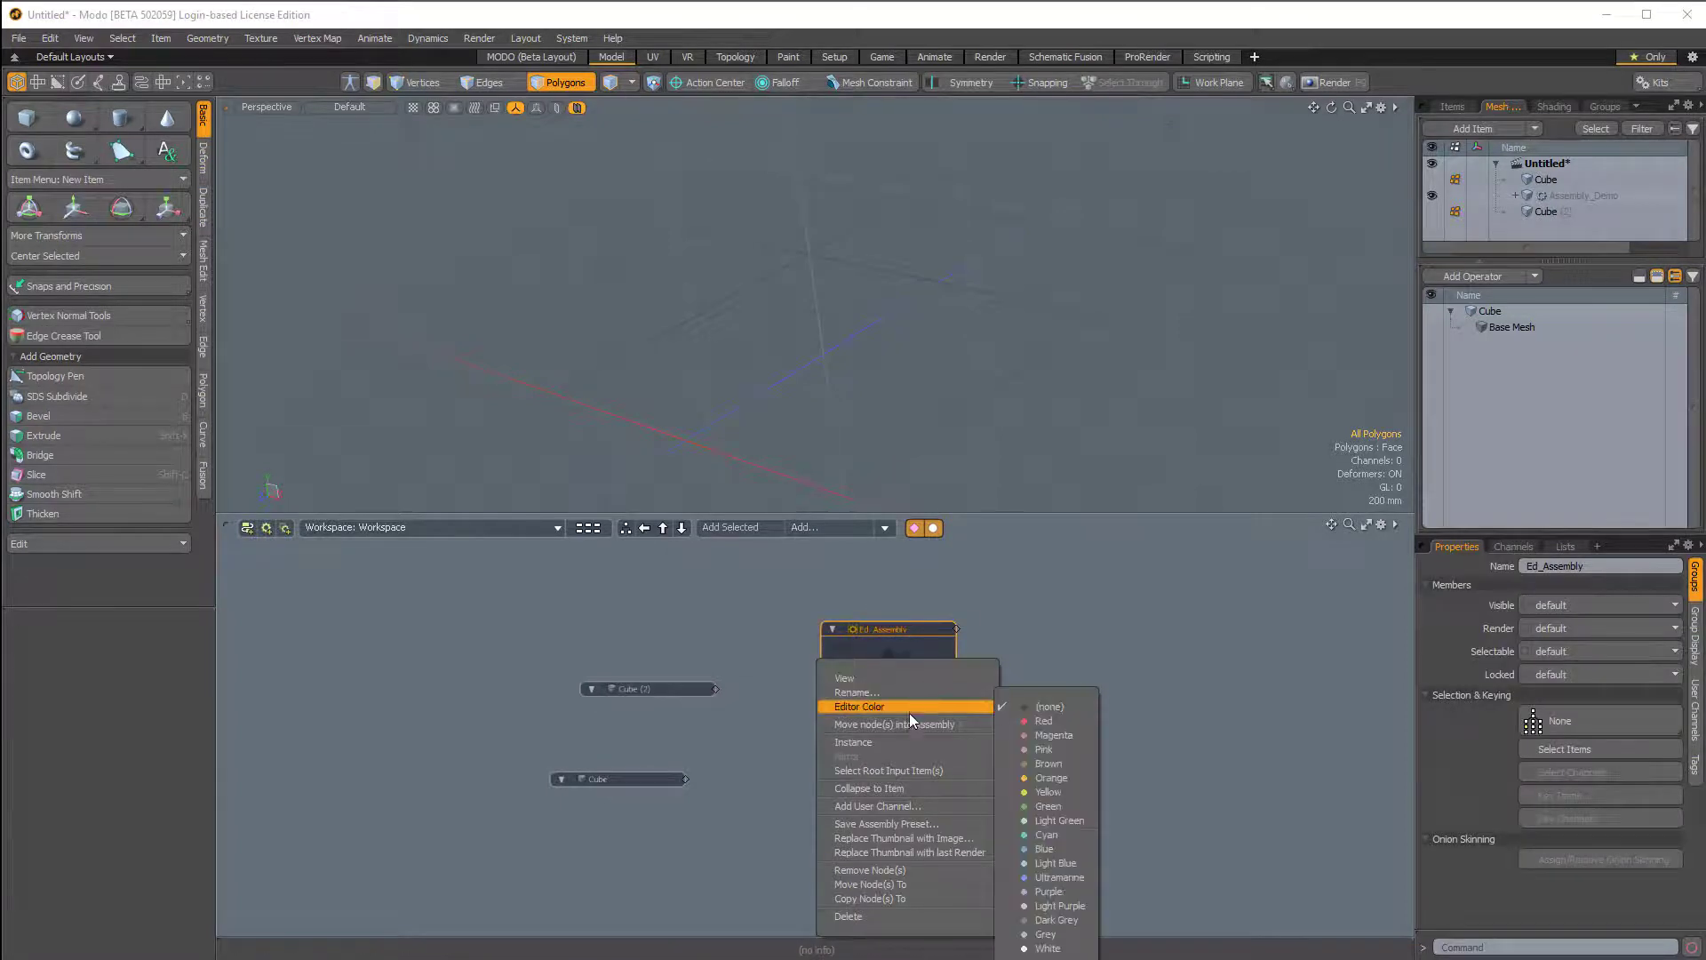
{"action": "left_click", "coordinate": [893, 824]}
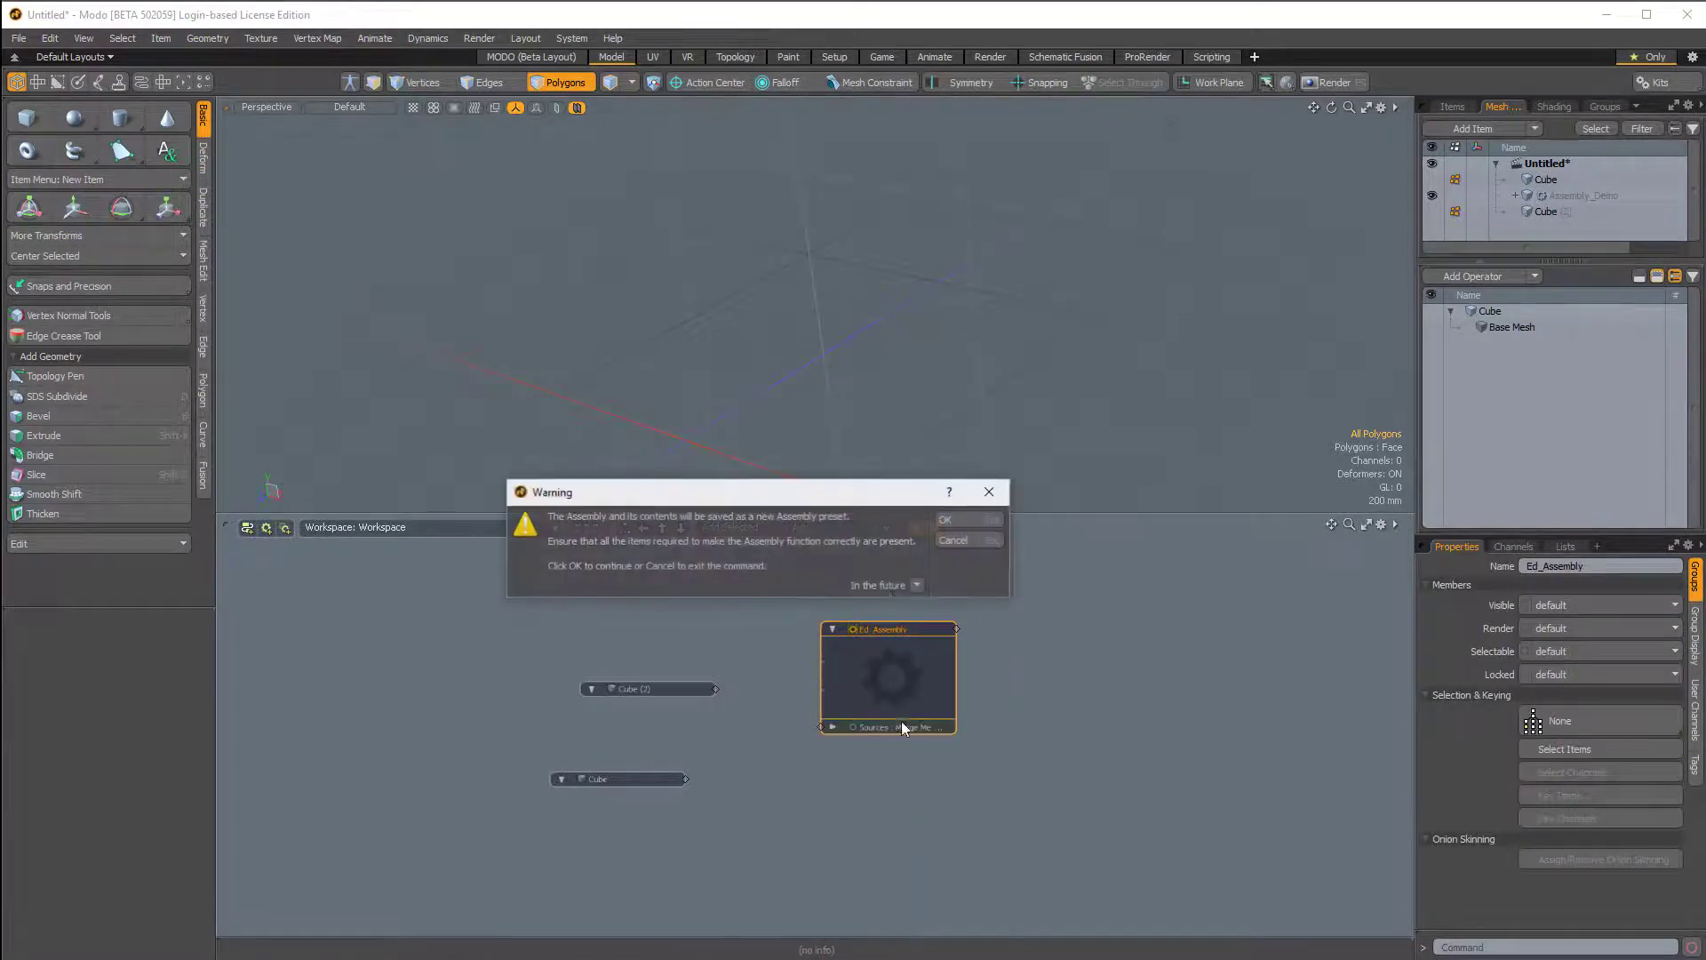
{"action": "left_click", "coordinate": [957, 525]}
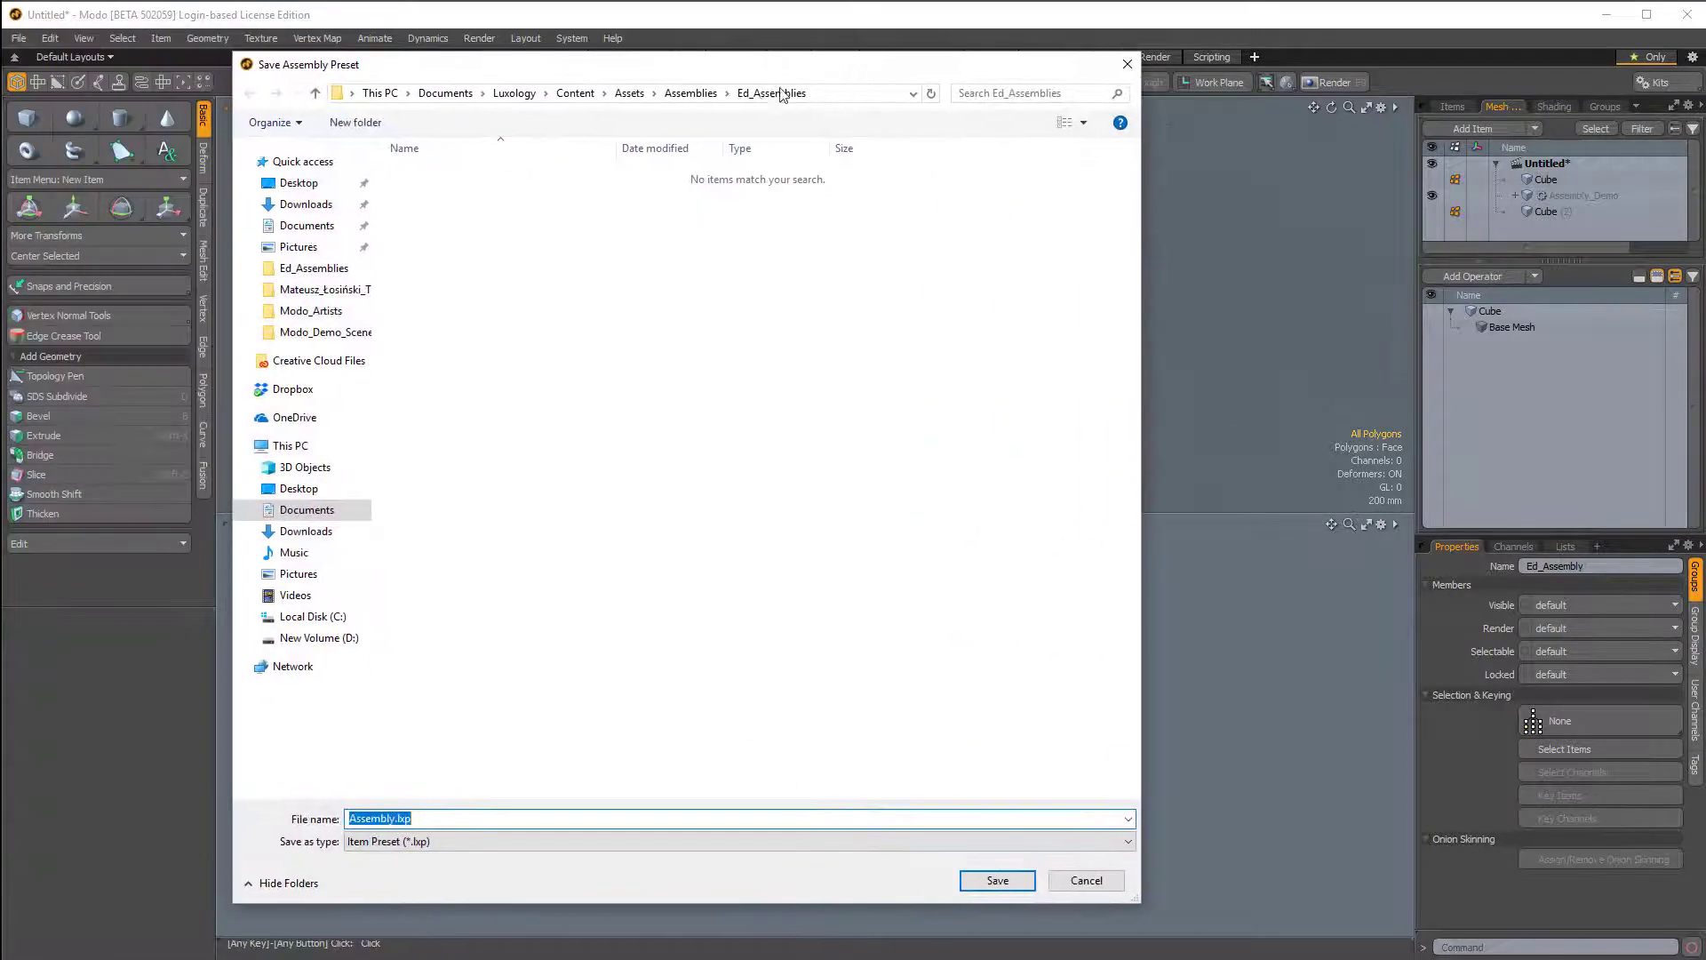
{"action": "left_click", "coordinate": [709, 94]}
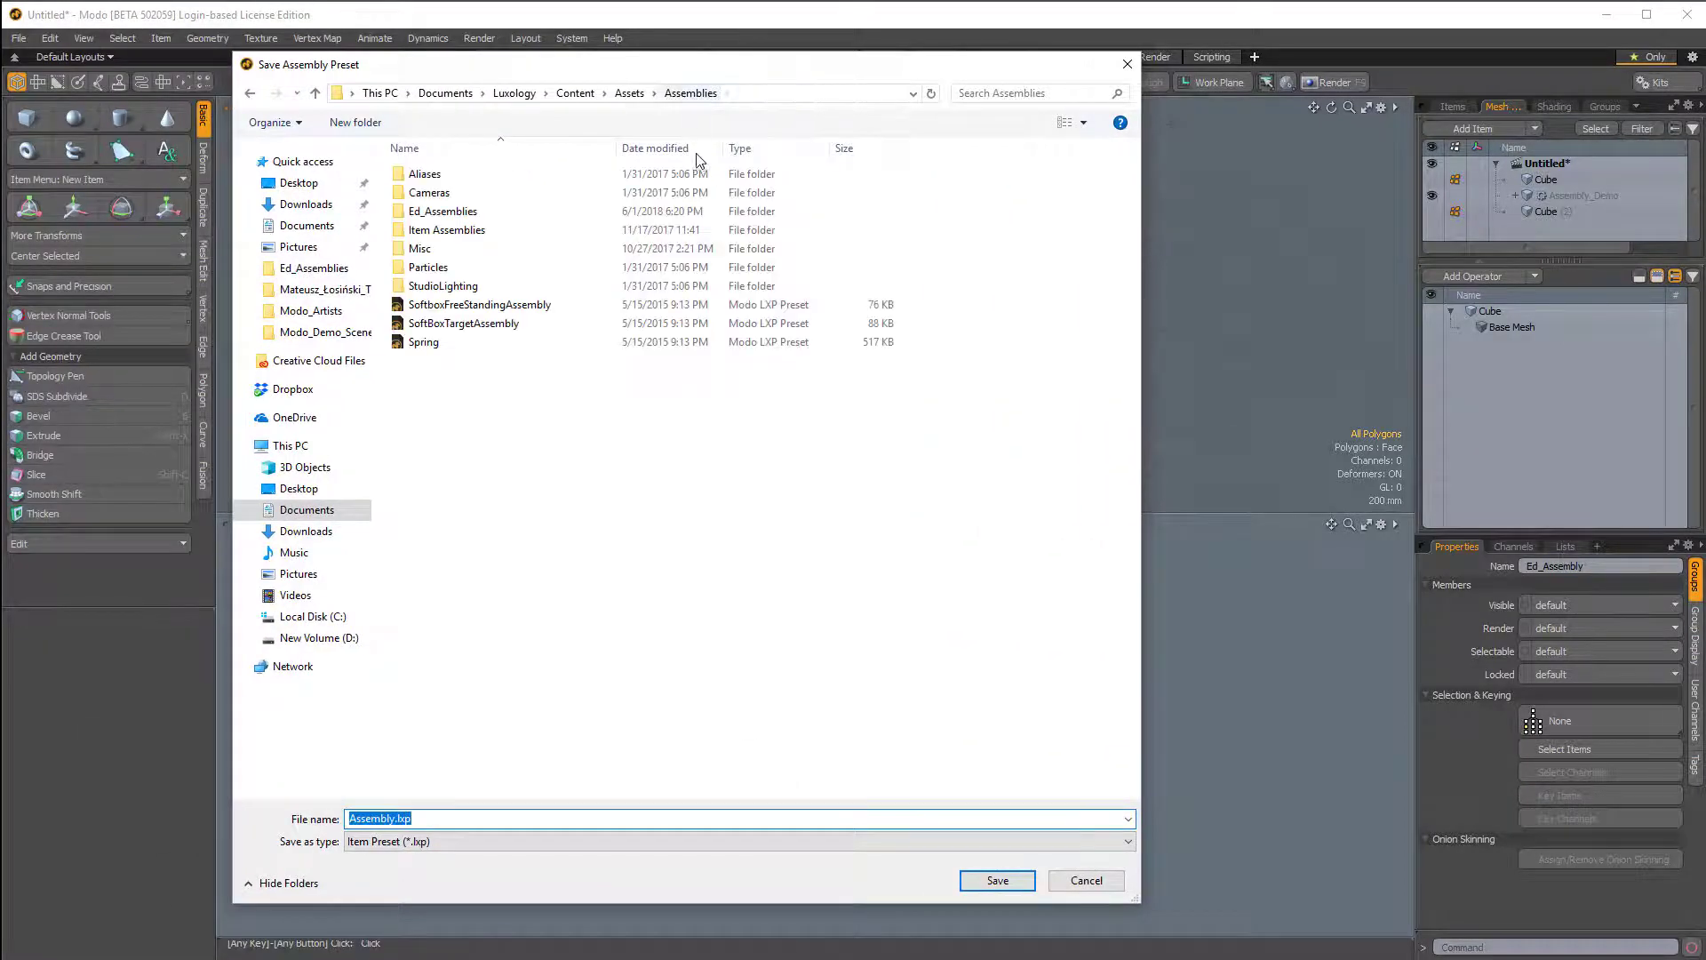
{"action": "double_click", "coordinate": [435, 213]}
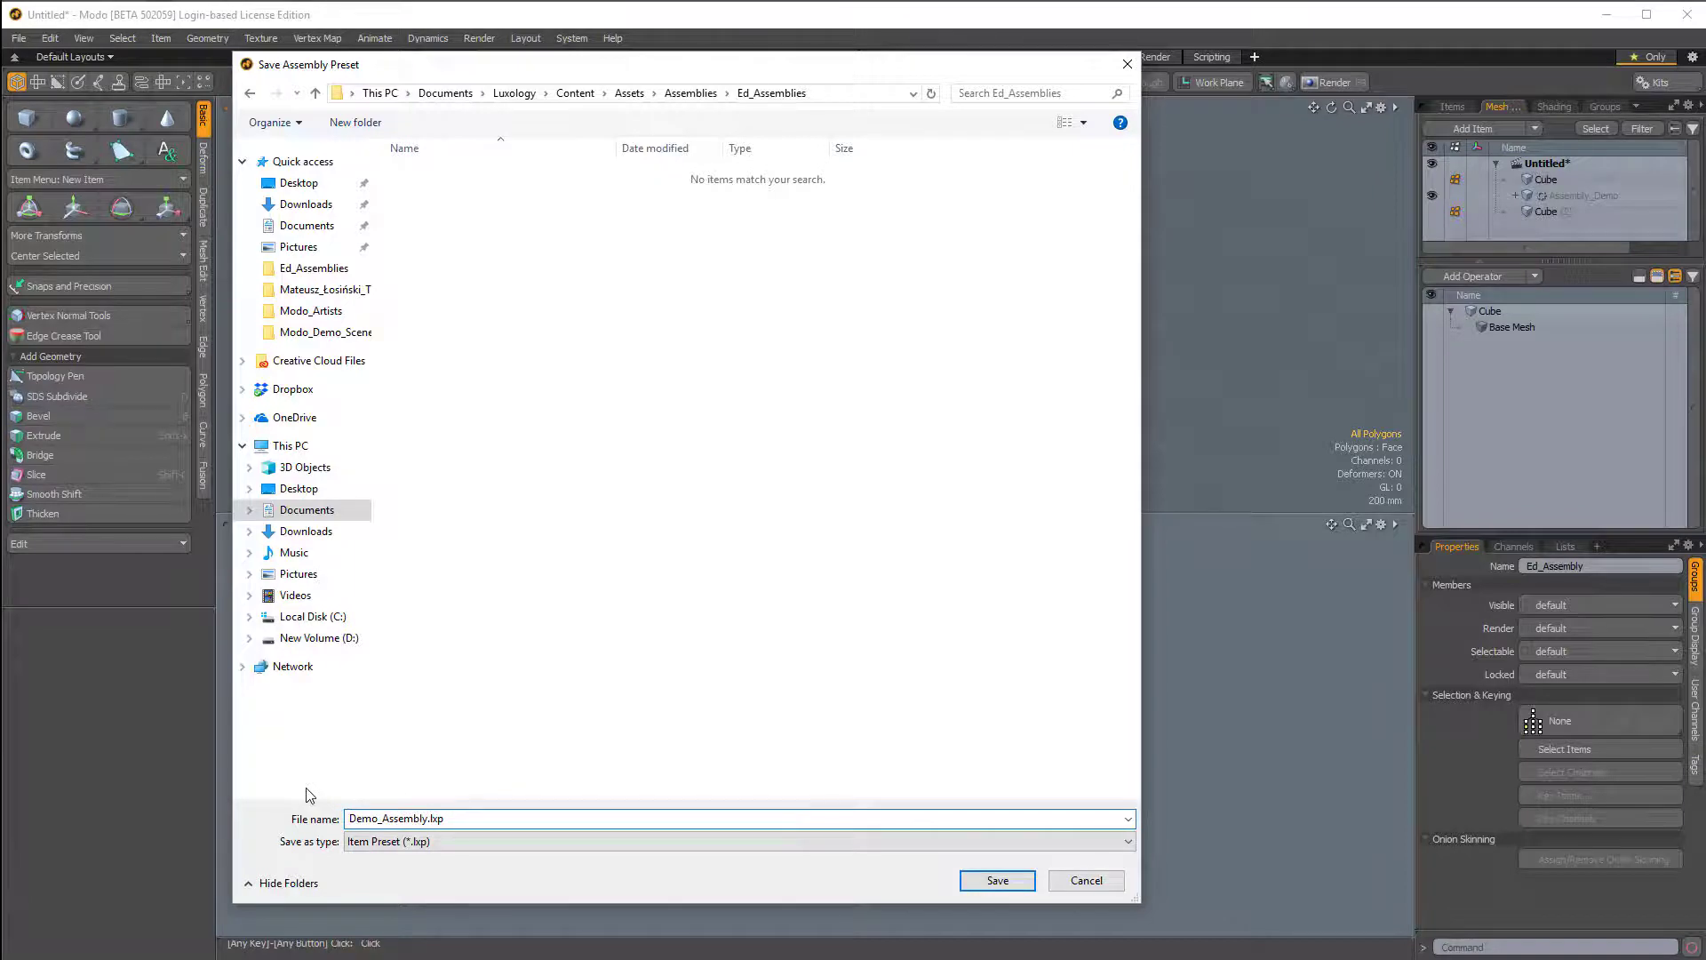
{"action": "left_click", "coordinate": [996, 880]}
{"action": "left_click", "coordinate": [1063, 649]}
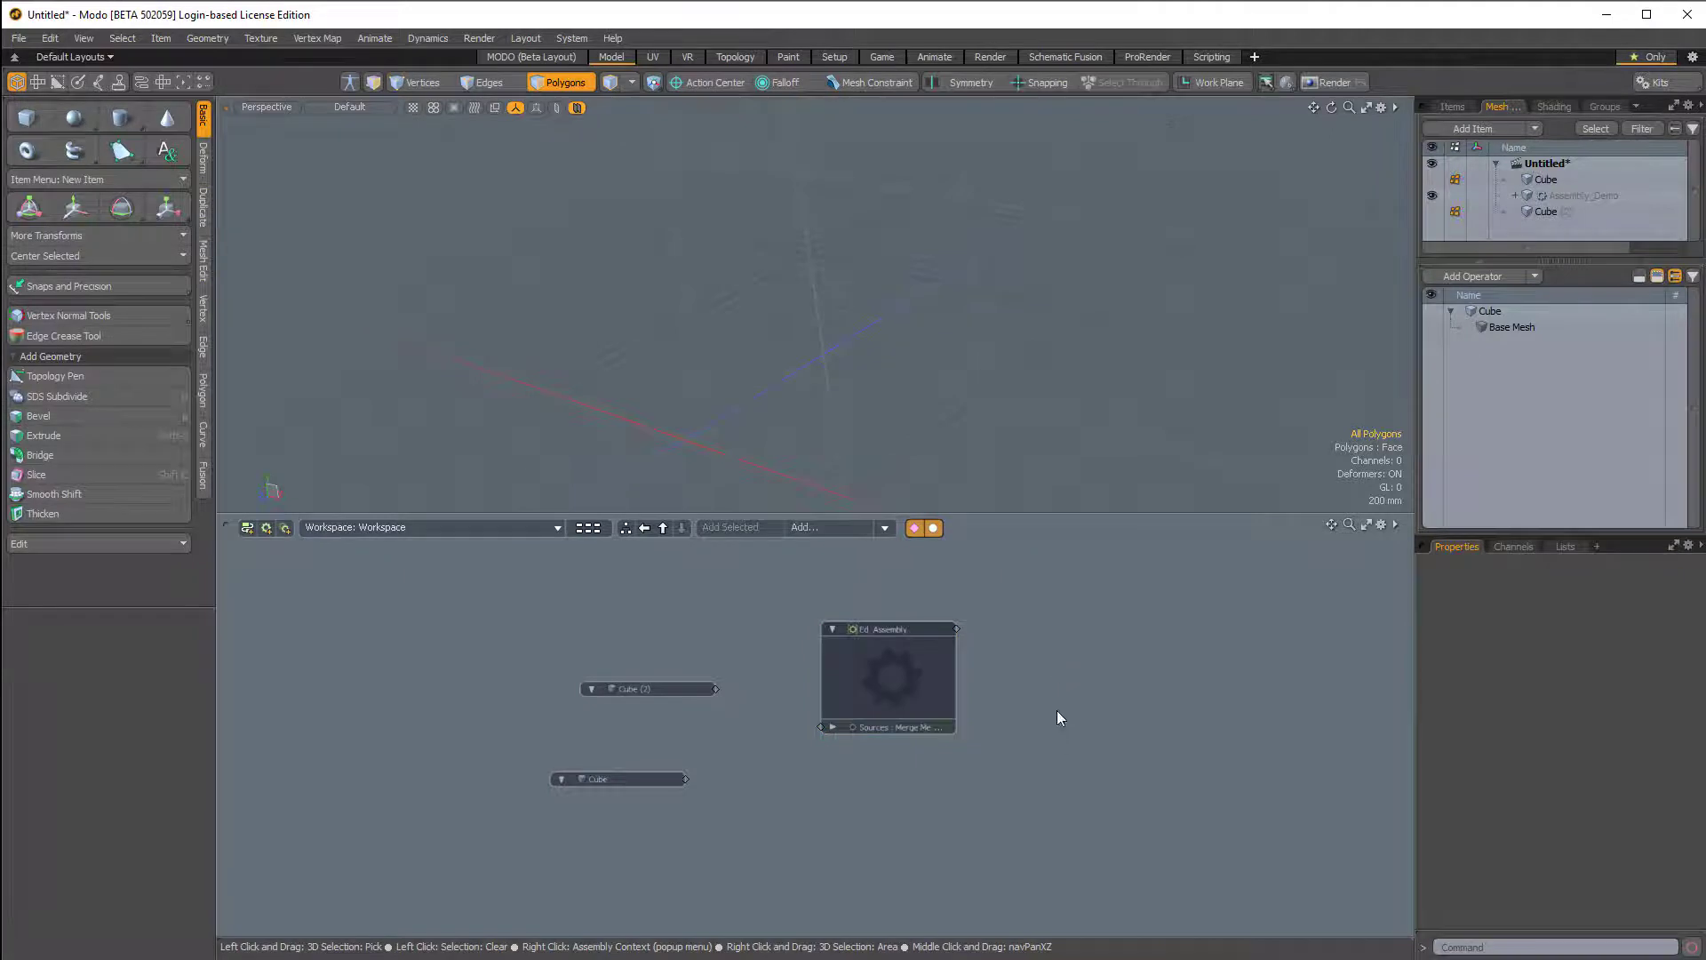
- Start a fresh scene, create a cube in it, and add the Mesh item to an enlarged schematic workspace
{"action": "left_click_drag", "start_coordinate": [1591, 260], "coordinate": [1591, 314]}
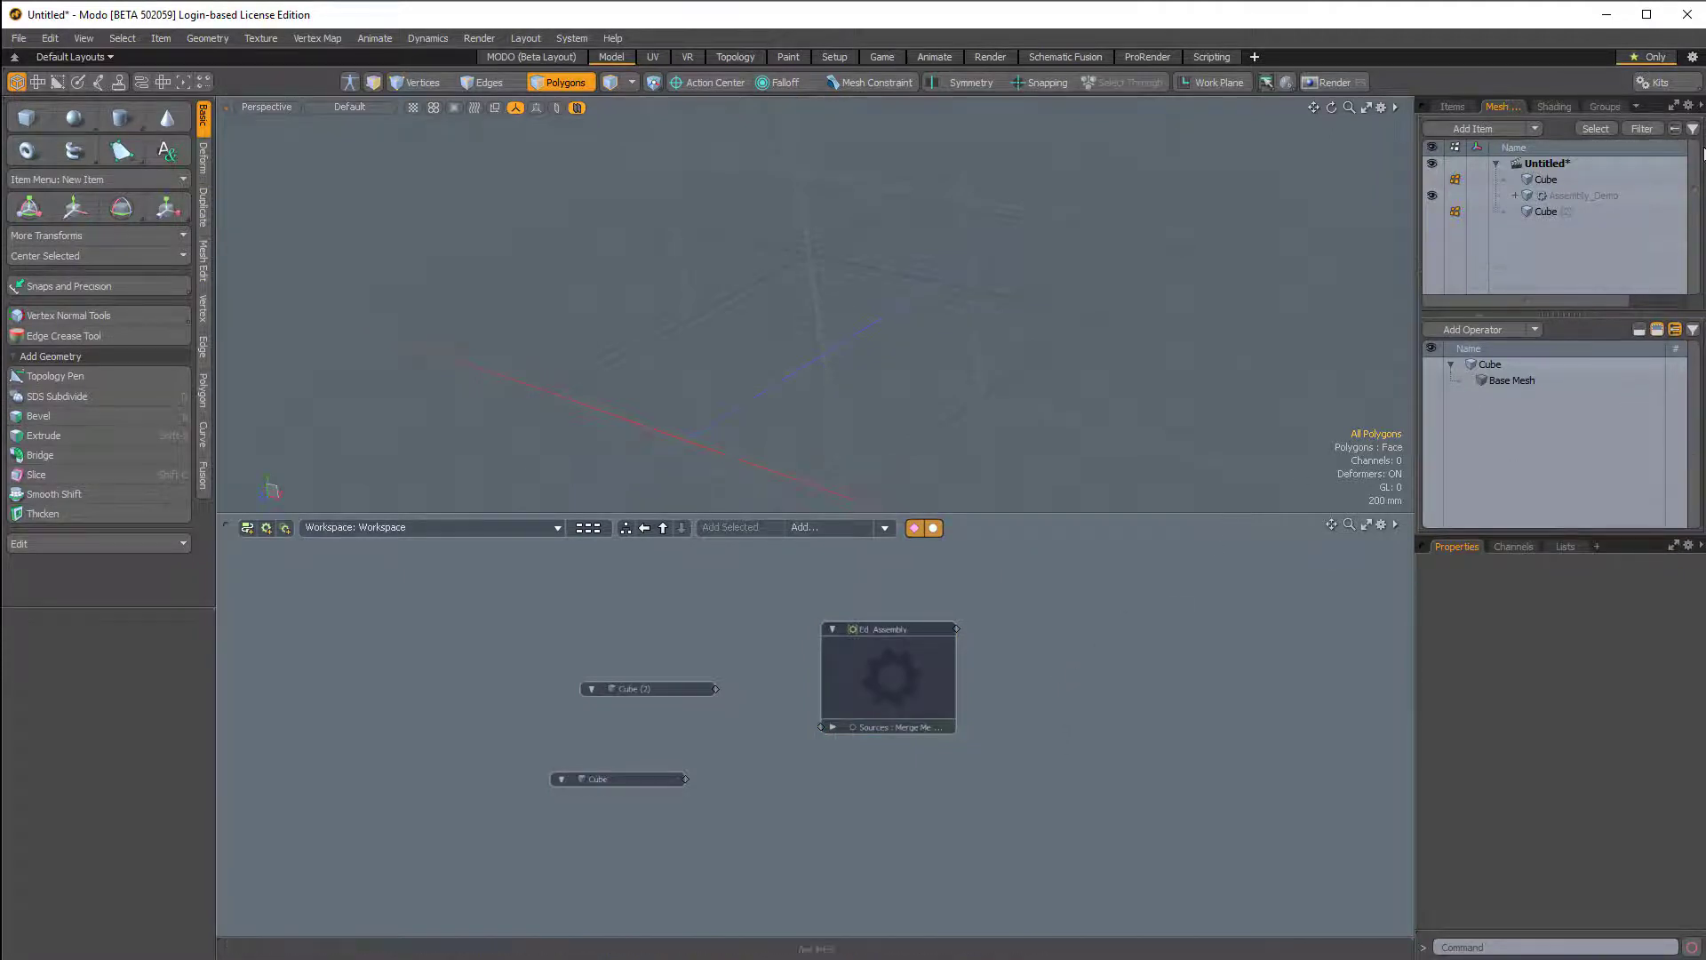
{"action": "left_click", "coordinate": [1679, 163]}
{"action": "left_click", "coordinate": [885, 546]}
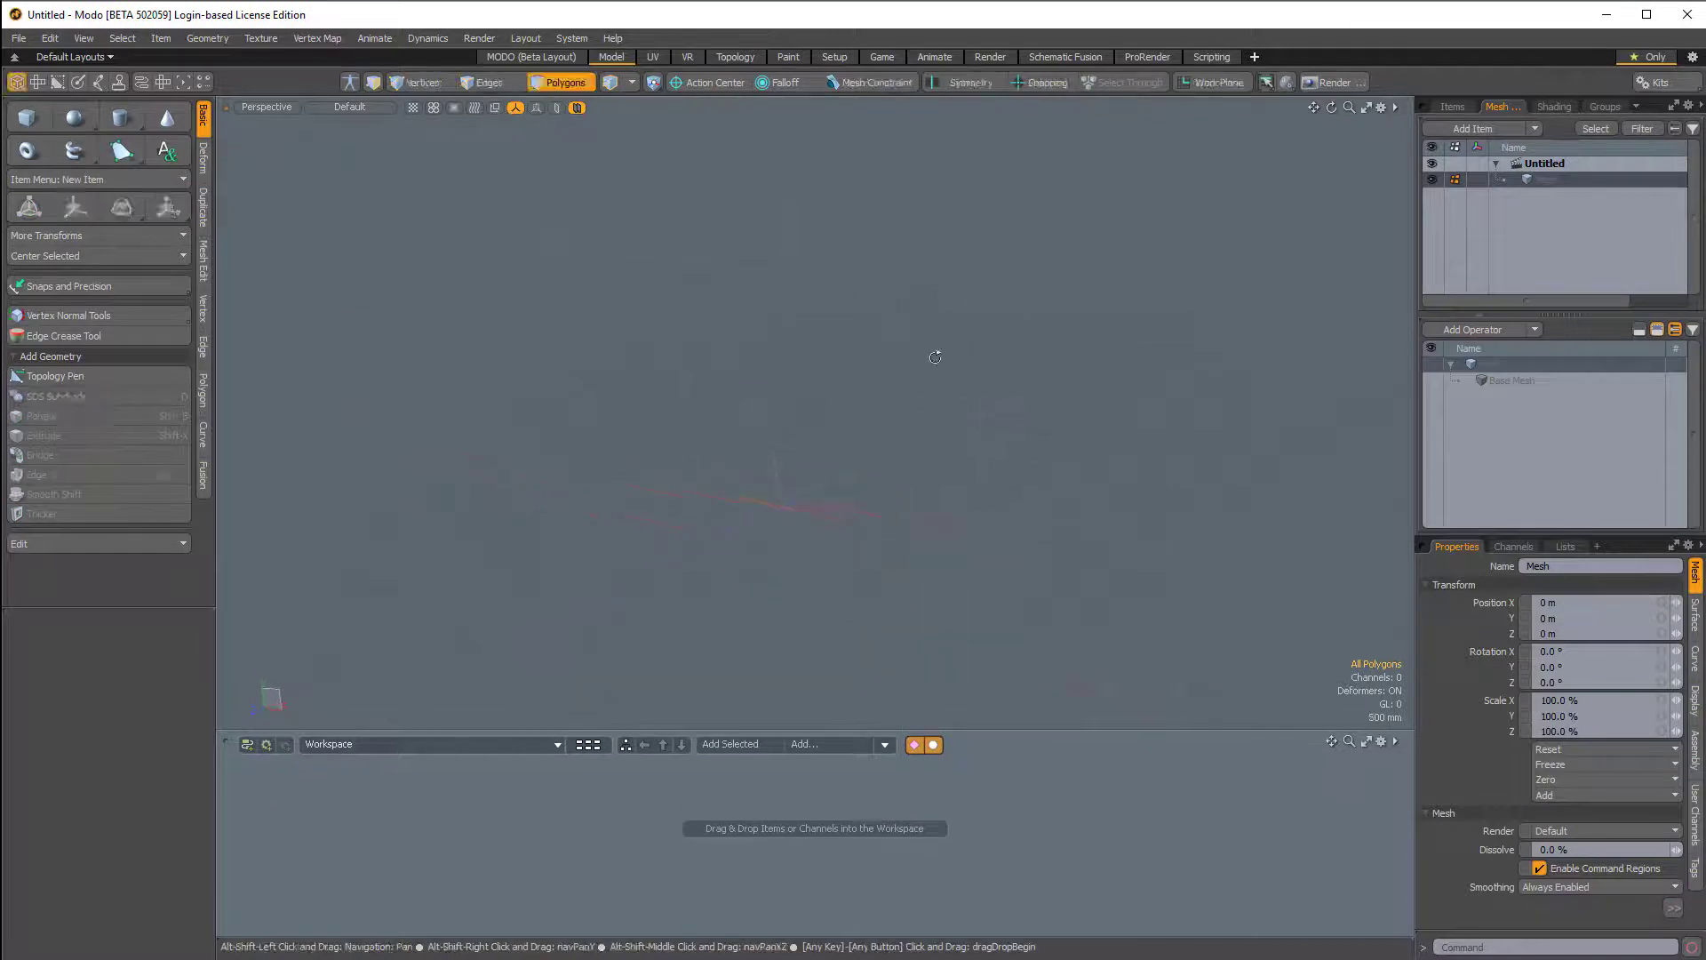
{"action": "left_click", "coordinate": [29, 119]}
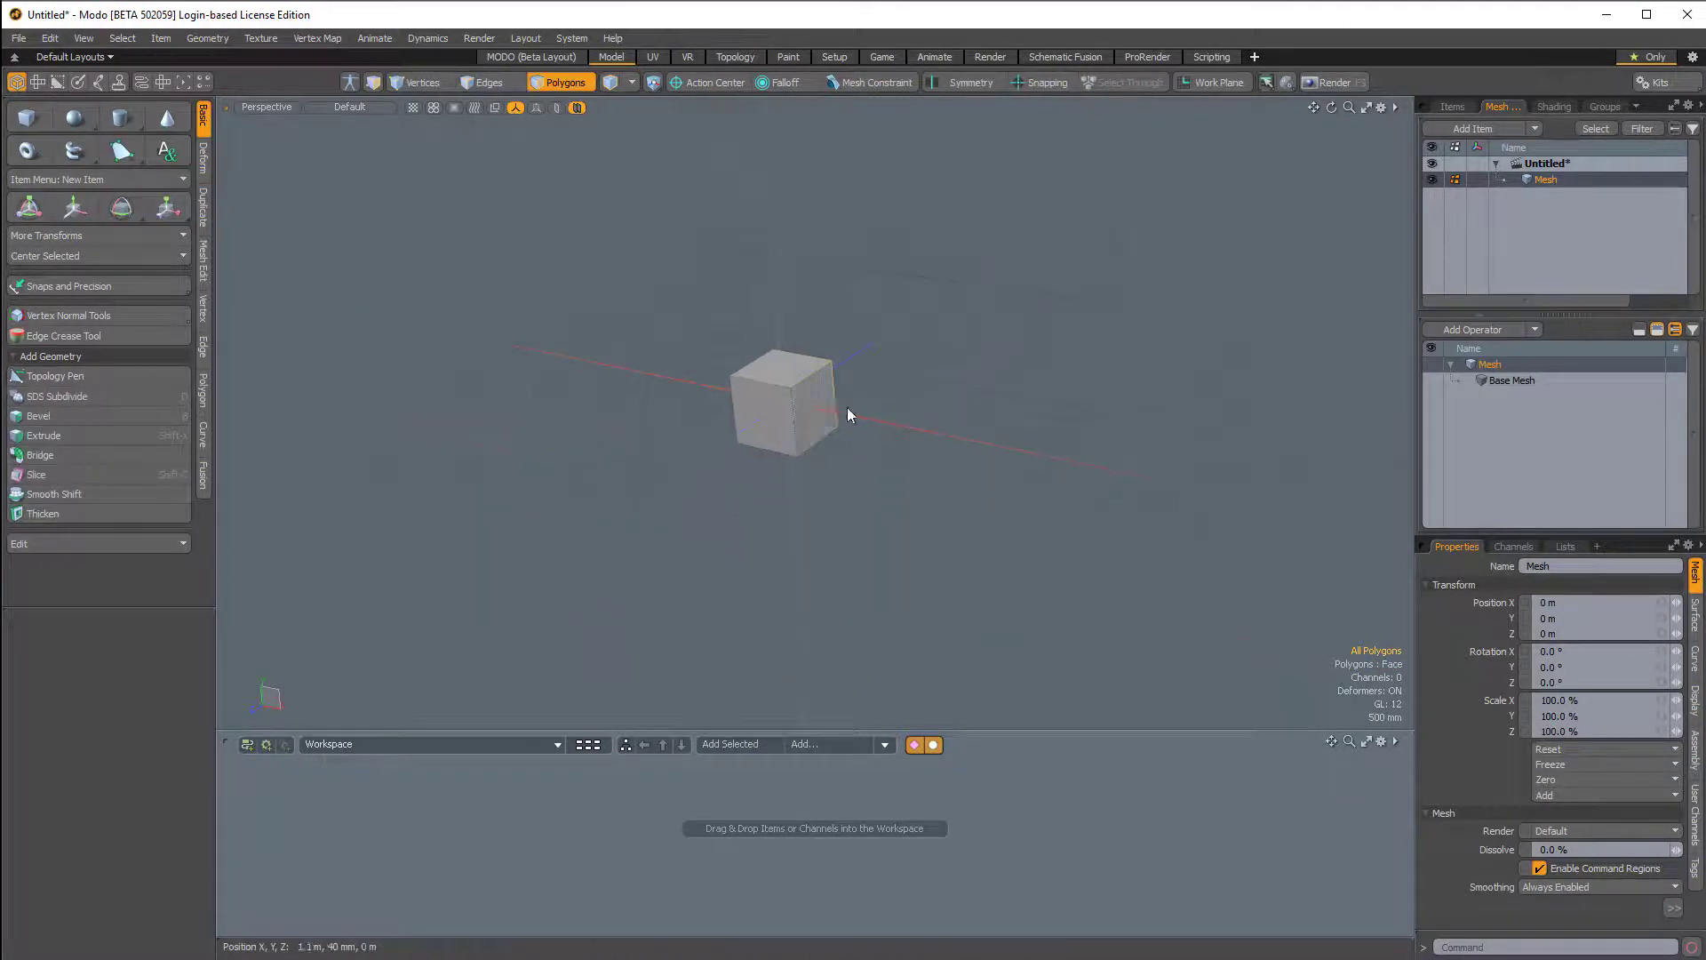
{"action": "left_click_drag", "start_coordinate": [562, 837], "coordinate": [574, 812]}
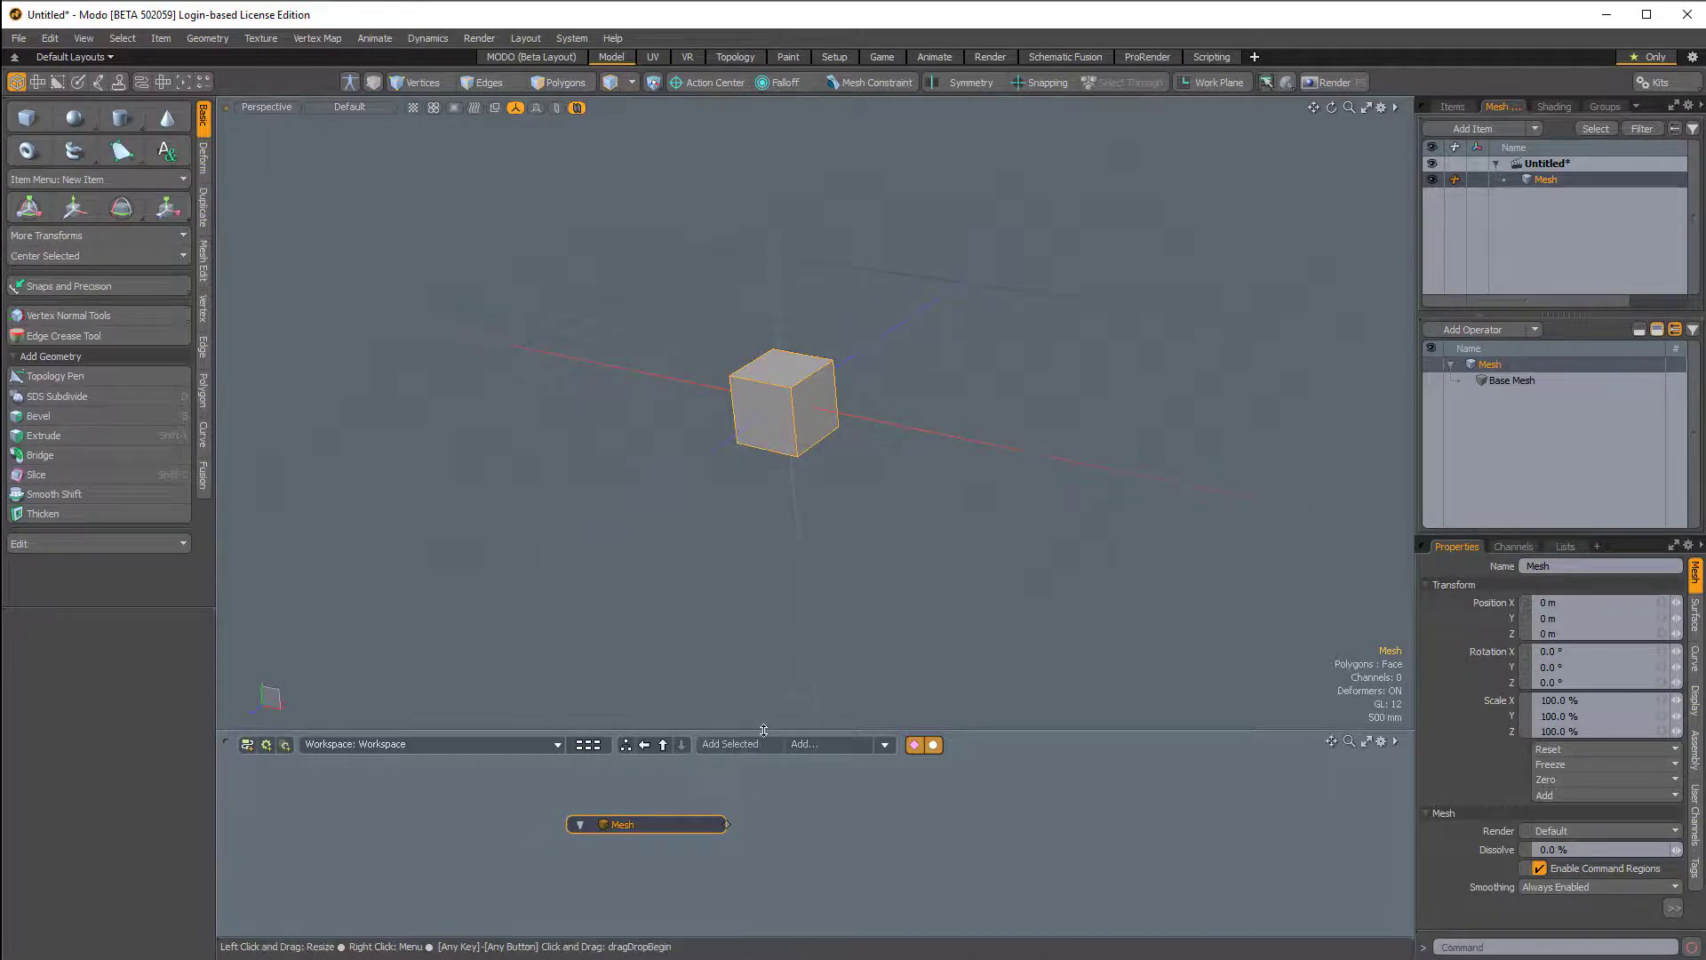
{"action": "left_click_drag", "start_coordinate": [765, 730], "coordinate": [765, 682]}
- Deselect the Mesh node and open the preset browser at the Assets directory
{"action": "left_click", "coordinate": [849, 747]}
{"action": "key", "text": "F6"}
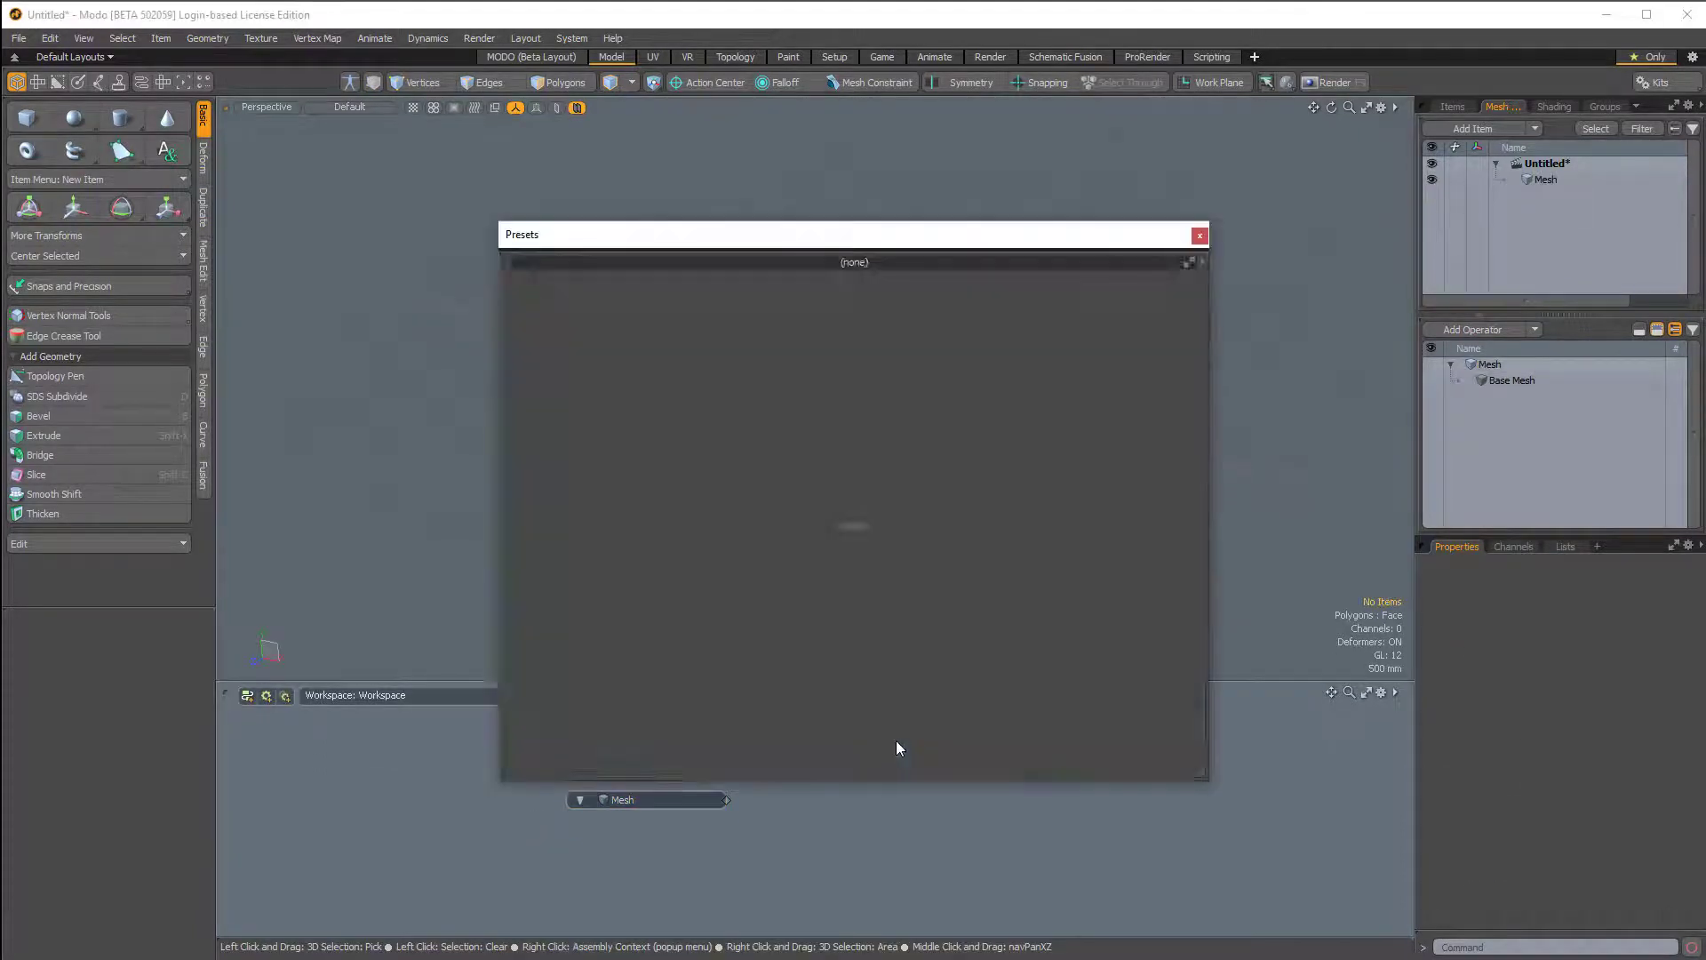
{"action": "left_click", "coordinate": [510, 301]}
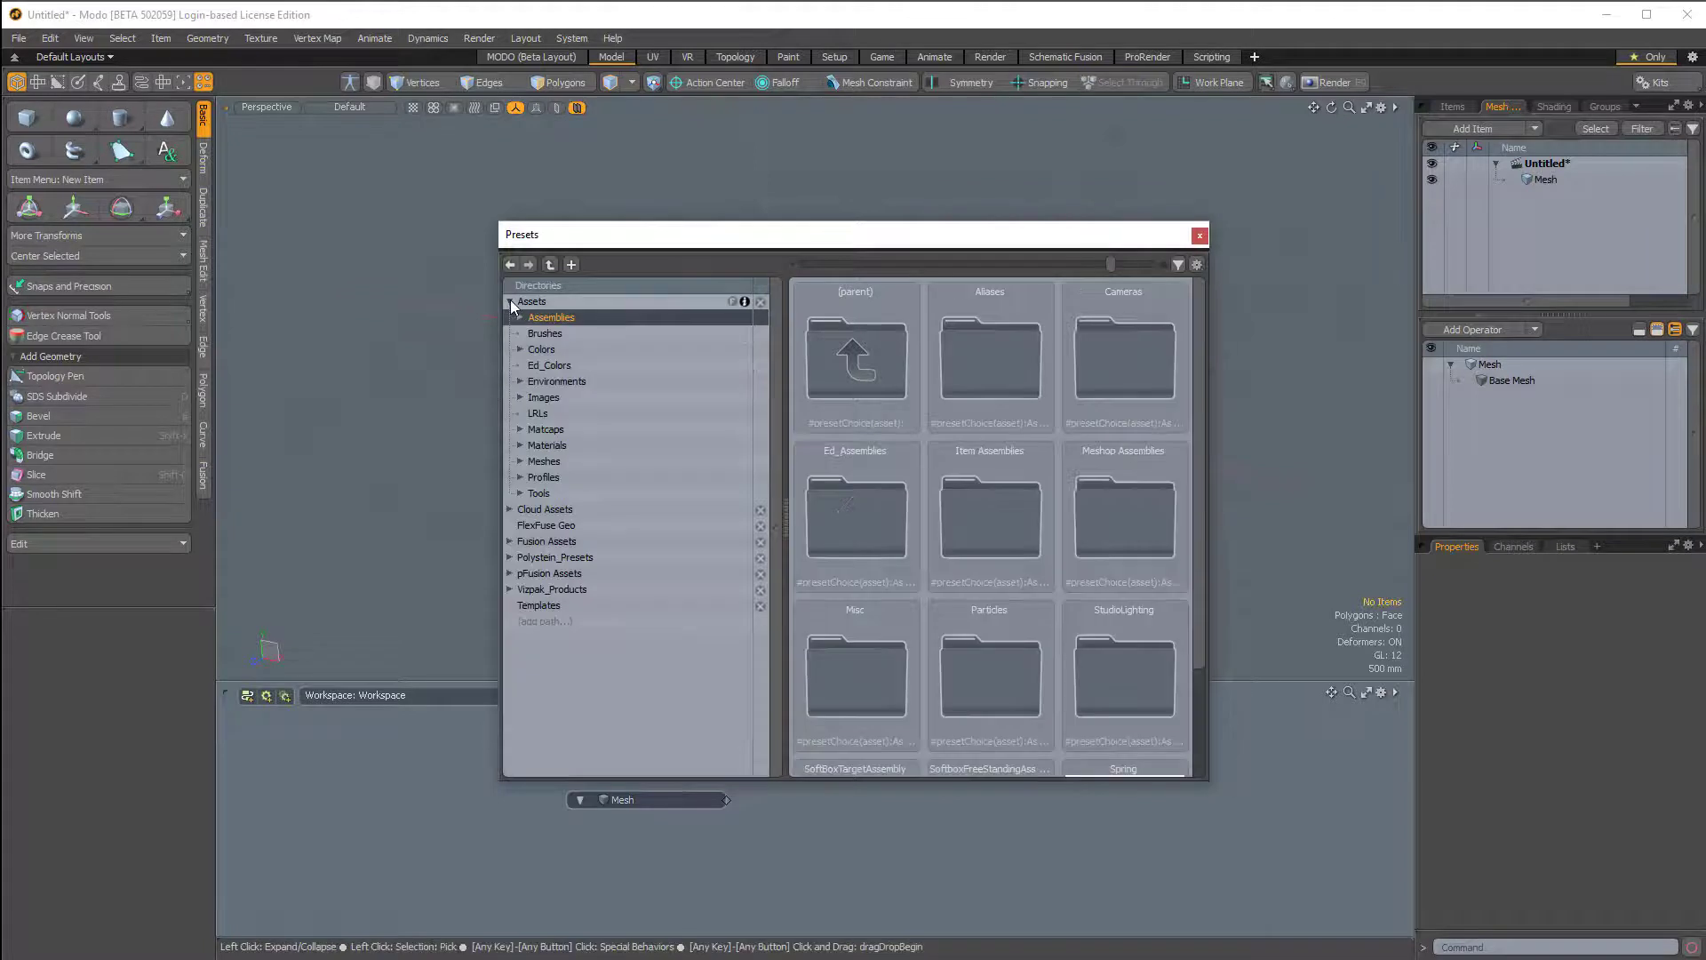
{"action": "double_click", "coordinate": [526, 303]}
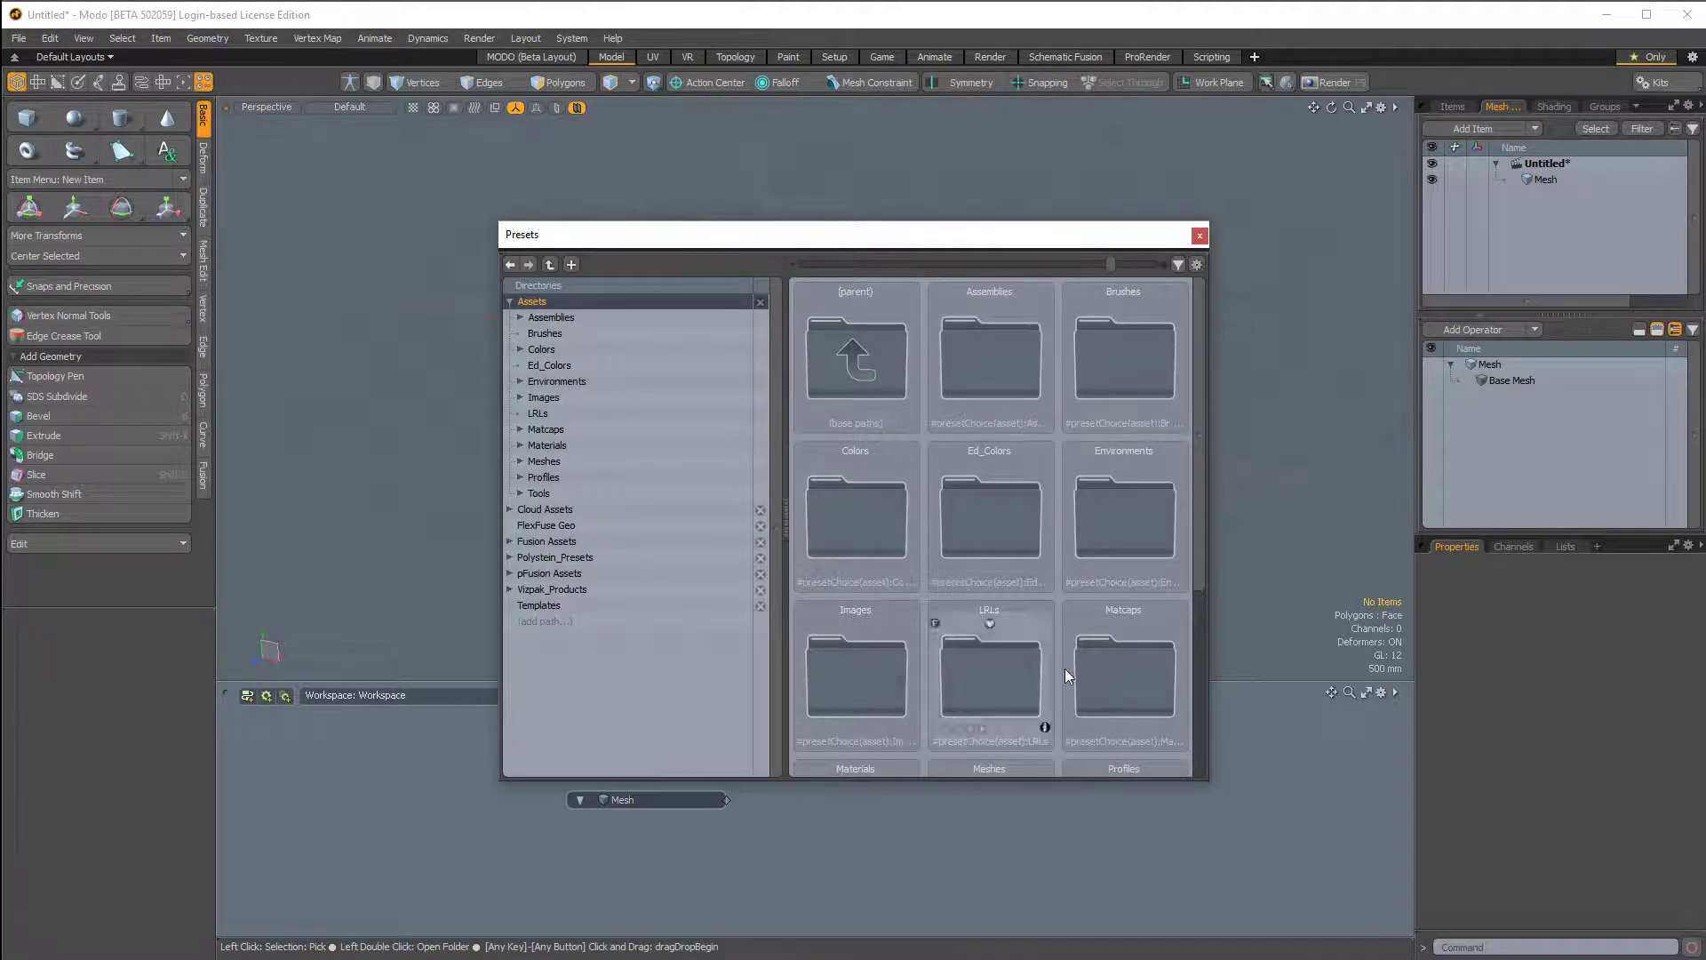
- Set Folders as Thumbnails to Only when the directory browser is hidden, and restore it to Always
{"action": "left_click", "coordinate": [1197, 264]}
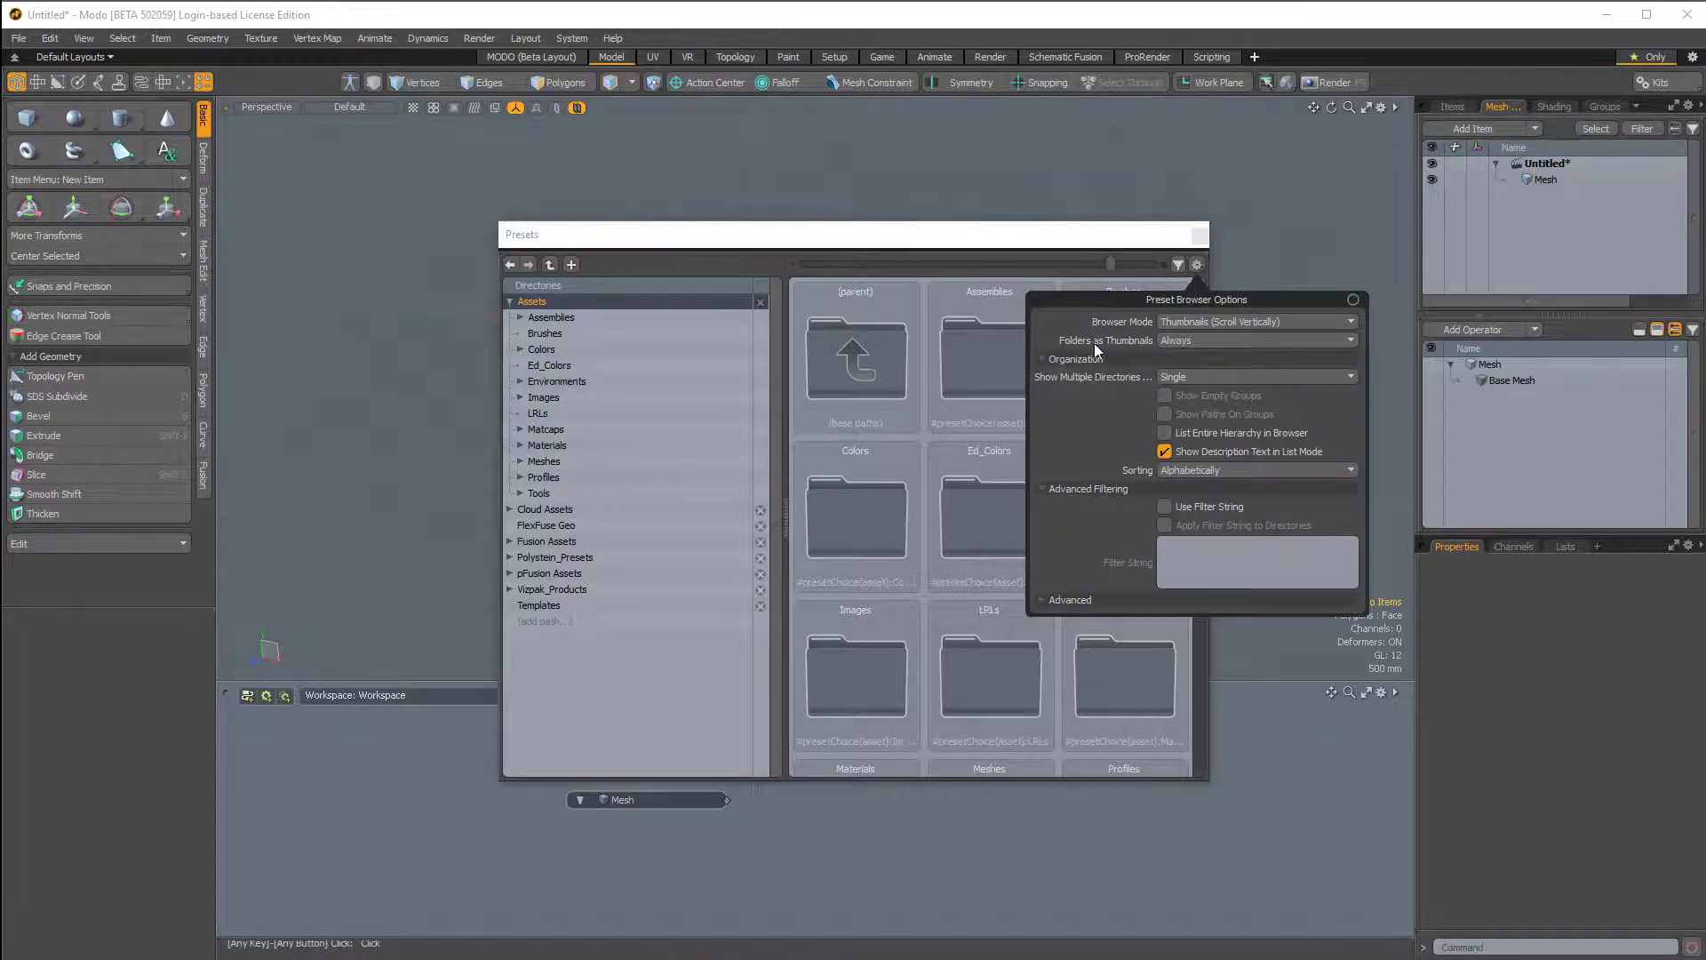
{"action": "left_click", "coordinate": [1169, 340]}
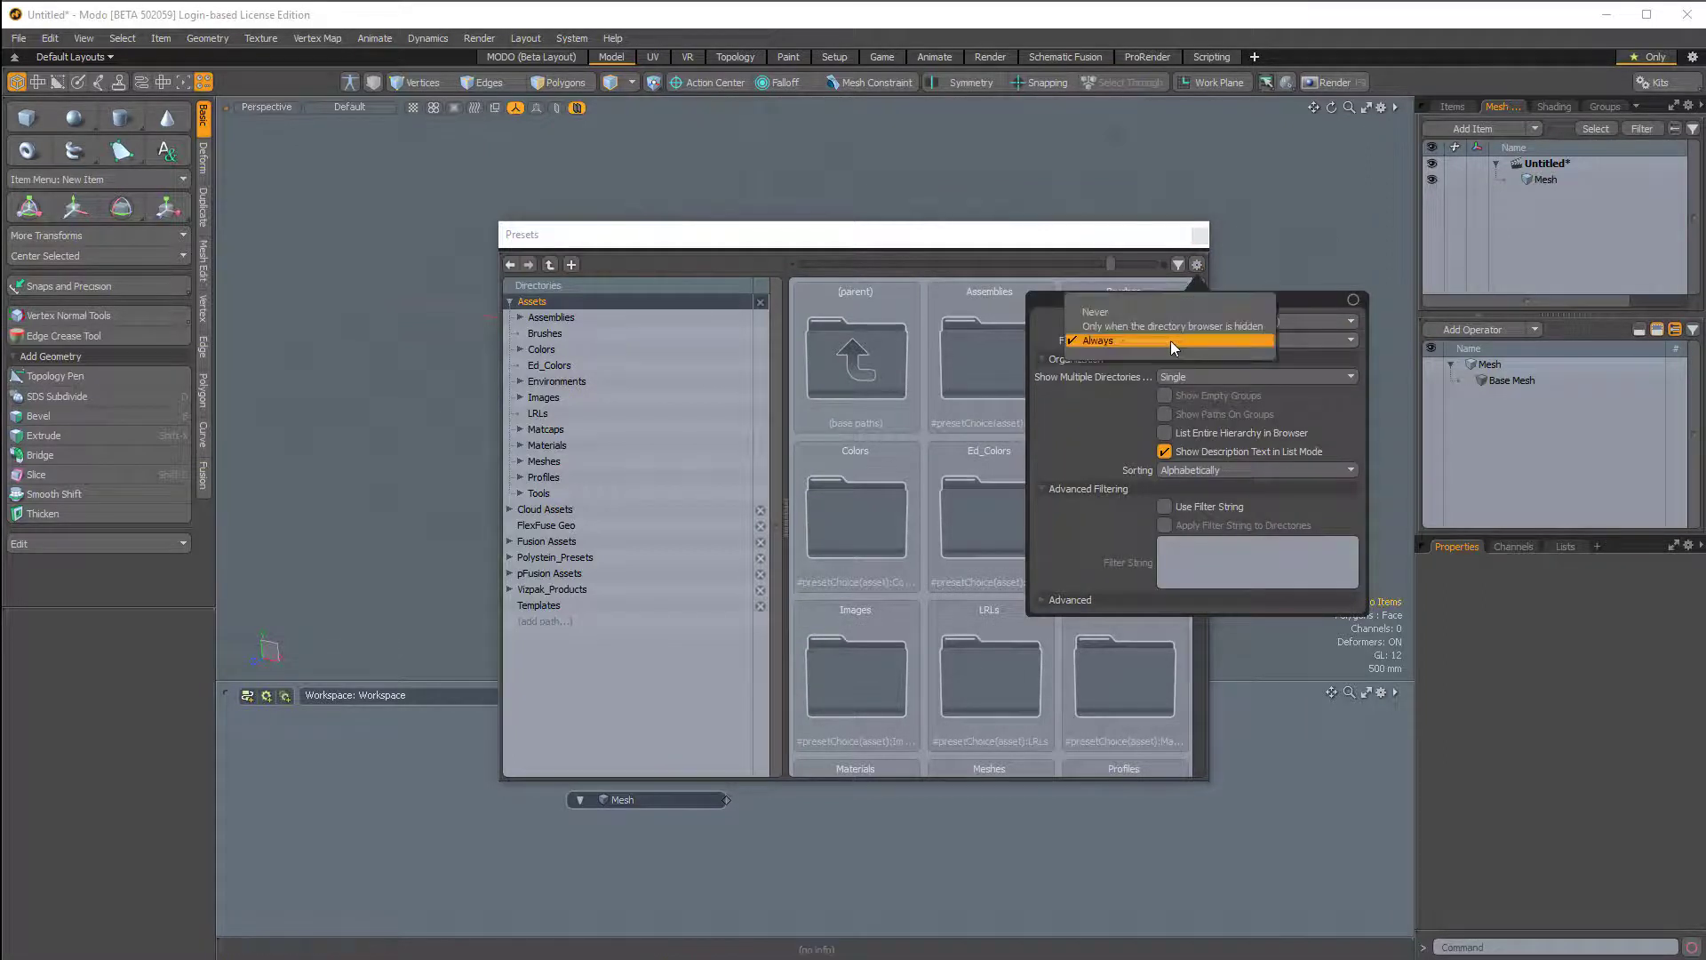
{"action": "left_click", "coordinate": [1123, 325]}
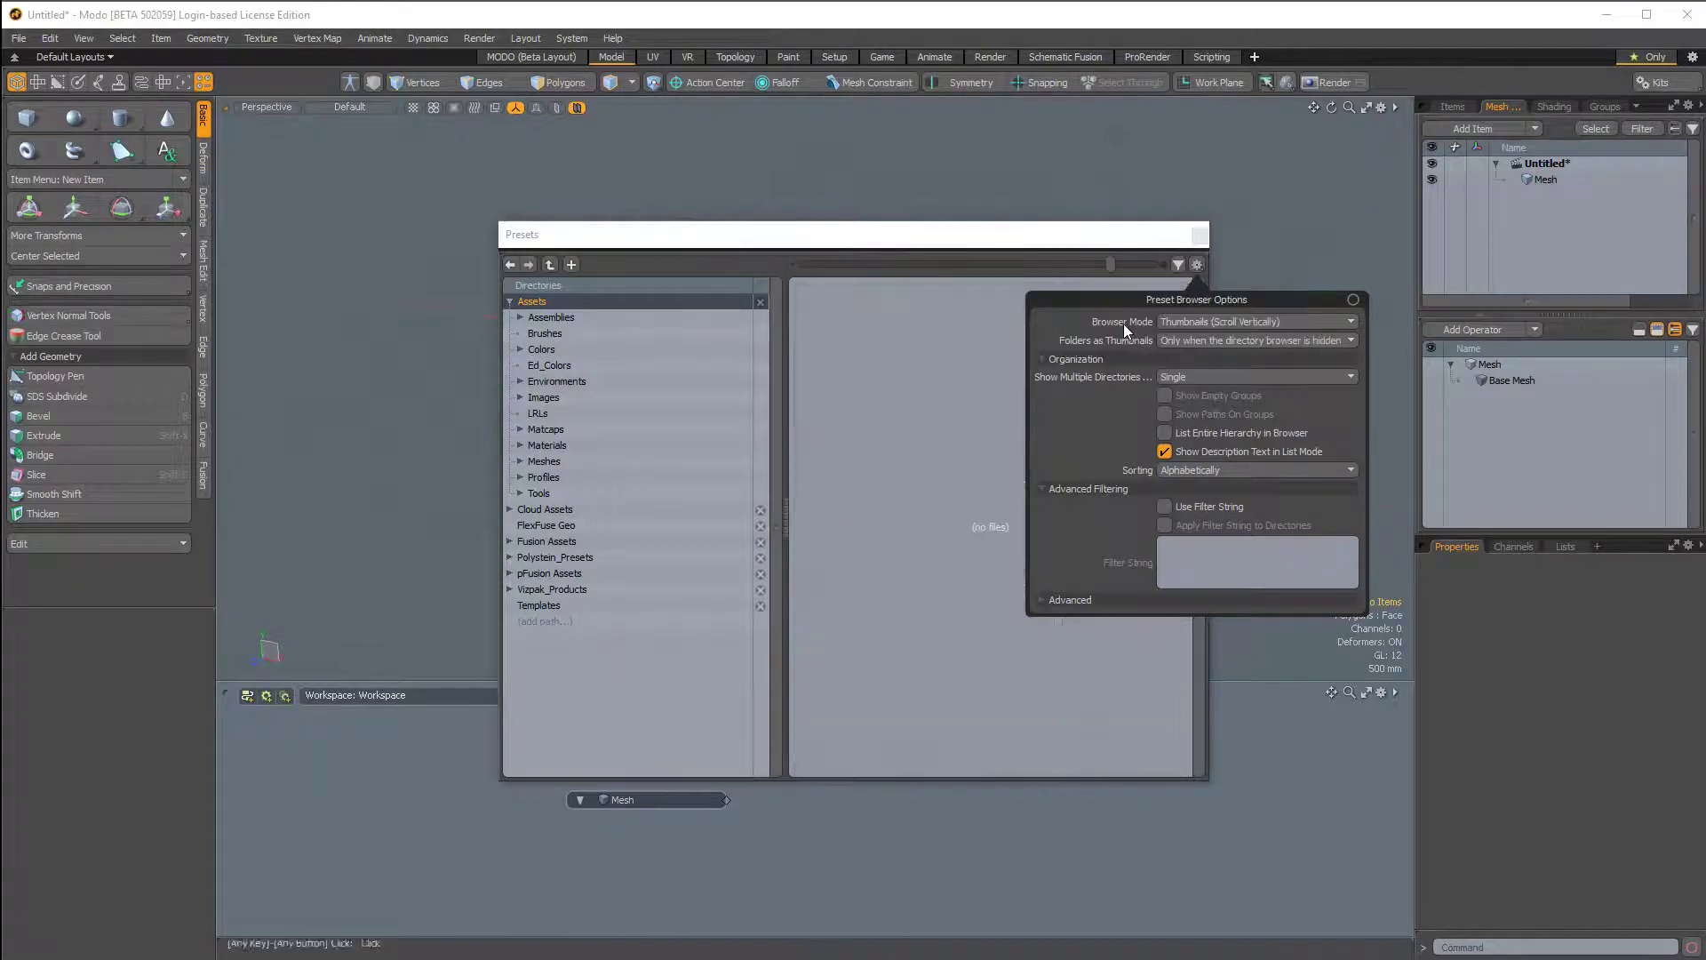
{"action": "left_click", "coordinate": [1198, 263]}
{"action": "left_click", "coordinate": [1179, 343]}
{"action": "left_click", "coordinate": [1175, 355]}
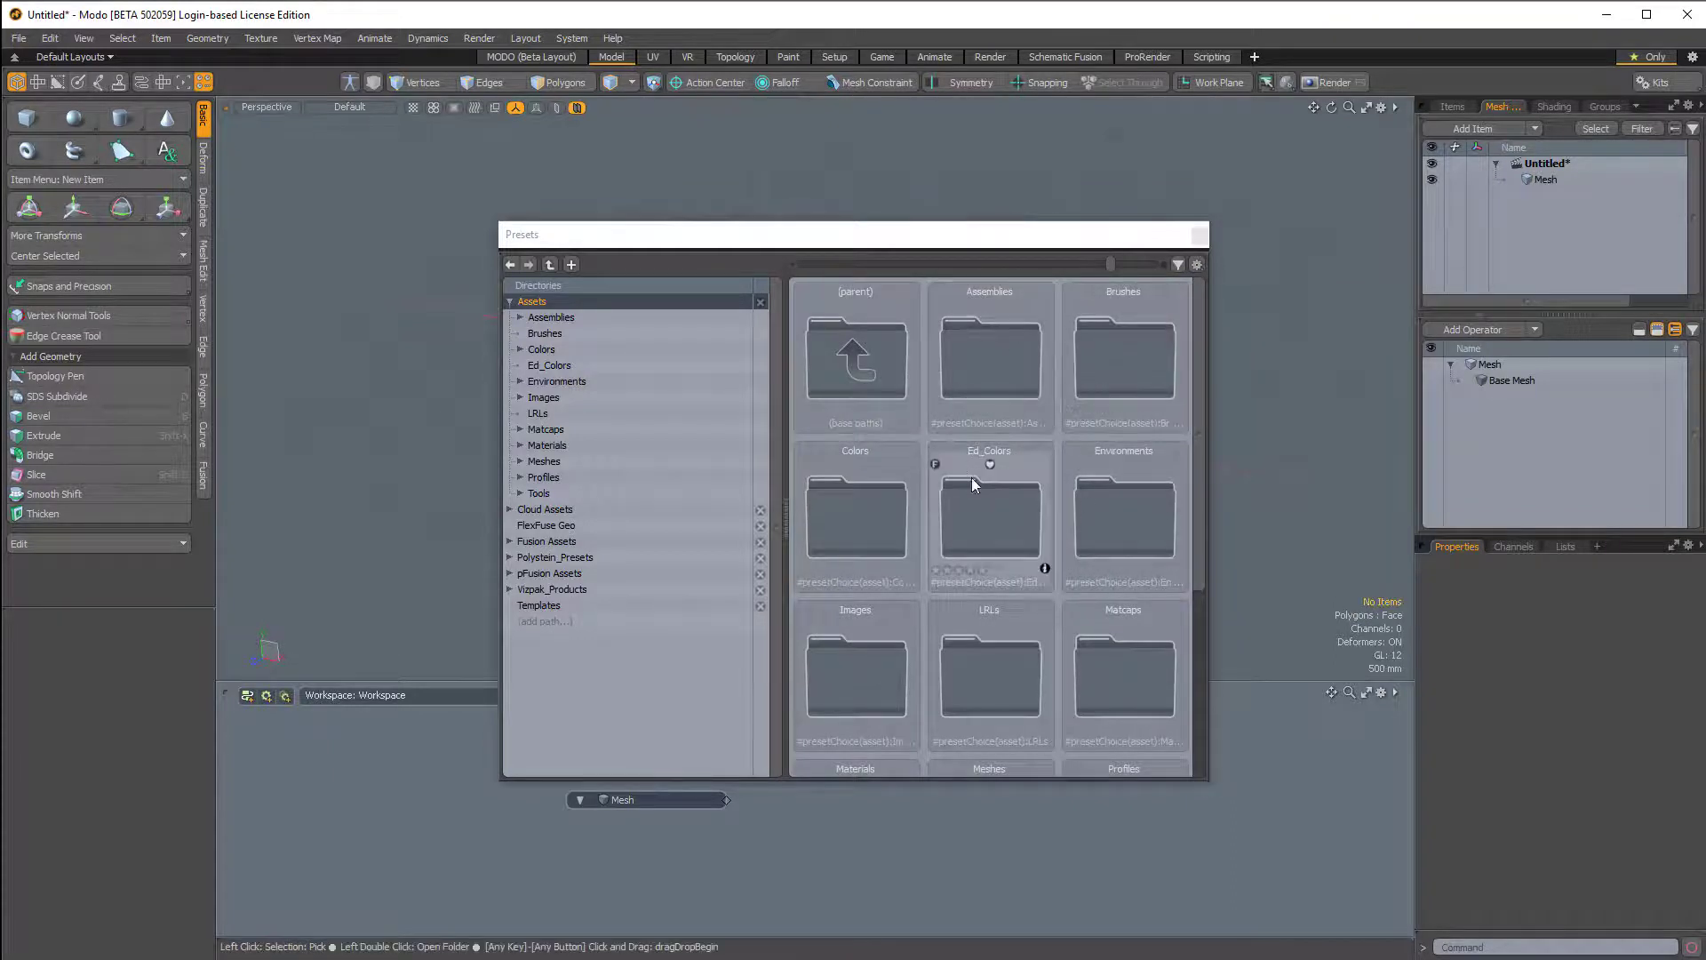
- Load the Demo Assembly preset from Assemblies/Ed_Assemblies into the scene and close the preset browser
{"action": "left_click", "coordinate": [547, 317]}
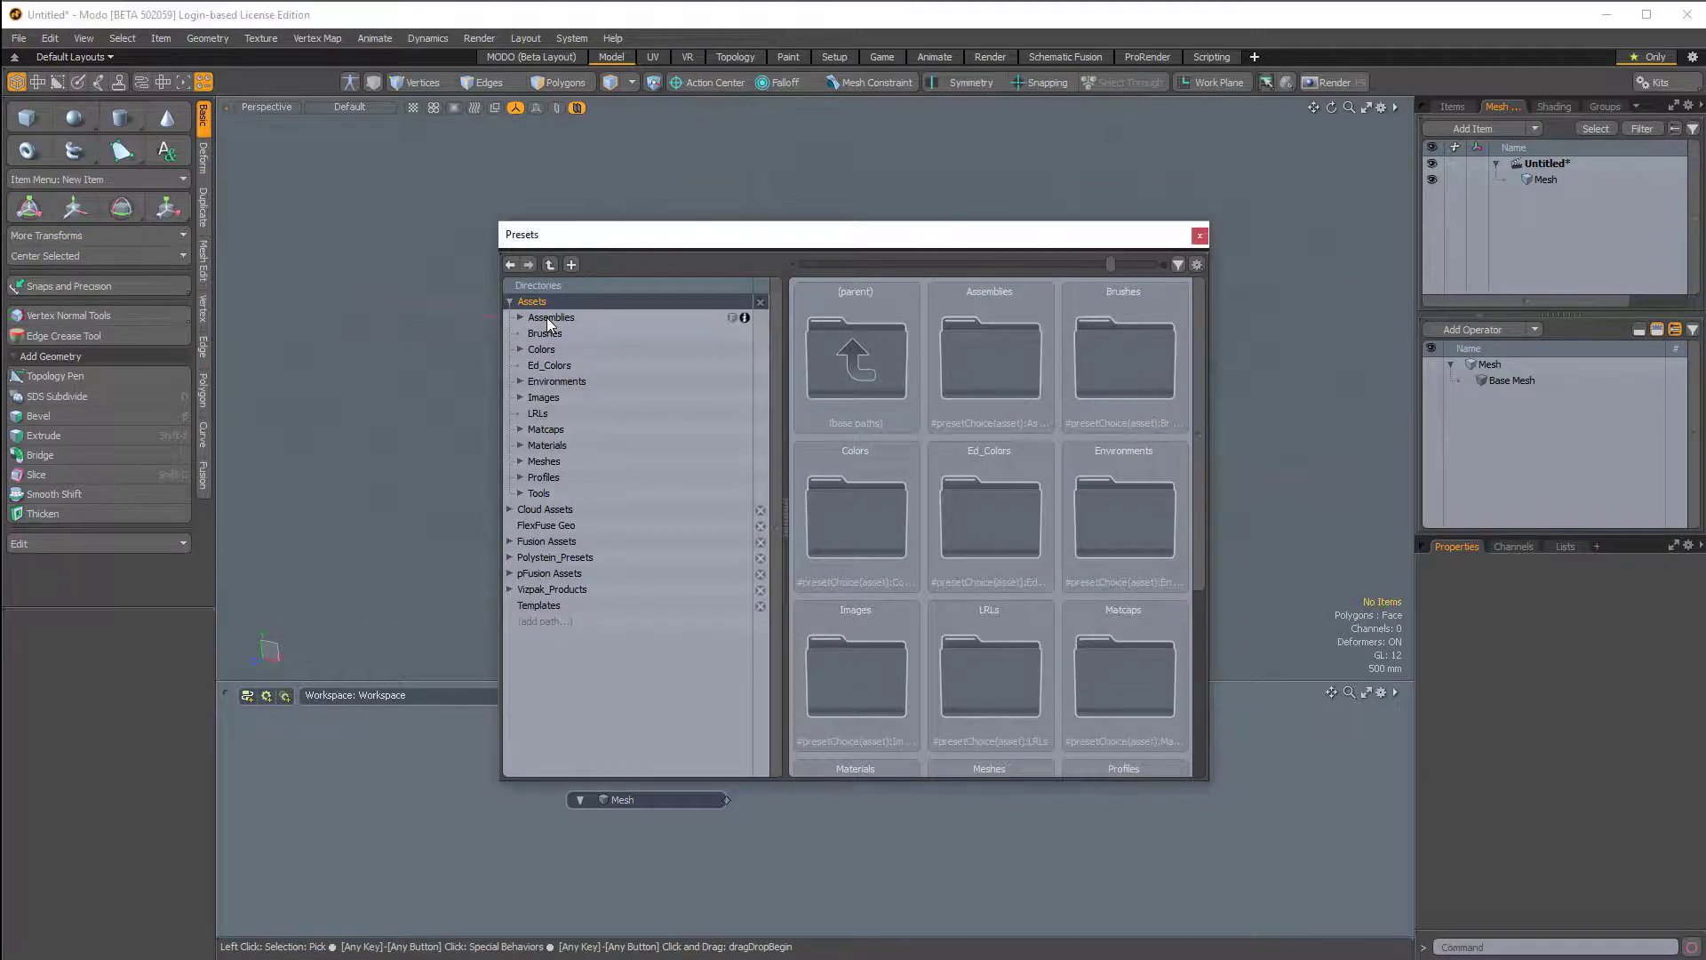
{"action": "double_click", "coordinate": [856, 508]}
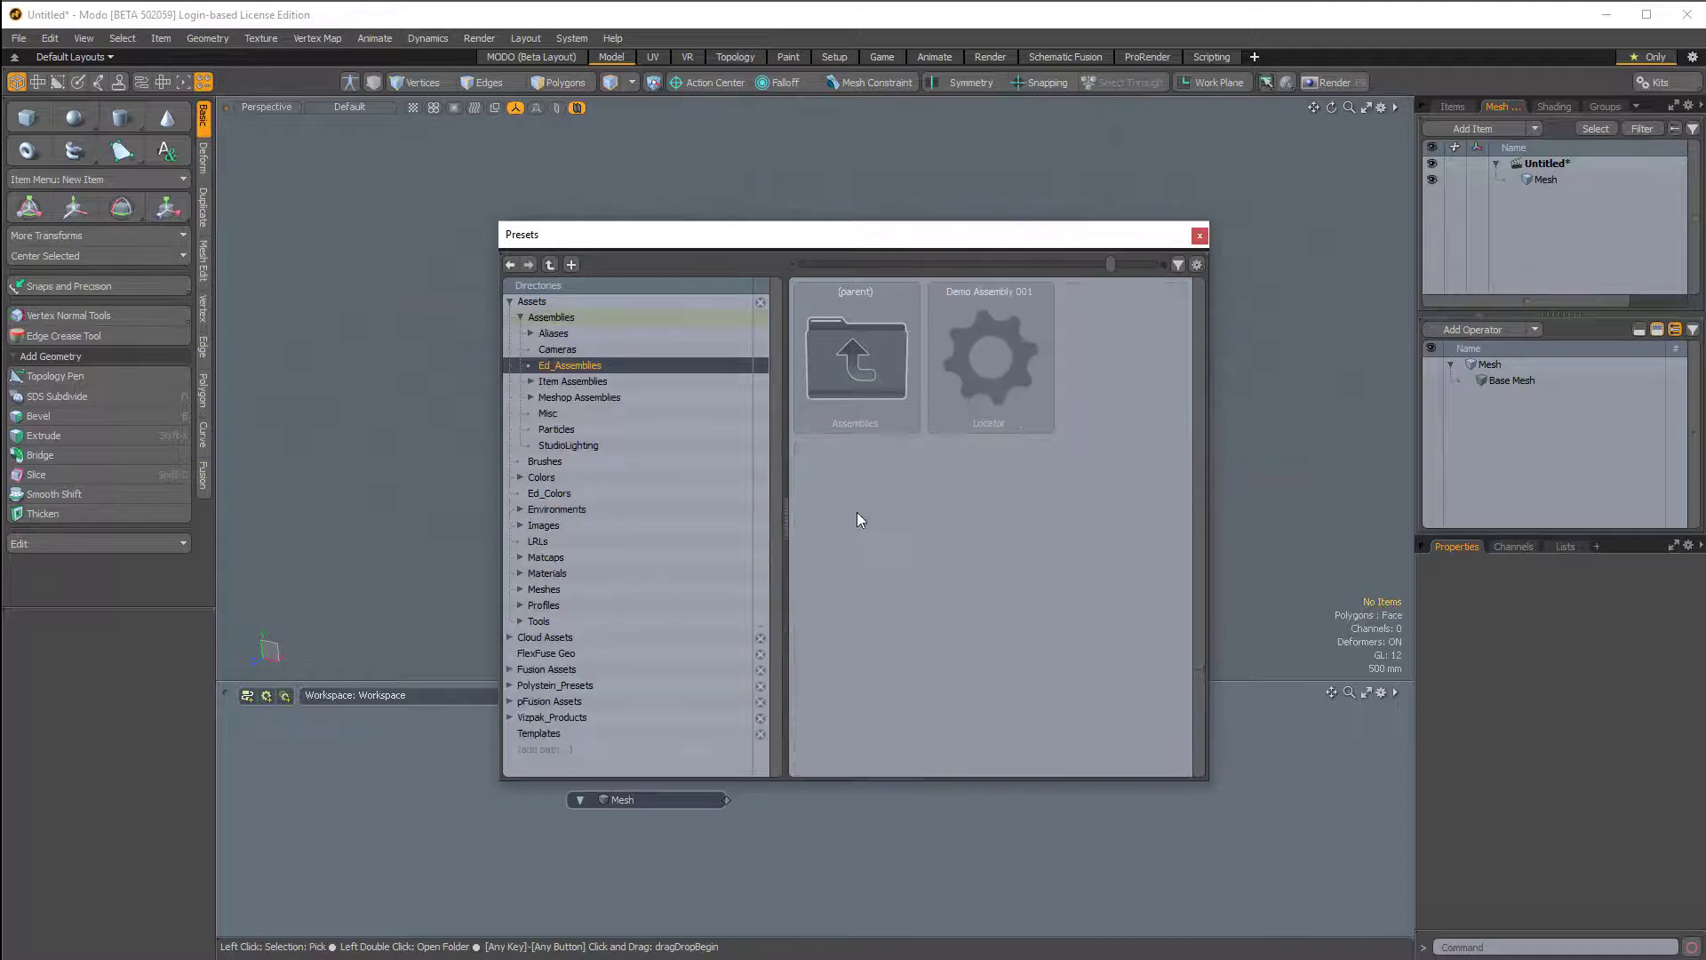
{"action": "double_click", "coordinate": [1000, 355]}
{"action": "left_click", "coordinate": [1200, 236]}
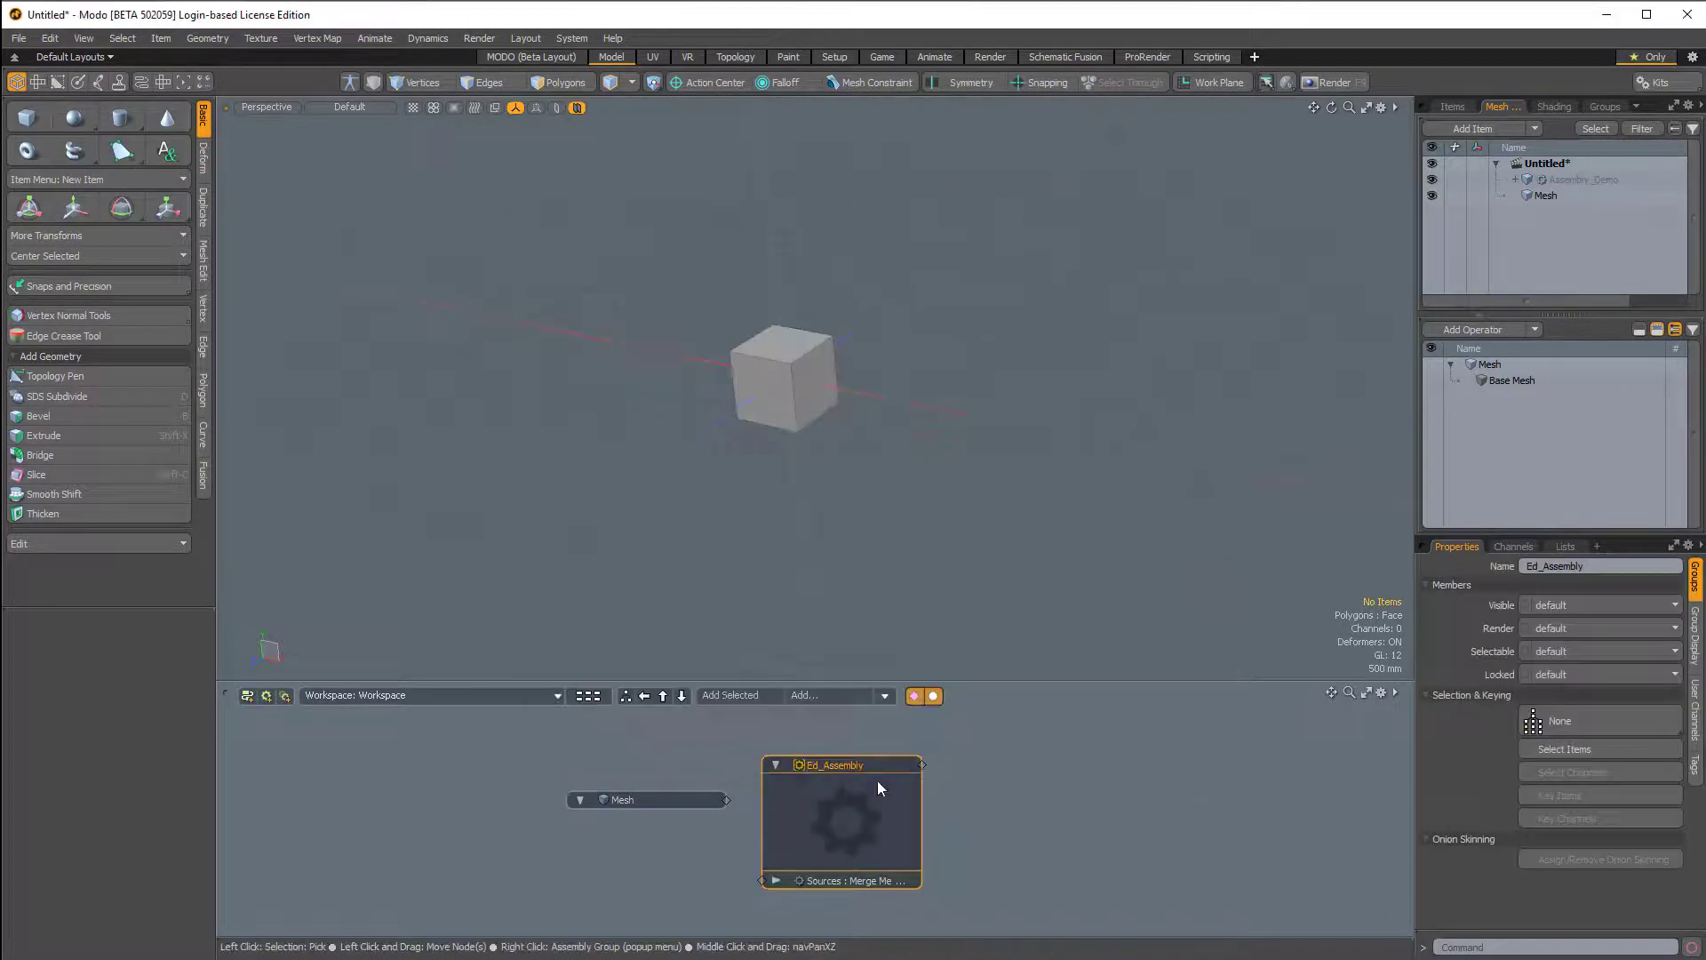
- Link Mesh to the Sources input of Ed_Assembly, check the result on the cube, and hide the original Mesh item
{"action": "left_click_drag", "start_coordinate": [666, 804], "coordinate": [764, 880]}
{"action": "scroll", "coordinate": [834, 413], "scroll_direction": "up", "scroll_amount": 5}
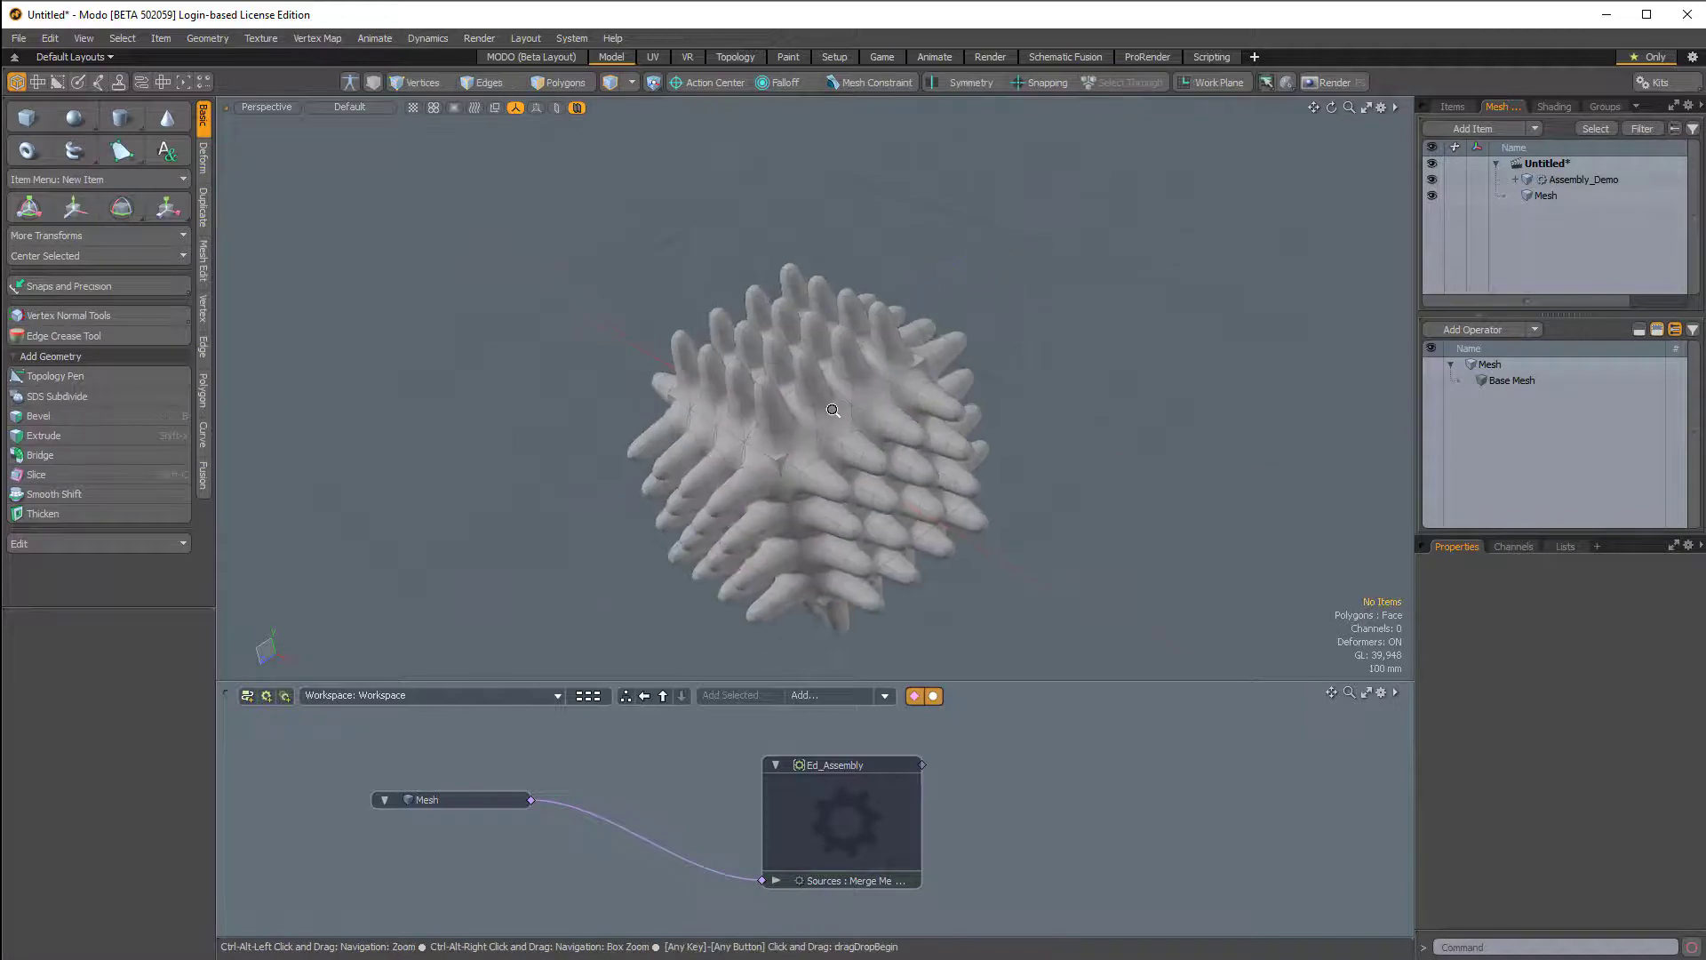
{"action": "left_click_drag", "start_coordinate": [834, 413], "coordinate": [746, 415], "text": "ctrl+alt"}
{"action": "mouse_move", "coordinate": [747, 415]}
{"action": "left_mouse_down", "text": "alt"}
{"action": "mouse_move", "coordinate": [640, 444]}
{"action": "mouse_move", "coordinate": [764, 435]}
{"action": "mouse_move", "coordinate": [587, 525]}
{"action": "mouse_move", "coordinate": [746, 462]}
{"action": "mouse_move", "coordinate": [515, 385]}
{"action": "mouse_move", "coordinate": [792, 422]}
{"action": "mouse_move", "coordinate": [746, 415]}
{"action": "left_mouse_up", "text": "alt"}
{"action": "left_click", "coordinate": [1432, 196]}
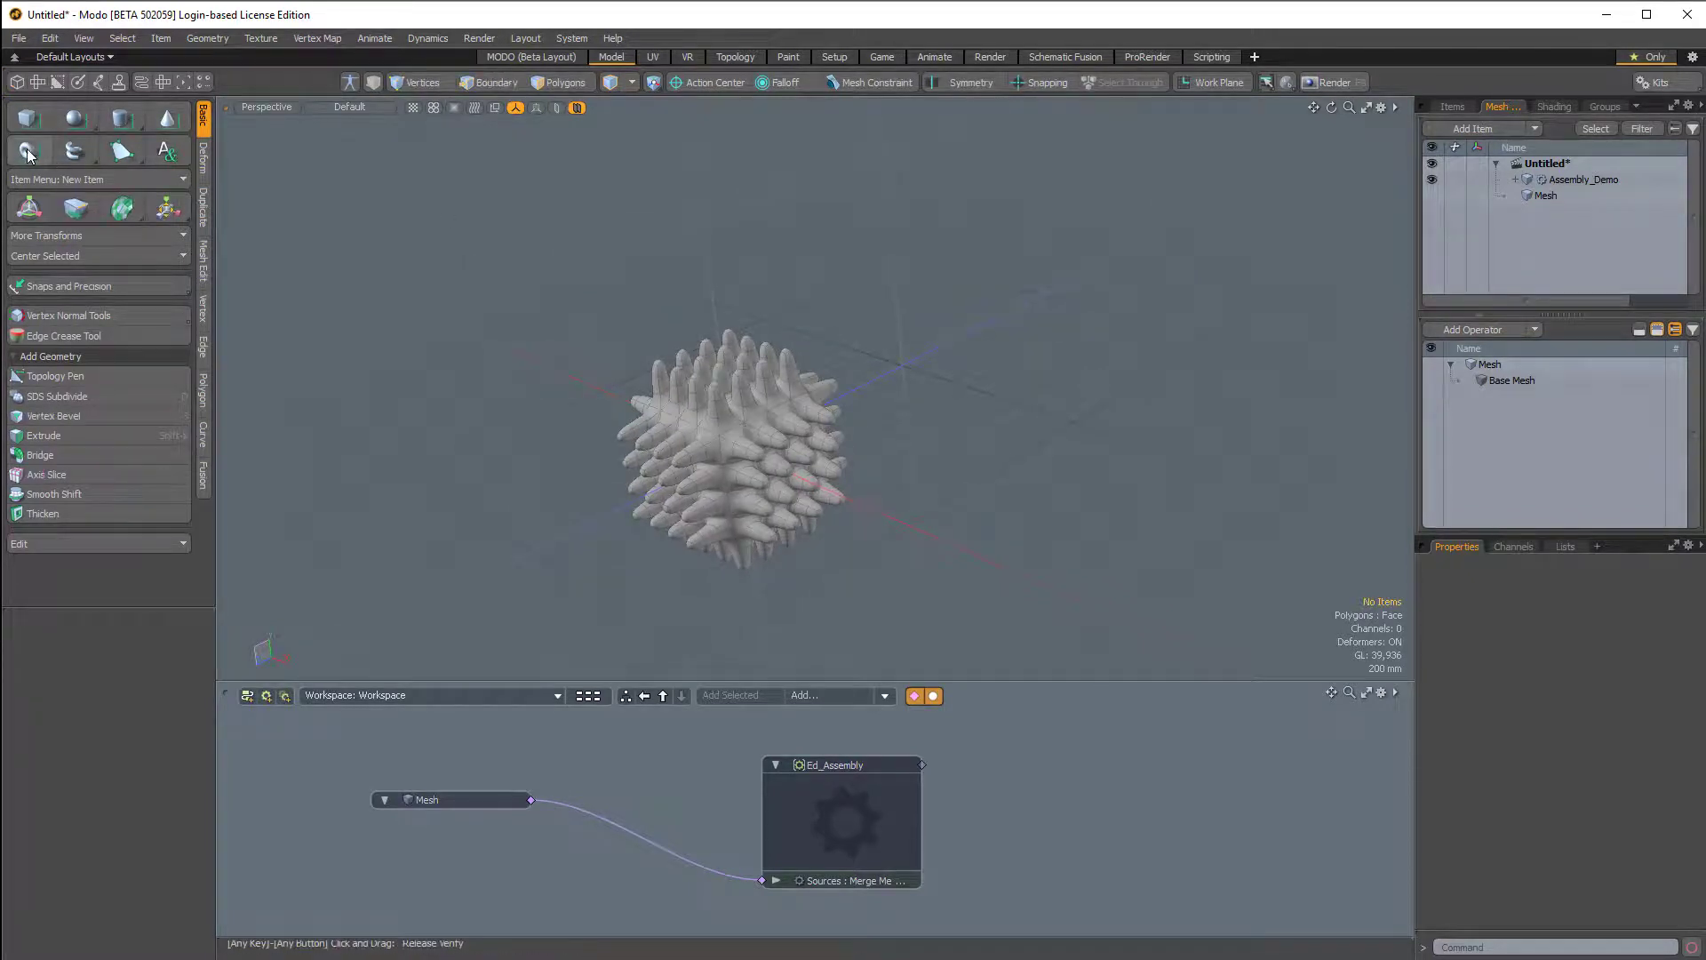
- Create a cylinder as a separate mesh item and move it away from the cube along Z to about -2.83 m
{"action": "key", "text": "ctrl"}
{"action": "left_click_drag", "start_coordinate": [637, 296], "coordinate": [640, 274], "text": "alt"}
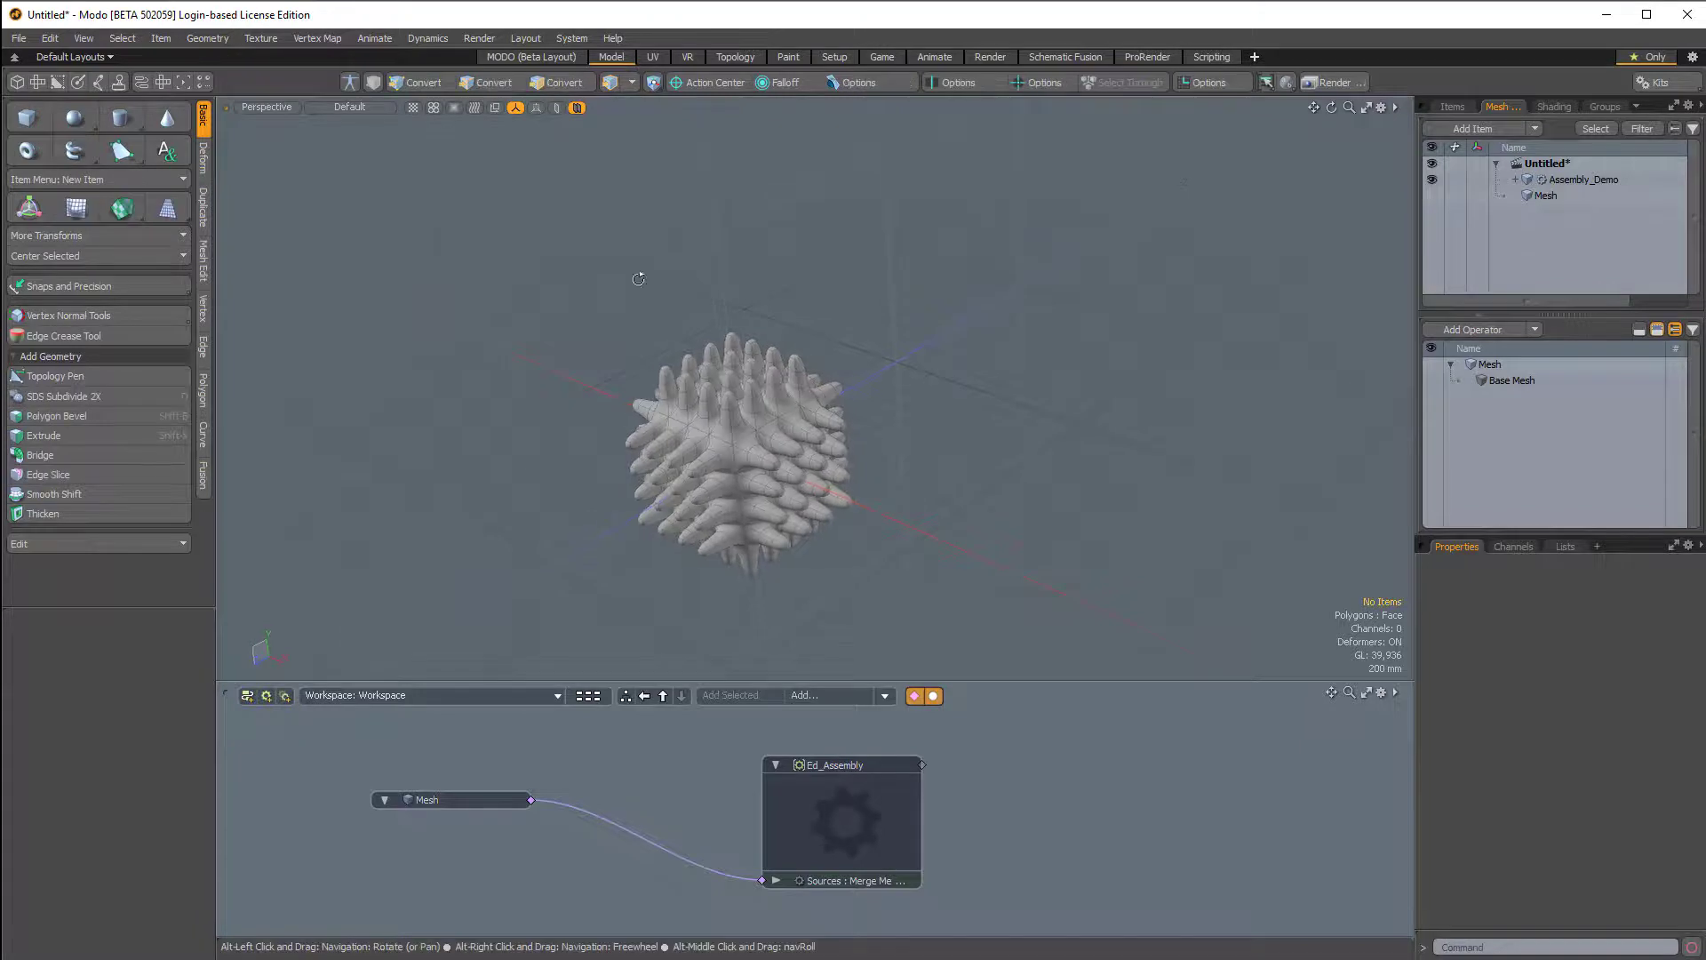
{"action": "key", "text": "shift"}
{"action": "left_click", "coordinate": [122, 117]}
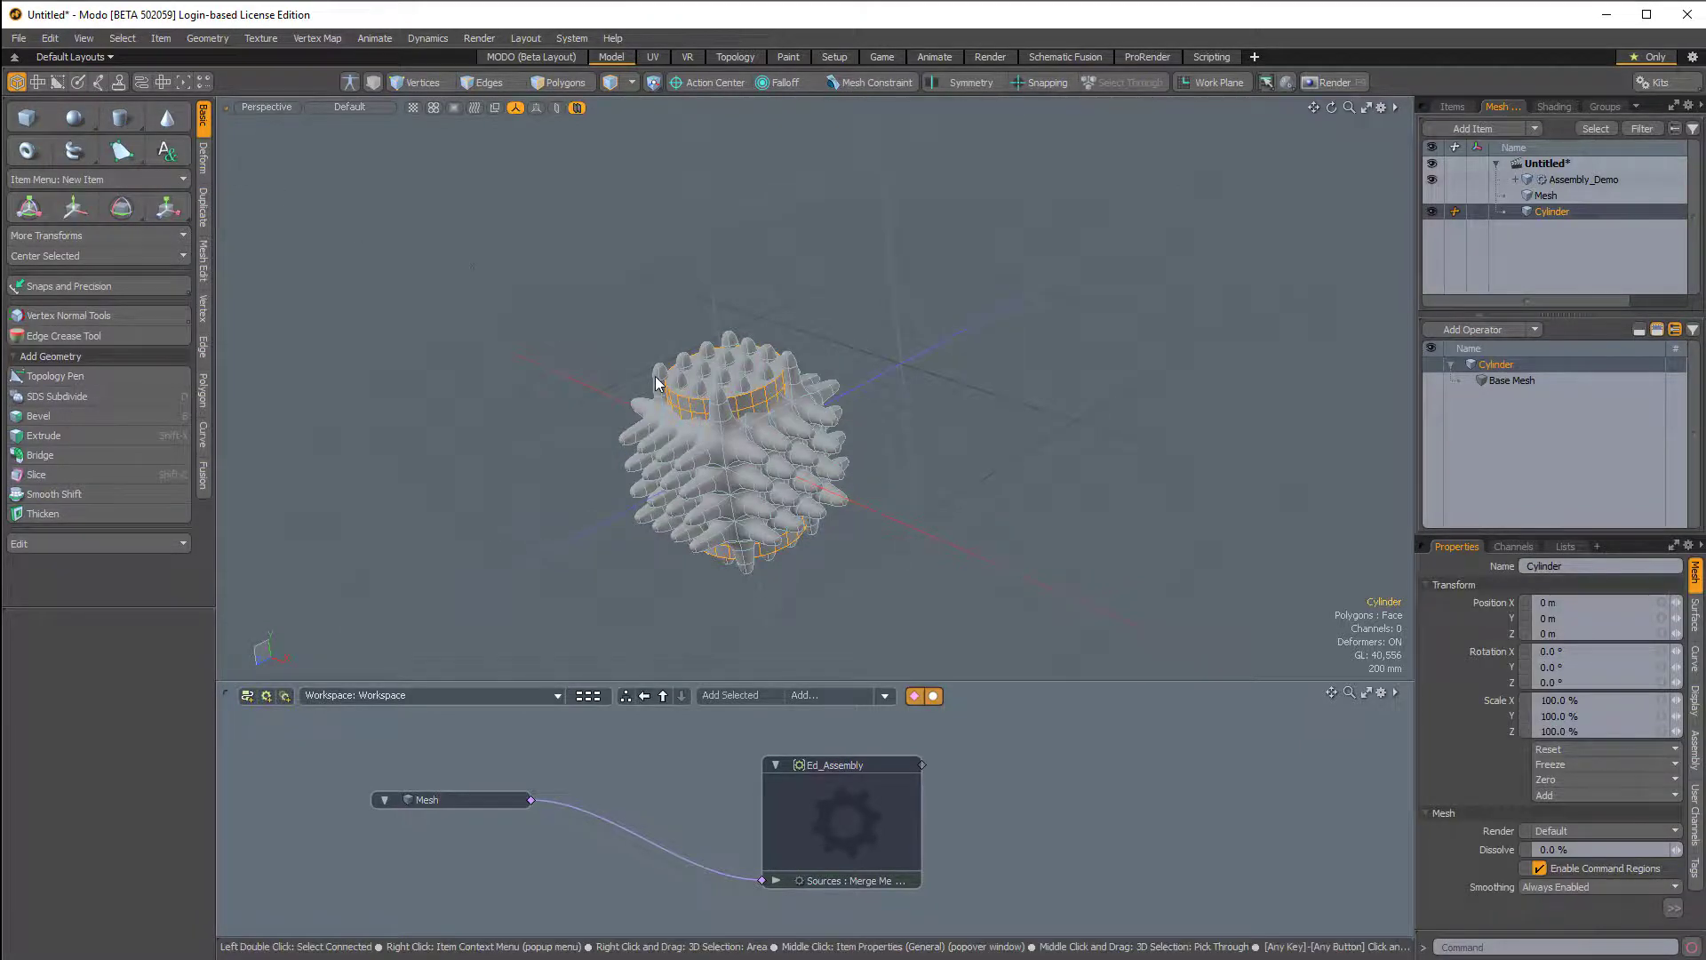
{"action": "left_click_drag", "start_coordinate": [686, 480], "coordinate": [1044, 417]}
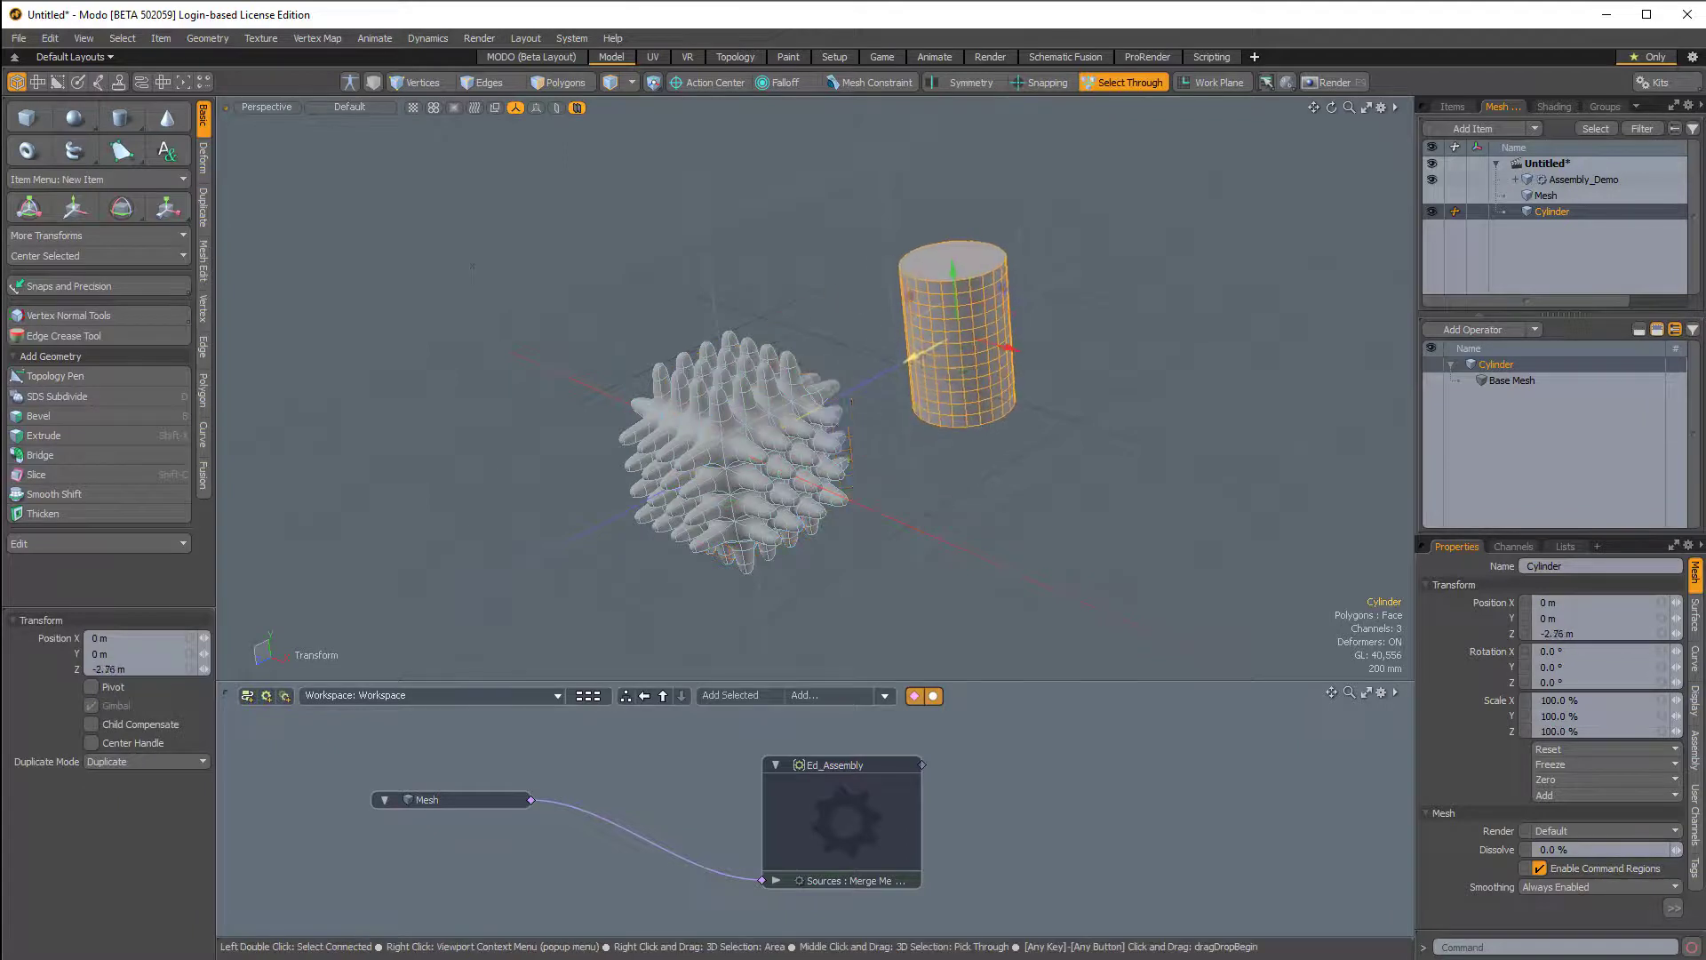
- Add Cylinder to the schematic, link it to the Sources input of Ed_Assembly, and hide the original Cylinder item
{"action": "left_click_drag", "start_coordinate": [951, 322], "coordinate": [592, 756]}
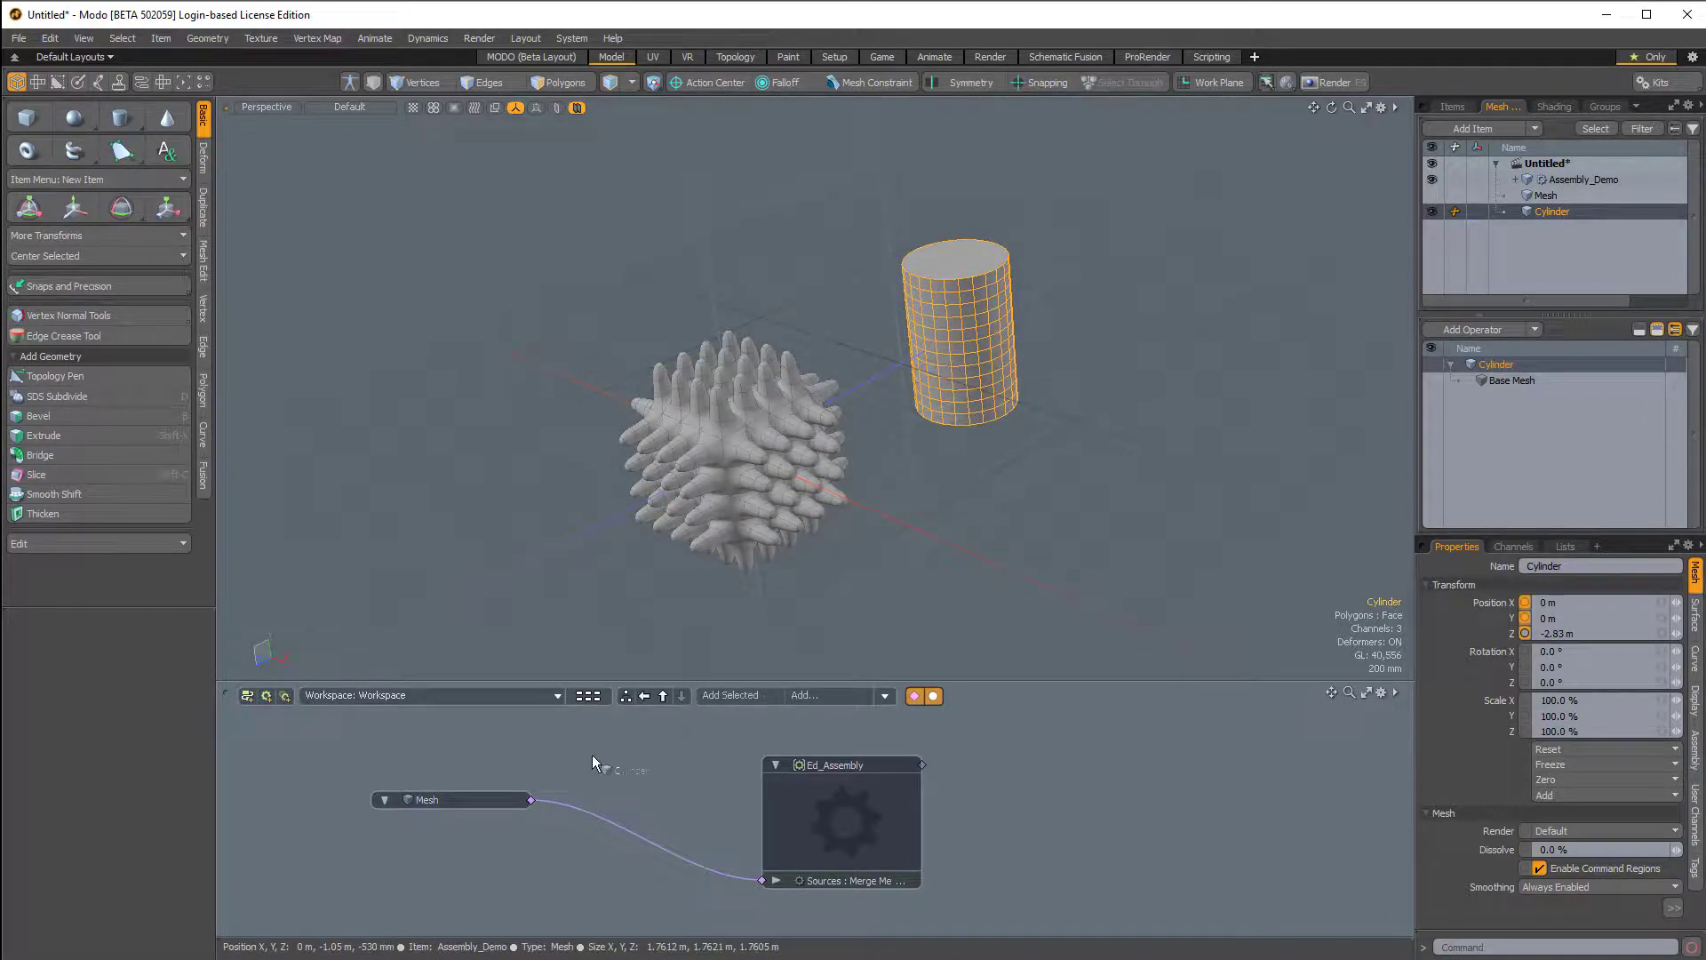
{"action": "left_click_drag", "start_coordinate": [464, 749], "coordinate": [467, 749]}
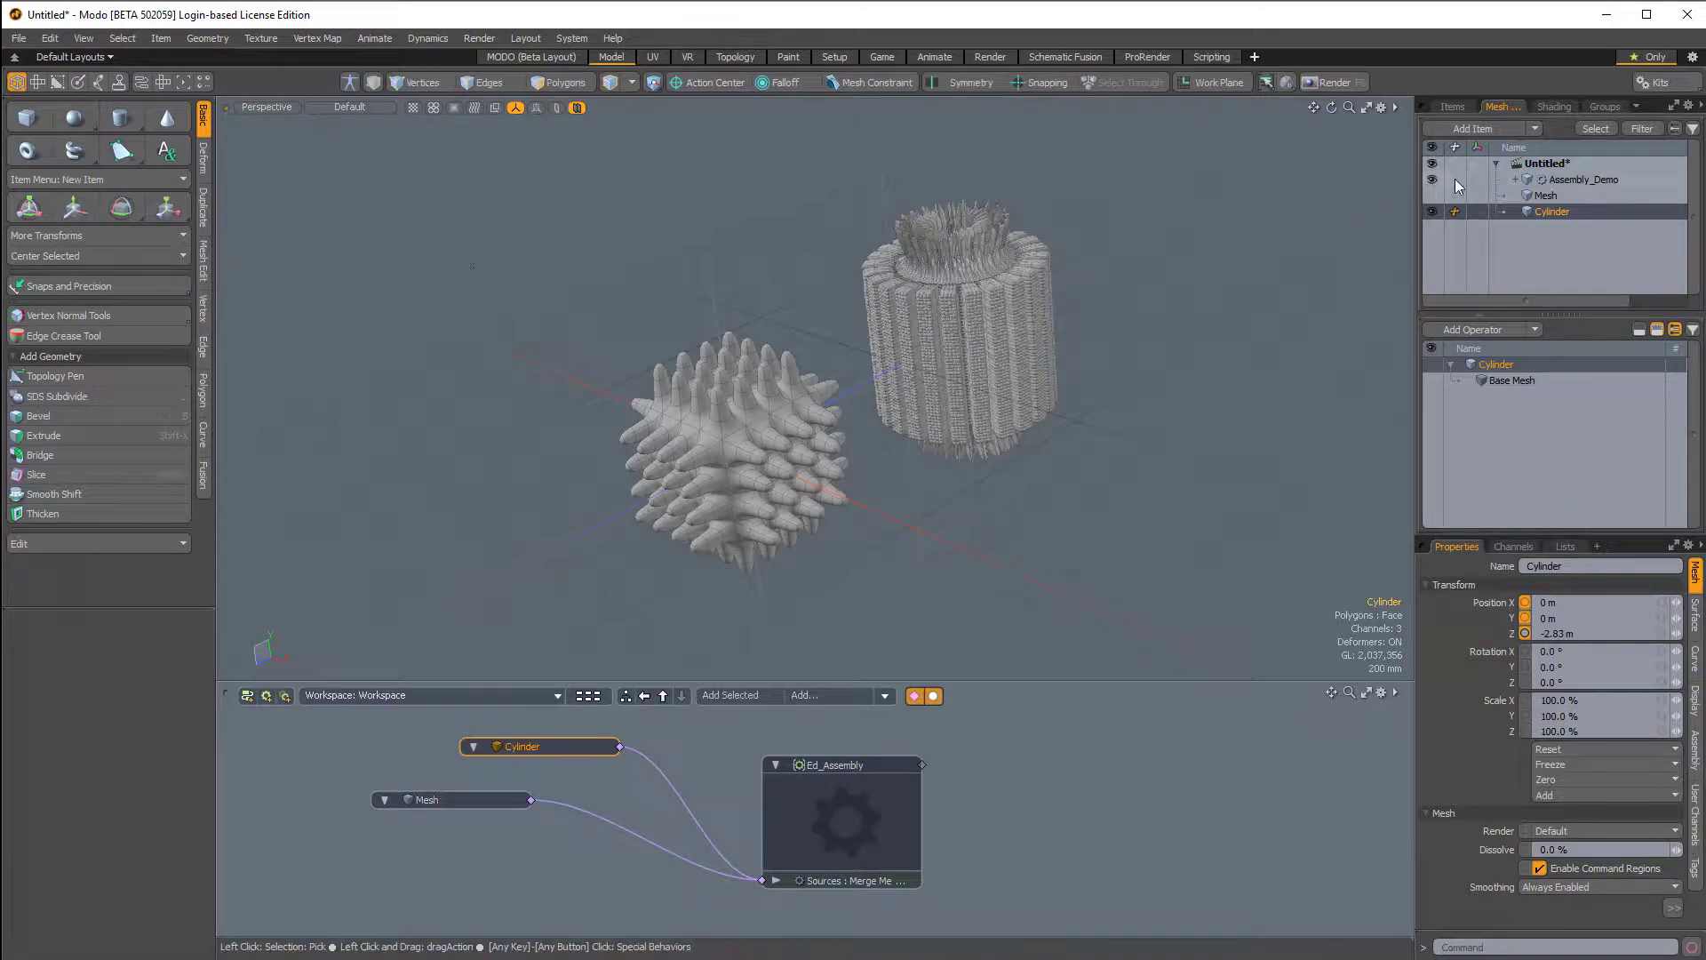
{"action": "left_click", "coordinate": [1431, 210]}
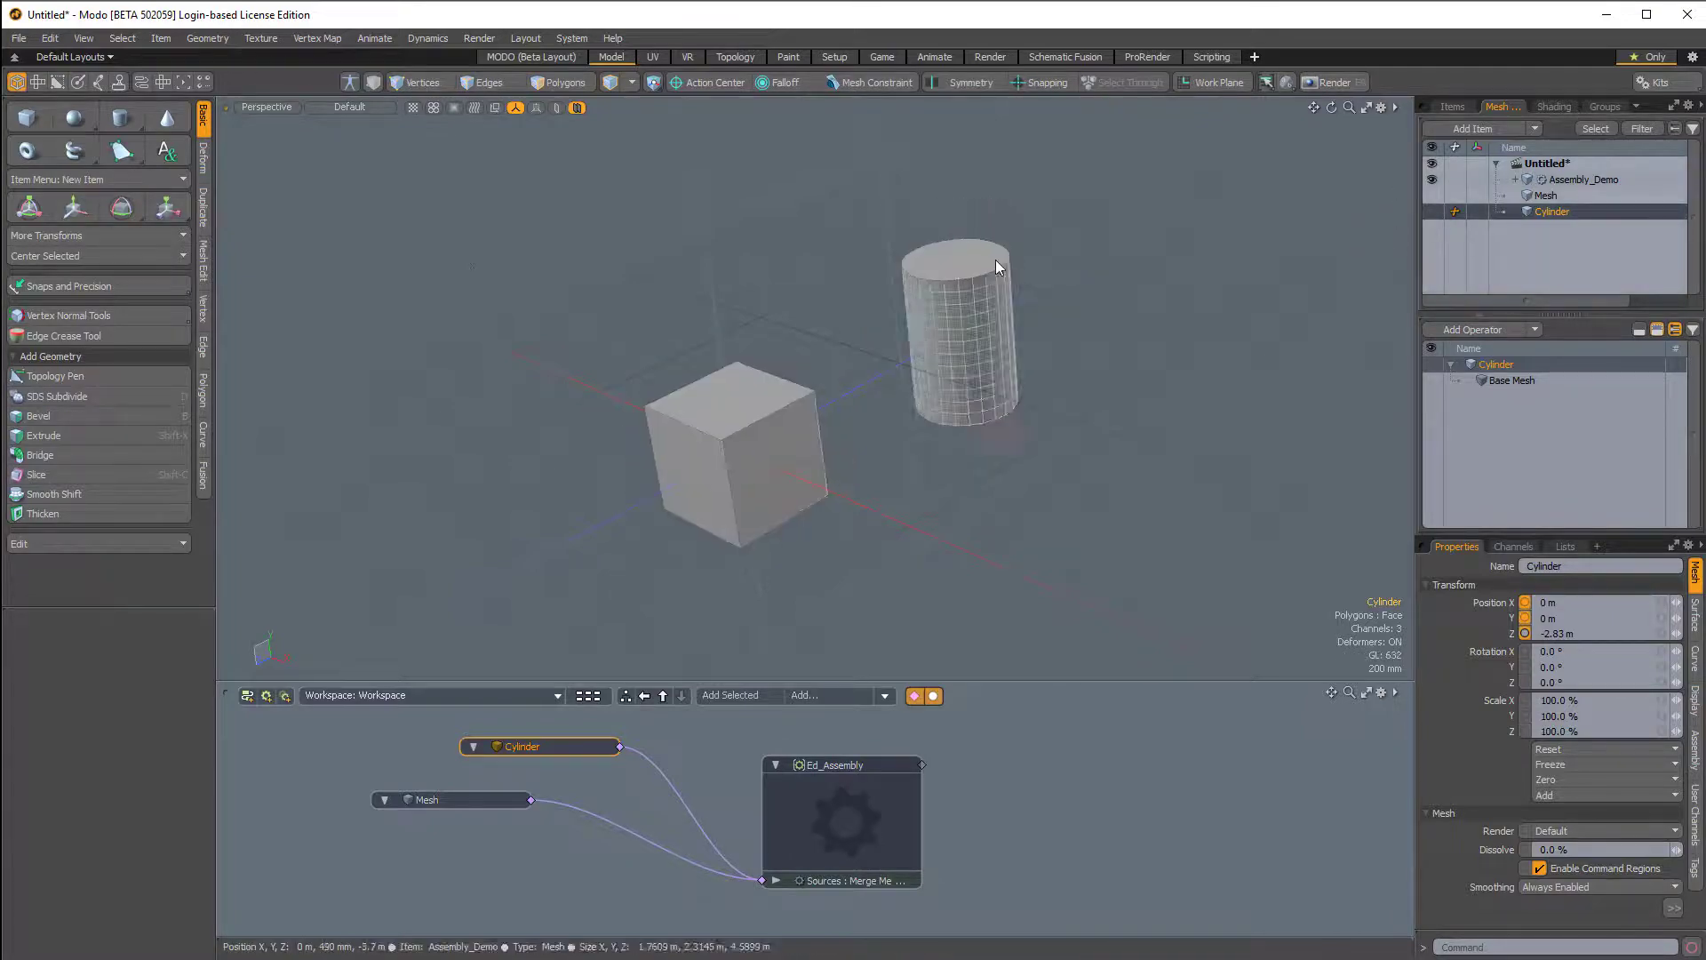
- Select Assembly_Demo and examine the generated detail on the cylinder up close and beside the cube
{"action": "left_click", "coordinate": [1460, 178]}
{"action": "scroll", "coordinate": [1024, 487], "scroll_direction": "up", "scroll_amount": 5}
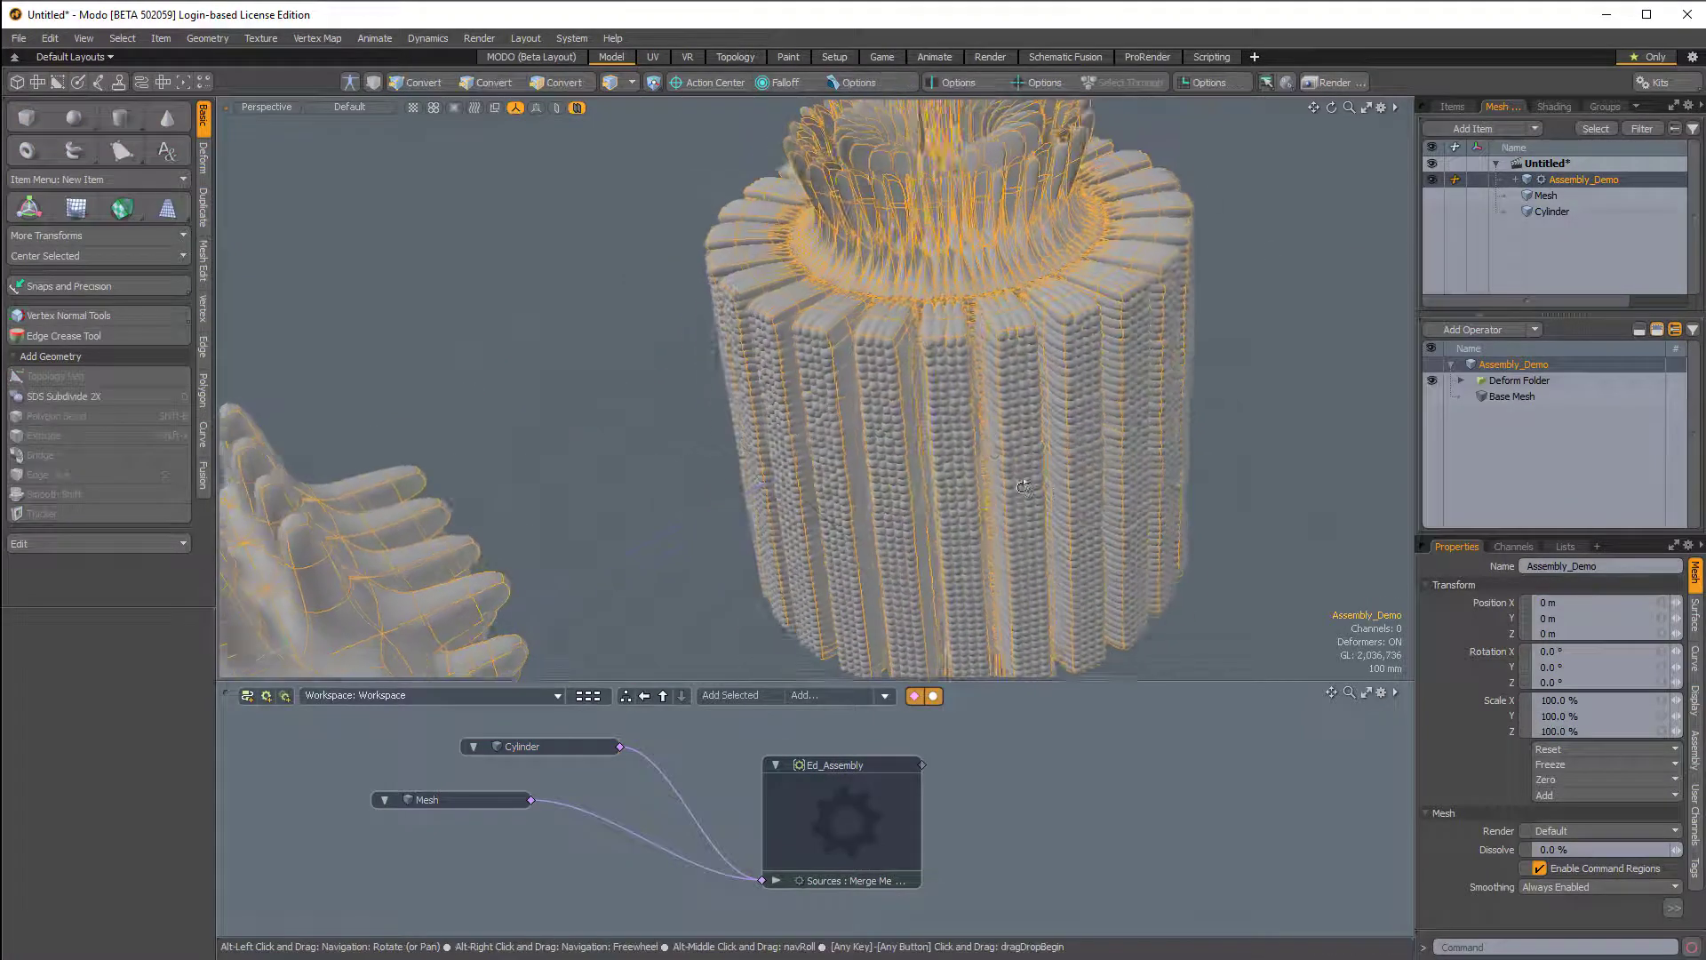
{"action": "left_click_drag", "start_coordinate": [1024, 487], "coordinate": [1020, 434], "text": "alt"}
{"action": "left_click", "coordinate": [1207, 415]}
{"action": "scroll", "coordinate": [1207, 415], "scroll_direction": "down", "scroll_amount": 4}
{"action": "scroll", "coordinate": [1012, 414], "scroll_direction": "down", "scroll_amount": 2}
{"action": "scroll", "coordinate": [1023, 410], "scroll_direction": "down", "scroll_amount": 2}
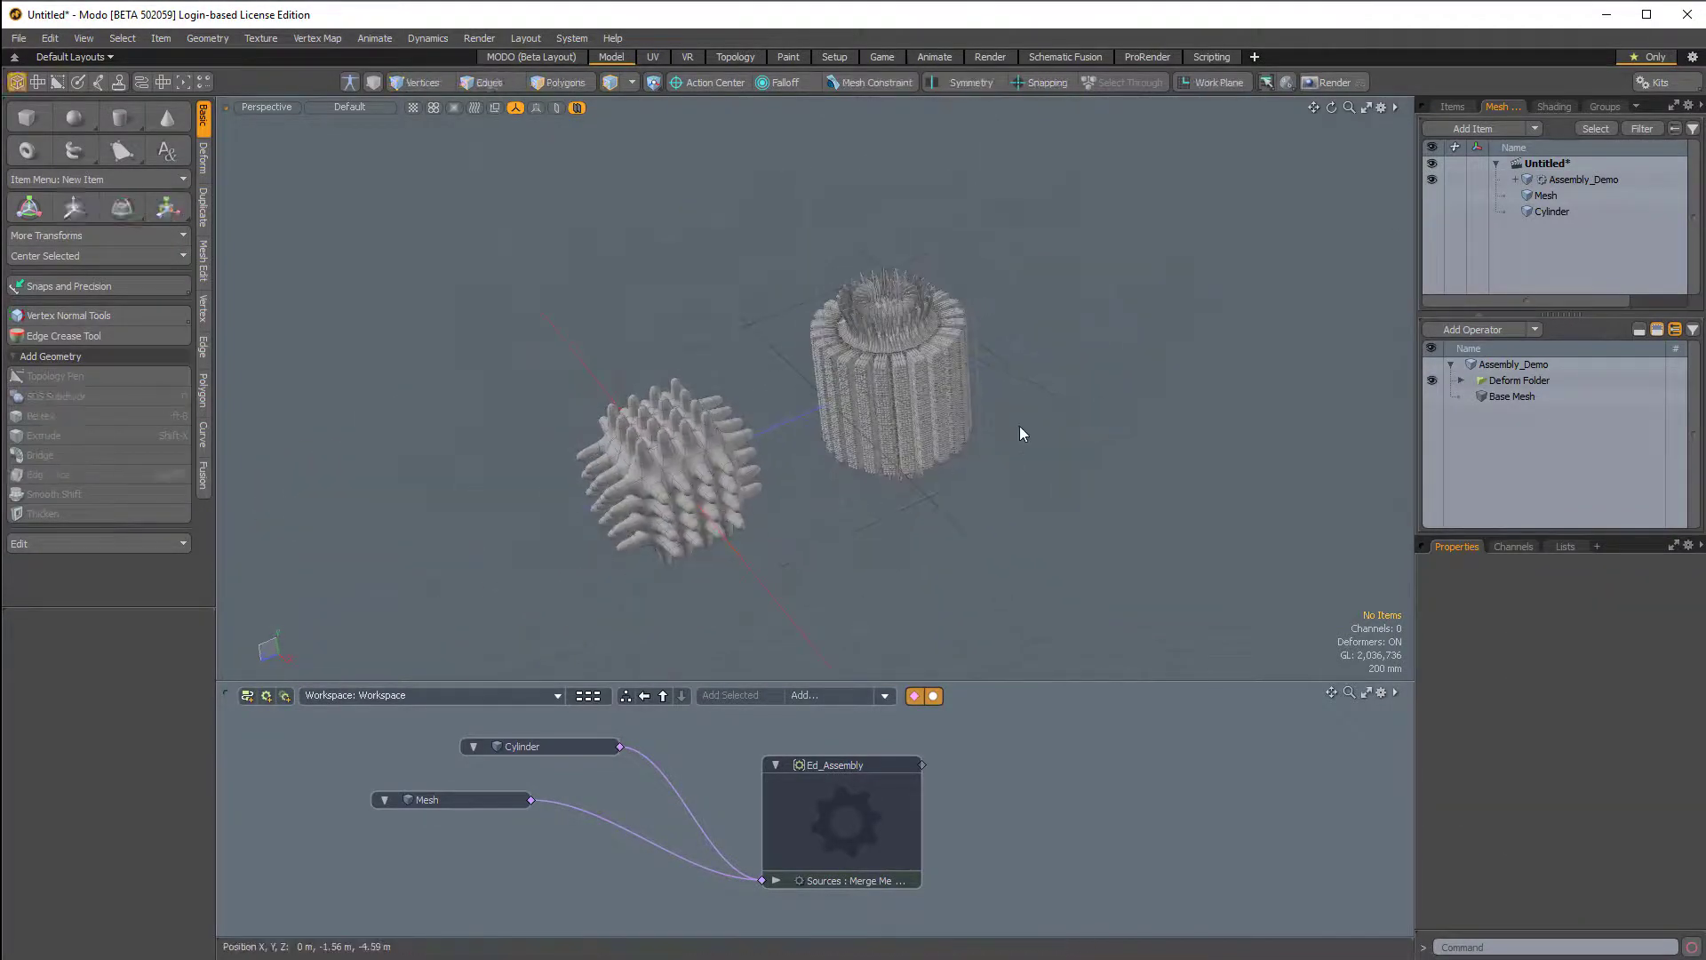
{"action": "left_click", "coordinate": [959, 444]}
- Show the original Cylinder item again and remove its link to the Sources input of Ed_Assembly
{"action": "left_click", "coordinate": [553, 746]}
{"action": "left_click", "coordinate": [708, 836]}
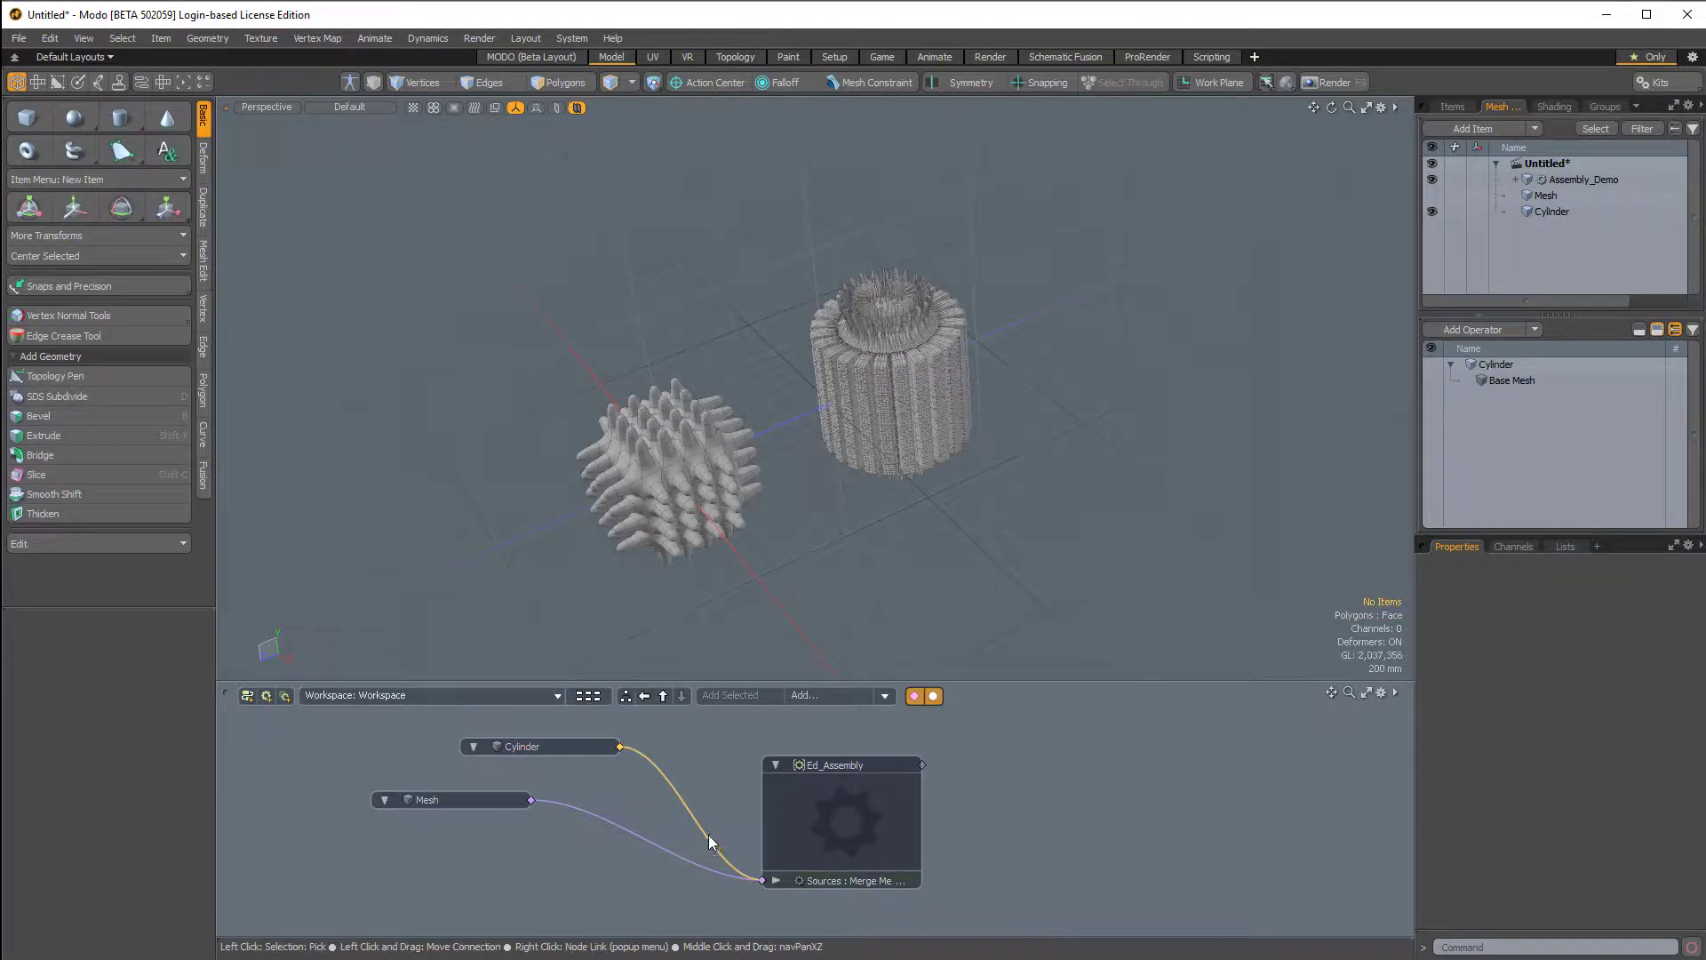
{"action": "key", "text": "Delete"}
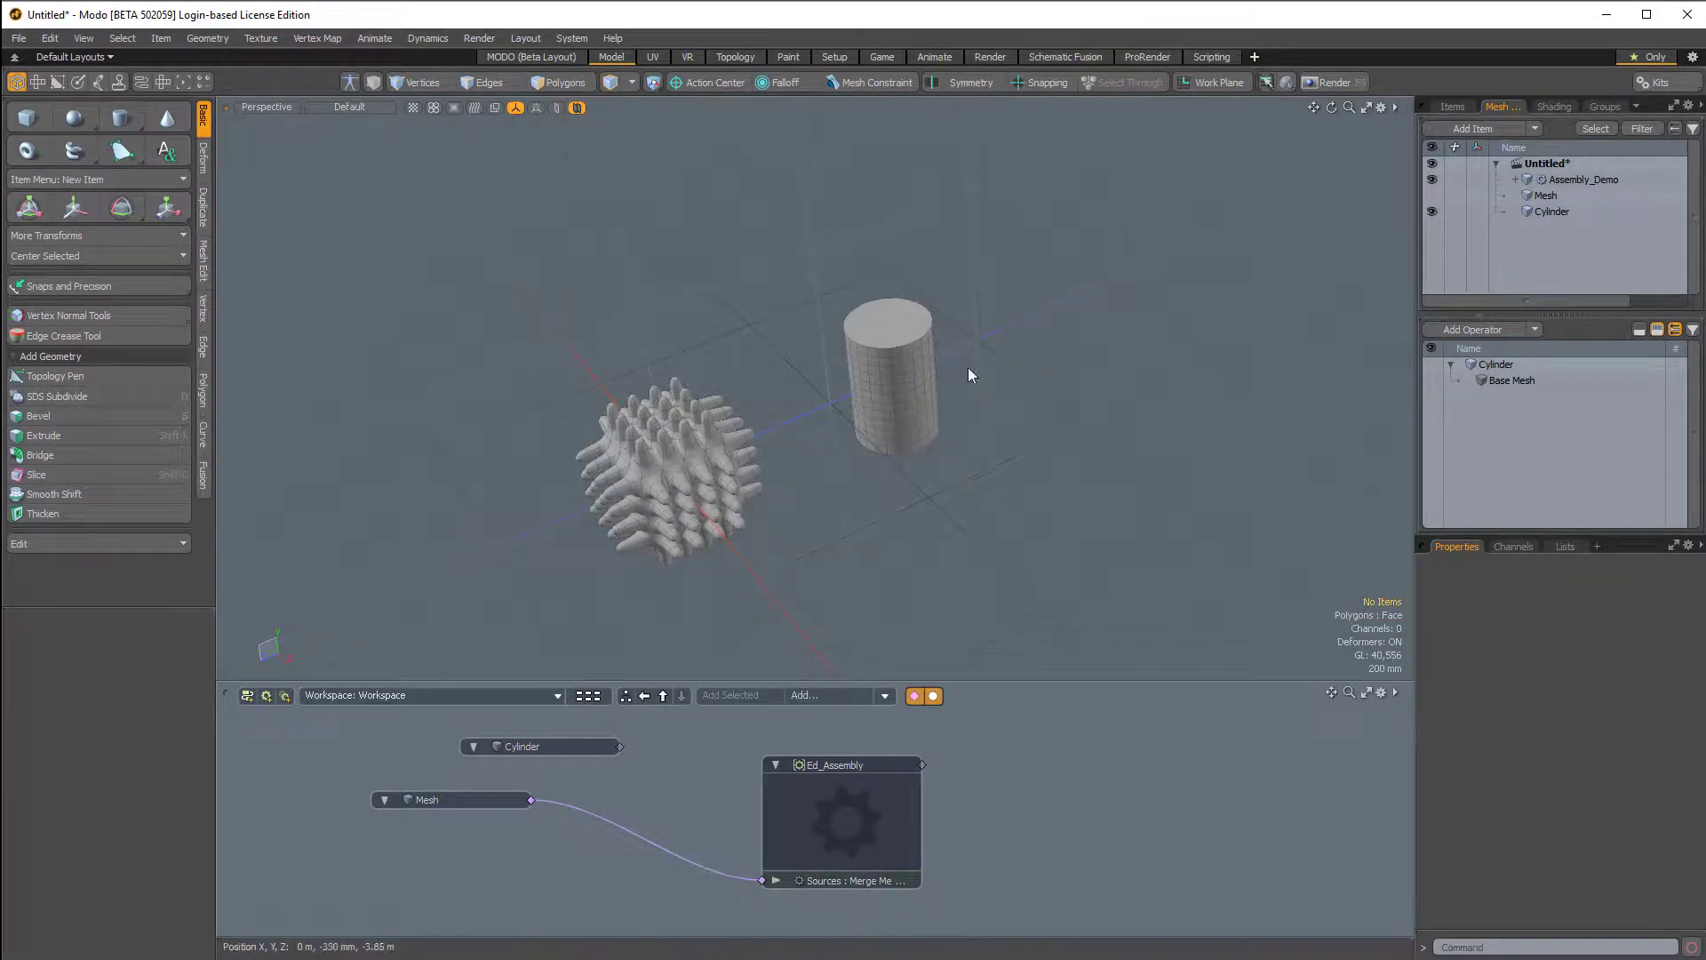
- Delete the top and bottom cap polygons of the cylinder, leaving an open tube
{"action": "left_click_drag", "start_coordinate": [969, 368], "coordinate": [1051, 381], "text": "alt"}
{"action": "scroll", "coordinate": [1051, 381], "scroll_direction": "up", "scroll_amount": 4}
{"action": "scroll", "coordinate": [840, 332], "scroll_direction": "up", "scroll_amount": 1}
{"action": "left_click_drag", "start_coordinate": [865, 370], "coordinate": [861, 327], "text": "alt"}
{"action": "scroll", "coordinate": [840, 332], "scroll_direction": "up", "scroll_amount": 1}
{"action": "key", "text": "3"}
{"action": "left_click", "coordinate": [841, 324]}
{"action": "left_click", "coordinate": [888, 518], "text": "shift"}
{"action": "key", "text": "Delete"}
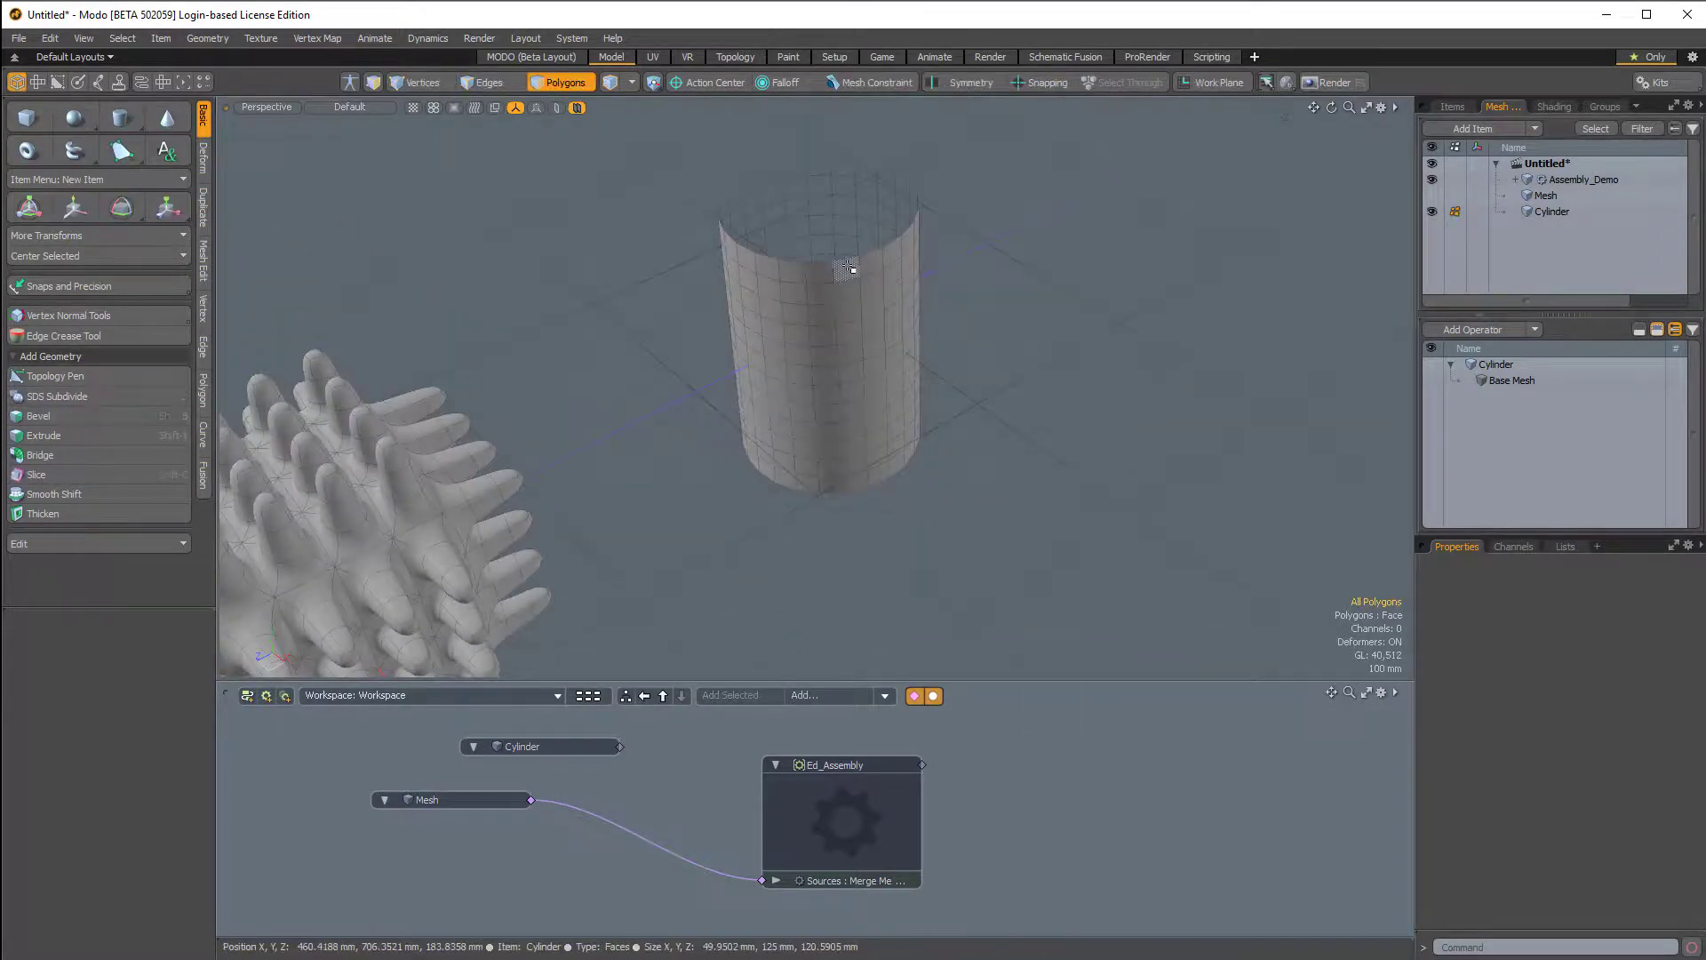
- Remove every other horizontal edge loop from the open cylinder tube
{"action": "key", "text": "2"}
{"action": "left_click", "coordinate": [847, 281]}
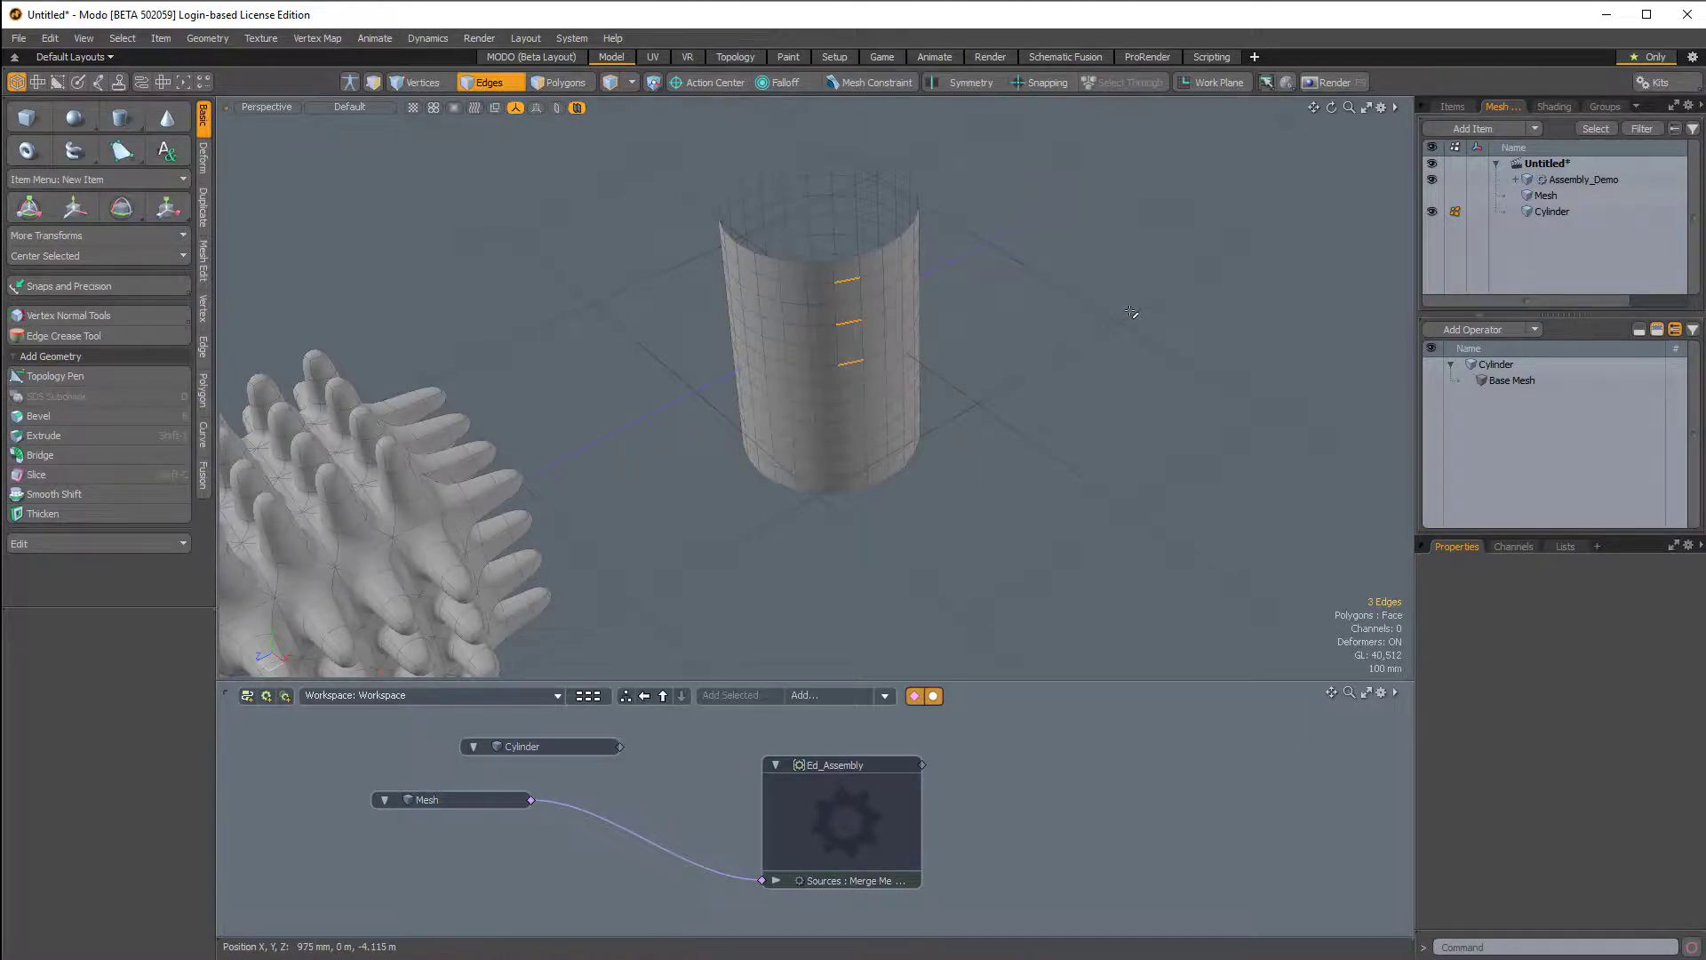
{"action": "key", "text": "Up"}
{"action": "key", "text": "l"}
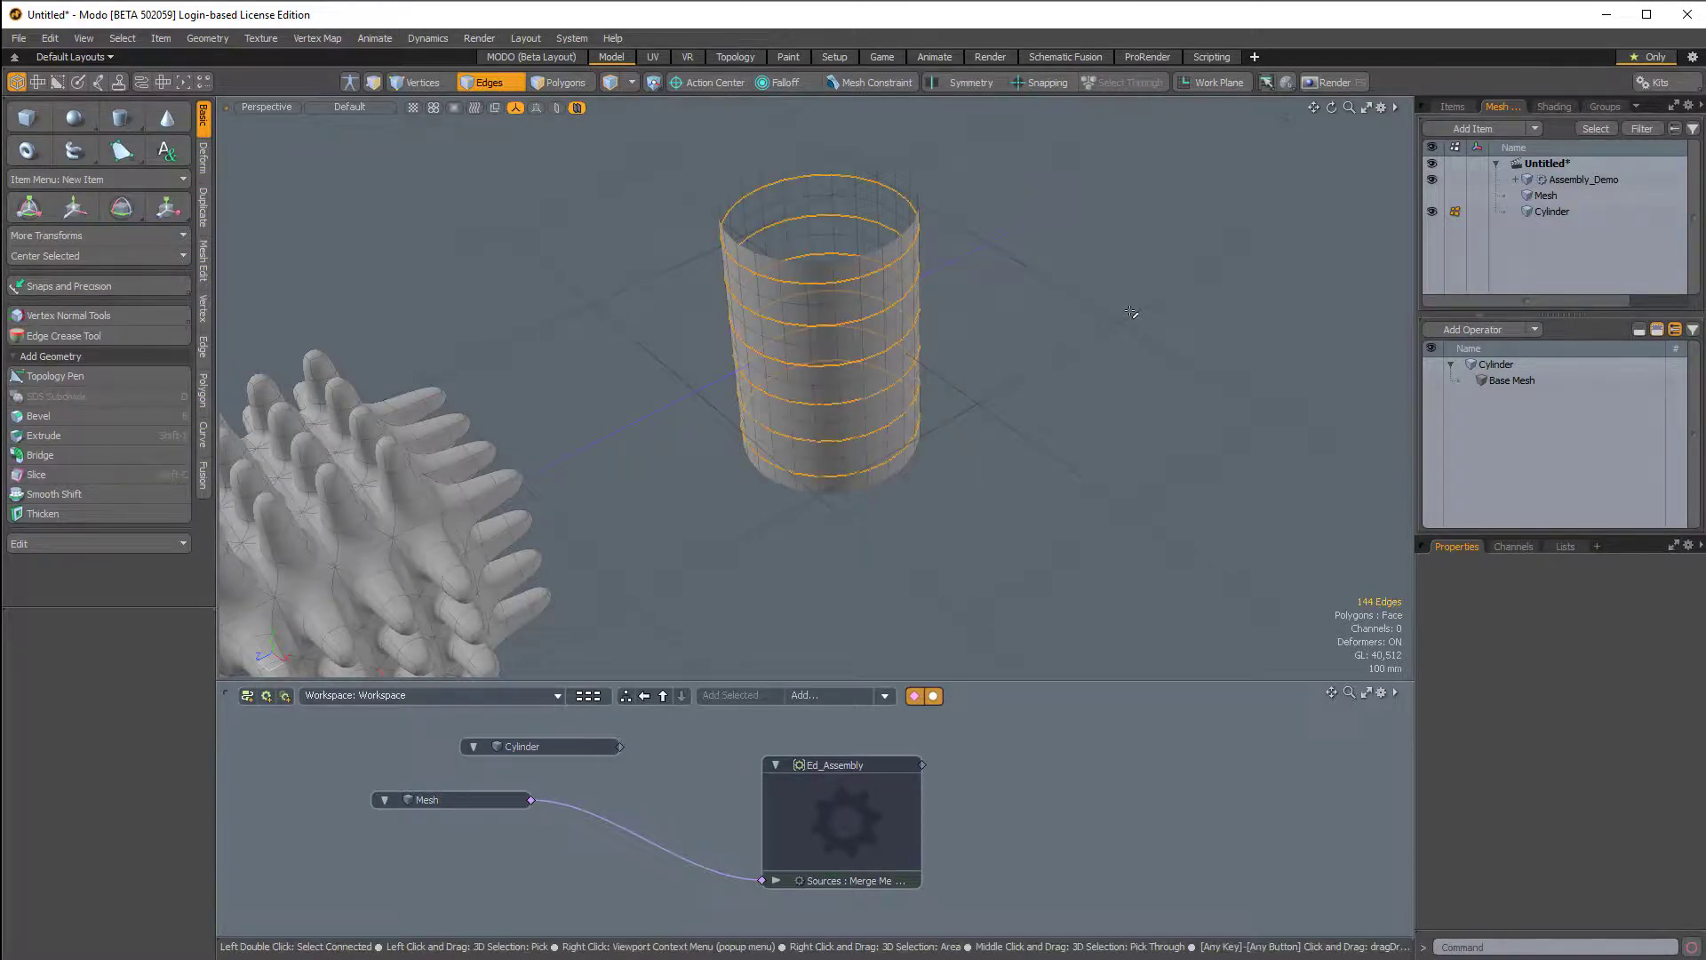
{"action": "left_click", "coordinate": [1135, 315]}
- Remove every other vertical edge line around the cylinder wall to halve its number of sides
{"action": "left_click_drag", "start_coordinate": [924, 311], "coordinate": [878, 364], "text": "alt"}
{"action": "left_click", "coordinate": [836, 256]}
{"action": "left_click", "coordinate": [848, 265], "text": "shift"}
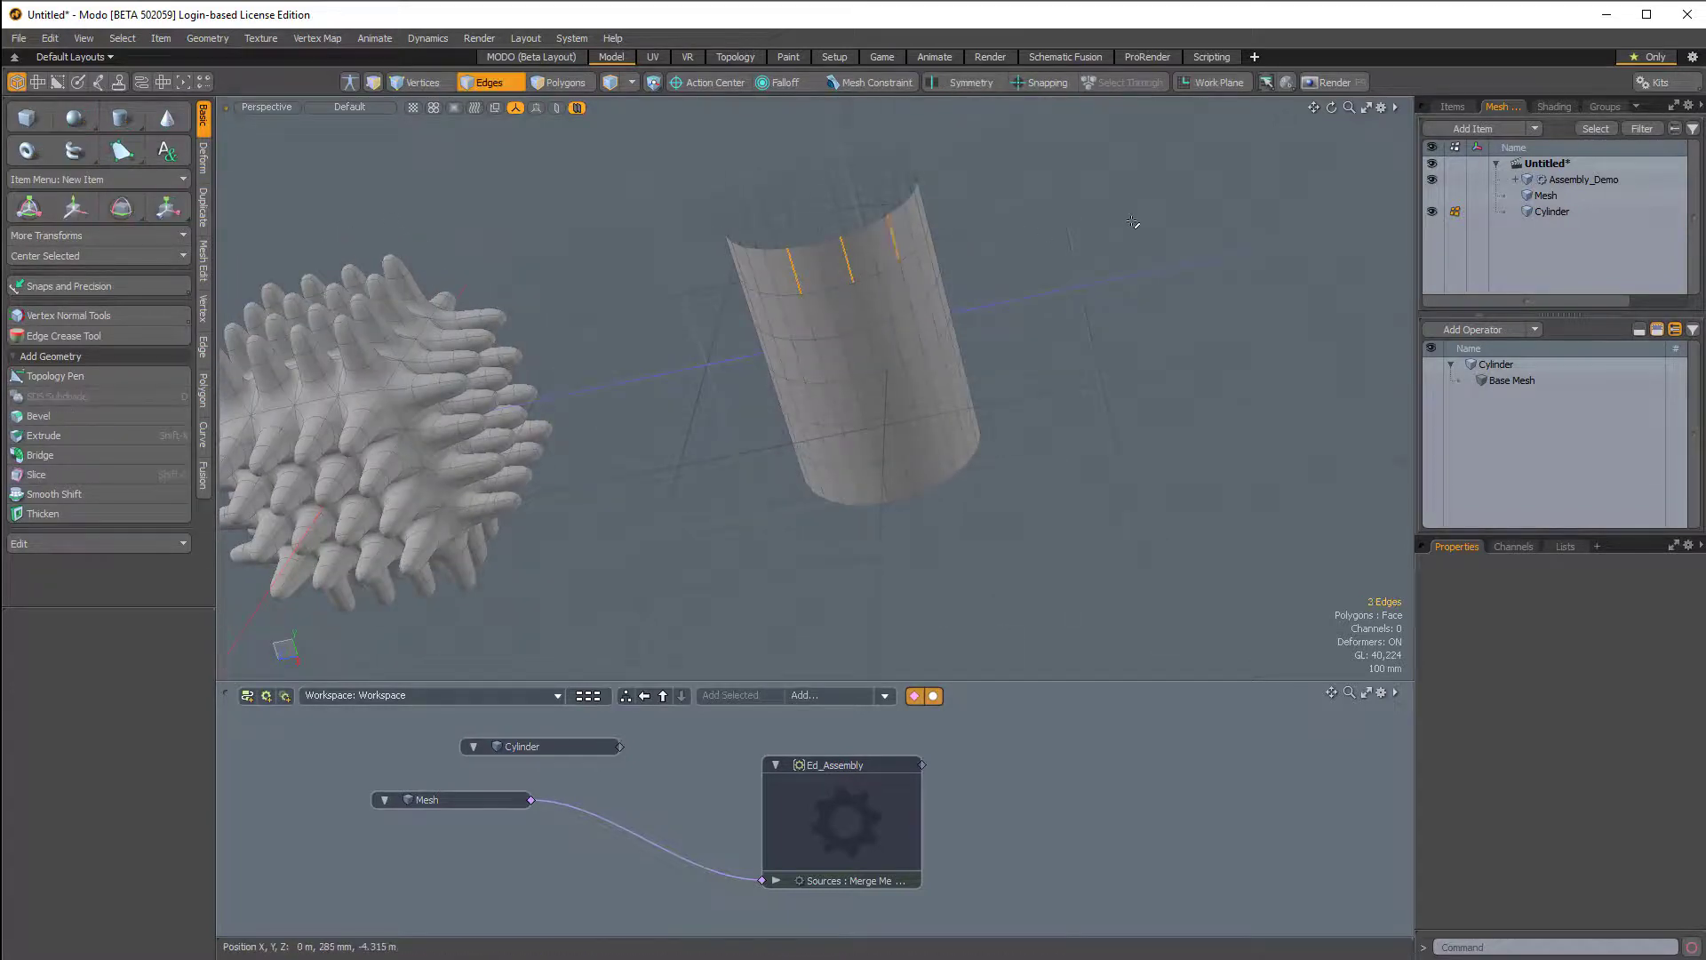
{"action": "key", "text": "Up"}
{"action": "key", "text": "Up"}
{"action": "key", "text": "Up"}
{"action": "key", "text": "Up"}
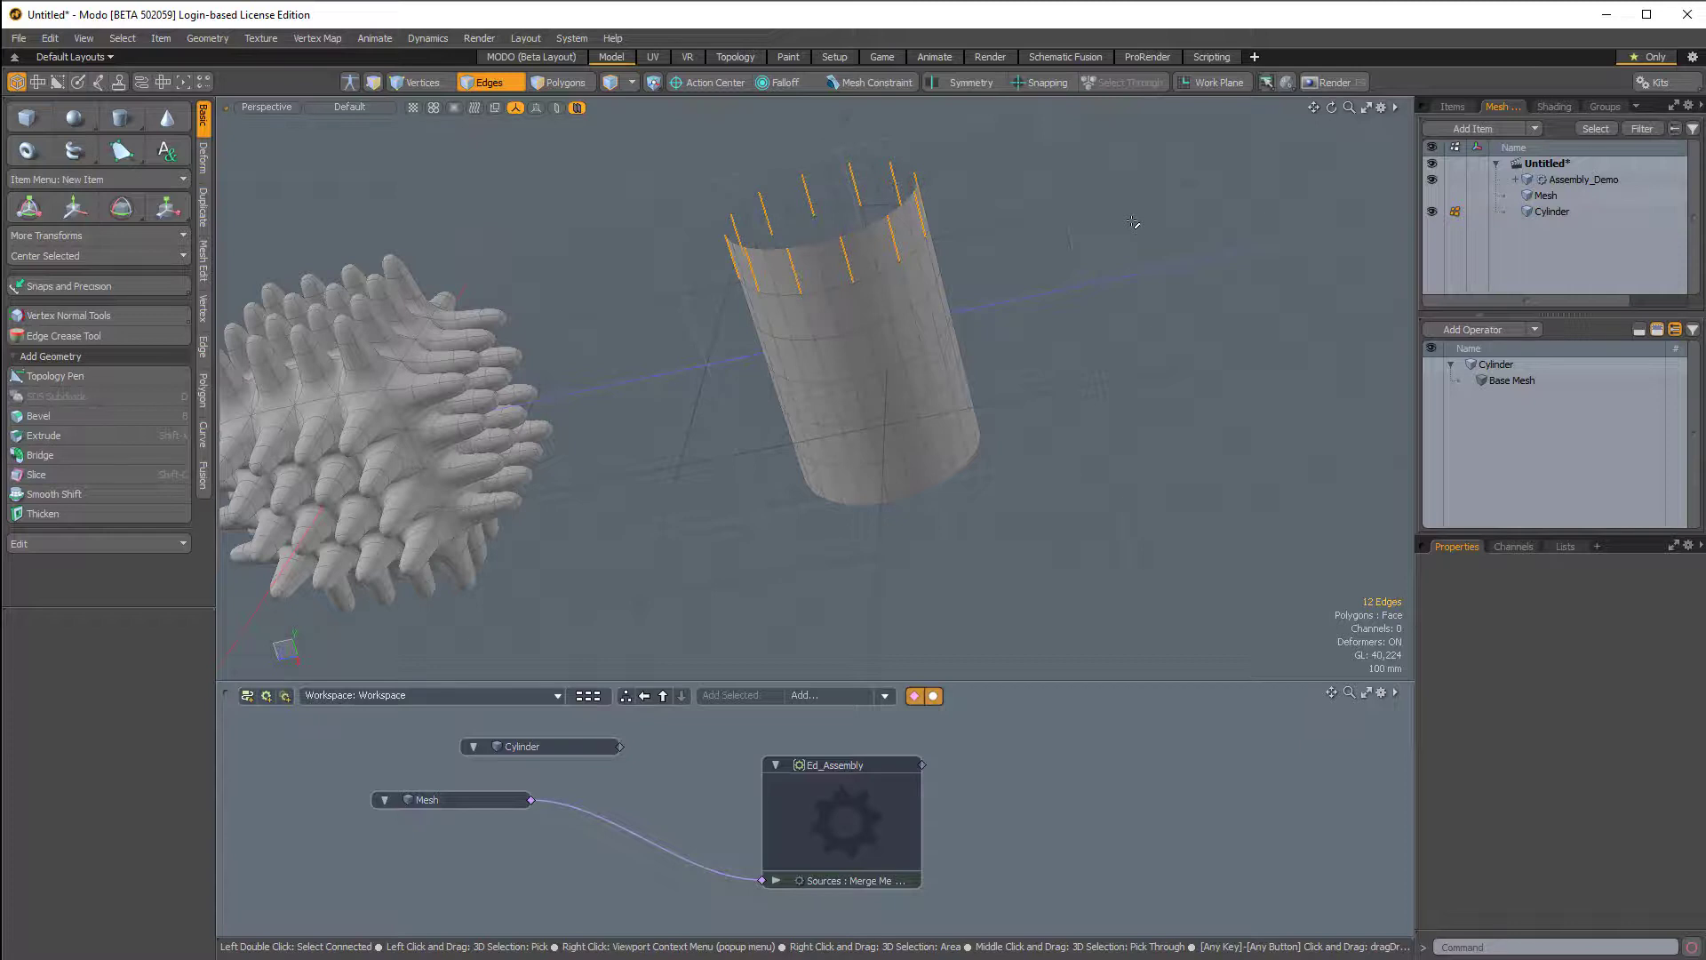
{"action": "key", "text": "l"}
{"action": "key", "text": "BackSpace"}
- Link Cylinder to the Sources input of Ed_Assembly and examine the generated spikes on the tube
{"action": "left_click_drag", "start_coordinate": [1134, 222], "coordinate": [913, 235], "text": "alt"}
{"action": "scroll", "coordinate": [922, 288], "scroll_direction": "down", "scroll_amount": 2}
{"action": "key", "text": "5"}
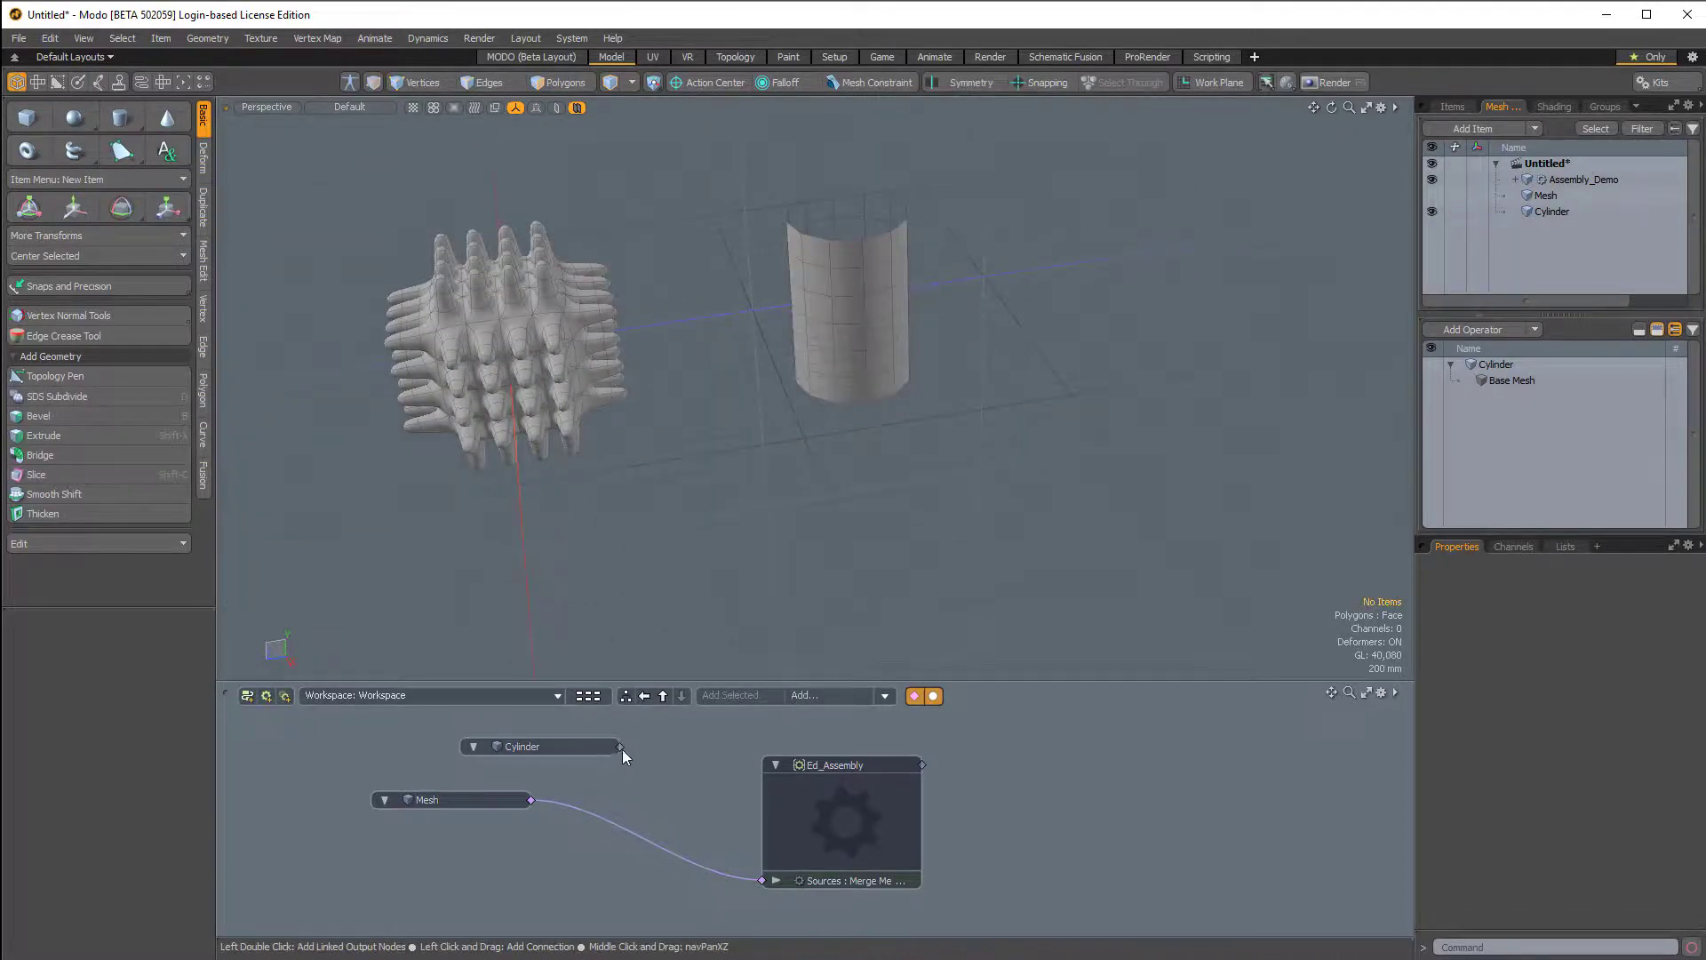
{"action": "left_click_drag", "start_coordinate": [622, 749], "coordinate": [764, 878]}
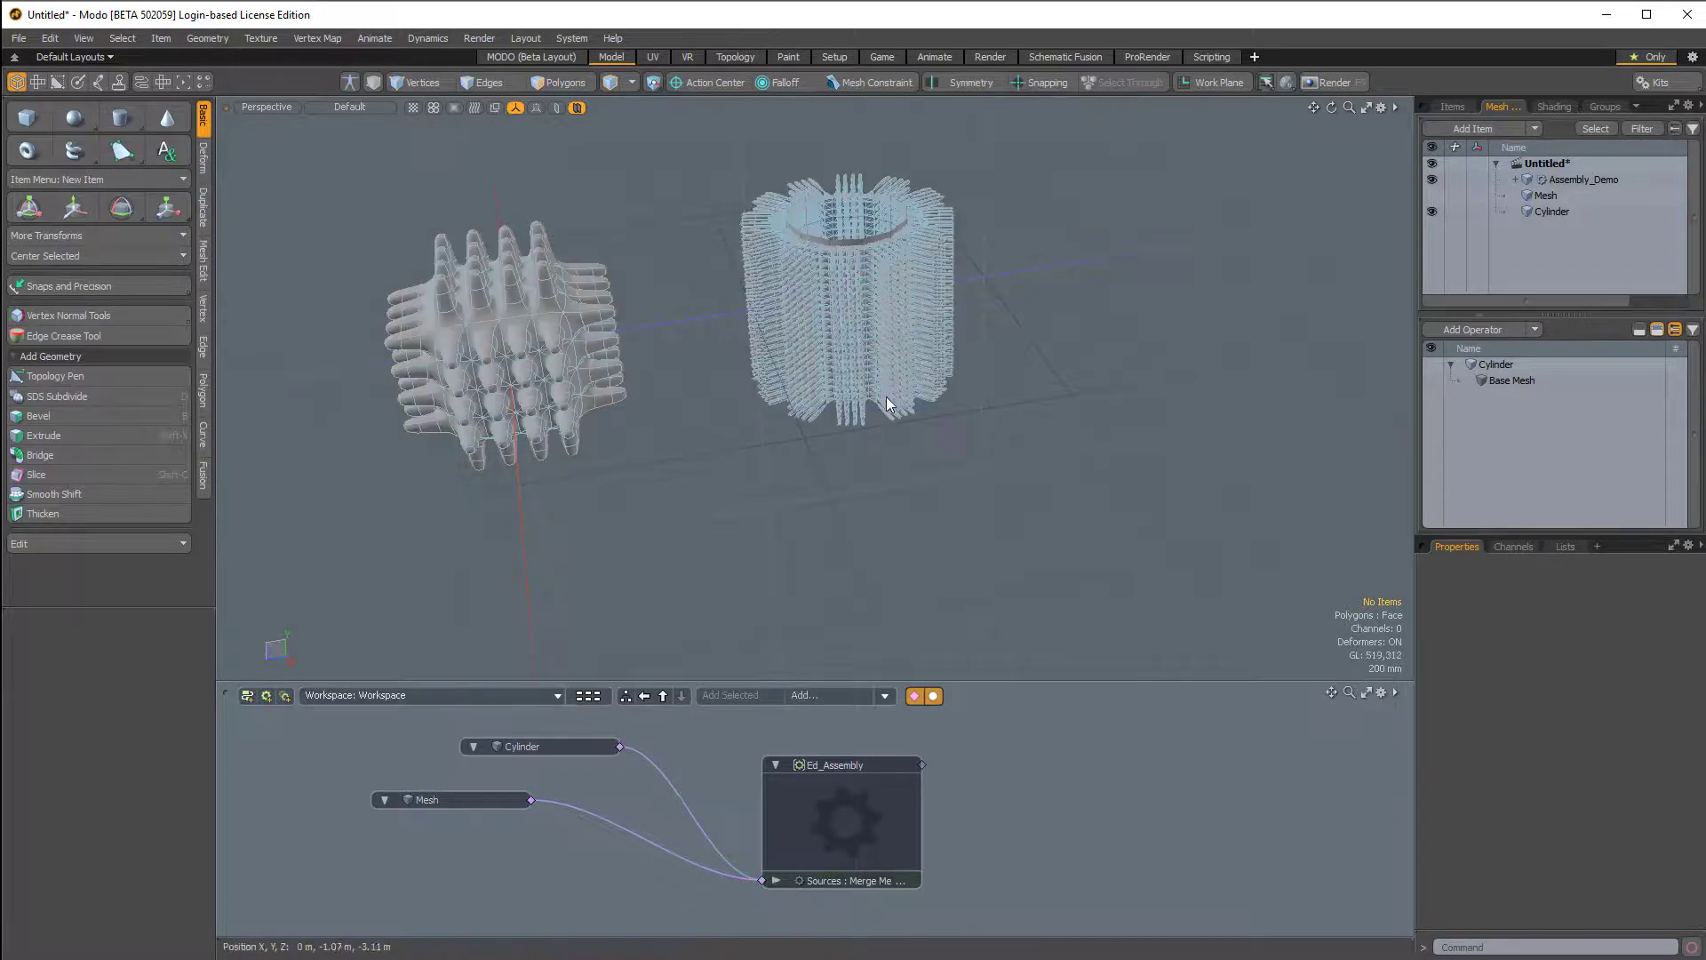
{"action": "scroll", "coordinate": [875, 267], "scroll_direction": "up", "scroll_amount": 5}
{"action": "left_click_drag", "start_coordinate": [889, 293], "coordinate": [934, 355], "text": "alt"}
{"action": "scroll", "coordinate": [995, 311], "scroll_direction": "down", "scroll_amount": 2}
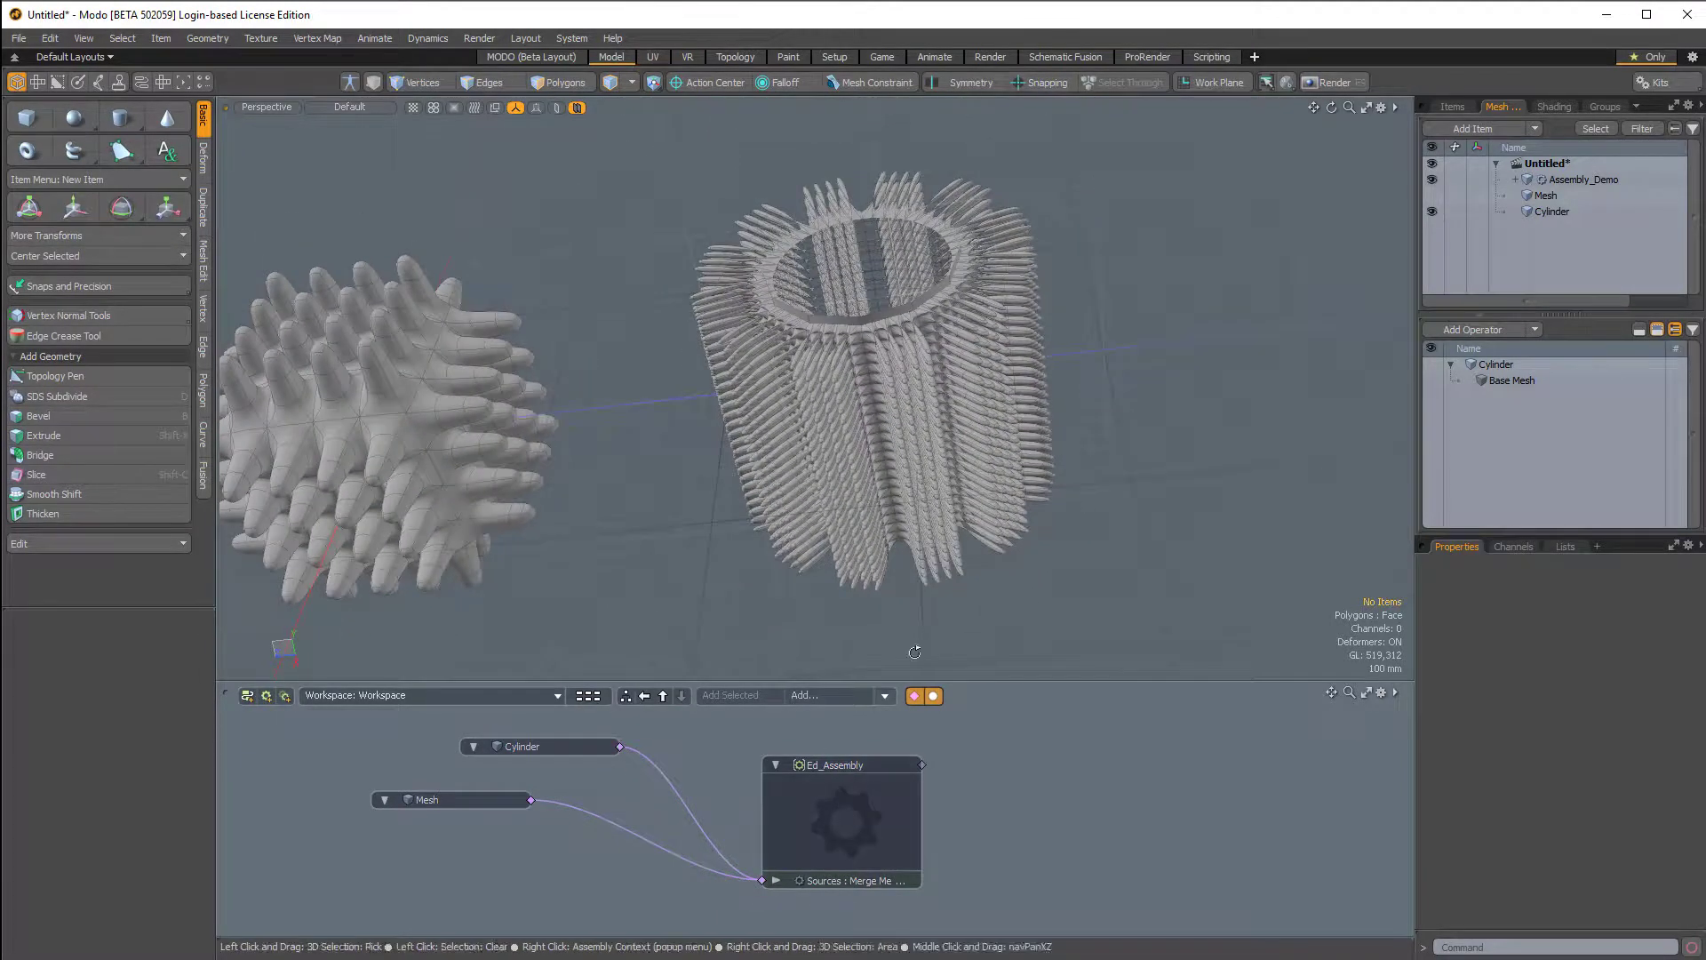
{"action": "left_click_drag", "start_coordinate": [804, 400], "coordinate": [880, 419], "text": "alt"}
{"action": "scroll", "coordinate": [742, 417], "scroll_direction": "down", "scroll_amount": 3}
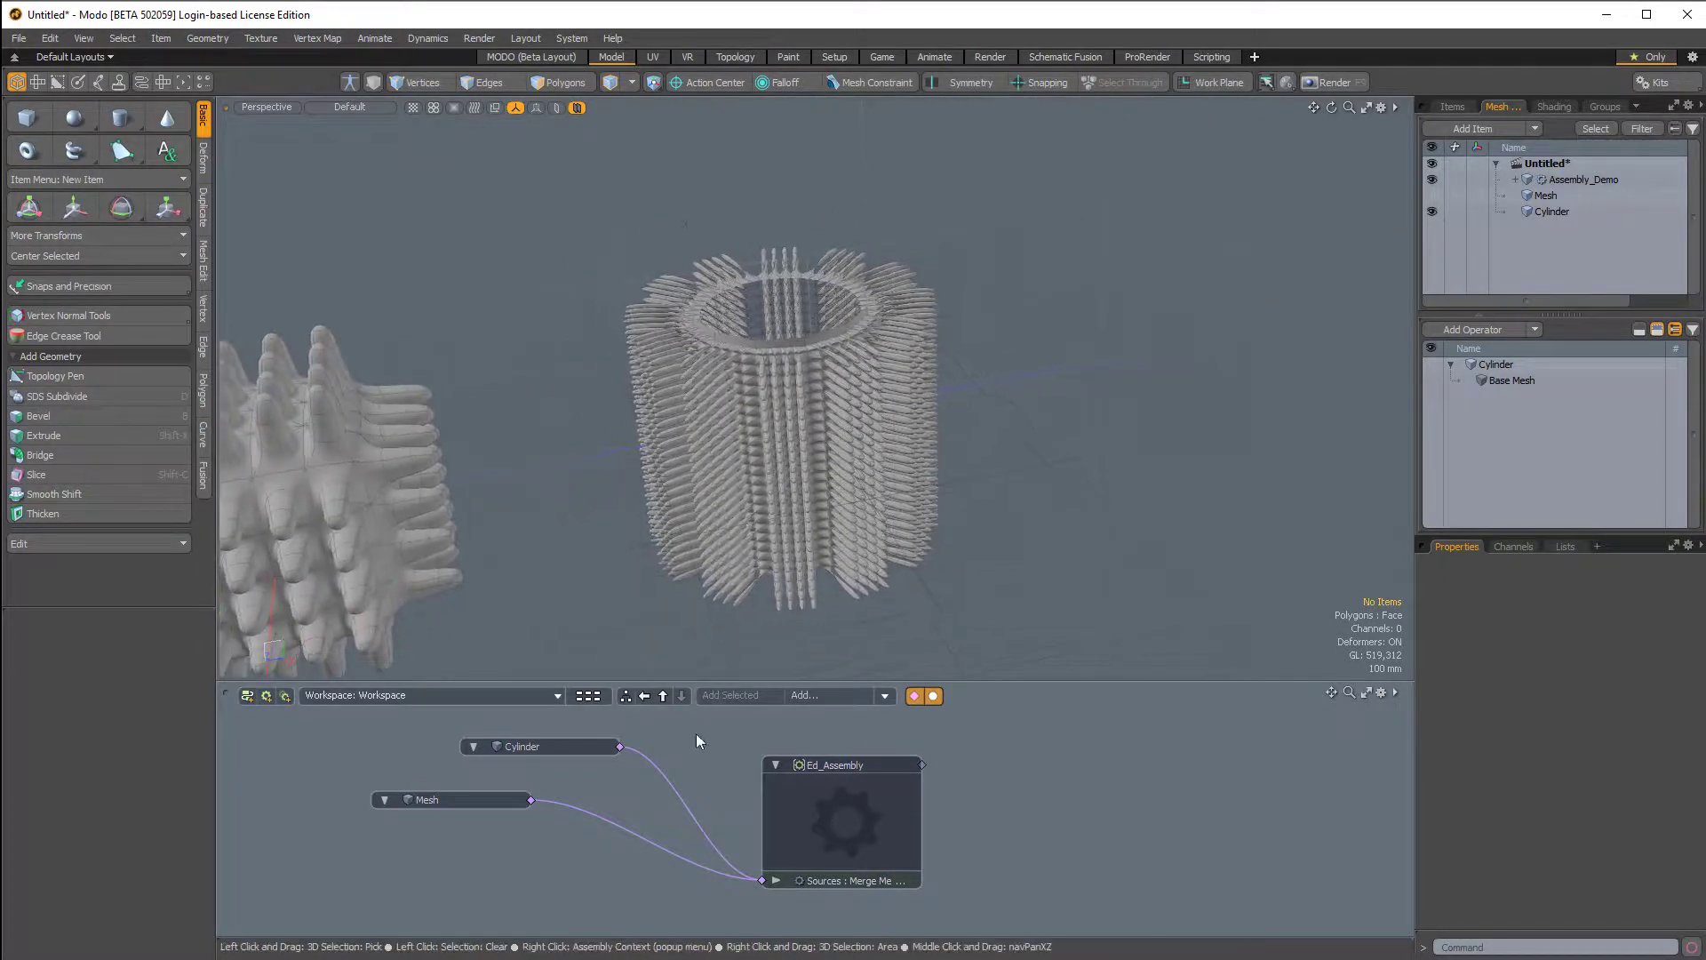
- Unlink Cylinder from the Sources input of Ed_Assembly and remove alternate vertical edge lines, reducing the tube to six sides
{"action": "left_click", "coordinate": [682, 783]}
{"action": "key", "text": "Delete"}
{"action": "left_click", "coordinate": [590, 746]}
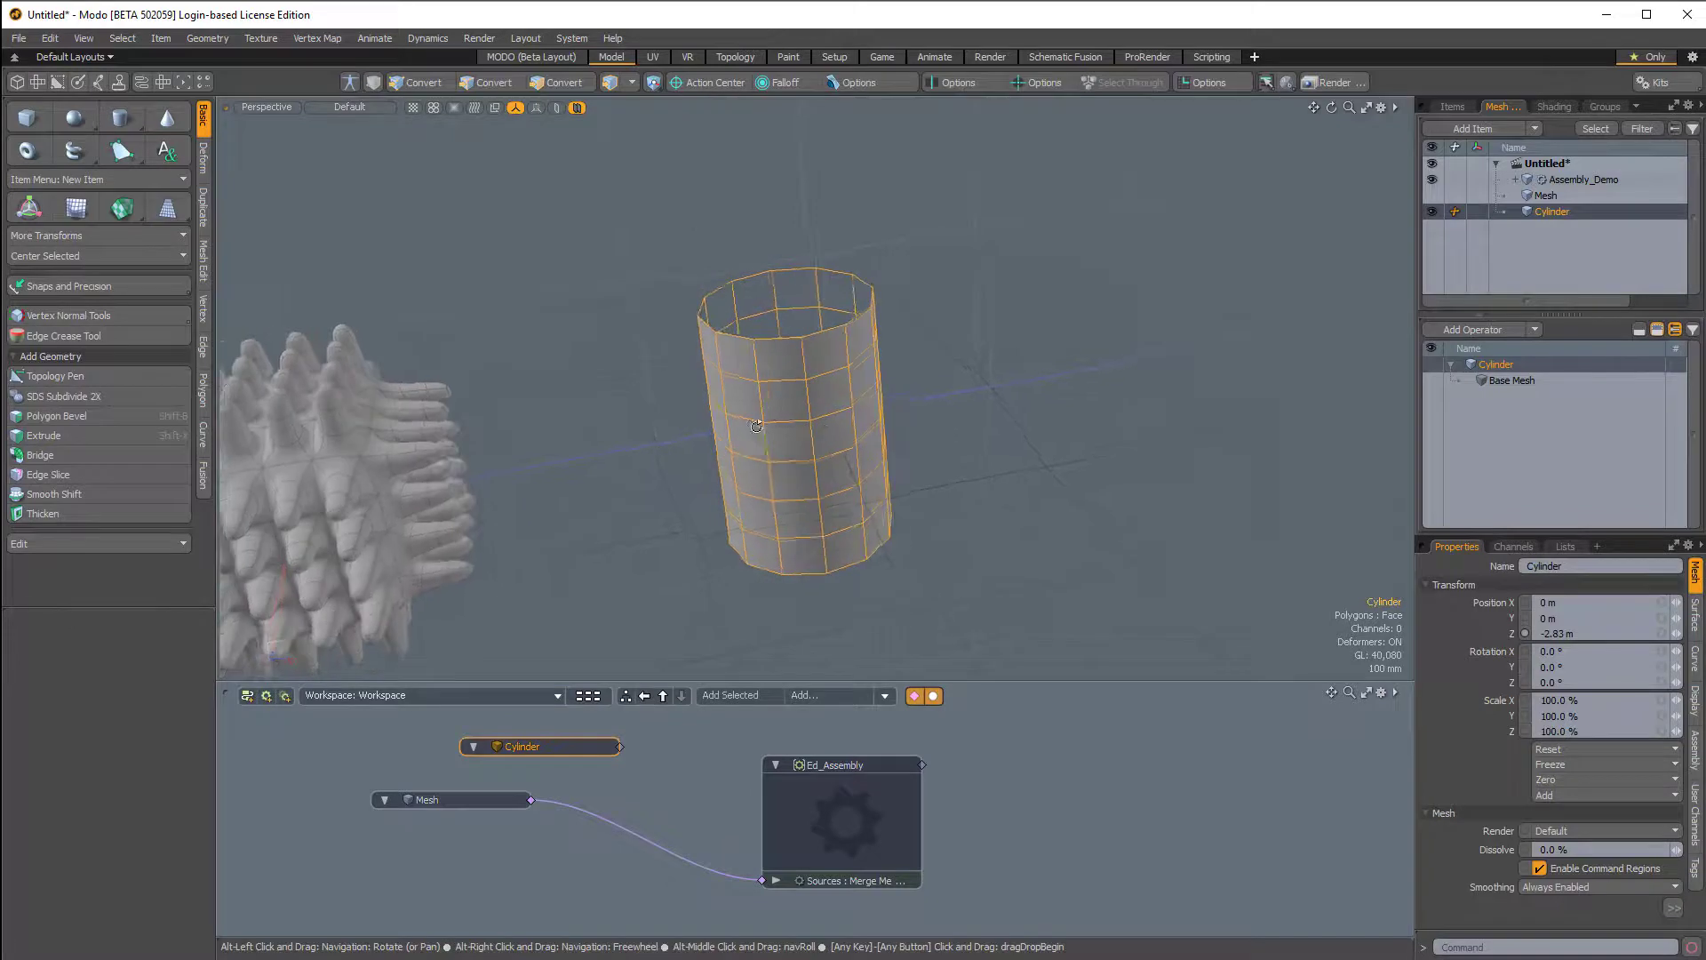
{"action": "key", "text": "2"}
{"action": "left_click", "coordinate": [807, 355]}
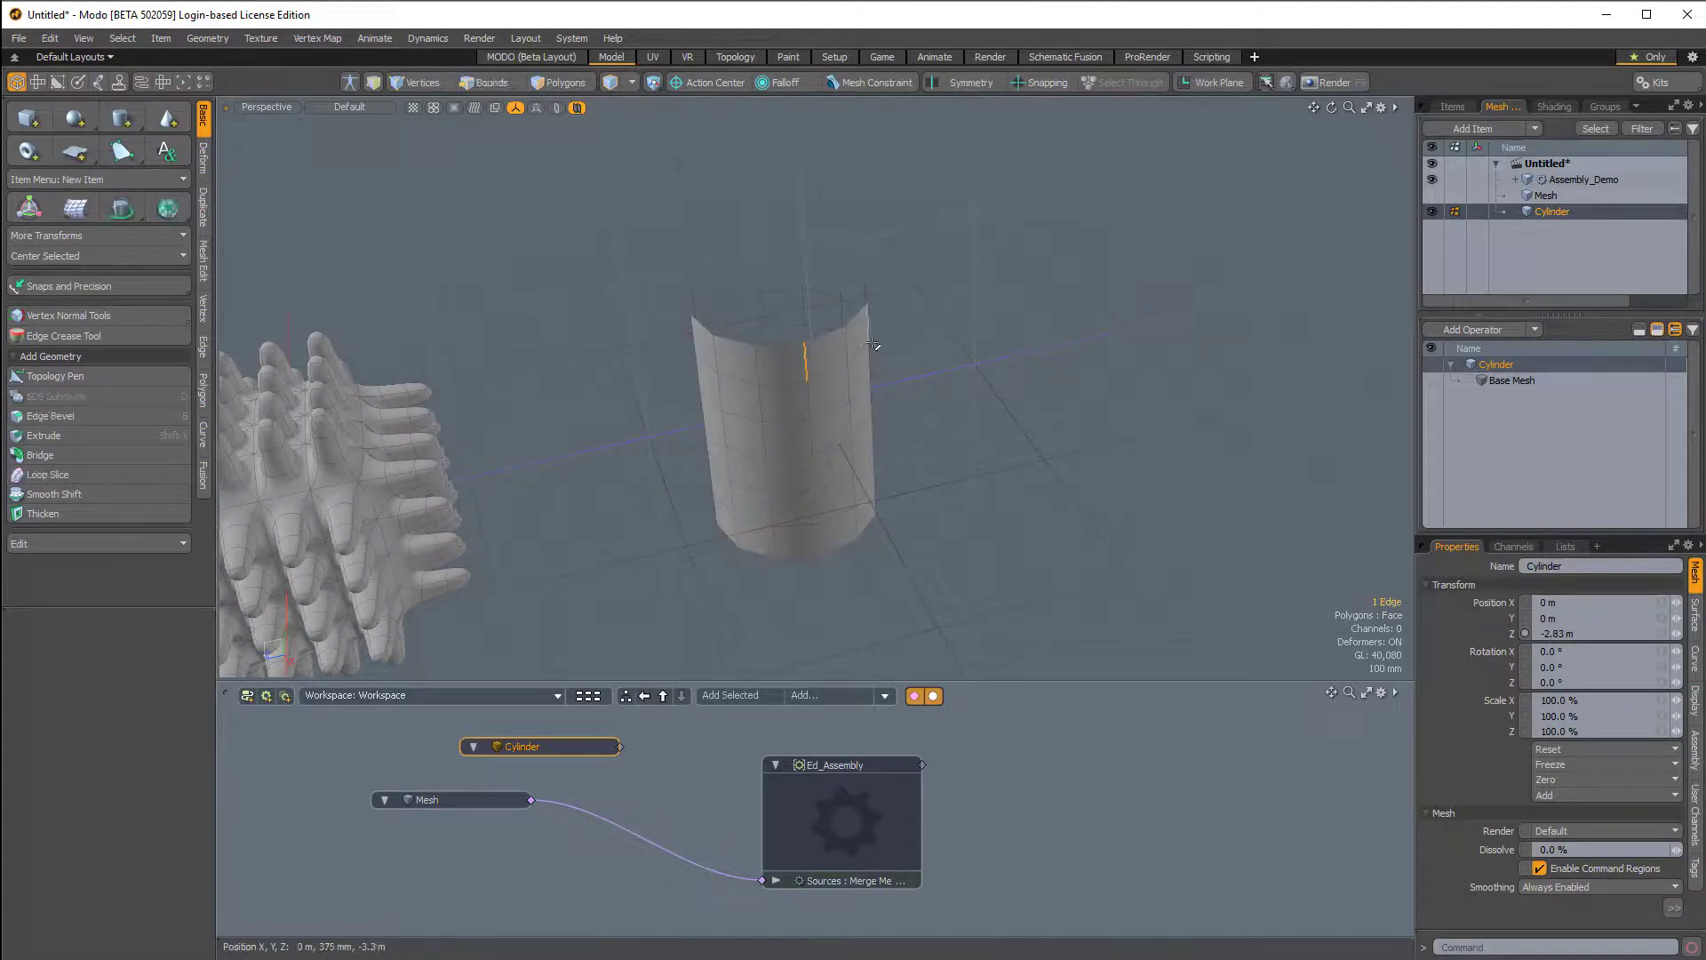
{"action": "left_click_drag", "start_coordinate": [811, 356], "coordinate": [951, 297], "text": "alt"}
{"action": "left_click", "coordinate": [875, 320], "text": "shift"}
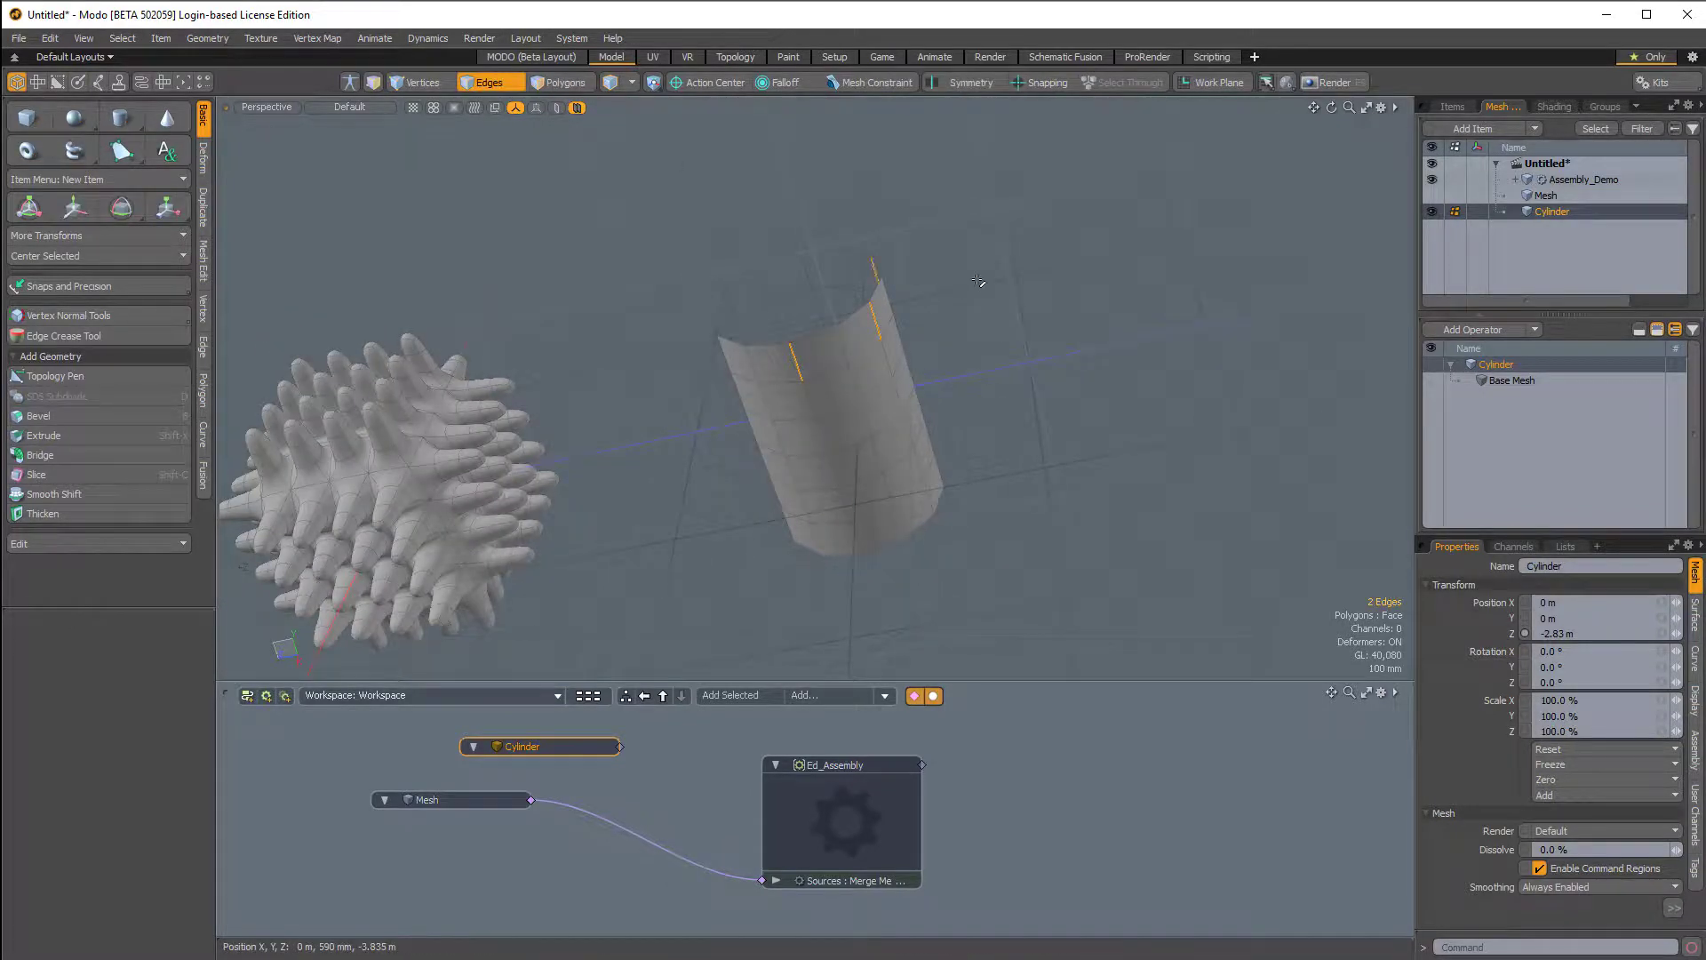
{"action": "key", "text": "Up"}
{"action": "key", "text": "BackSpace"}
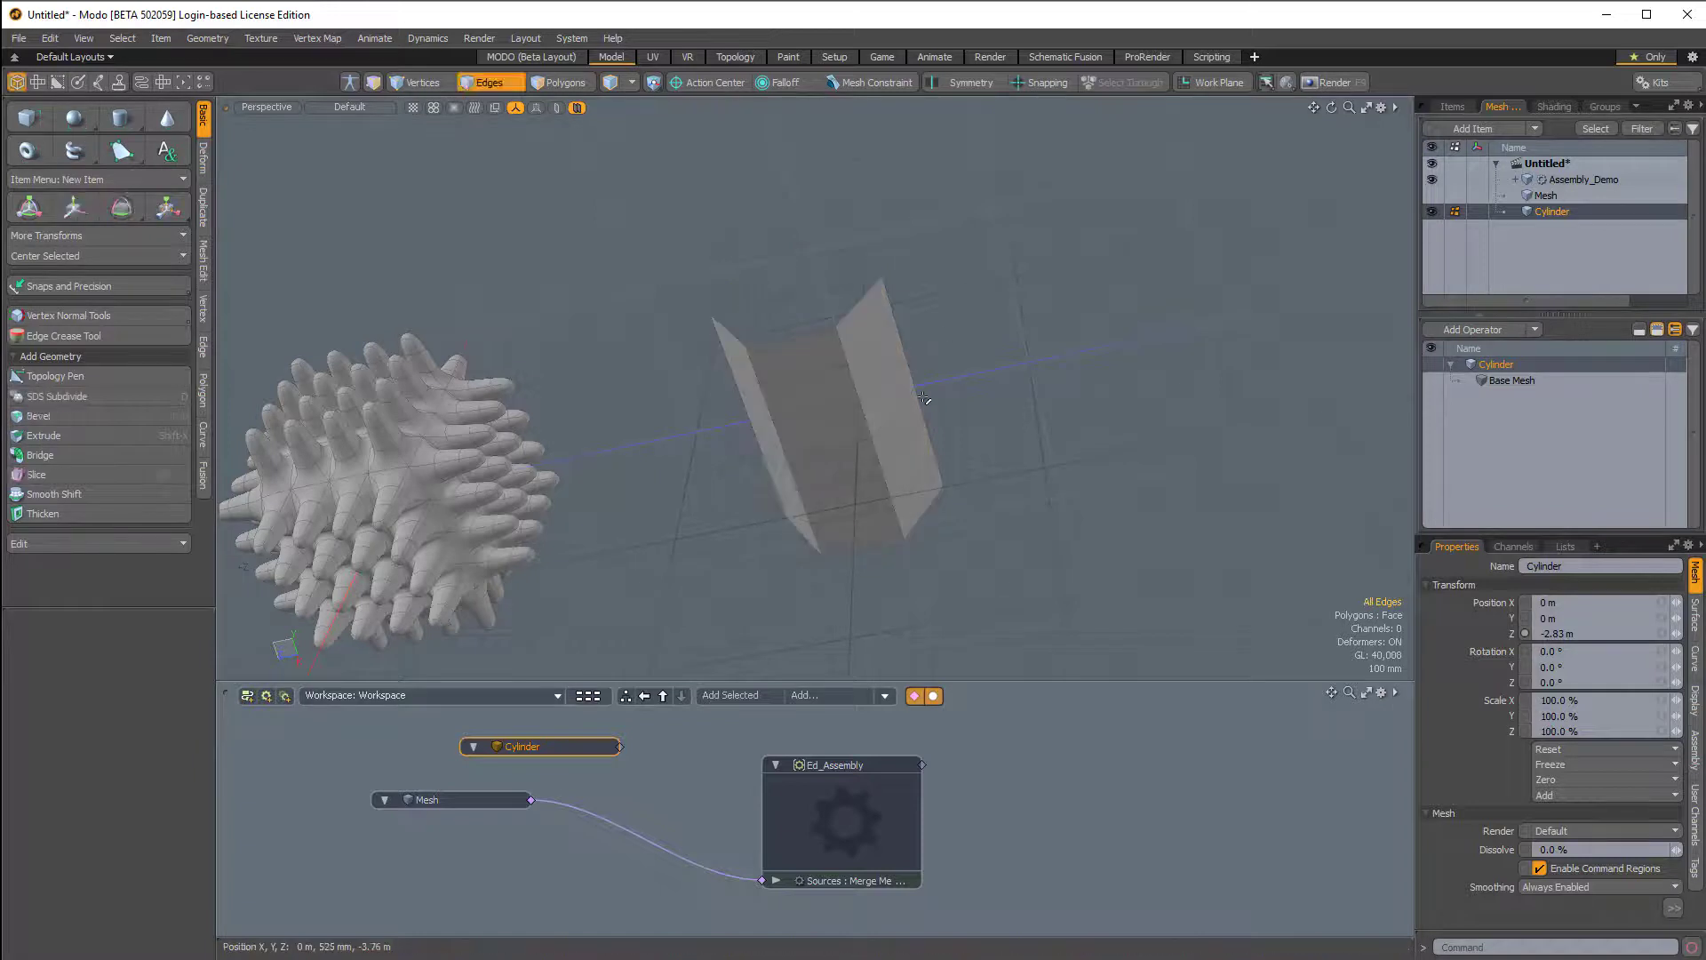
- Remove alternate horizontal edge loops from the six-sided tube
{"action": "left_click_drag", "start_coordinate": [929, 394], "coordinate": [858, 386], "text": "alt"}
{"action": "left_click", "coordinate": [826, 373]}
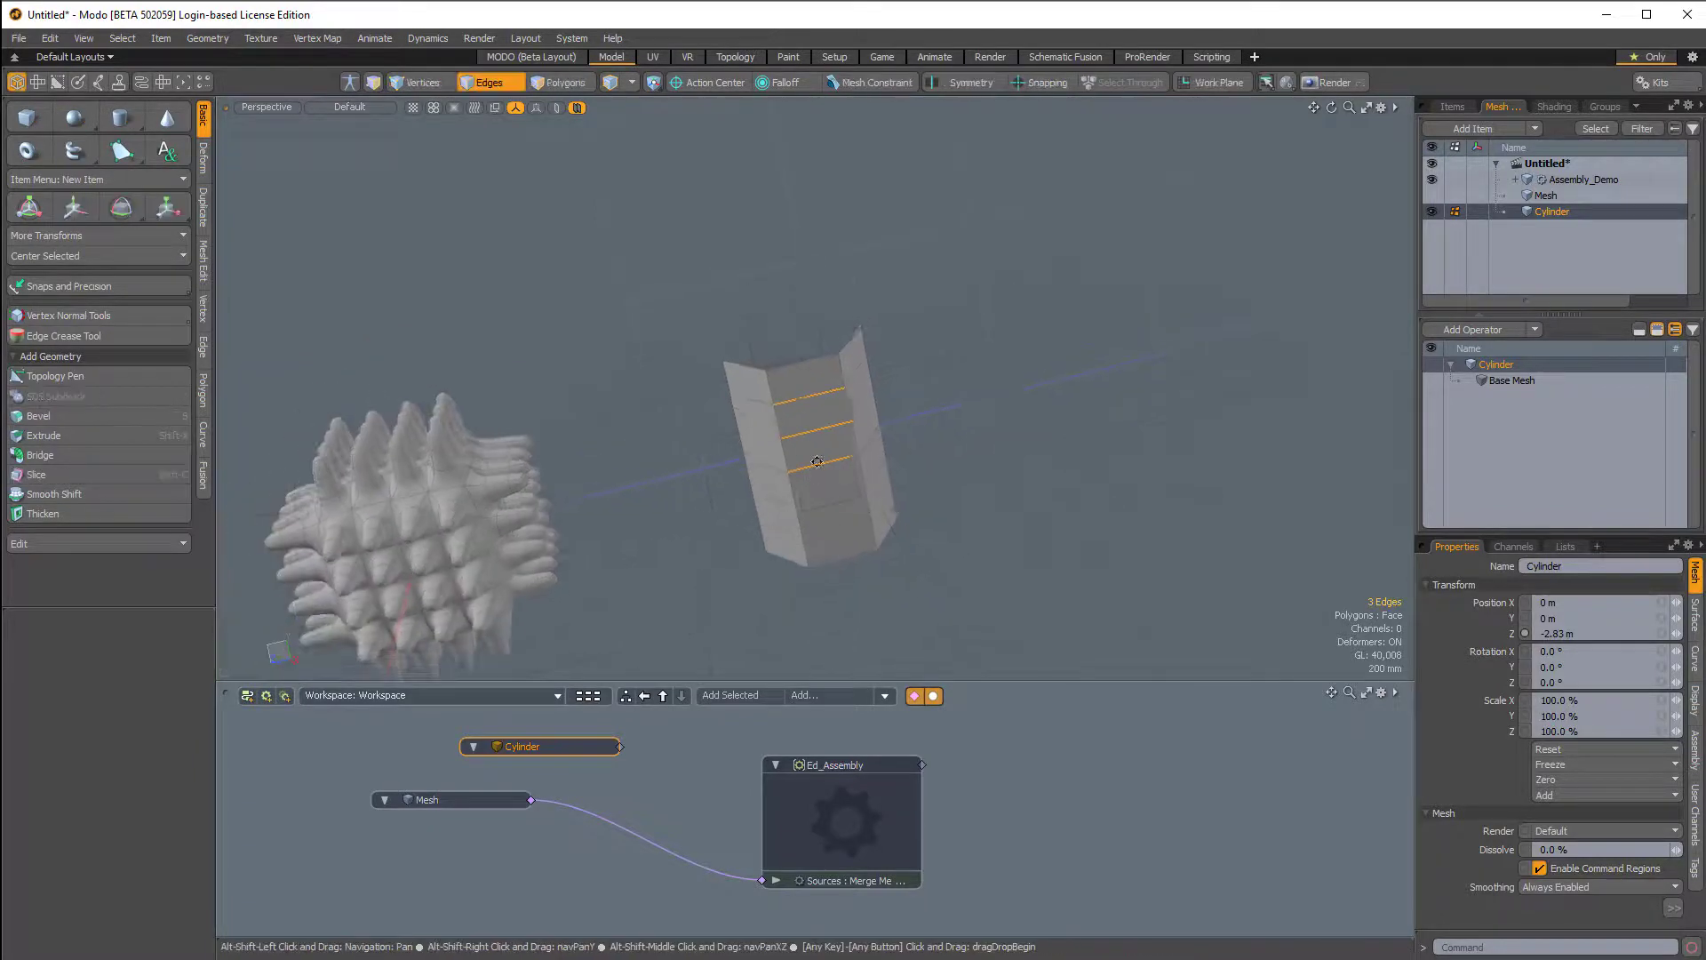
{"action": "key", "text": "Up"}
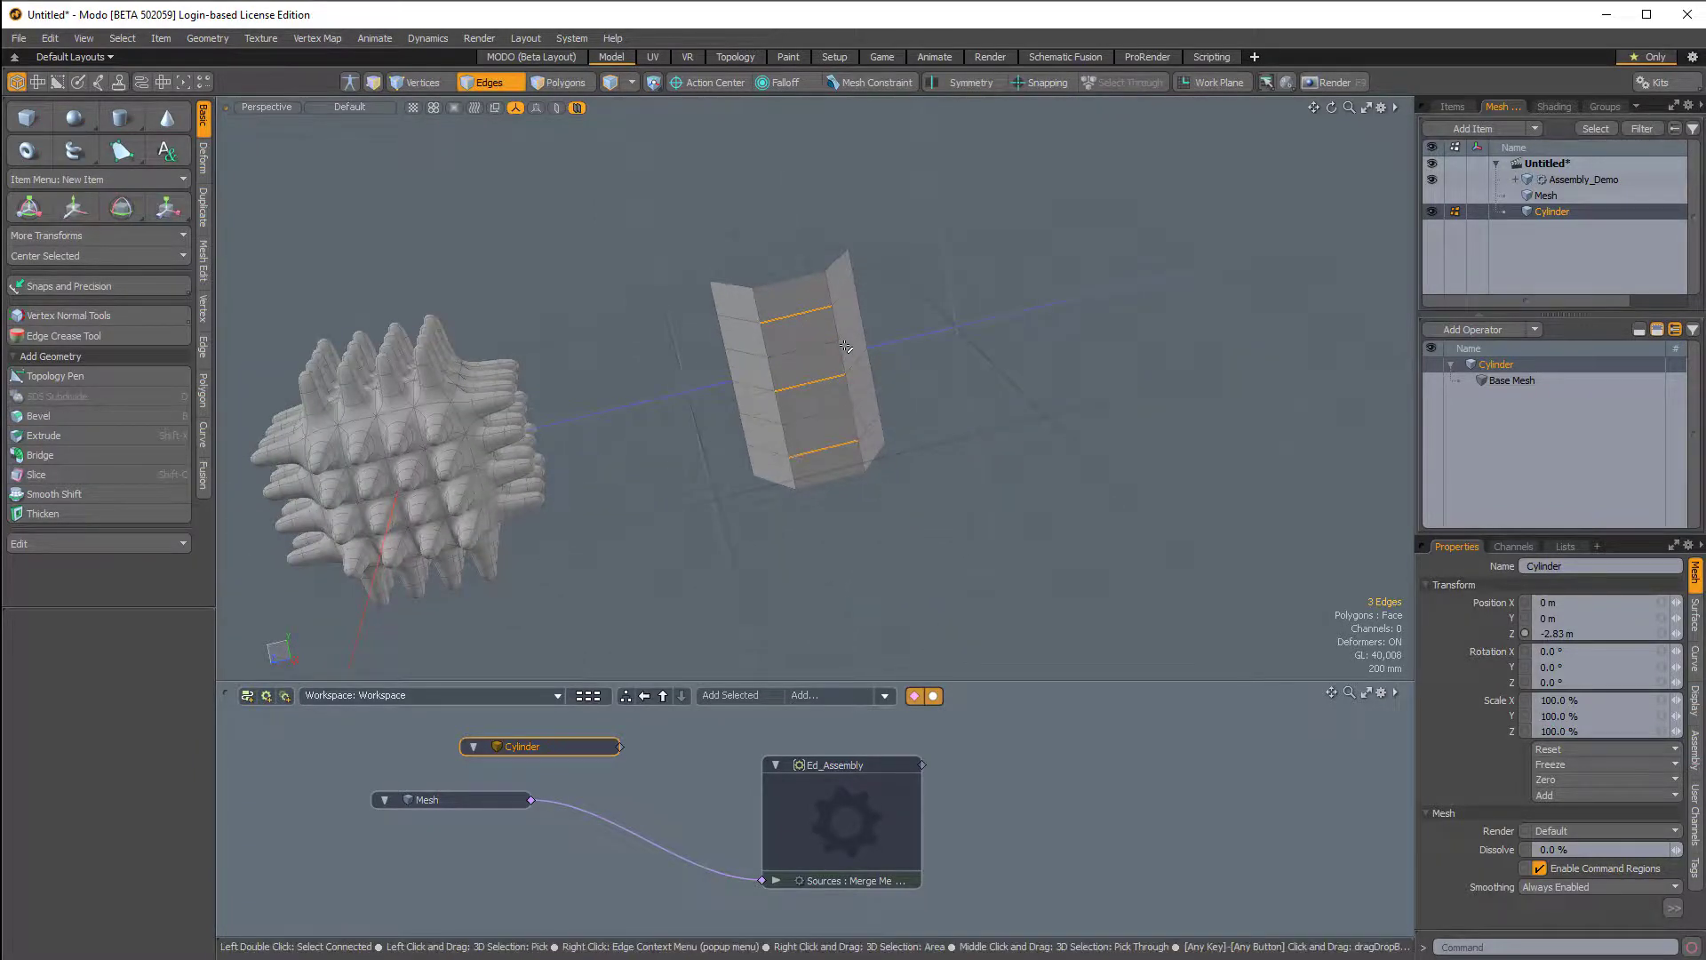
{"action": "key", "text": "BackSpace"}
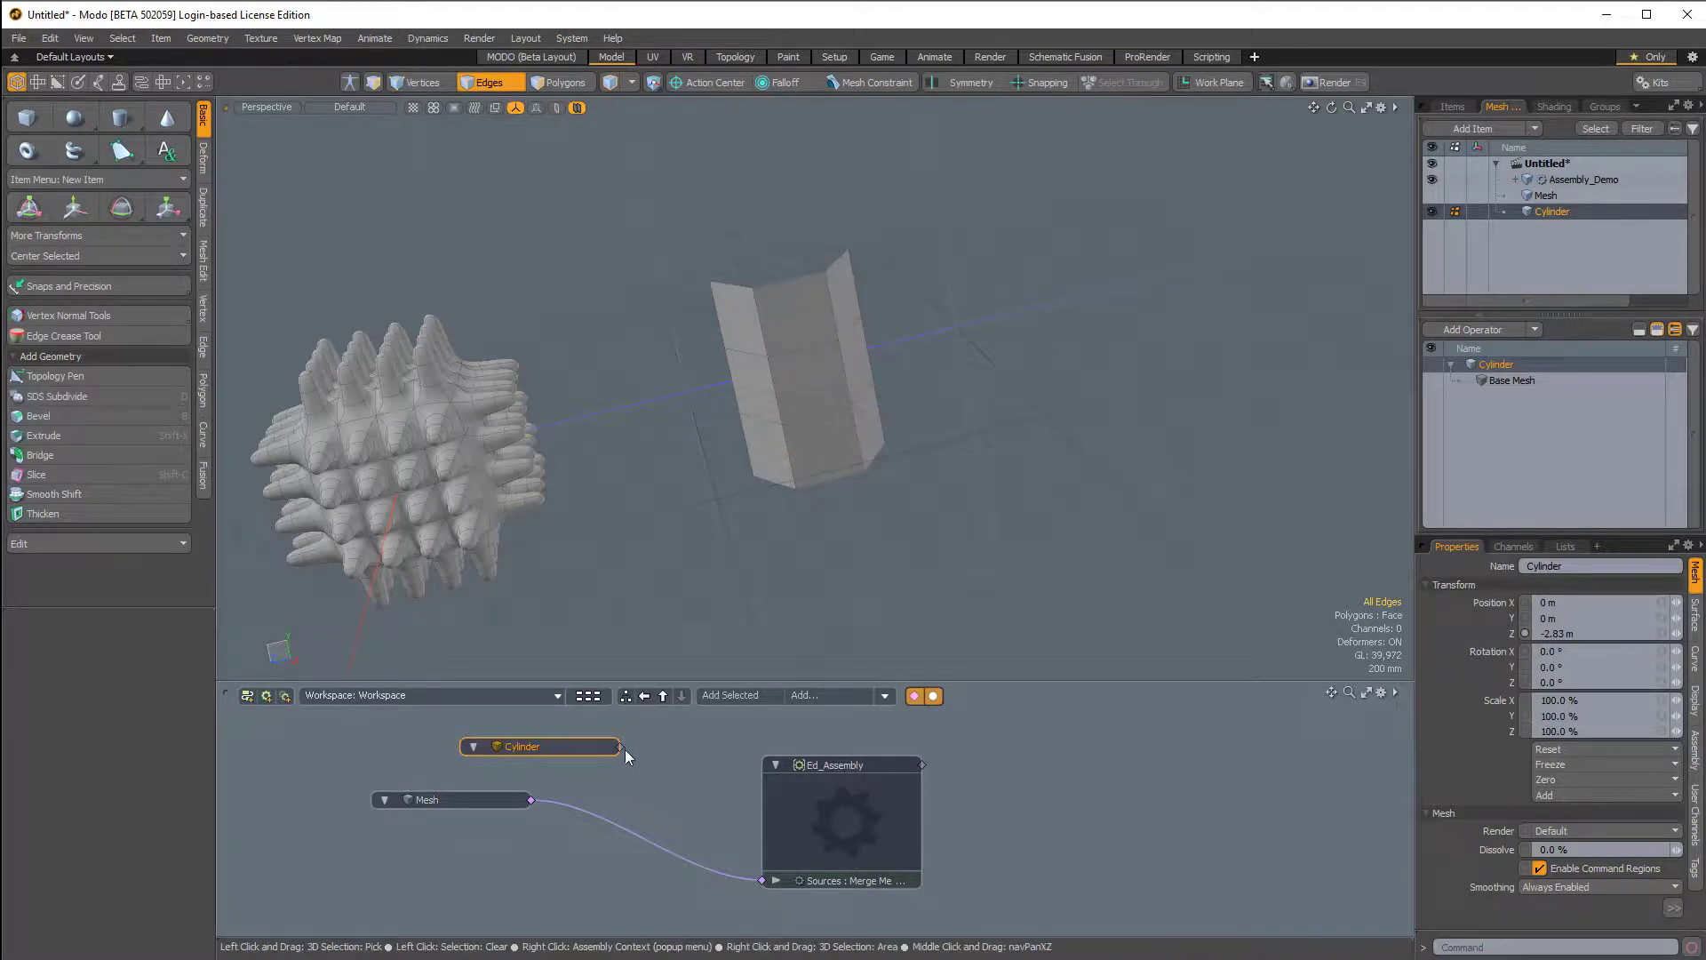
- Link the simplified Cylinder to the Sources input of Ed_Assembly again and hide the original Cylinder item
{"action": "left_click_drag", "start_coordinate": [621, 747], "coordinate": [763, 880]}
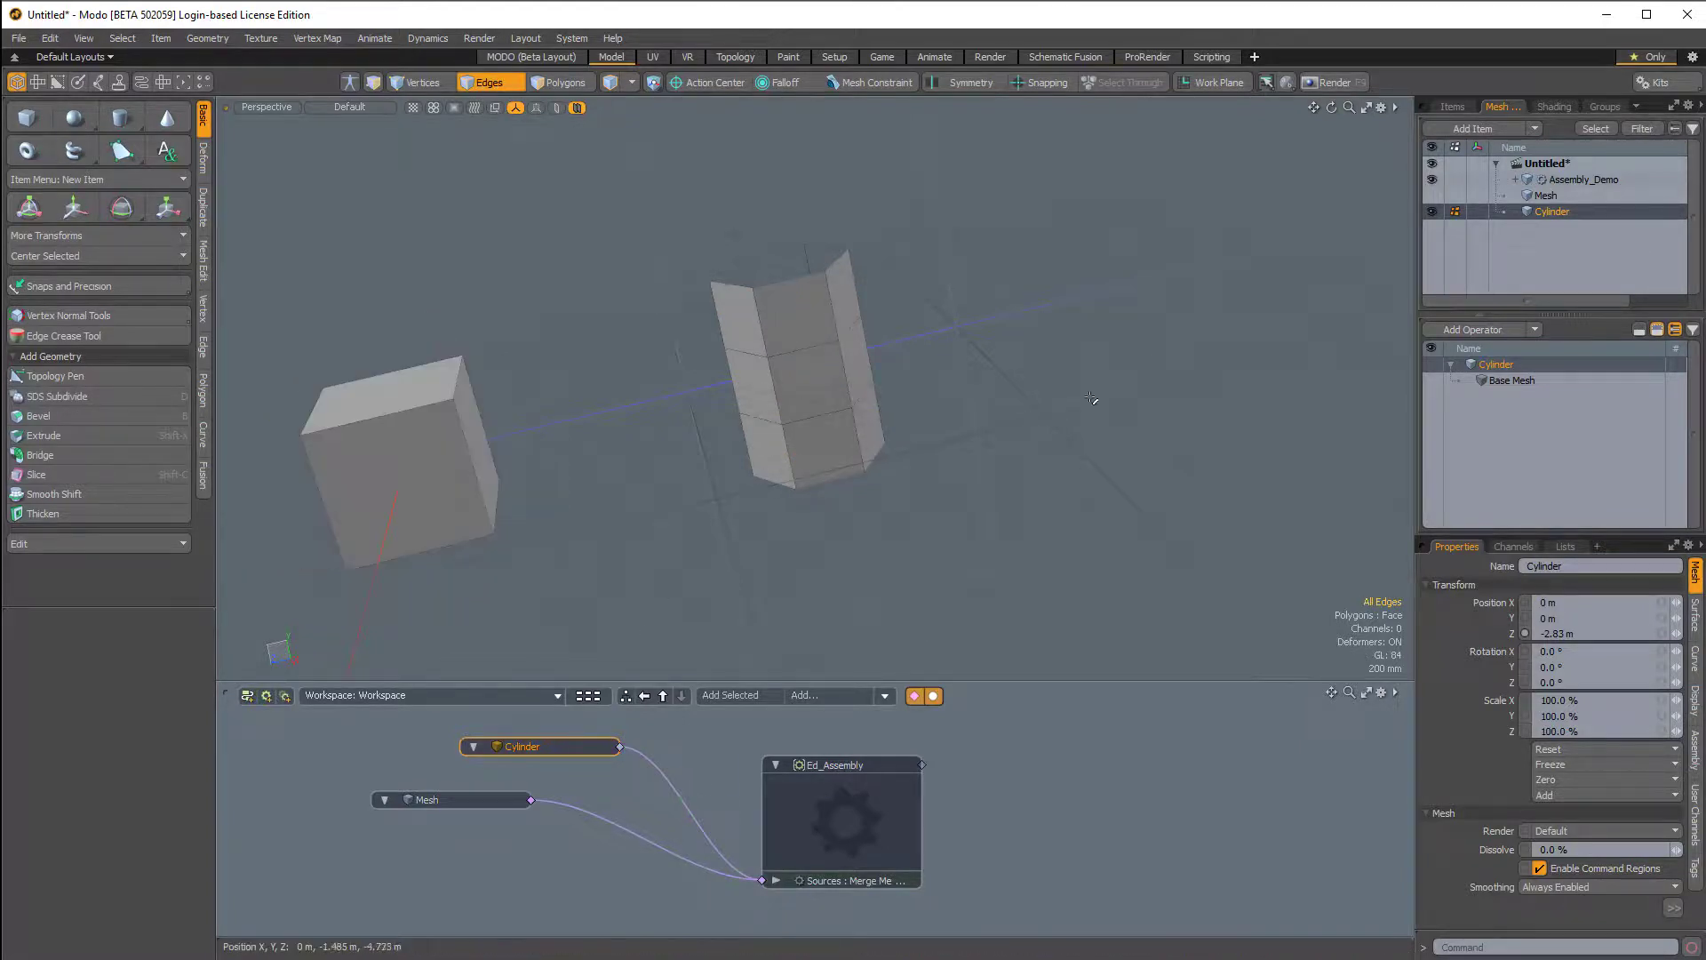
{"action": "left_click_drag", "start_coordinate": [896, 448], "coordinate": [1010, 496], "text": "alt"}
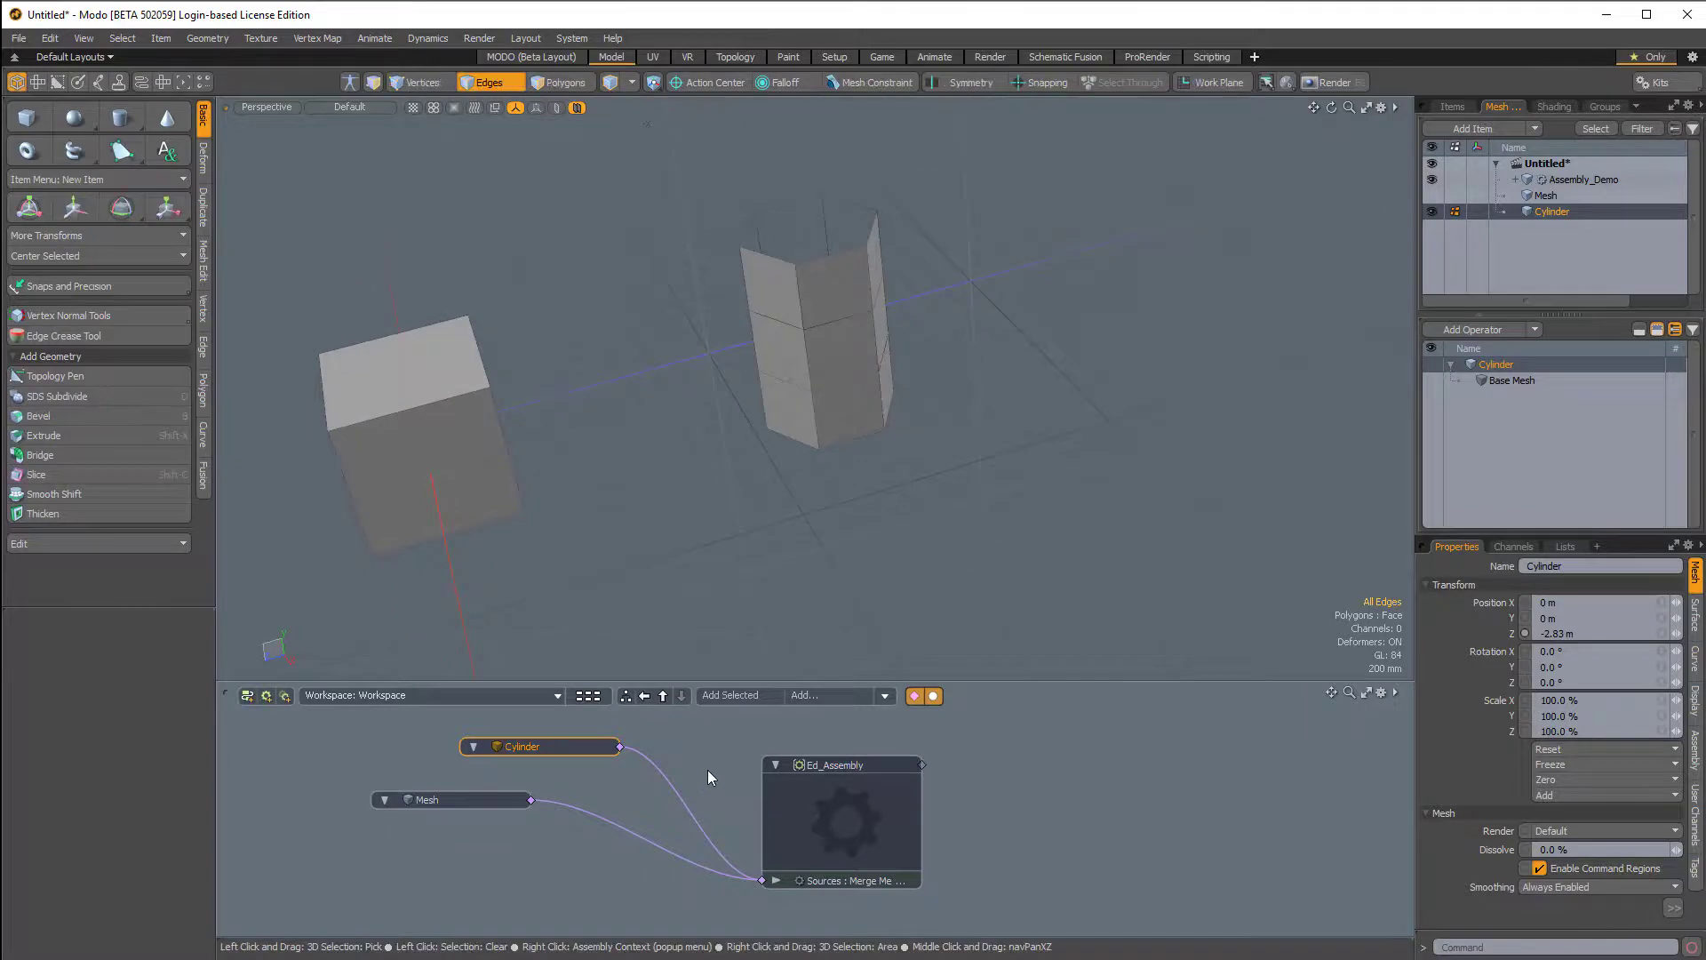
{"action": "left_click", "coordinate": [1554, 180]}
{"action": "left_click_drag", "start_coordinate": [969, 355], "coordinate": [1235, 404], "text": "alt"}
{"action": "scroll", "coordinate": [942, 369], "scroll_direction": "up", "scroll_amount": 3}
{"action": "scroll", "coordinate": [900, 428], "scroll_direction": "down", "scroll_amount": 5}
{"action": "left_click", "coordinate": [1432, 211]}
- Turn off the Subdivide (2) operator in Assembly_Demo's Deform Folder and move the Ed_Assembly node slightly away from its inputs
{"action": "left_click", "coordinate": [1460, 381]}
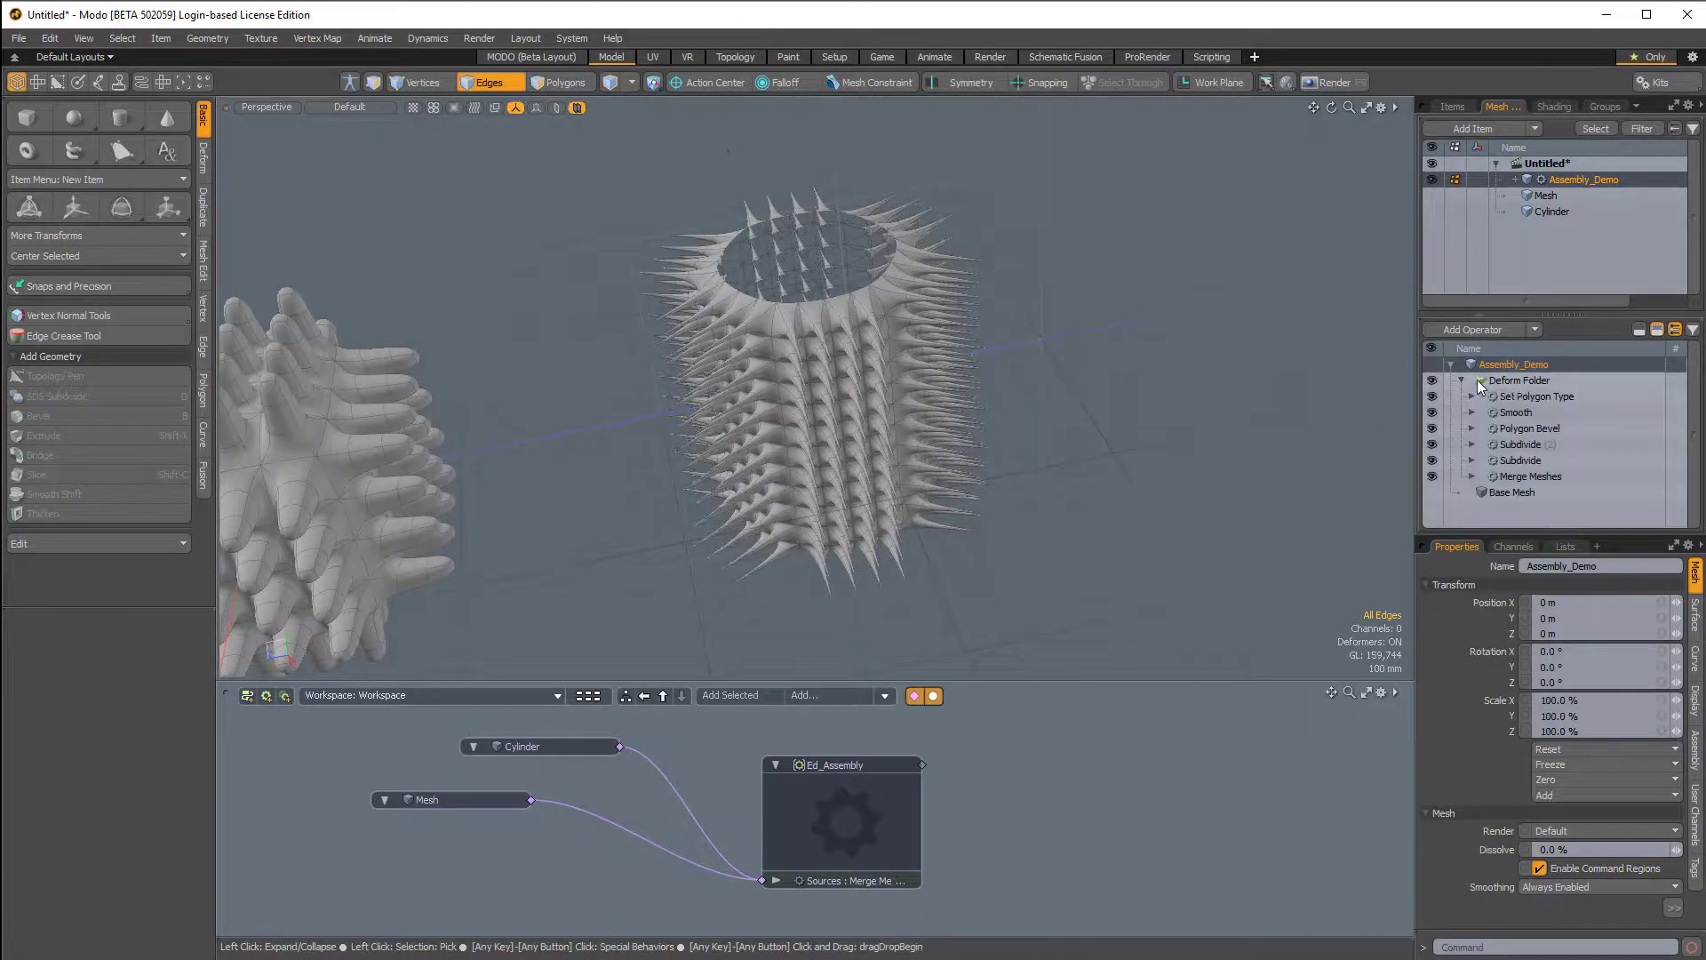
{"action": "left_click", "coordinate": [1432, 445]}
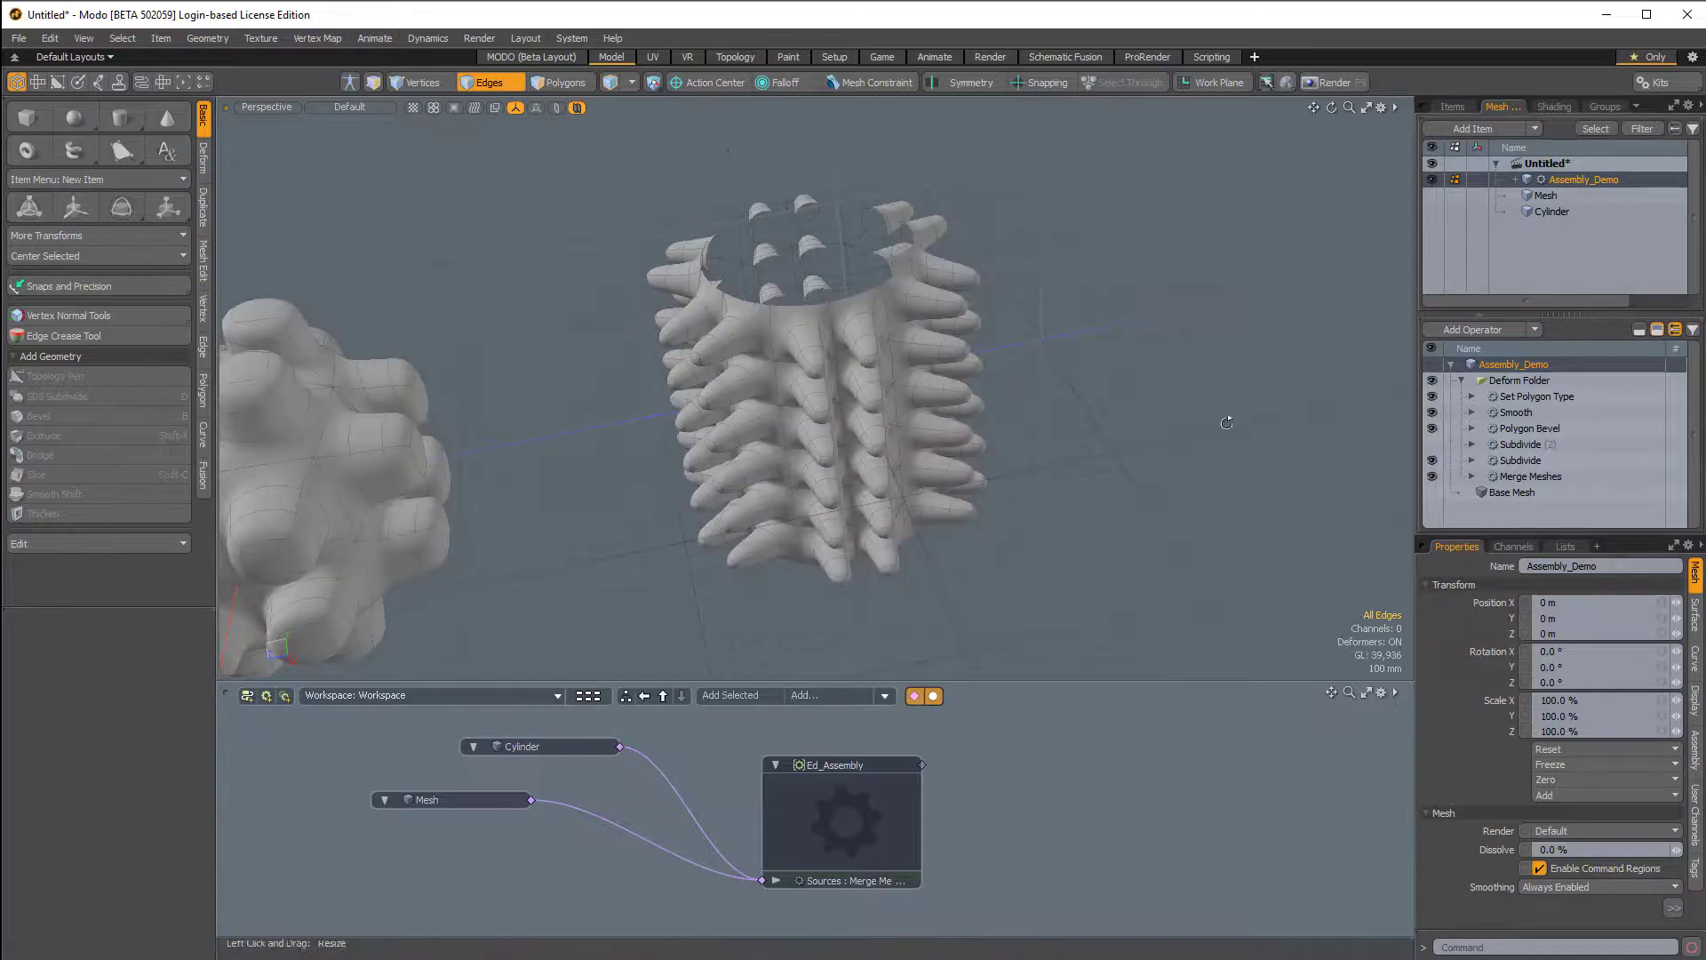
{"action": "scroll", "coordinate": [1227, 423], "scroll_direction": "down", "scroll_amount": 2}
{"action": "left_click_drag", "start_coordinate": [1226, 423], "coordinate": [968, 533], "text": "alt"}
{"action": "left_click_drag", "start_coordinate": [857, 758], "coordinate": [910, 741]}
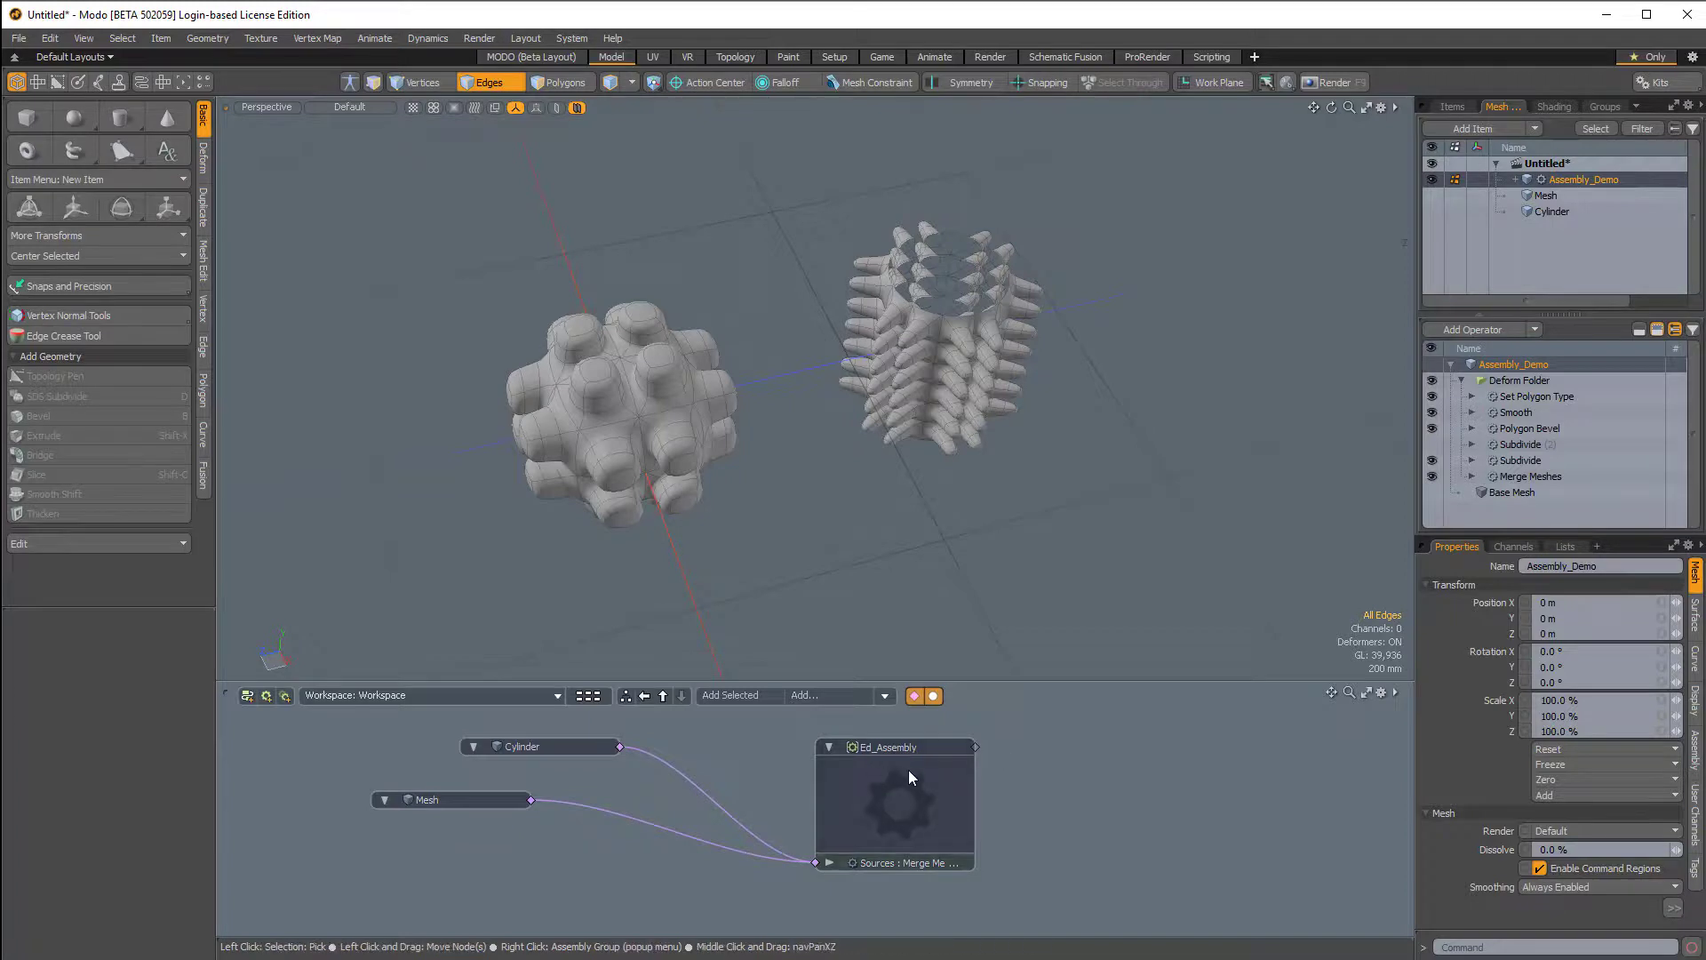
{"action": "left_click", "coordinate": [1462, 381]}
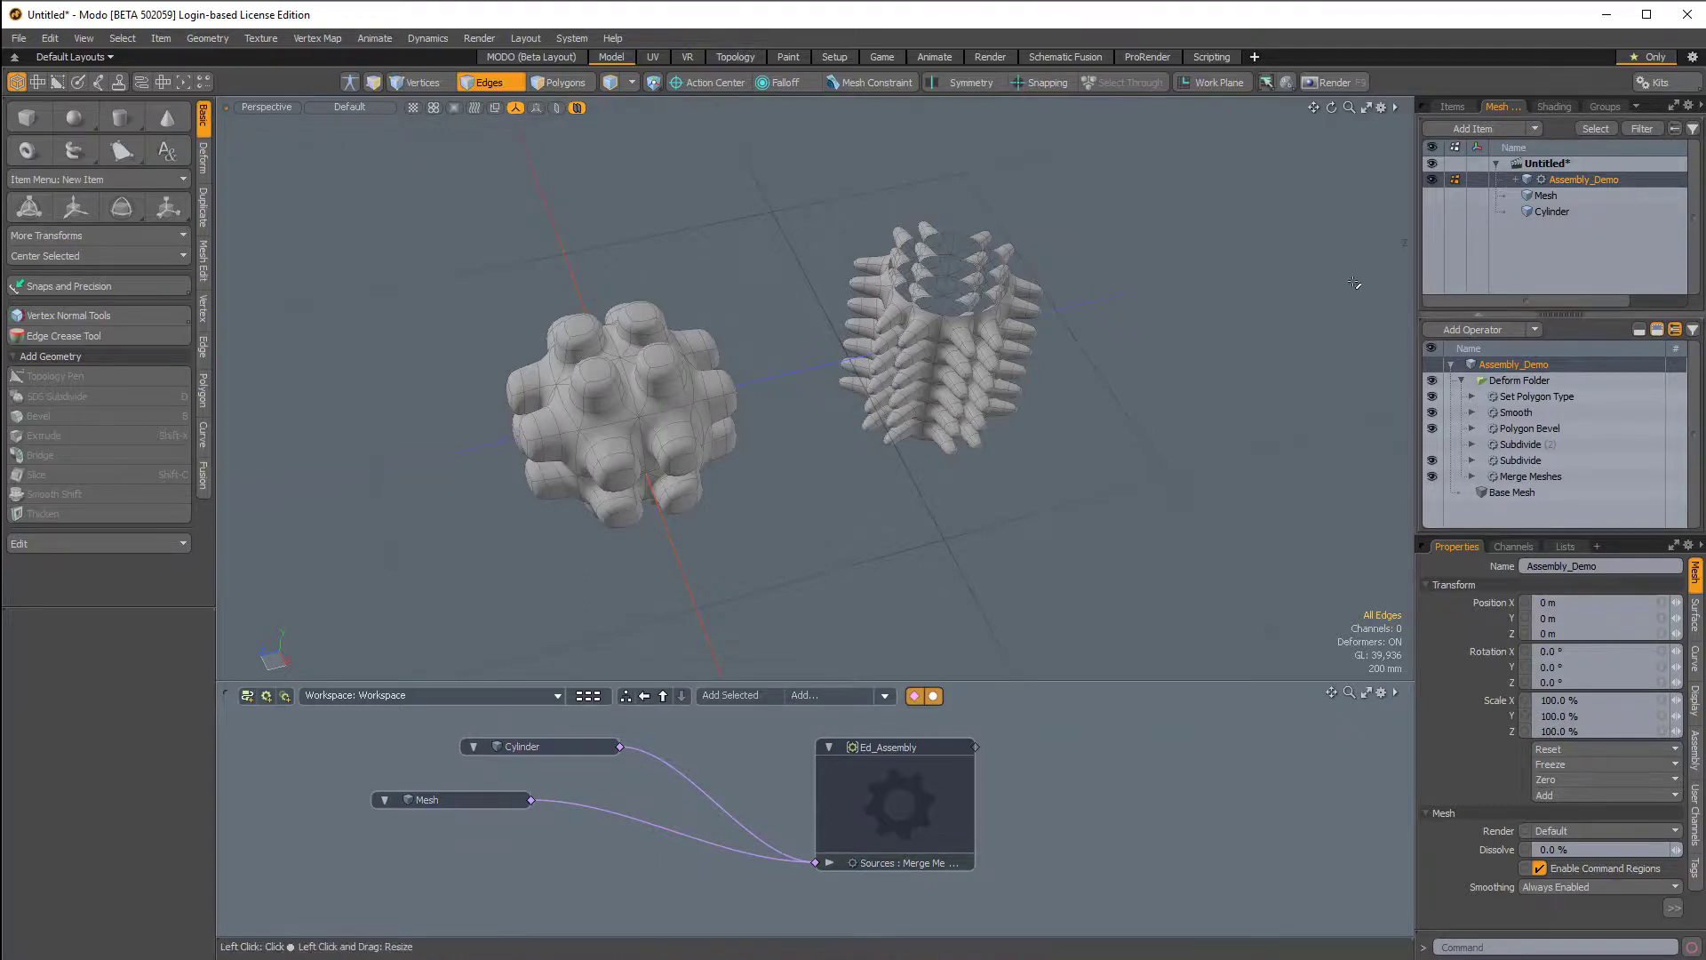
{"action": "left_click_drag", "start_coordinate": [1244, 294], "coordinate": [800, 382], "text": "alt"}
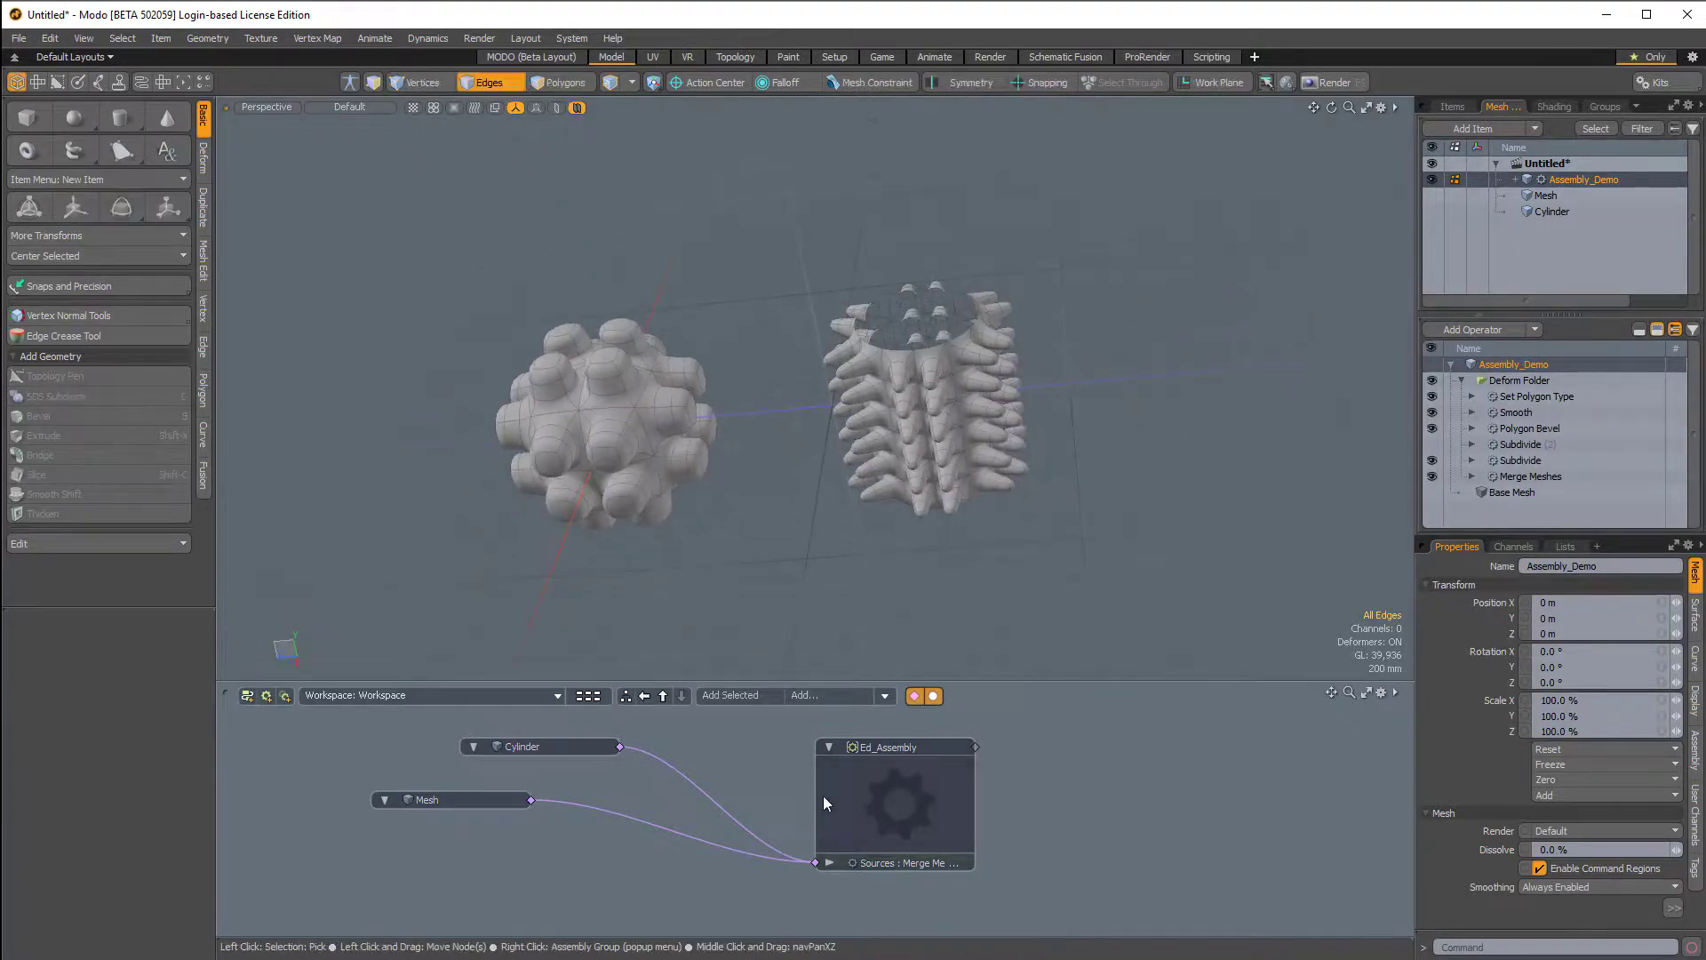
- Check the Demo Assembly 001 preset in Ed_Assemblies and select the operators from Set Polygon Type through Merge Meshes
{"action": "key", "text": "F6"}
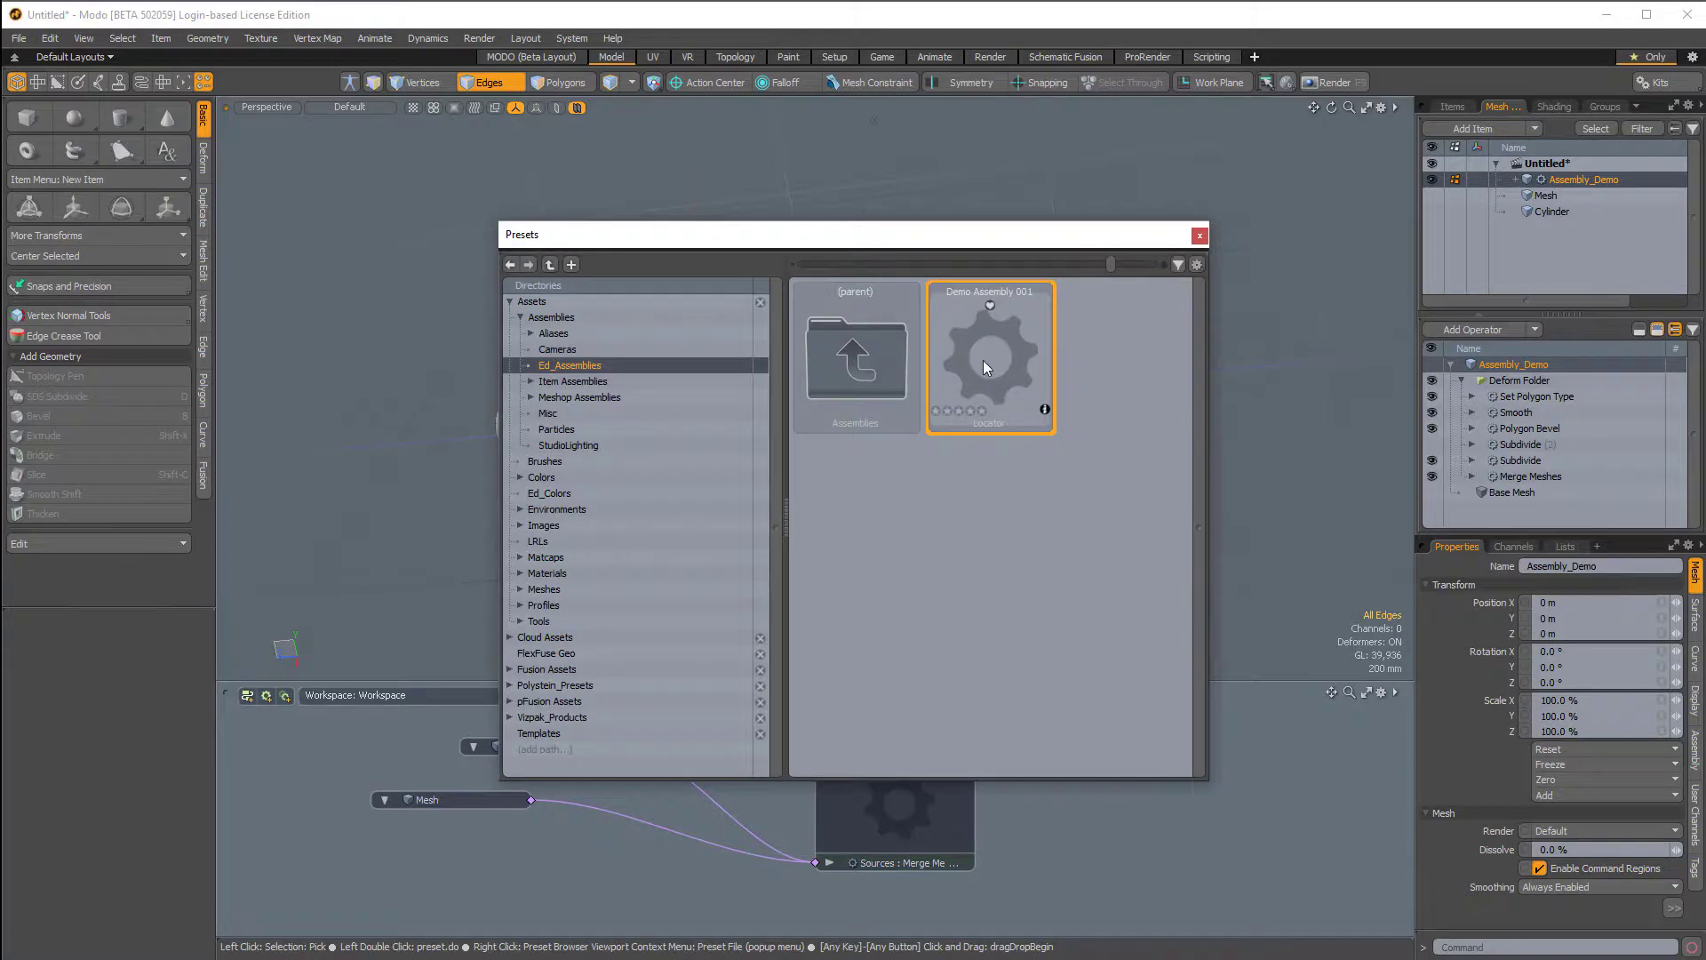
{"action": "left_click", "coordinate": [1200, 236]}
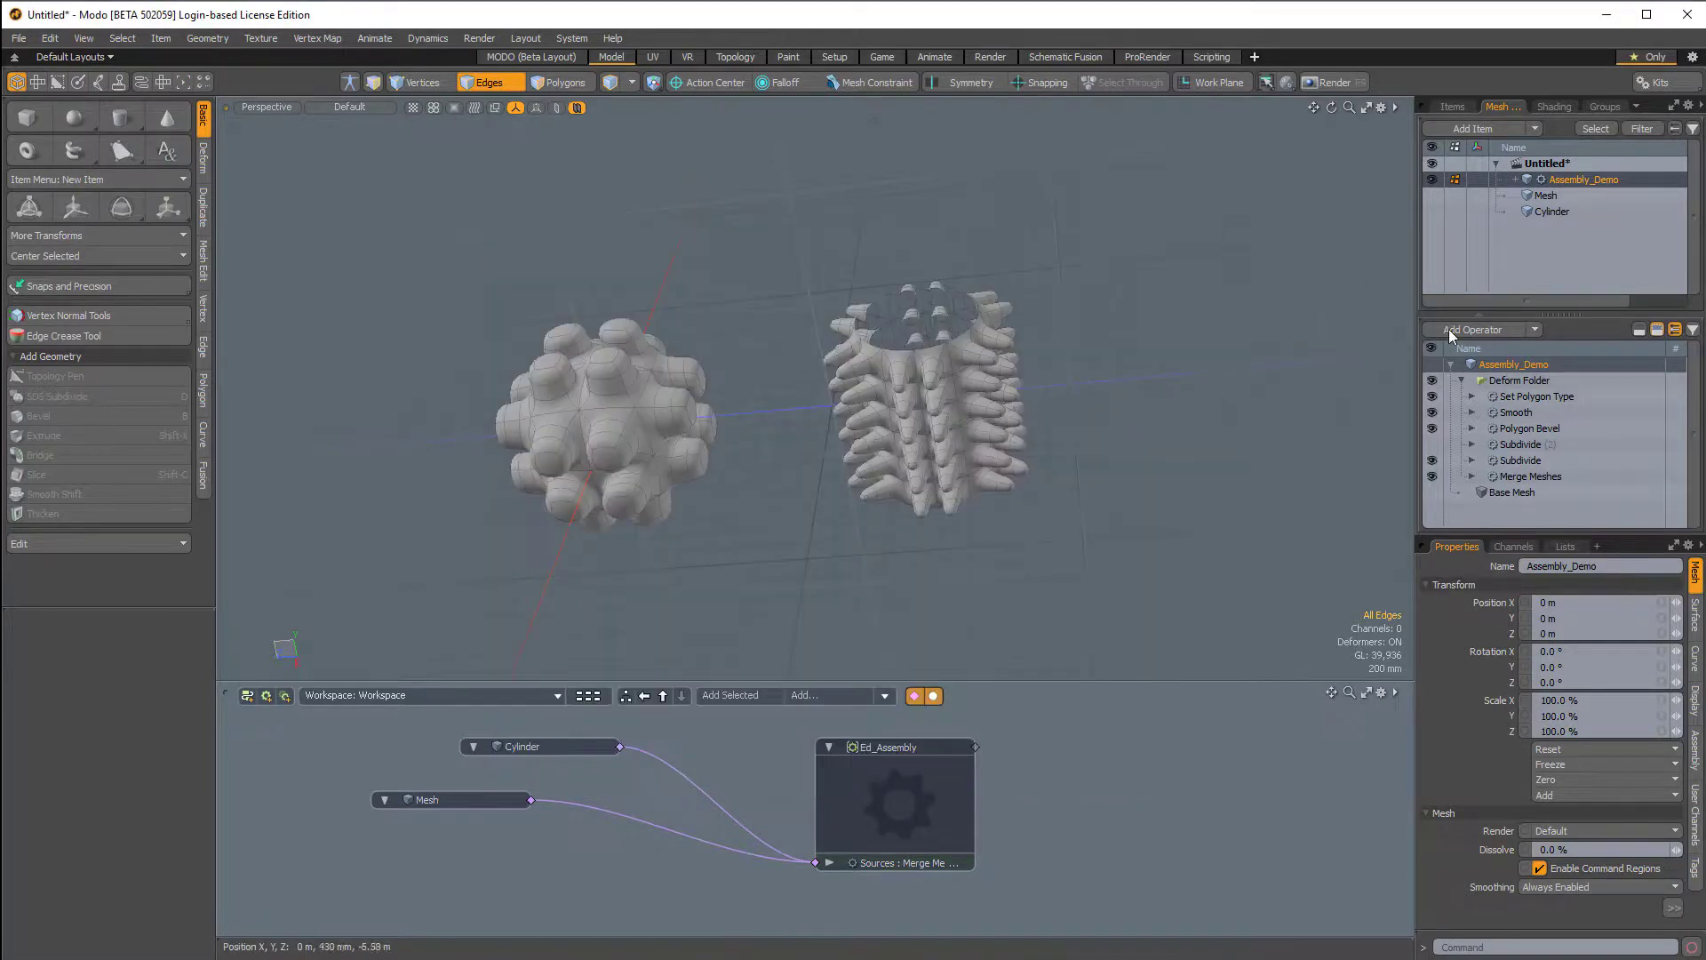
{"action": "left_click", "coordinate": [1501, 396]}
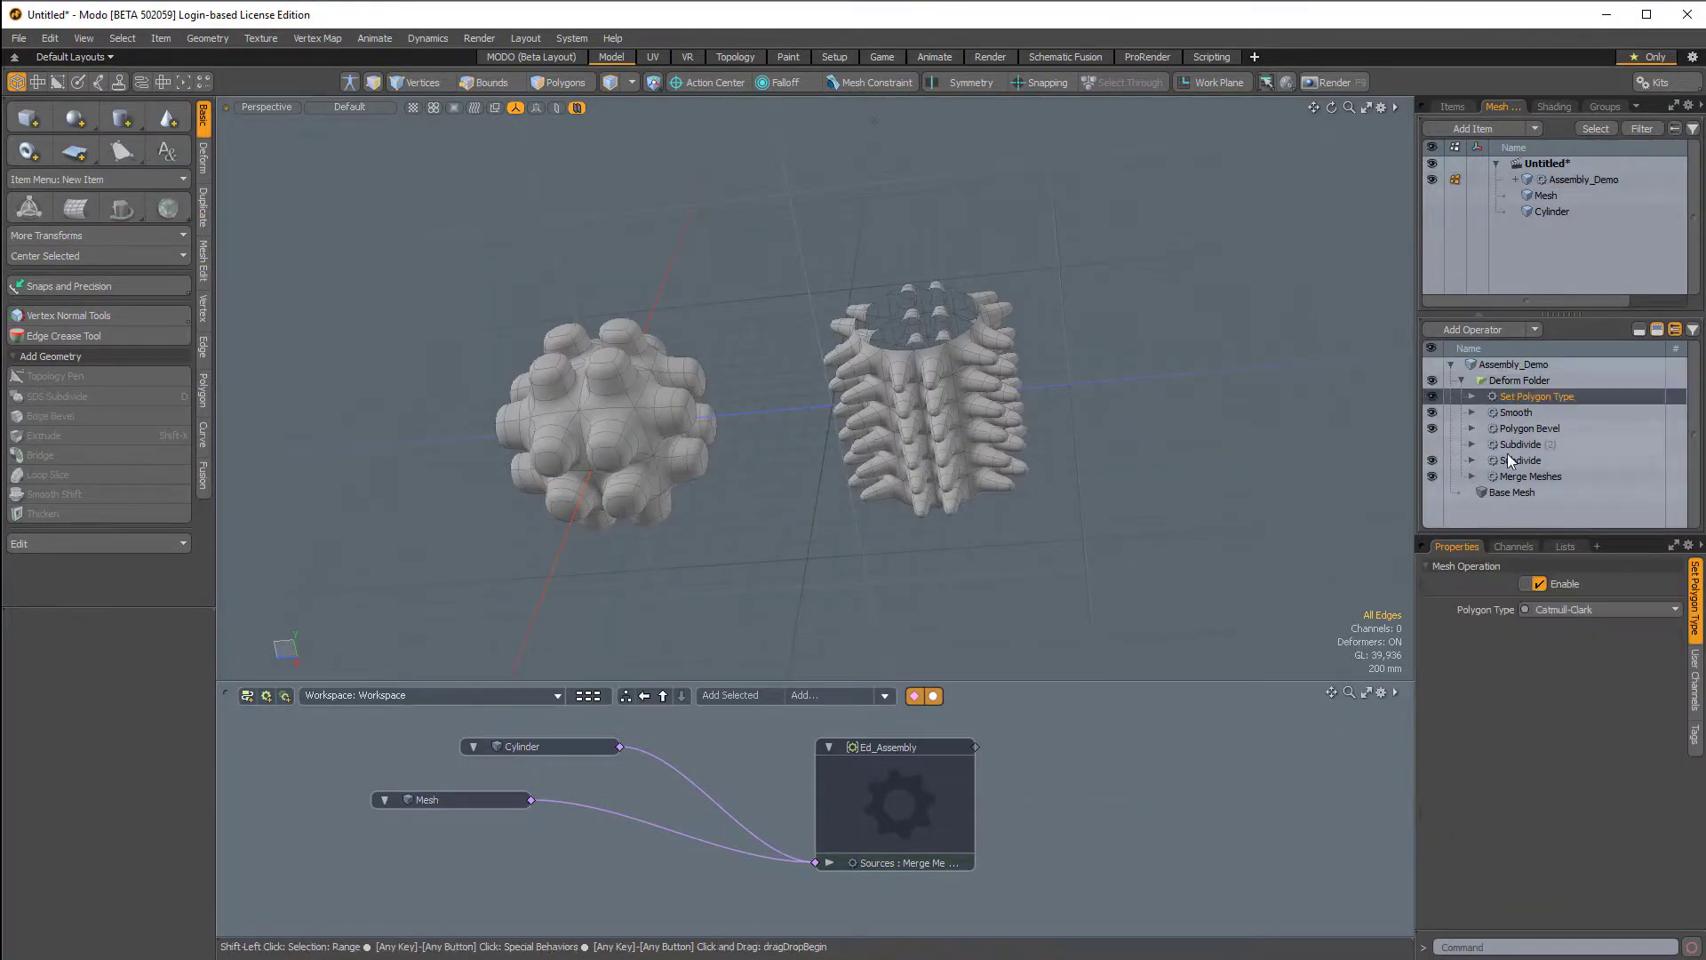
{"action": "left_click", "coordinate": [1514, 474], "text": "shift"}
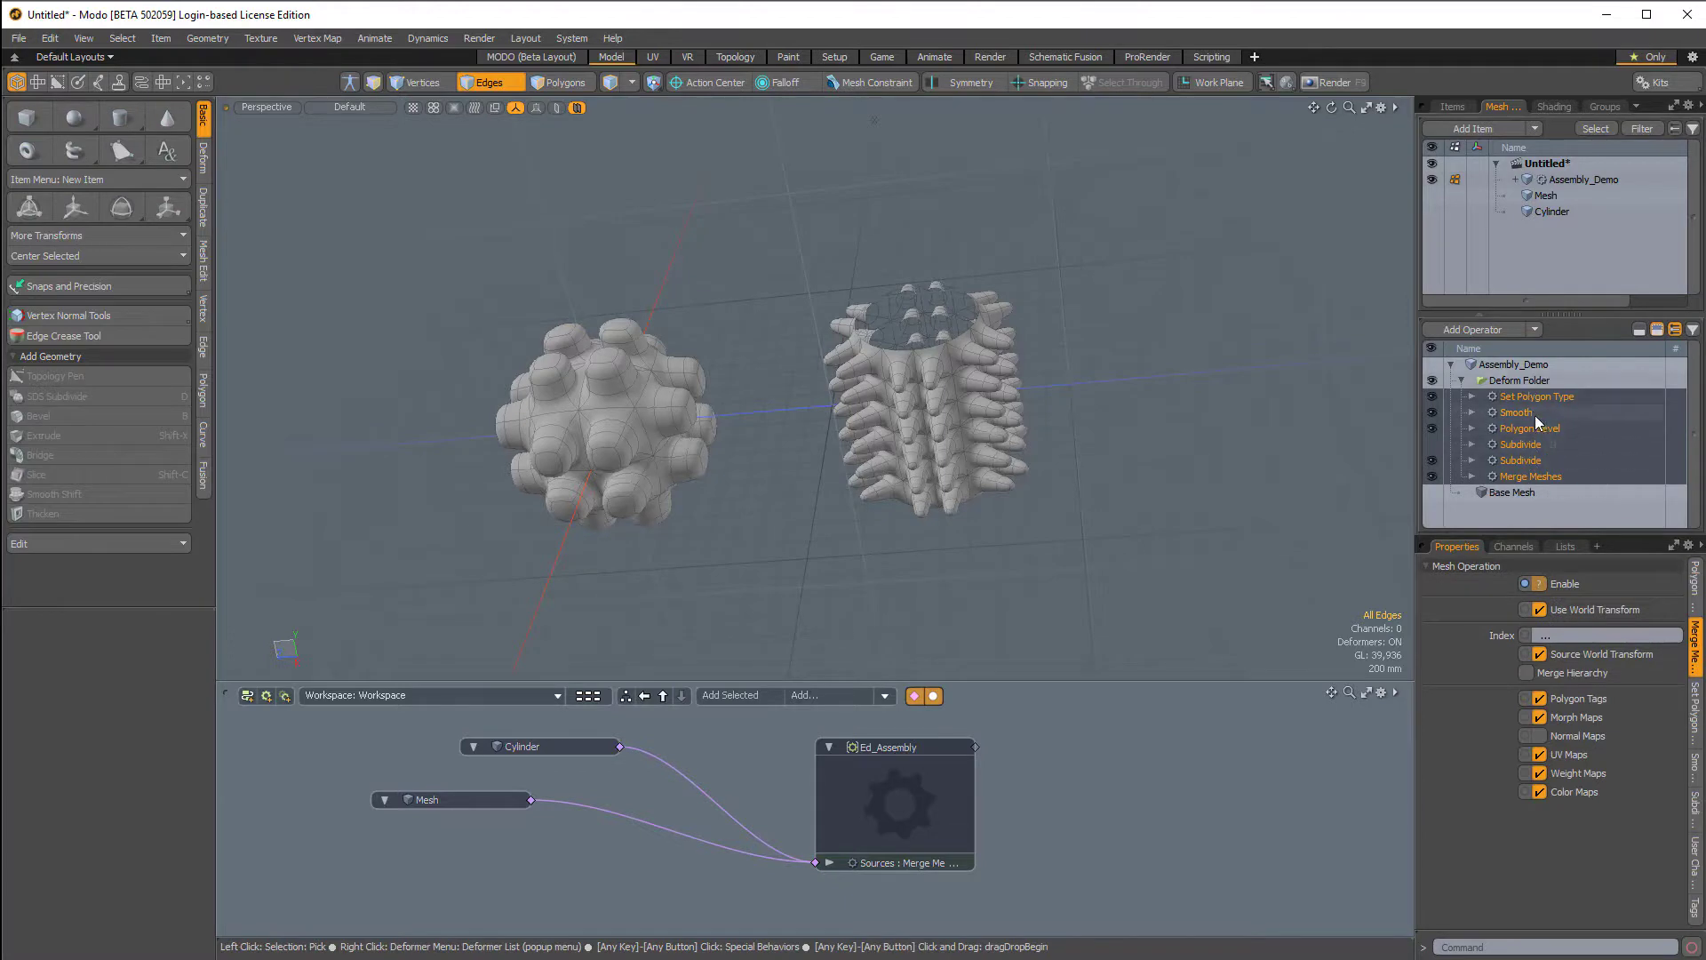
- Open the contents of Ed_Assembly in the schematic and enlarge the schematic viewport to view its whole node network
{"action": "double_click", "coordinate": [910, 778]}
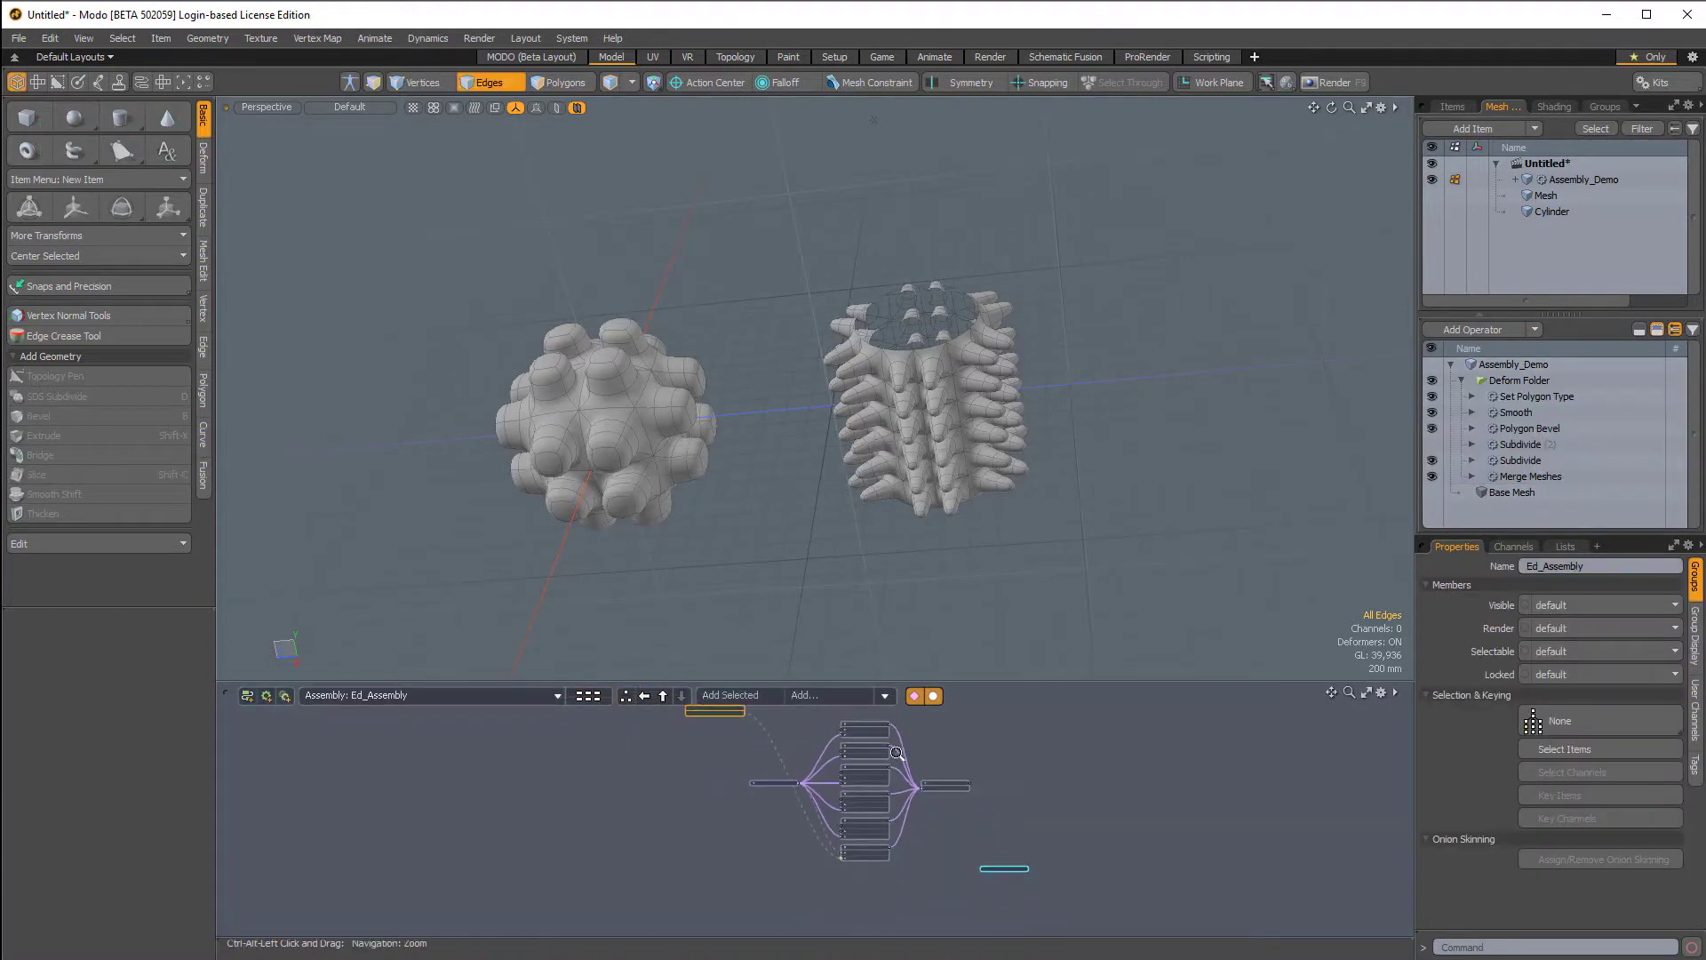
{"action": "mouse_move", "coordinate": [933, 781]}
{"action": "left_mouse_down", "text": "ctrl+alt"}
{"action": "mouse_move", "coordinate": [947, 811]}
{"action": "mouse_move", "coordinate": [938, 800]}
{"action": "left_mouse_up", "text": "ctrl+alt"}
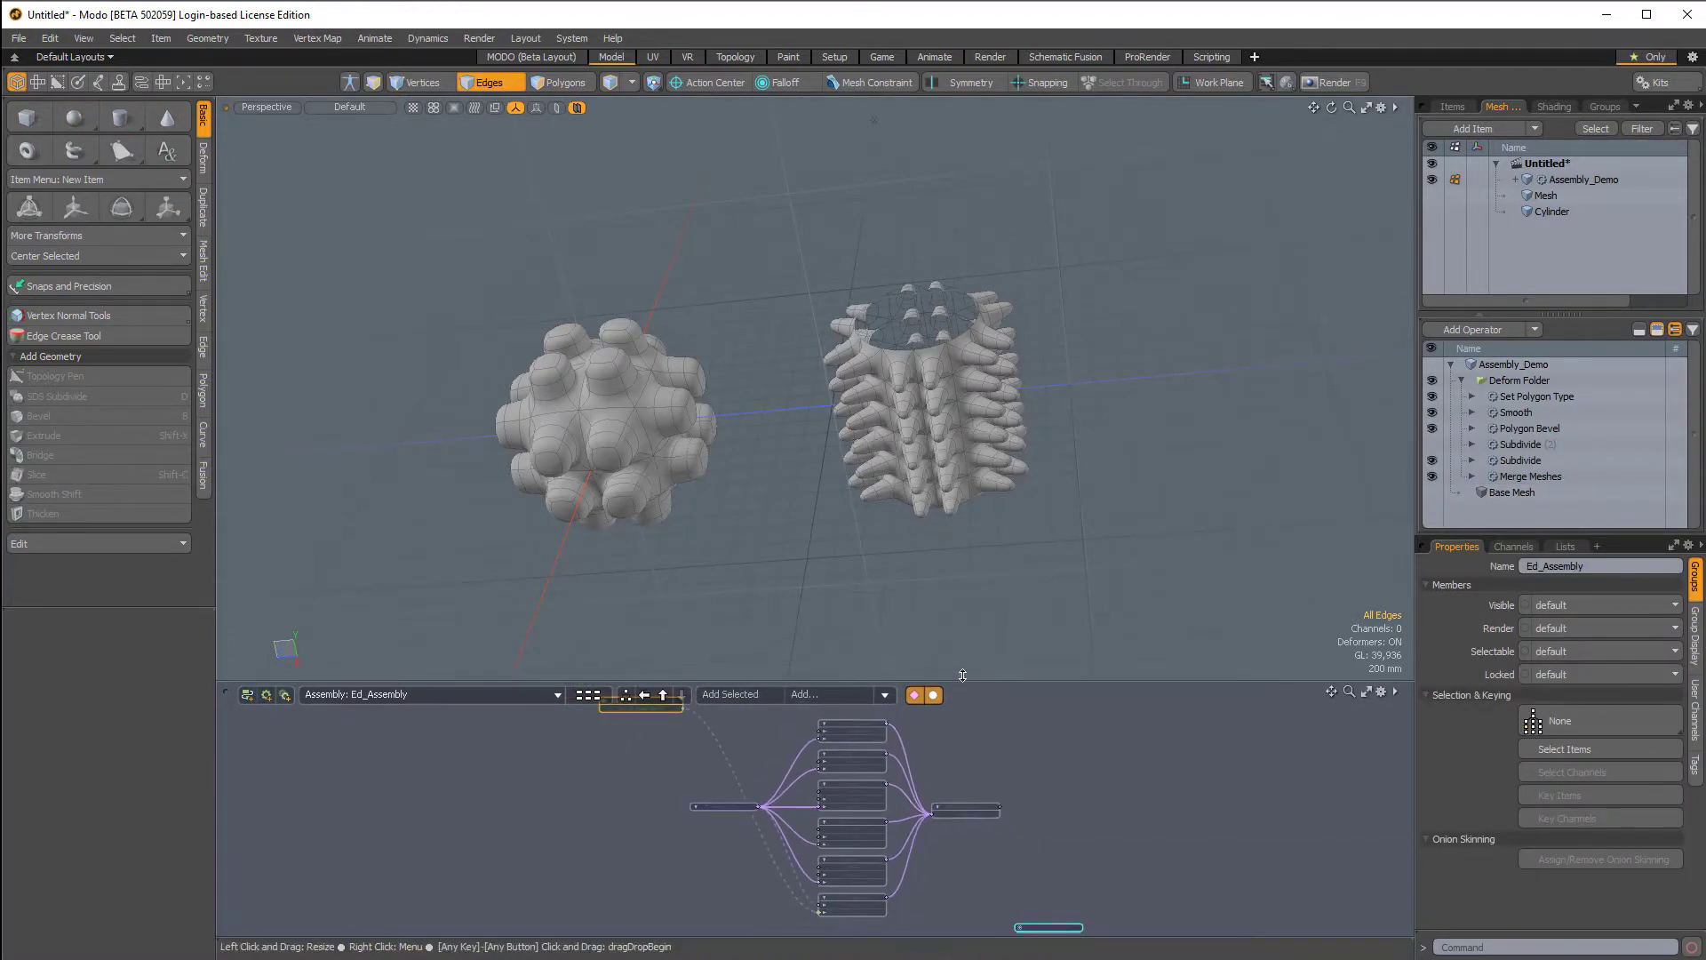
{"action": "left_click_drag", "start_coordinate": [962, 681], "coordinate": [963, 558]}
{"action": "left_click_drag", "start_coordinate": [955, 639], "coordinate": [950, 639], "text": "ctrl+alt"}
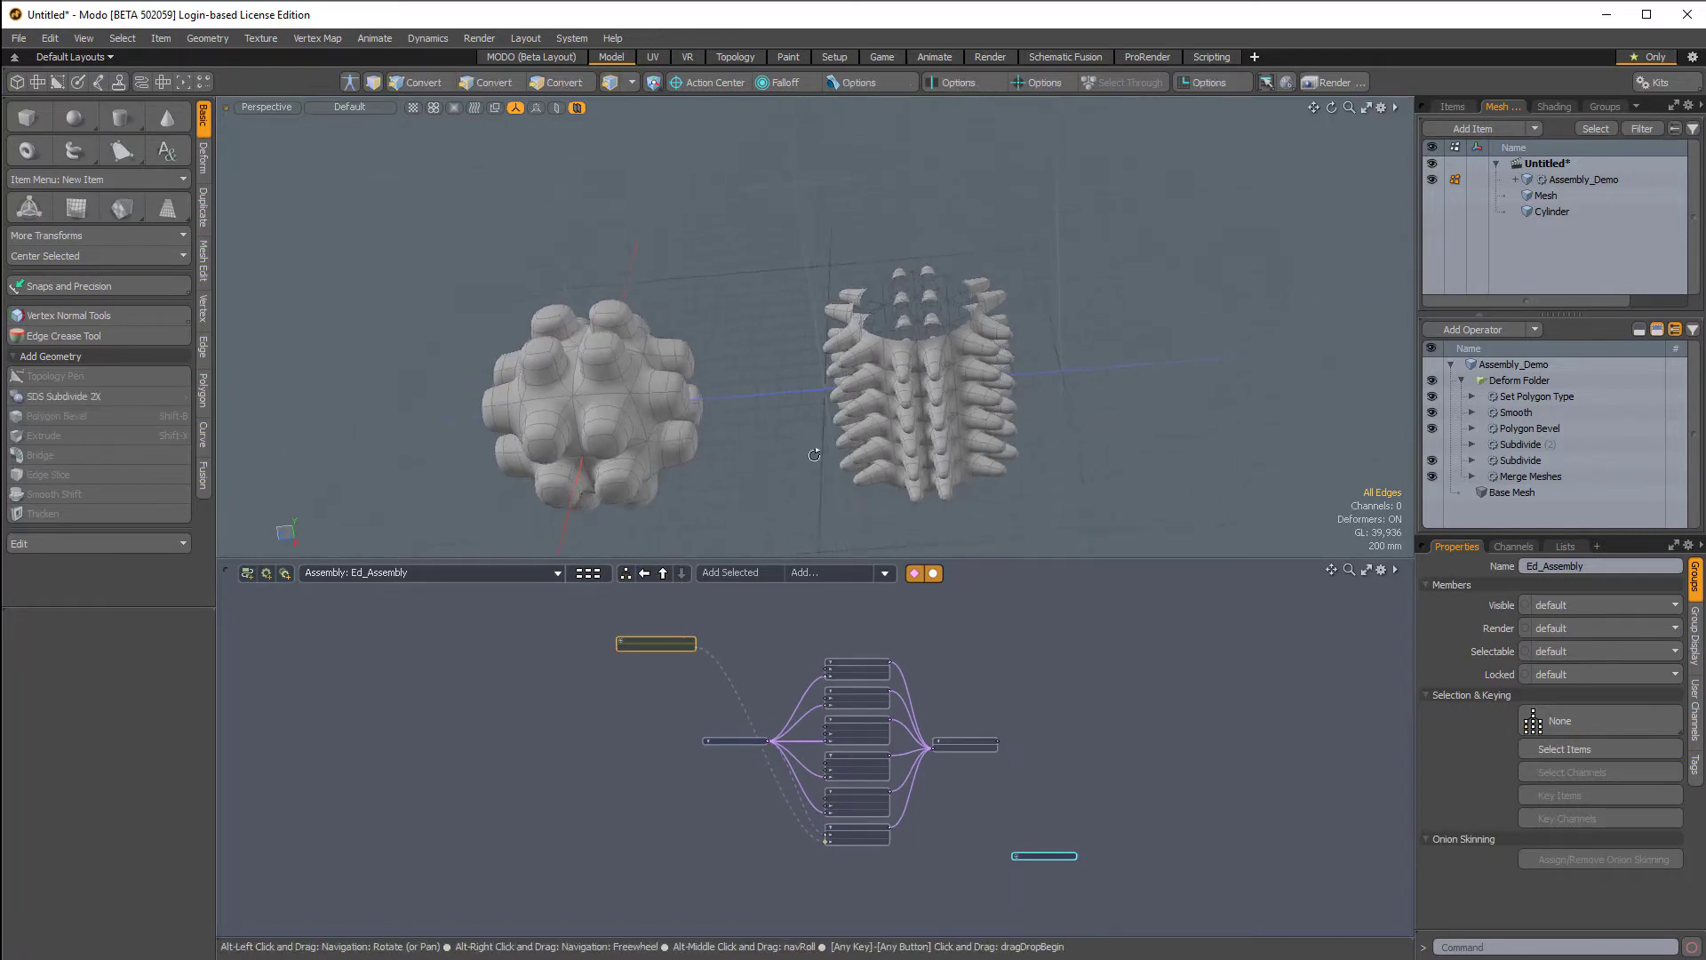